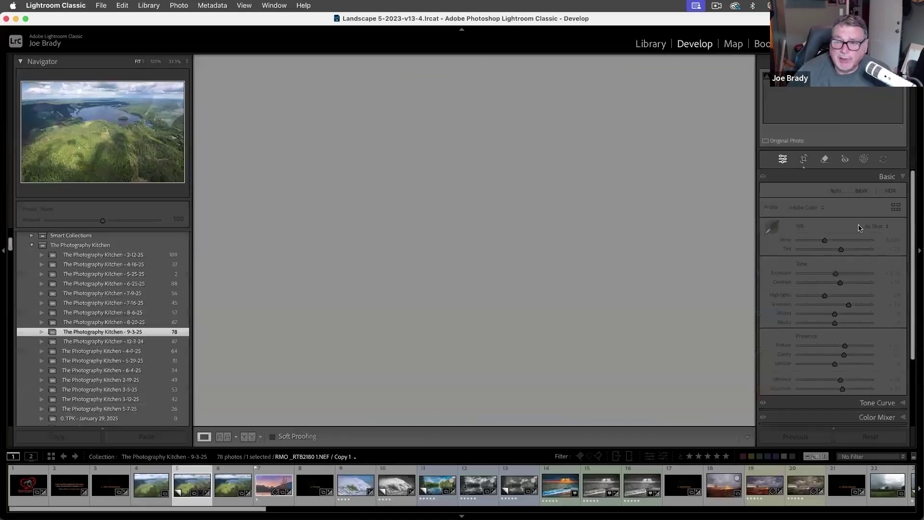
# - Apply reflection removal at Preview quality to the aerial lake photo, using the Remove tool's distraction removal options
pyautogui.click(824, 160)
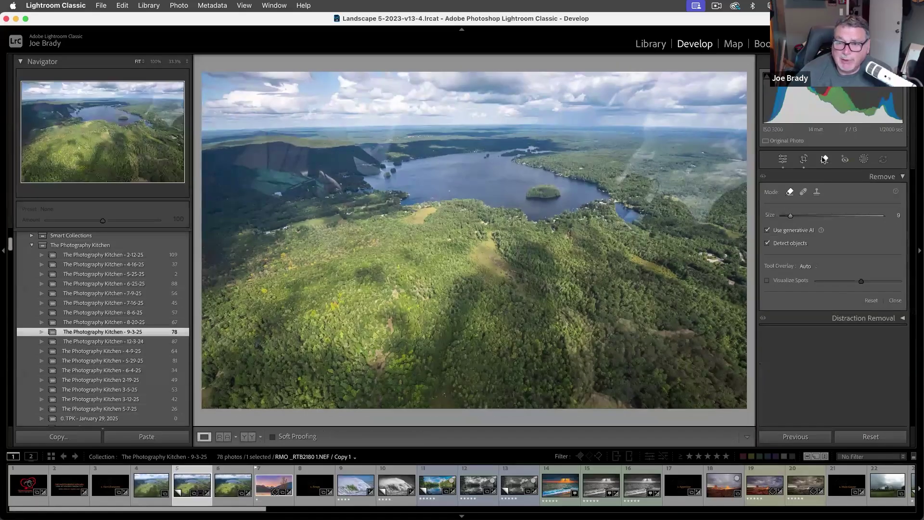
pyautogui.click(900, 319)
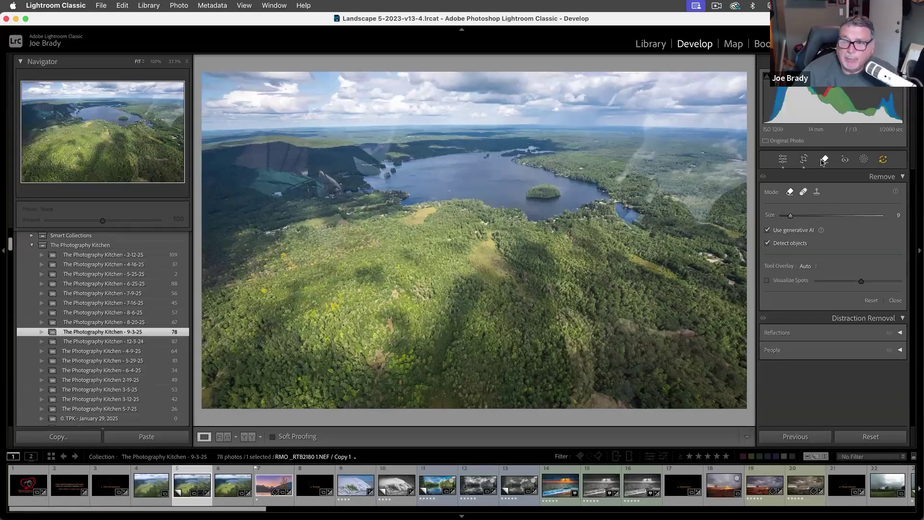
pyautogui.click(823, 161)
pyautogui.click(823, 162)
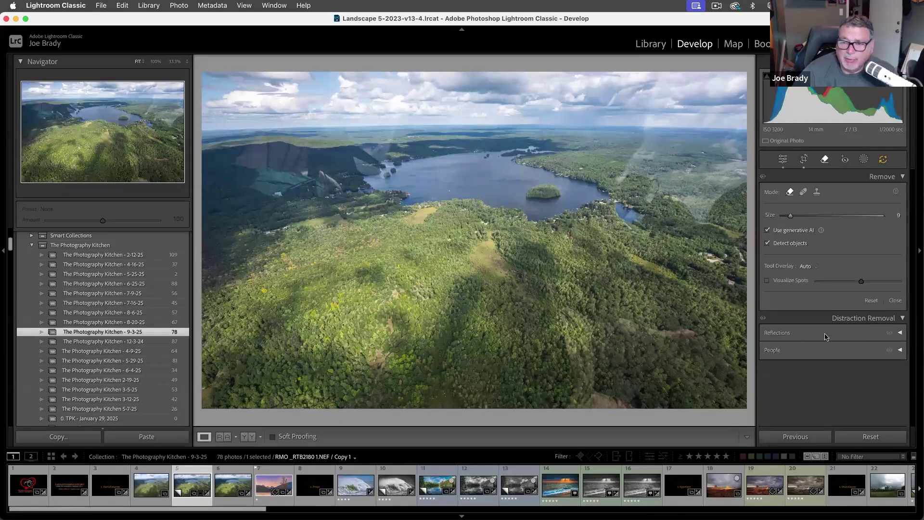
pyautogui.click(790, 337)
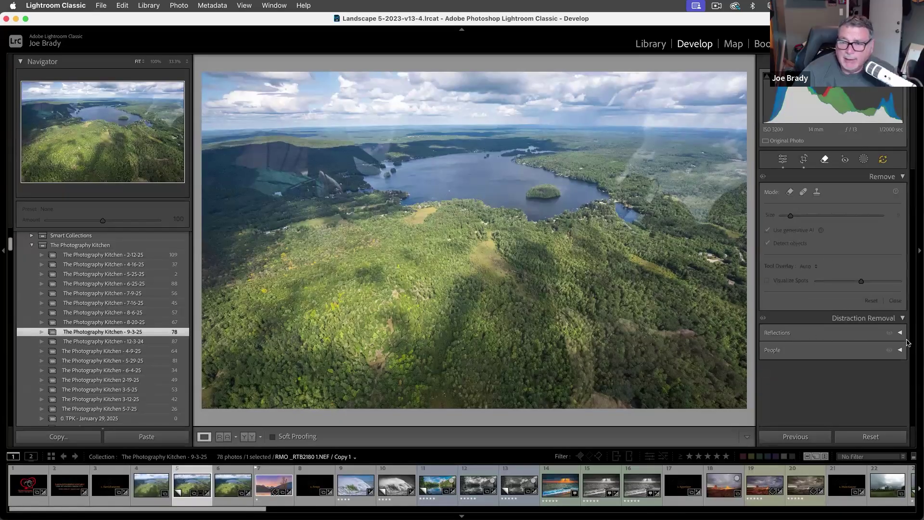
pyautogui.click(797, 336)
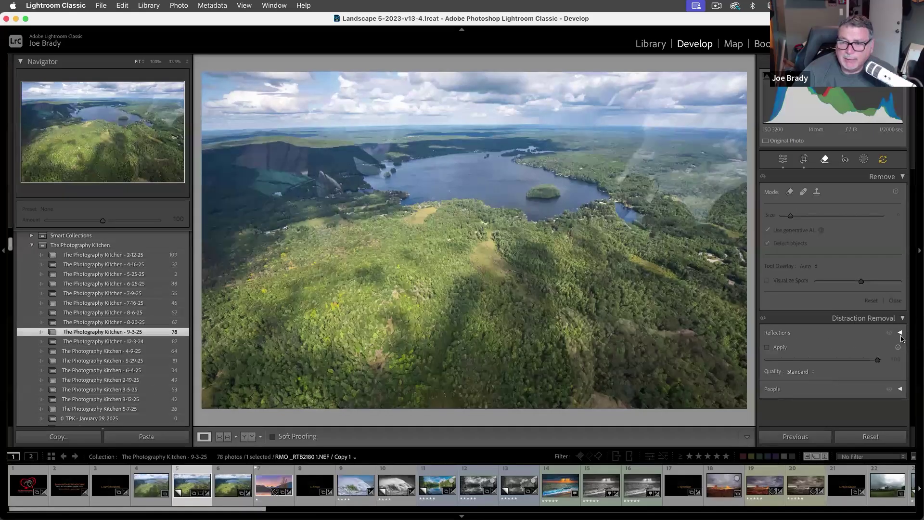
pyautogui.click(798, 372)
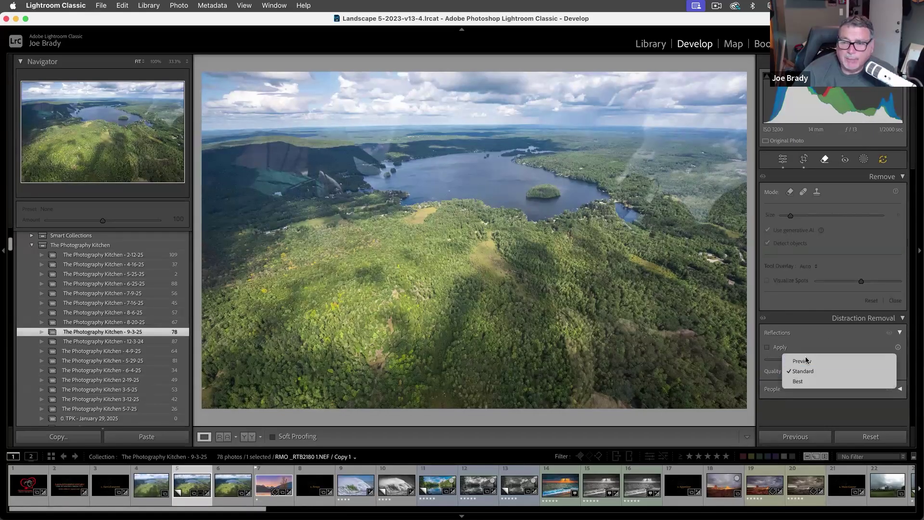
pyautogui.click(804, 360)
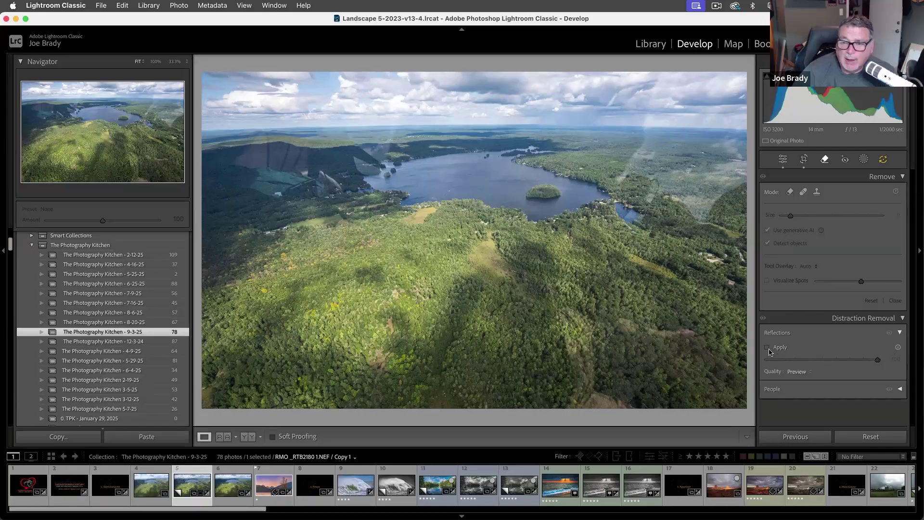
pyautogui.click(767, 347)
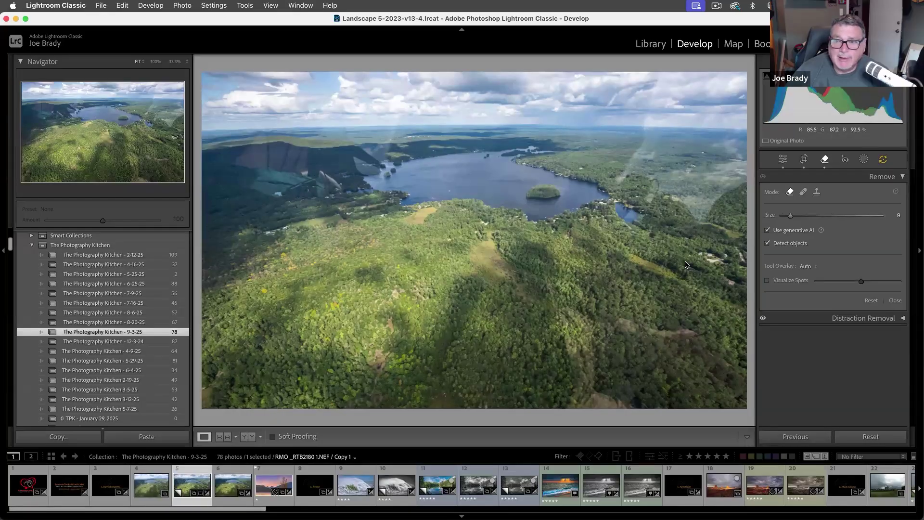
# - Leave the Remove tool and set the manual lens correction distortion amount to +17
pyautogui.click(902, 177)
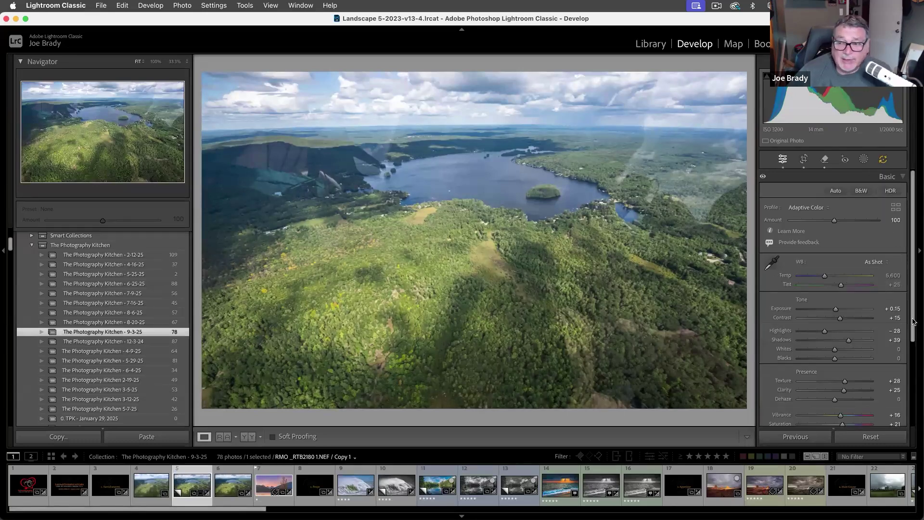
pyautogui.scroll(-3, 906, 408)
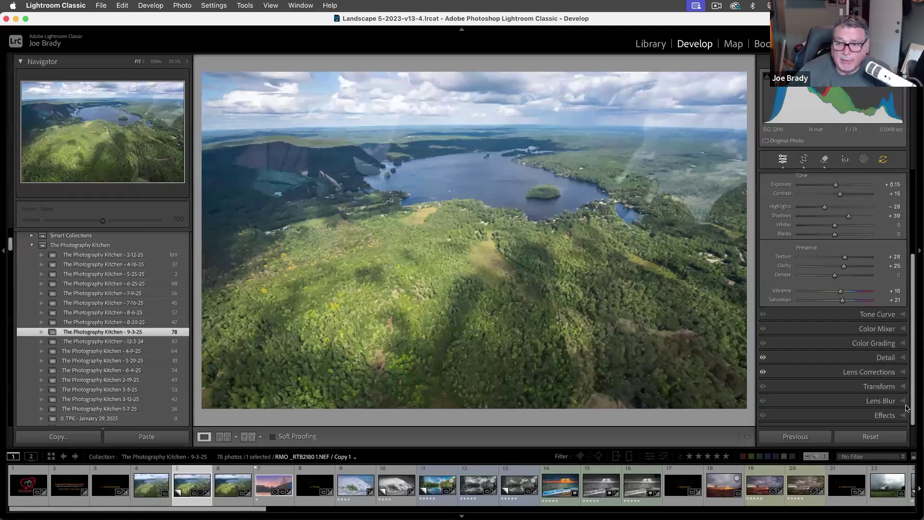
pyautogui.click(878, 368)
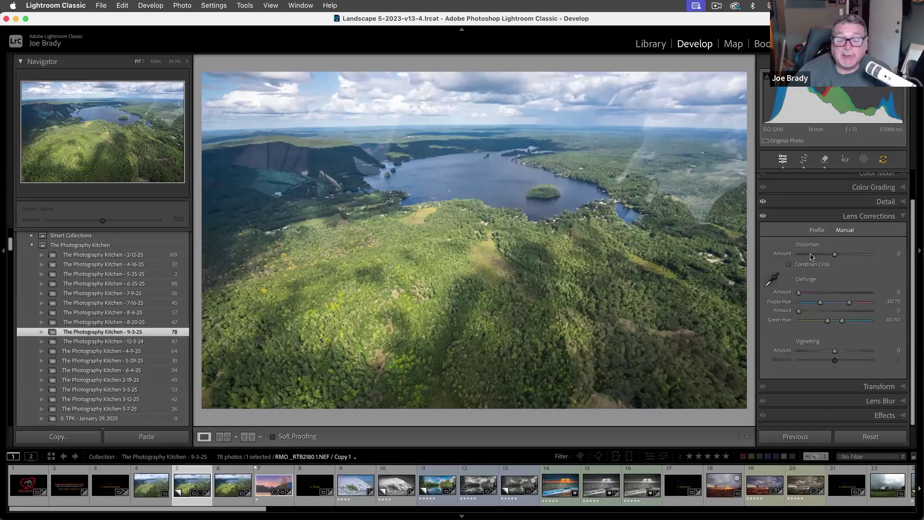
pyautogui.moveTo(834, 254); pyautogui.dragTo(841, 256)
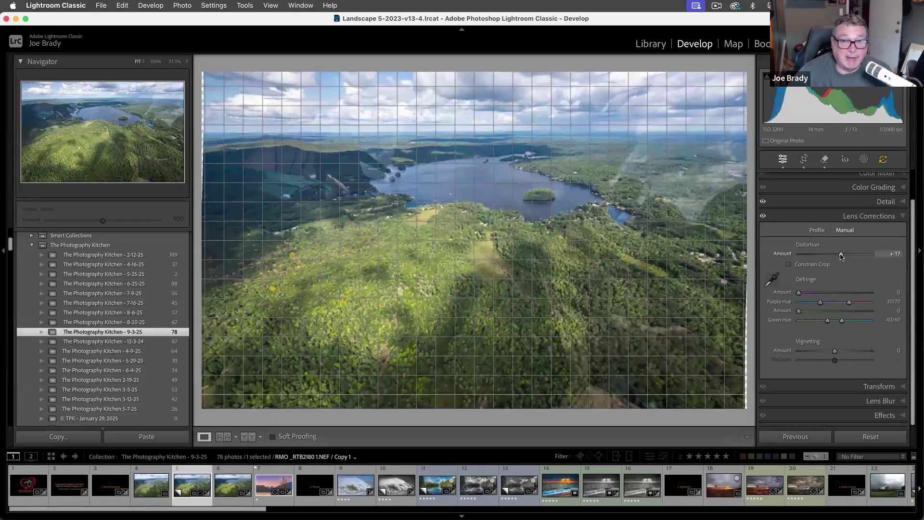
pyautogui.moveTo(841, 256); pyautogui.dragTo(841, 256)
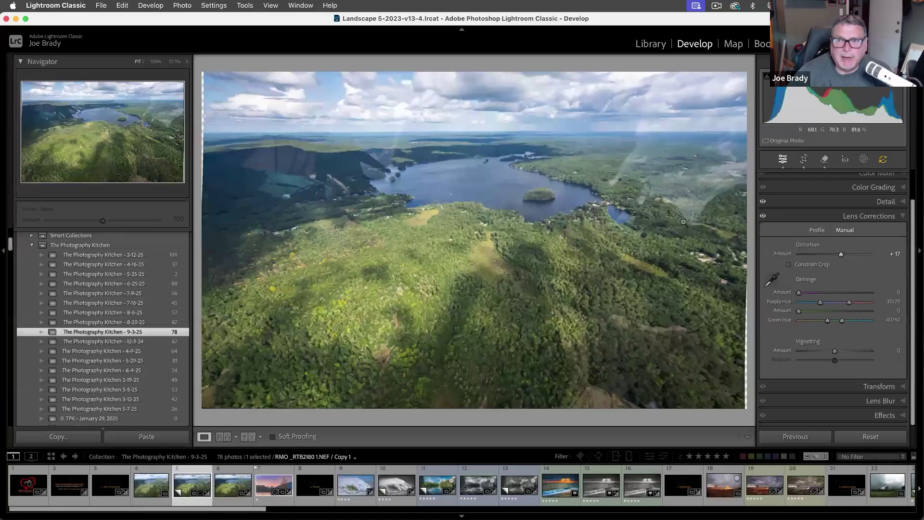
# - Fill the empty photo edges with transform adjustments: Y offset -0.3, X offset +0.3 and aspect -13
pyautogui.click(876, 387)
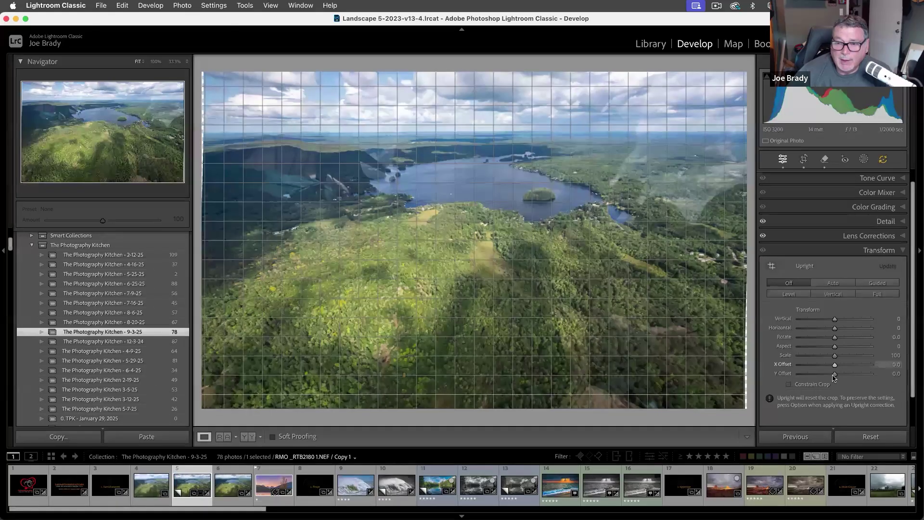
pyautogui.click(835, 374)
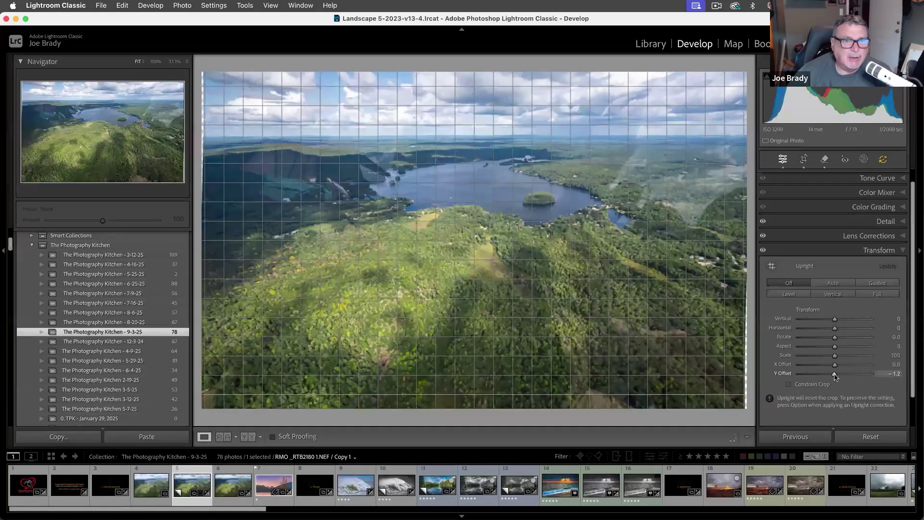
pyautogui.moveTo(834, 365); pyautogui.dragTo(835, 368)
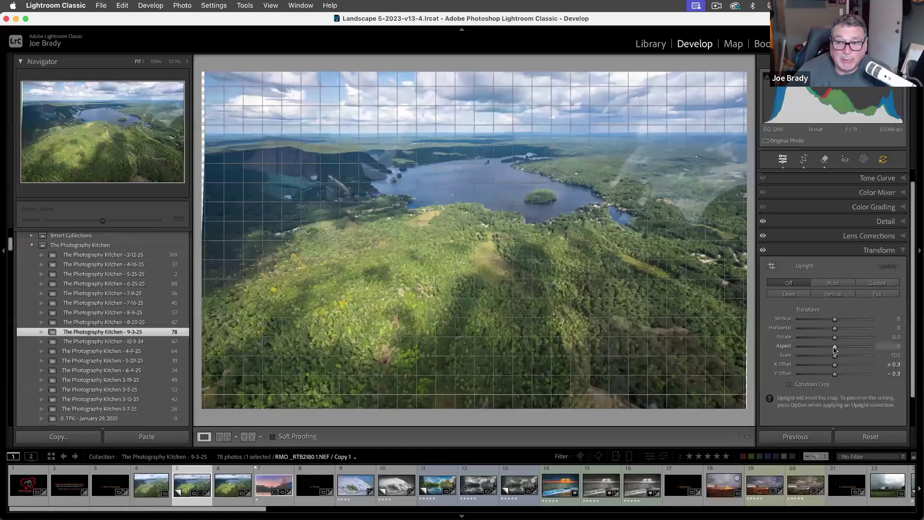
pyautogui.moveTo(835, 350); pyautogui.dragTo(830, 350)
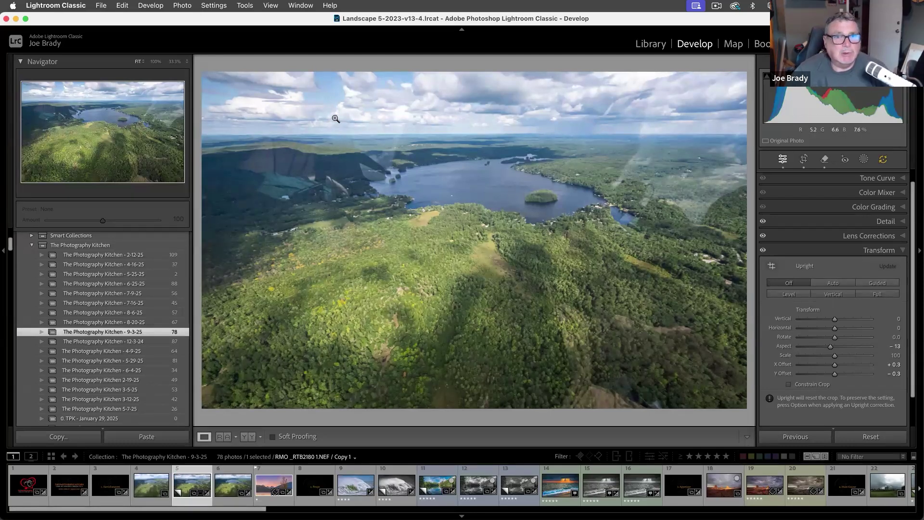
# - Open the photo for editing in Photoshop 2025 and duplicate its layer
pyautogui.click(176, 5)
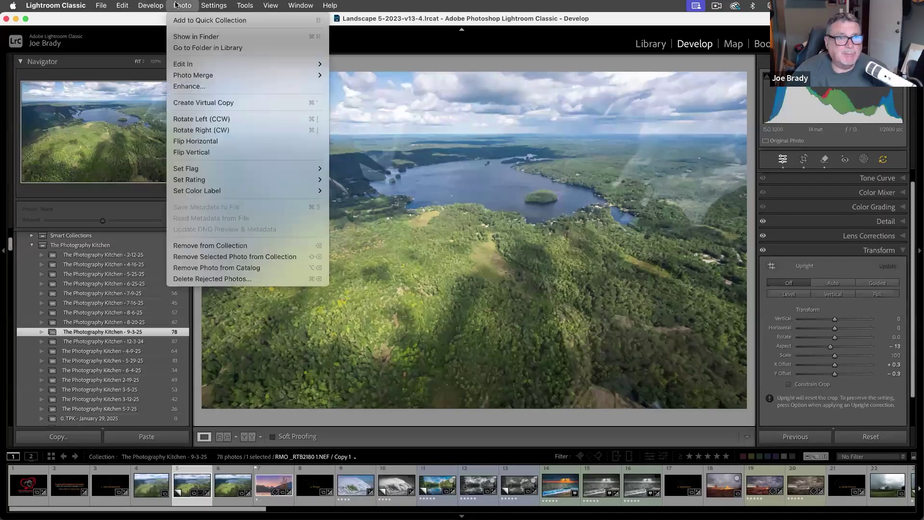
pyautogui.moveTo(260, 64)
pyautogui.click(370, 64)
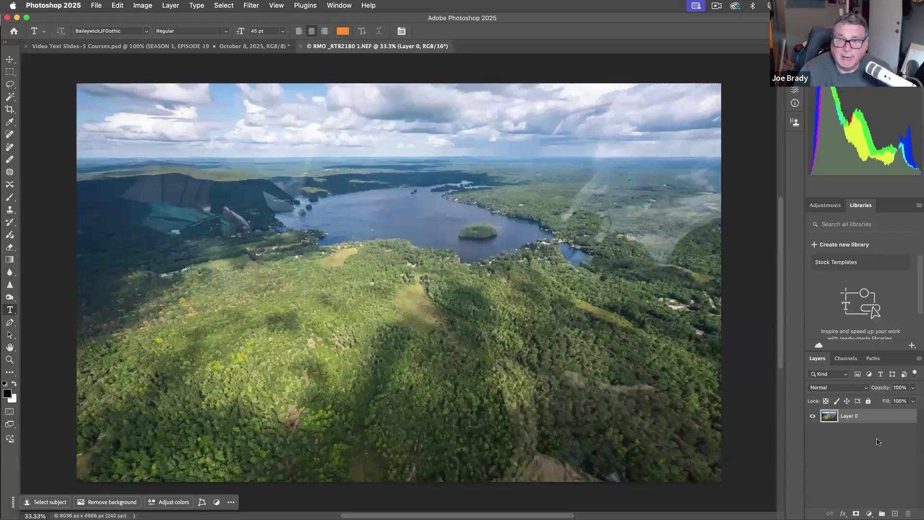
pyautogui.press('super+j')
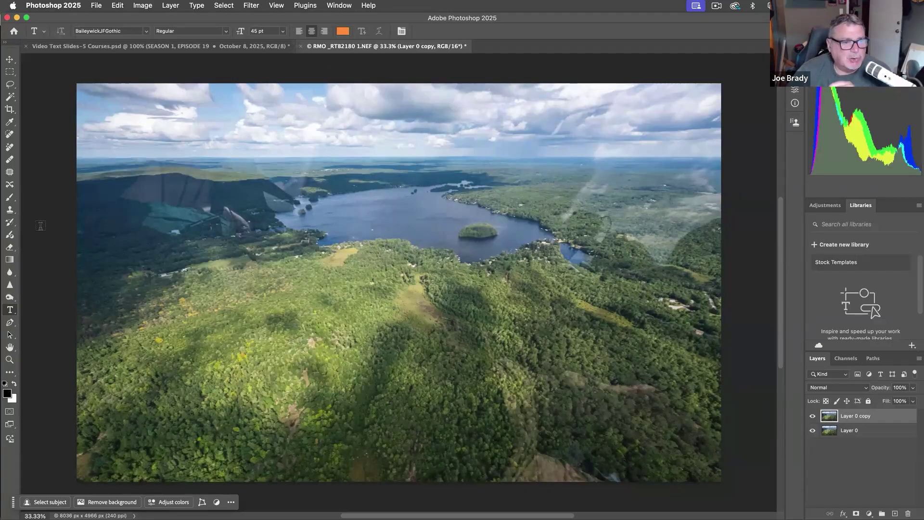
# - Try cloning forest over the bright reflection streak beyond the lake's shore with the Clone Stamp in Darken mode
pyautogui.click(10, 210)
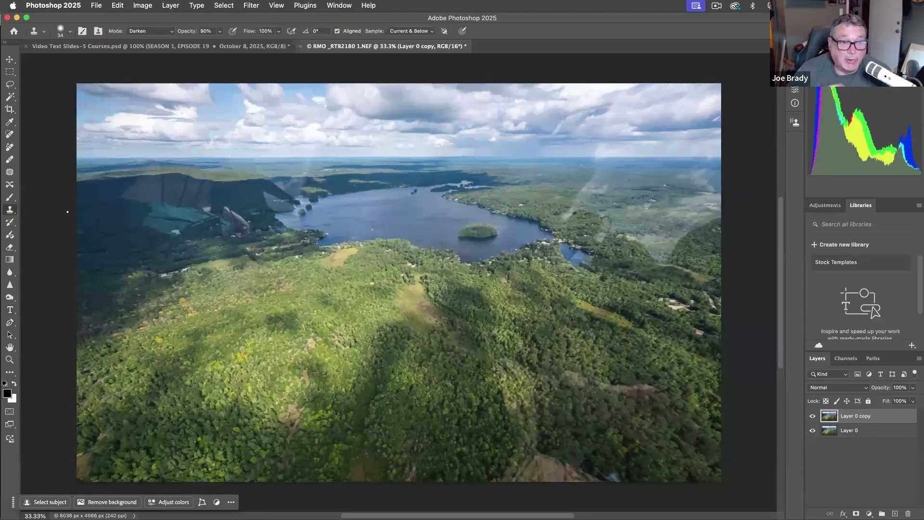
pyautogui.scroll(3, 142, 235)
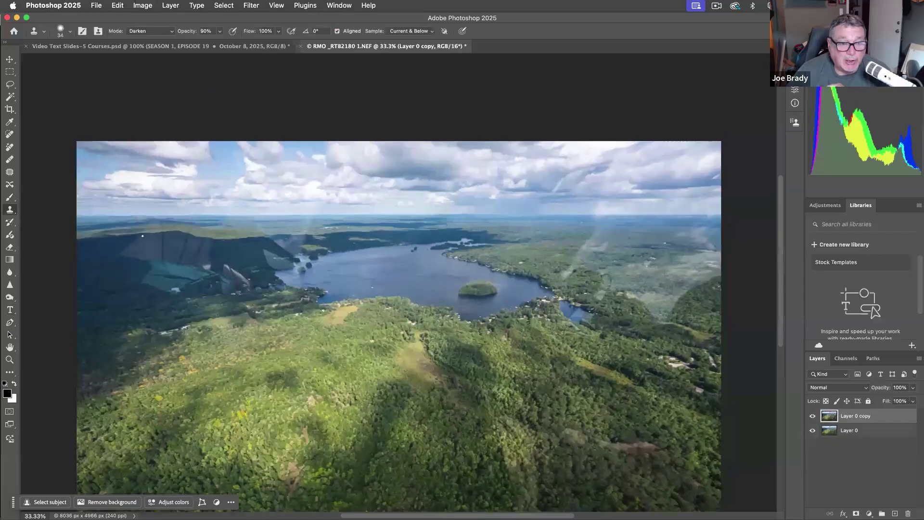
pyautogui.scroll(-4, 143, 235)
pyautogui.moveTo(145, 226); pyautogui.dragTo(170, 229)
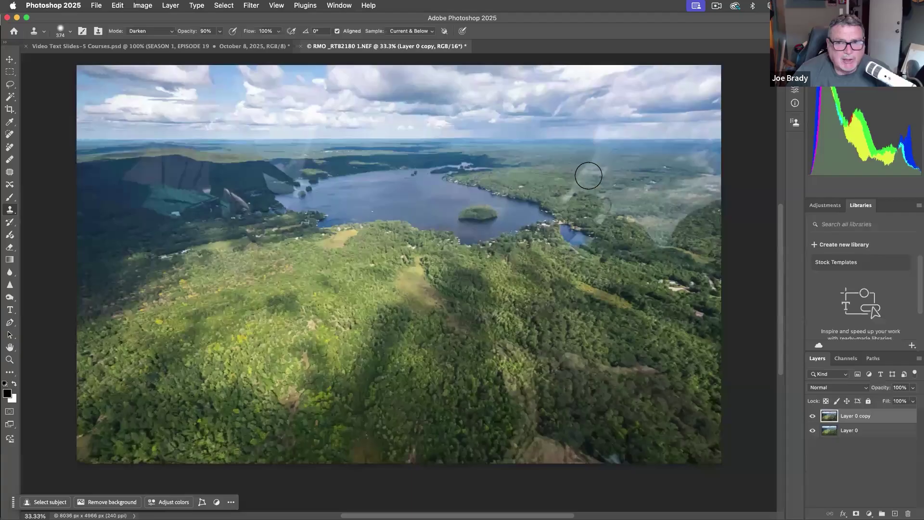
pyautogui.moveTo(563, 175); pyautogui.dragTo(564, 177)
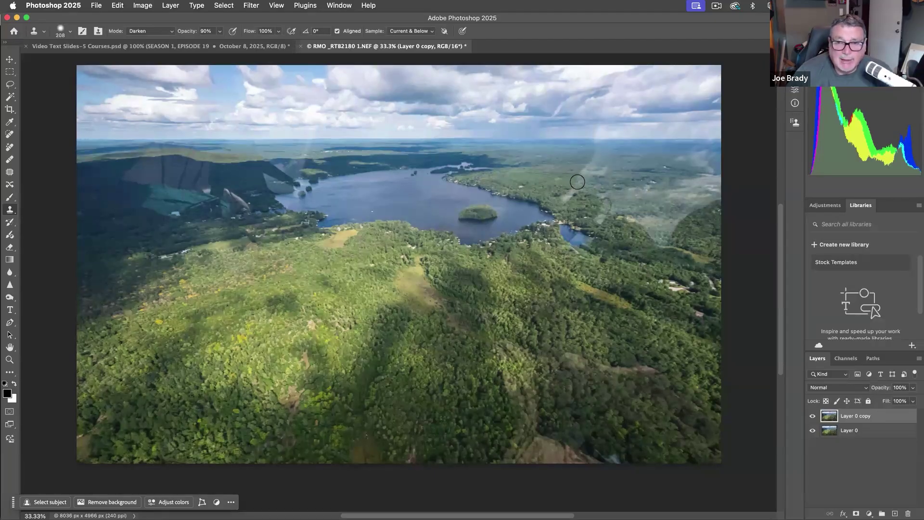
pyautogui.moveTo(579, 178); pyautogui.dragTo(578, 185)
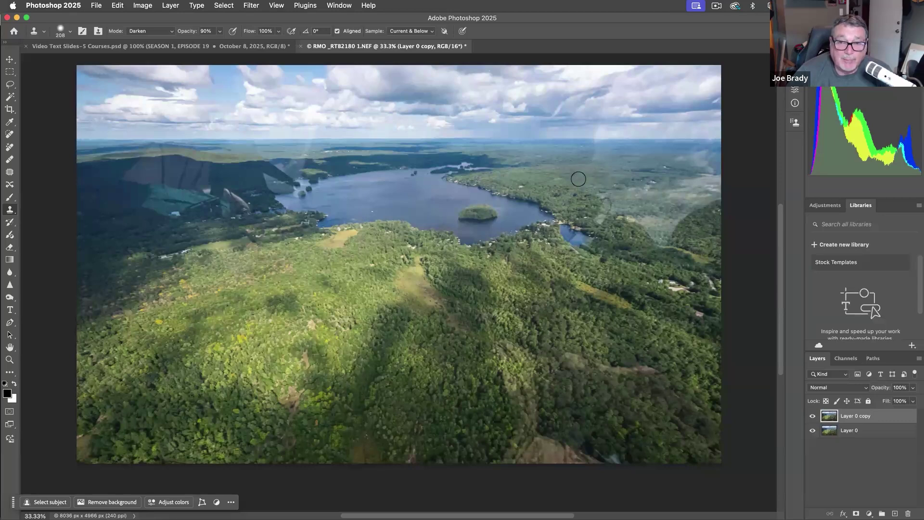
# - Set the Clone Stamp's blending mode to Luminosity for close-up work on the reflection streak
pyautogui.press('z')
pyautogui.click(577, 181)
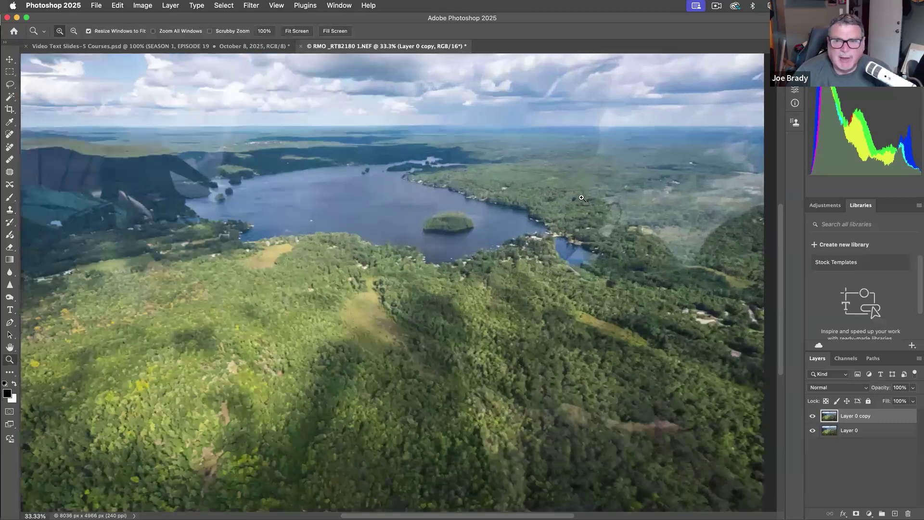
pyautogui.click(578, 183)
pyautogui.scroll(2, 617, 192)
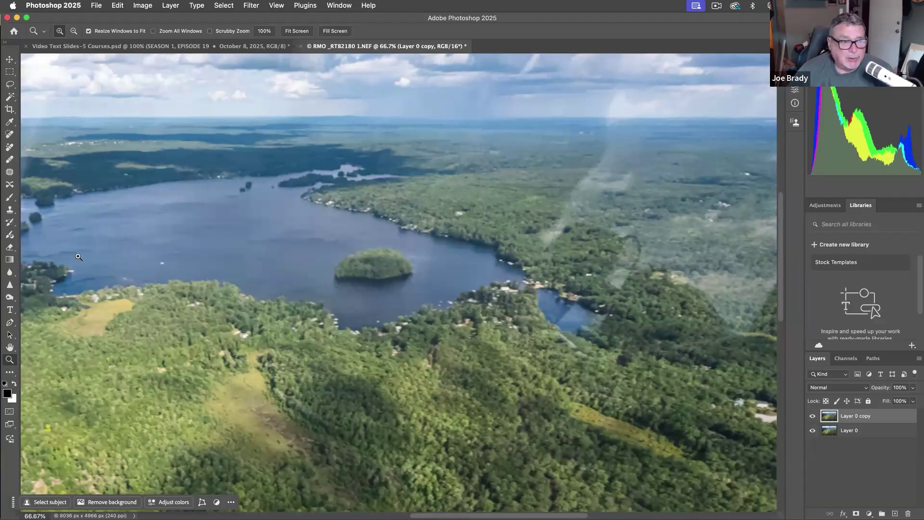
pyautogui.click(10, 210)
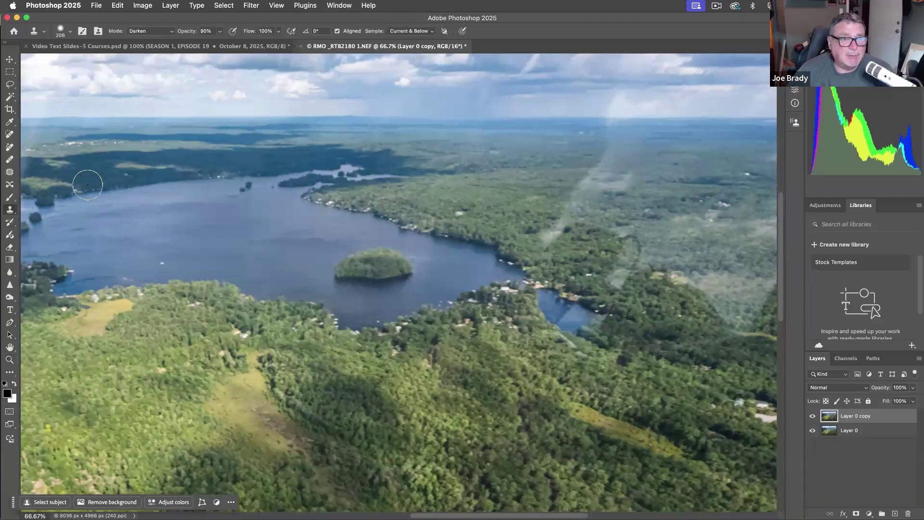
pyautogui.click(154, 31)
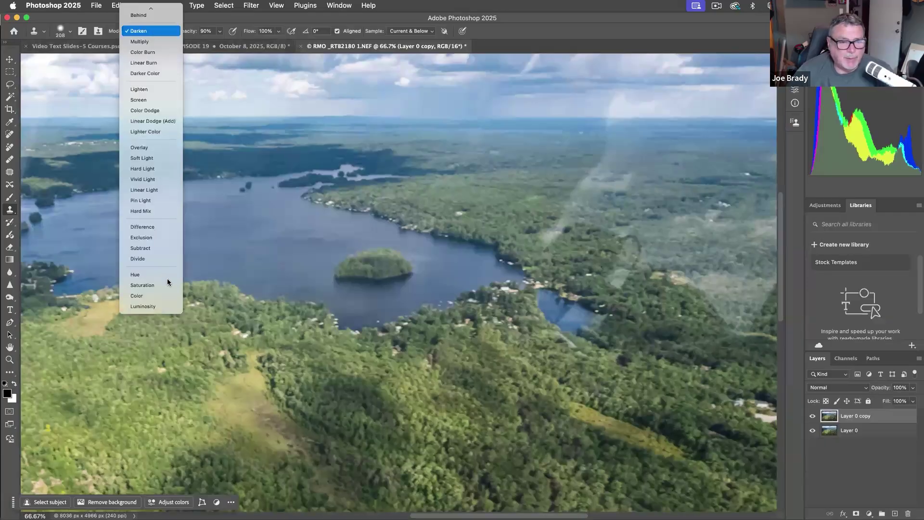
pyautogui.click(151, 307)
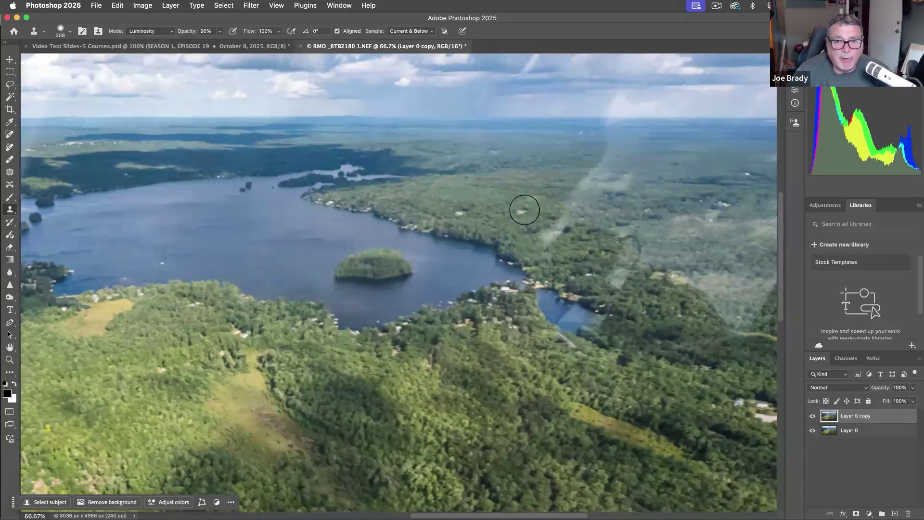
# - Clone clean forest over the bright diagonal reflection streak beyond the lake's shore, with the Clone Stamp in Normal mode
pyautogui.click(157, 32)
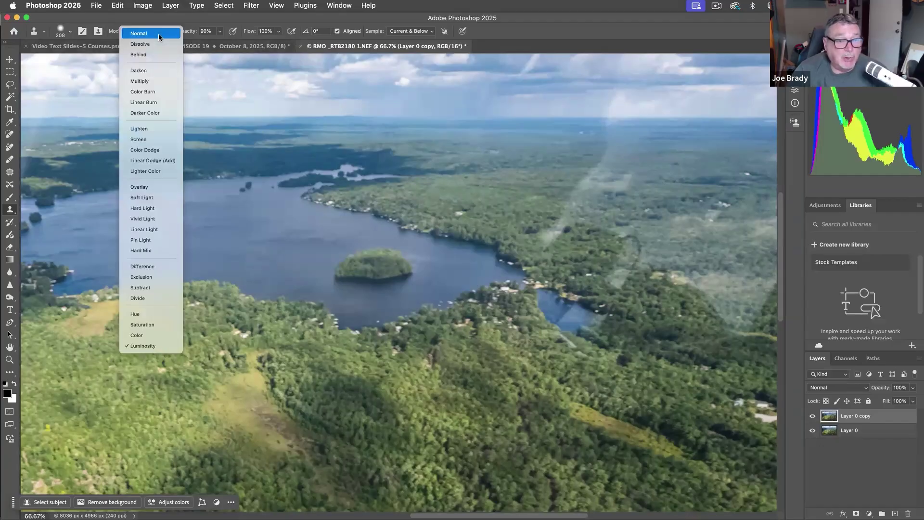
pyautogui.click(159, 34)
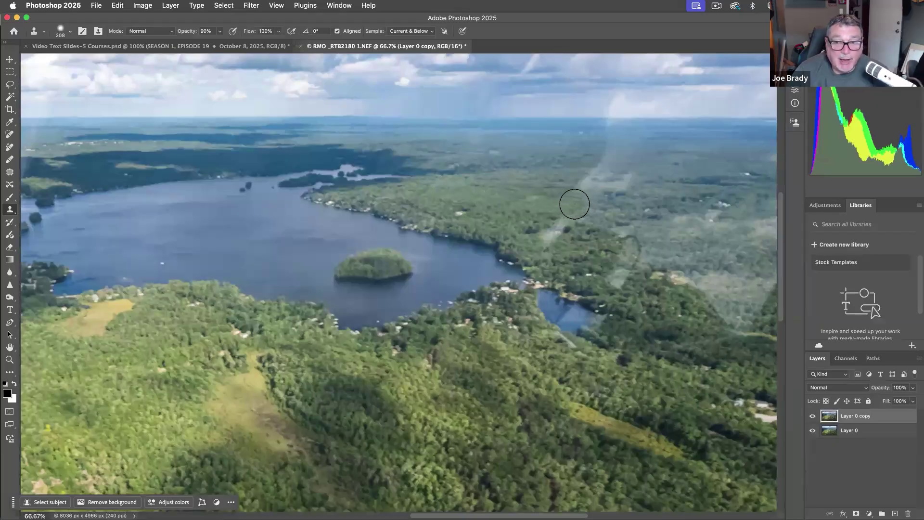
pyautogui.moveTo(565, 215)
pyautogui.mouseDown()
pyautogui.moveTo(553, 227)
pyautogui.moveTo(588, 186)
pyautogui.moveTo(615, 181)
pyautogui.moveTo(594, 178)
pyautogui.mouseUp()
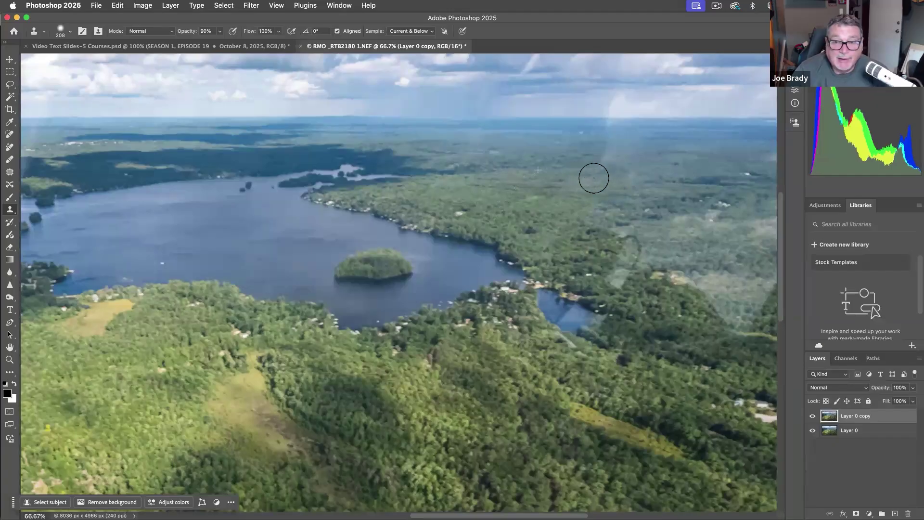
pyautogui.moveTo(562, 279); pyautogui.dragTo(571, 277)
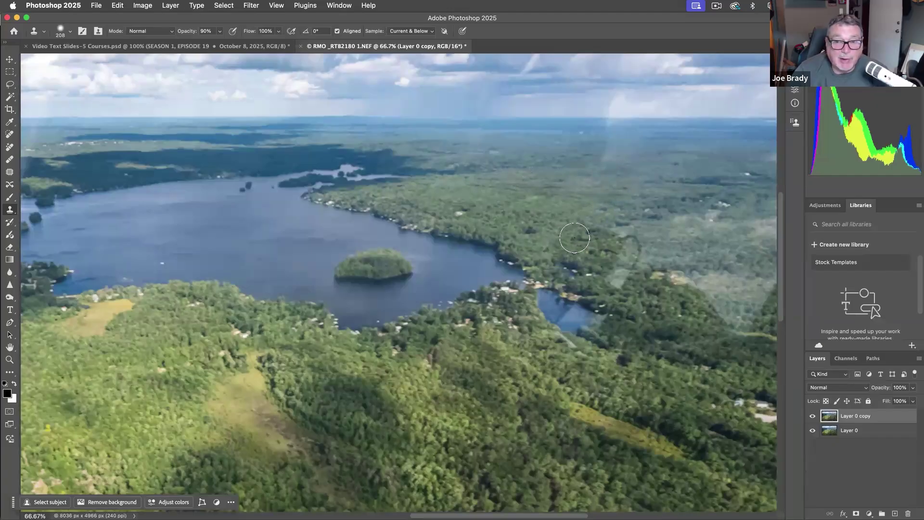
pyautogui.scroll(5, 578, 231)
pyautogui.hscroll(3, 578, 231)
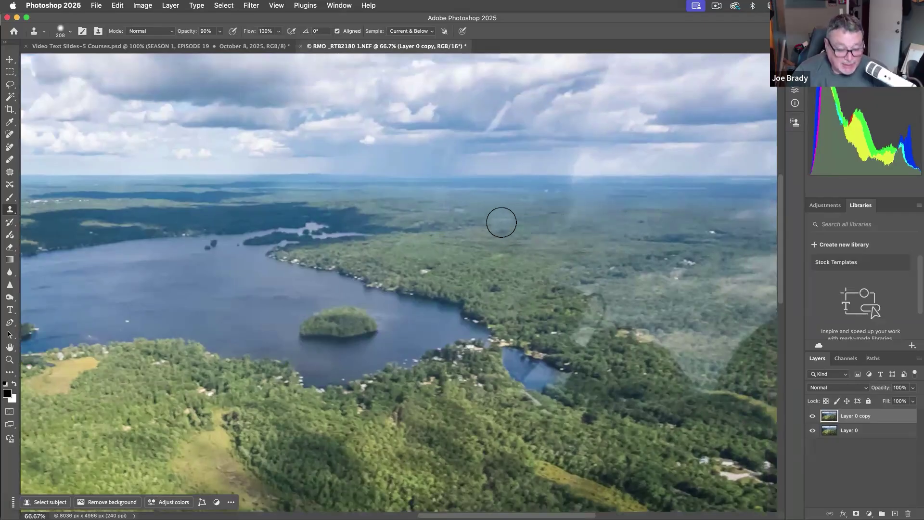
# - Clone clean forest over the remaining faint reflection in the distant woodland beyond the lake, below the horizon
pyautogui.press('alt')
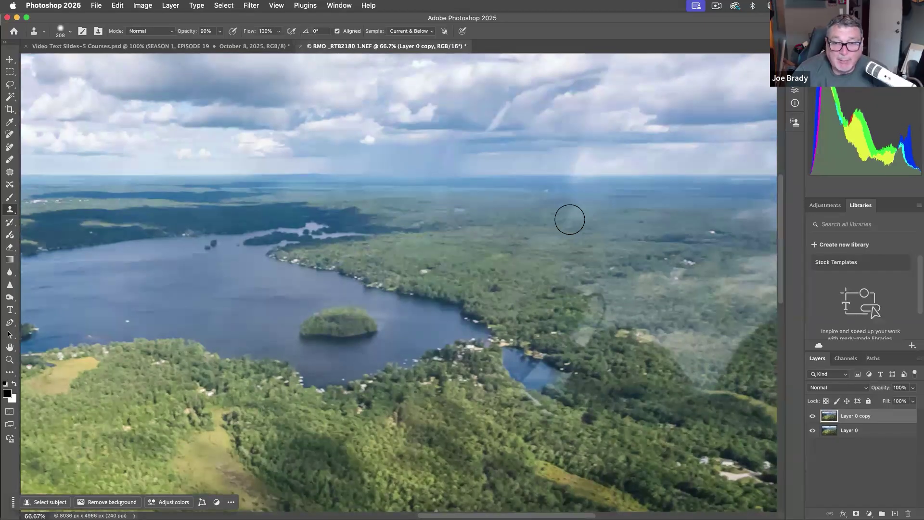
pyautogui.moveTo(582, 221); pyautogui.dragTo(590, 221)
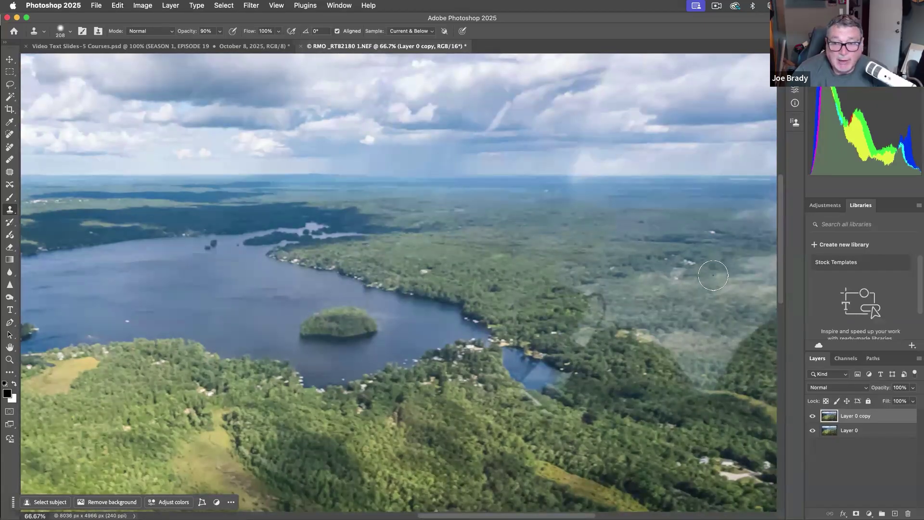
# - Try cloning dark forest over the hazy reflection edge beyond the small pond with the Clone Stamp in Normal mode
pyautogui.moveTo(646, 319); pyautogui.dragTo(554, 284)
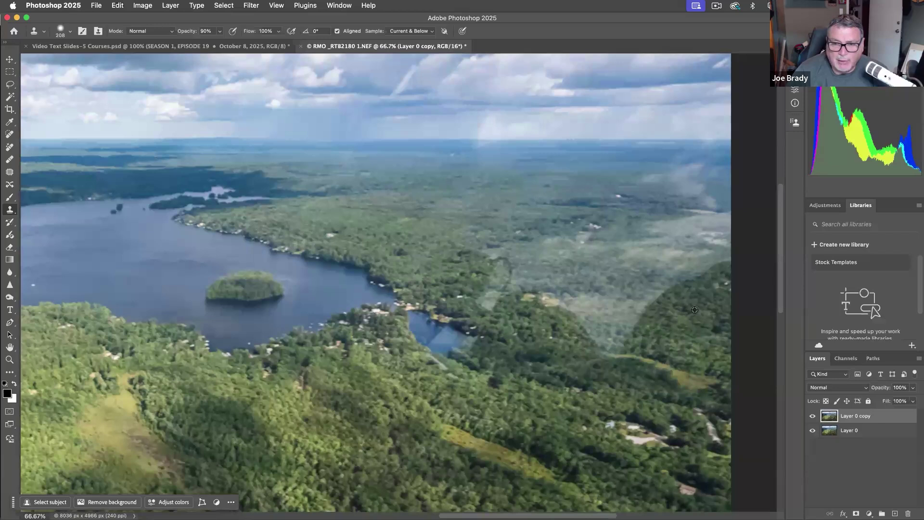
pyautogui.moveTo(666, 302)
pyautogui.mouseDown()
pyautogui.moveTo(643, 307)
pyautogui.moveTo(628, 327)
pyautogui.moveTo(599, 326)
pyautogui.moveTo(675, 320)
pyautogui.mouseUp()
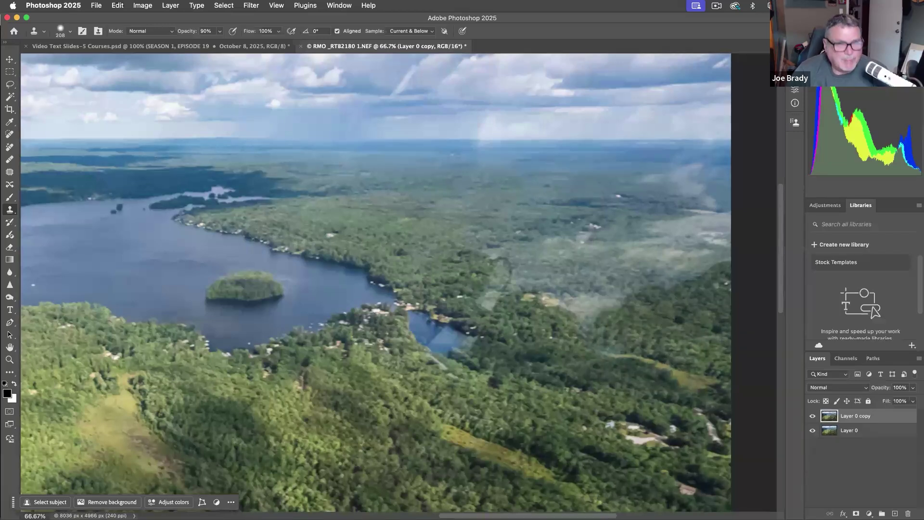
pyautogui.press('super+z')
# - Set the Clone Stamp to Luminosity mode and clone dark forest over the lower part of the hazy reflection beyond the small pond
pyautogui.click(162, 31)
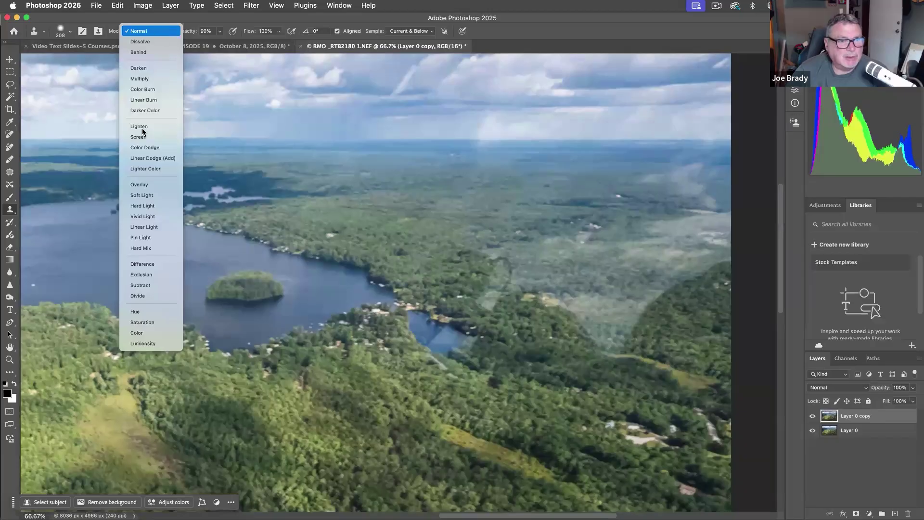
pyautogui.click(142, 343)
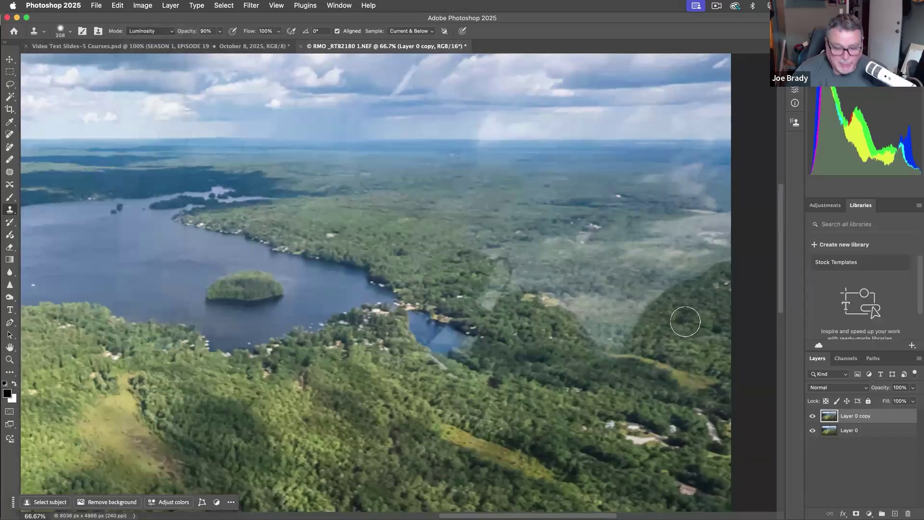
pyautogui.moveTo(639, 313)
pyautogui.mouseDown()
pyautogui.moveTo(611, 318)
pyautogui.moveTo(602, 337)
pyautogui.moveTo(621, 309)
pyautogui.moveTo(713, 263)
pyautogui.mouseUp()
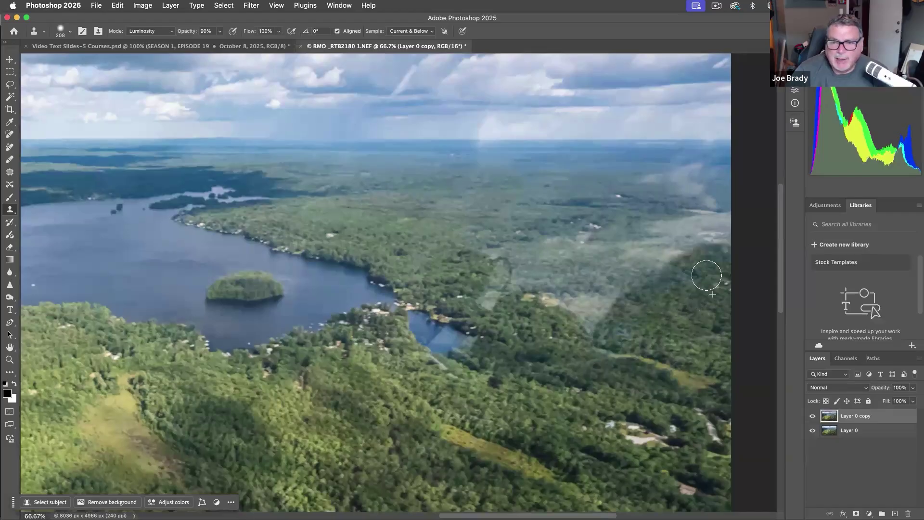
pyautogui.moveTo(620, 304)
pyautogui.mouseDown()
pyautogui.moveTo(585, 322)
pyautogui.moveTo(552, 303)
pyautogui.moveTo(614, 318)
pyautogui.moveTo(545, 303)
pyautogui.moveTo(660, 330)
pyautogui.moveTo(608, 314)
pyautogui.moveTo(597, 321)
pyautogui.moveTo(610, 332)
pyautogui.moveTo(617, 322)
pyautogui.moveTo(533, 301)
pyautogui.moveTo(593, 318)
pyautogui.mouseUp()
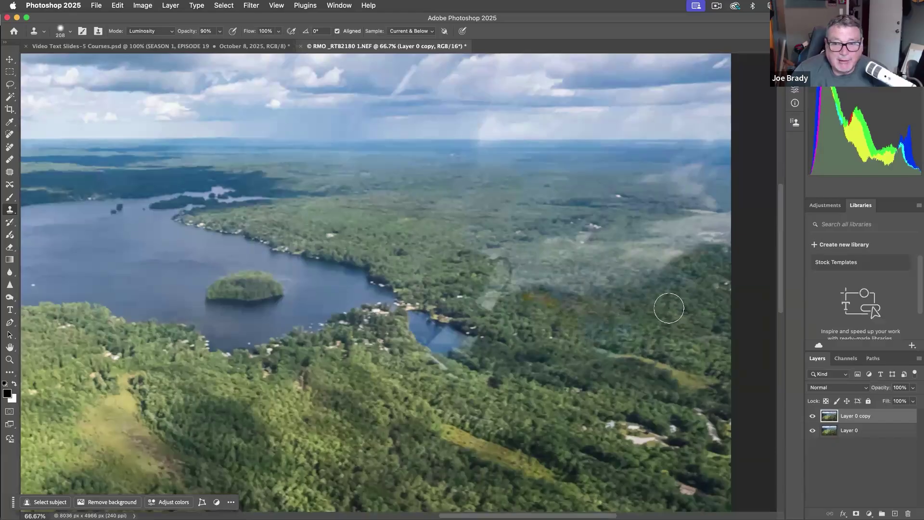
pyautogui.moveTo(640, 300)
pyautogui.mouseDown()
pyautogui.moveTo(537, 283)
pyautogui.moveTo(621, 283)
pyautogui.moveTo(659, 267)
pyautogui.moveTo(657, 316)
pyautogui.mouseUp()
pyautogui.moveTo(661, 284)
pyautogui.mouseDown()
pyautogui.moveTo(656, 265)
pyautogui.moveTo(666, 262)
pyautogui.moveTo(664, 289)
pyautogui.mouseUp()
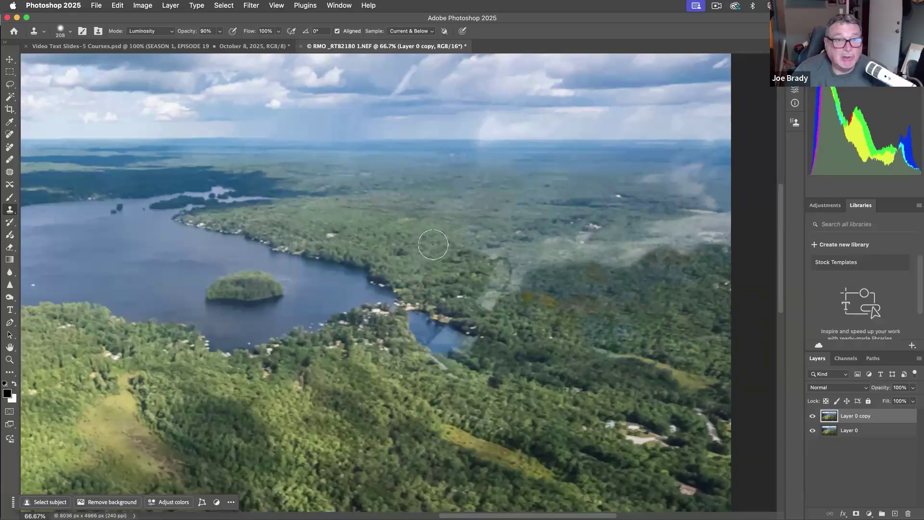
# - Lower the Clone Stamp's opacity to 73% and clone forest over the upper haze and the curved reflection edge near the shore
pyautogui.click(221, 33)
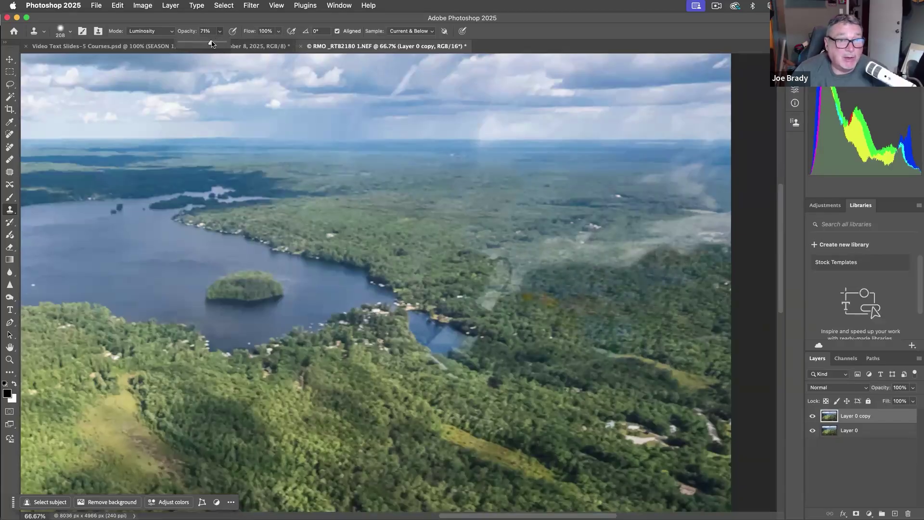
pyautogui.moveTo(548, 269)
pyautogui.mouseDown()
pyautogui.moveTo(558, 262)
pyautogui.moveTo(487, 307)
pyautogui.mouseUp()
pyautogui.keyDown('alt'); pyautogui.click(626, 288); pyautogui.keyUp('alt')
pyautogui.moveTo(626, 268)
pyautogui.mouseDown()
pyautogui.moveTo(581, 260)
pyautogui.moveTo(658, 237)
pyautogui.moveTo(645, 274)
pyautogui.mouseUp()
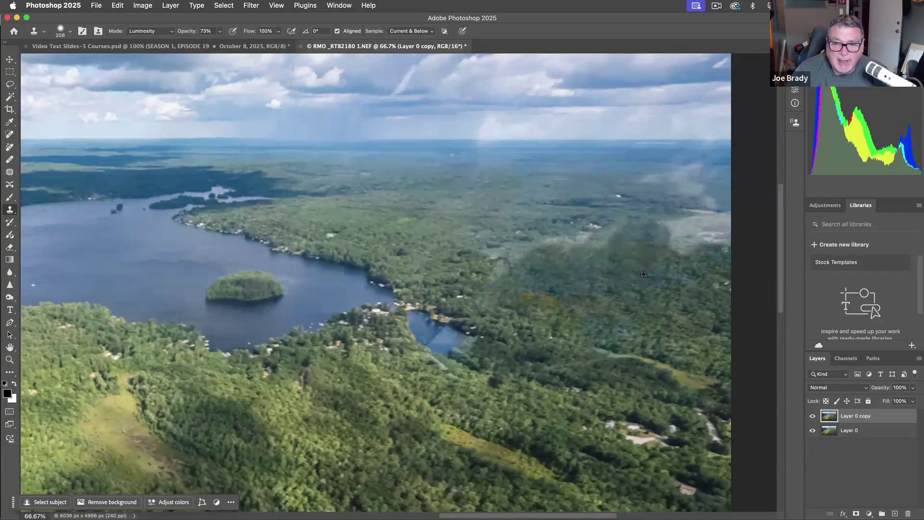
pyautogui.moveTo(595, 246); pyautogui.dragTo(610, 244)
# - Set the Clone Stamp's opacity to 50% and blend forest over the upper haze out to the photo's edge
pyautogui.press('5')
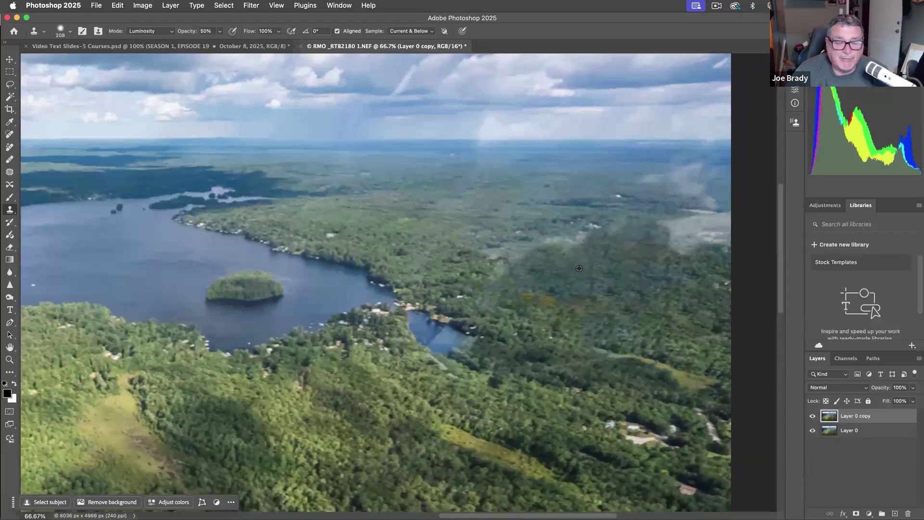
pyautogui.moveTo(552, 259)
pyautogui.mouseDown()
pyautogui.moveTo(525, 251)
pyautogui.moveTo(497, 270)
pyautogui.moveTo(597, 243)
pyautogui.mouseUp()
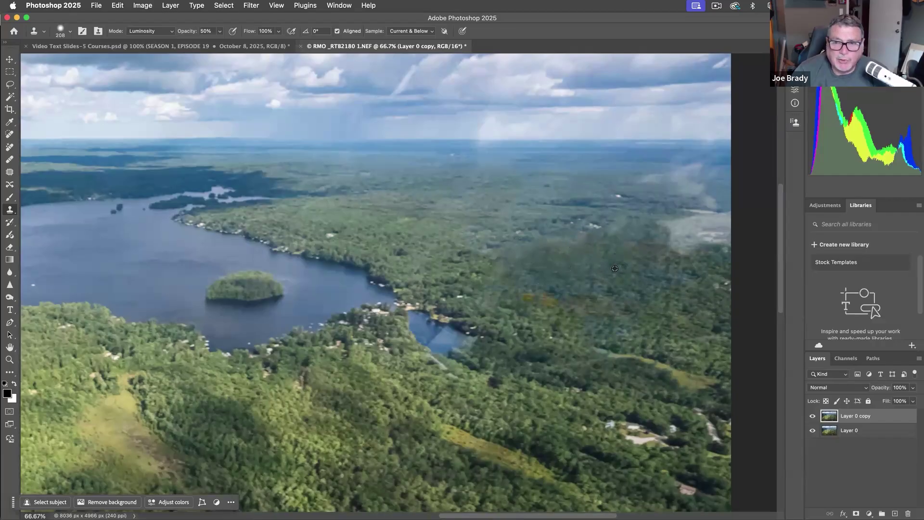
pyautogui.moveTo(653, 244)
pyautogui.mouseDown()
pyautogui.moveTo(665, 226)
pyautogui.moveTo(678, 241)
pyautogui.moveTo(649, 261)
pyautogui.moveTo(682, 233)
pyautogui.moveTo(681, 273)
pyautogui.moveTo(694, 276)
pyautogui.moveTo(683, 297)
pyautogui.mouseUp()
pyautogui.moveTo(694, 245)
pyautogui.mouseDown()
pyautogui.moveTo(709, 224)
pyautogui.moveTo(714, 239)
pyautogui.moveTo(703, 223)
pyautogui.mouseUp()
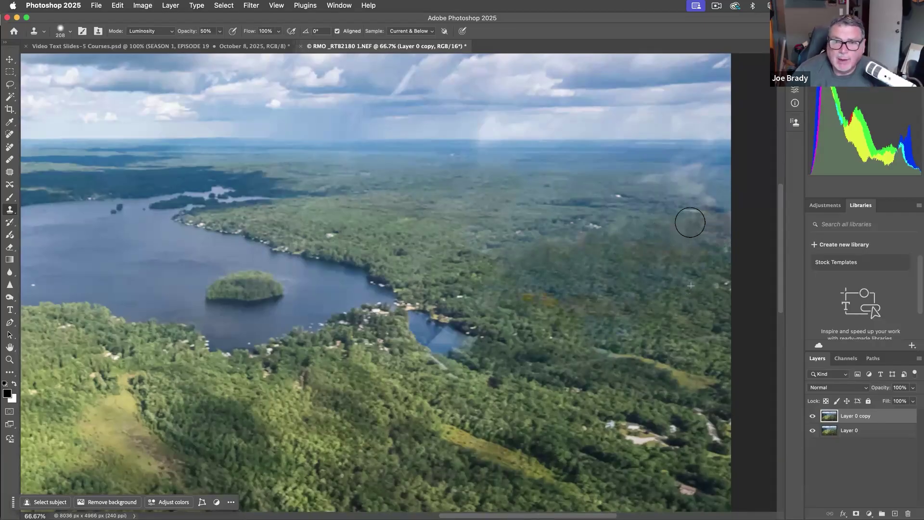
pyautogui.moveTo(517, 270); pyautogui.dragTo(839, 315)
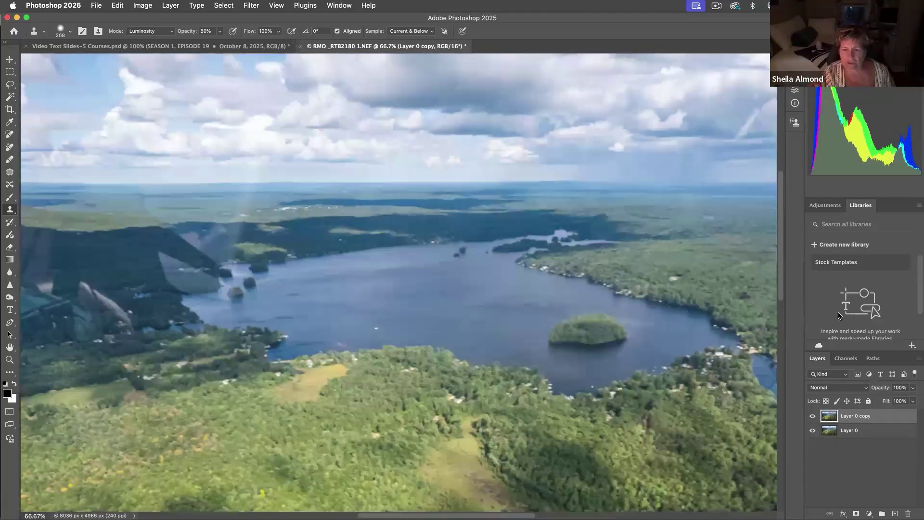
pyautogui.click(679, 248)
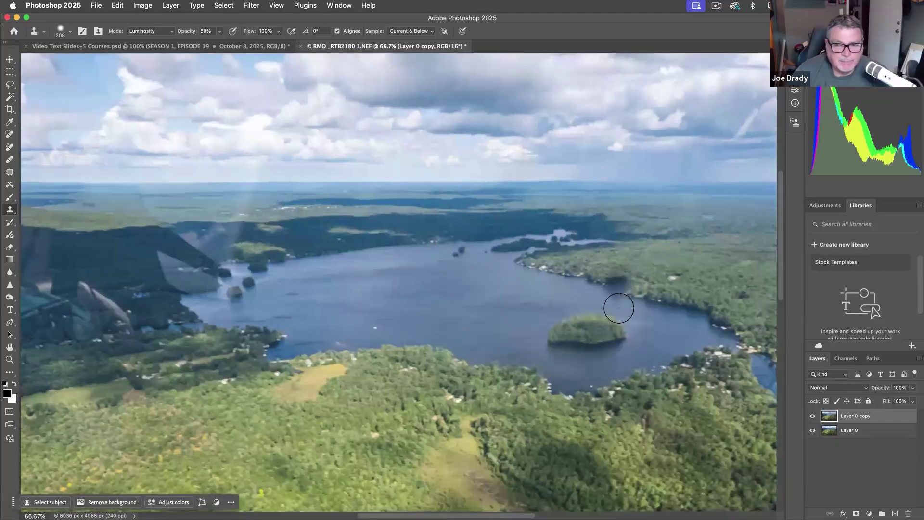
pyautogui.hscroll(6, 615, 318)
pyautogui.click(614, 333)
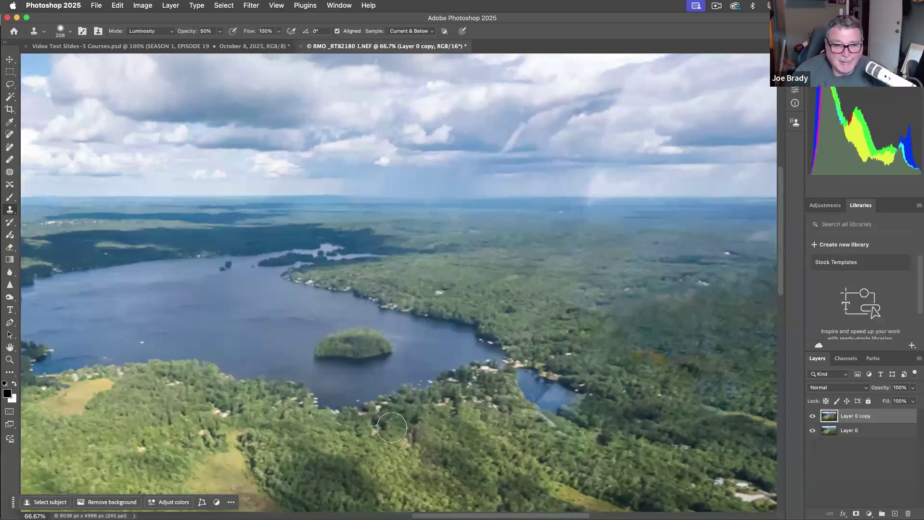
# - Clone dark hillside over the pale reflection and its dark lines on the shaded hill, with the Clone Stamp at 90% opacity in Luminosity mode
pyautogui.hscroll(-10, 662, 437)
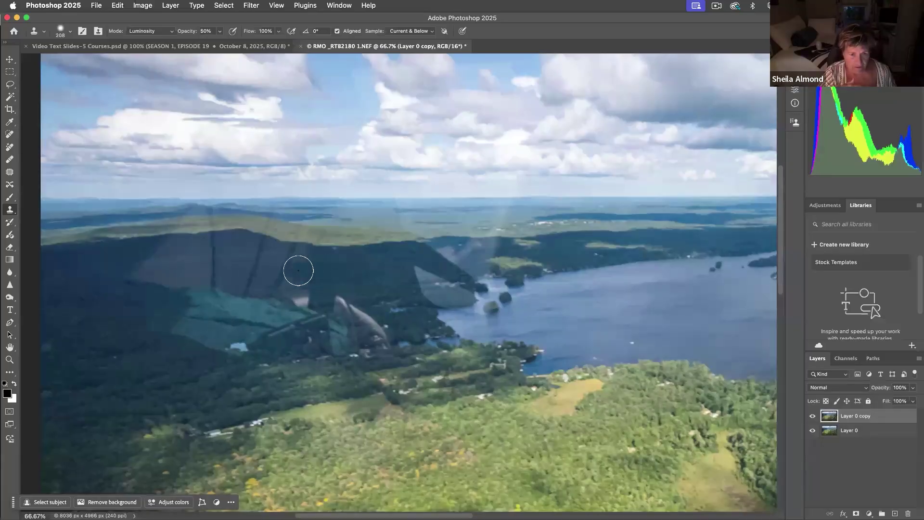
pyautogui.press('9')
pyautogui.moveTo(297, 262)
pyautogui.mouseDown()
pyautogui.moveTo(290, 280)
pyautogui.moveTo(278, 281)
pyautogui.moveTo(331, 276)
pyautogui.moveTo(205, 269)
pyautogui.moveTo(255, 281)
pyautogui.mouseUp()
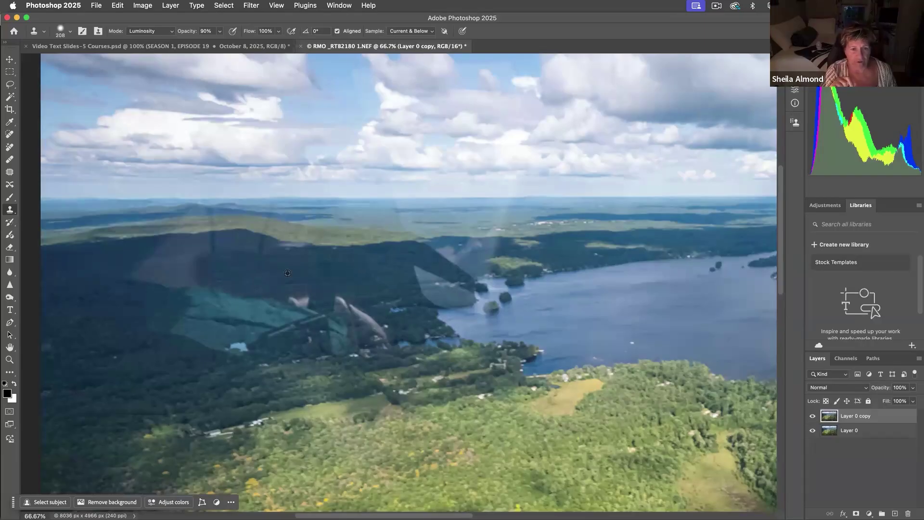
pyautogui.keyDown('alt'); pyautogui.click(242, 273); pyautogui.keyUp('alt')
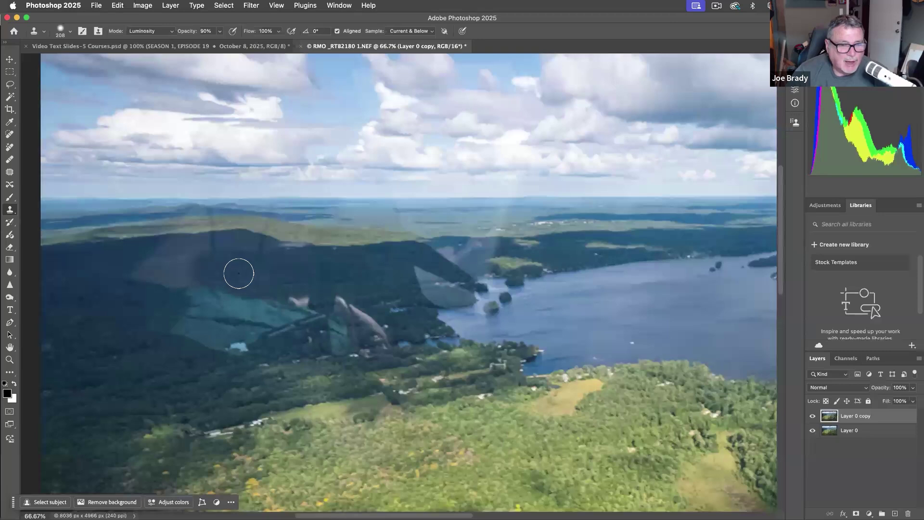
pyautogui.moveTo(196, 265)
pyautogui.mouseDown()
pyautogui.moveTo(173, 264)
pyautogui.moveTo(219, 271)
pyautogui.mouseUp()
pyautogui.keyDown('alt'); pyautogui.click(87, 278); pyautogui.keyUp('alt')
pyautogui.moveTo(128, 274)
pyautogui.mouseDown()
pyautogui.moveTo(164, 257)
pyautogui.moveTo(162, 285)
pyautogui.moveTo(176, 275)
pyautogui.moveTo(166, 295)
pyautogui.mouseUp()
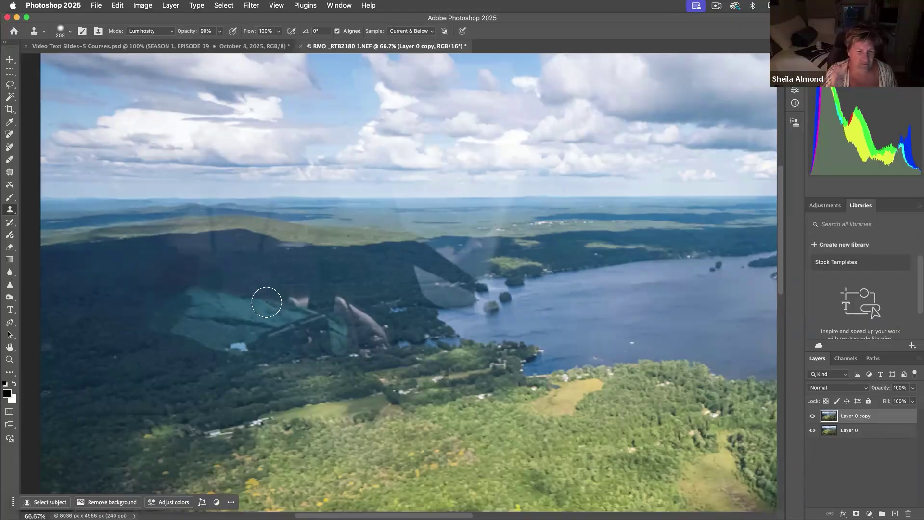
pyautogui.keyDown('alt'); pyautogui.click(140, 260); pyautogui.keyUp('alt')
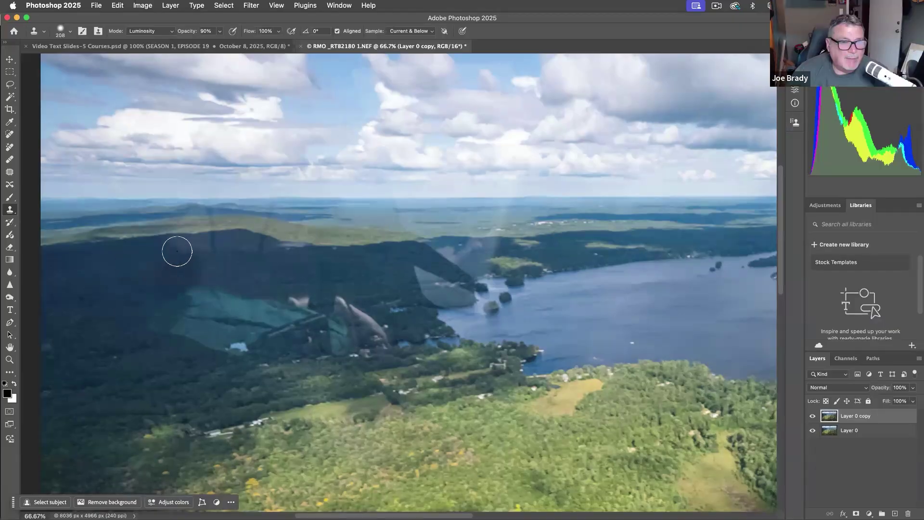
pyautogui.moveTo(212, 255)
pyautogui.mouseDown()
pyautogui.moveTo(221, 246)
pyautogui.moveTo(295, 276)
pyautogui.mouseUp()
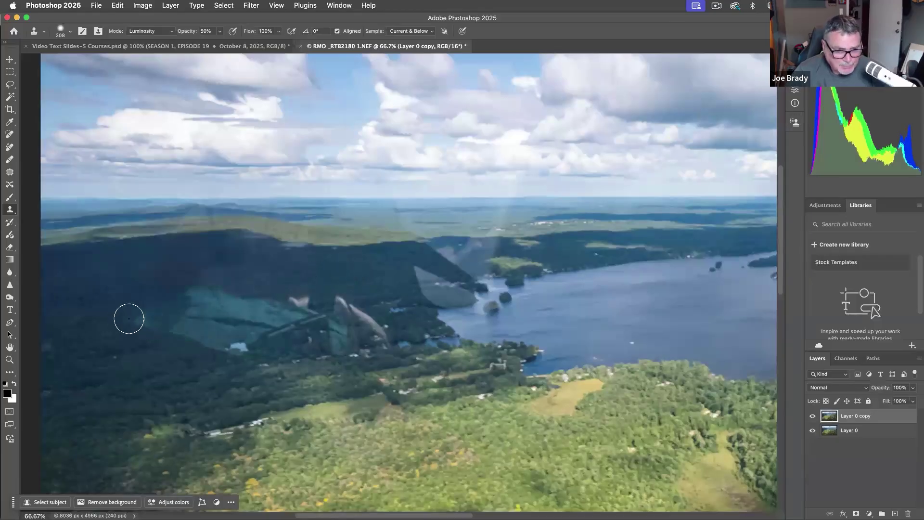
# - Darken the teal reflection below the shaded hill by cloning hillside over it in Luminosity mode, raising the opacity to 80%
pyautogui.moveTo(164, 313)
pyautogui.mouseDown()
pyautogui.moveTo(189, 333)
pyautogui.moveTo(198, 300)
pyautogui.moveTo(217, 305)
pyautogui.moveTo(193, 330)
pyautogui.moveTo(211, 318)
pyautogui.moveTo(163, 308)
pyautogui.mouseUp()
pyautogui.press('8')
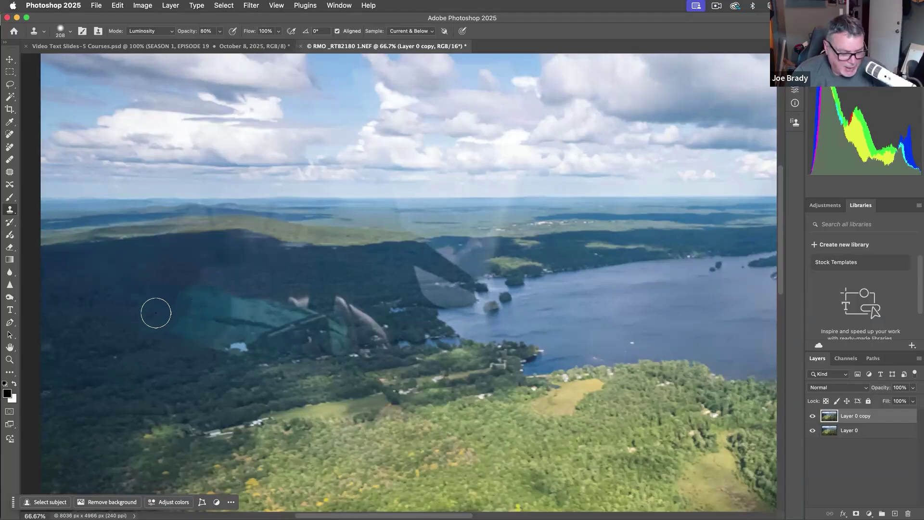
pyautogui.moveTo(190, 316)
pyautogui.mouseDown()
pyautogui.moveTo(222, 306)
pyautogui.moveTo(198, 299)
pyautogui.moveTo(178, 330)
pyautogui.moveTo(246, 328)
pyautogui.moveTo(256, 311)
pyautogui.moveTo(292, 320)
pyautogui.moveTo(250, 322)
pyautogui.moveTo(245, 313)
pyautogui.moveTo(235, 321)
pyautogui.moveTo(256, 336)
pyautogui.mouseUp()
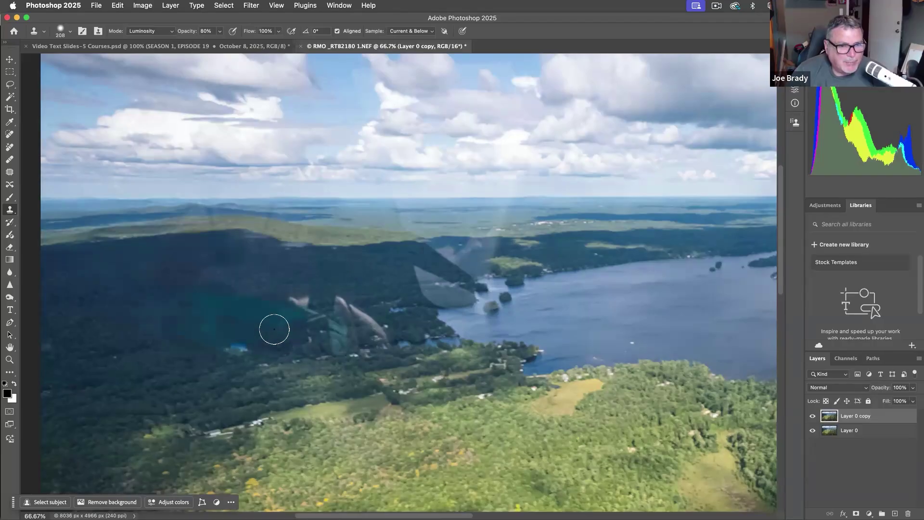
# - Set the Clone Stamp to Color mode and clone hillside color over the teal reflection patch, raising the opacity to 90%
pyautogui.click(156, 30)
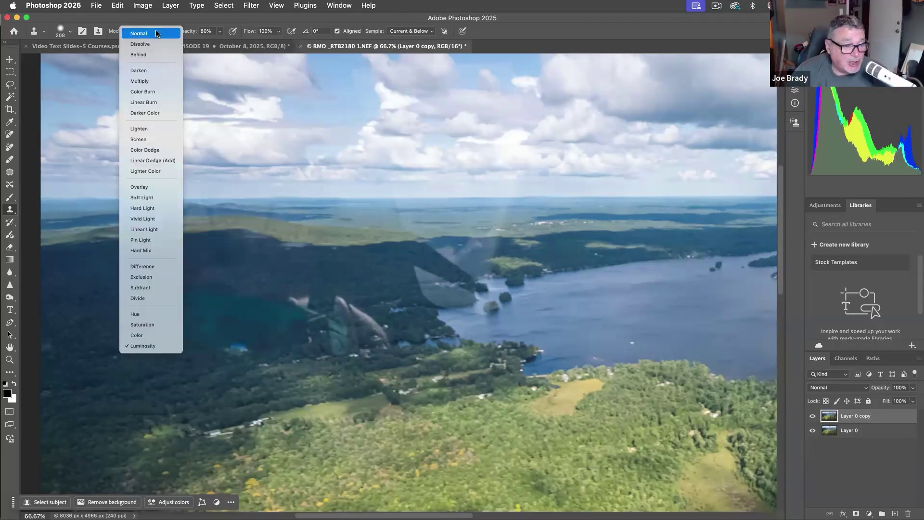
pyautogui.click(155, 334)
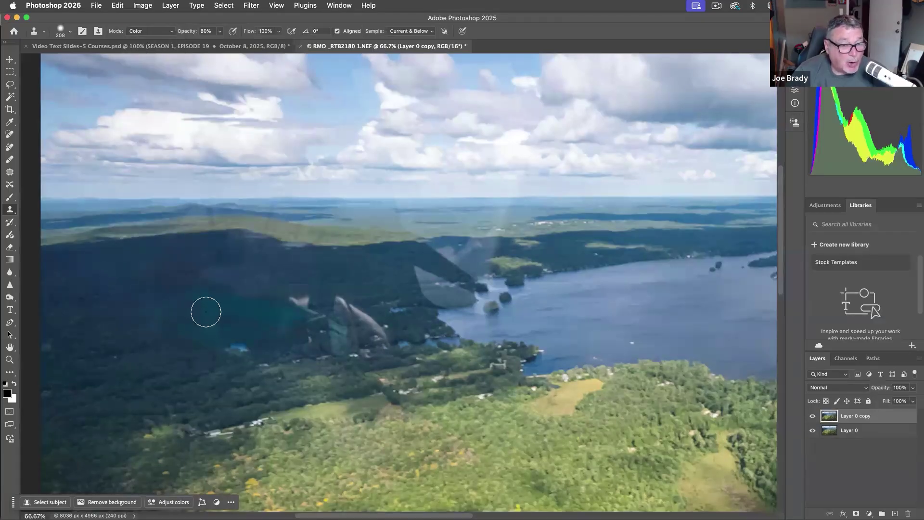
pyautogui.moveTo(171, 328)
pyautogui.mouseDown()
pyautogui.moveTo(215, 330)
pyautogui.moveTo(234, 314)
pyautogui.moveTo(294, 325)
pyautogui.moveTo(220, 334)
pyautogui.moveTo(194, 330)
pyautogui.moveTo(212, 314)
pyautogui.moveTo(157, 301)
pyautogui.moveTo(220, 318)
pyautogui.moveTo(157, 312)
pyautogui.moveTo(230, 325)
pyautogui.moveTo(208, 321)
pyautogui.mouseUp()
pyautogui.keyDown('alt'); pyautogui.click(108, 292); pyautogui.keyUp('alt')
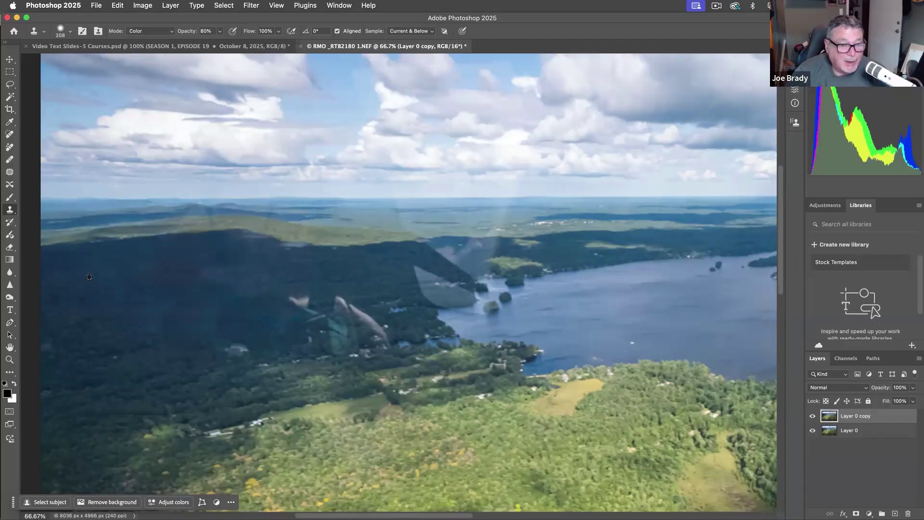
pyautogui.press('9')
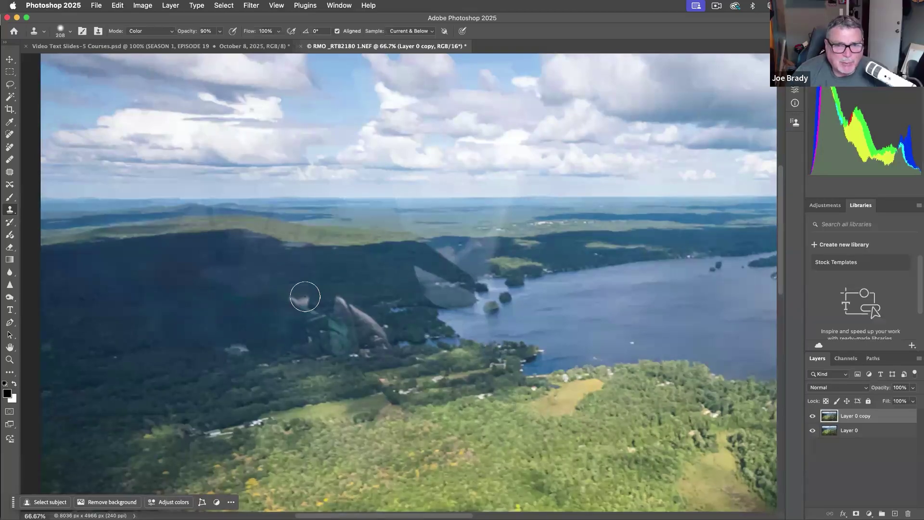
pyautogui.moveTo(347, 348)
pyautogui.mouseDown()
pyautogui.moveTo(354, 365)
pyautogui.moveTo(374, 301)
pyautogui.moveTo(359, 293)
pyautogui.moveTo(305, 316)
pyautogui.moveTo(287, 304)
pyautogui.mouseUp()
# - Start the Smart Sharpen filter on the retouched copy layer of the lake photo
pyautogui.hscroll(3, 543, 381)
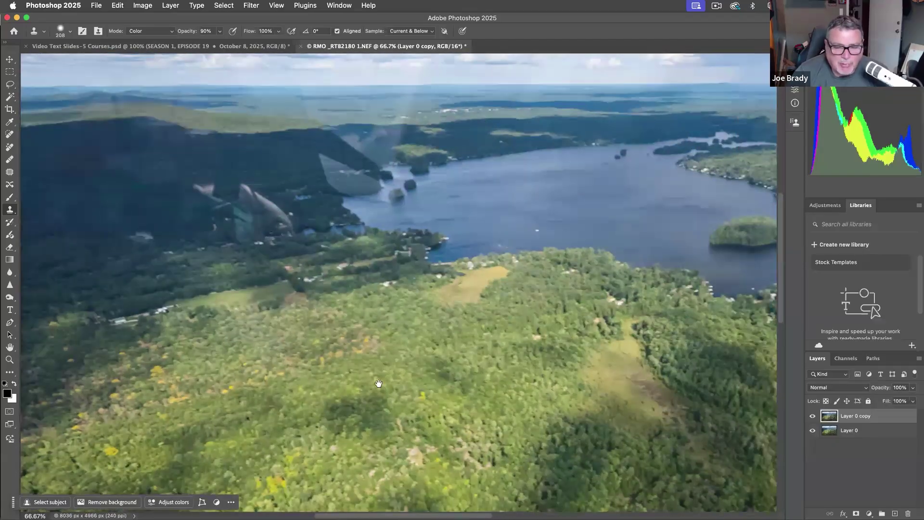
pyautogui.hscroll(5, 440, 377)
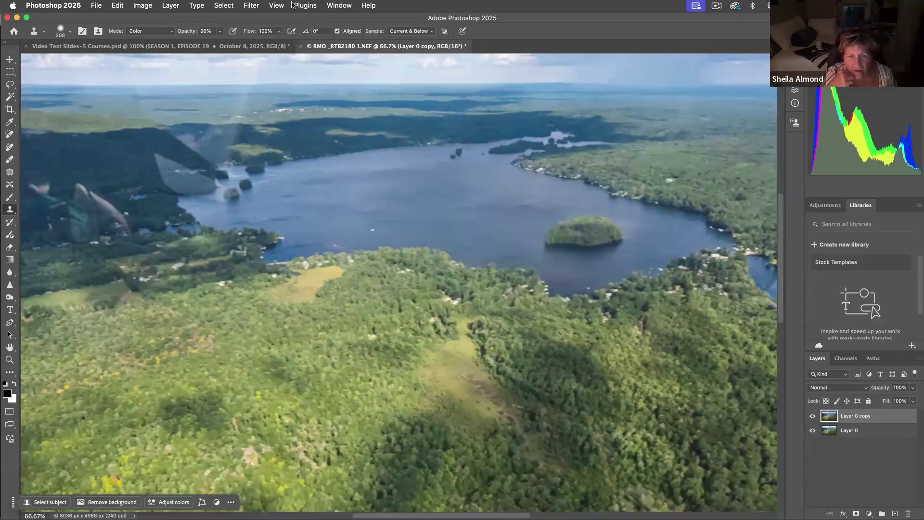
pyautogui.click(251, 6)
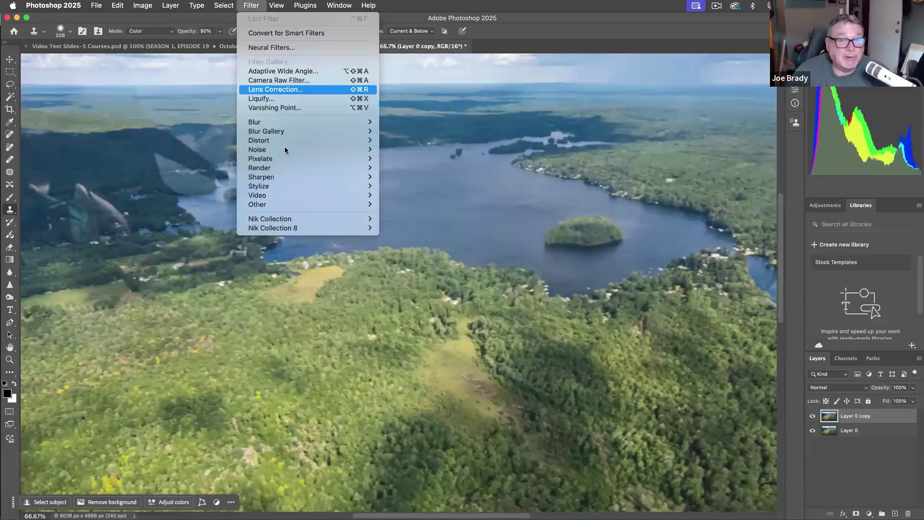
pyautogui.moveTo(358, 178)
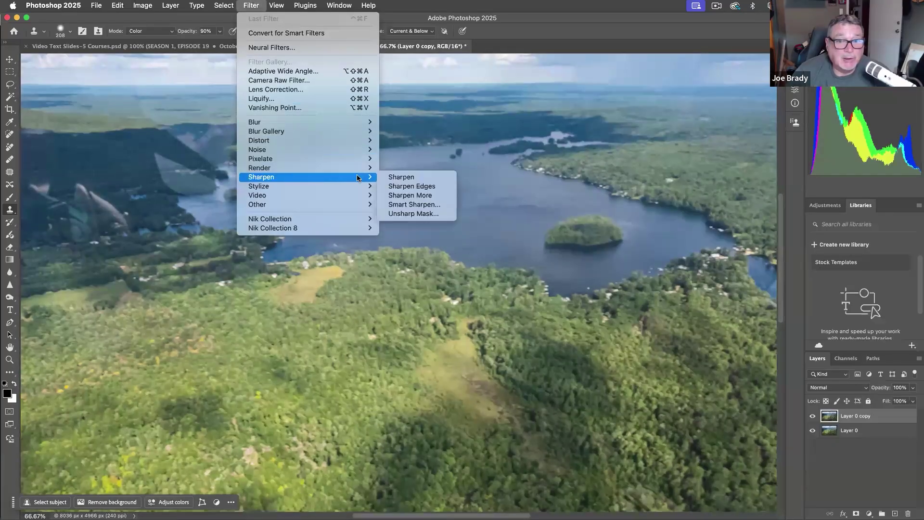
pyautogui.click(414, 204)
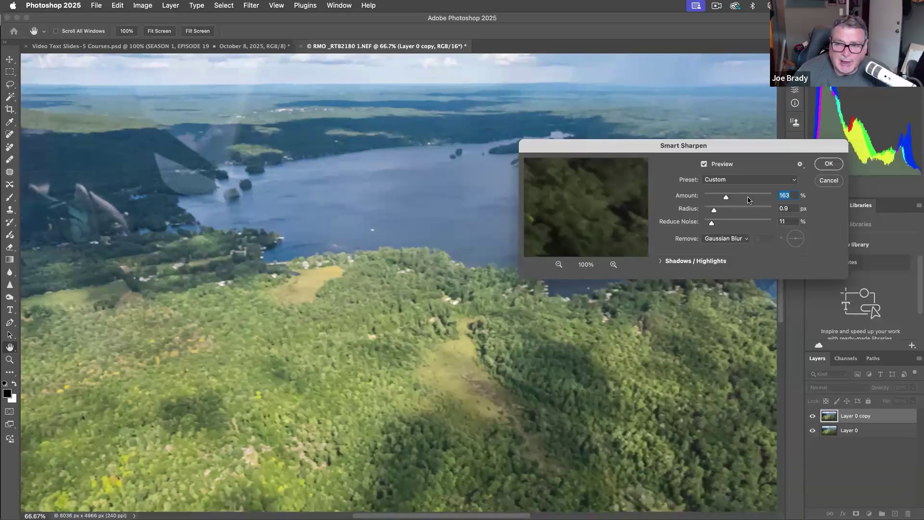
# - Test the sharpening against a 0% amount, restore it, and raise the Smart Sharpen amount to 362%
pyautogui.write('0')
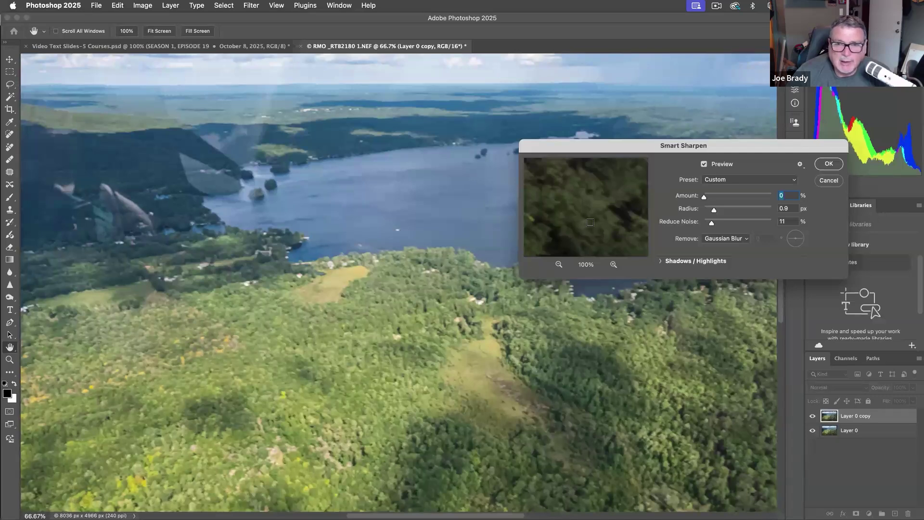
pyautogui.press('super+z')
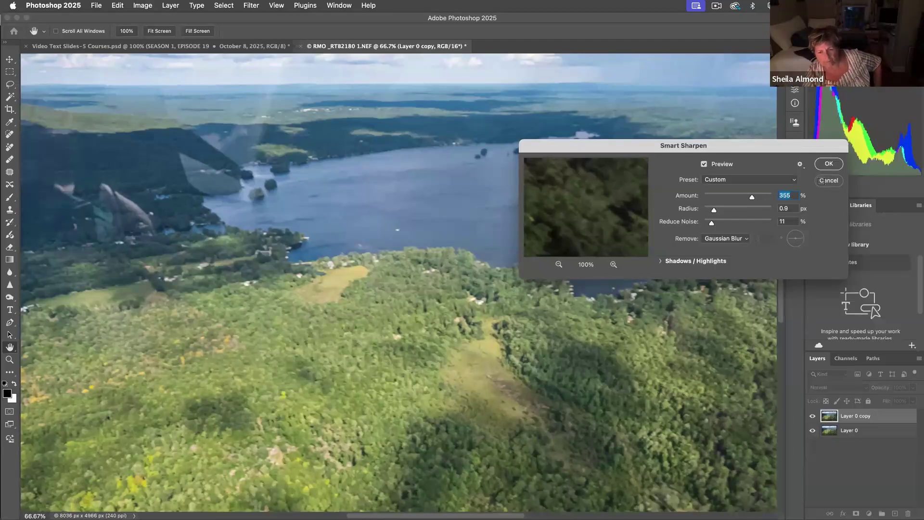
pyautogui.press('Up')
pyautogui.press('Up')
pyautogui.press('Up')
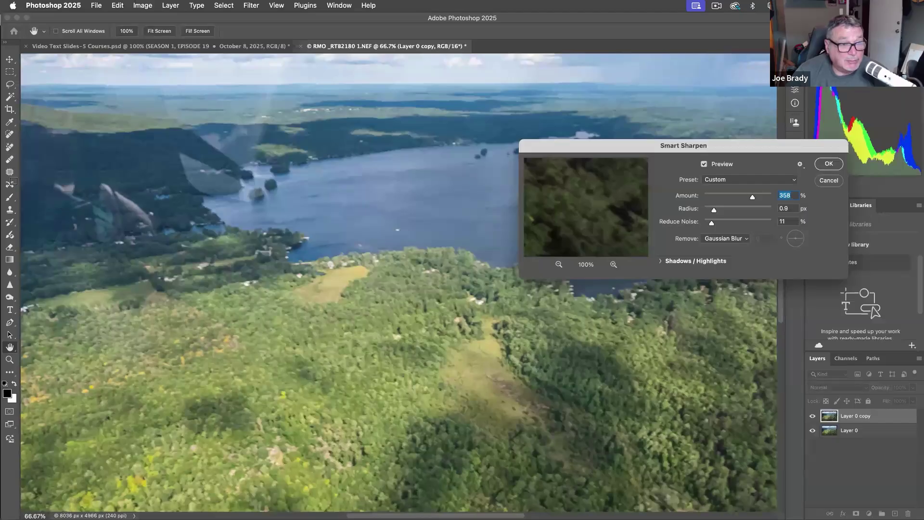
pyautogui.press('Up')
pyautogui.press('Up')
pyautogui.press('Up')
pyautogui.press('Up')
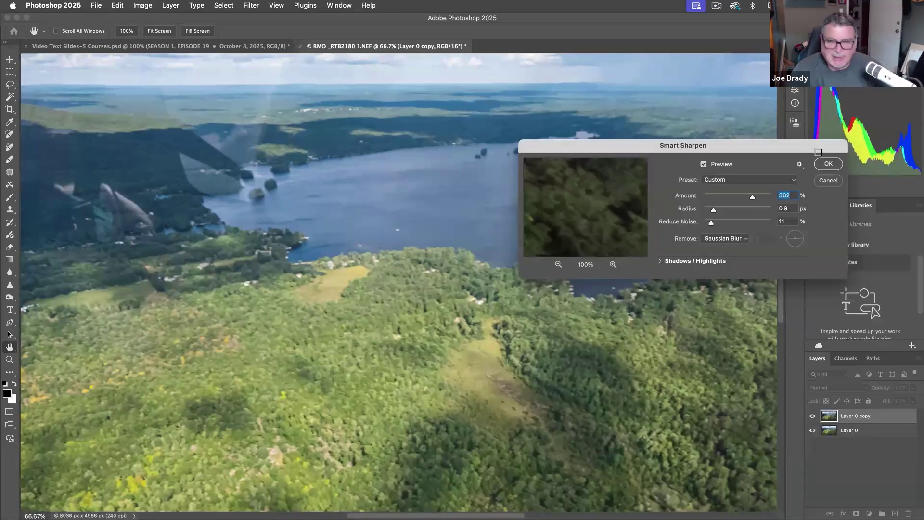
# - Switch to Lightroom Classic, select the lake photo's virtual copy together with RMO _RTB2180 1-Edit.psd, and view them full screen
pyautogui.press('super+Tab')
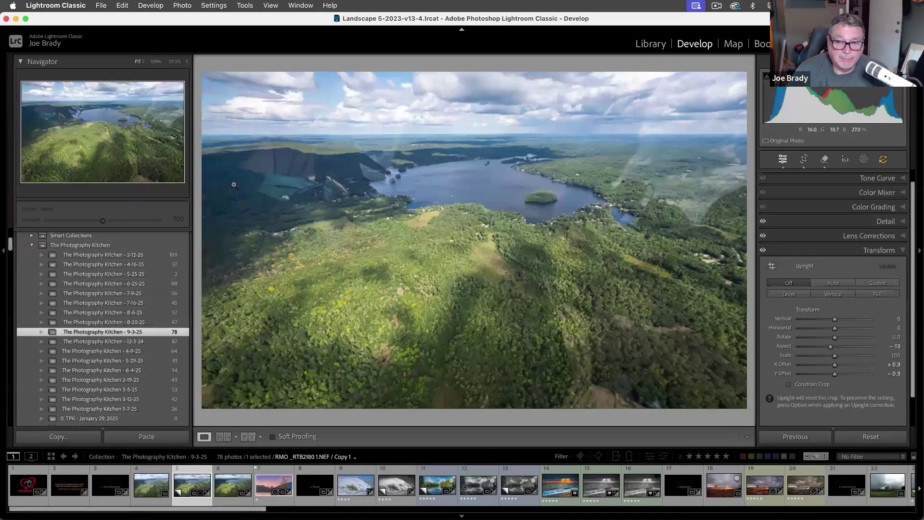
pyautogui.click(238, 484)
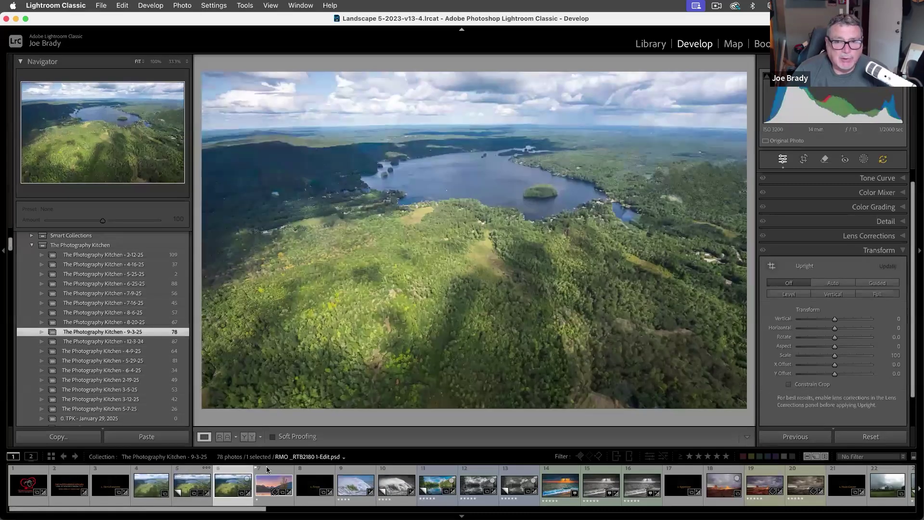
pyautogui.click(197, 488)
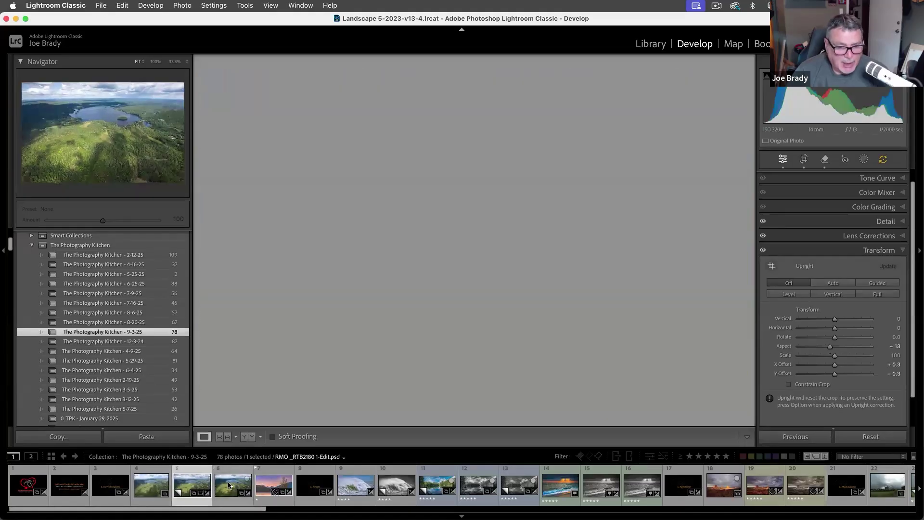
pyautogui.keyDown('super'); pyautogui.click(226, 479); pyautogui.keyUp('super')
pyautogui.press('f')
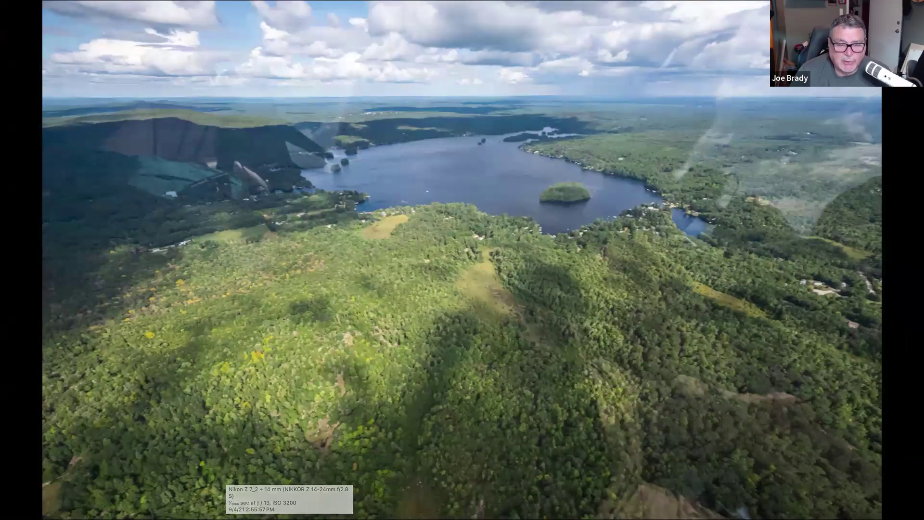
# - Compare the uncorrected lake photo with its retouched version by flipping between them full screen, and leave the full-screen view
pyautogui.press('Right')
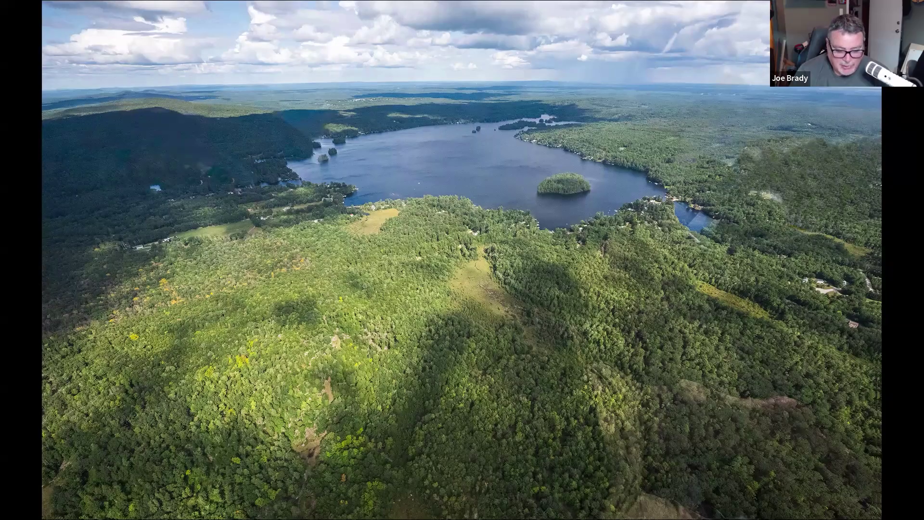
pyautogui.press('Right')
pyautogui.press('Right')
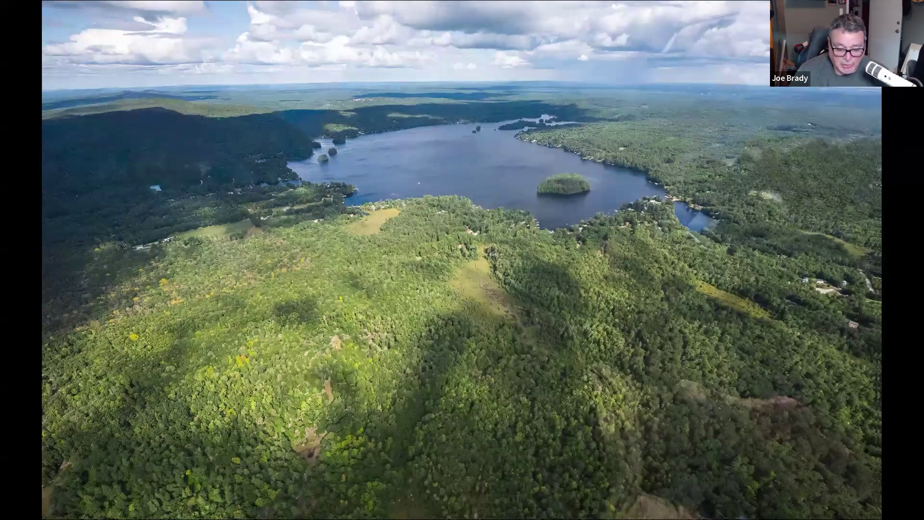
pyautogui.press('Left')
pyautogui.press('Right')
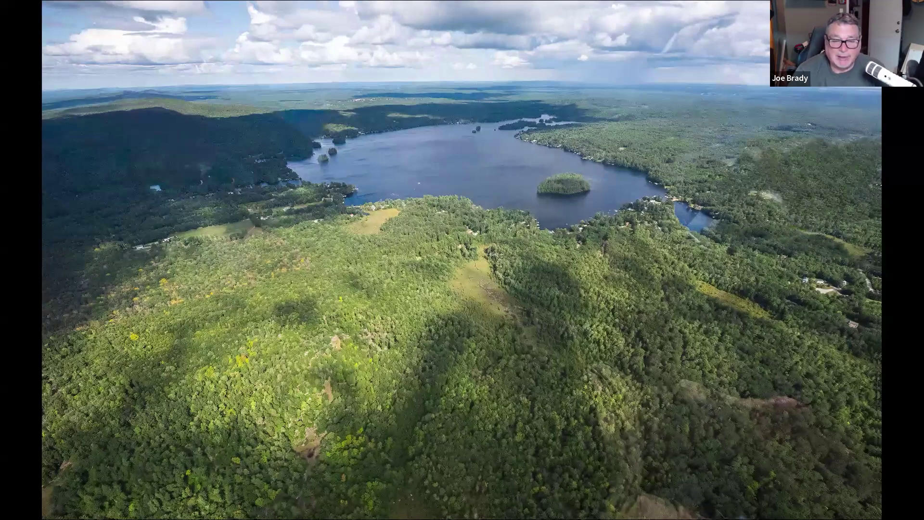
pyautogui.press('Escape')
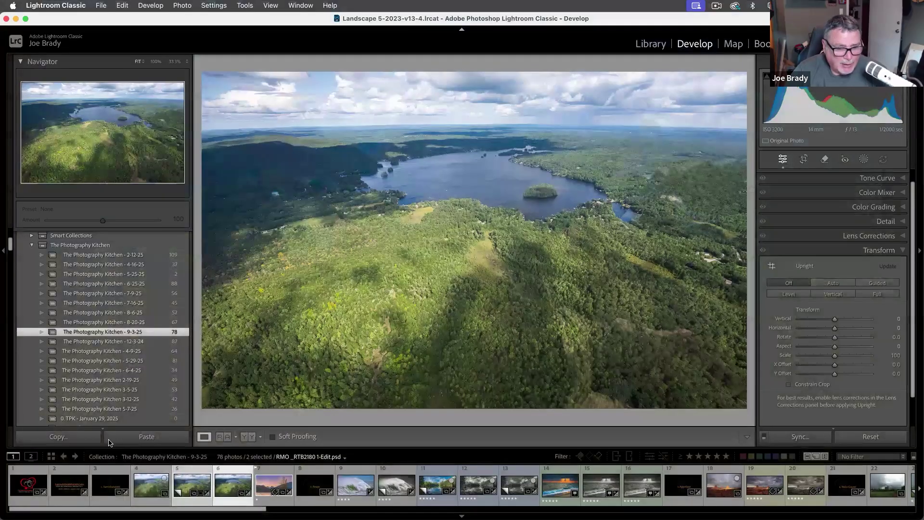
# - Open the sunset mountain lake photo DSC05404.jpg and examine its sky at fitted and enlarged magnifications
pyautogui.click(273, 488)
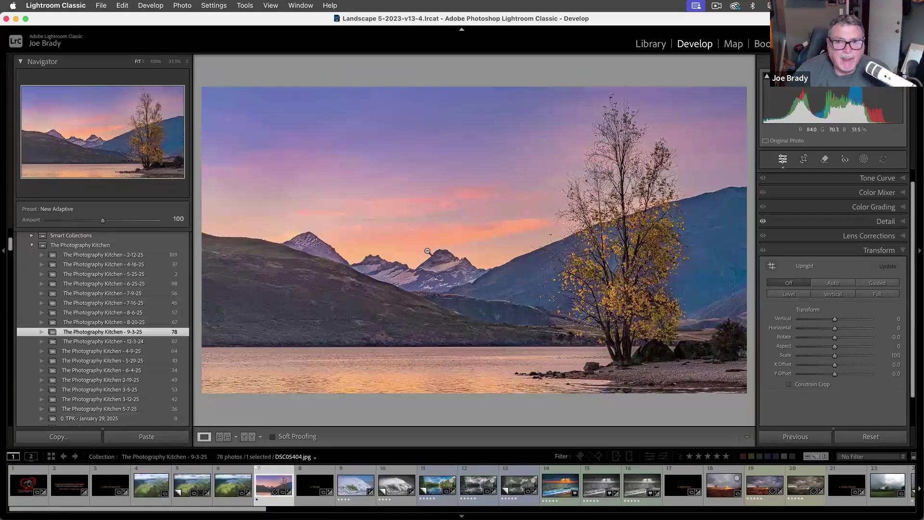
pyautogui.click(435, 138)
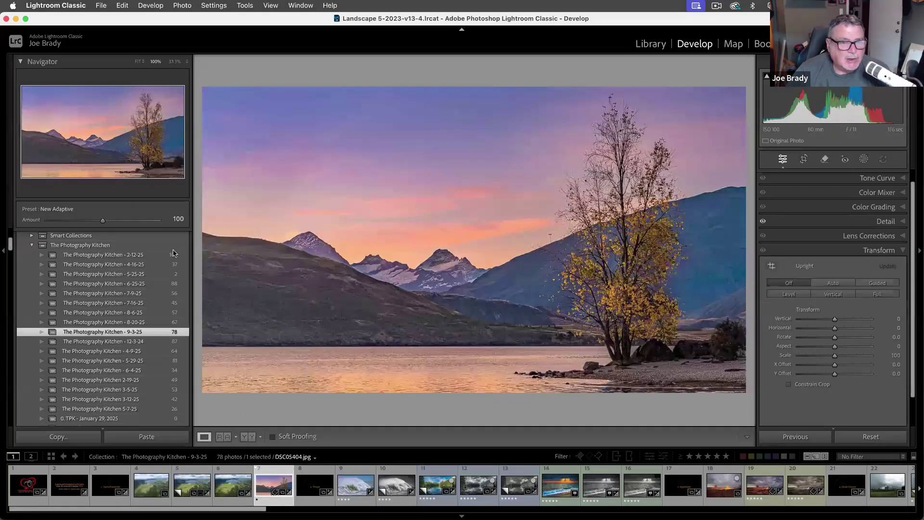
pyautogui.click(156, 61)
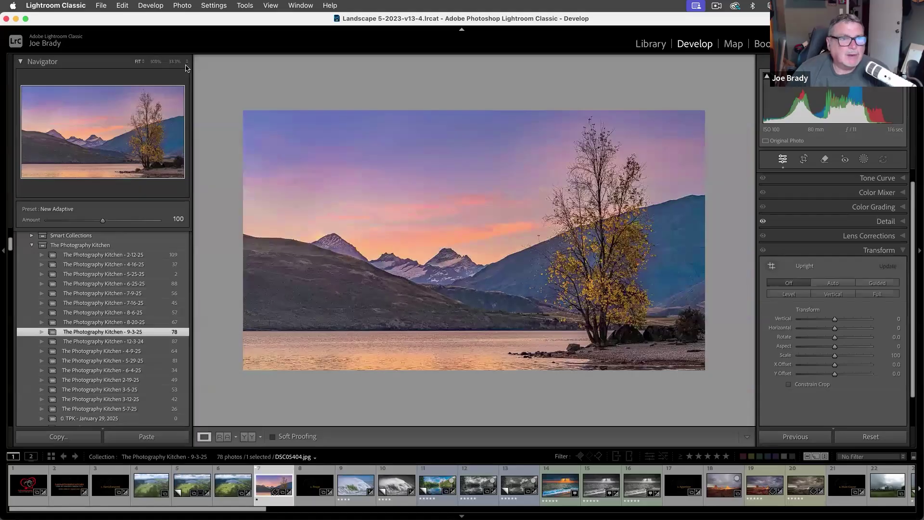
pyautogui.click(187, 63)
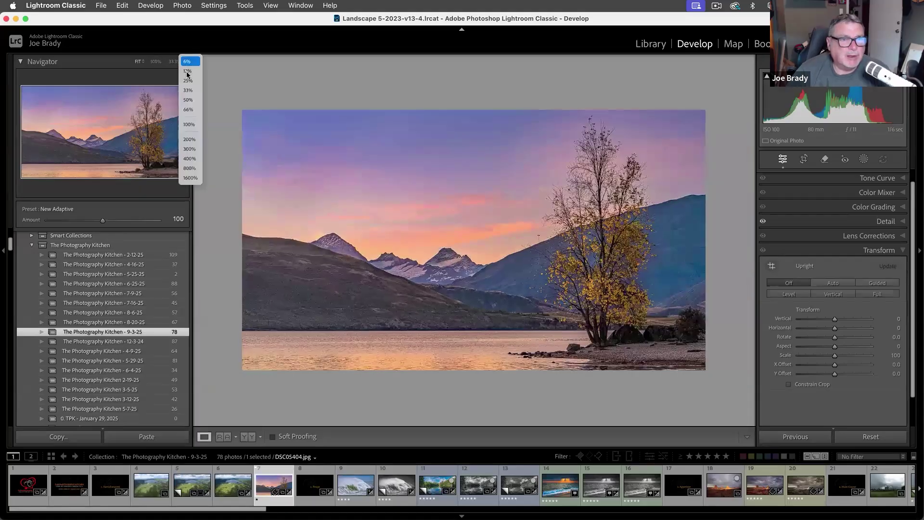
pyautogui.click(188, 141)
pyautogui.click(554, 117)
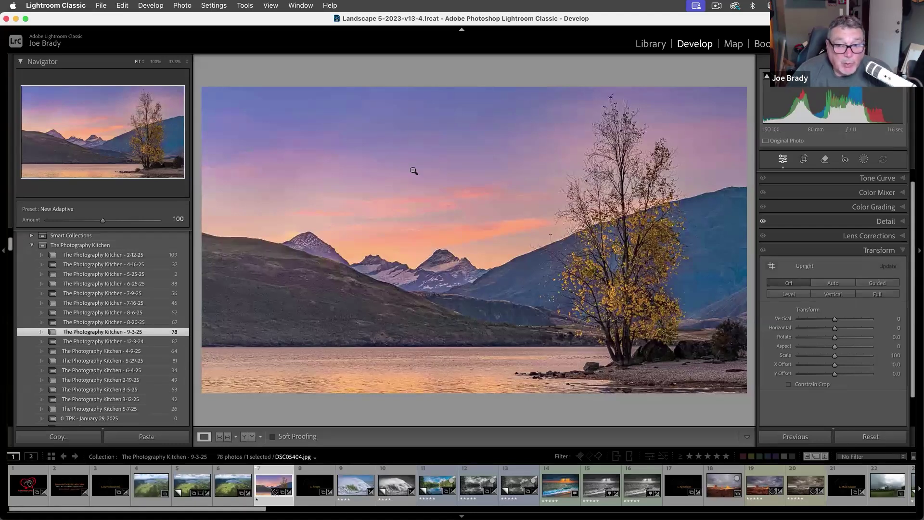
pyautogui.click(445, 251)
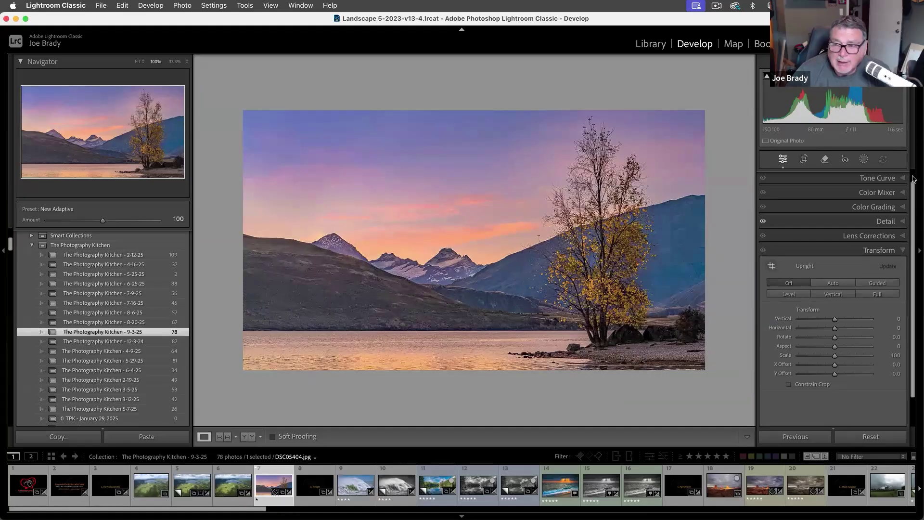
# - Create a new mask that automatically selects the sky of the sunset photo
pyautogui.scroll(1, 878, 175)
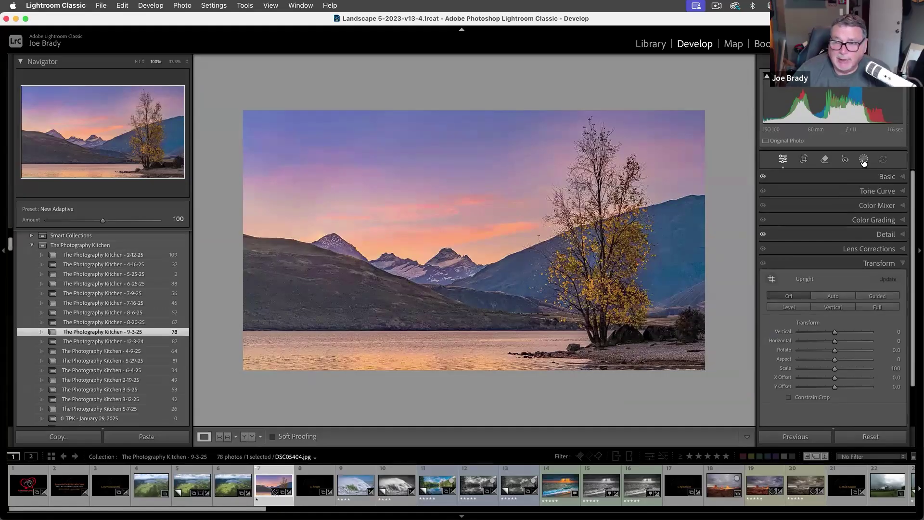
pyautogui.click(864, 160)
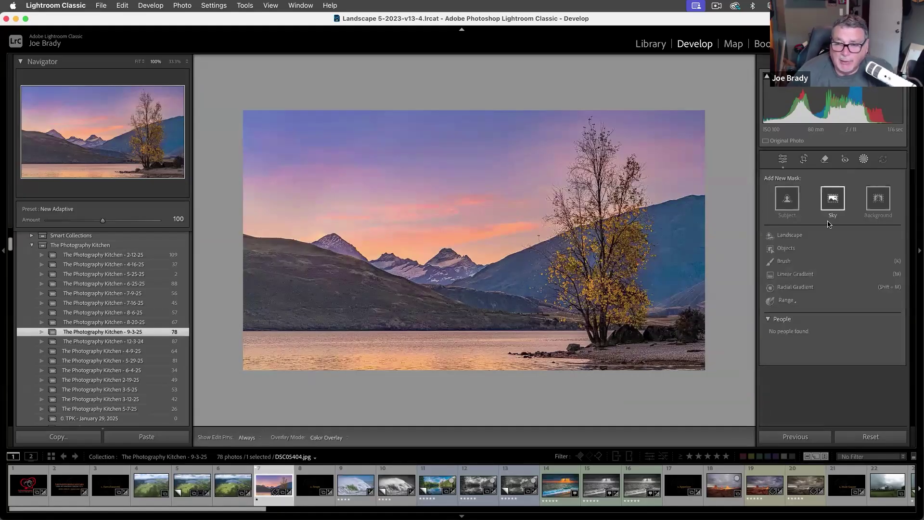
pyautogui.click(826, 212)
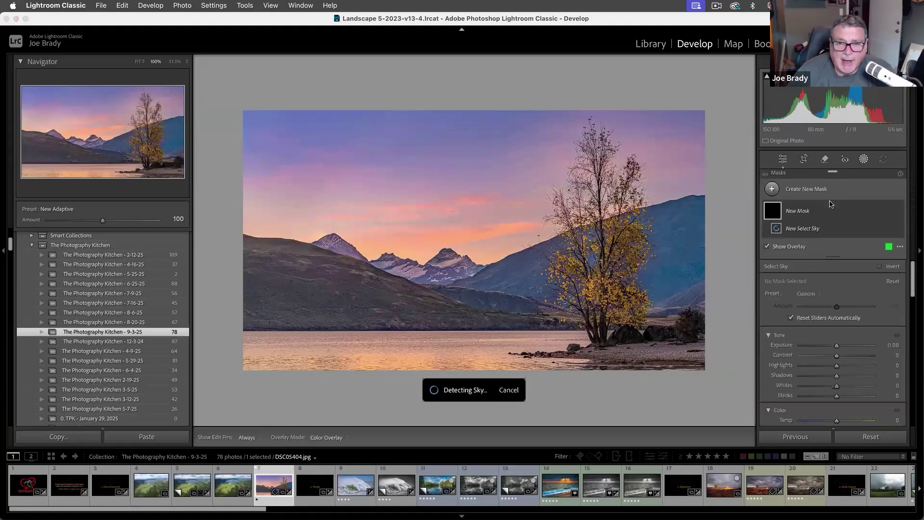
# - Hide the mask overlay and soften the masked sky with Texture −42, Clarity −100 and Dehaze −4
pyautogui.scroll(-5, 844, 376)
pyautogui.scroll(-5, 846, 380)
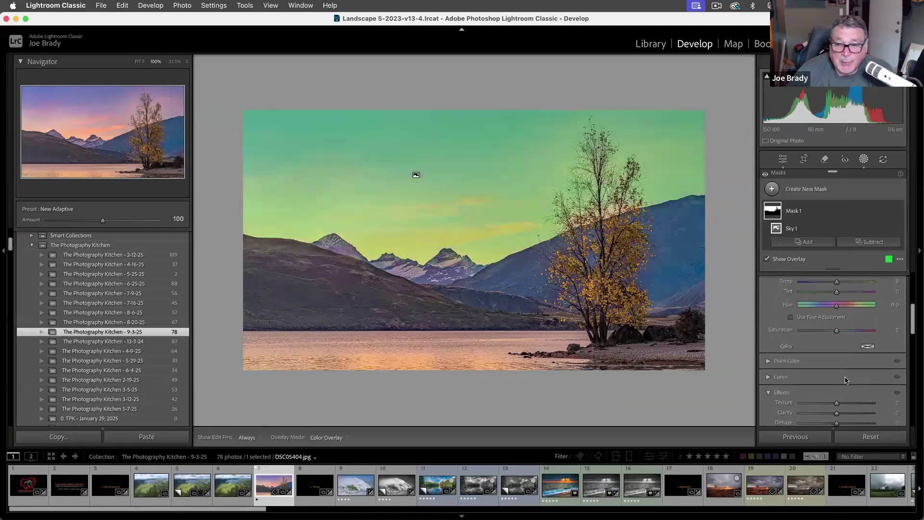
pyautogui.scroll(-1, 846, 380)
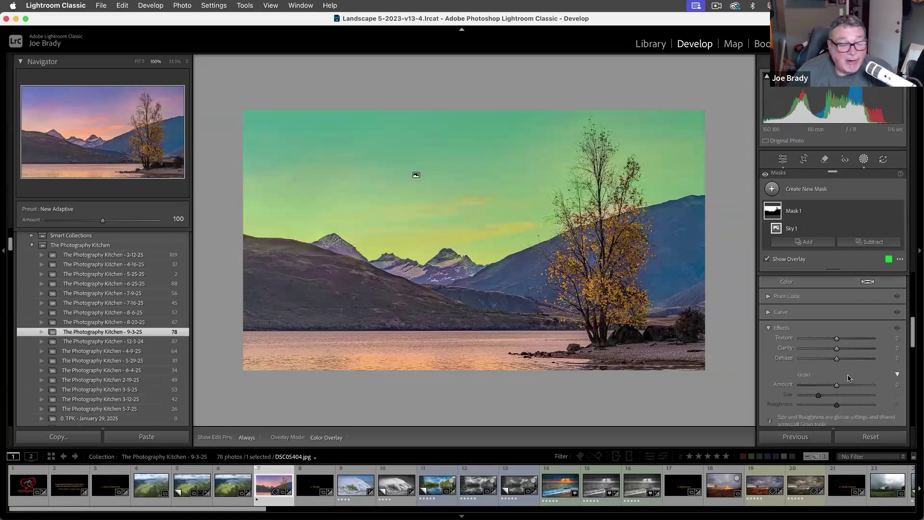
pyautogui.scroll(-4, 850, 375)
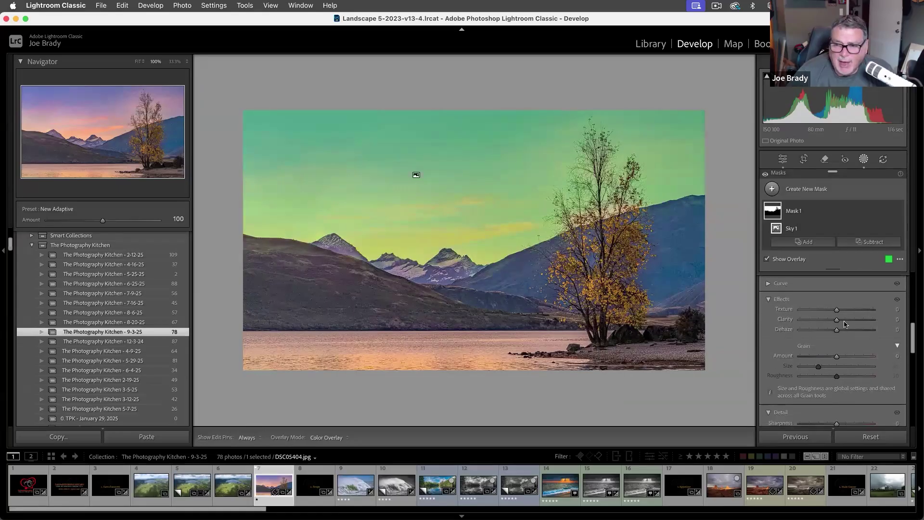
pyautogui.press('o')
pyautogui.moveTo(816, 321); pyautogui.dragTo(799, 321)
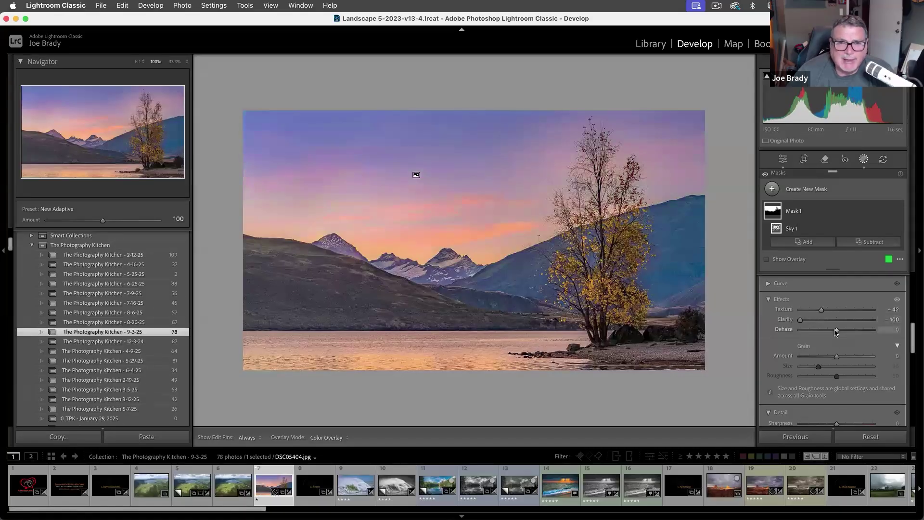
pyautogui.moveTo(833, 332); pyautogui.dragTo(836, 331)
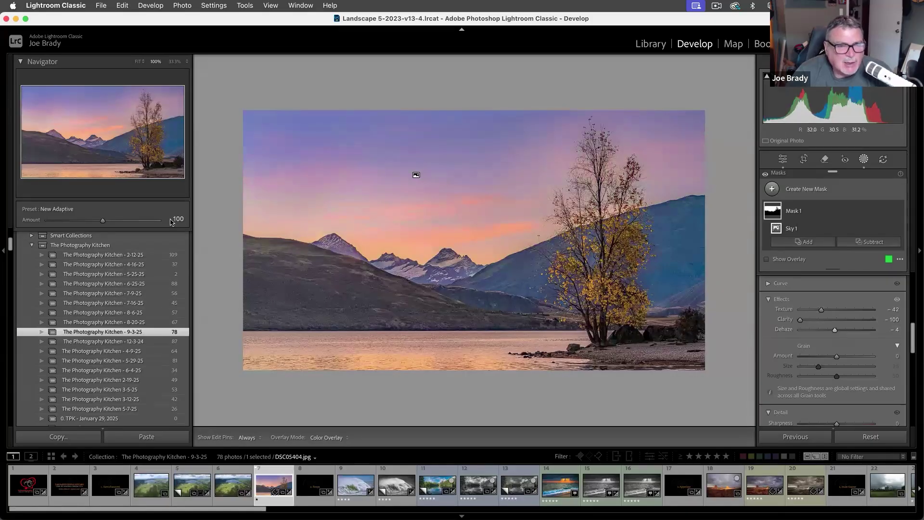
# - Examine the sky and mountain ridge at 200%, toggling the sky mask's visibility to compare before and after
pyautogui.click(187, 63)
pyautogui.click(189, 63)
pyautogui.click(188, 62)
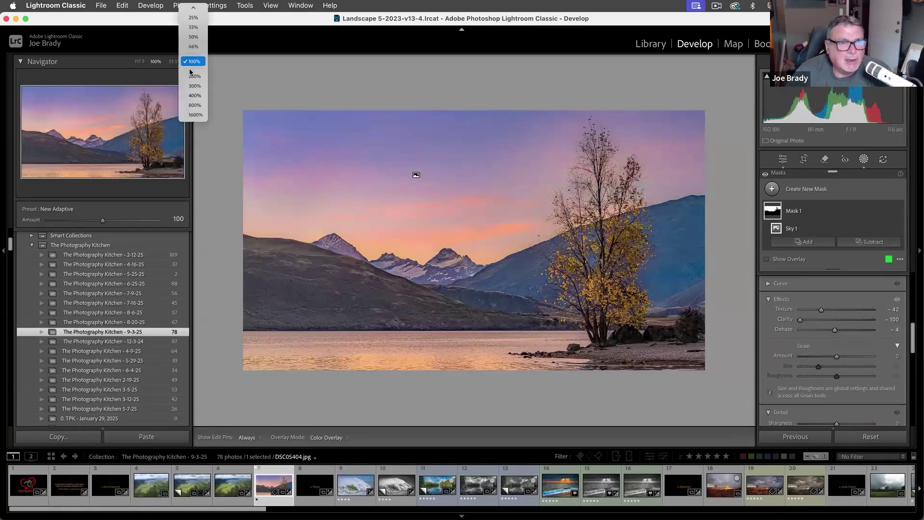
pyautogui.click(190, 76)
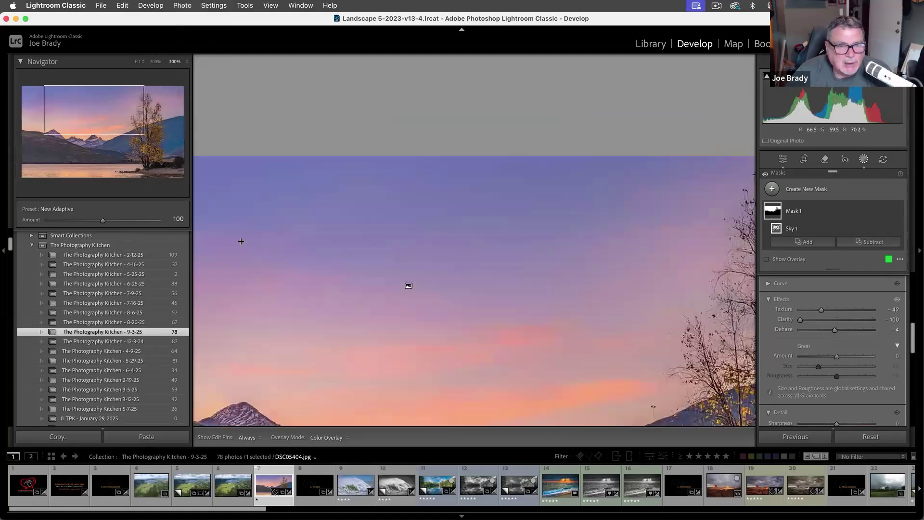
pyautogui.click(101, 117)
pyautogui.moveTo(101, 117); pyautogui.dragTo(91, 130)
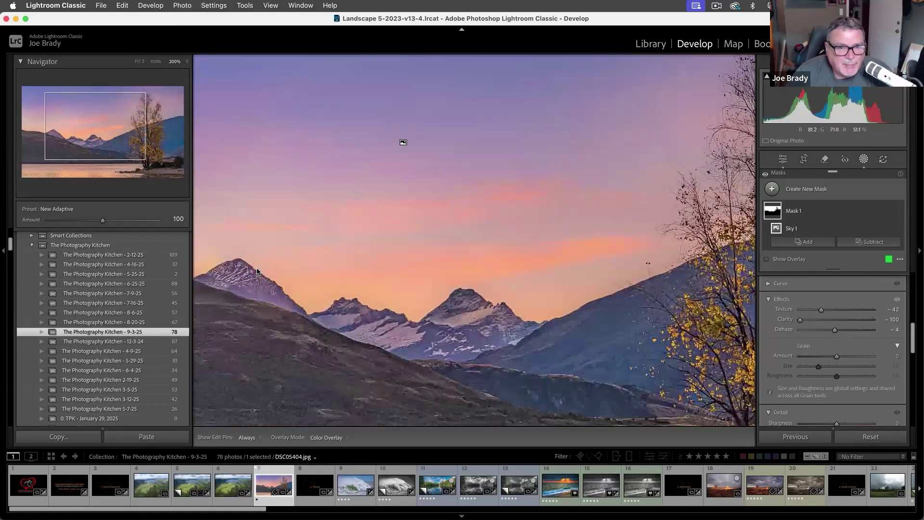
pyautogui.click(900, 210)
pyautogui.click(899, 211)
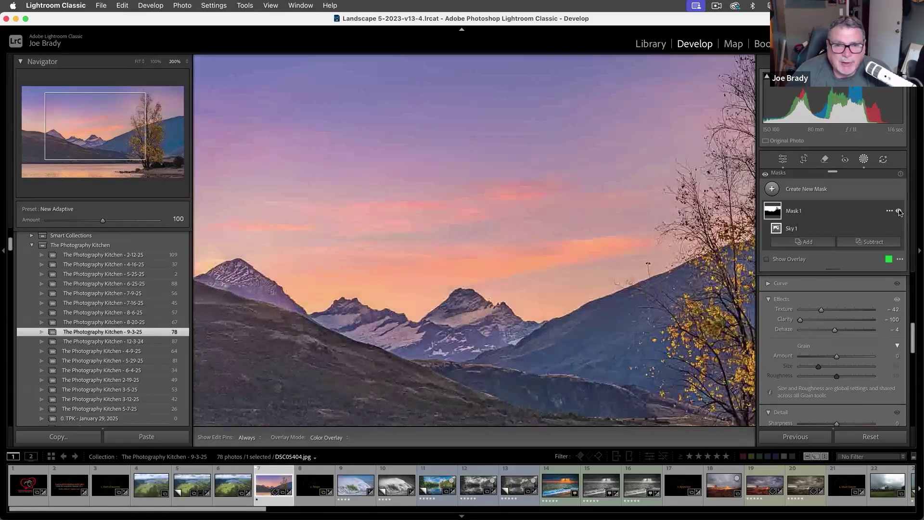
# - Compare the softened sky with the original by switching the sky mask off and on, including the sky's far edge
pyautogui.click(899, 211)
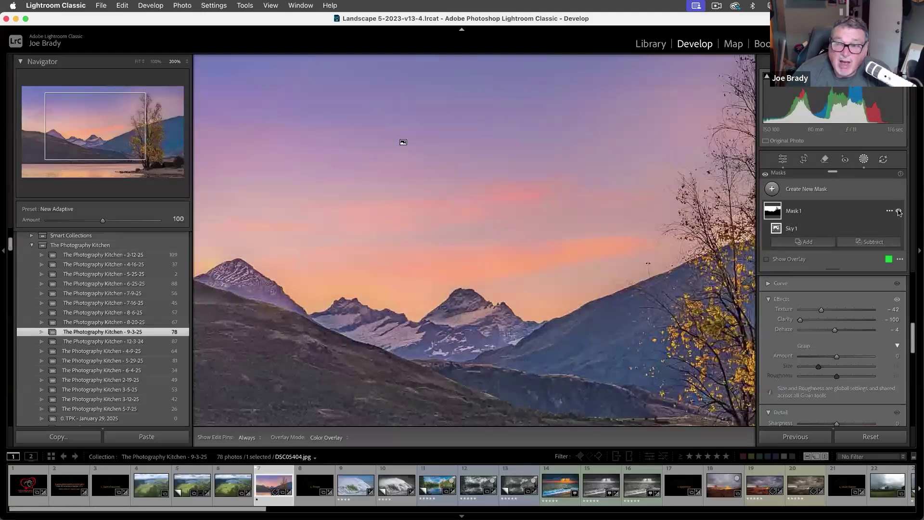
pyautogui.click(898, 212)
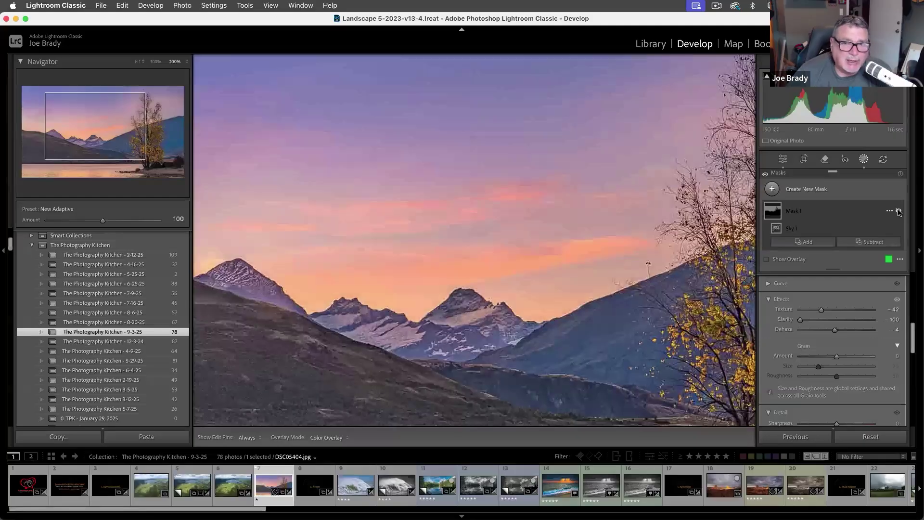
pyautogui.click(898, 211)
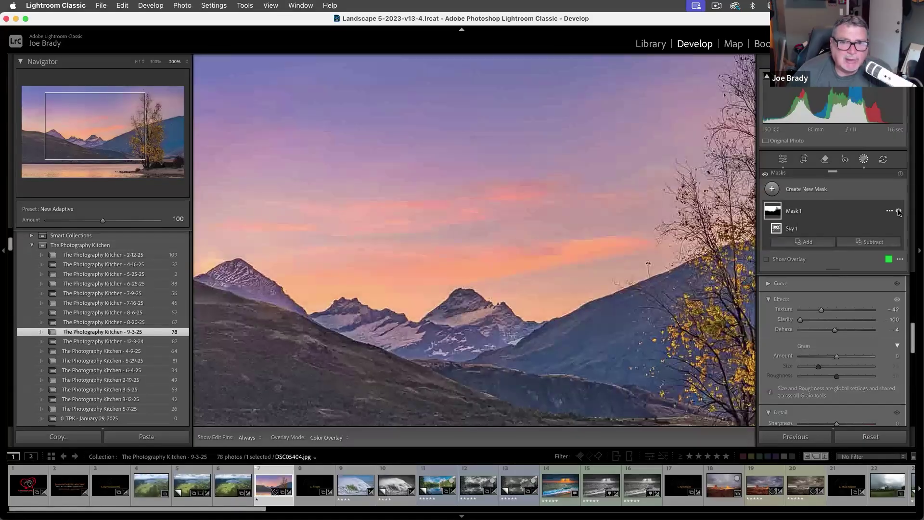
pyautogui.moveTo(487, 228); pyautogui.dragTo(547, 254)
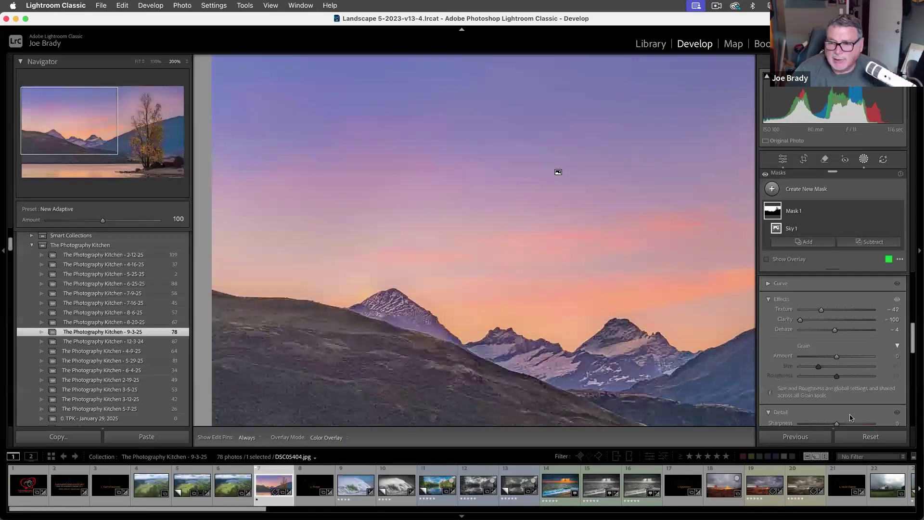
# - Reset all edits on the sunset photo DSC05404.jpg and open it in Photoshop 2025
pyautogui.click(870, 437)
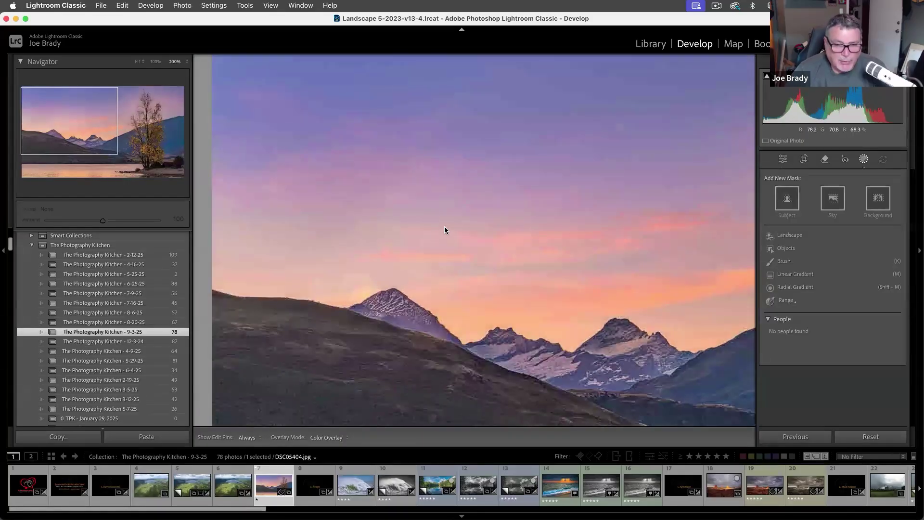
pyautogui.press('super+e')
pyautogui.press('Return')
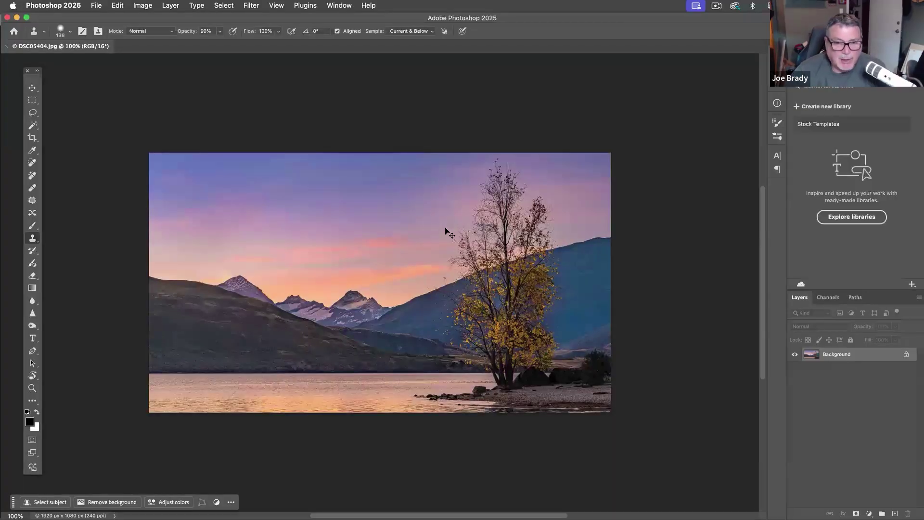
# - Duplicate the background layer and copy its automatically selected sky onto a separate layer
pyautogui.press('super+j')
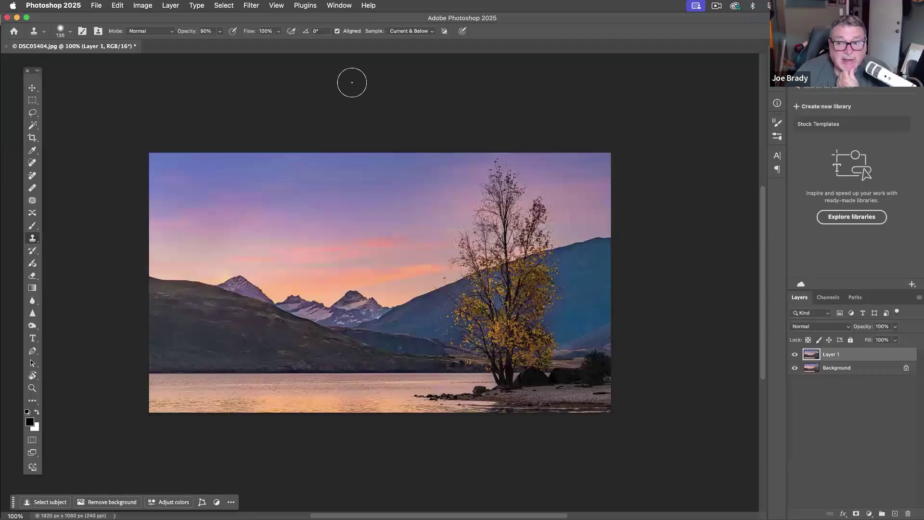
pyautogui.click(224, 5)
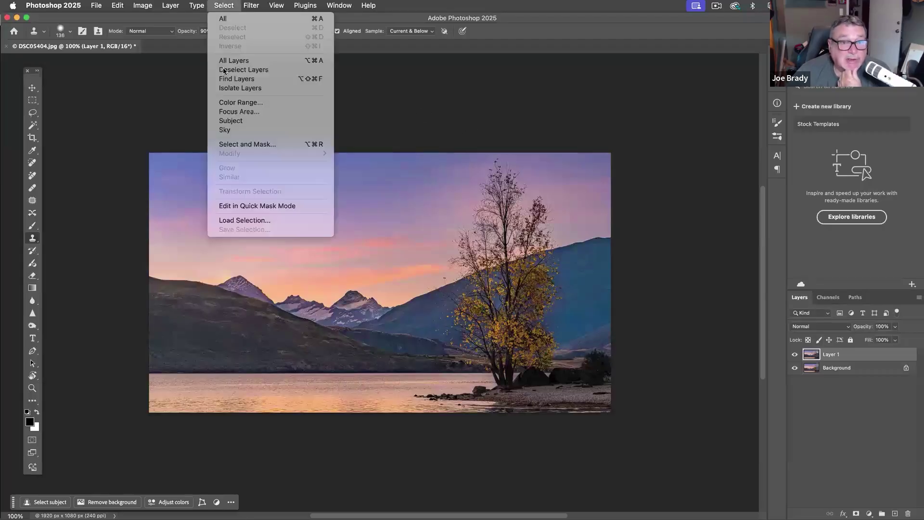
pyautogui.click(233, 130)
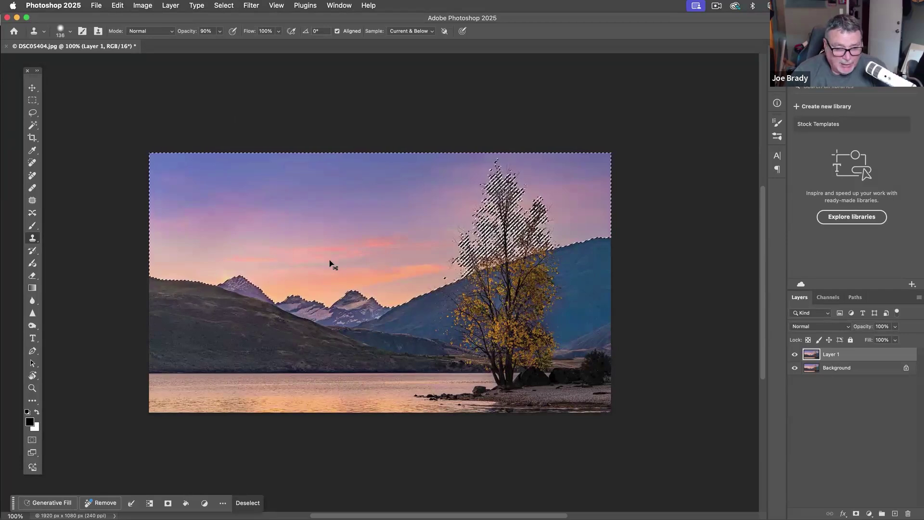
pyautogui.press('super+j')
pyautogui.moveTo(795, 368)
pyautogui.mouseDown()
pyautogui.moveTo(792, 392)
pyautogui.moveTo(794, 383)
pyautogui.mouseUp()
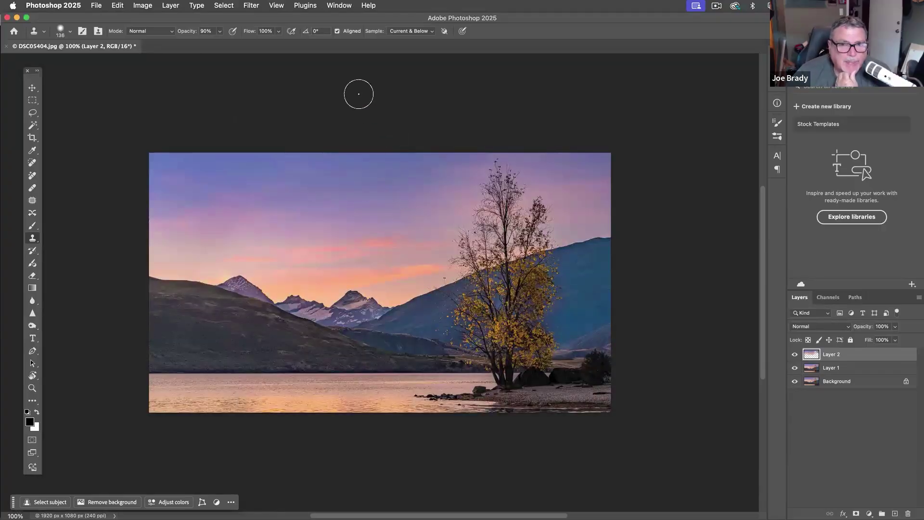
# - Apply a Motion Blur to the sky layer with an angle of −67° and a distance of 48 pixels
pyautogui.click(251, 6)
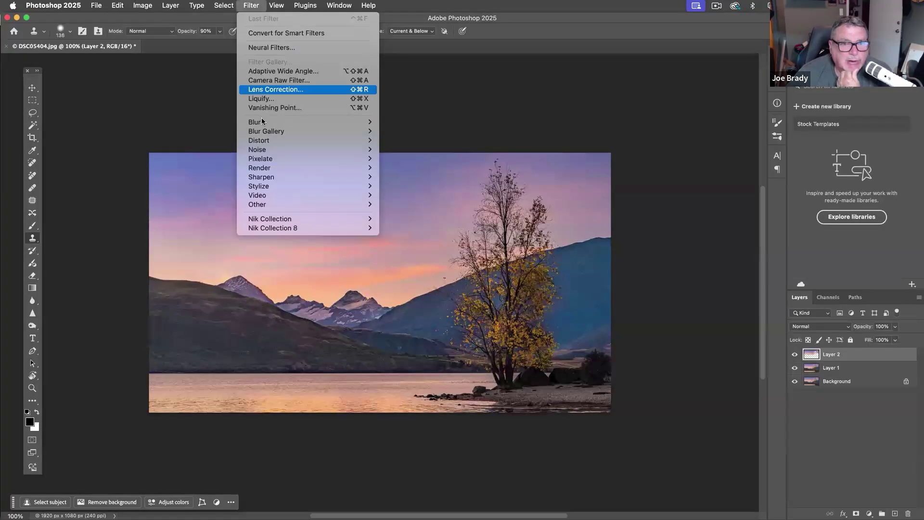
pyautogui.moveTo(264, 122)
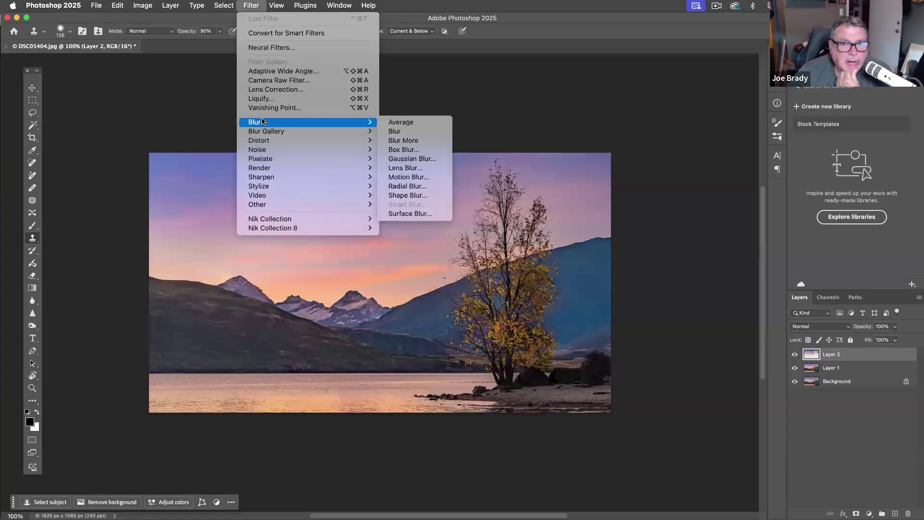
pyautogui.click(414, 177)
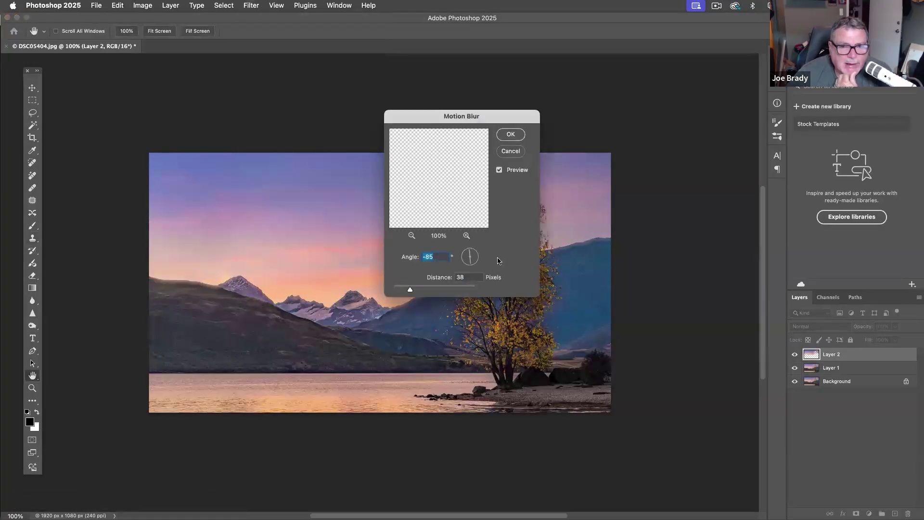
pyautogui.moveTo(473, 265); pyautogui.dragTo(475, 263)
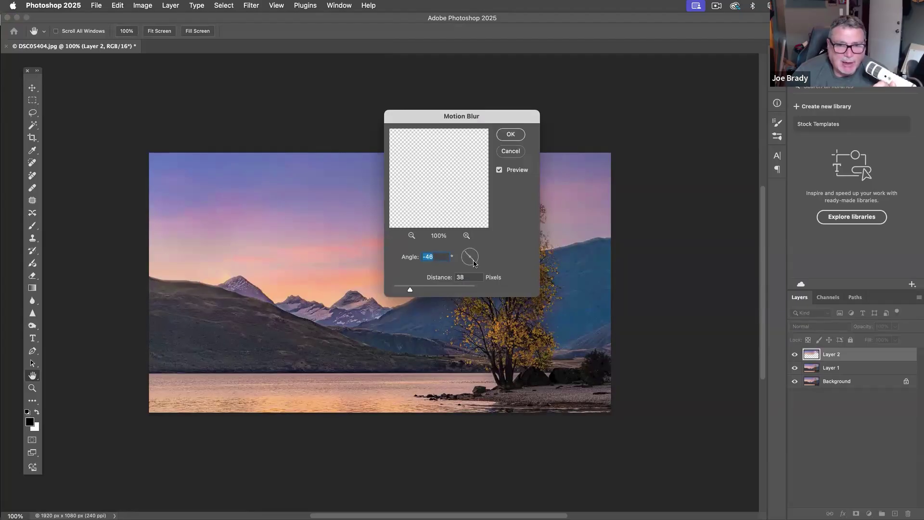
pyautogui.moveTo(474, 264); pyautogui.dragTo(478, 263)
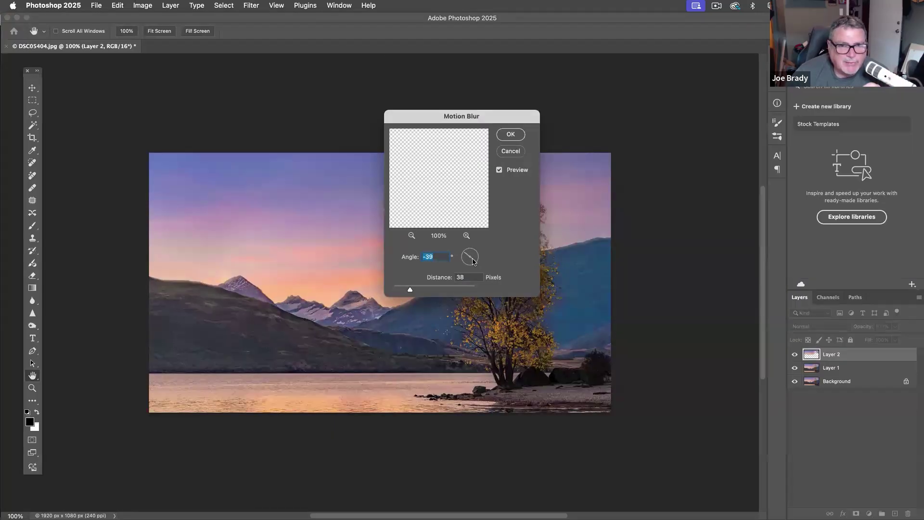
pyautogui.moveTo(473, 263); pyautogui.dragTo(476, 263)
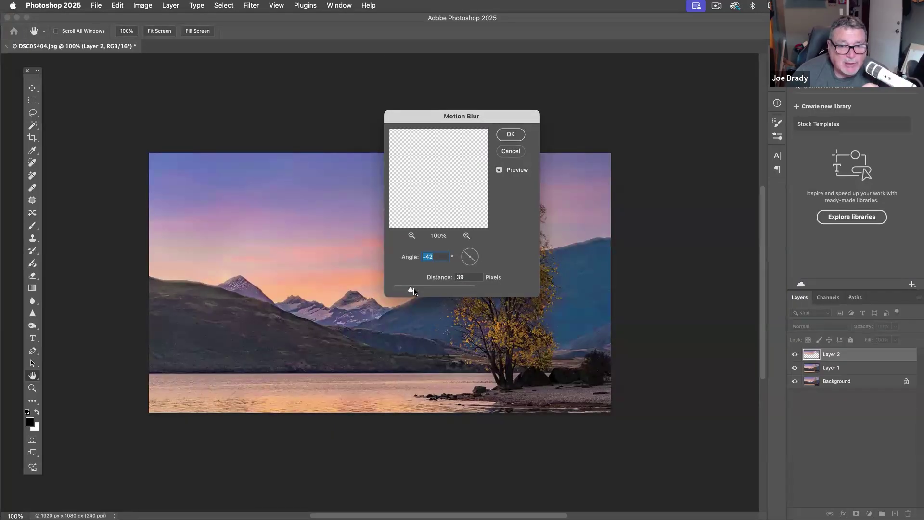
pyautogui.press('Tab')
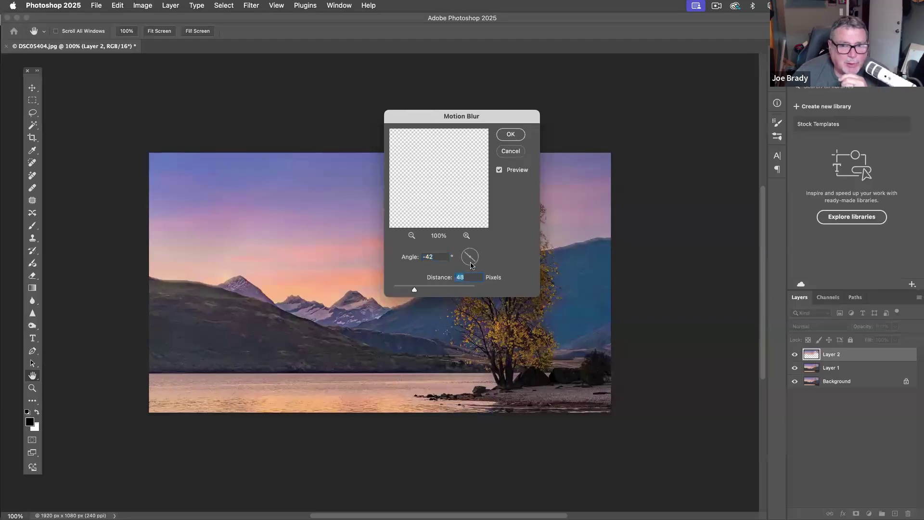
pyautogui.press('Tab')
pyautogui.click(513, 139)
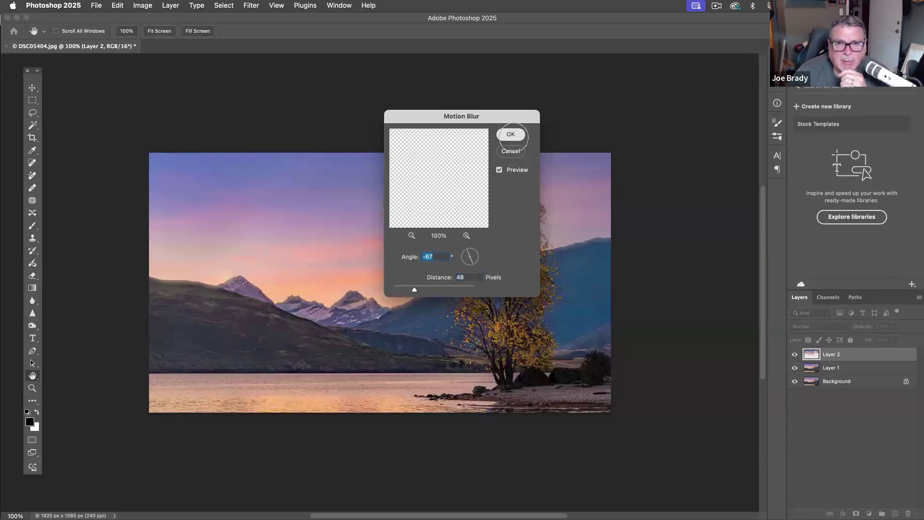
pyautogui.press('s')
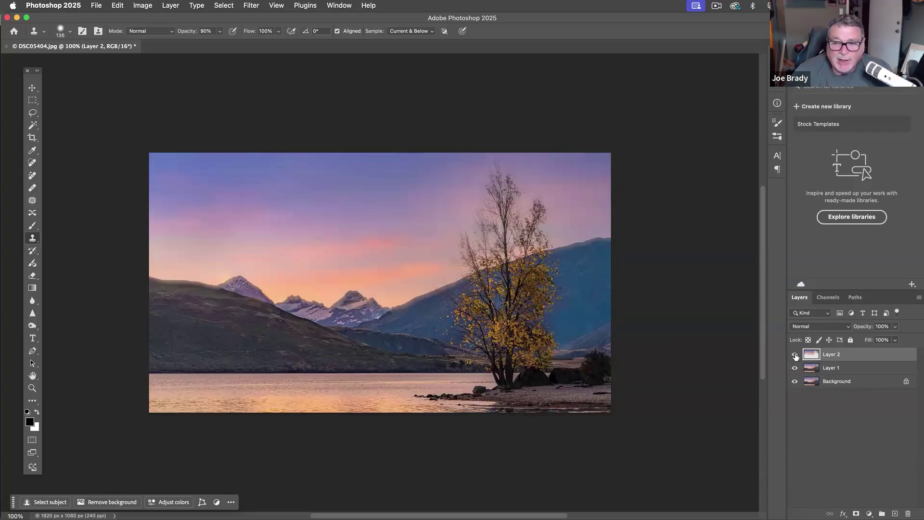
# - Examine the blurred sky's edges along the ridge and tree at 200%, temporarily isolating Layer 2 from the layers below
pyautogui.click(32, 387)
pyautogui.click(240, 304)
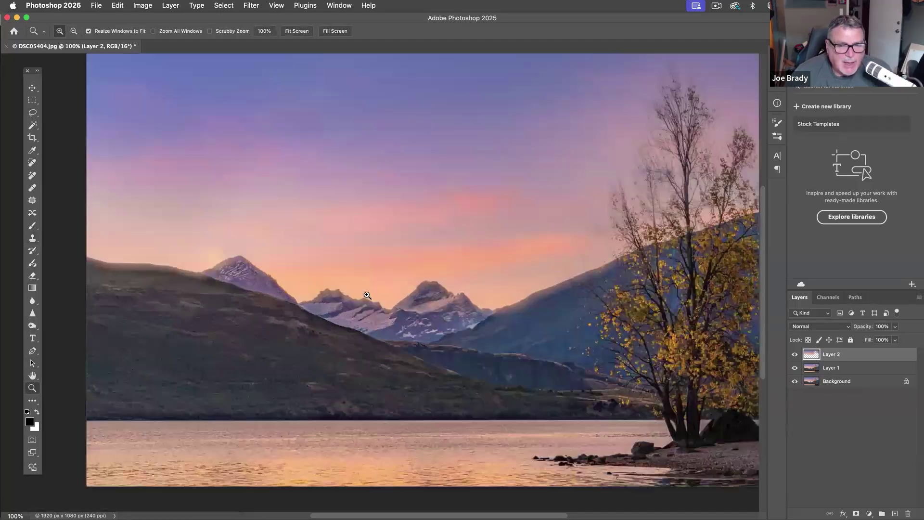
pyautogui.click(367, 295)
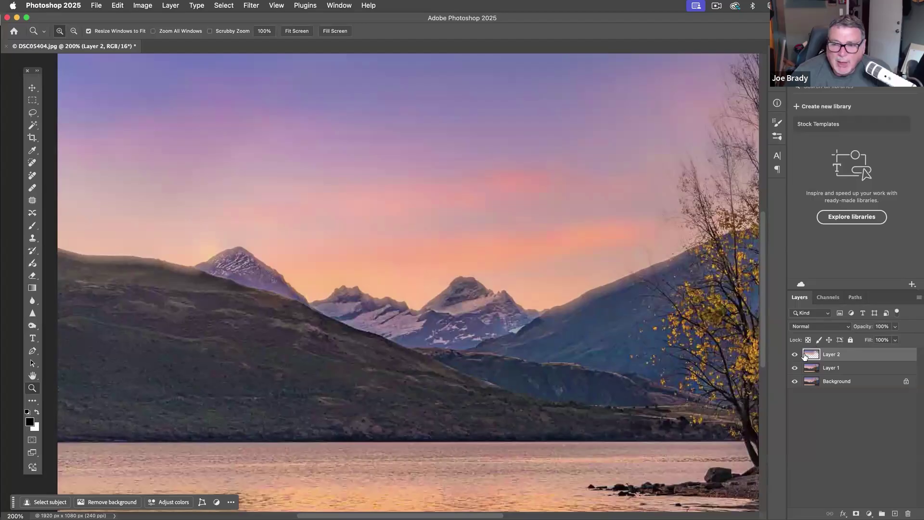
pyautogui.moveTo(794, 369); pyautogui.dragTo(790, 391)
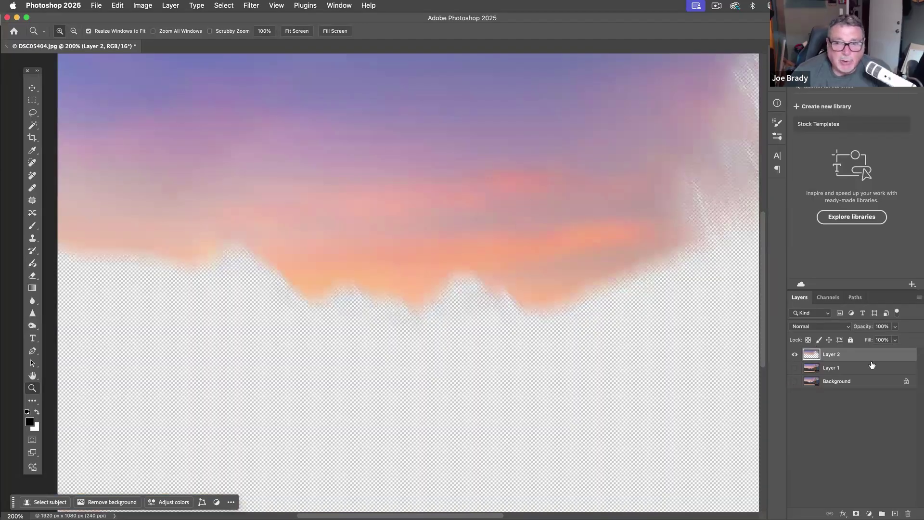
pyautogui.moveTo(794, 369); pyautogui.dragTo(795, 383)
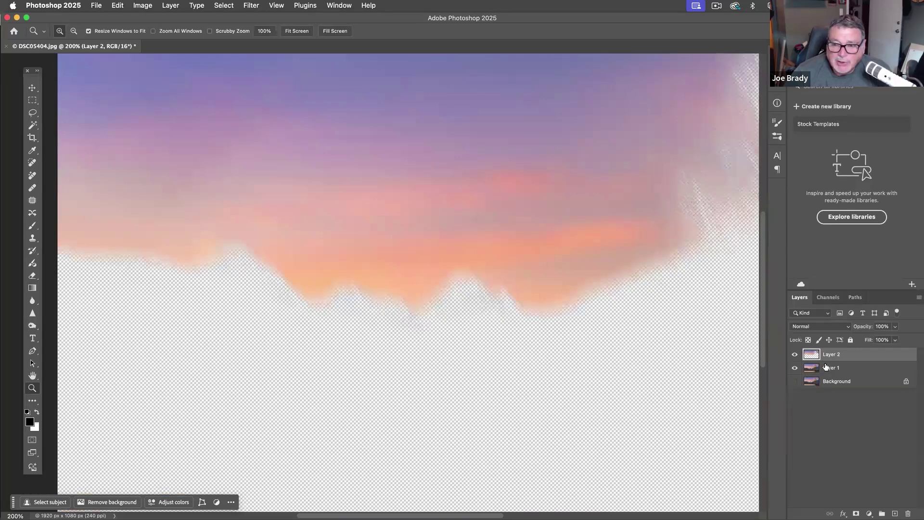
# - Select the sky from the sharp Layer 1 and apply that selection as a layer mask on the blurred Layer 2
pyautogui.click(808, 368)
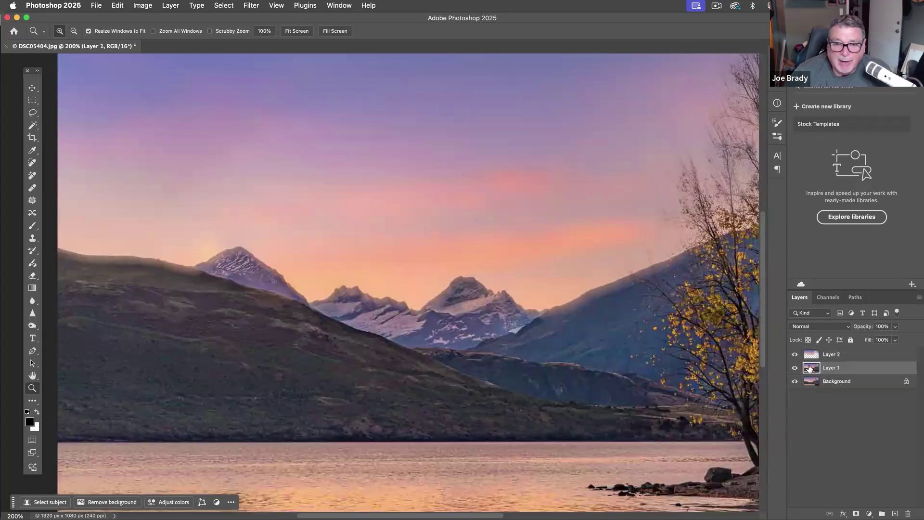
pyautogui.click(225, 6)
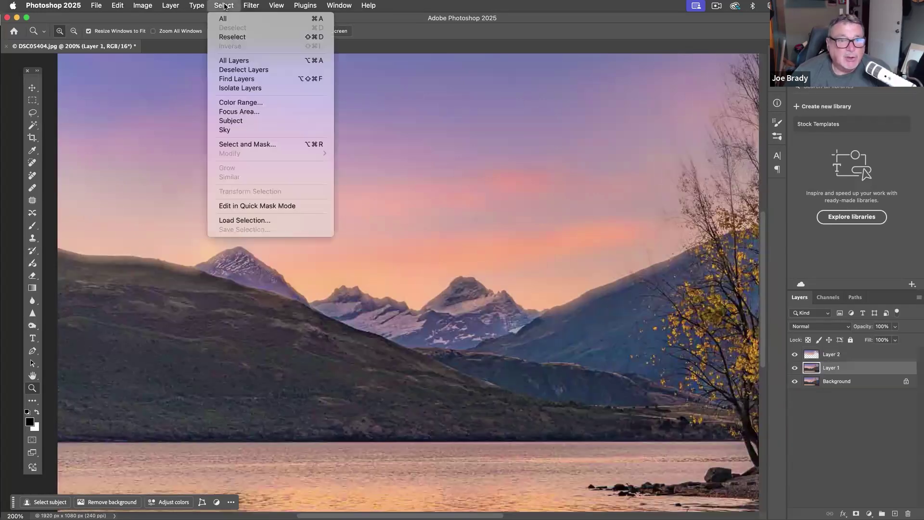
pyautogui.click(239, 129)
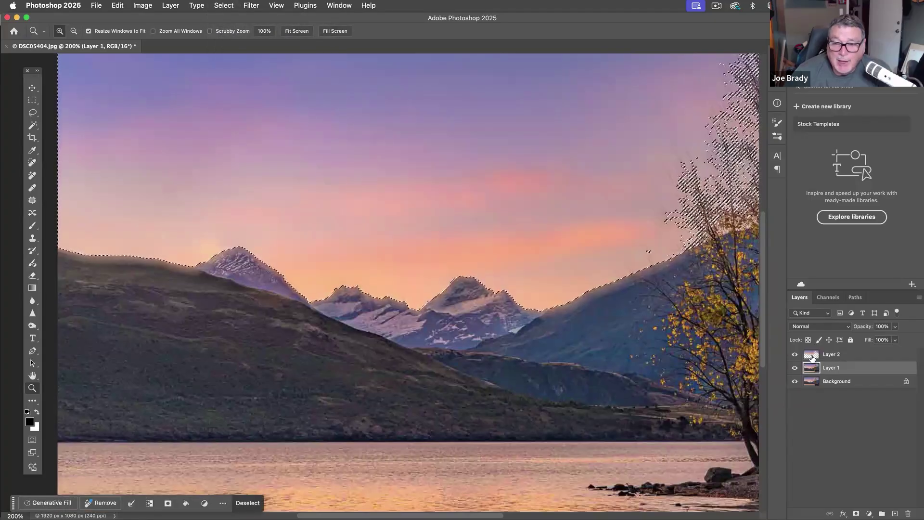
pyautogui.click(813, 358)
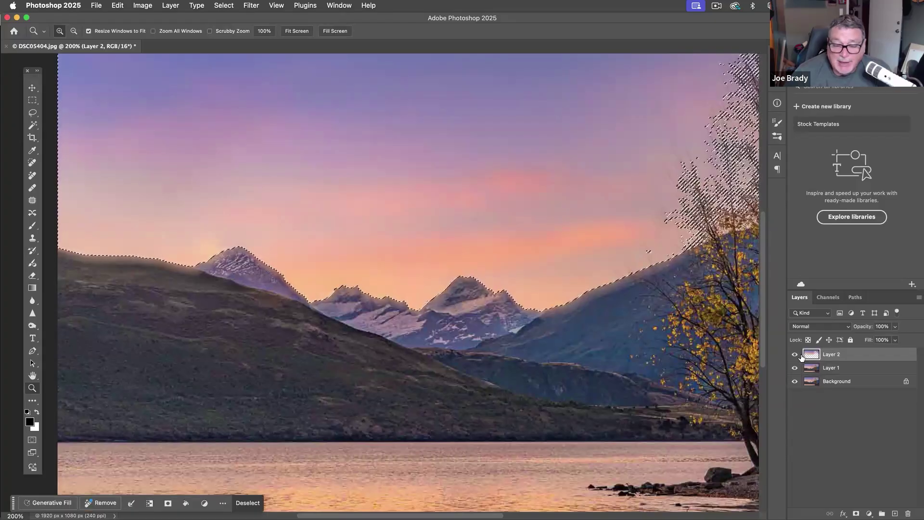
pyautogui.moveTo(801, 368); pyautogui.dragTo(799, 381)
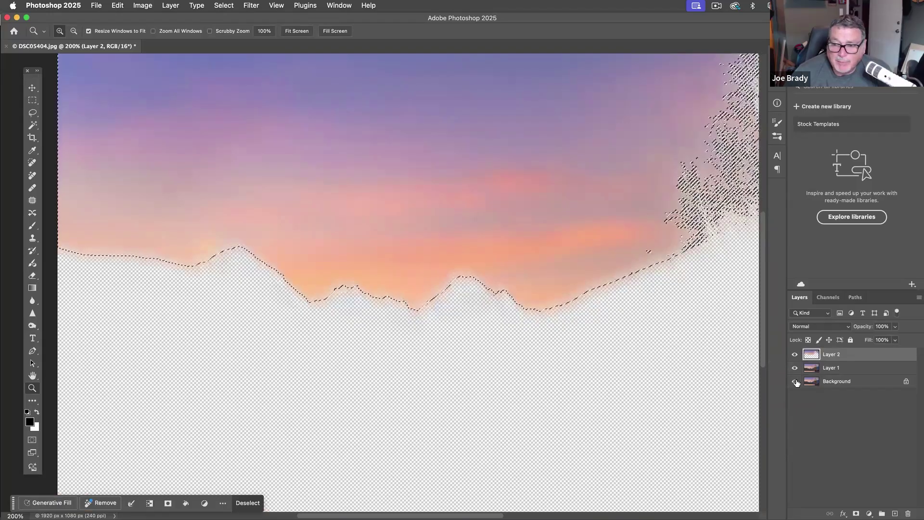
pyautogui.moveTo(795, 368); pyautogui.dragTo(795, 382)
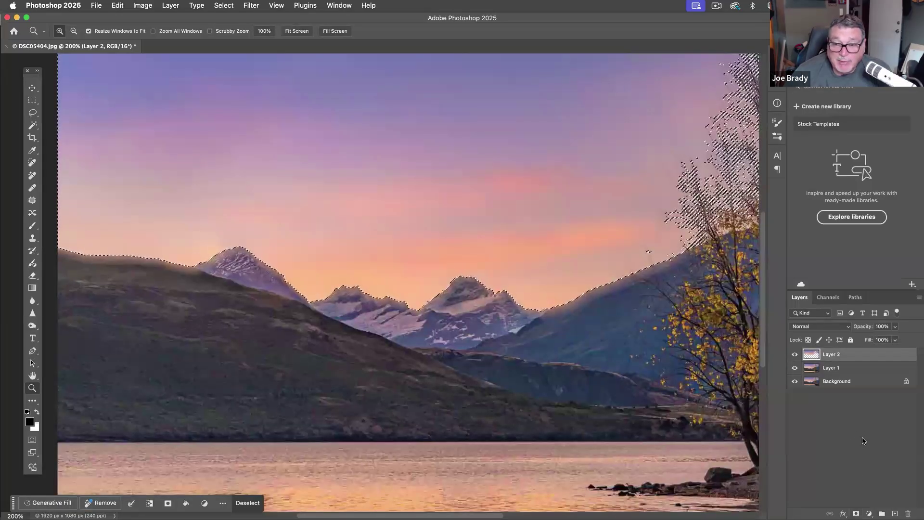
pyautogui.click(856, 513)
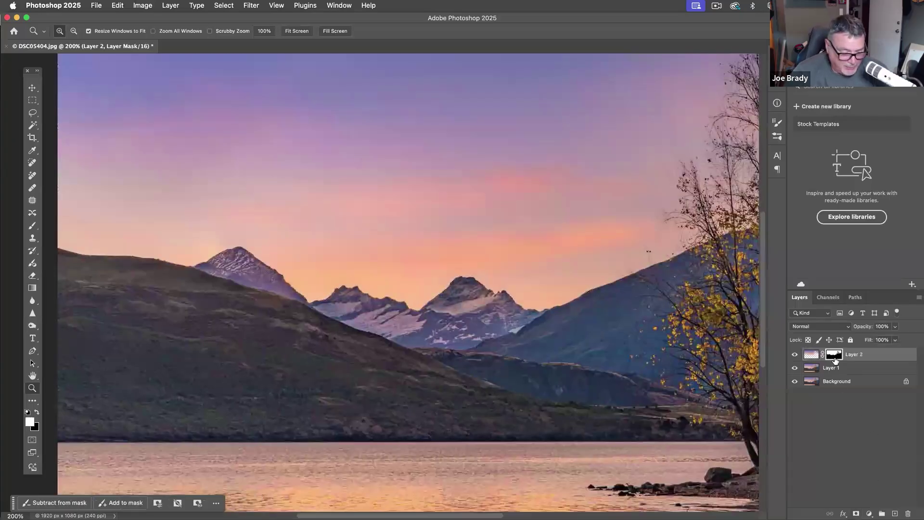
# - Tighten the Layer 2 mask in its own view with Levels, setting the input levels to 30, 0.82 and 223, and return to the image
pyautogui.press('alt')
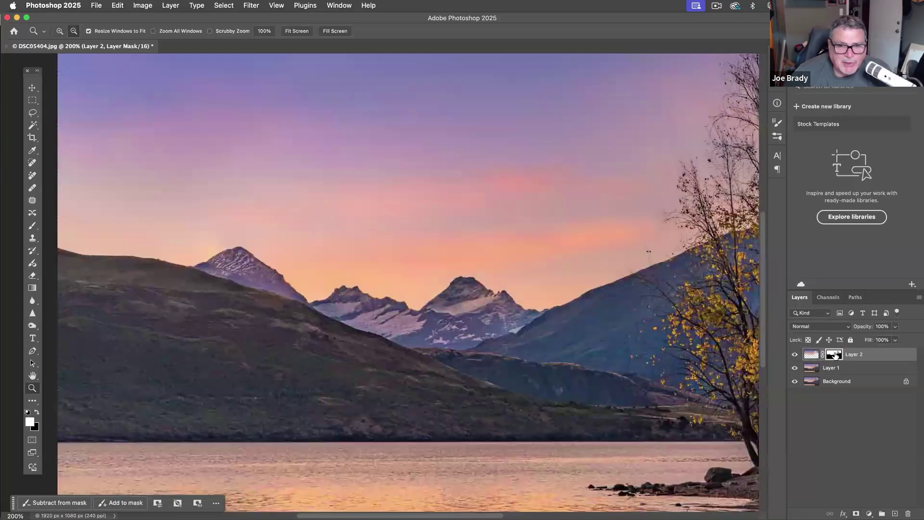
pyautogui.keyDown('alt'); pyautogui.click(835, 356); pyautogui.keyUp('alt')
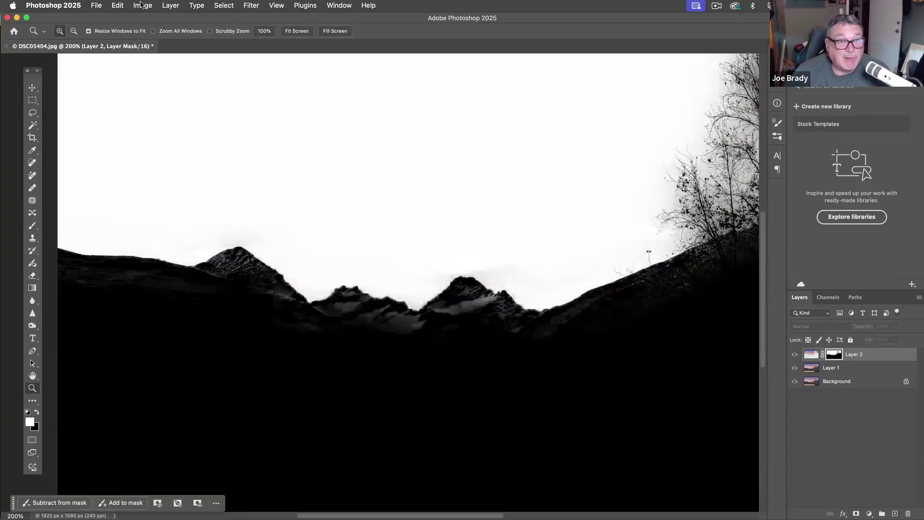
pyautogui.click(141, 4)
pyautogui.moveTo(154, 33)
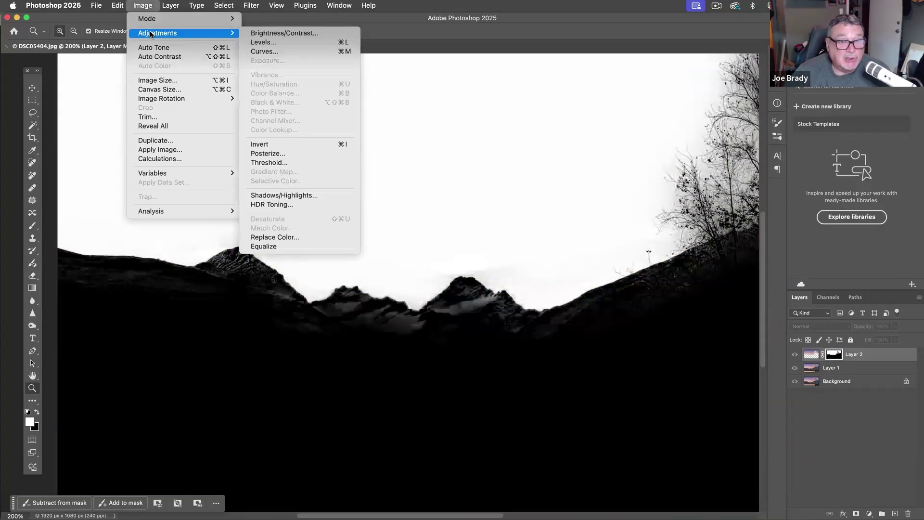
pyautogui.click(288, 43)
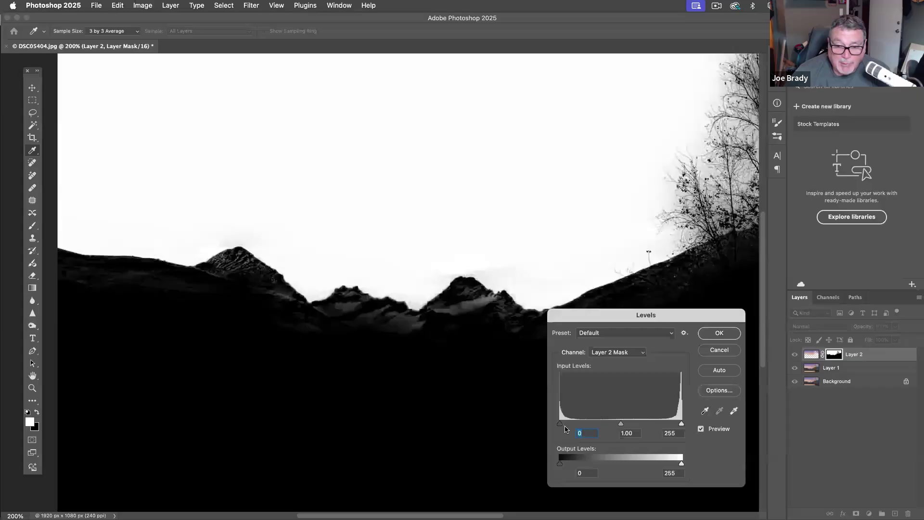
pyautogui.moveTo(561, 426); pyautogui.dragTo(573, 425)
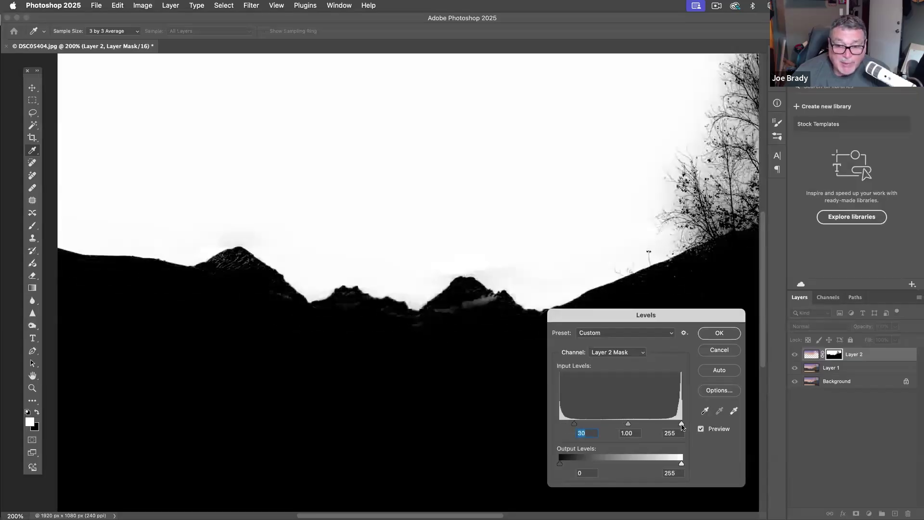
pyautogui.moveTo(678, 426); pyautogui.dragTo(668, 427)
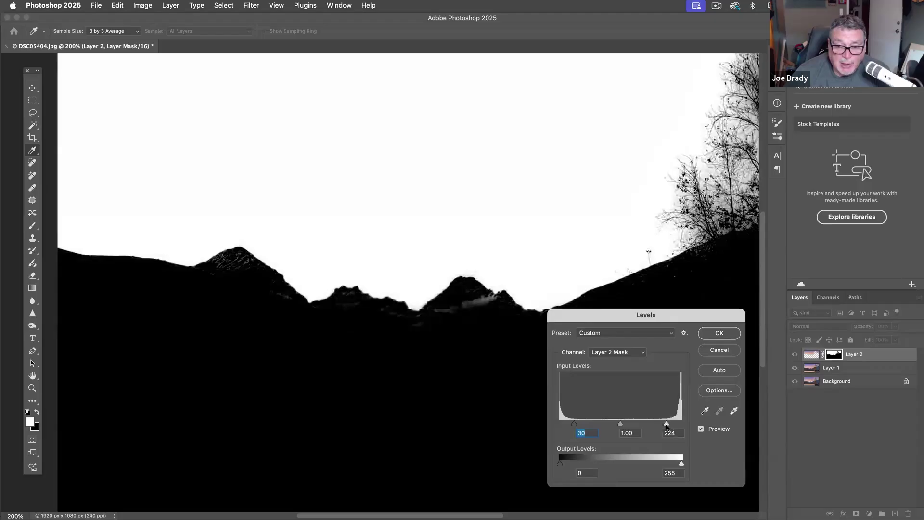
pyautogui.click(665, 423)
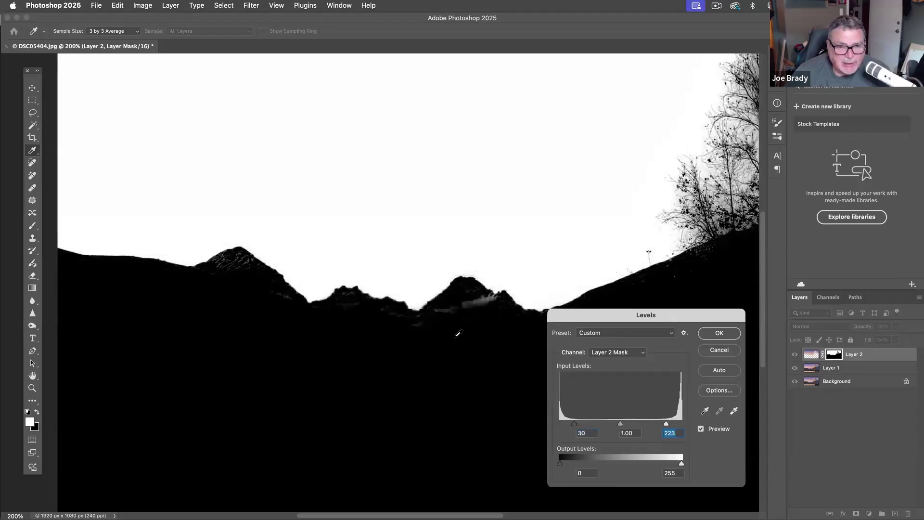
pyautogui.moveTo(622, 425)
pyautogui.mouseDown()
pyautogui.moveTo(640, 425)
pyautogui.moveTo(617, 424)
pyautogui.moveTo(627, 423)
pyautogui.mouseUp()
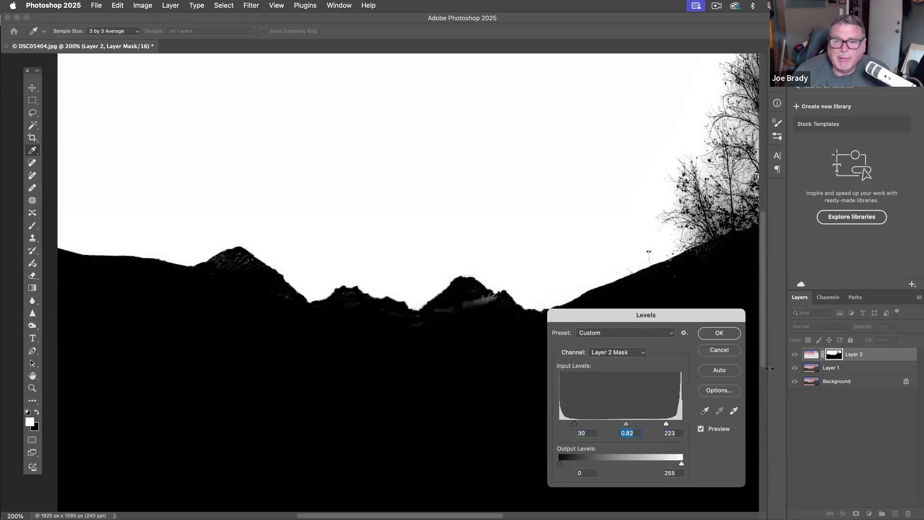
pyautogui.click(719, 333)
pyautogui.press('z')
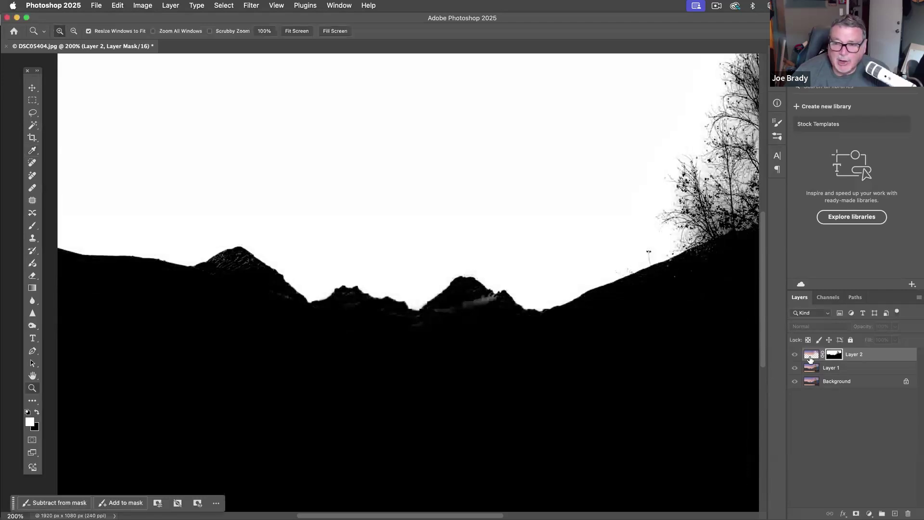
pyautogui.click(812, 358)
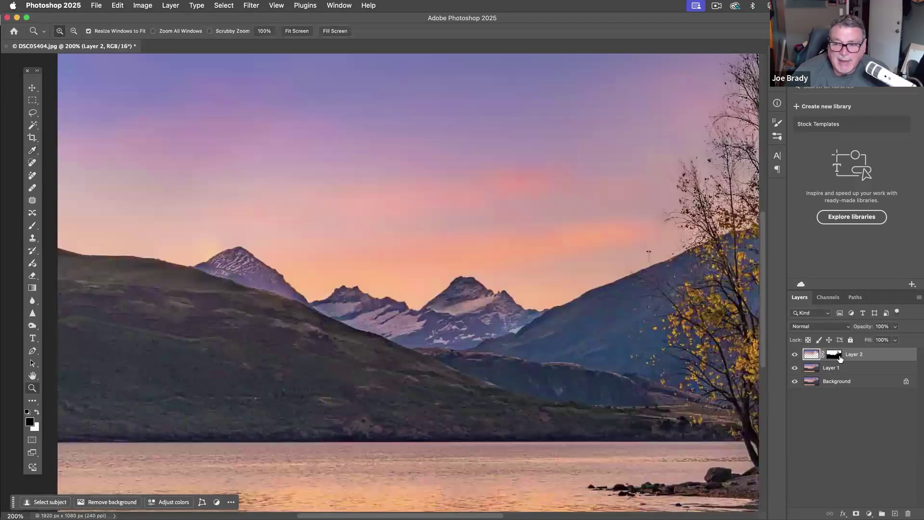
# - Compare the sky with and without the blurred Layer 2, first at 200% and again at 100%
pyautogui.click(795, 355)
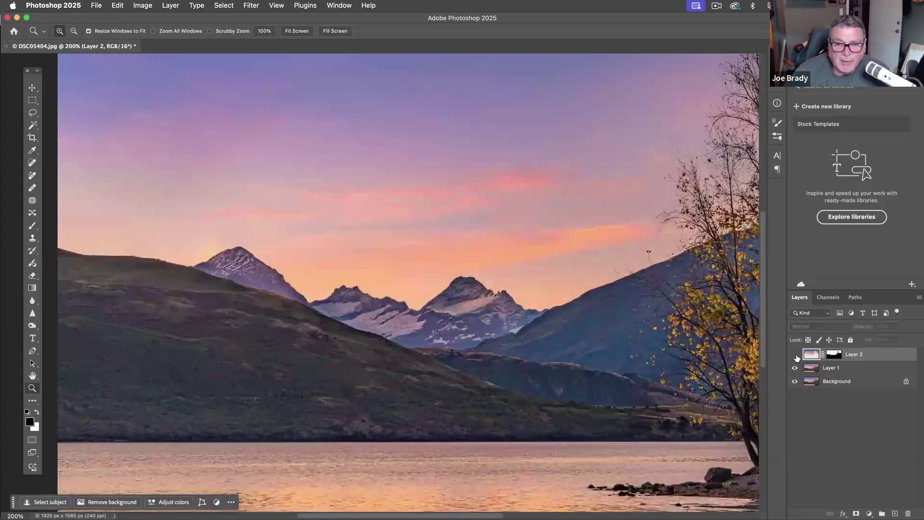
pyautogui.click(795, 355)
pyautogui.click(795, 355)
pyautogui.click(795, 355)
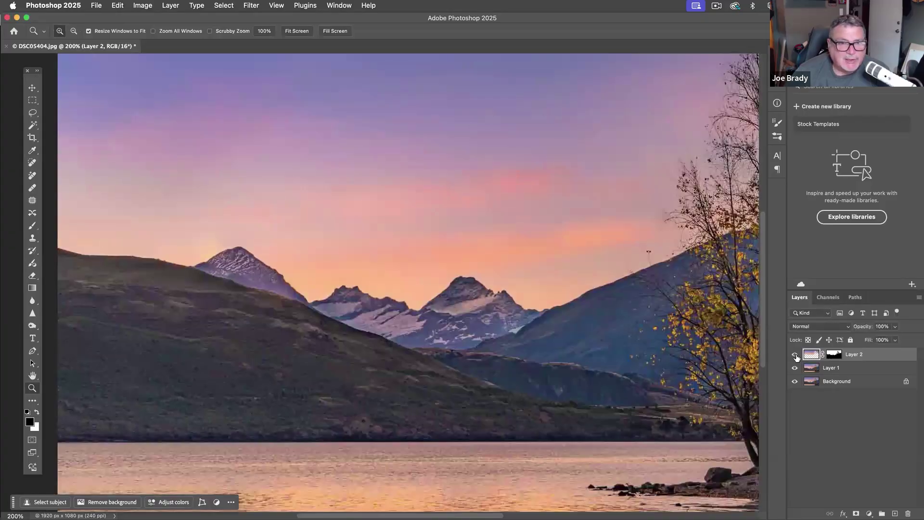
pyautogui.click(795, 356)
pyautogui.click(796, 355)
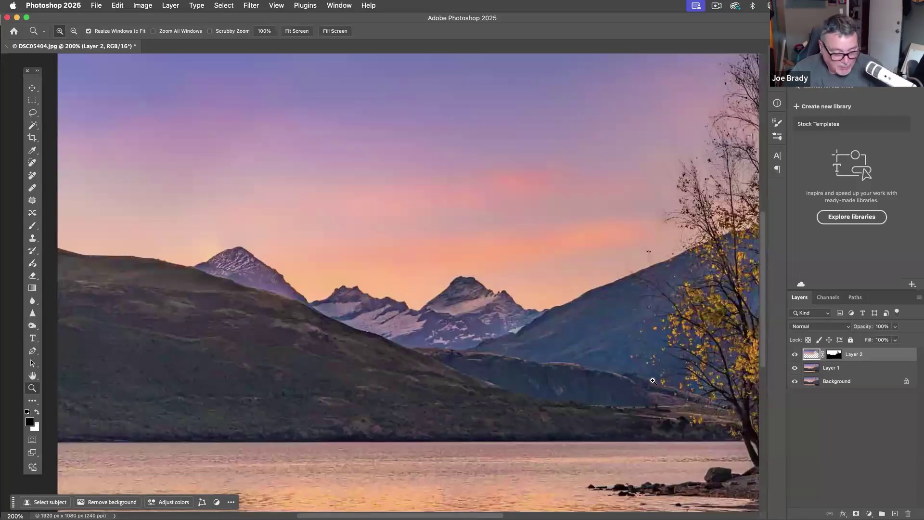
pyautogui.press('super+minus')
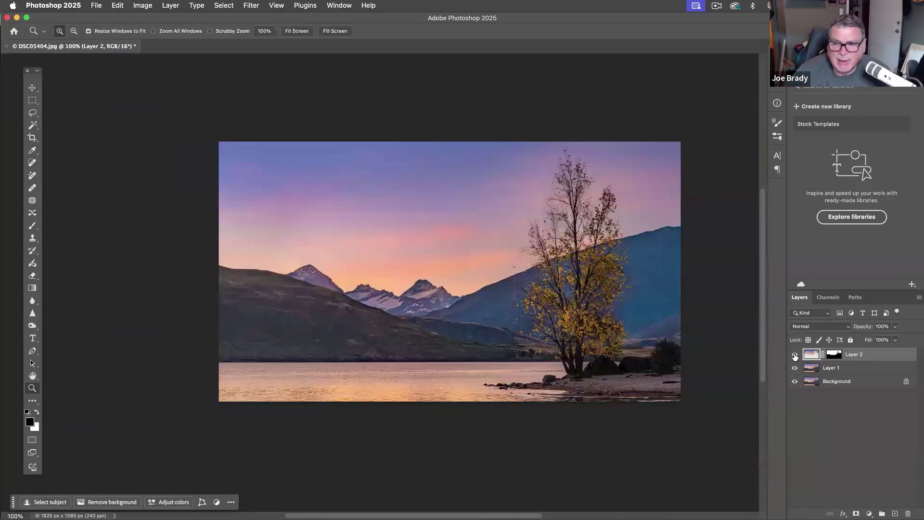
pyautogui.click(795, 356)
pyautogui.click(795, 356)
pyautogui.click(795, 355)
pyautogui.click(795, 356)
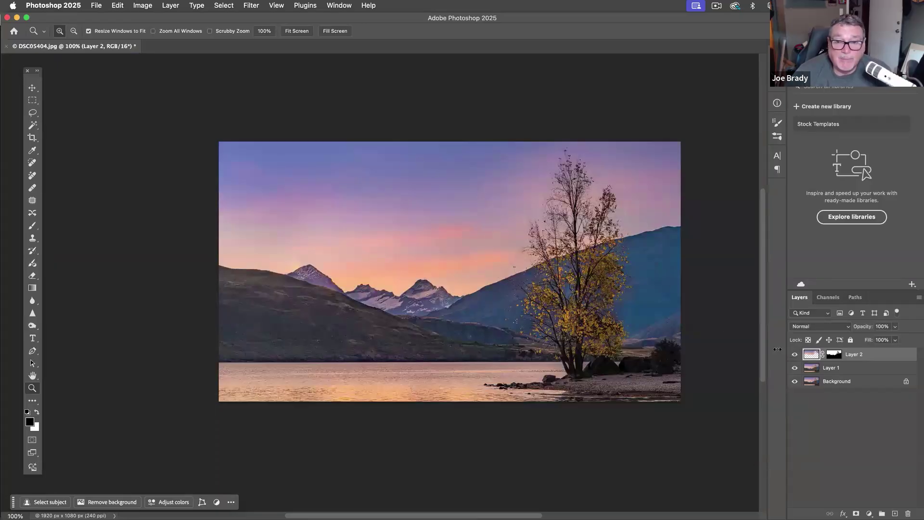
pyautogui.click(796, 356)
pyautogui.click(795, 356)
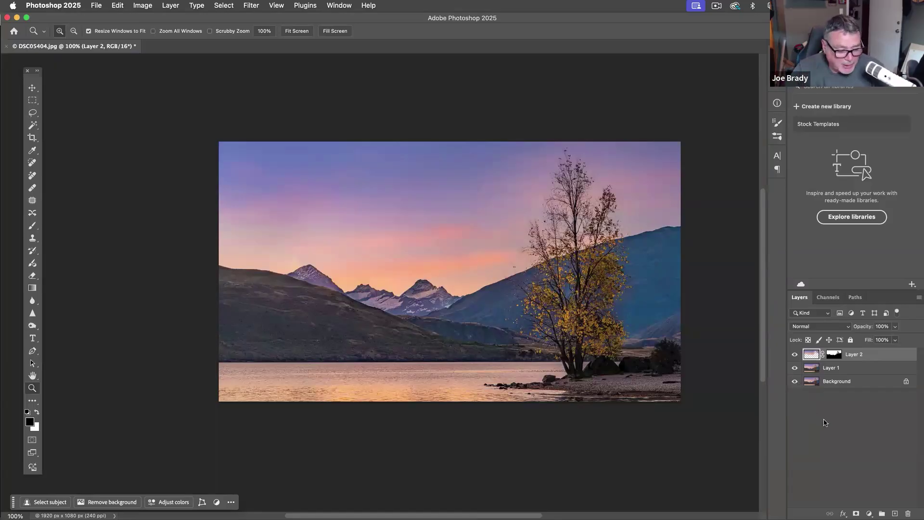
# - Switch to Lightroom Classic and add a Select Sky mask to the sunset lake photo DSC05404.jpg
pyautogui.press('super+Tab')
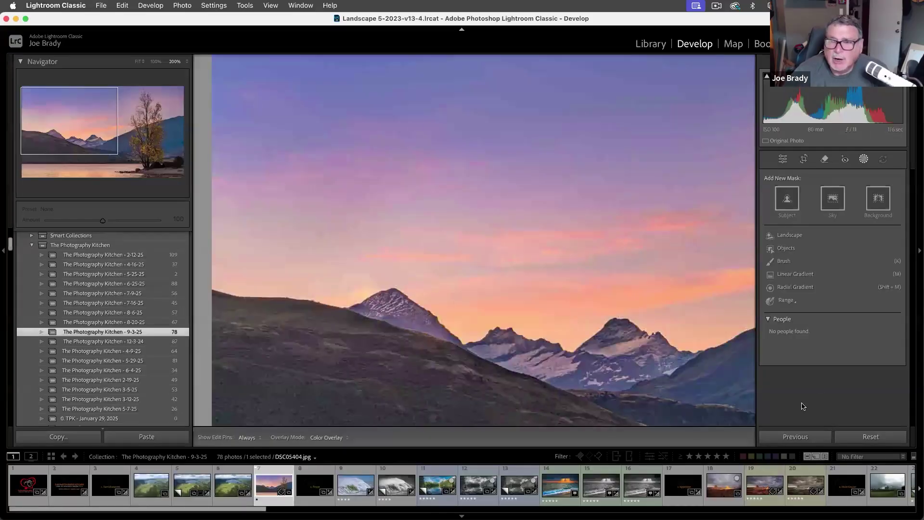
pyautogui.click(833, 199)
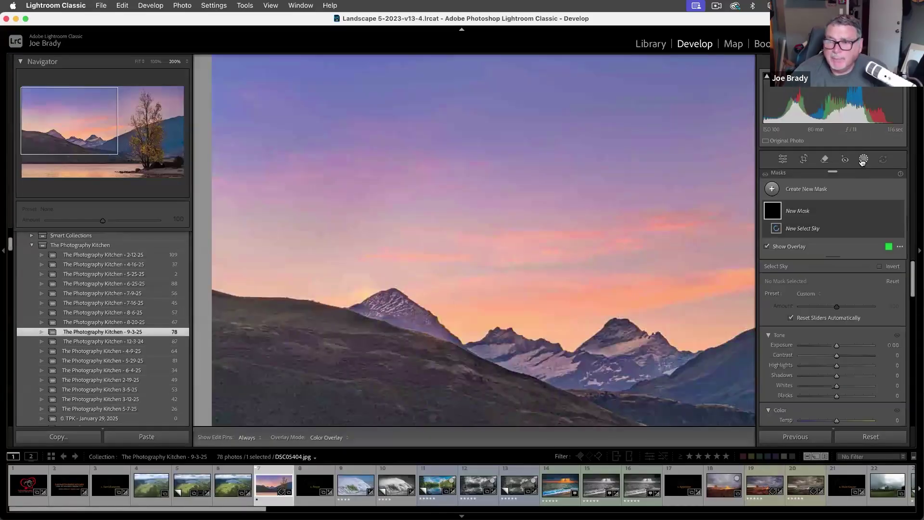
pyautogui.click(863, 159)
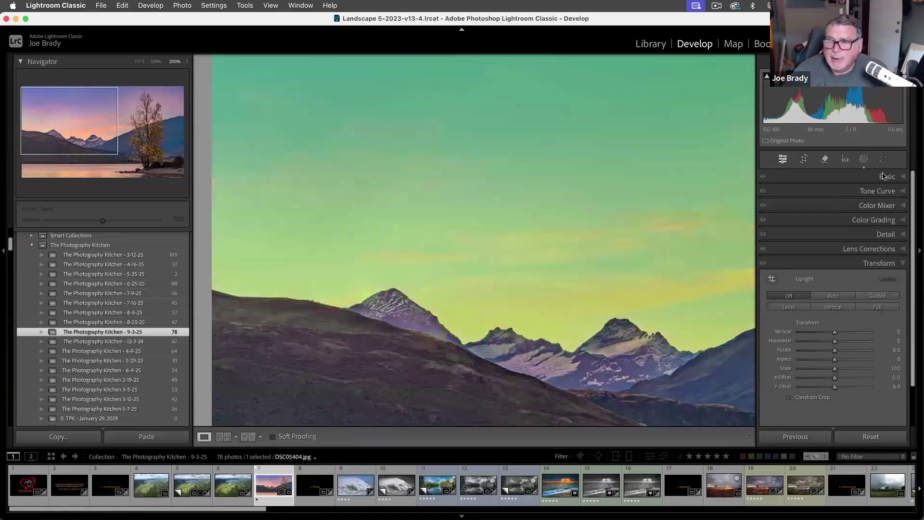
pyautogui.click(865, 160)
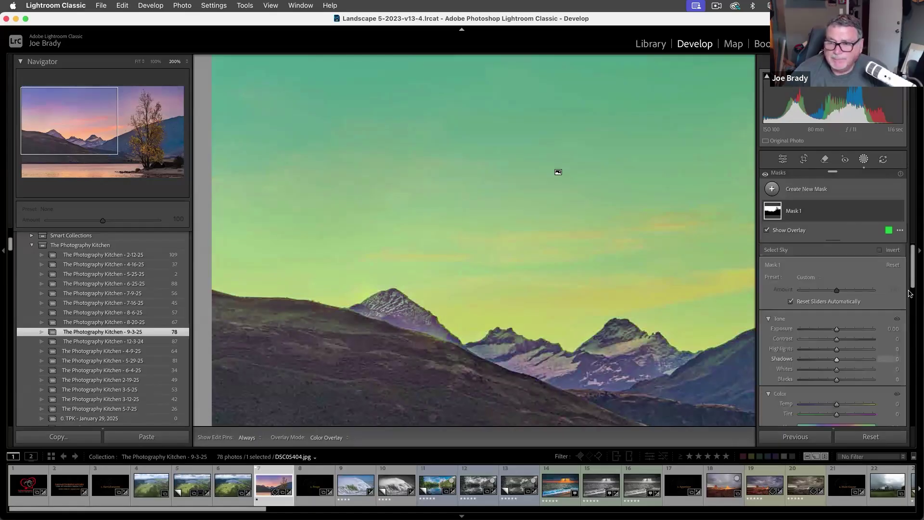
pyautogui.scroll(-3, 912, 253)
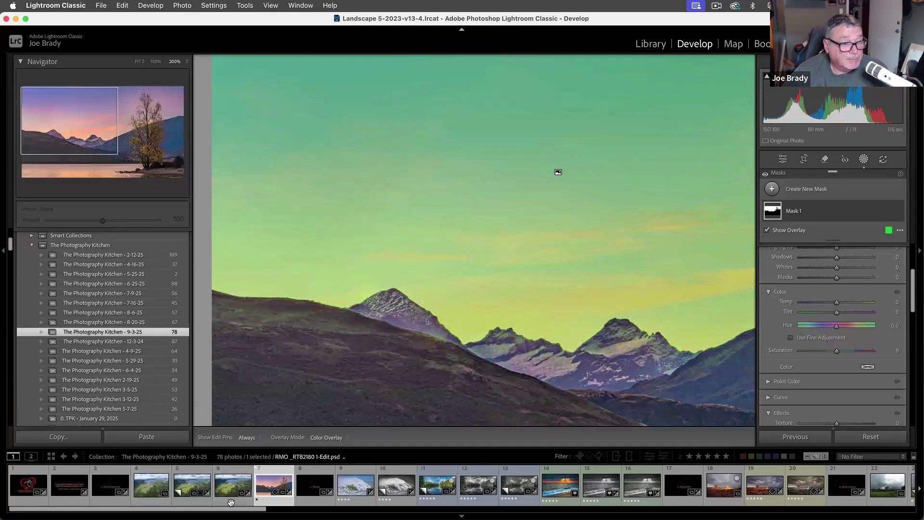
# - Open the color photo of the crashing wave, untitled shoot-9160147-Edit.tif, with the whole image fitted in view
pyautogui.click(314, 486)
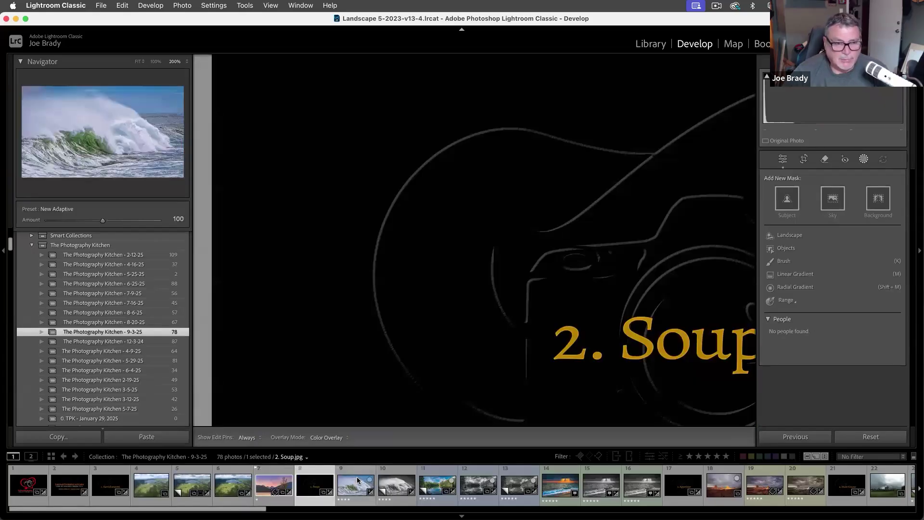
pyautogui.press('z')
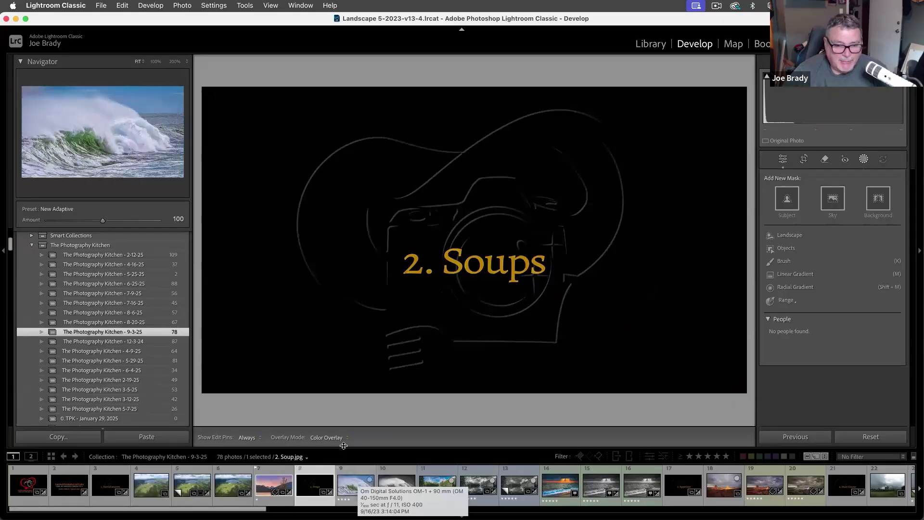
pyautogui.click(354, 488)
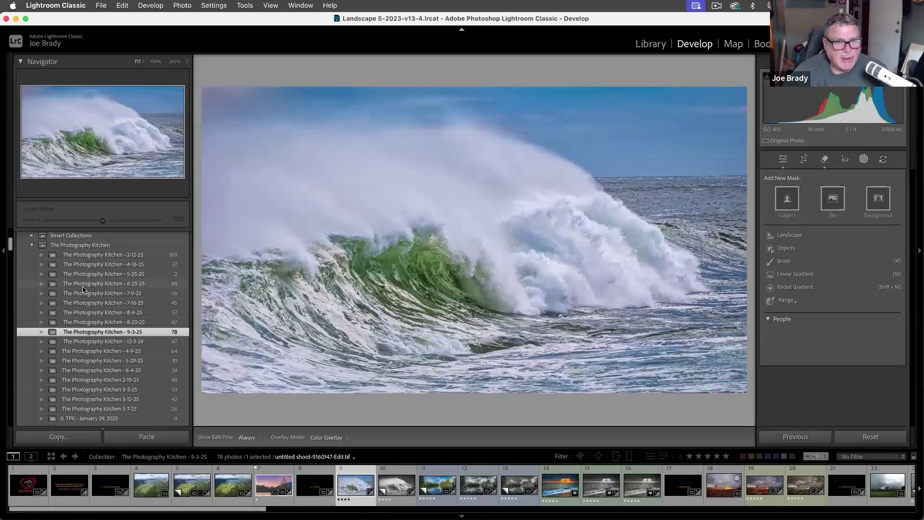
pyautogui.click(3, 253)
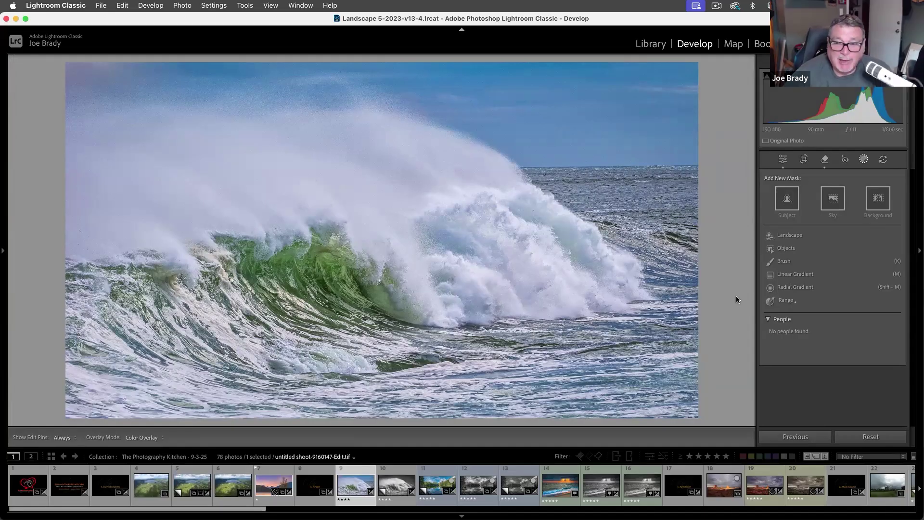
pyautogui.click(2, 252)
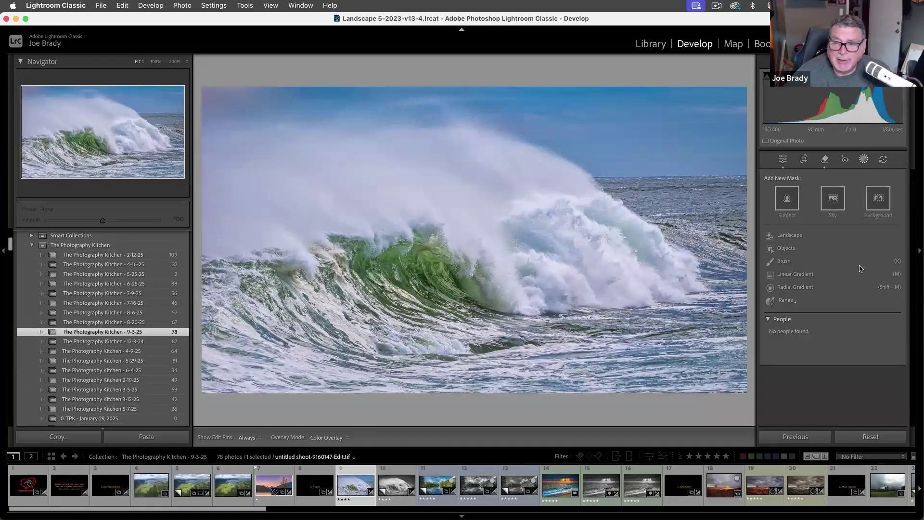
# - Leave masking and convert the wave photo to black and white in the Basic adjustments
pyautogui.click(867, 161)
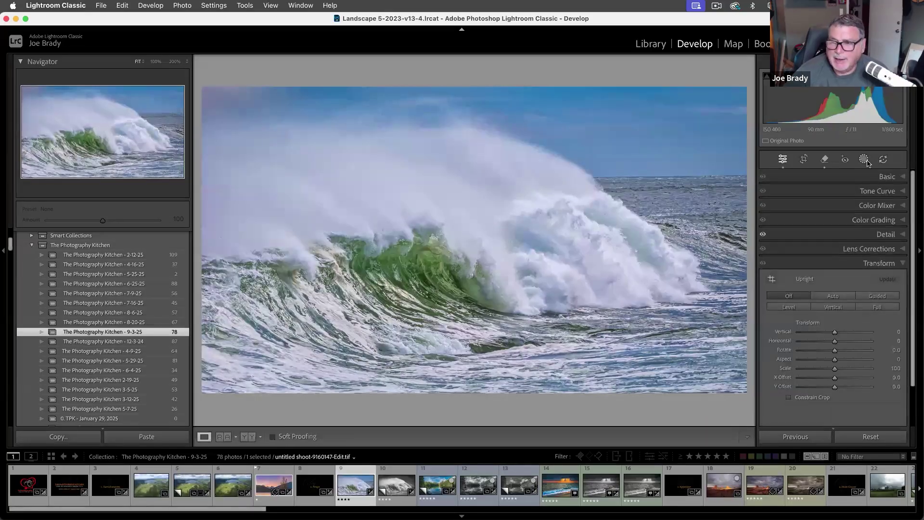
pyautogui.click(888, 177)
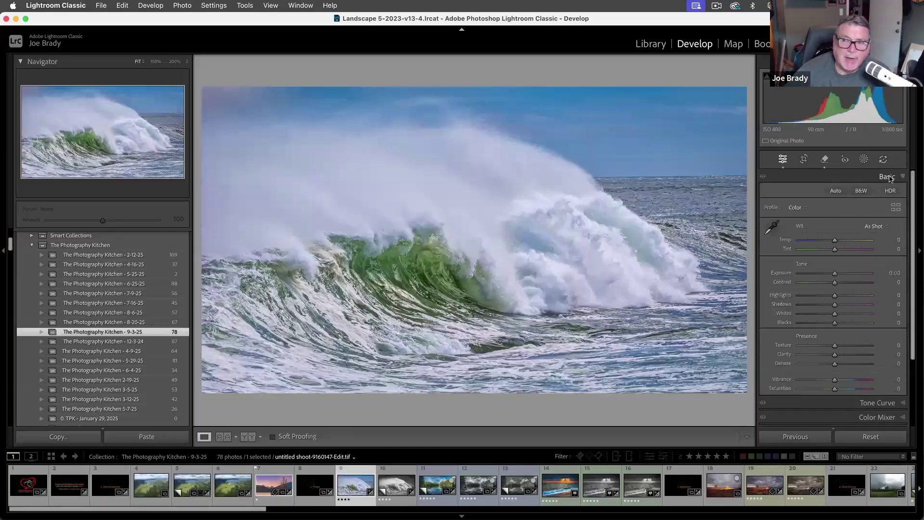
pyautogui.click(861, 191)
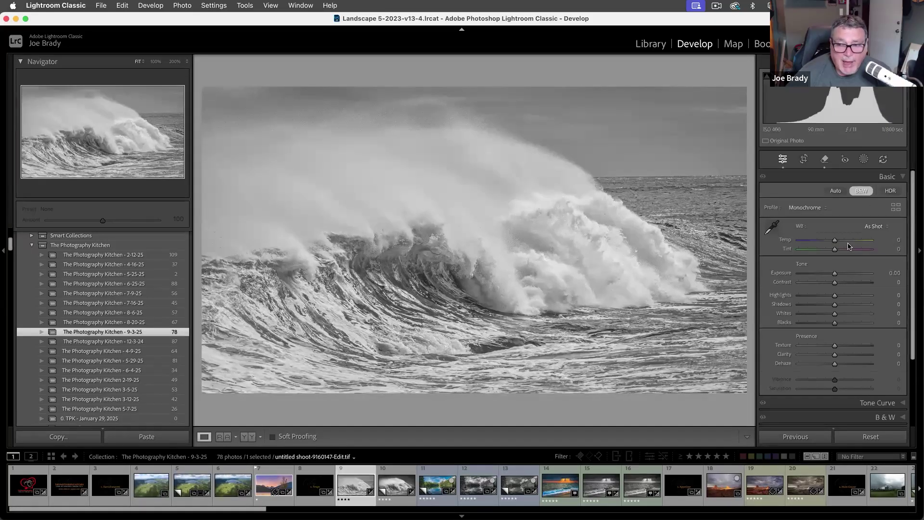
# - Darken the wave photo's sky with the Black & White Mix targeted adjustment, bringing Blue to −59 and Purple to −4
pyautogui.scroll(-5, 862, 298)
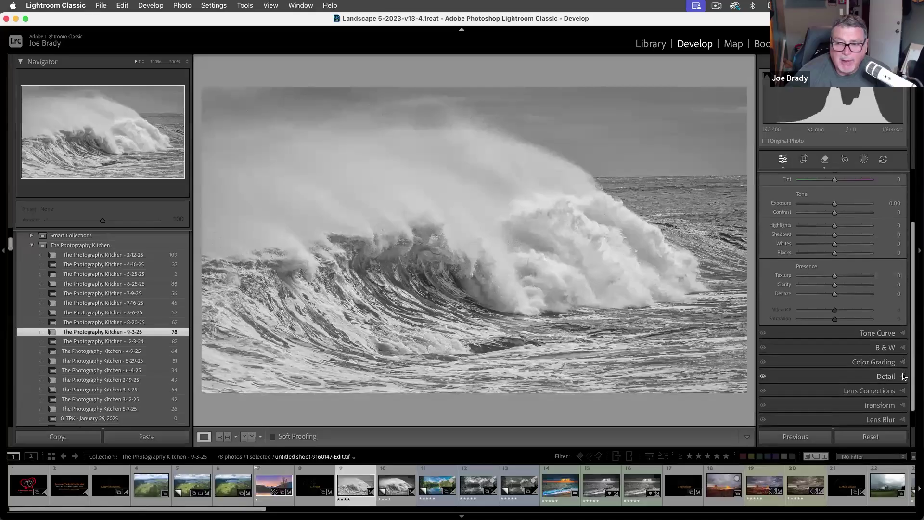
pyautogui.scroll(1, 884, 331)
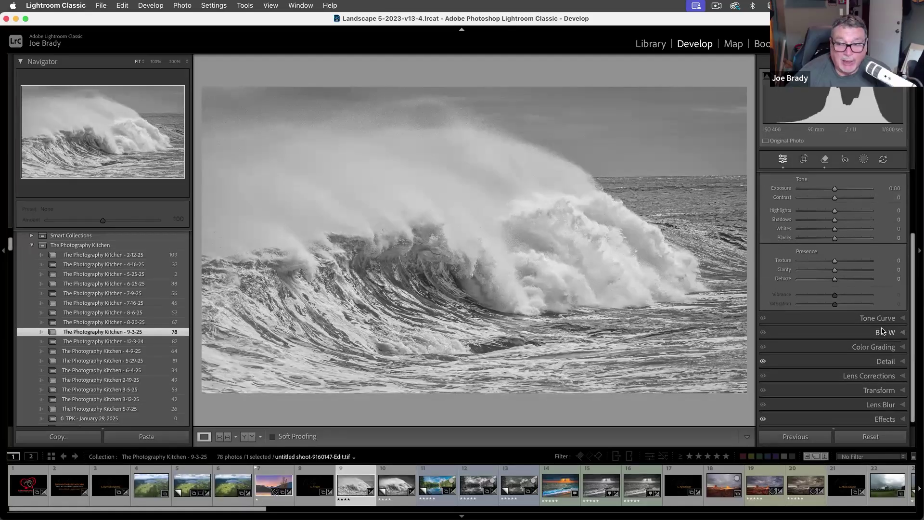
pyautogui.click(890, 331)
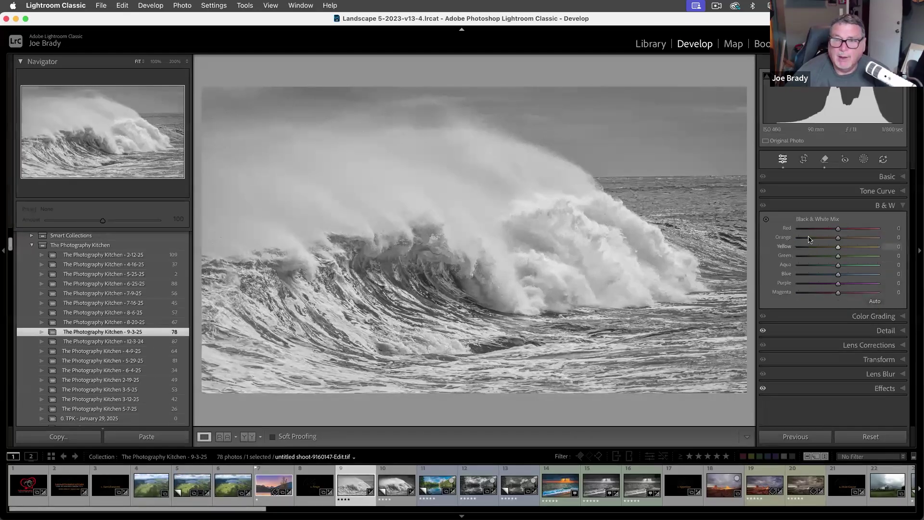
pyautogui.click(766, 220)
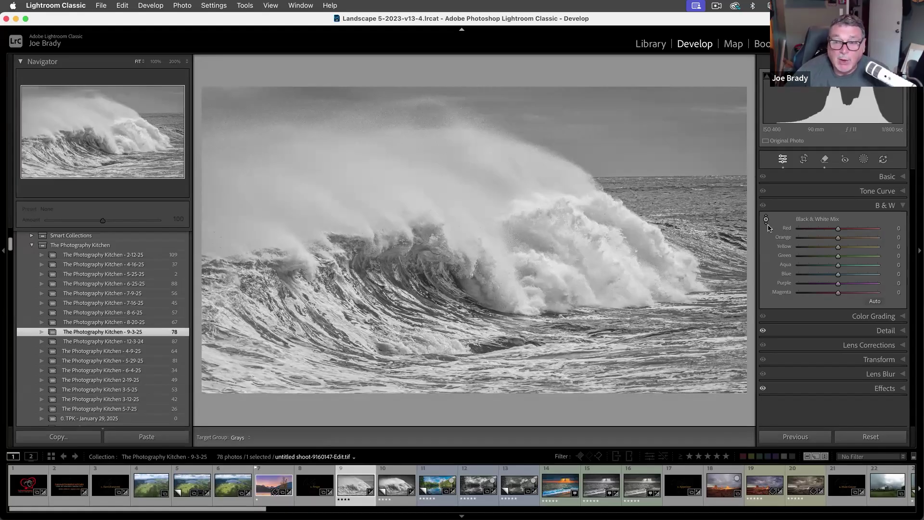
pyautogui.click(766, 220)
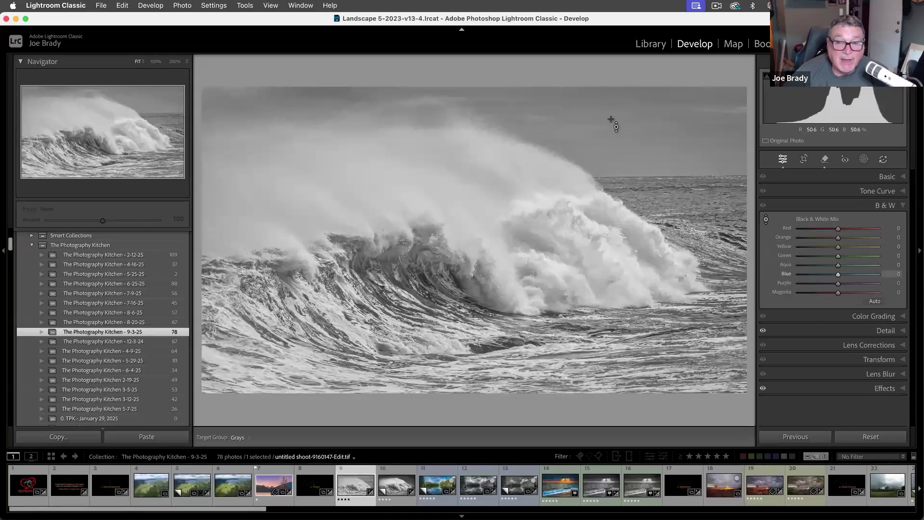
pyautogui.moveTo(433, 120); pyautogui.dragTo(433, 160)
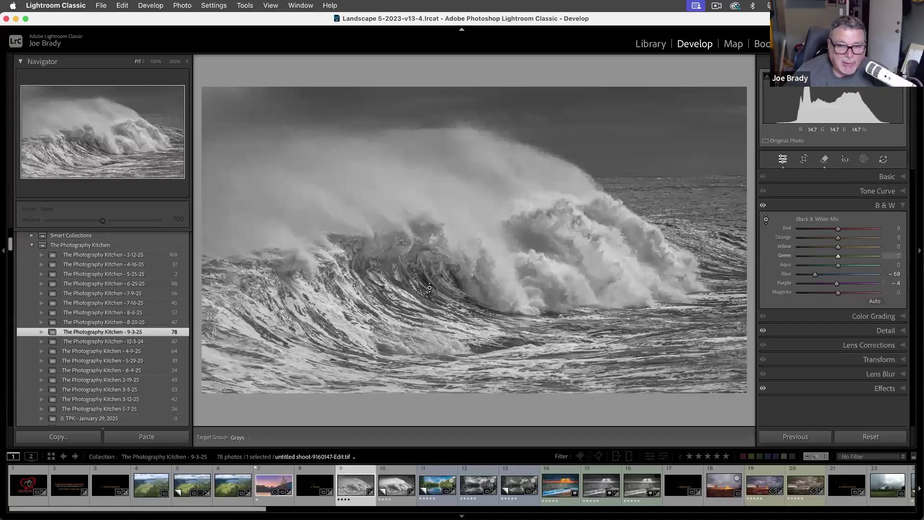
# - Darken the wave's curl and the distant water with the Black & White Mix targeted adjustment: Green −55, Yellow −2, Blue −63
pyautogui.moveTo(433, 252); pyautogui.dragTo(432, 282)
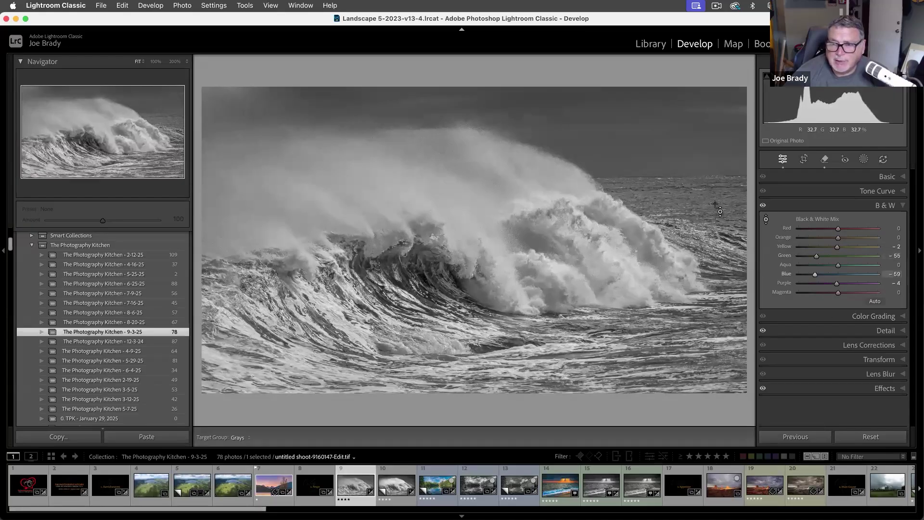
pyautogui.moveTo(715, 204); pyautogui.dragTo(715, 207)
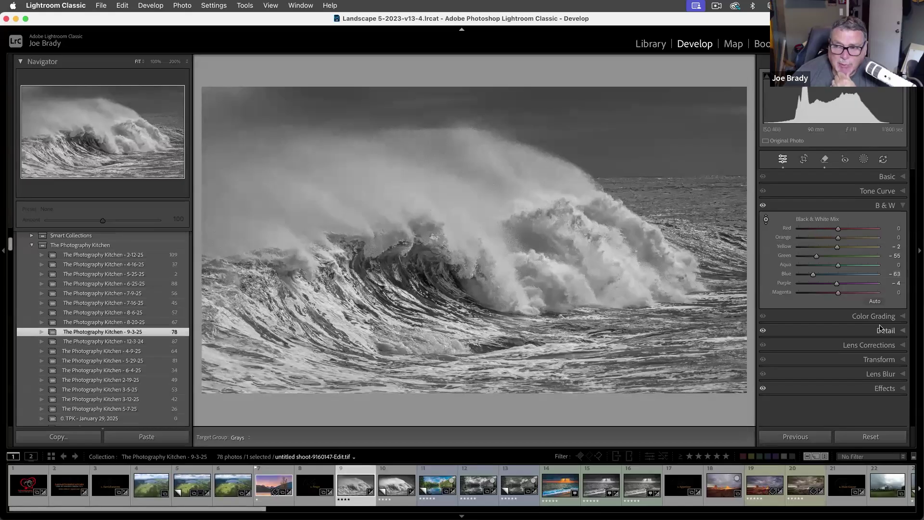
# - Brush an Auto Mask over the spray above the wave and raise its exposure to 0.82
pyautogui.click(860, 162)
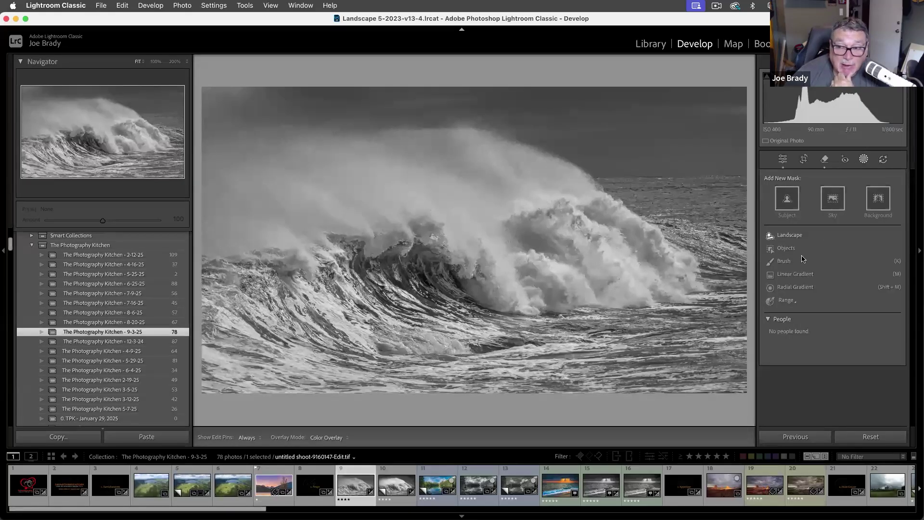
pyautogui.click(790, 263)
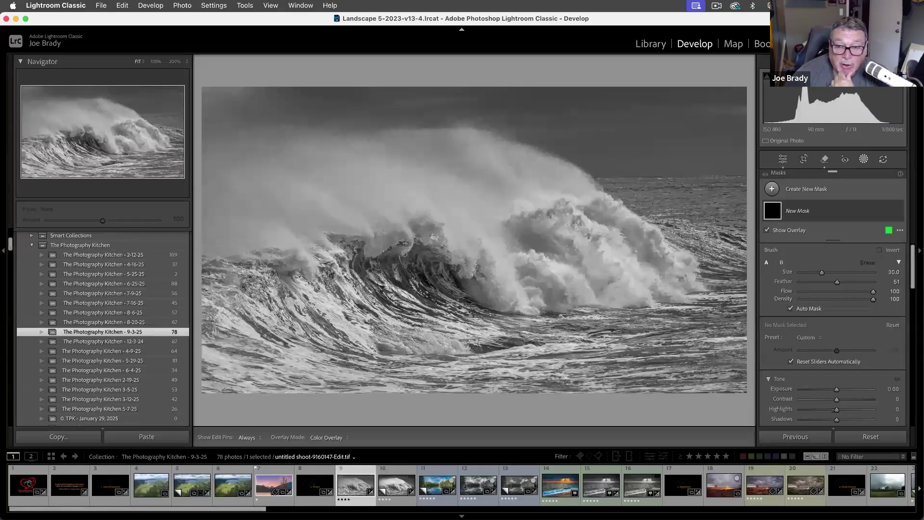
pyautogui.moveTo(563, 159)
pyautogui.mouseDown()
pyautogui.moveTo(226, 183)
pyautogui.moveTo(186, 212)
pyautogui.mouseUp()
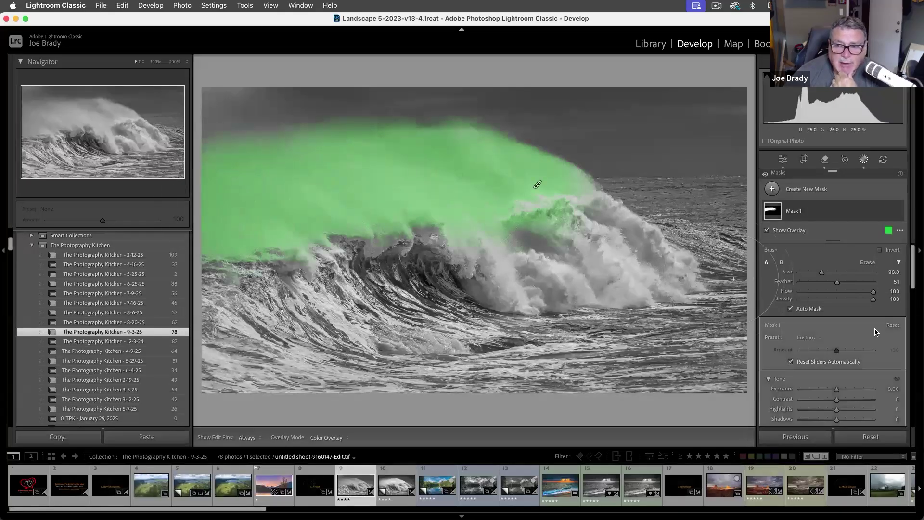
pyautogui.moveTo(844, 388); pyautogui.dragTo(846, 391)
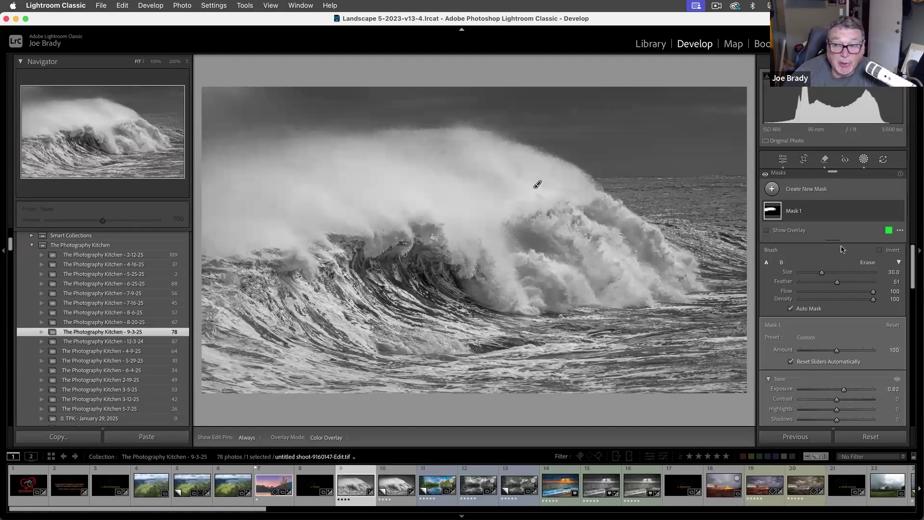
# - Add a second brush mask without Auto Mask over both lower corners and the upper-left corner, and lower its exposure to −0.79
pyautogui.click(825, 188)
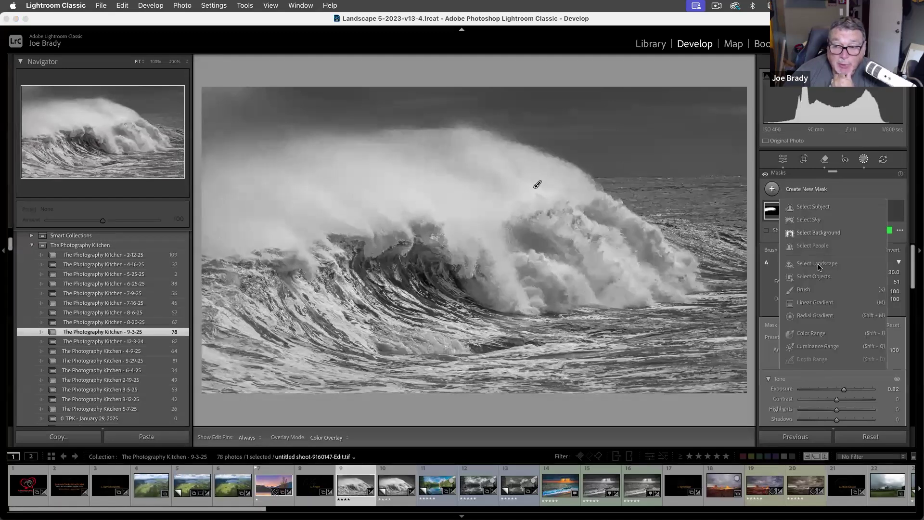
pyautogui.click(813, 289)
pyautogui.click(790, 331)
pyautogui.moveTo(211, 303)
pyautogui.mouseDown()
pyautogui.moveTo(263, 337)
pyautogui.moveTo(337, 346)
pyautogui.moveTo(455, 385)
pyautogui.mouseUp()
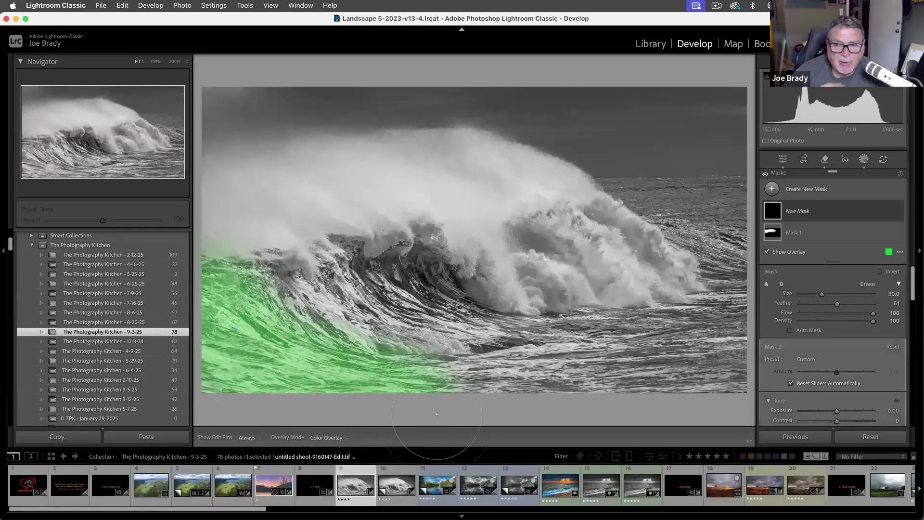
pyautogui.moveTo(717, 381); pyautogui.dragTo(744, 388)
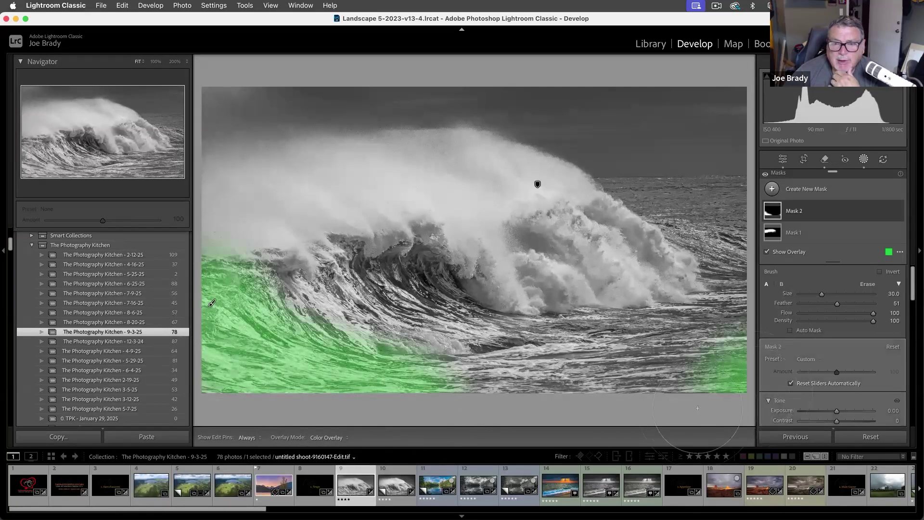
pyautogui.moveTo(697, 408); pyautogui.dragTo(660, 387)
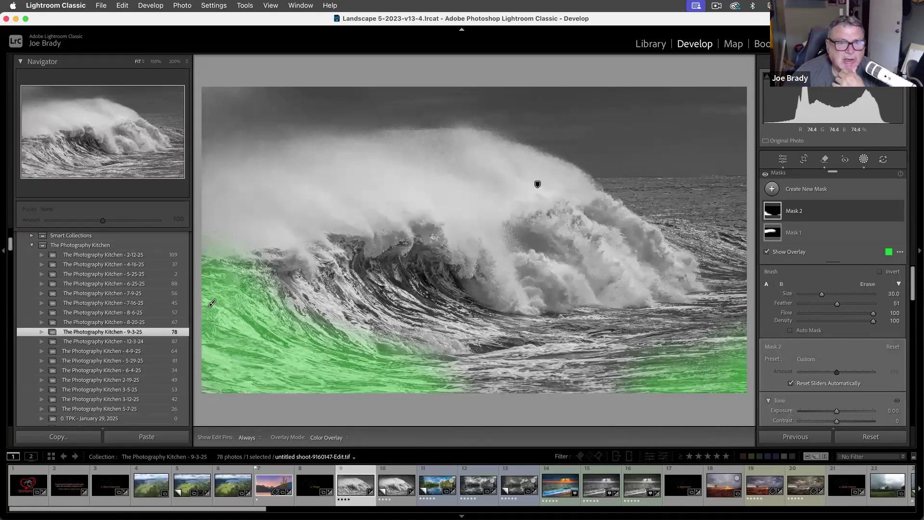
pyautogui.press('h')
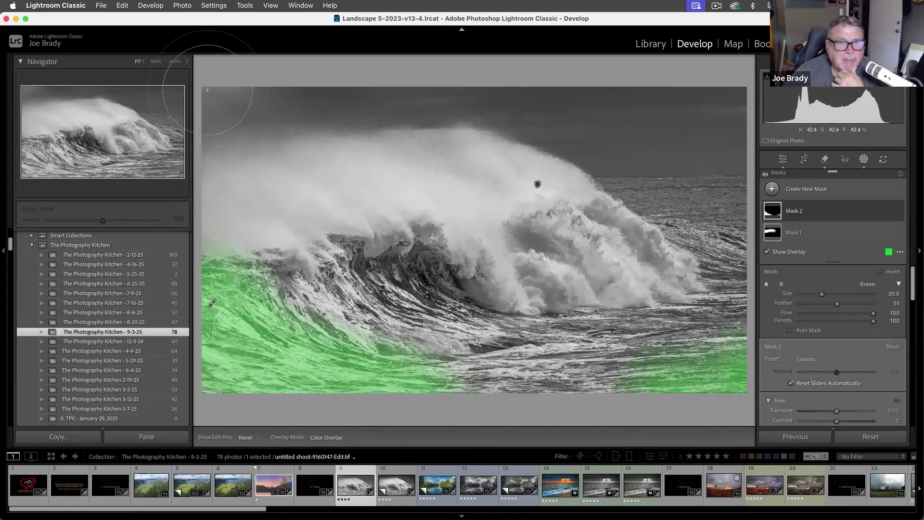
pyautogui.click(207, 90)
pyautogui.press('h')
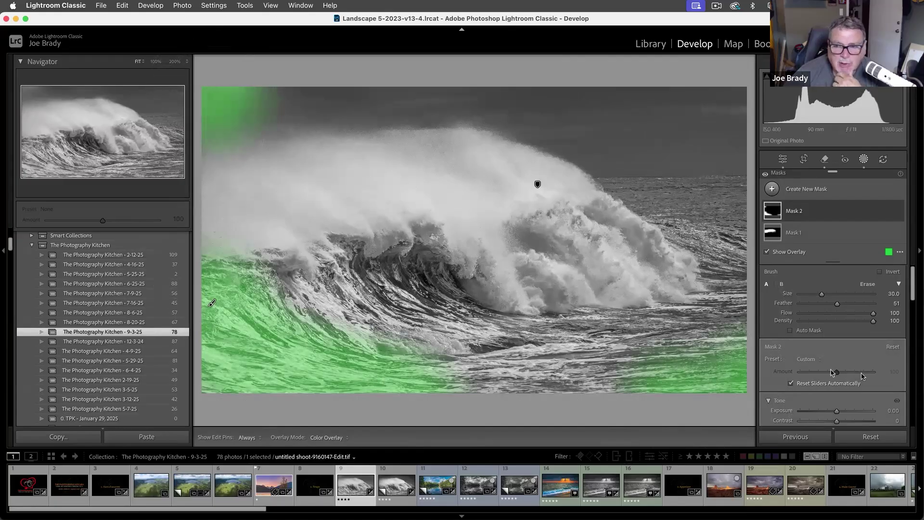
pyautogui.moveTo(836, 413); pyautogui.dragTo(830, 414)
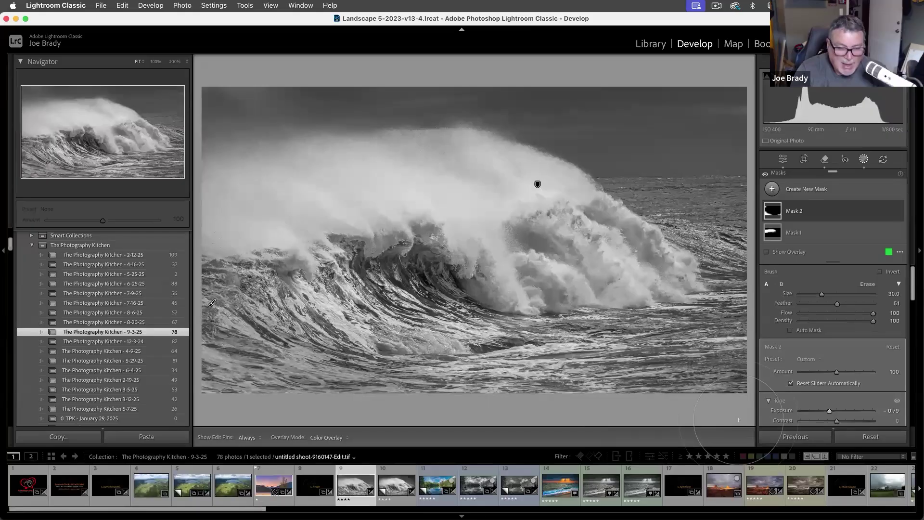
# - Create a virtual copy of the black-and-white wave photo and reset the original to its color state
pyautogui.press('super+apostrophe')
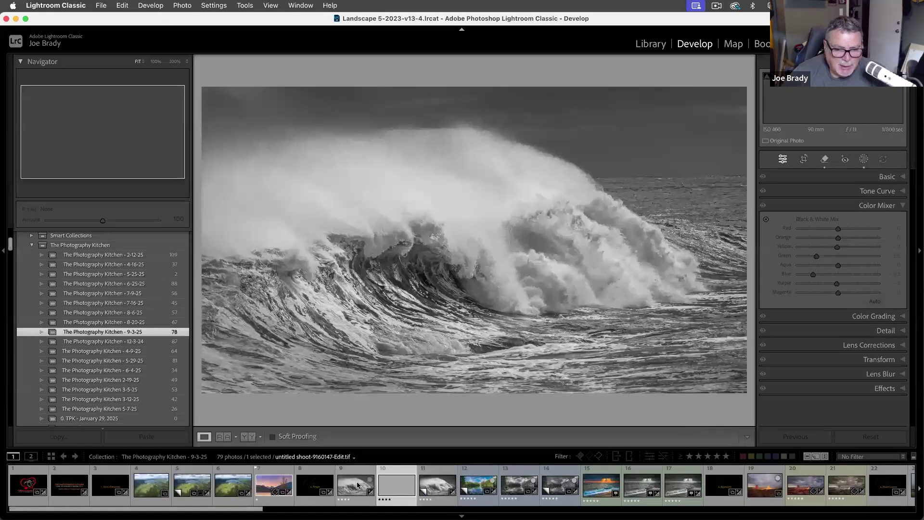
pyautogui.click(357, 485)
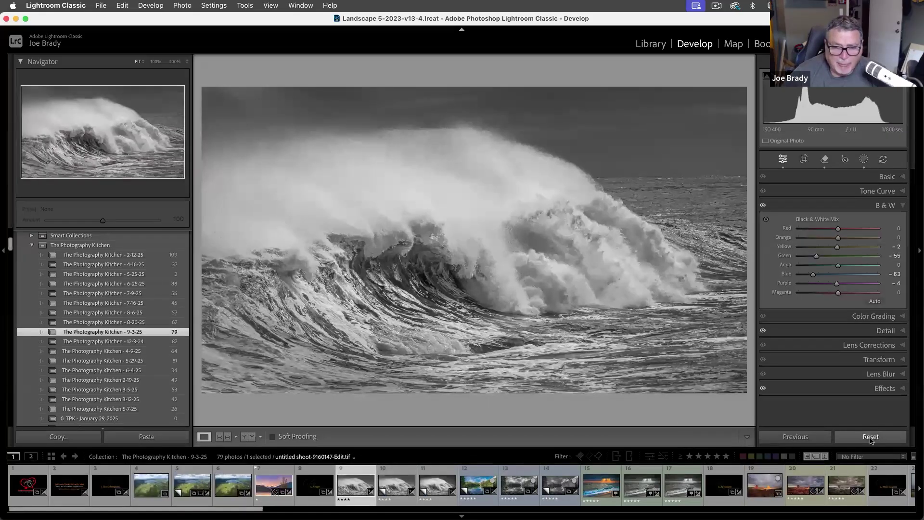
pyautogui.click(871, 438)
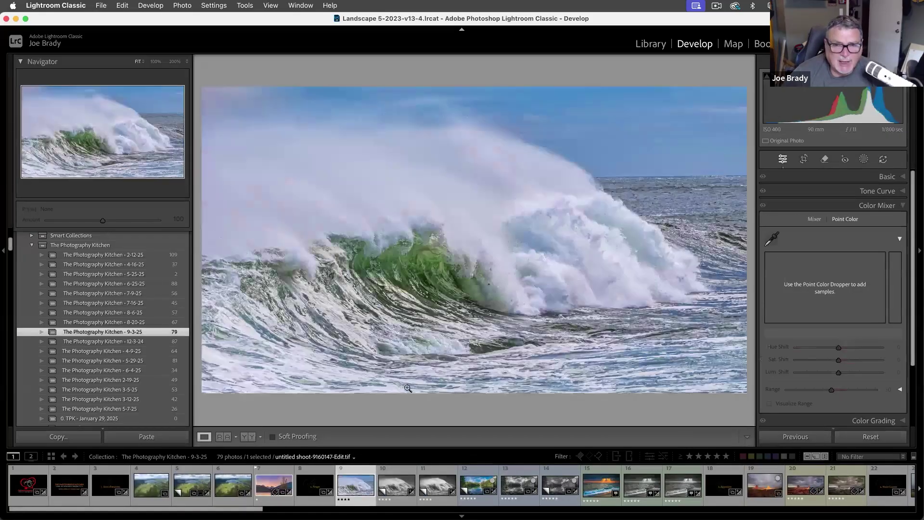
# - Compare the color original and the black-and-white virtual copy in full-screen view
pyautogui.keyDown('super'); pyautogui.click(397, 487); pyautogui.keyUp('super')
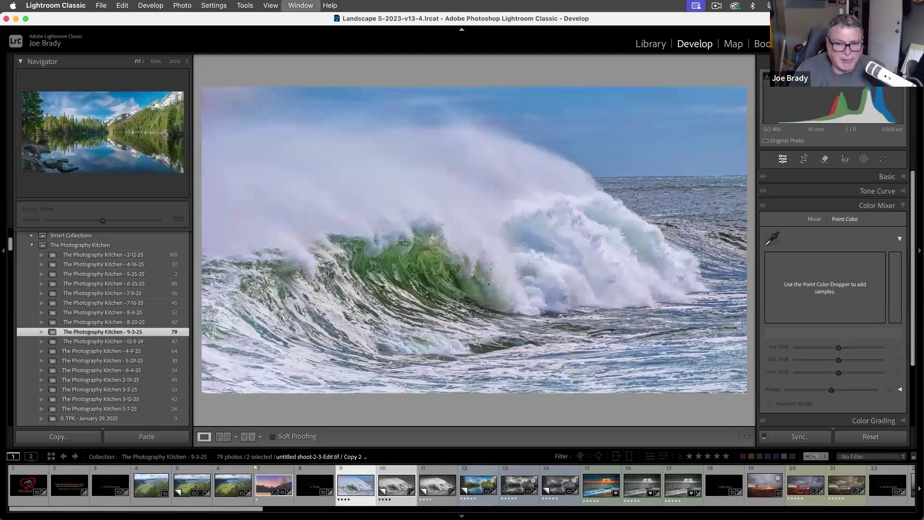
pyautogui.press('f')
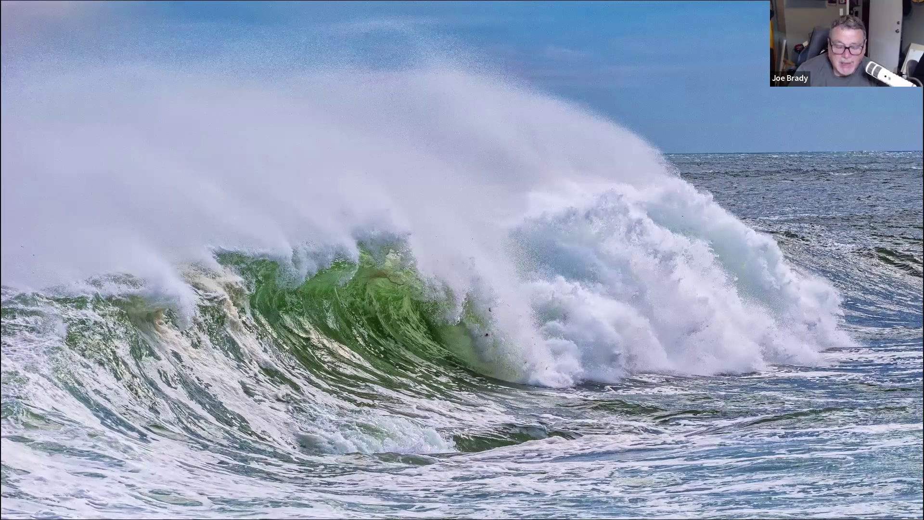
pyautogui.press('Right')
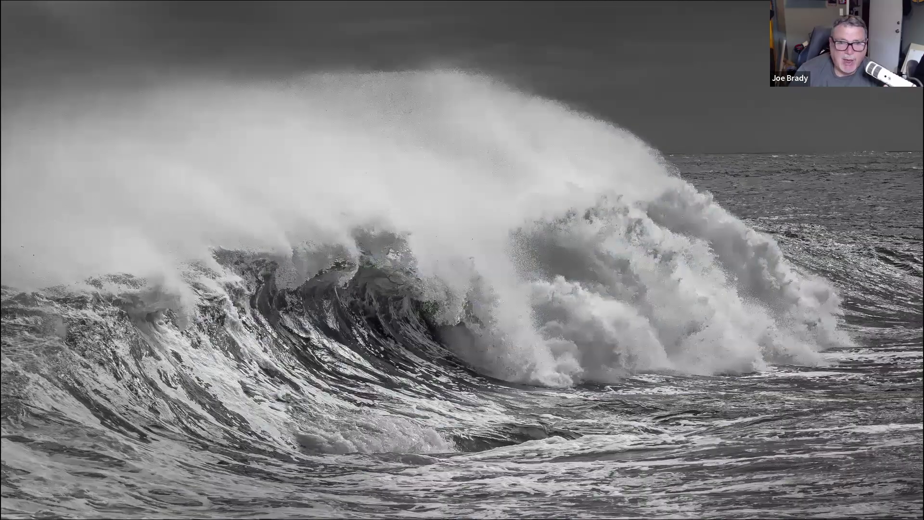
pyautogui.press('Left')
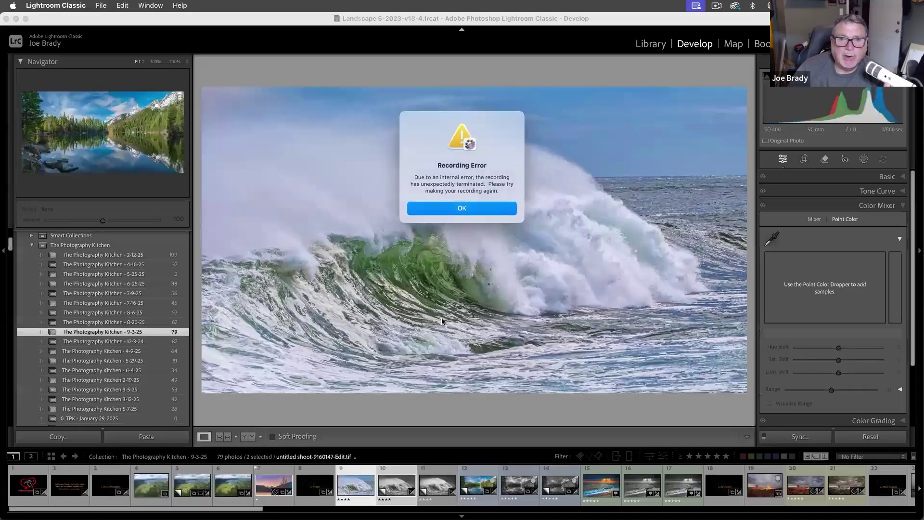
pyautogui.click(478, 208)
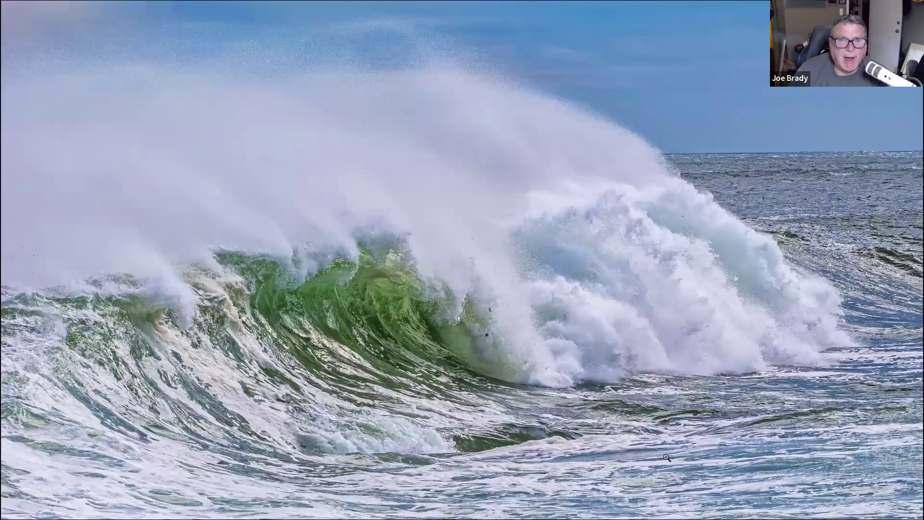
pyautogui.press('Right')
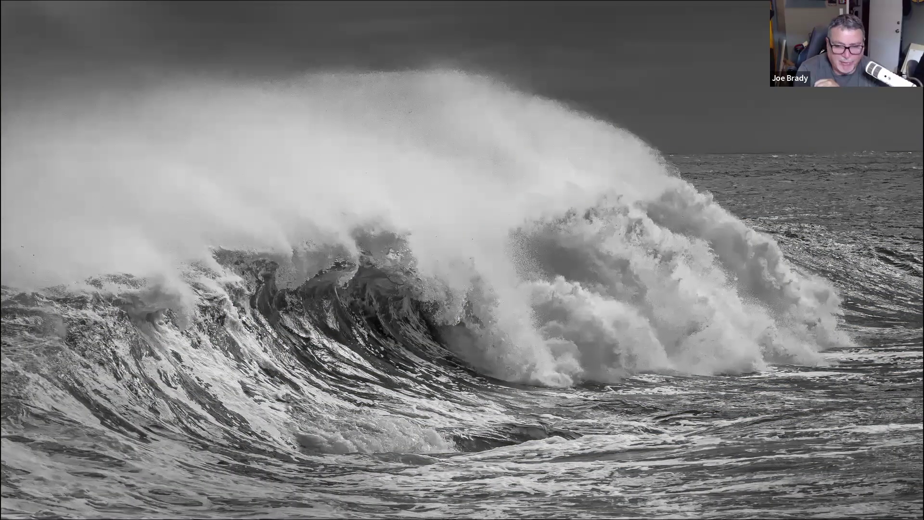
pyautogui.press('Escape')
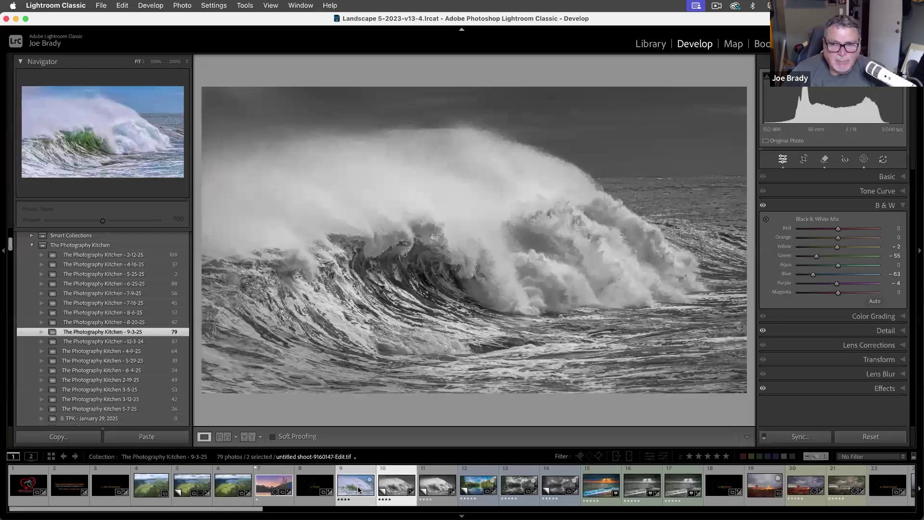
# - Strengthen the post-crop vignette on the black-and-white virtual copy to an amount of −23
pyautogui.click(860, 388)
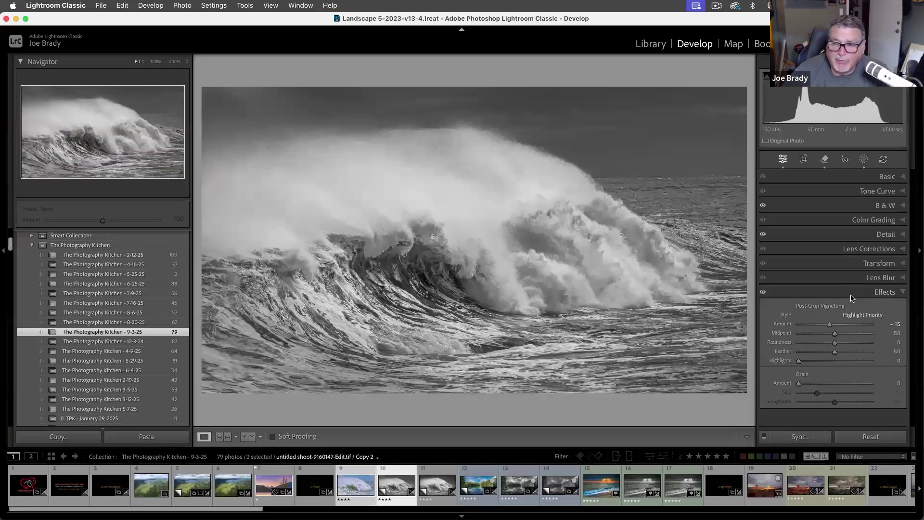
pyautogui.moveTo(827, 326); pyautogui.dragTo(827, 326)
pyautogui.moveTo(828, 326); pyautogui.dragTo(827, 325)
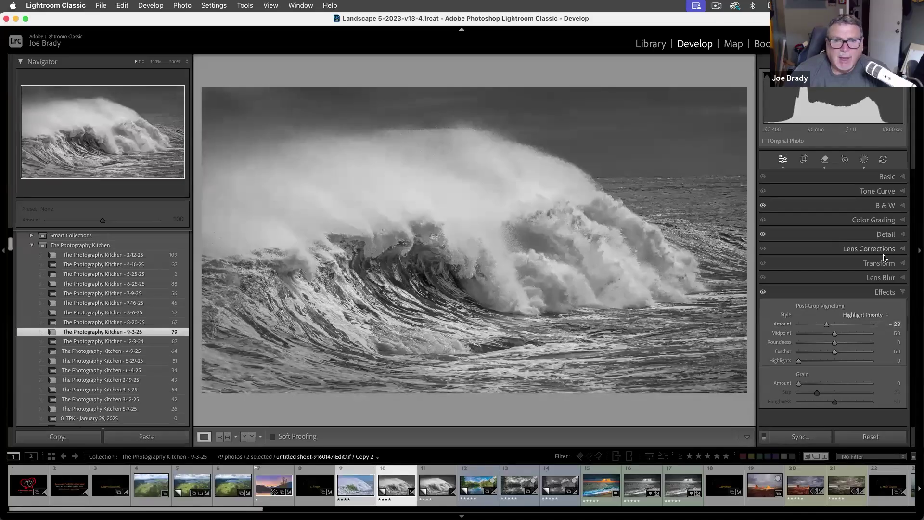
# - Adjust the black-and-white copy's tone in Basic to Exposure +0.25, Contrast +25 and Whites −8
pyautogui.click(888, 177)
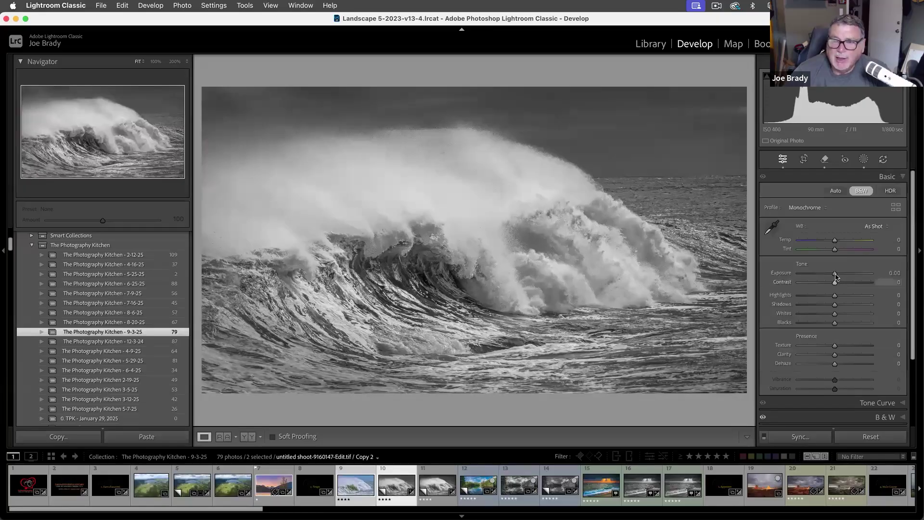
pyautogui.moveTo(836, 275); pyautogui.dragTo(840, 284)
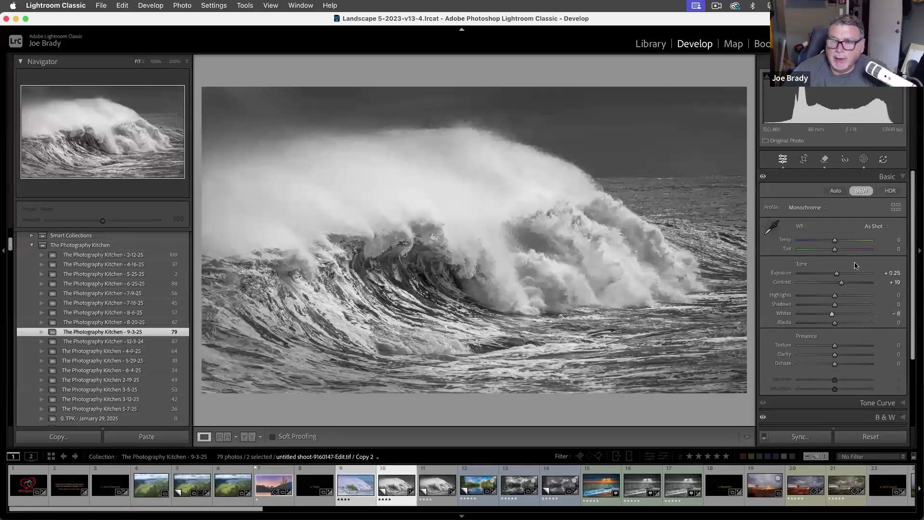
pyautogui.moveTo(842, 283); pyautogui.dragTo(847, 284)
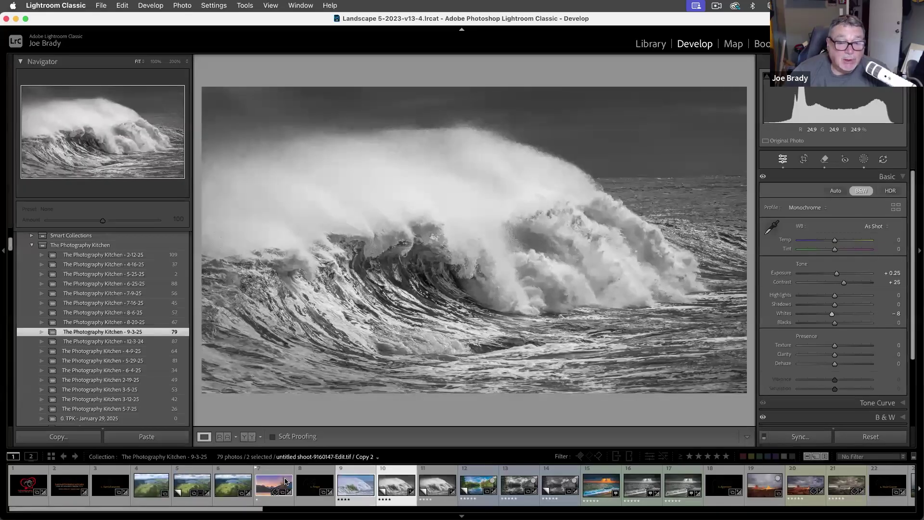
# - Send the color wave photo to Nik 8 Silver Efex as a copy with Lightroom adjustments
pyautogui.click(359, 487)
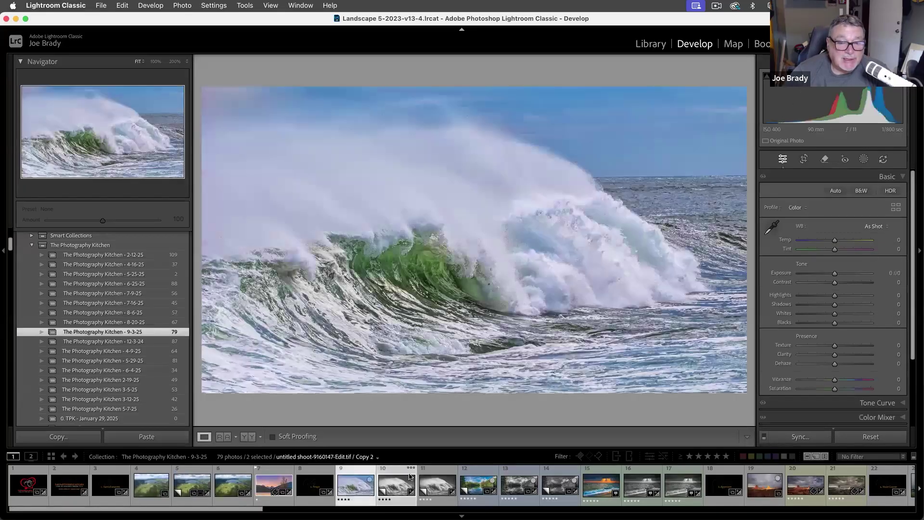
pyautogui.click(434, 488)
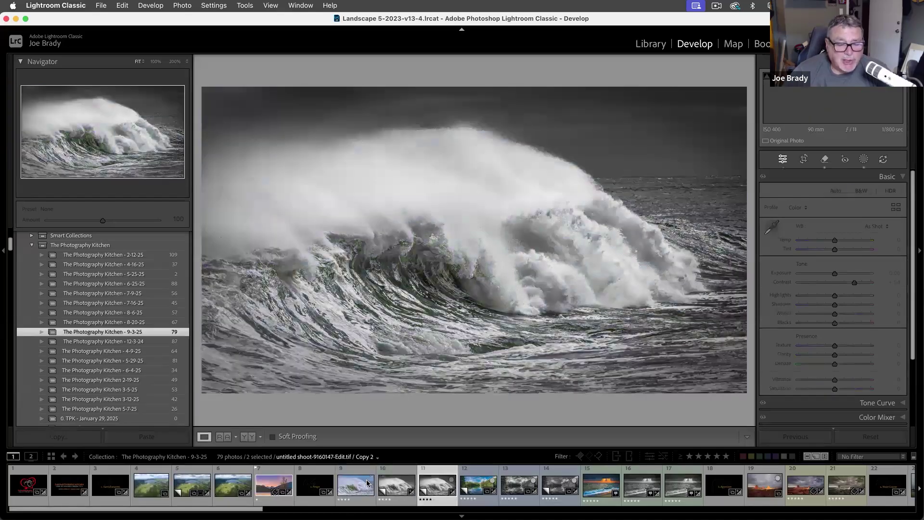
pyautogui.click(368, 482)
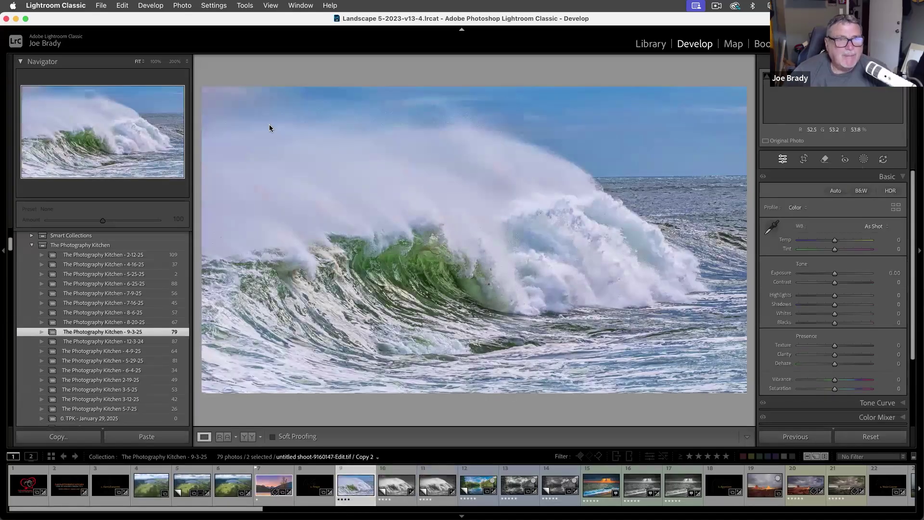
pyautogui.click(189, 7)
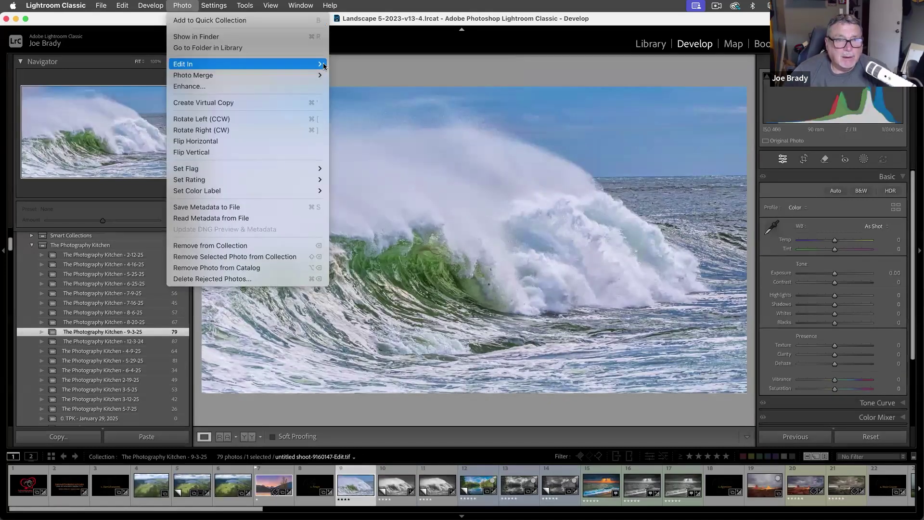
pyautogui.moveTo(324, 66)
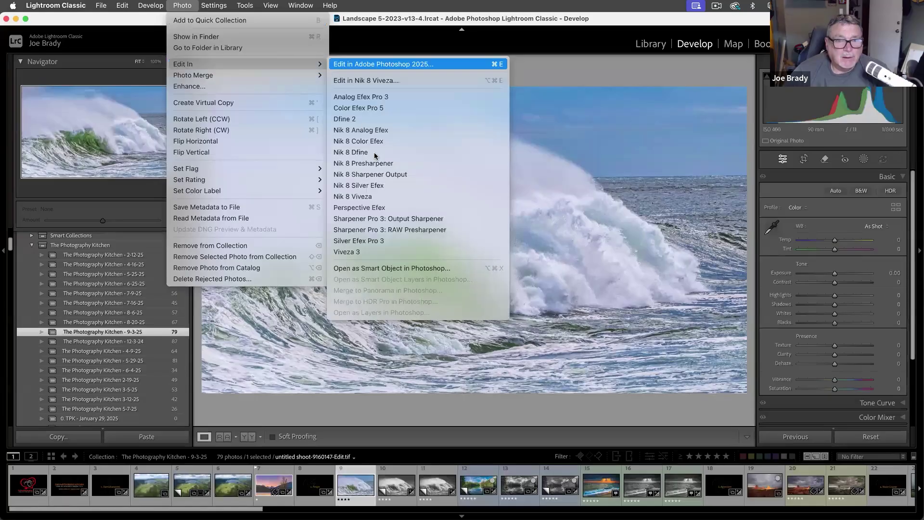
pyautogui.click(377, 186)
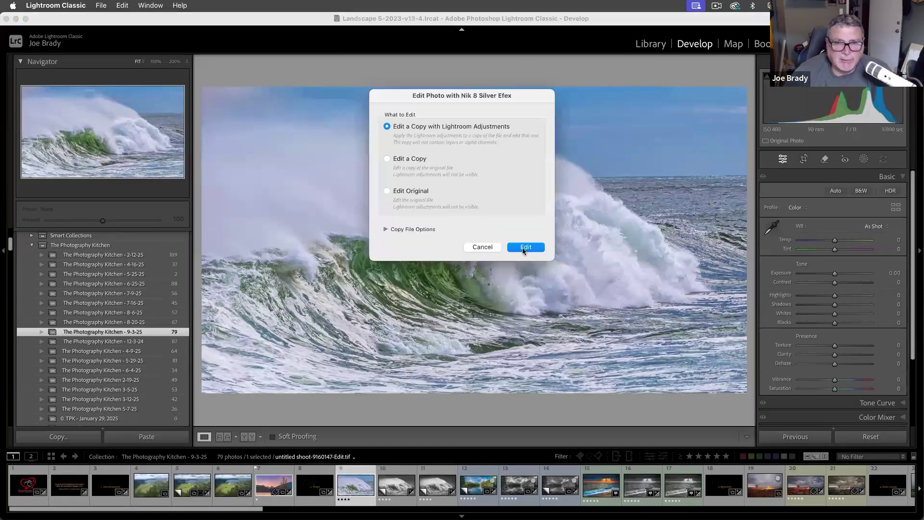
pyautogui.click(525, 247)
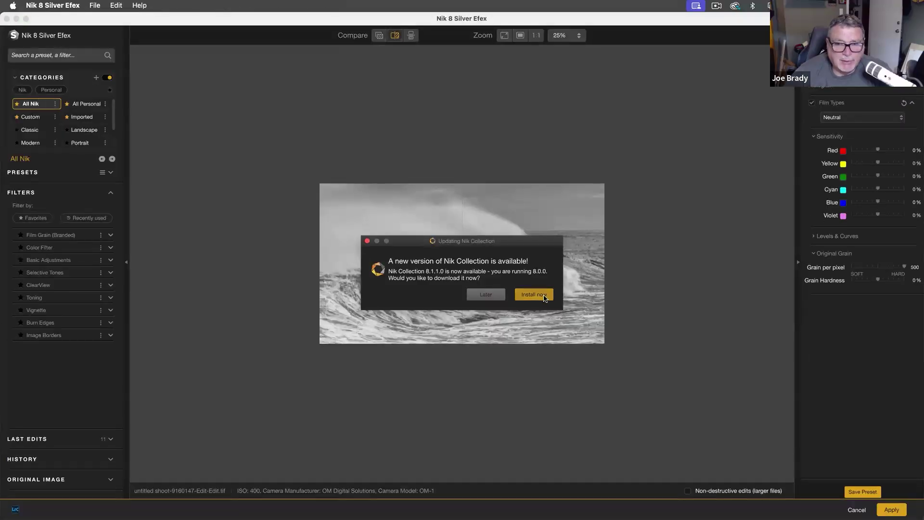
# - Postpone the Nik Collection update and view the photo at 50% zoom with the split-compare divider near its left edge
pyautogui.click(499, 297)
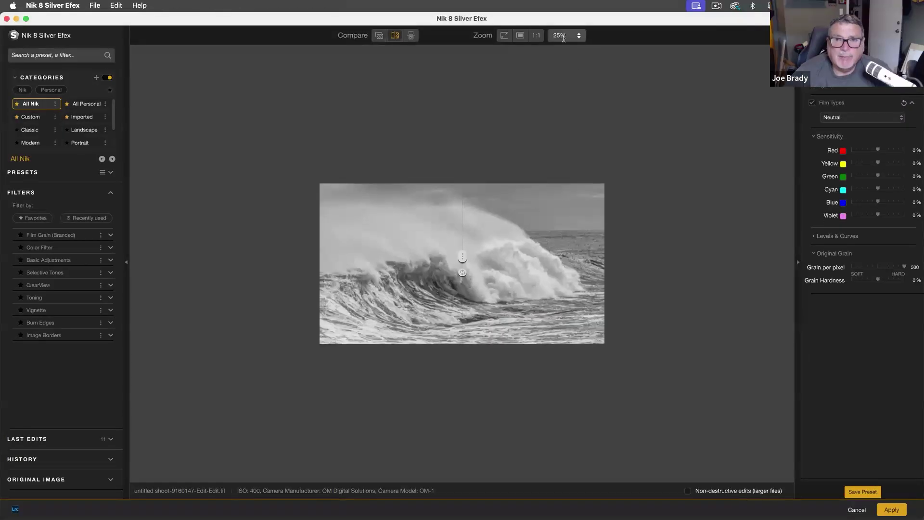
pyautogui.click(581, 38)
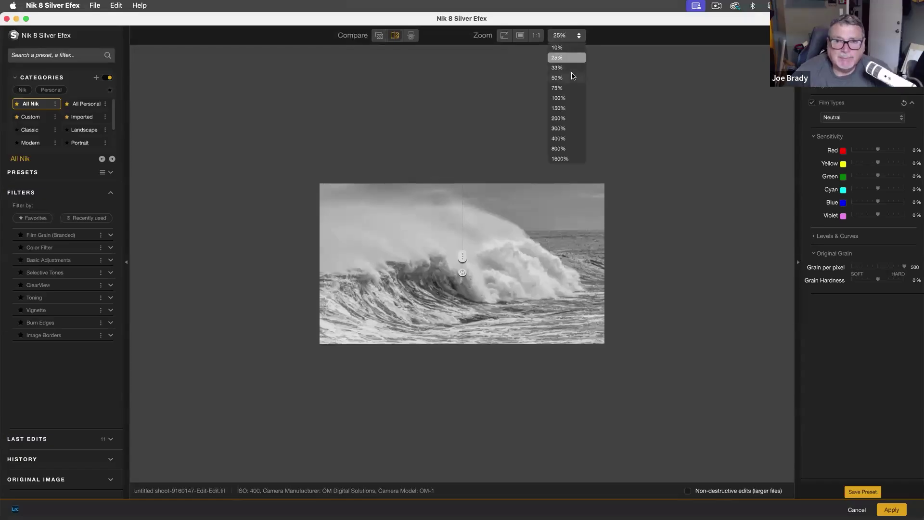
pyautogui.click(572, 77)
pyautogui.moveTo(461, 258); pyautogui.dragTo(177, 245)
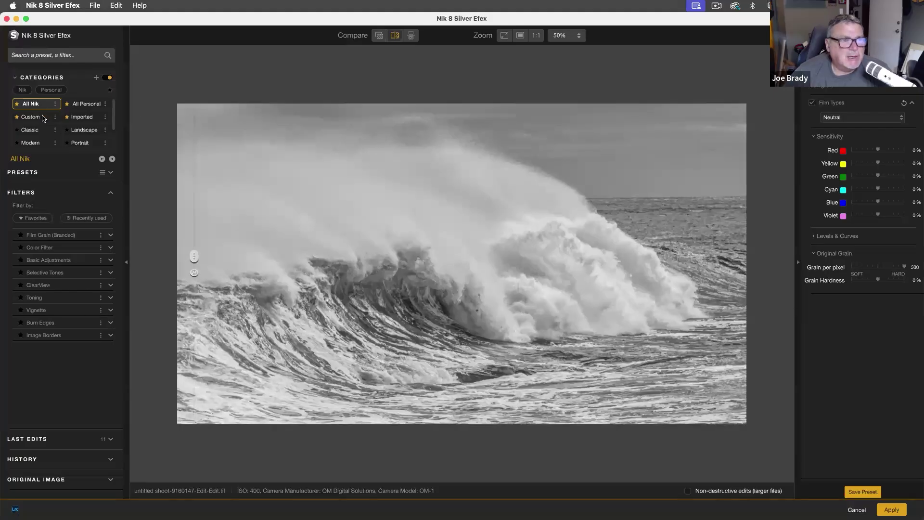
# - Browse the All Nik presets and try 006 High Structure (smooth) on the wave photo
pyautogui.click(111, 174)
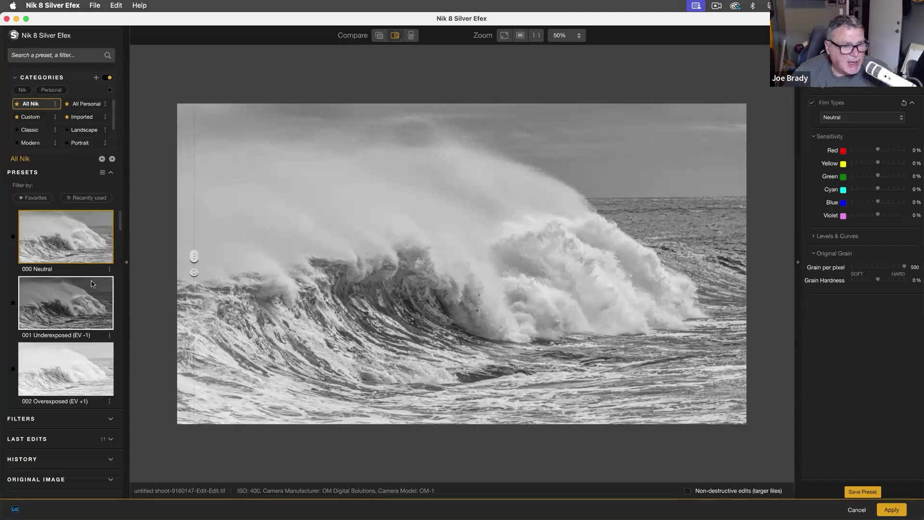
pyautogui.scroll(-5, 91, 284)
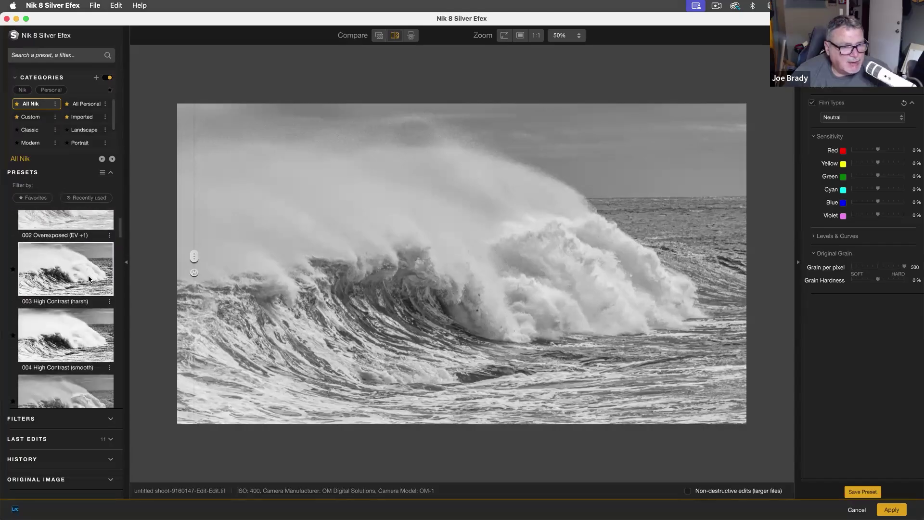
pyautogui.scroll(-6, 86, 273)
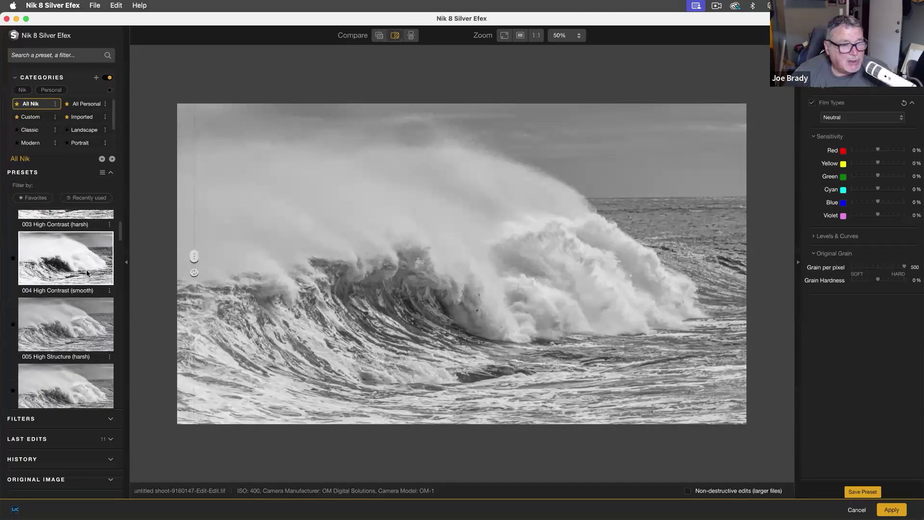
pyautogui.scroll(-3, 86, 273)
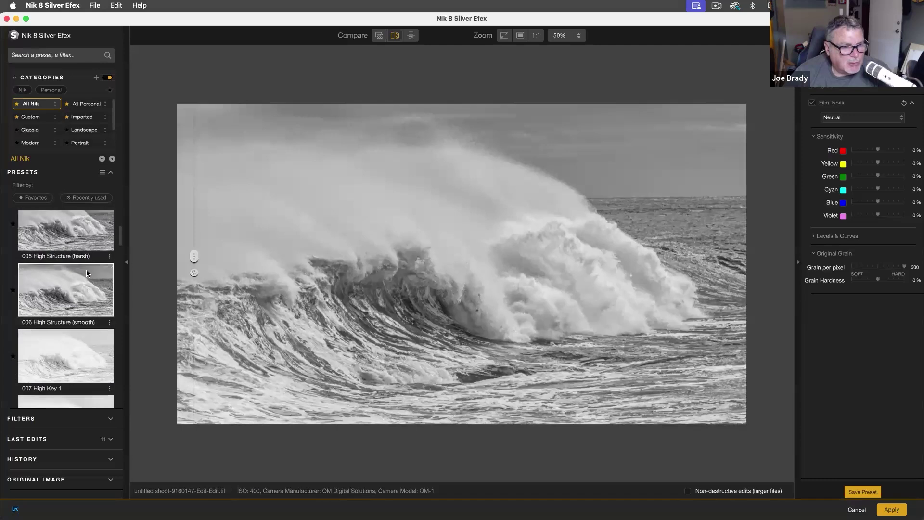
pyautogui.click(79, 299)
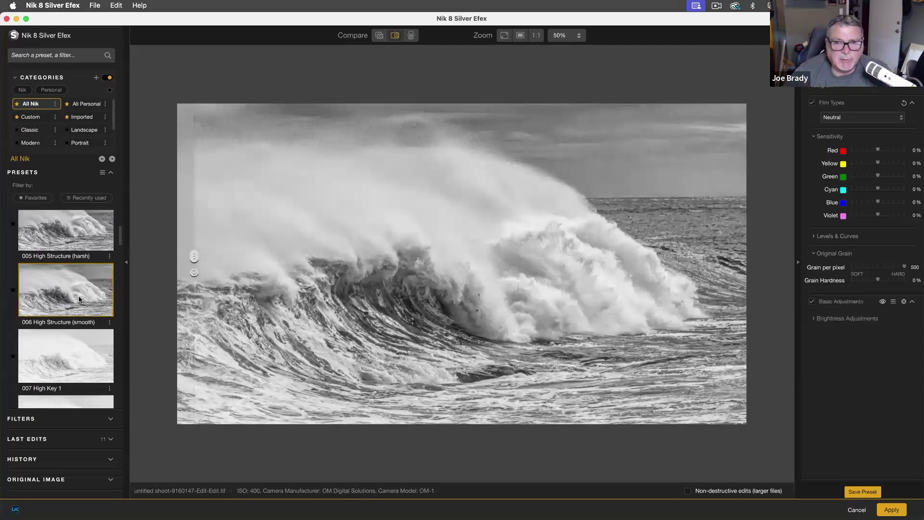
# - Try the 009 Low Key 1 and 013 Grad ND (EV -1) presets on the wave photo
pyautogui.scroll(-7, 80, 299)
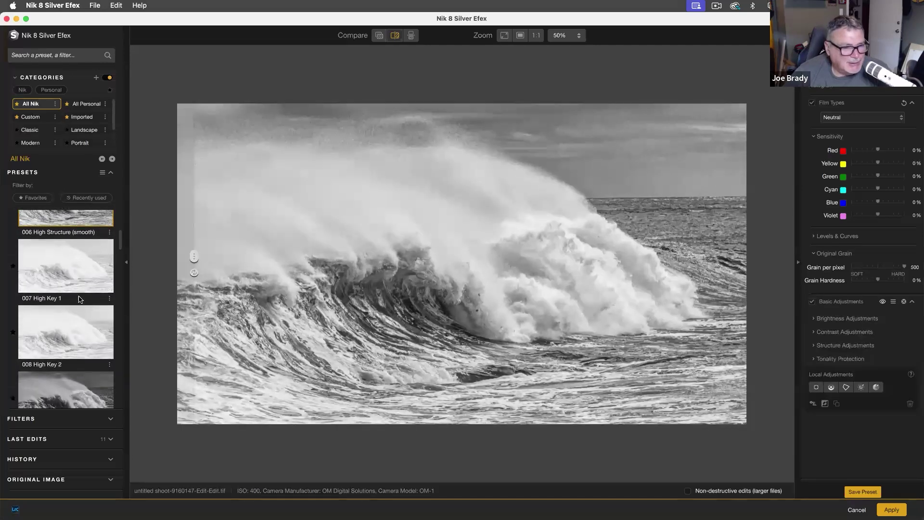
pyautogui.click(85, 317)
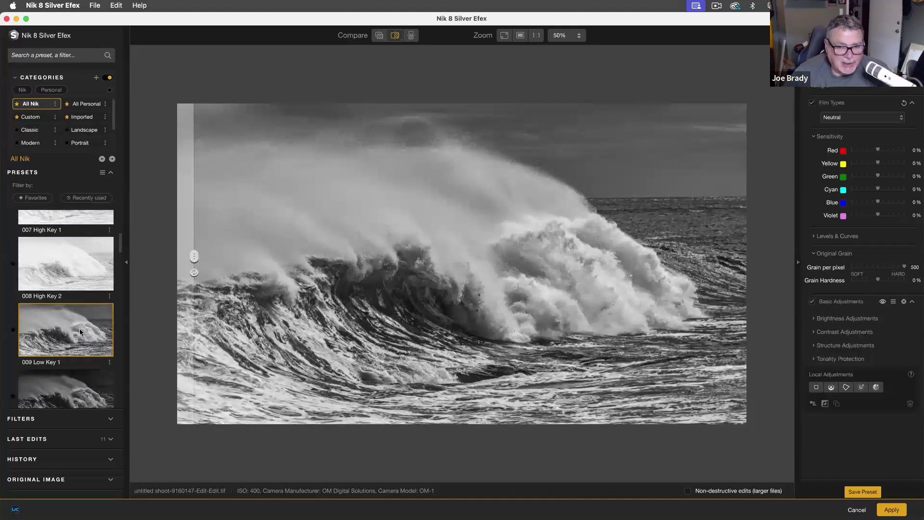
pyautogui.scroll(-5, 90, 346)
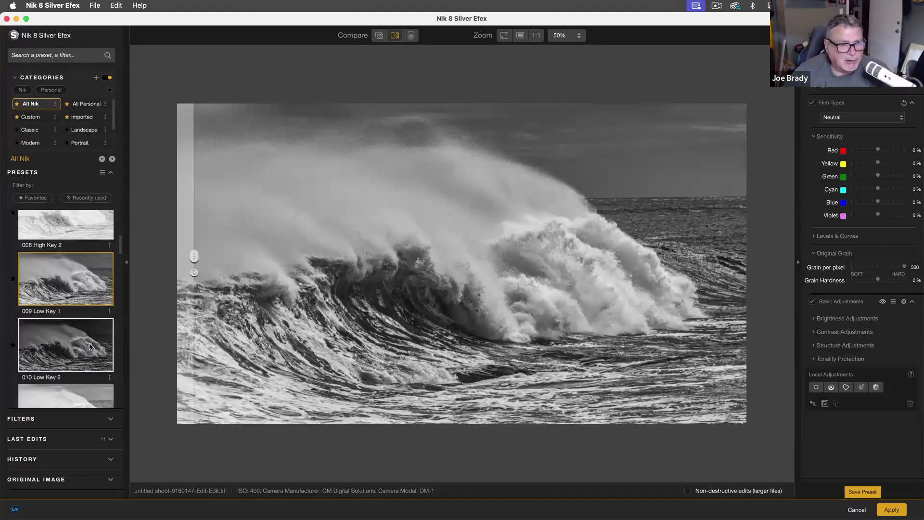
pyautogui.scroll(-3, 90, 345)
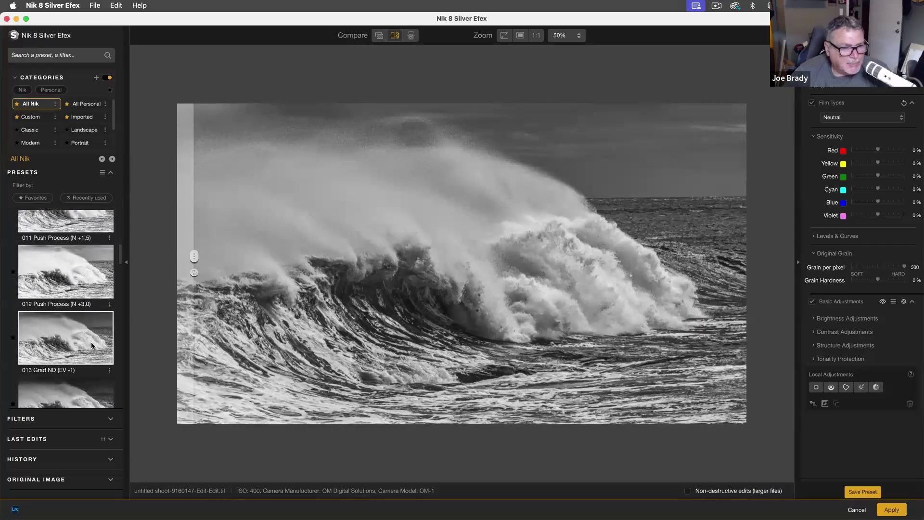
pyautogui.click(91, 344)
# - Try the 015 Full Dynamic (harsh) preset on the wave photo
pyautogui.scroll(-5, 92, 345)
pyautogui.scroll(-3, 91, 342)
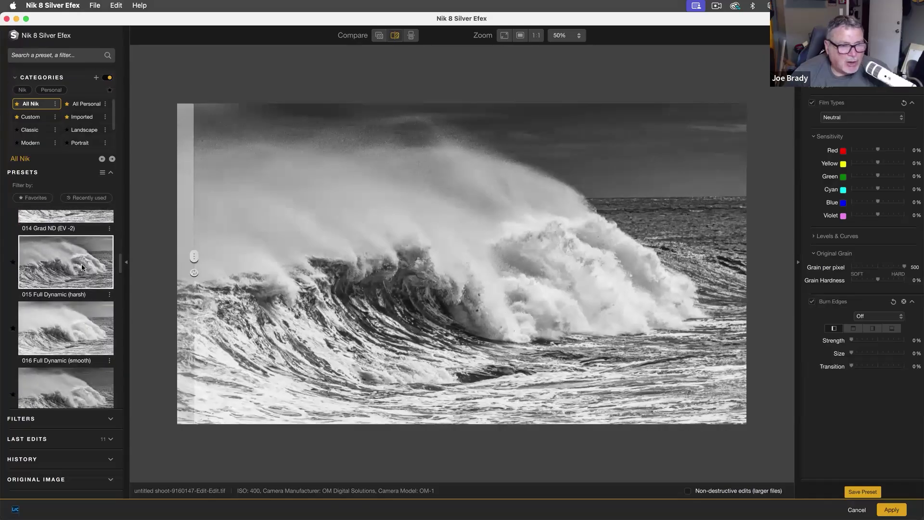
pyautogui.click(82, 264)
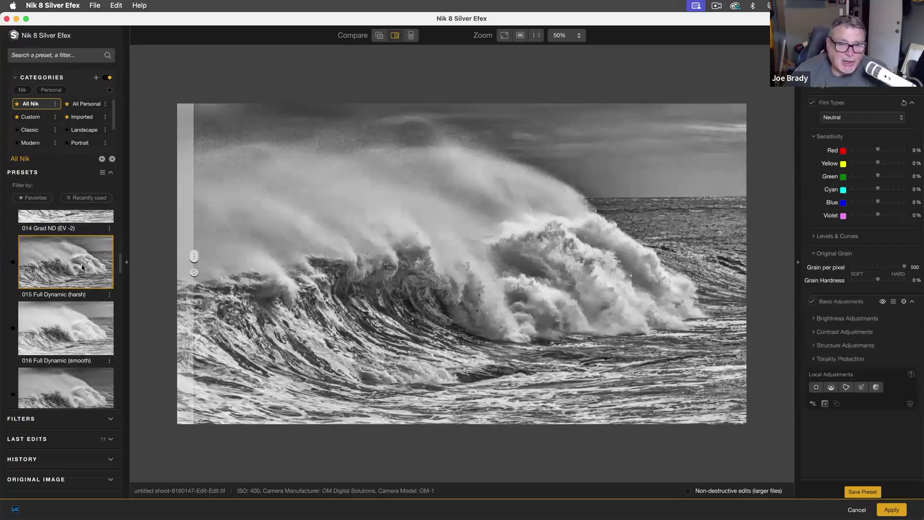
# - Look further through the presets and try 023 Wet Rocks on the wave photo
pyautogui.scroll(-5, 90, 301)
pyautogui.scroll(-8, 90, 301)
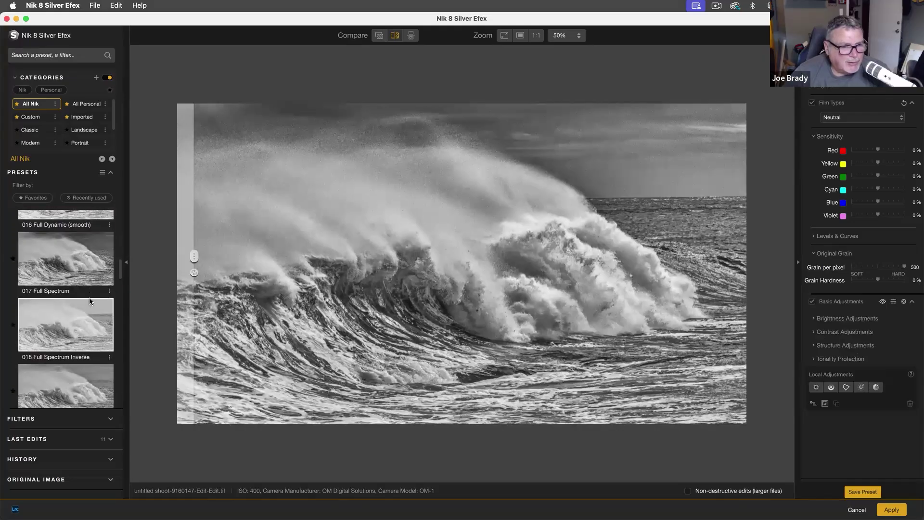
pyautogui.scroll(-10, 89, 302)
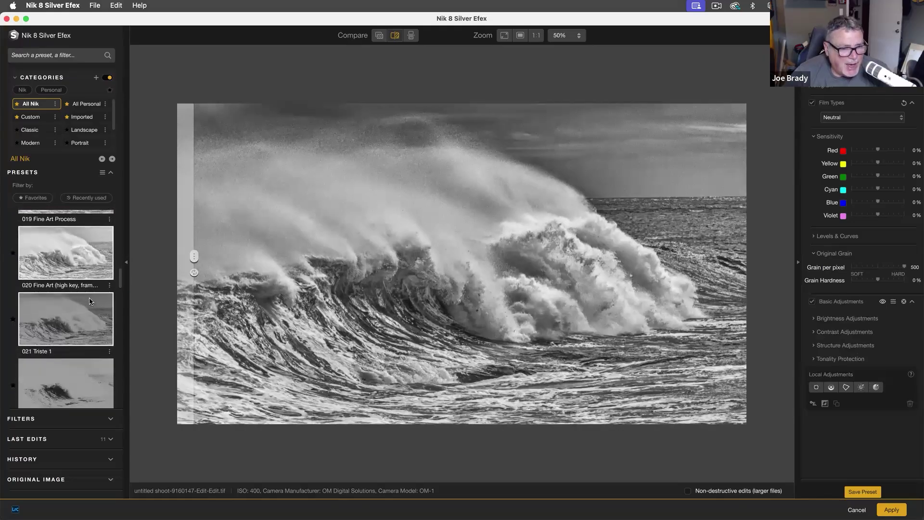
pyautogui.scroll(-2, 89, 302)
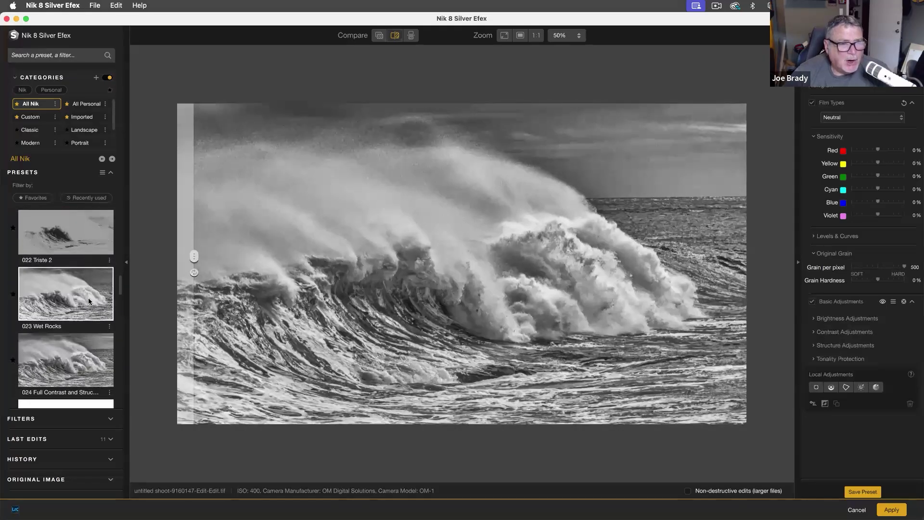
pyautogui.click(76, 297)
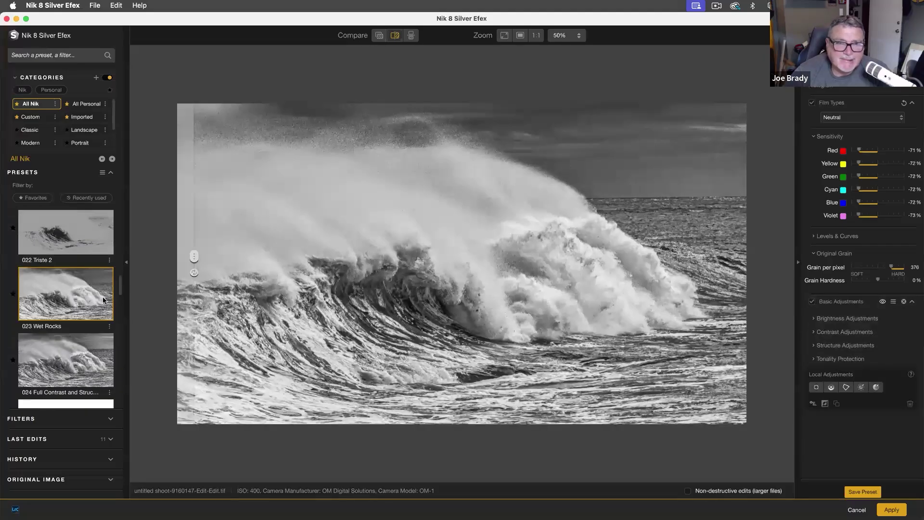
# - Go back through the presets and try 014 Grad ND (EV -2) on the wave photo
pyautogui.scroll(10, 65, 297)
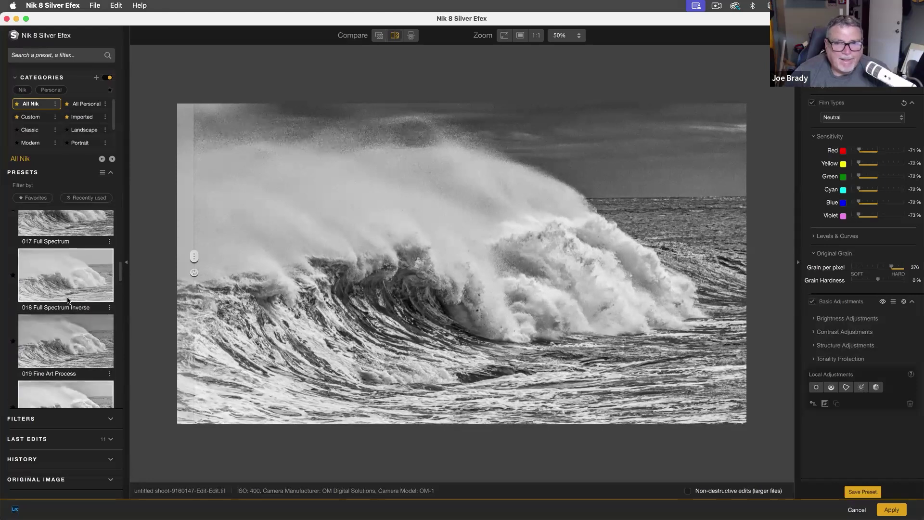
pyautogui.scroll(6, 69, 300)
pyautogui.scroll(4, 74, 302)
pyautogui.scroll(2, 75, 302)
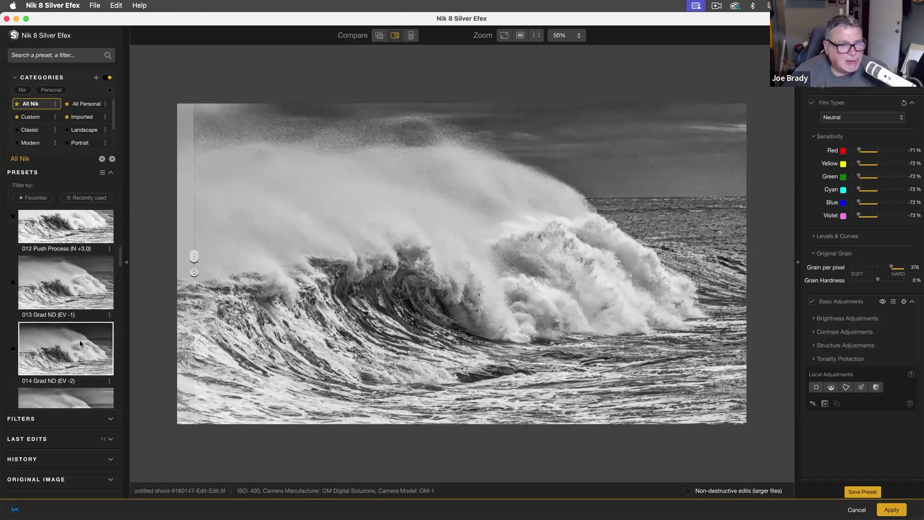
pyautogui.click(87, 365)
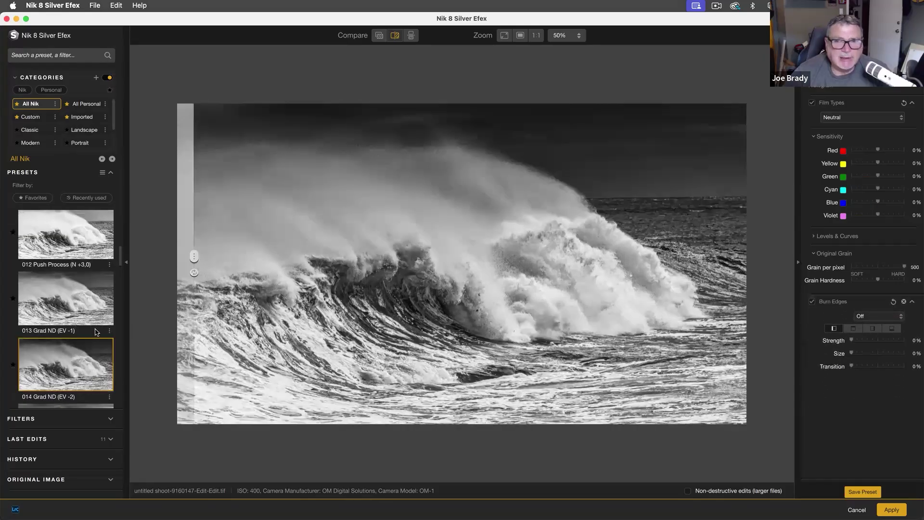
# - Apply the 009 Low Key 1 preset and move the split-compare divider fully to the photo's left edge
pyautogui.scroll(5, 94, 332)
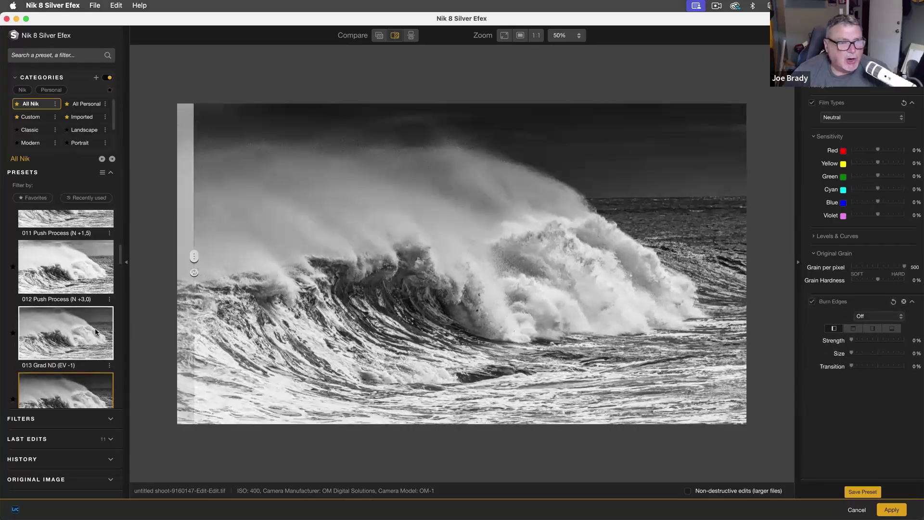
pyautogui.scroll(3, 95, 331)
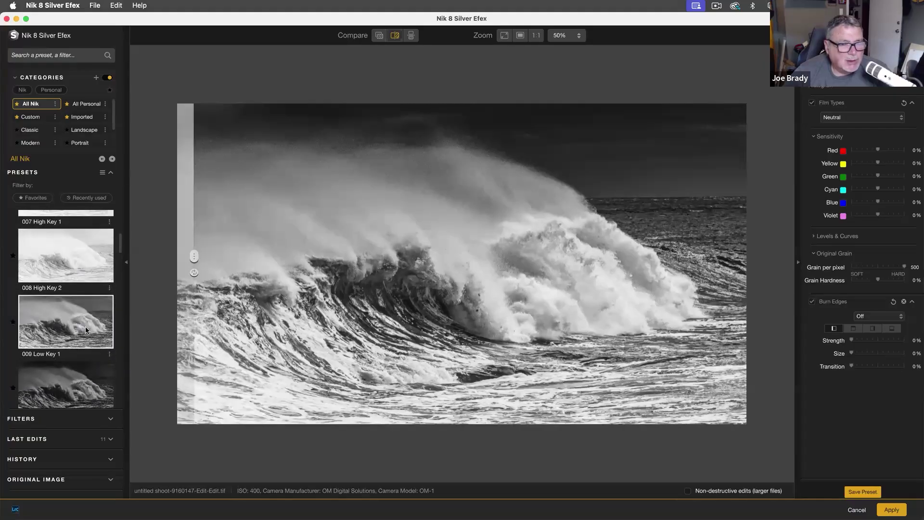
pyautogui.click(86, 329)
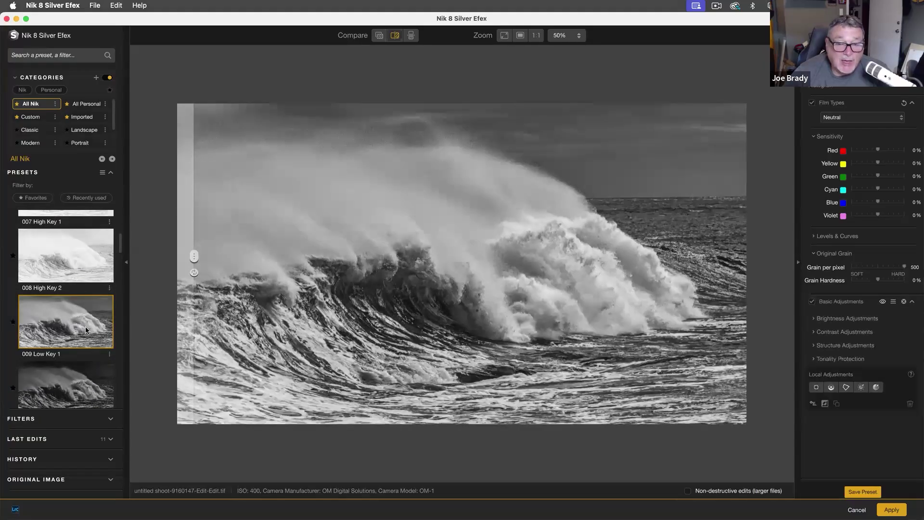
pyautogui.scroll(3, 86, 330)
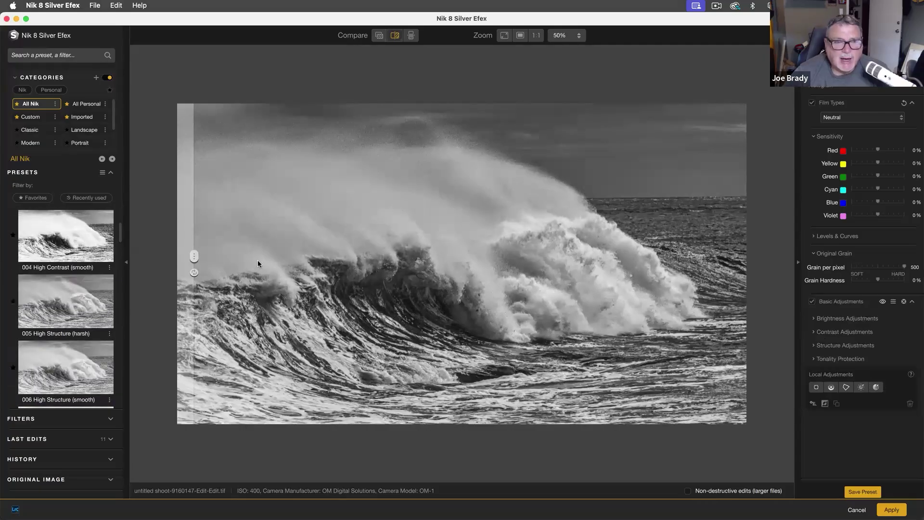
pyautogui.moveTo(195, 257); pyautogui.dragTo(147, 281)
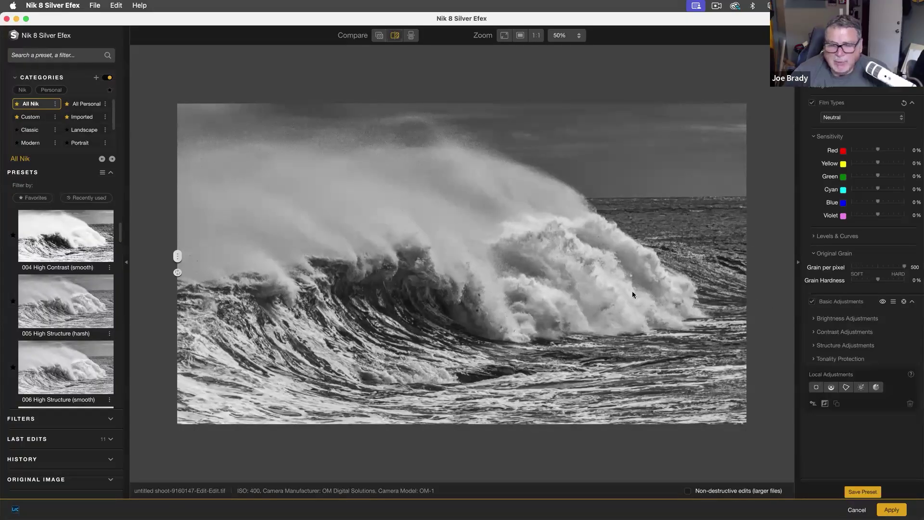
pyautogui.scroll(-5, 60, 294)
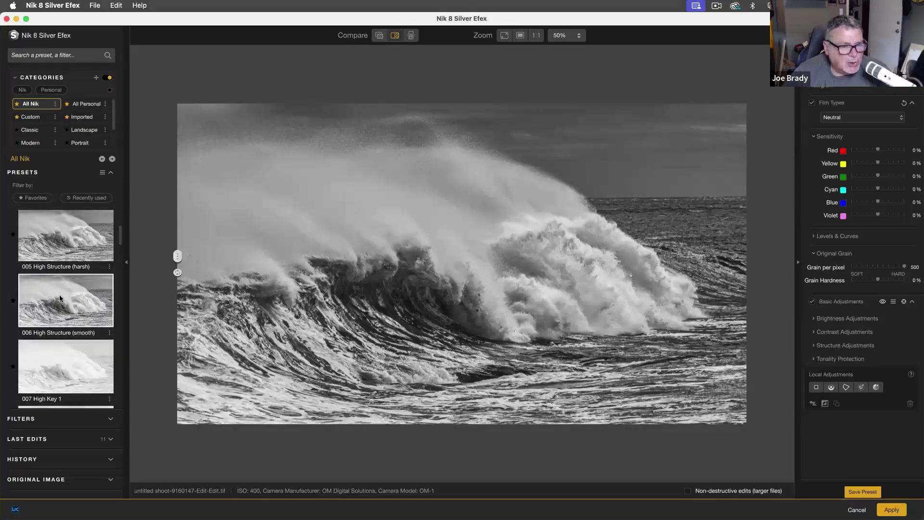
# - Set Brightness to -7% and Dynamic Brightness to 4% in the Basic Adjustments filter
pyautogui.click(109, 421)
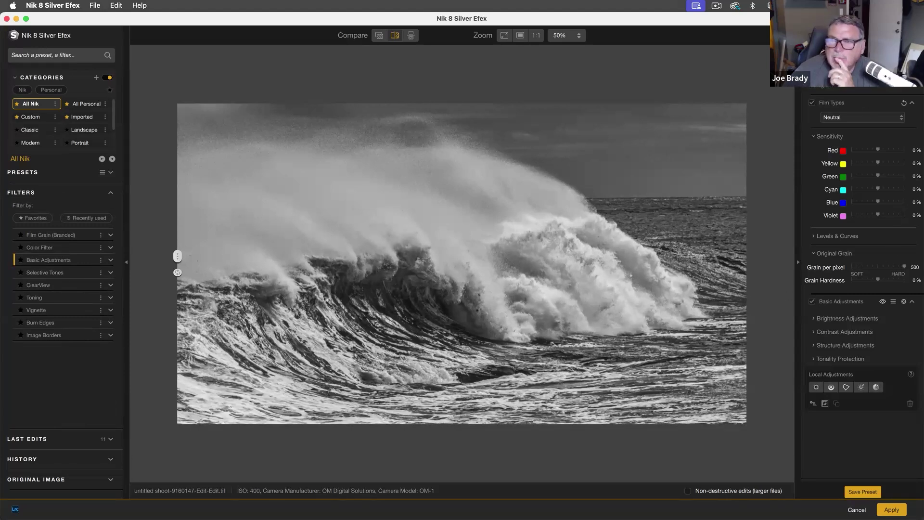
pyautogui.scroll(3, 862, 270)
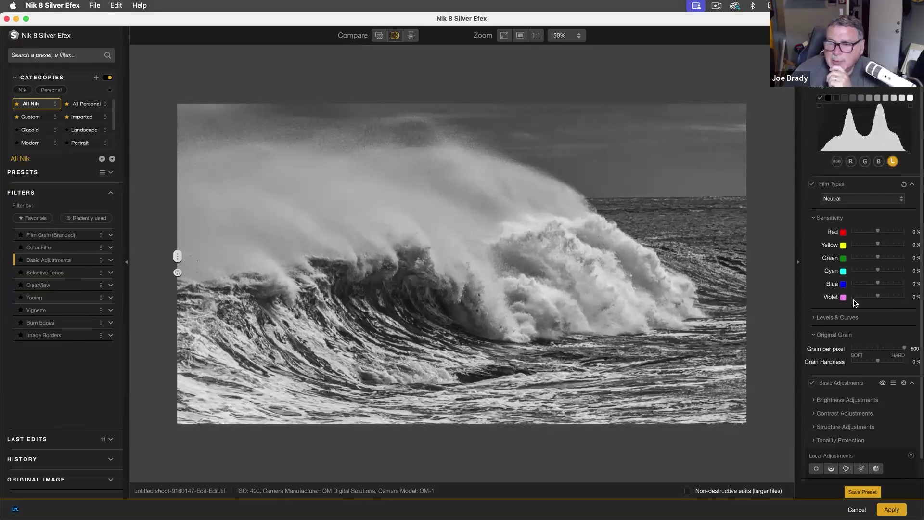
pyautogui.click(858, 401)
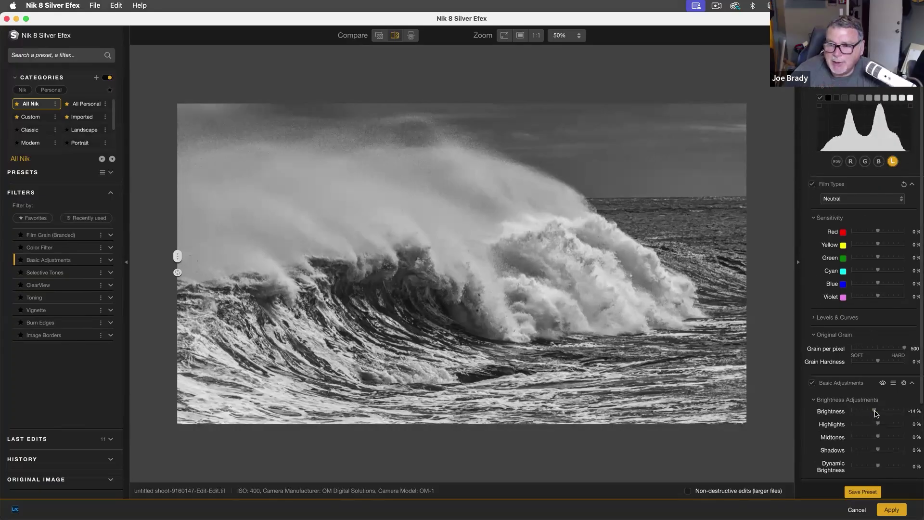
pyautogui.moveTo(875, 413); pyautogui.dragTo(876, 413)
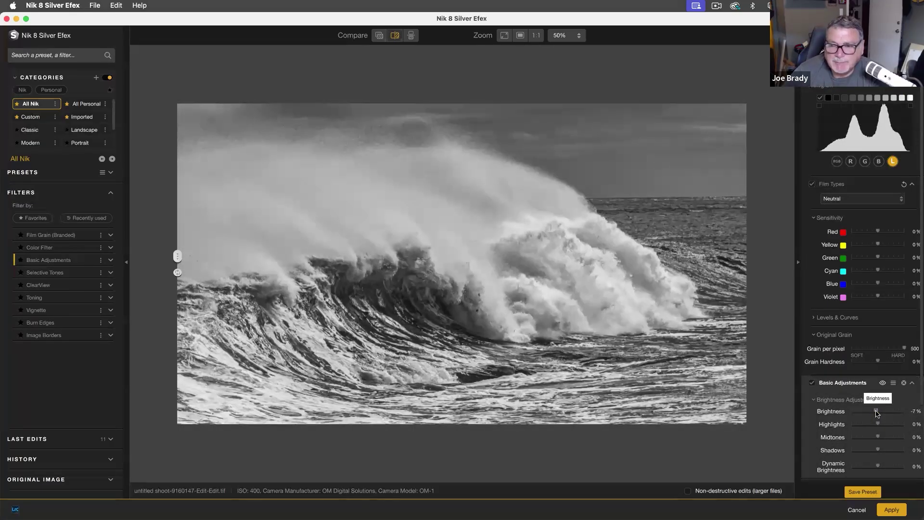
pyautogui.scroll(-3, 878, 424)
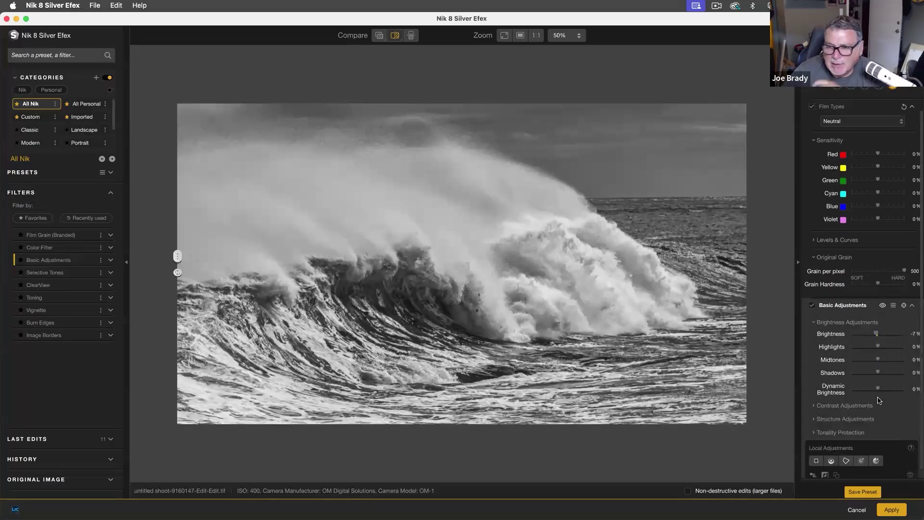
pyautogui.moveTo(877, 387); pyautogui.dragTo(879, 388)
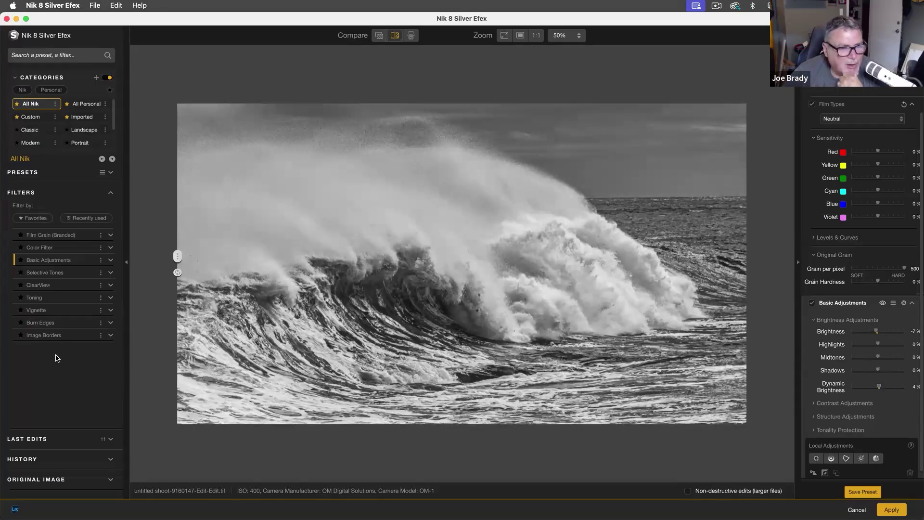
# - Add the Selective Tones and Toning filters to the wave photo's edit
pyautogui.click(30, 274)
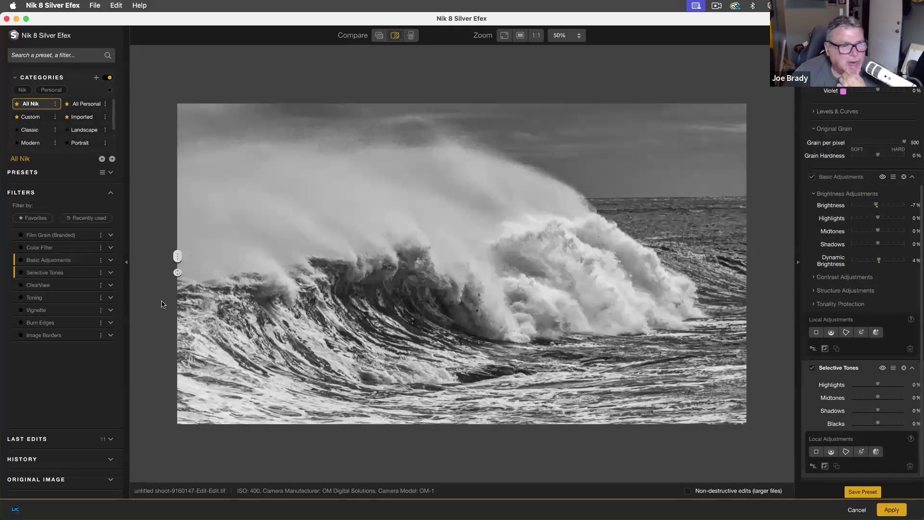
pyautogui.click(51, 298)
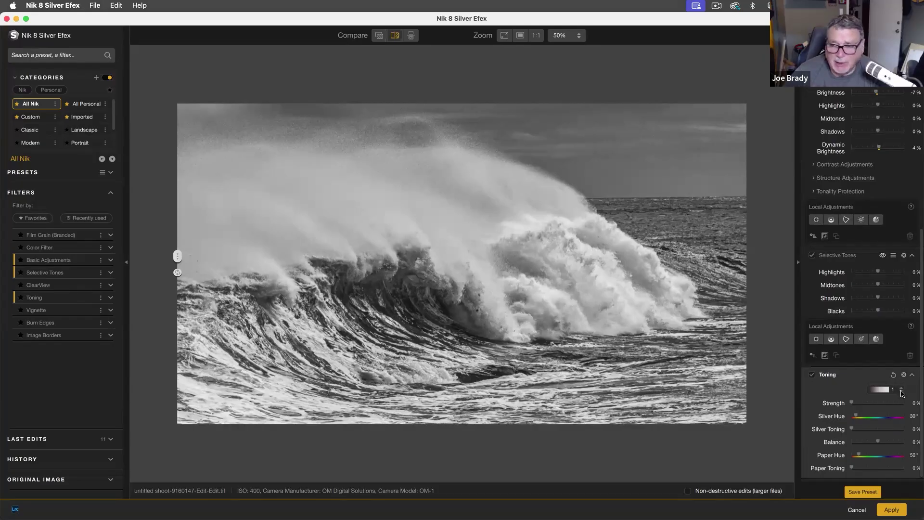
# - Apply Selenium toning preset 4 in the Toning filter and lower its Strength to 18%
pyautogui.click(901, 391)
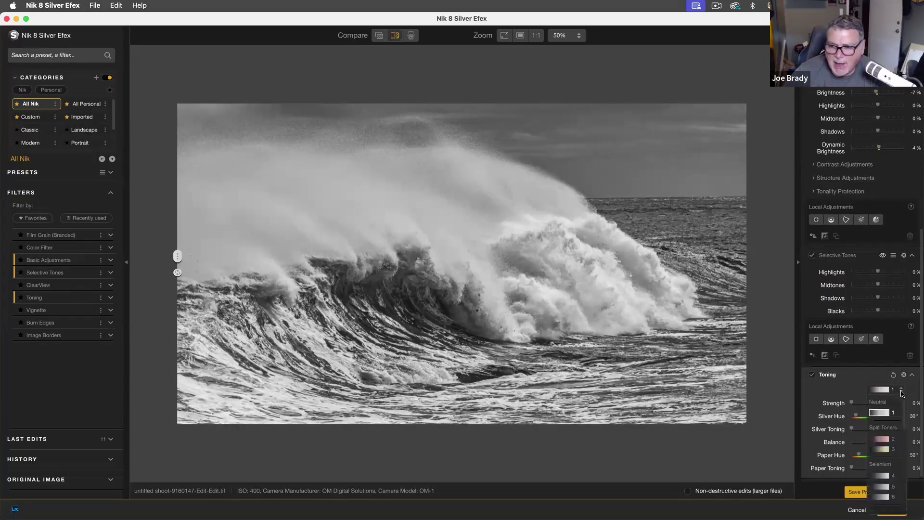
pyautogui.scroll(-2, 891, 457)
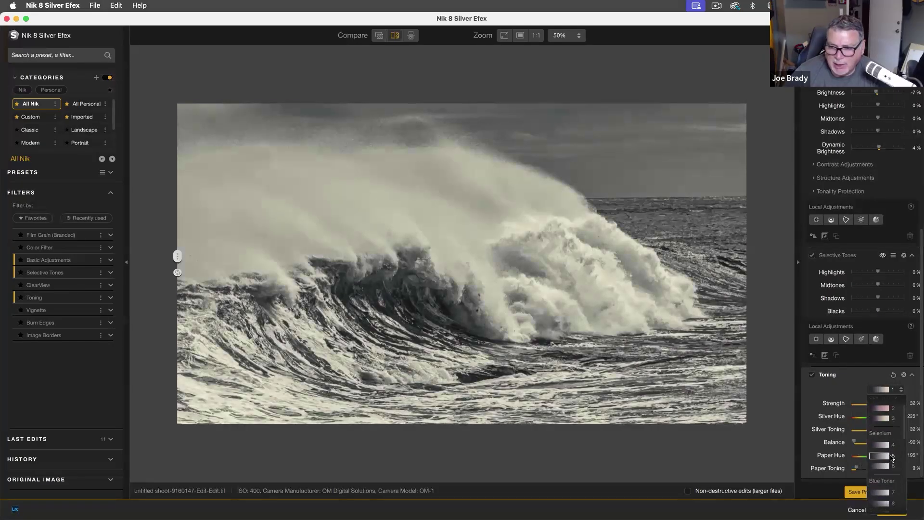
pyautogui.scroll(-1, 888, 448)
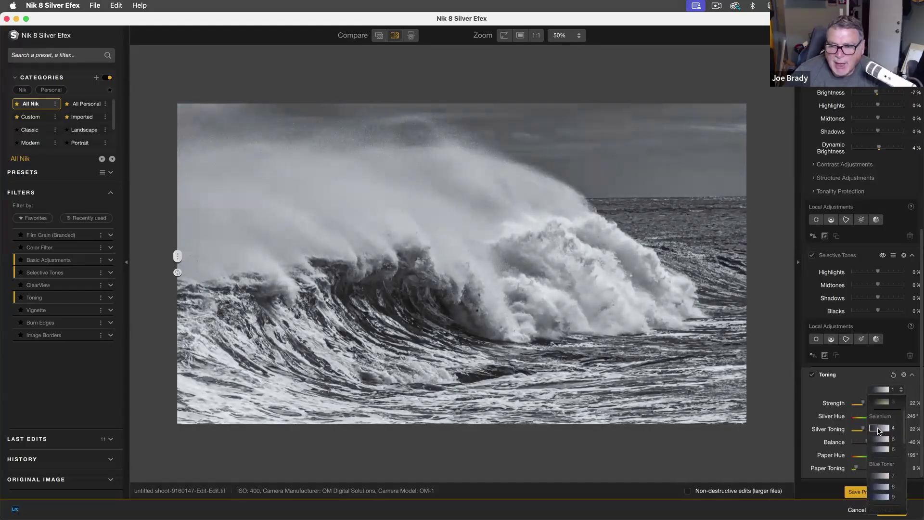
pyautogui.click(879, 429)
pyautogui.moveTo(865, 404); pyautogui.dragTo(867, 406)
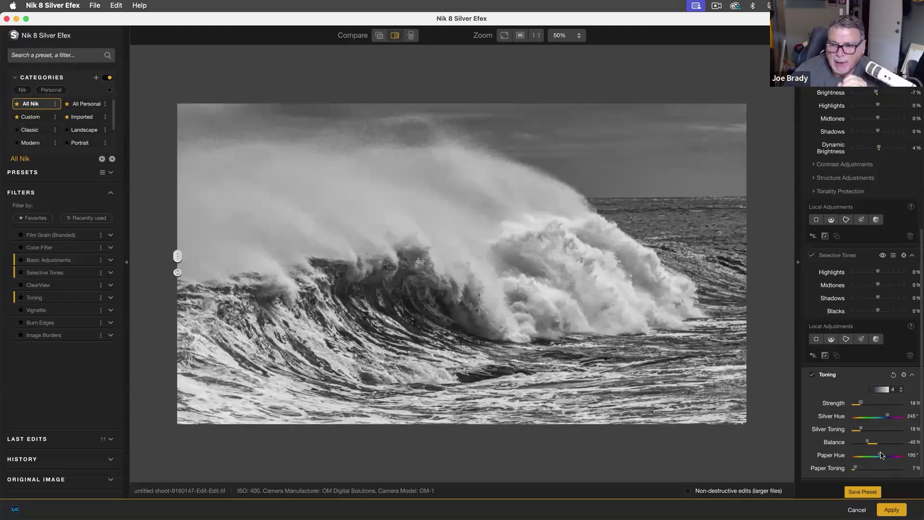
# - Set Paper Hue to 99° and Paper Toning to 0%, and apply the edit to return to Lightroom Classic
pyautogui.moveTo(882, 456)
pyautogui.mouseDown()
pyautogui.moveTo(865, 457)
pyautogui.moveTo(897, 456)
pyautogui.moveTo(867, 456)
pyautogui.mouseUp()
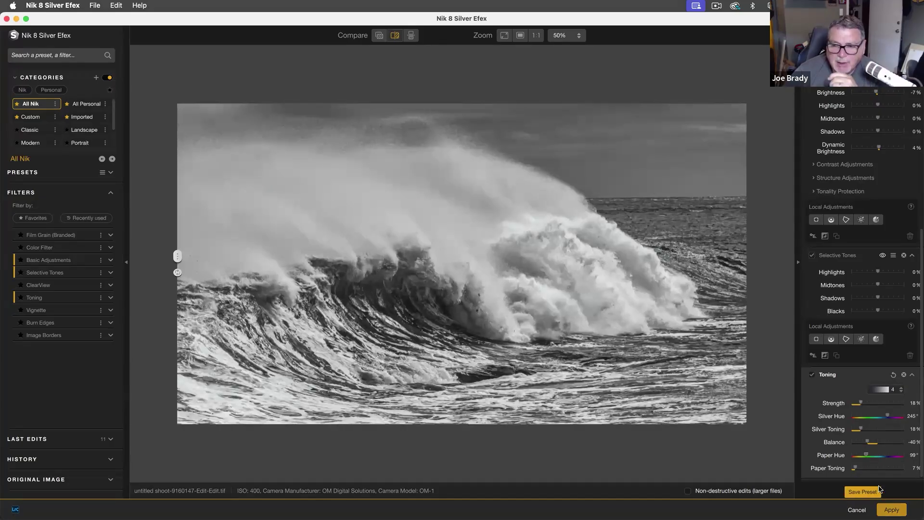
pyautogui.moveTo(856, 470)
pyautogui.mouseDown()
pyautogui.moveTo(876, 469)
pyautogui.moveTo(846, 470)
pyautogui.mouseUp()
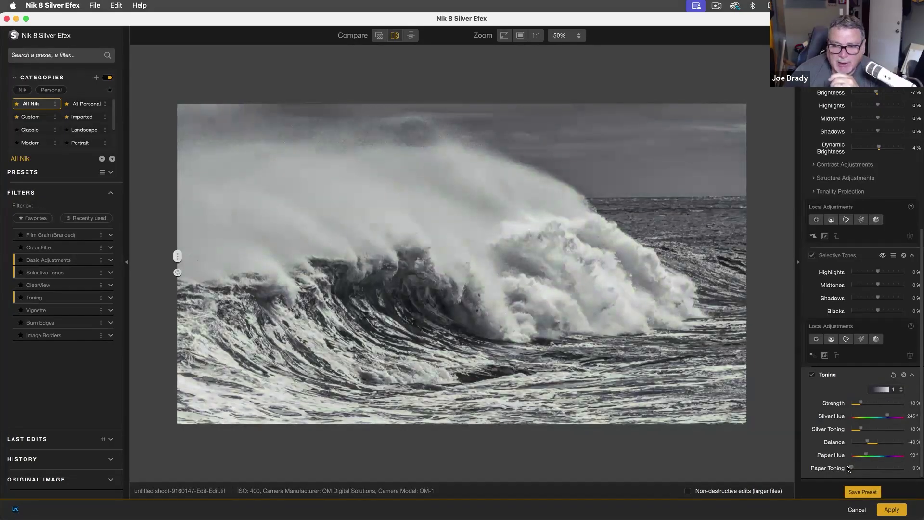
pyautogui.click(892, 509)
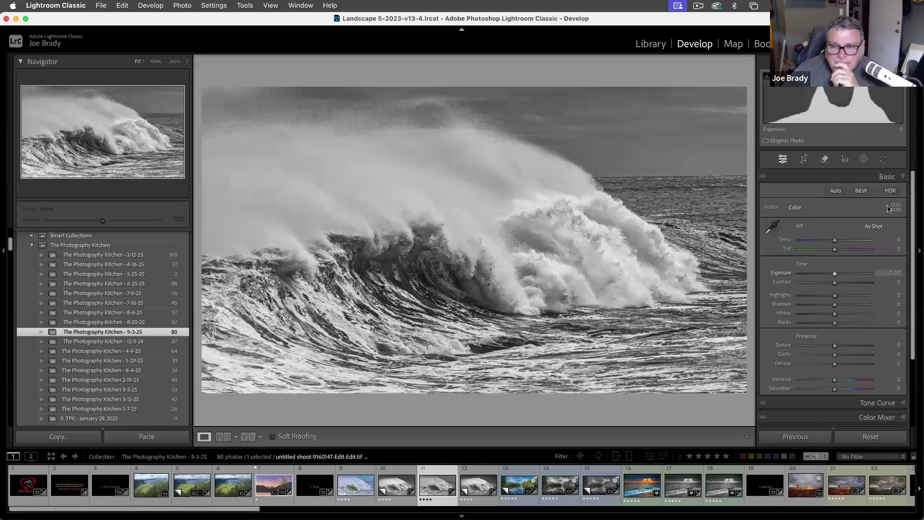
# - Mask the sky of the Silver Efex wave photo, set the mask's Exposure to -0.60 and close masking
pyautogui.click(865, 161)
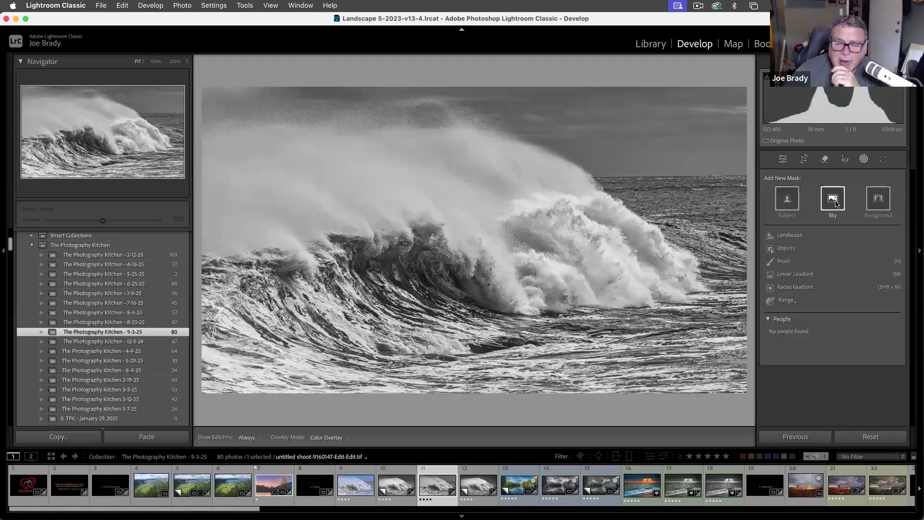
pyautogui.click(833, 200)
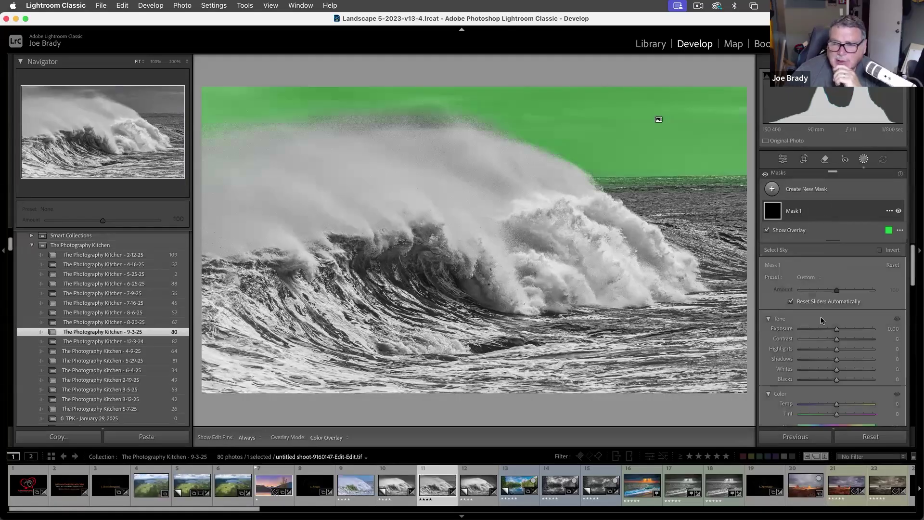
pyautogui.moveTo(836, 331); pyautogui.dragTo(832, 332)
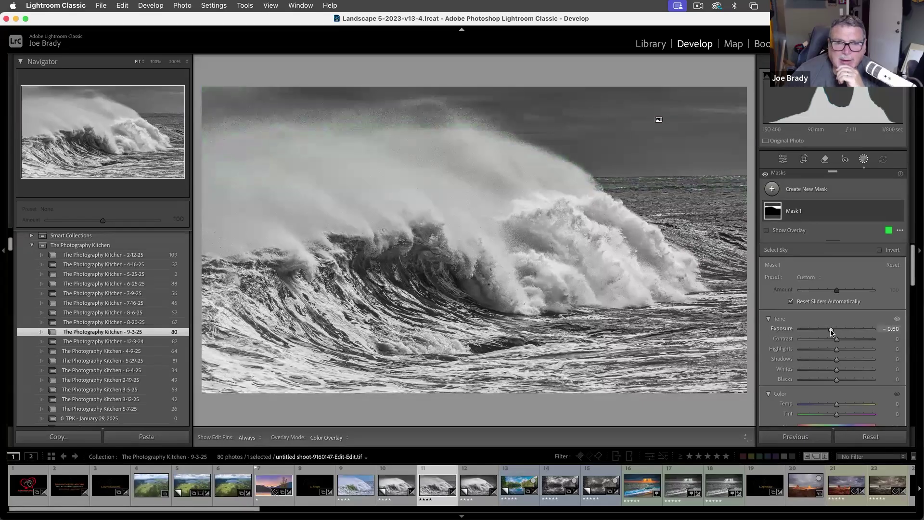
pyautogui.click(907, 417)
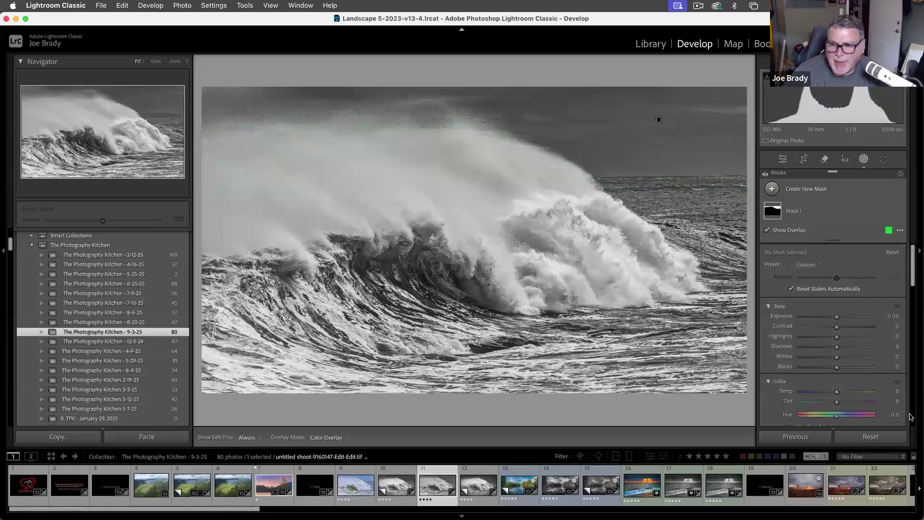
pyautogui.hotkey('shift', 'w')
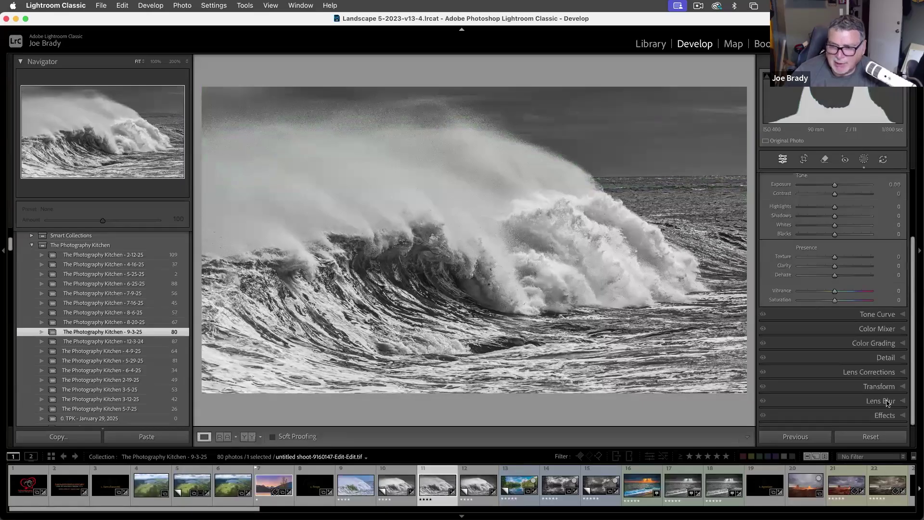
# - Add a Post-Crop Vignette to the wave photo with Amount -20
pyautogui.click(885, 414)
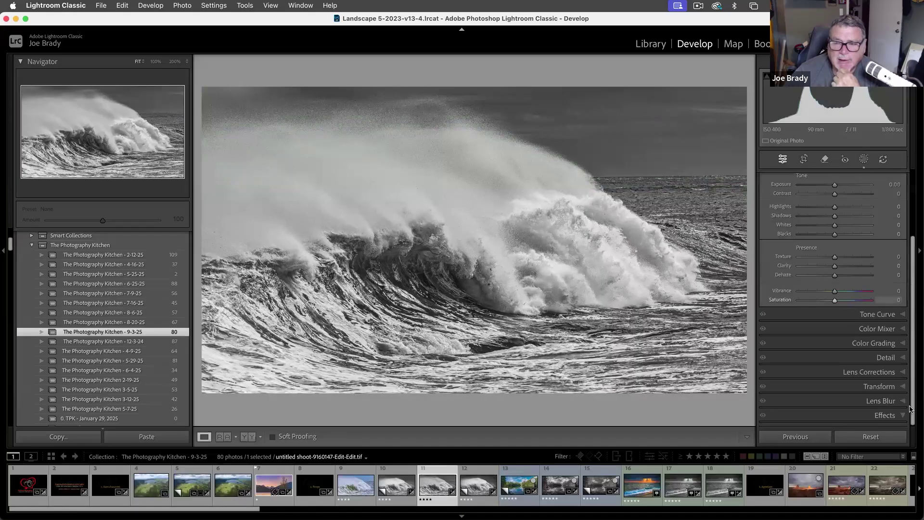
pyautogui.press('super+1')
pyautogui.click(891, 293)
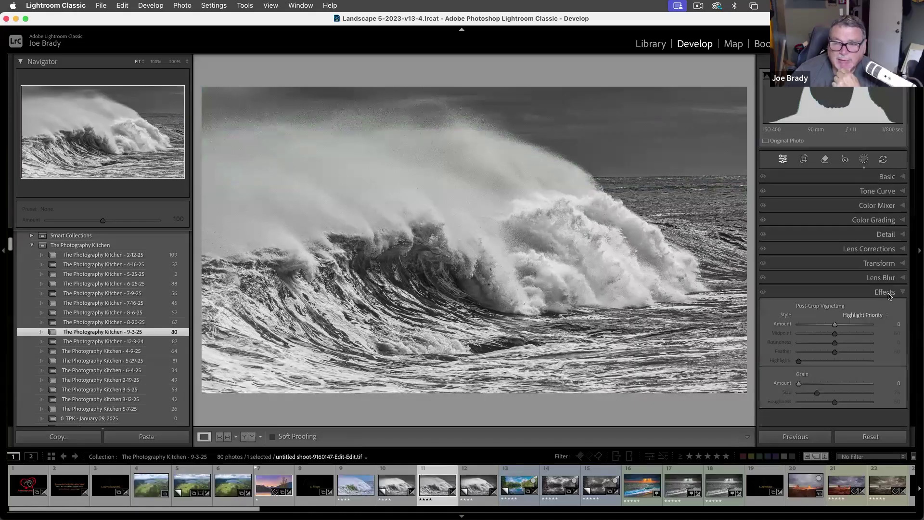
pyautogui.moveTo(835, 328); pyautogui.dragTo(827, 327)
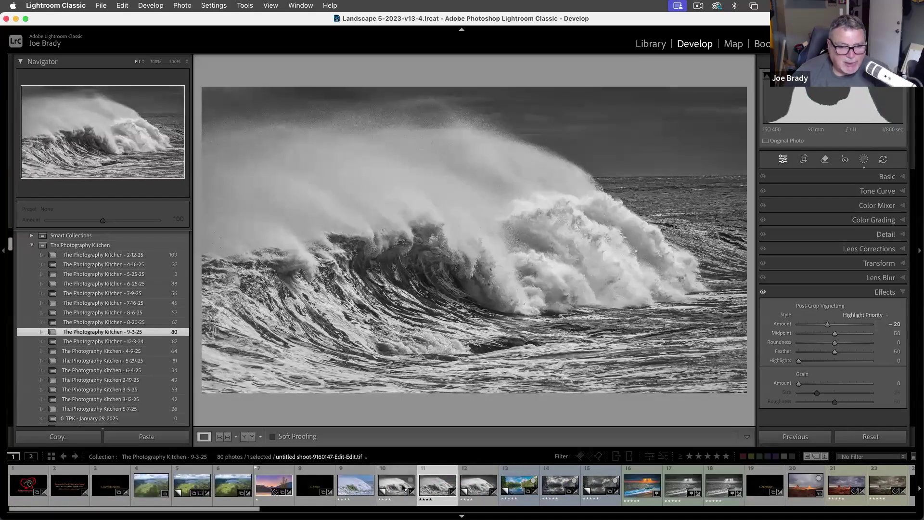
# - Select the colour wave photo and its three black-and-white versions and compare them full screen, flipping back and forth between them
pyautogui.click(358, 487)
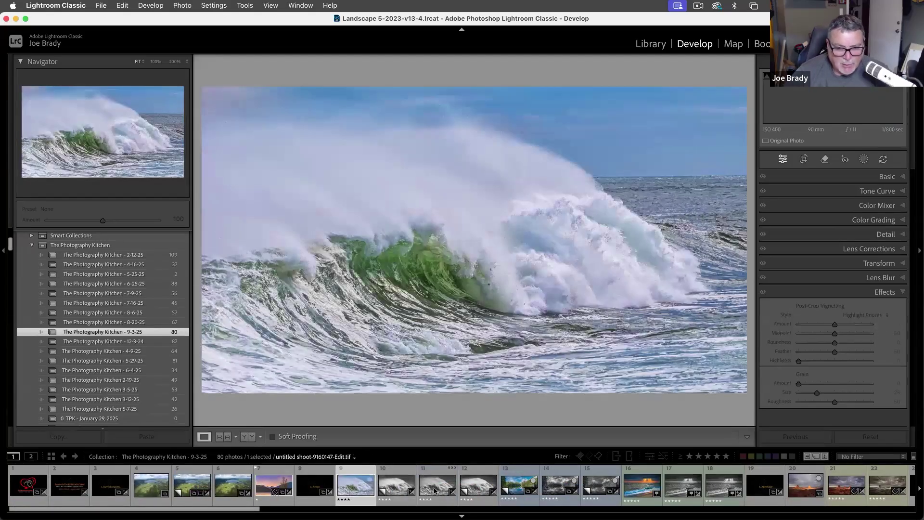
pyautogui.keyDown('shift'); pyautogui.click(470, 486); pyautogui.keyUp('shift')
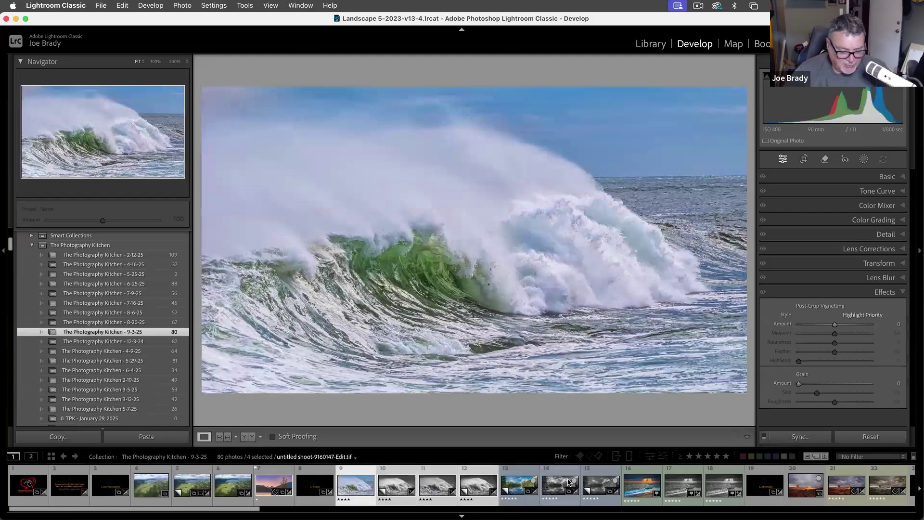
pyautogui.press('f')
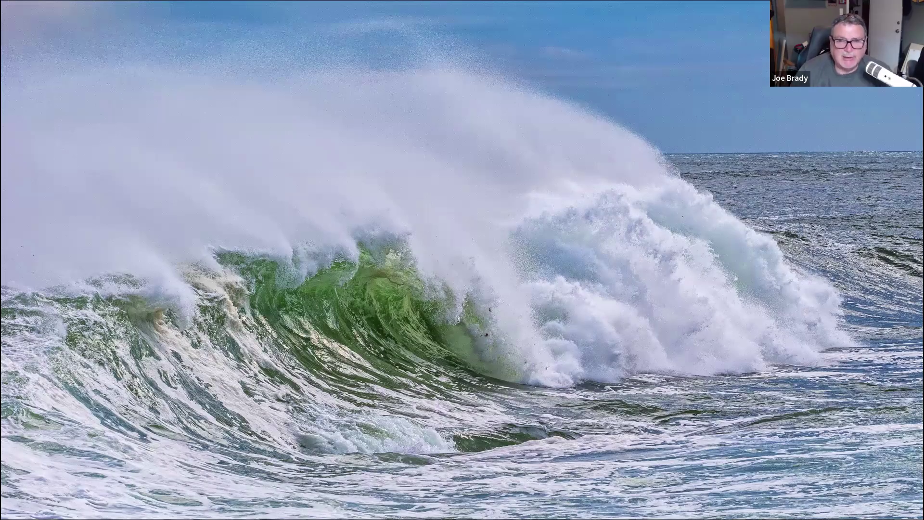
pyautogui.press('Right')
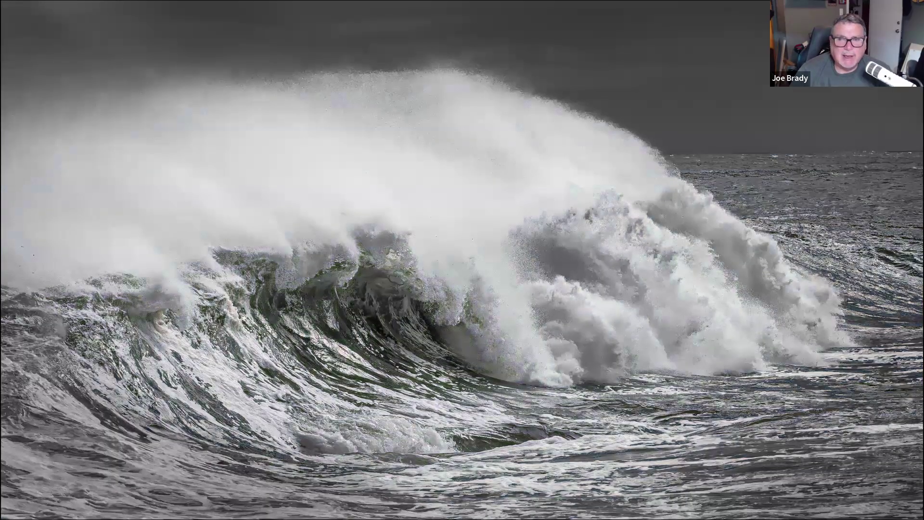
pyautogui.press('Right')
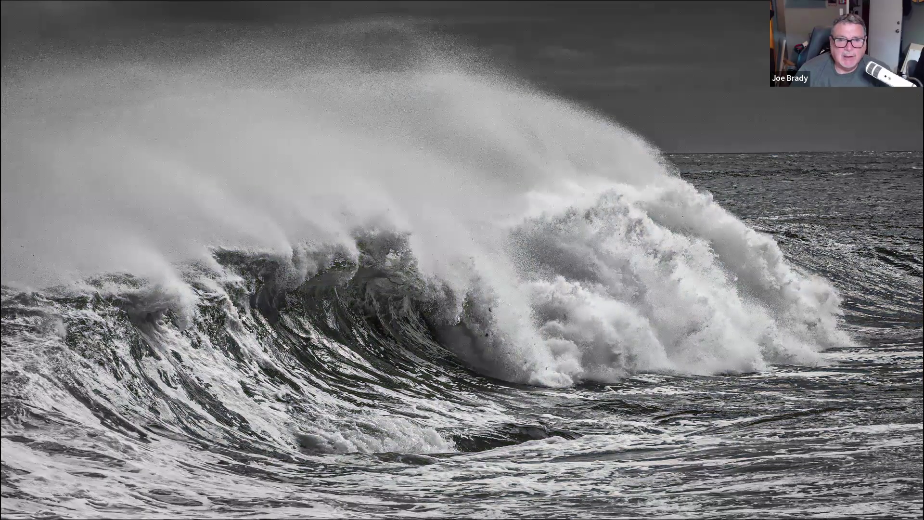
pyautogui.press('Right')
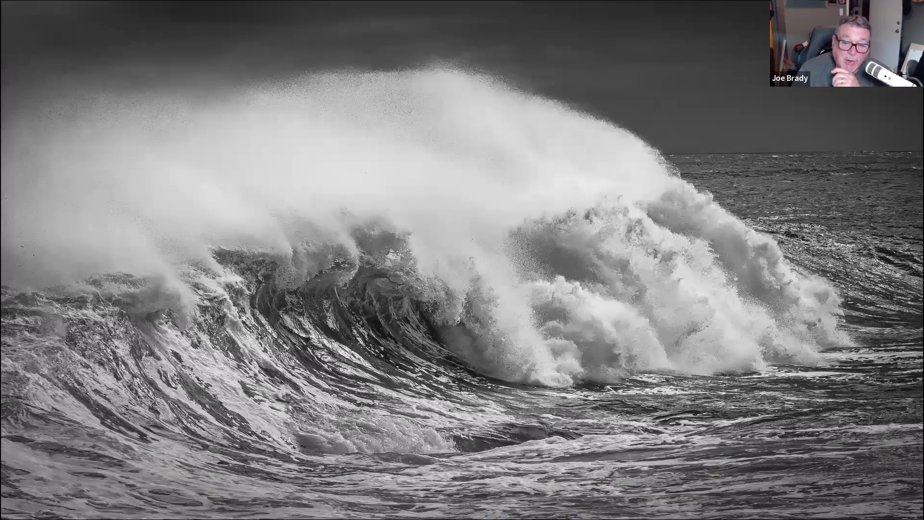
pyautogui.press('Right')
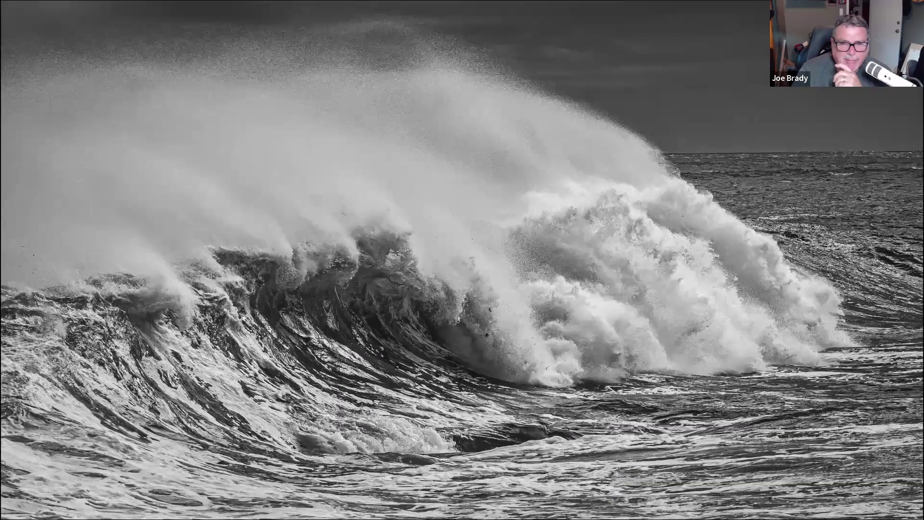
pyautogui.press('Left')
pyautogui.press('Right')
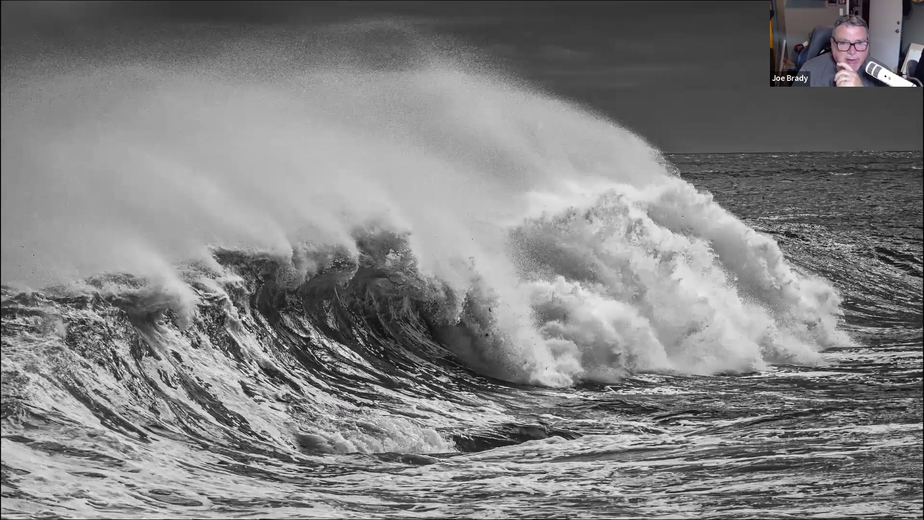
pyautogui.press('Left')
pyautogui.press('Right')
pyautogui.press('Left')
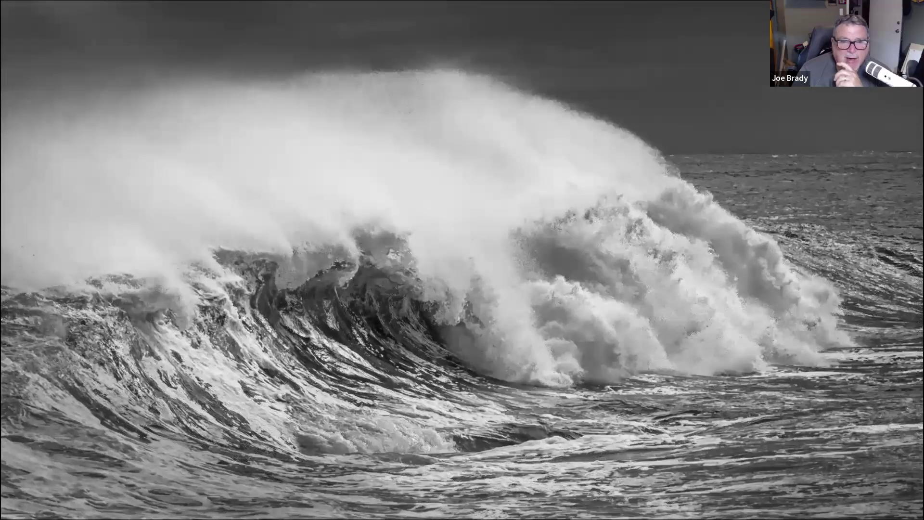
pyautogui.press('Right')
pyautogui.press('Right')
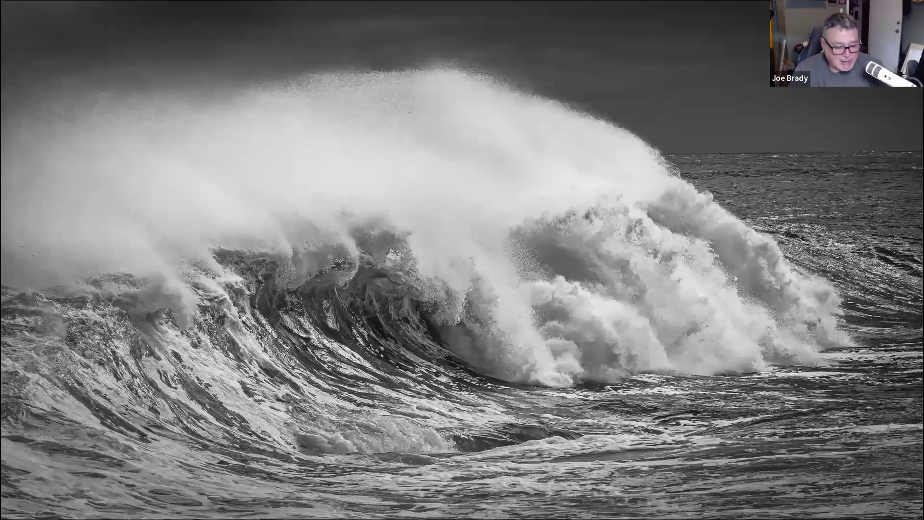
pyautogui.press('f')
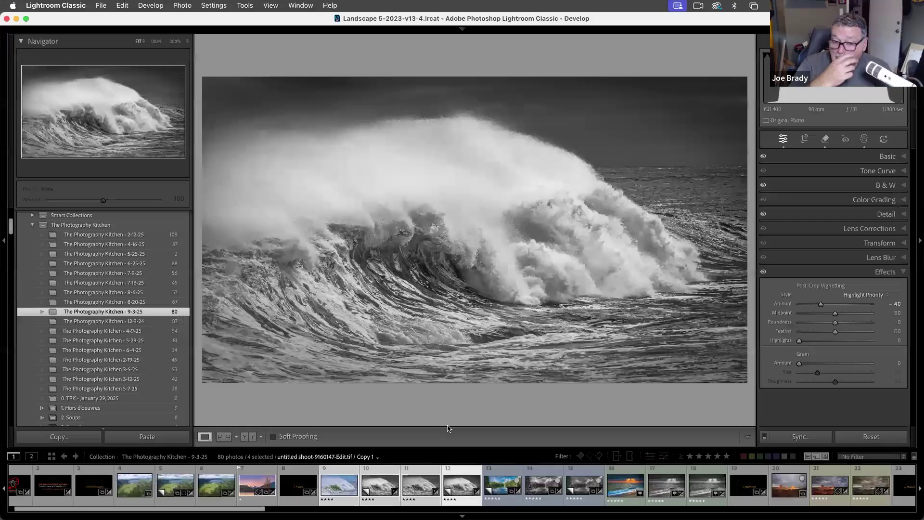
pyautogui.click(331, 488)
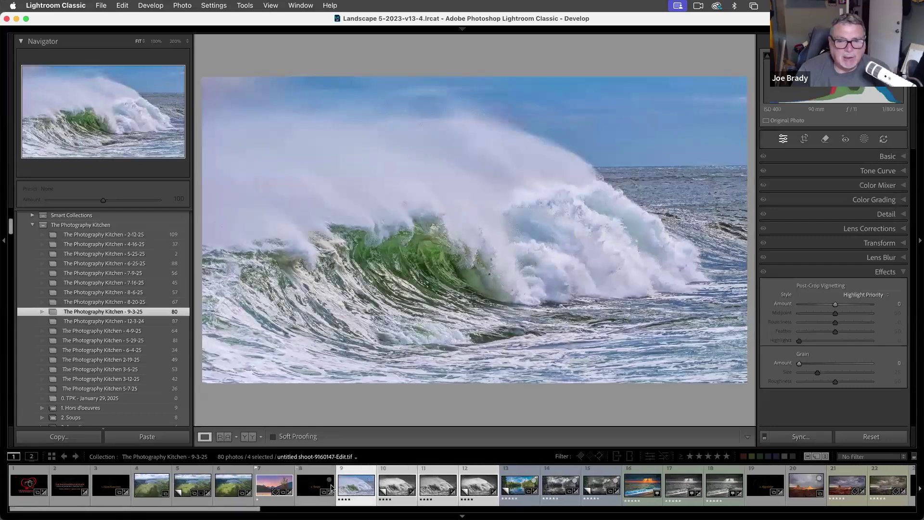
pyautogui.press('Left')
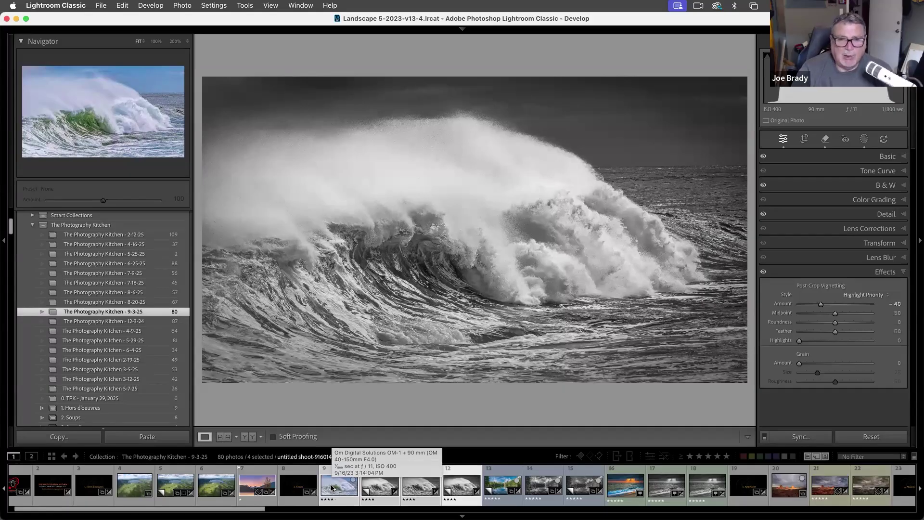
# - Create a virtual copy of the colour beach photo with sun rays and convert the copy to black and white
pyautogui.click(626, 493)
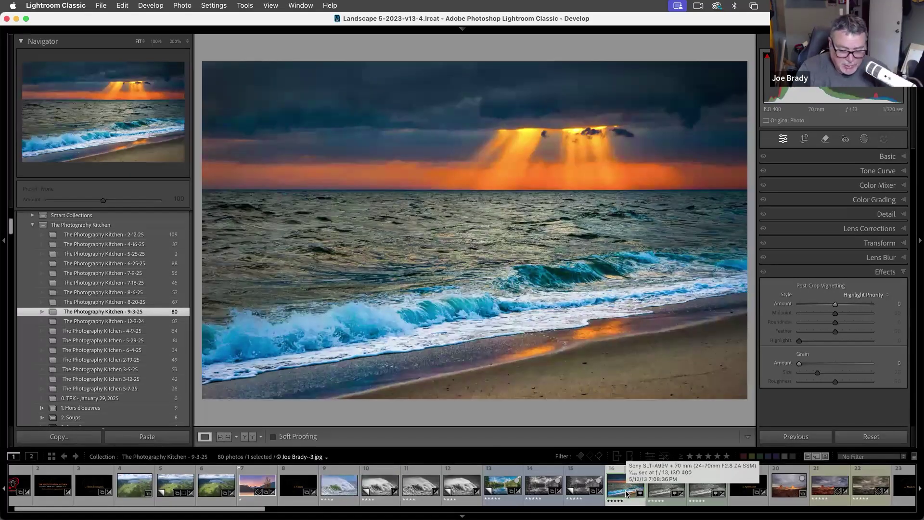
pyautogui.press('super+apostrophe')
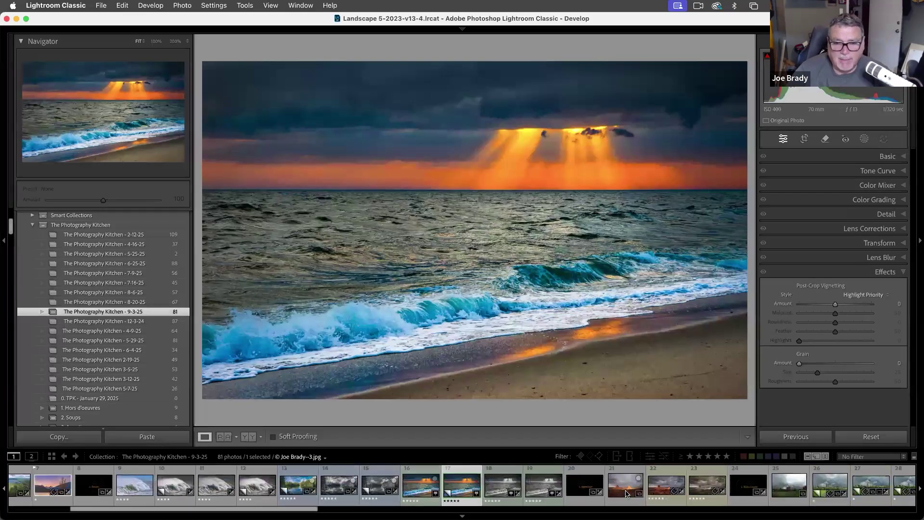
pyautogui.click(892, 157)
pyautogui.click(862, 171)
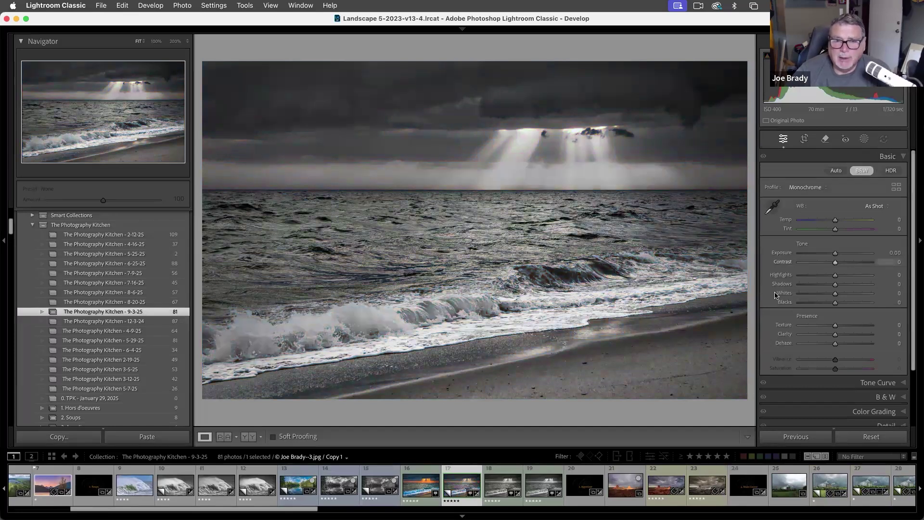
# - Lighten the sea with the targeted Black & White Mix adjustment, raising Yellow to +33 and Green to +7
pyautogui.click(886, 397)
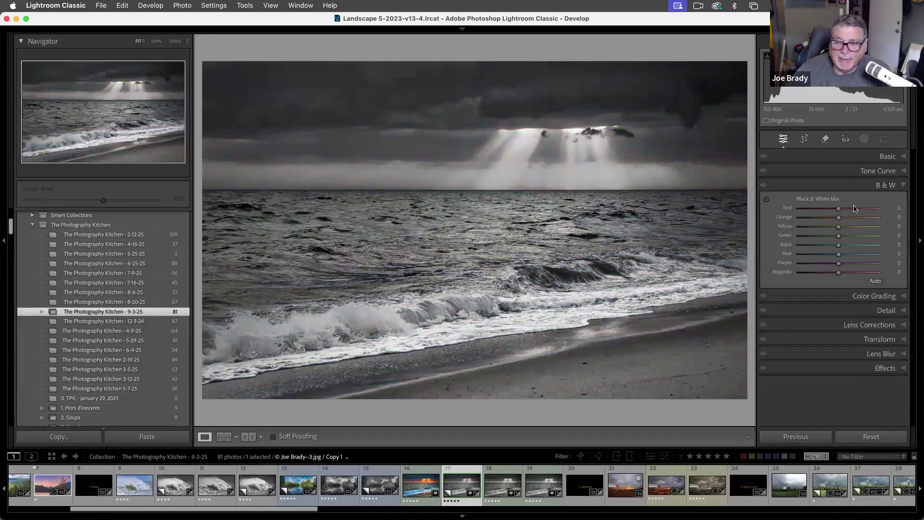
pyautogui.click(767, 200)
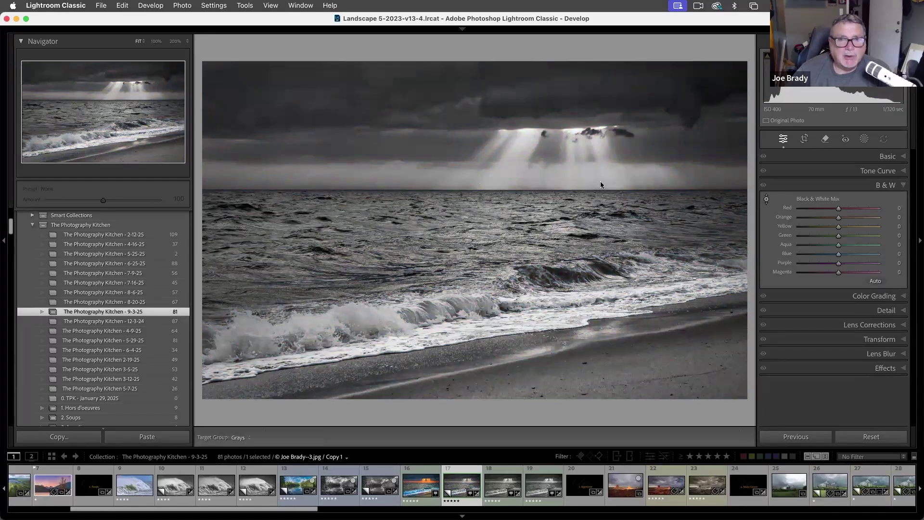
pyautogui.moveTo(452, 234); pyautogui.dragTo(453, 219)
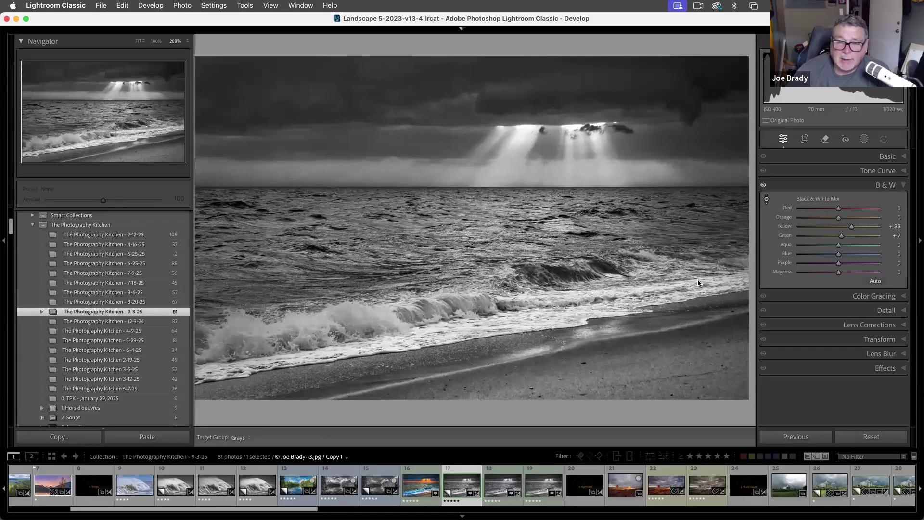
# - Lighten the sand and the sky band above the horizon with the targeted adjustment, raising Yellow to +70, Red to +2, and Orange
pyautogui.click(562, 350)
pyautogui.moveTo(562, 350); pyautogui.dragTo(562, 329)
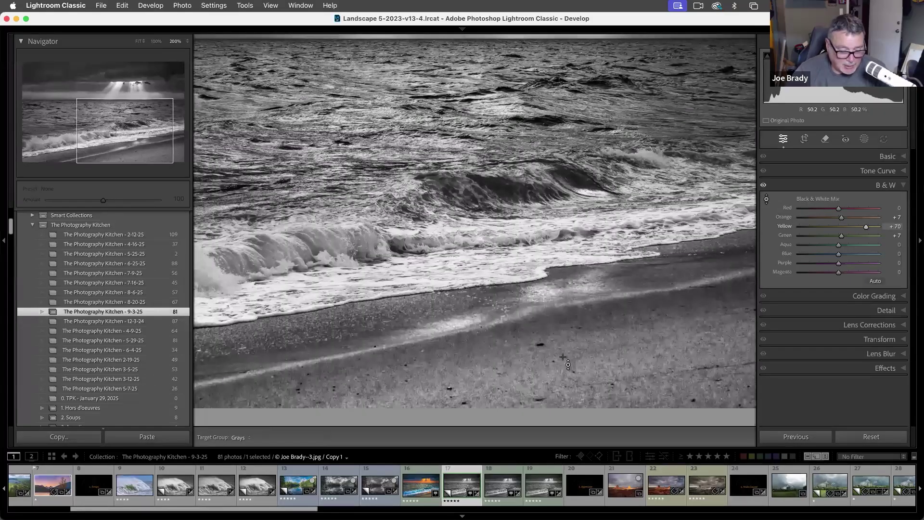
pyautogui.press('z')
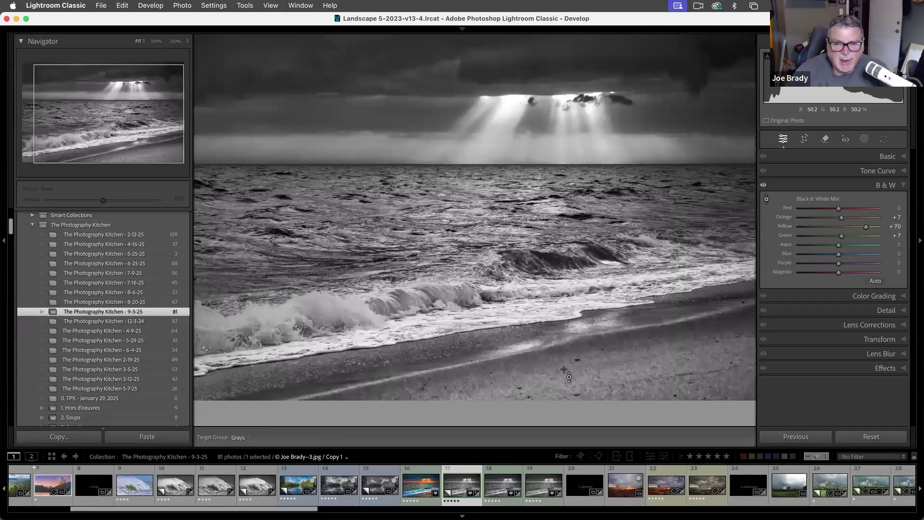
pyautogui.moveTo(394, 176); pyautogui.dragTo(394, 157)
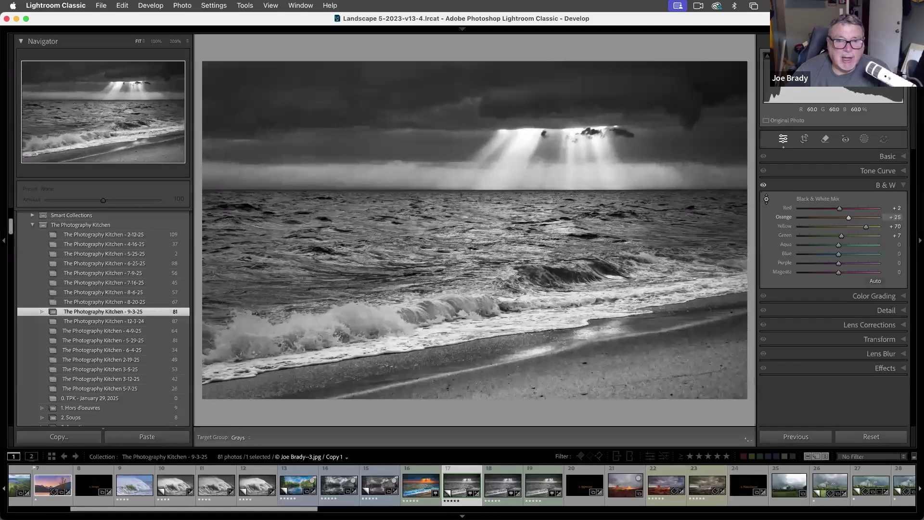
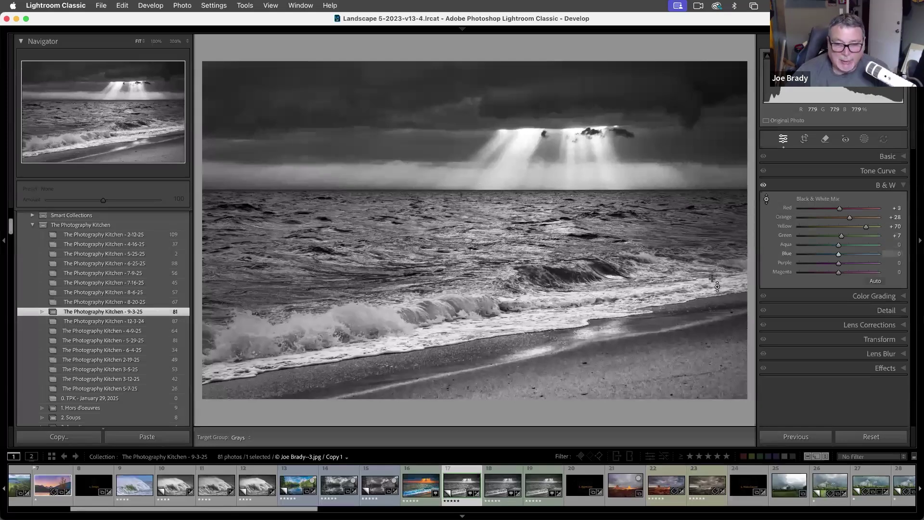
# - Create a brush mask, shrink the brush to size 4, and paint a first stroke along the middle of the breaking wave
pyautogui.hotkey('shift', 'w')
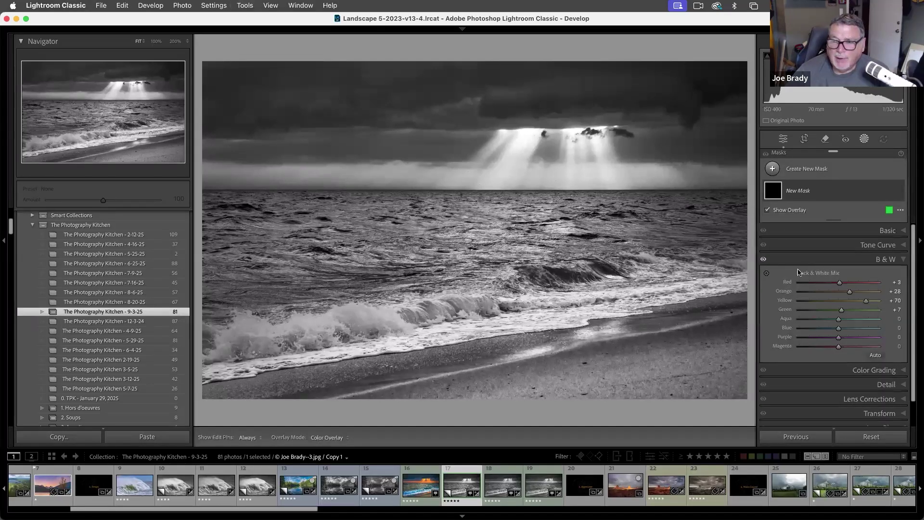
pyautogui.press('k')
pyautogui.click(792, 289)
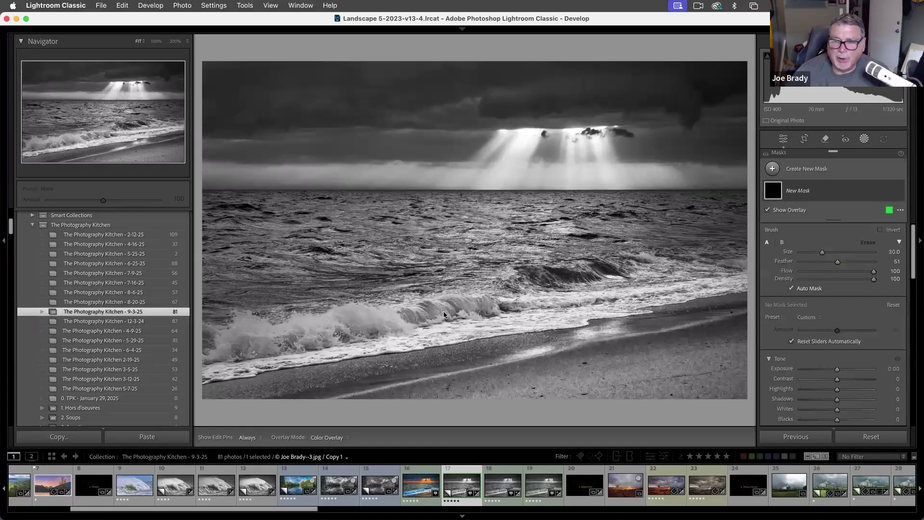
pyautogui.press('[')
pyautogui.press('[')
pyautogui.press('[')
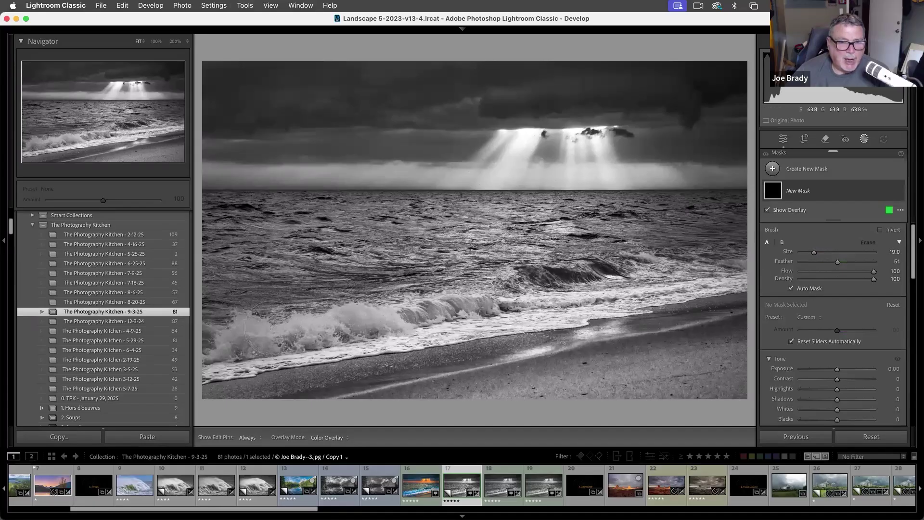
pyautogui.press('[')
pyautogui.press('[')
pyautogui.press('[')
pyautogui.press('[')
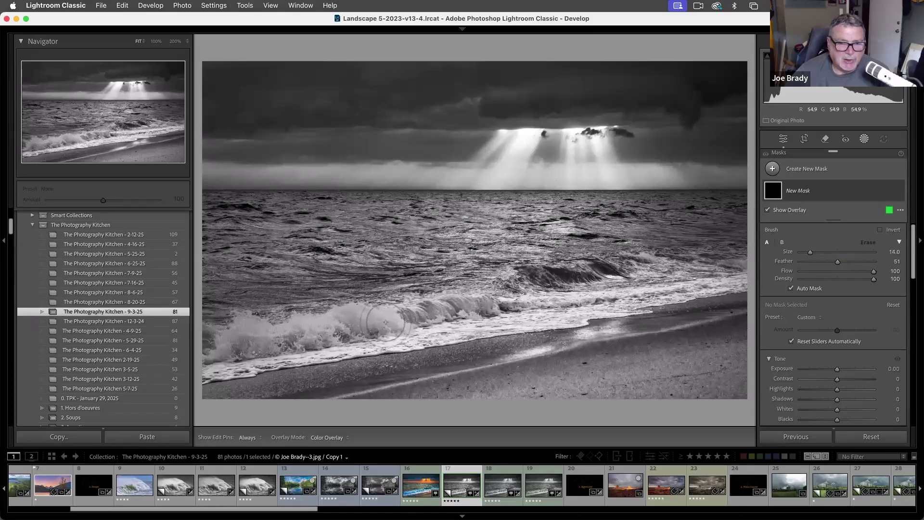
pyautogui.press('[')
pyautogui.press('[')
pyautogui.press('[')
pyautogui.press('[')
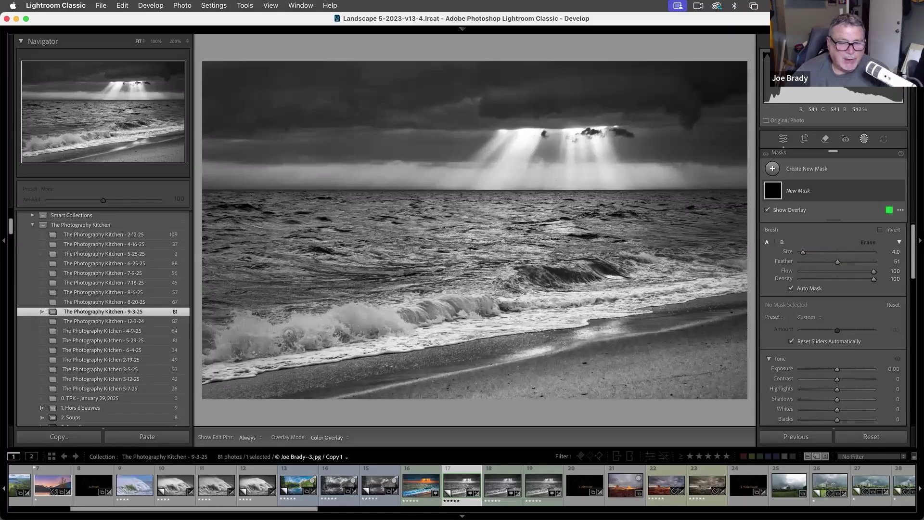
pyautogui.moveTo(287, 333); pyautogui.dragTo(386, 323)
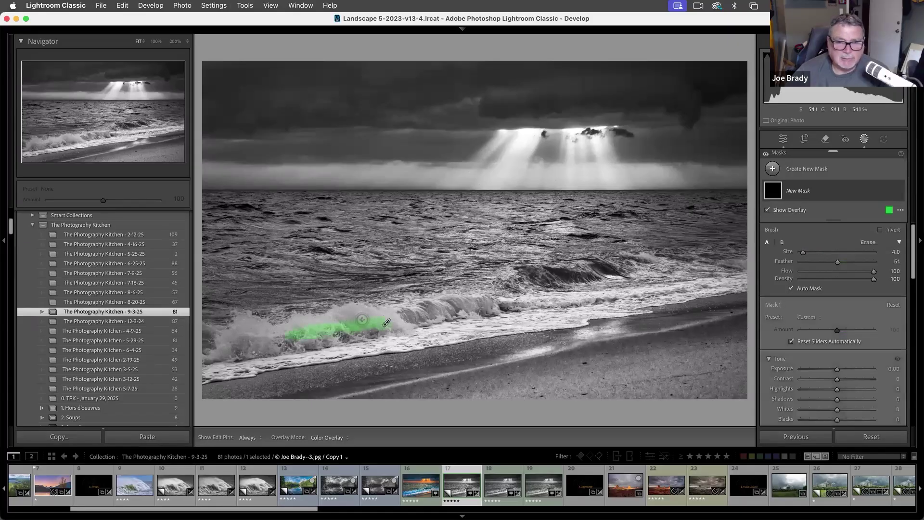
# - Enlarge the brush to 22 and paint over the breaking wave, covering its left end with the flow lowered to 75
pyautogui.press(']')
pyautogui.press(']')
pyautogui.press(']')
pyautogui.press(']')
pyautogui.press(']')
pyautogui.press(']')
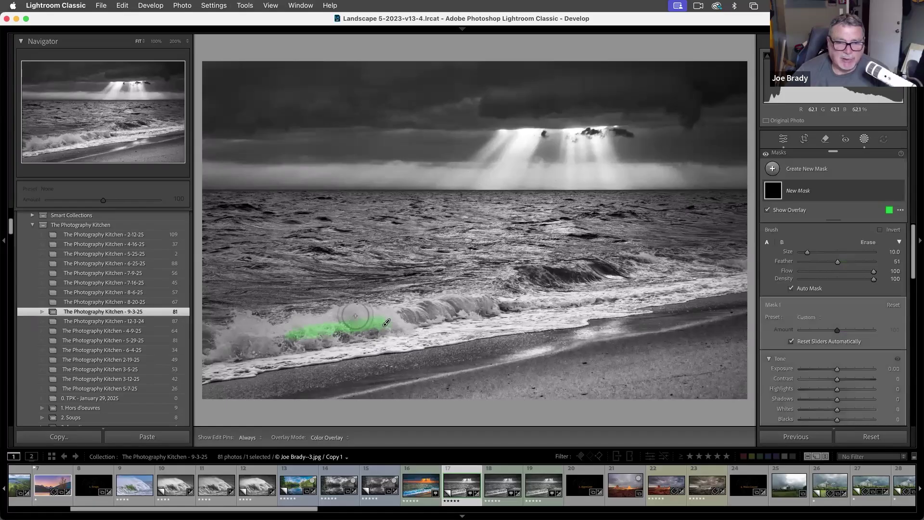
pyautogui.press(']')
pyautogui.press(']')
pyautogui.press(']')
pyautogui.press(']')
pyautogui.press(']')
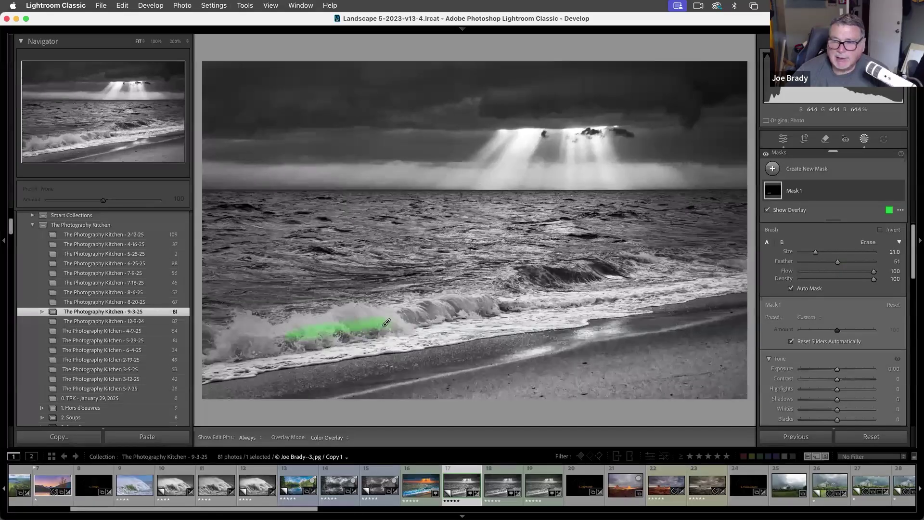
pyautogui.moveTo(386, 322); pyautogui.dragTo(275, 341)
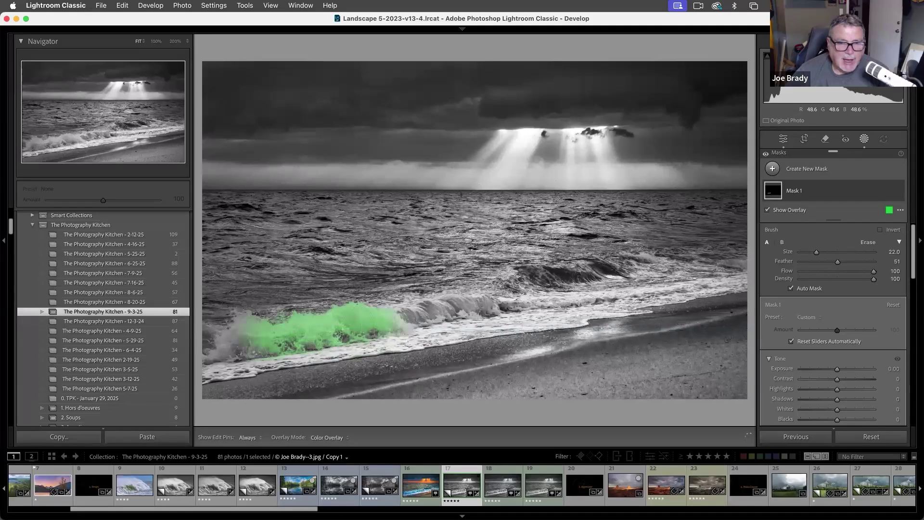
pyautogui.click(855, 272)
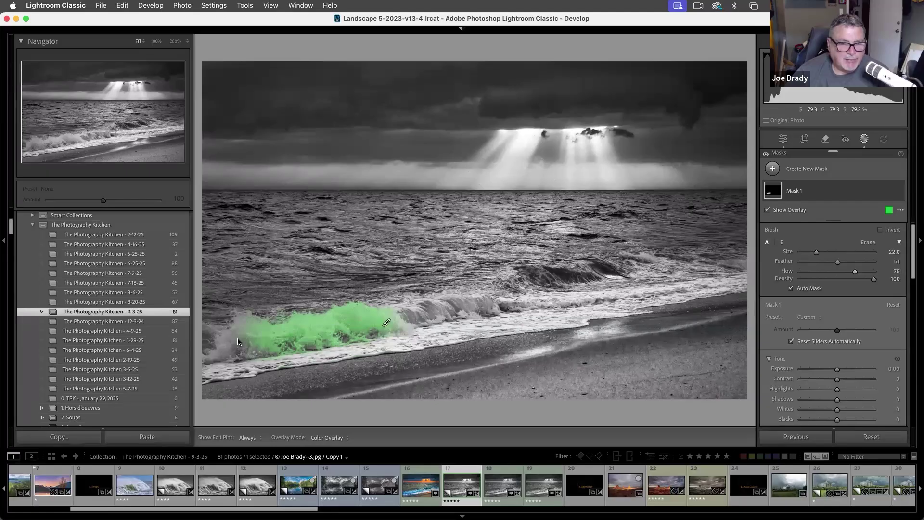
pyautogui.moveTo(221, 352); pyautogui.dragTo(240, 316)
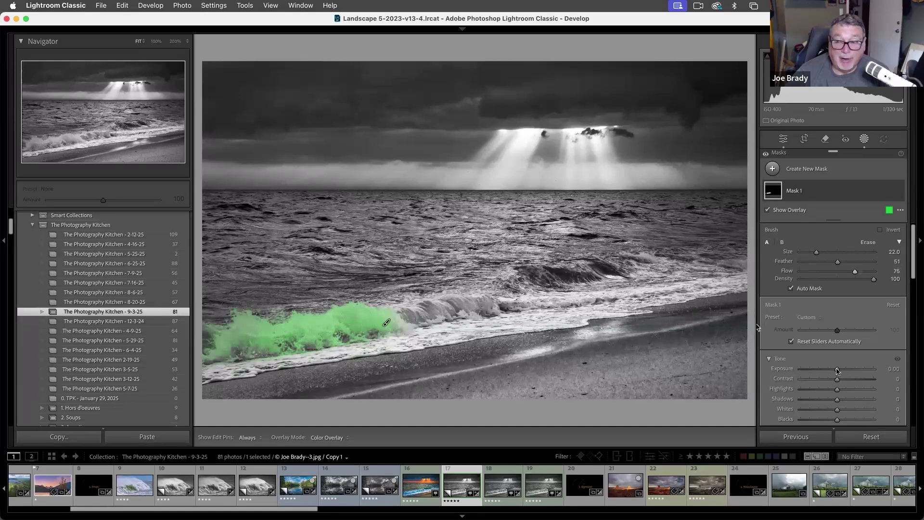
# - Raise the breaking wave mask's exposure to 0.83
pyautogui.press('o')
pyautogui.moveTo(837, 370); pyautogui.dragTo(845, 370)
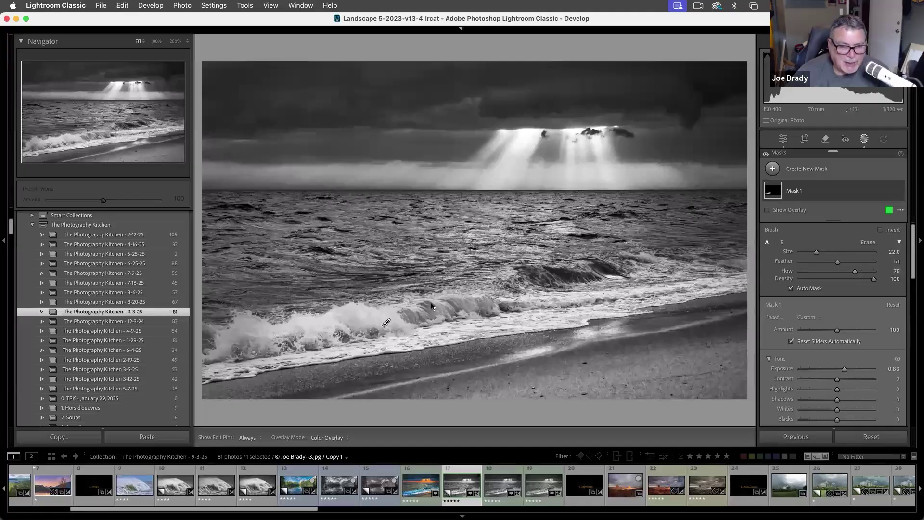
pyautogui.press('o')
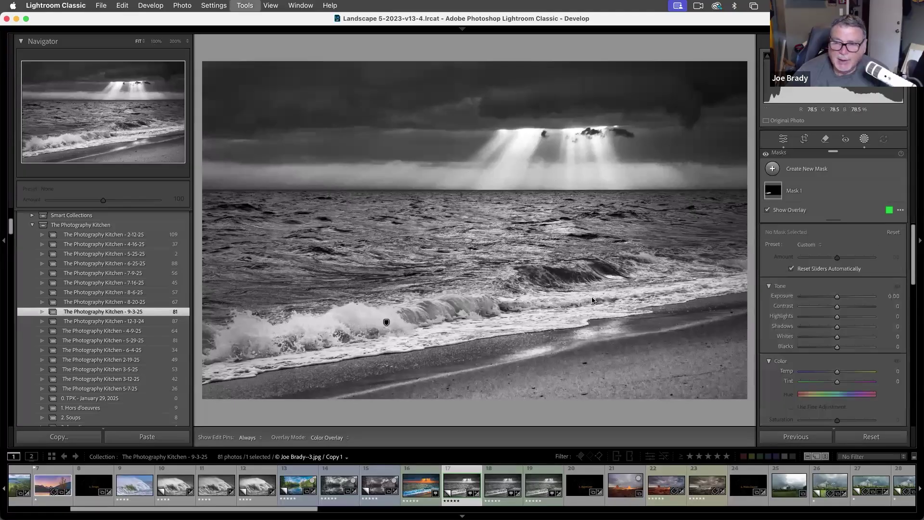
# - Dab a second brush mask on the left end of the breaking wave, and set the brush flow to 100
pyautogui.click(234, 340)
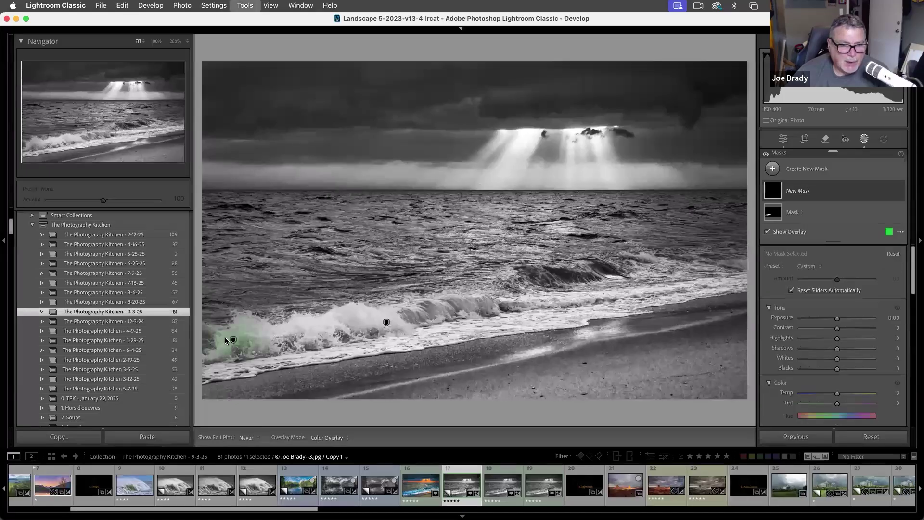
pyautogui.press('k')
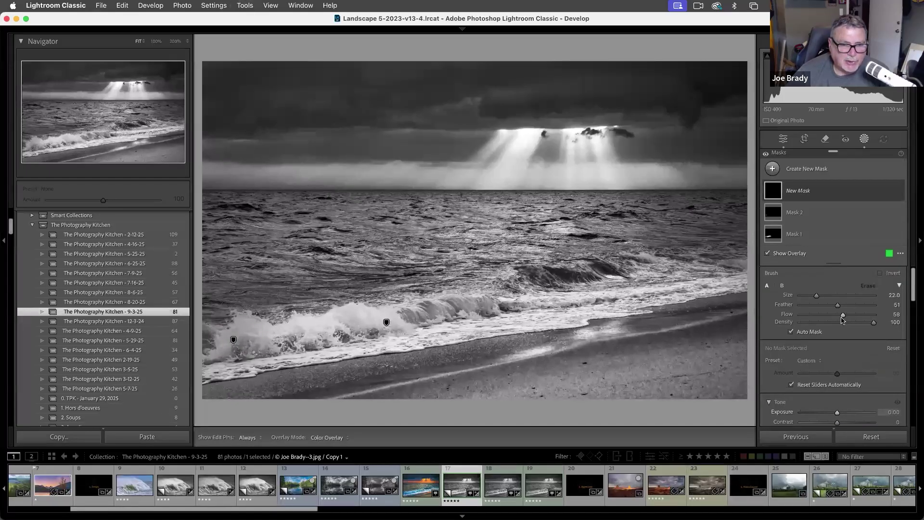
pyautogui.moveTo(842, 318); pyautogui.dragTo(883, 318)
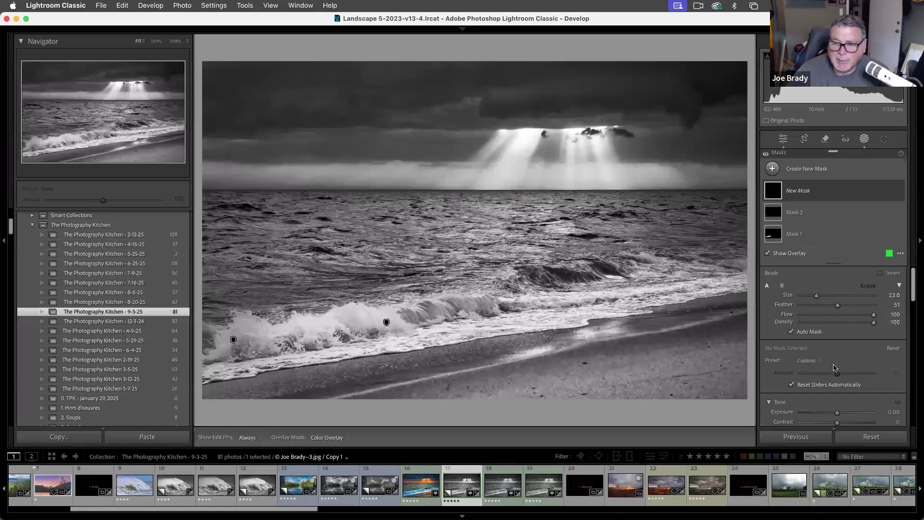
pyautogui.scroll(-2, 839, 415)
pyautogui.moveTo(838, 374); pyautogui.dragTo(844, 374)
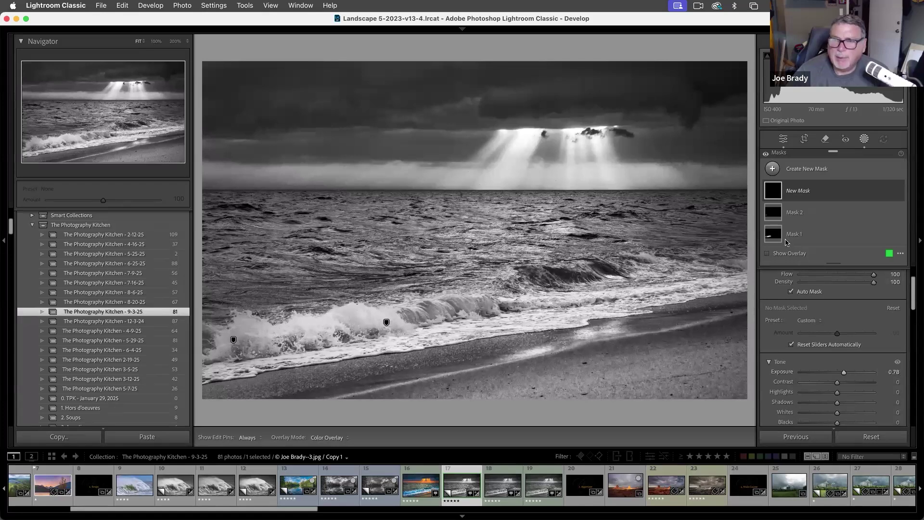
pyautogui.moveTo(795, 235)
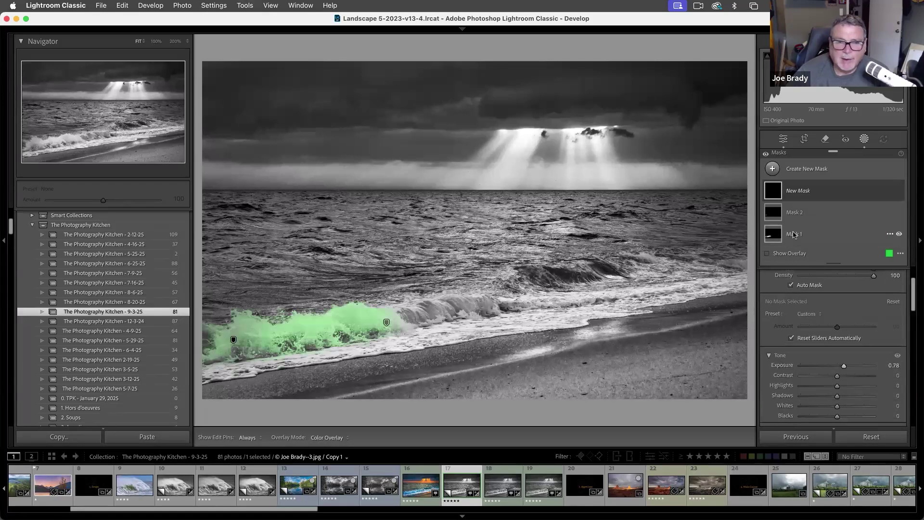
pyautogui.click(791, 214)
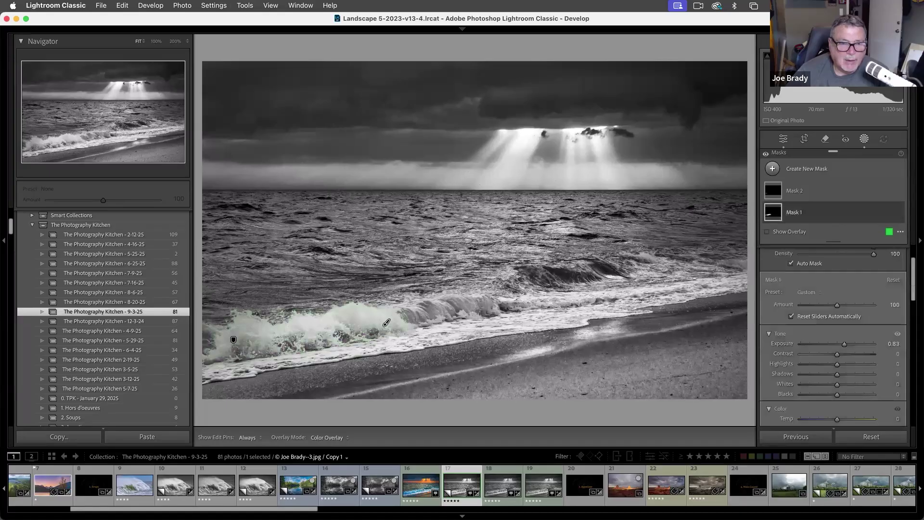
# - Select the small mask on the wave's left end and raise its exposure to about 2.09
pyautogui.click(233, 342)
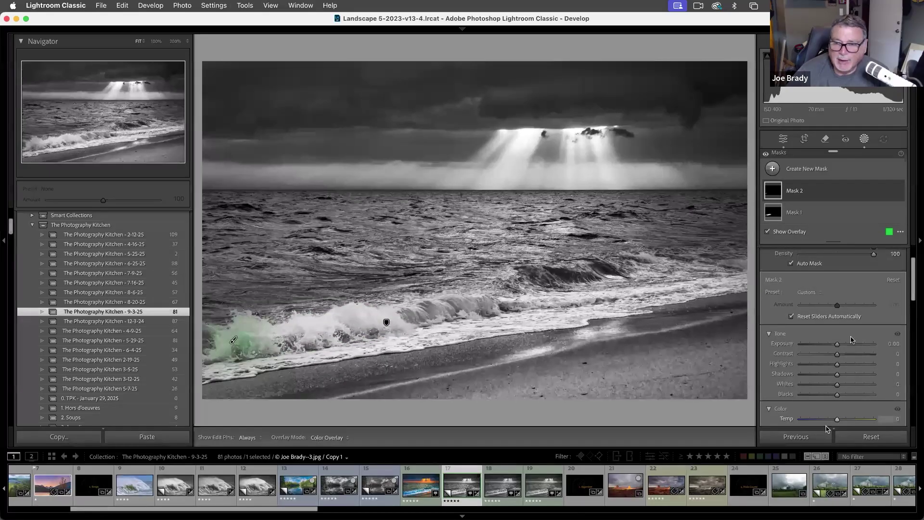
pyautogui.moveTo(839, 346); pyautogui.dragTo(855, 345)
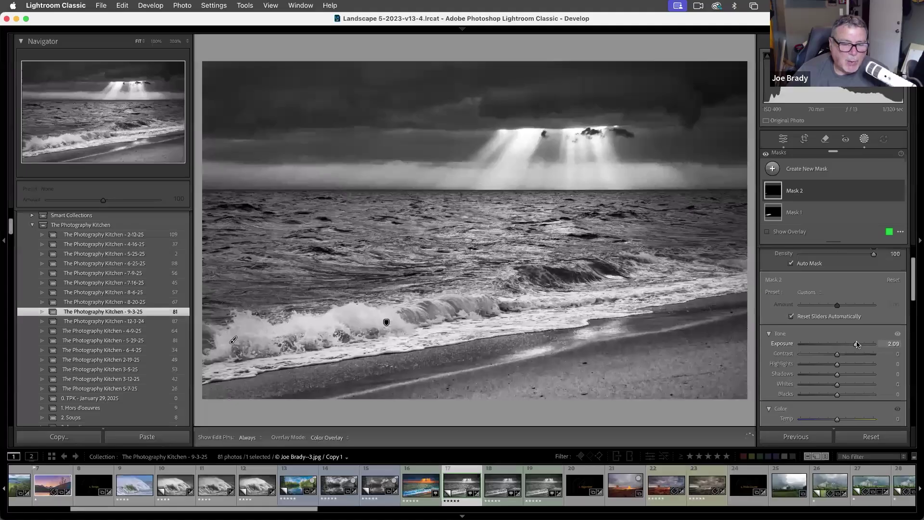
pyautogui.moveTo(858, 344); pyautogui.dragTo(859, 344)
pyautogui.press('Escape')
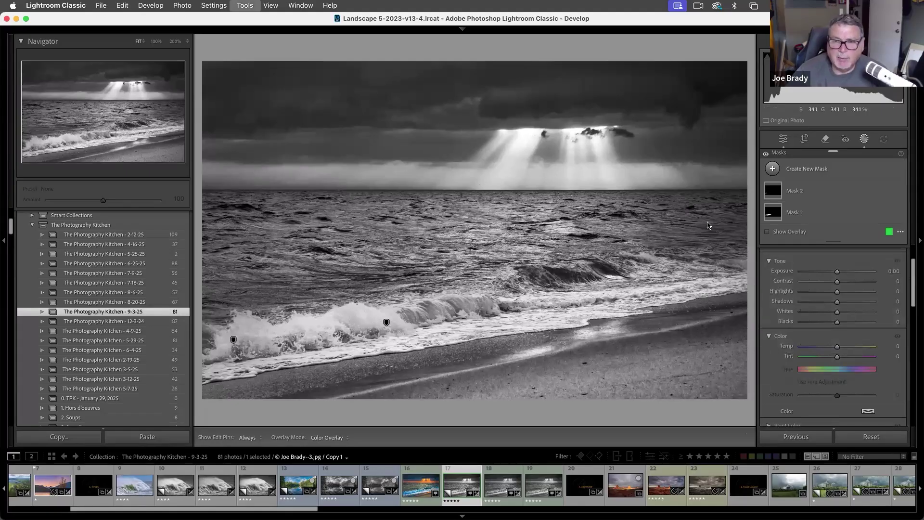
# - Paint a new brush mask over the open sea between the horizon and the breaking wave, and set its clarity to 55
pyautogui.moveTo(695, 223)
pyautogui.mouseDown()
pyautogui.moveTo(578, 231)
pyautogui.moveTo(702, 230)
pyautogui.mouseUp()
pyautogui.moveTo(406, 248)
pyautogui.mouseDown()
pyautogui.moveTo(250, 241)
pyautogui.moveTo(231, 207)
pyautogui.moveTo(457, 202)
pyautogui.moveTo(677, 225)
pyautogui.moveTo(241, 299)
pyautogui.moveTo(217, 202)
pyautogui.mouseUp()
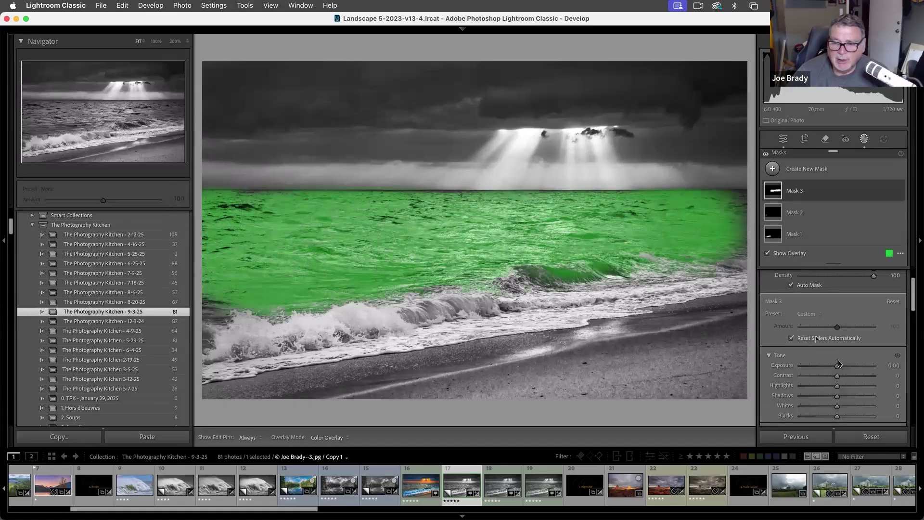
pyautogui.scroll(-5, 850, 381)
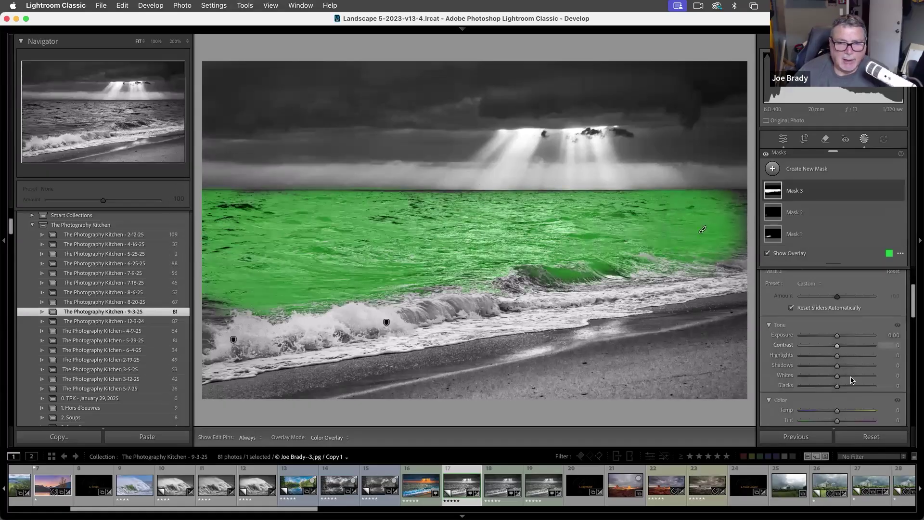
pyautogui.scroll(-2, 852, 380)
pyautogui.moveTo(837, 408); pyautogui.dragTo(857, 408)
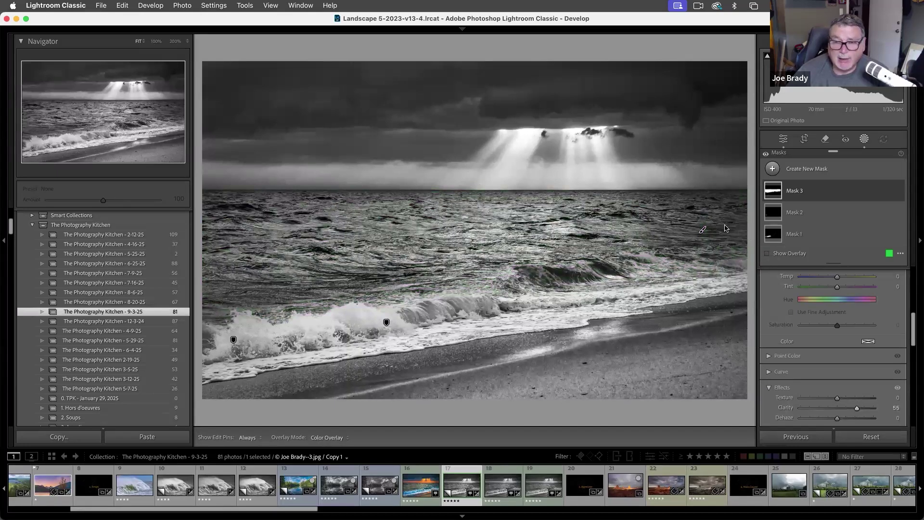
pyautogui.press('k')
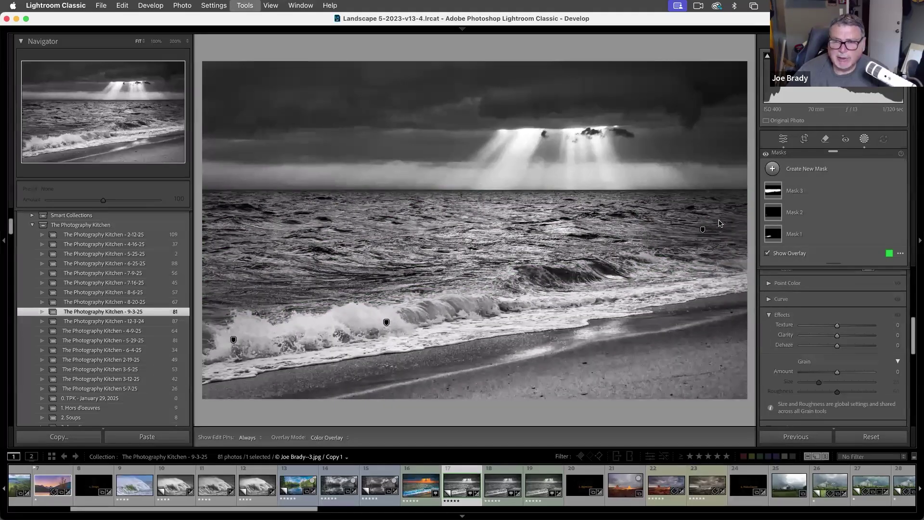
pyautogui.press('k')
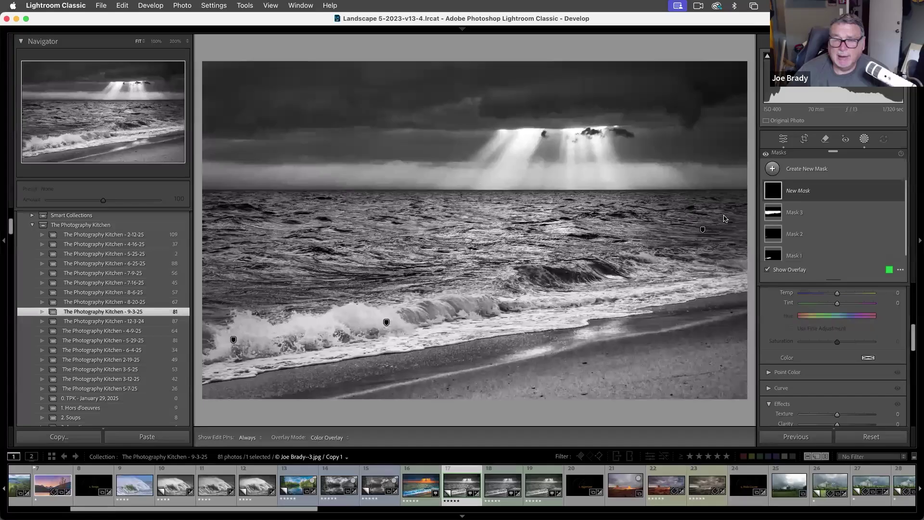
pyautogui.press('k')
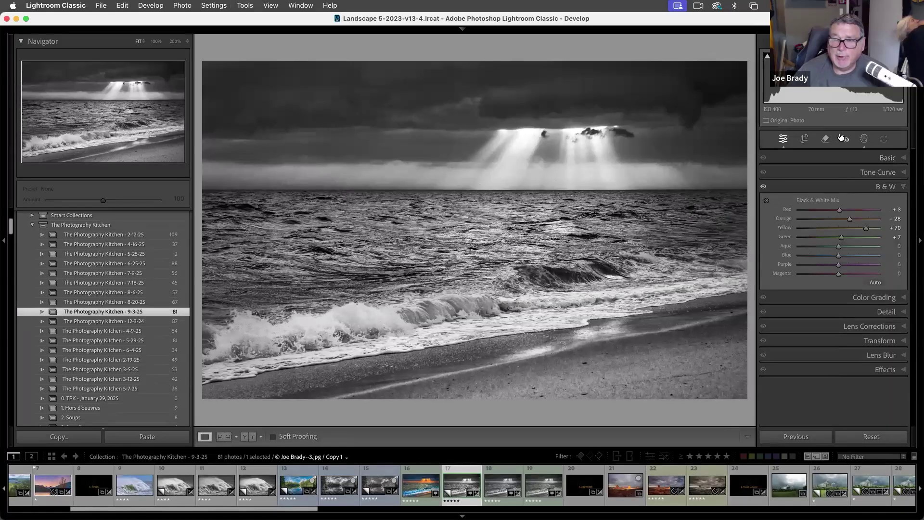
pyautogui.hotkey('shift', 'w')
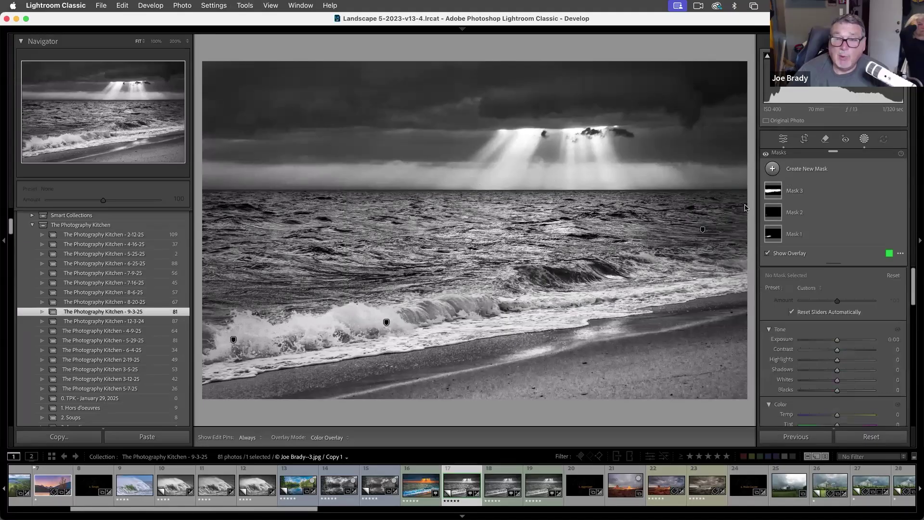
# - Create another brush mask and paint over the right and left ends of the sea below the horizon
pyautogui.click(799, 174)
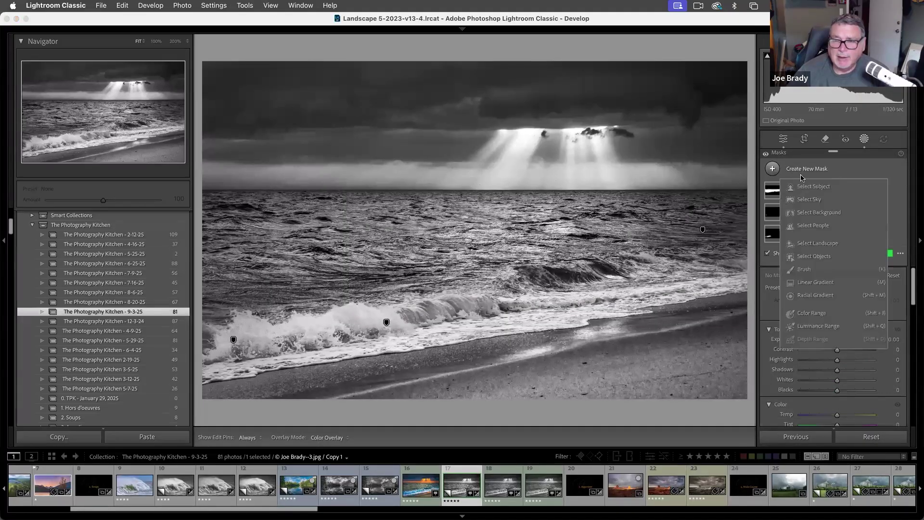
pyautogui.click(804, 269)
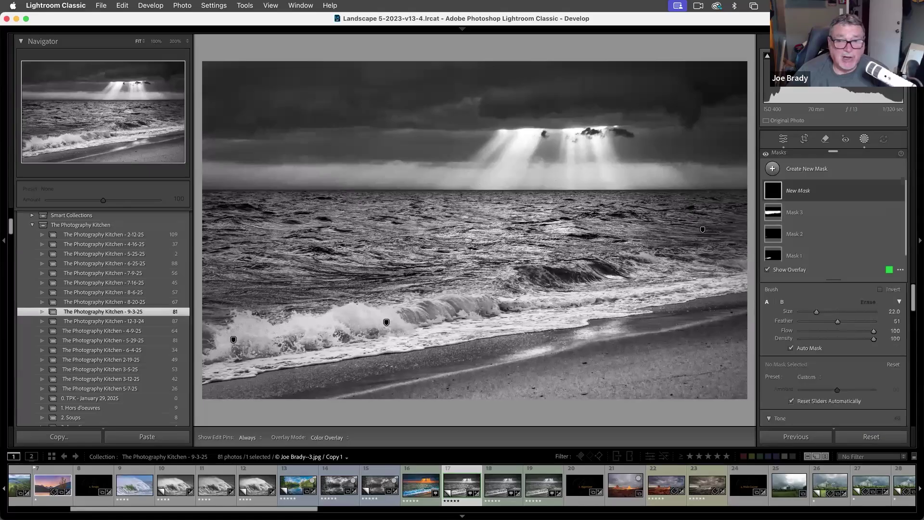
pyautogui.moveTo(674, 224); pyautogui.dragTo(731, 220)
pyautogui.press('h')
pyautogui.click(244, 212)
pyautogui.moveTo(244, 212)
pyautogui.mouseDown()
pyautogui.moveTo(227, 224)
pyautogui.moveTo(222, 263)
pyautogui.moveTo(263, 269)
pyautogui.mouseUp()
pyautogui.press('h')
pyautogui.moveTo(211, 211)
pyautogui.mouseDown()
pyautogui.moveTo(241, 208)
pyautogui.moveTo(224, 212)
pyautogui.moveTo(217, 293)
pyautogui.mouseUp()
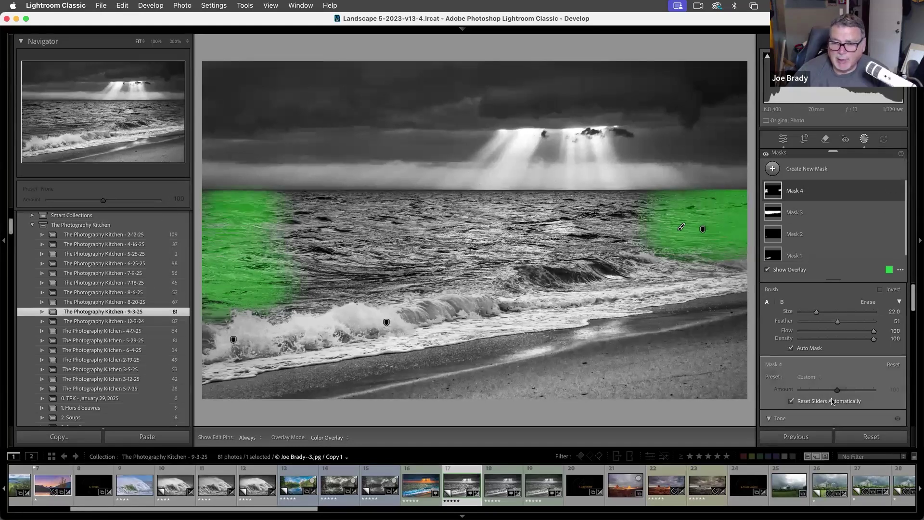
# - Raise the exposure of the mask over the sea's two ends to about 0.46
pyautogui.scroll(-4, 833, 401)
pyautogui.press('o')
pyautogui.moveTo(838, 355); pyautogui.dragTo(842, 355)
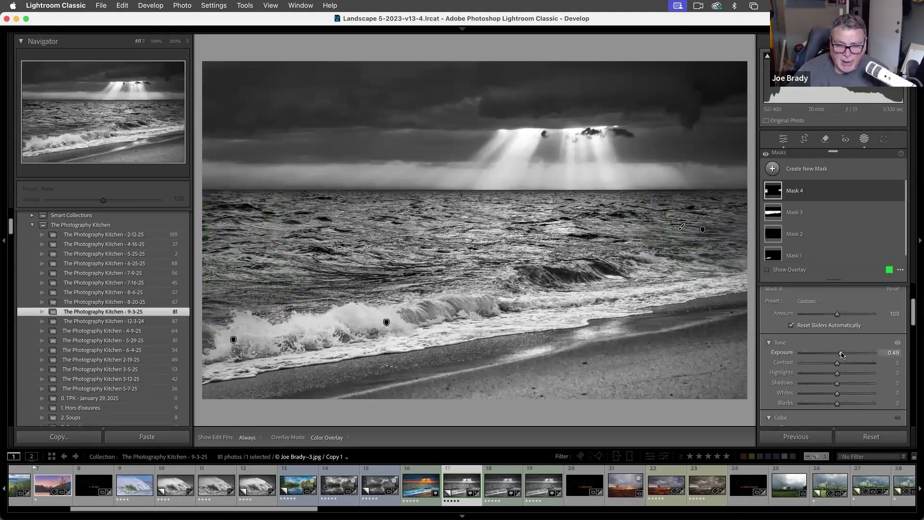
pyautogui.press('Escape')
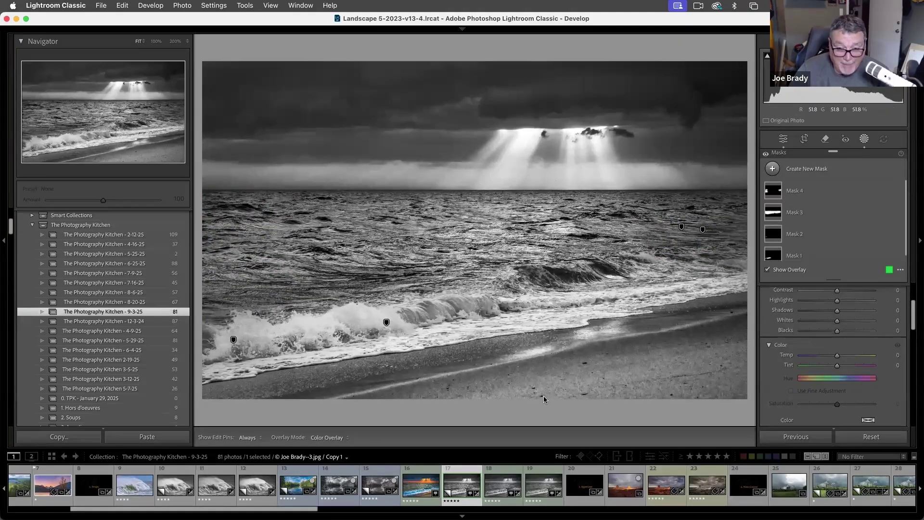
# - Add a linear gradient mask rising from the beach at the photo's lower edge and set its exposure to about -0.47
pyautogui.press('m')
pyautogui.moveTo(521, 391); pyautogui.dragTo(518, 366)
pyautogui.moveTo(838, 293); pyautogui.dragTo(833, 296)
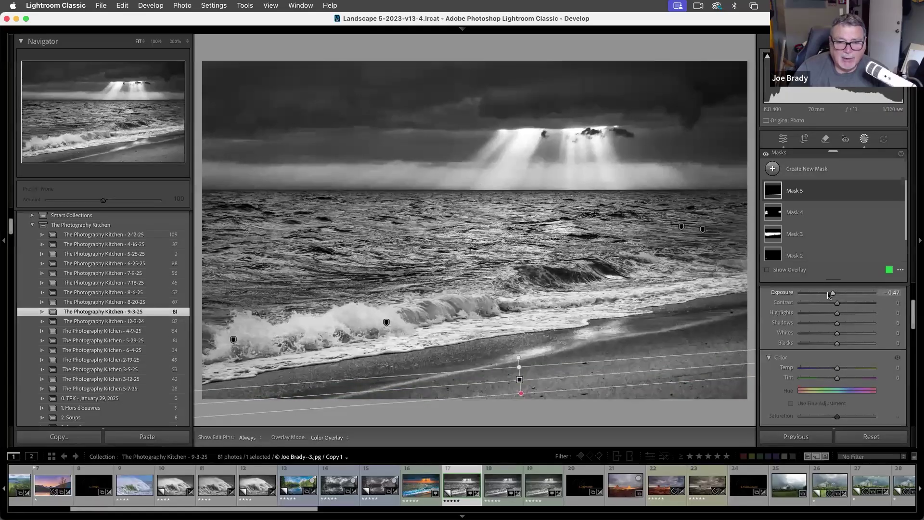
pyautogui.press('Escape')
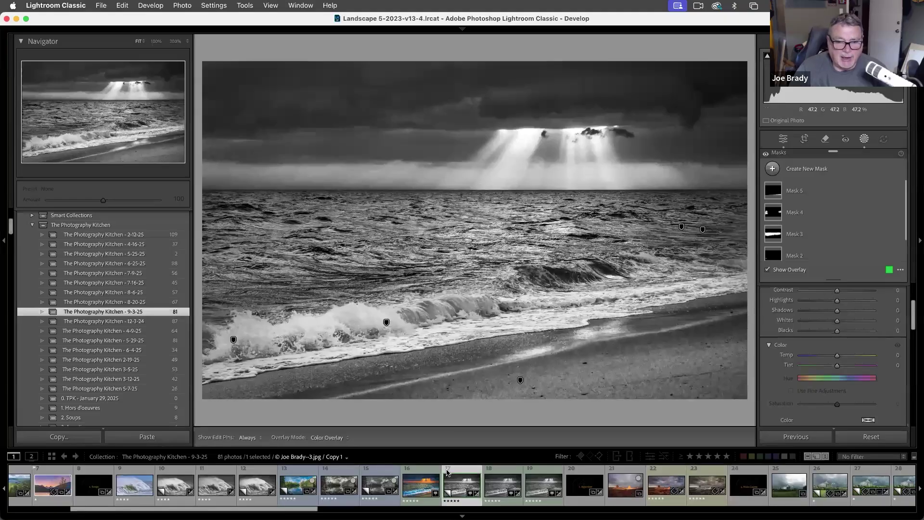
# - Select the colour seascape together with the black-and-white copy and compare the two in full-screen view
pyautogui.keyDown('super'); pyautogui.click(428, 486); pyautogui.keyUp('super')
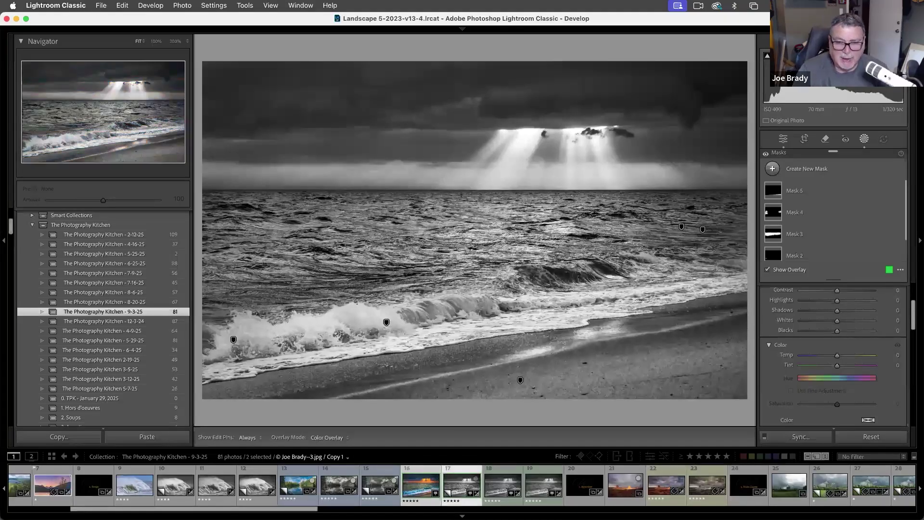
pyautogui.press('f')
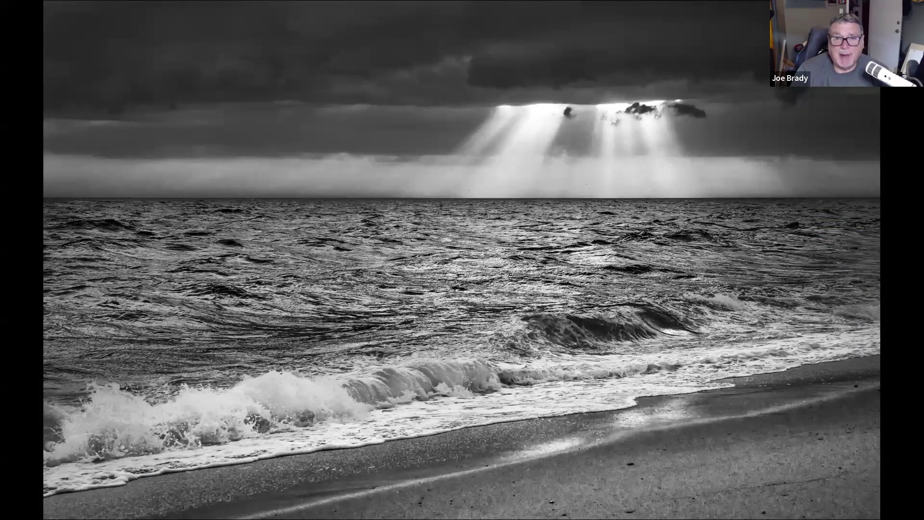
pyautogui.press('Right')
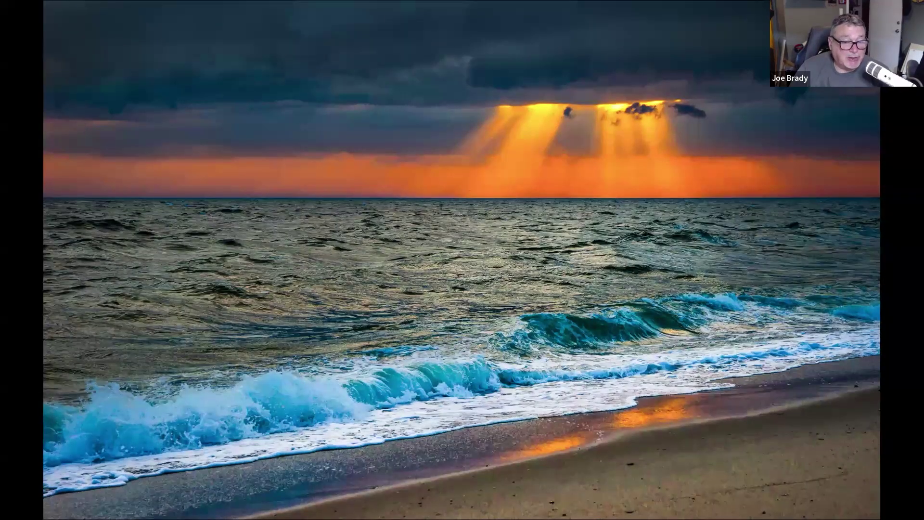
# - Unlock the computer with the account password
pyautogui.moveTo(176, 423)
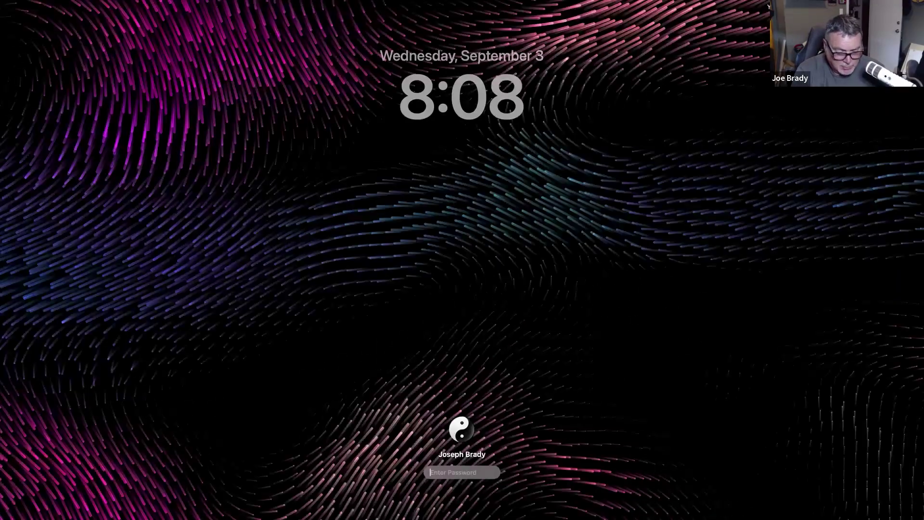
pyautogui.write('••••••••')
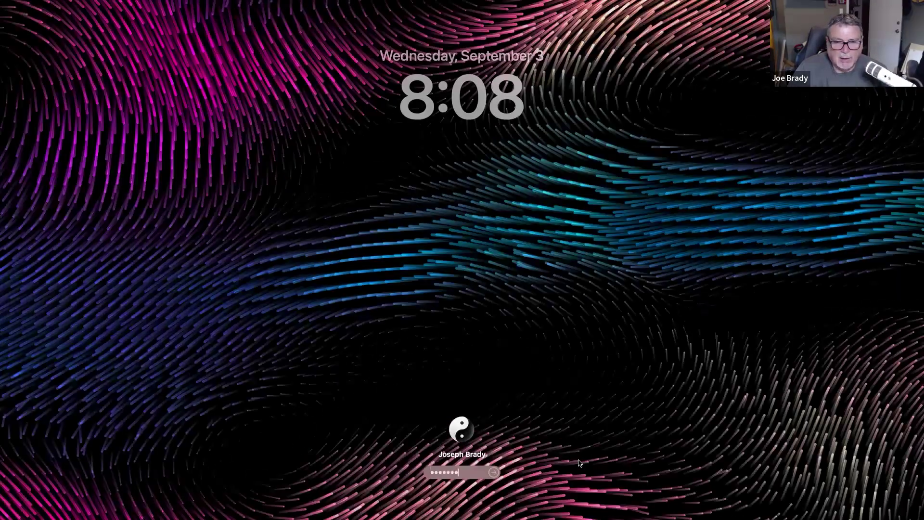
pyautogui.press('Return')
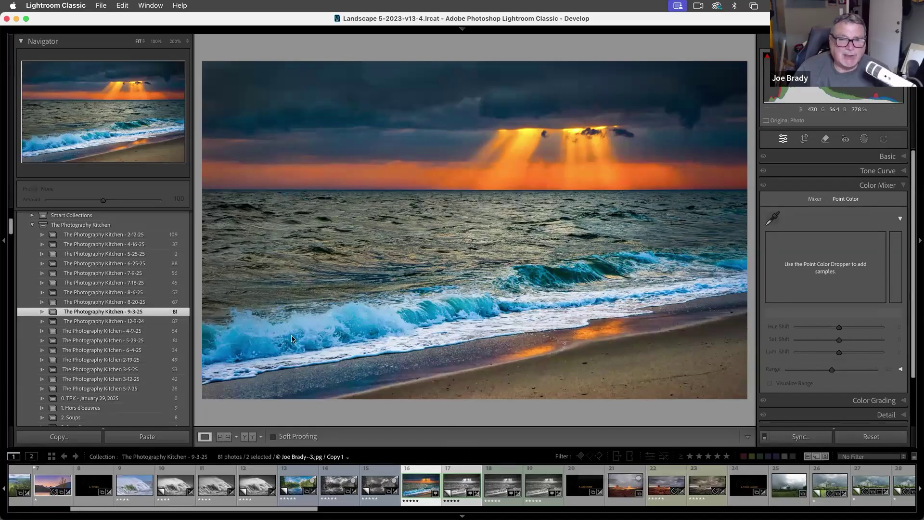
# - Brush a mask over the colour photo's breaking wave and set temperature 34, saturation about -23 and exposure 0.34
pyautogui.hotkey('shift', 'w')
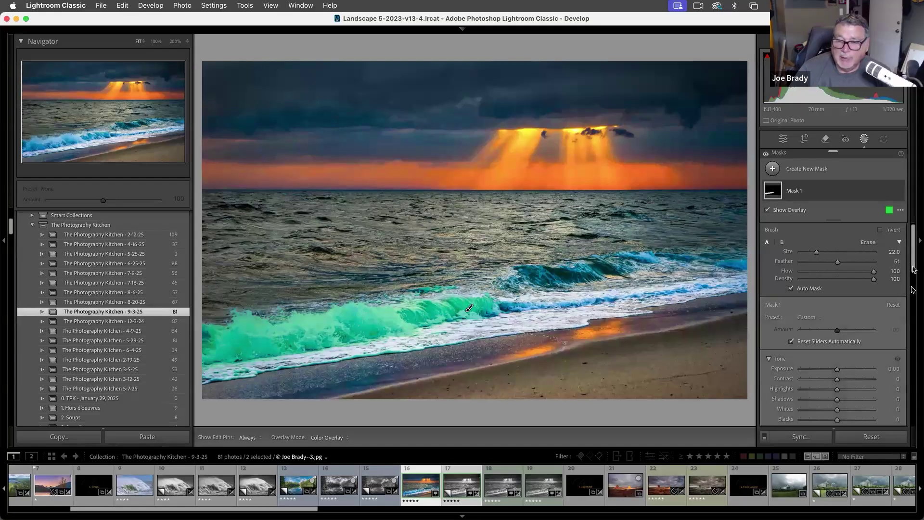
pyautogui.scroll(-3, 852, 332)
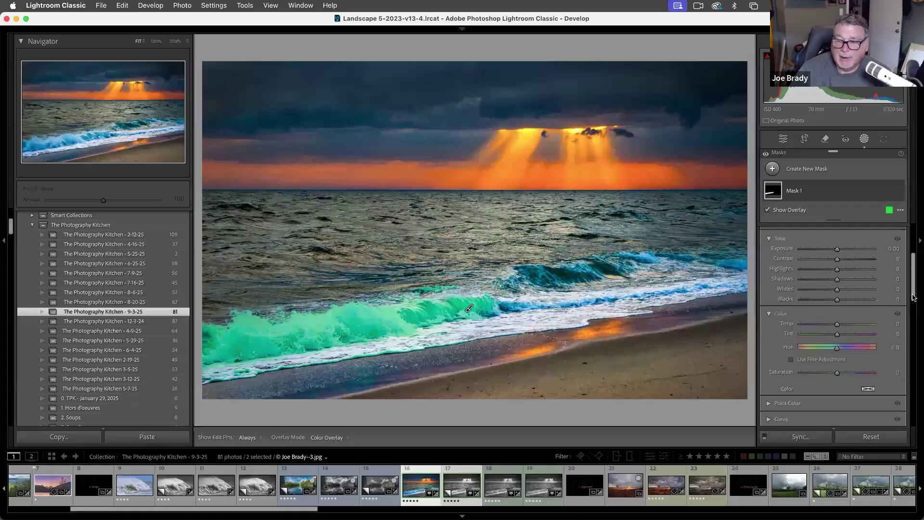
pyautogui.moveTo(840, 326); pyautogui.dragTo(850, 323)
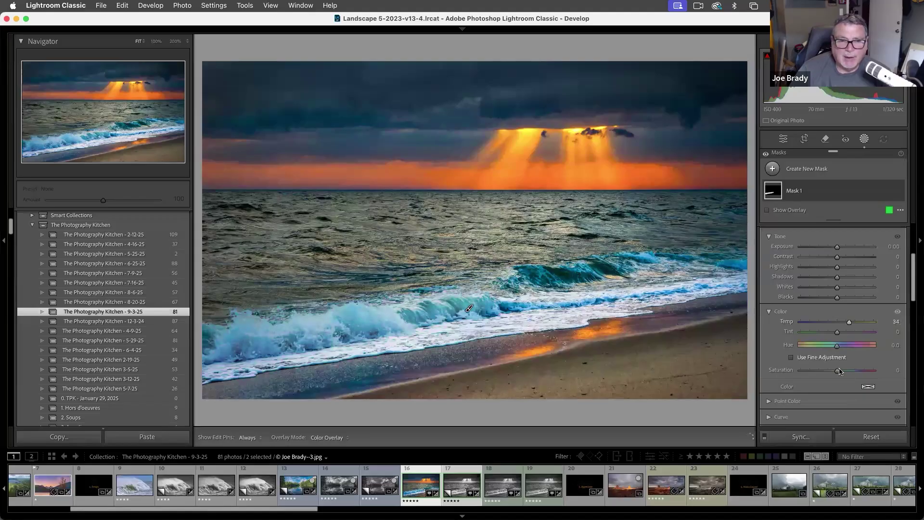
pyautogui.moveTo(838, 374); pyautogui.dragTo(829, 373)
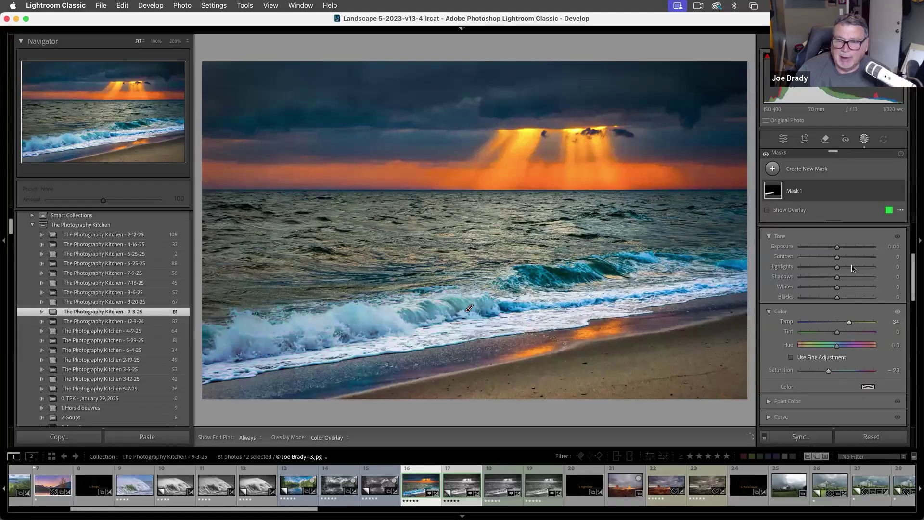
pyautogui.moveTo(838, 250); pyautogui.dragTo(841, 248)
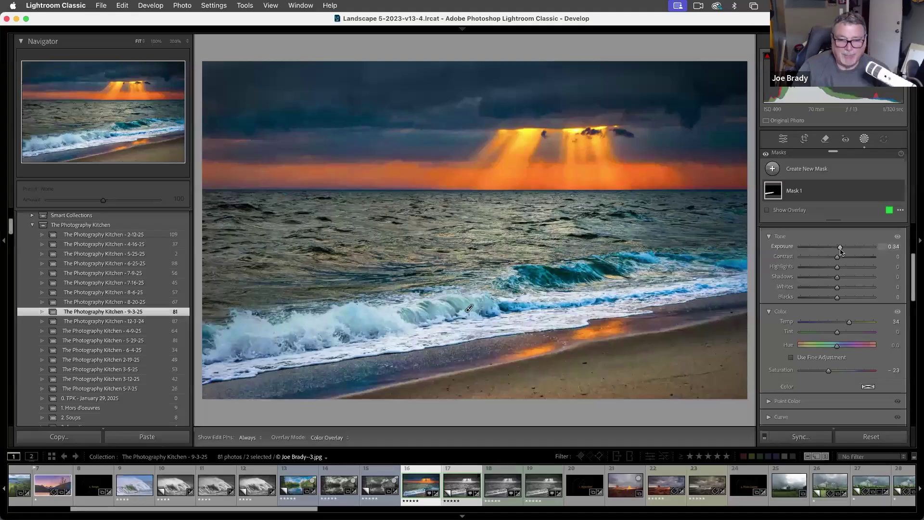
pyautogui.press('k')
pyautogui.press('d')
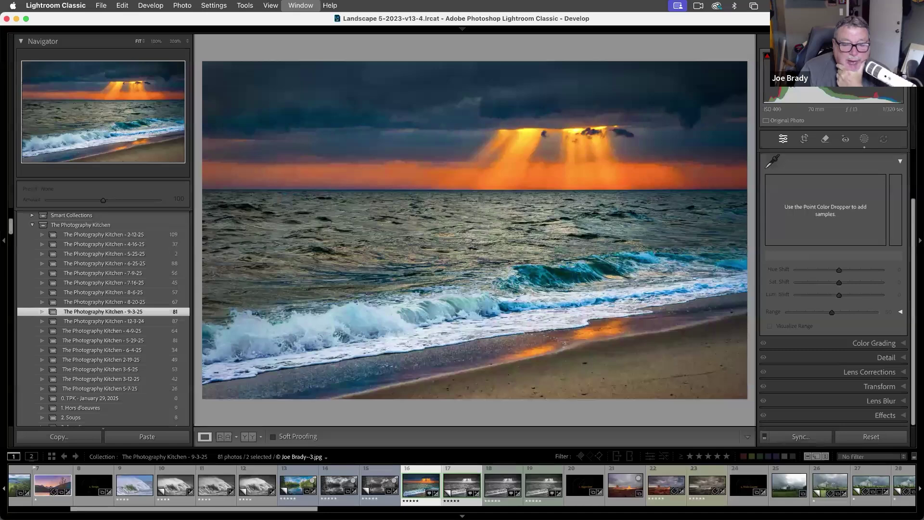
# - Compare the colour and black-and-white seascapes full screen and flag the black-and-white version as a pick
pyautogui.press('v')
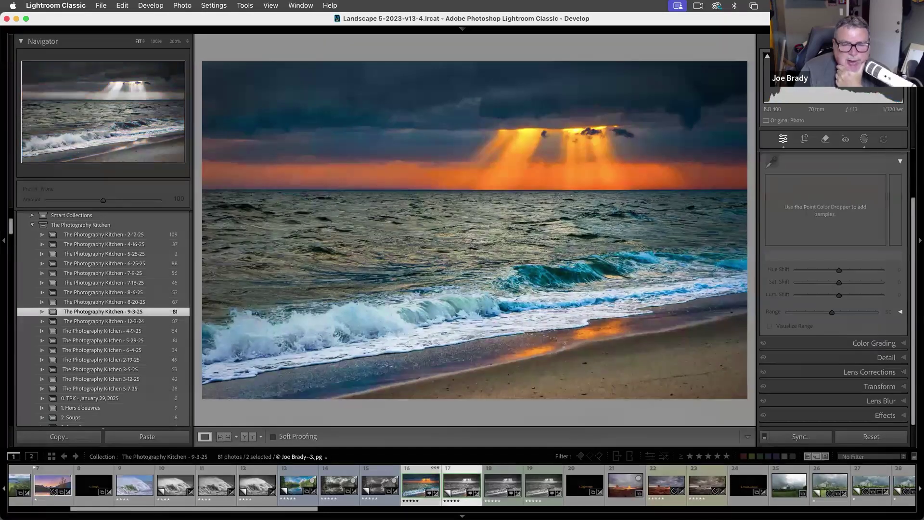
pyautogui.press('f')
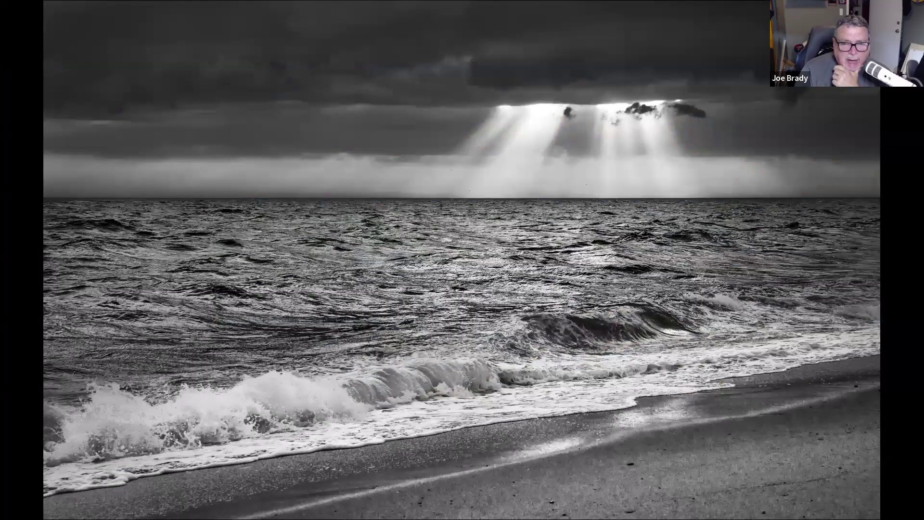
pyautogui.press('v')
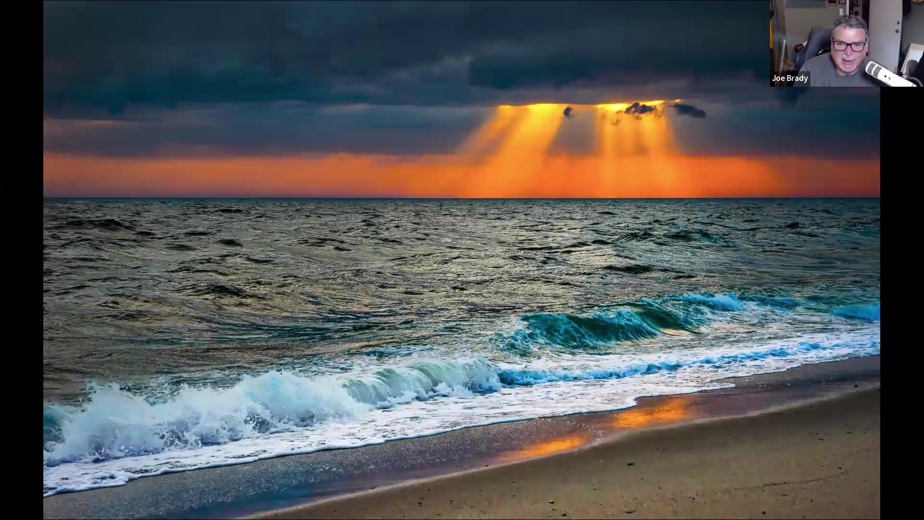
pyautogui.press('v')
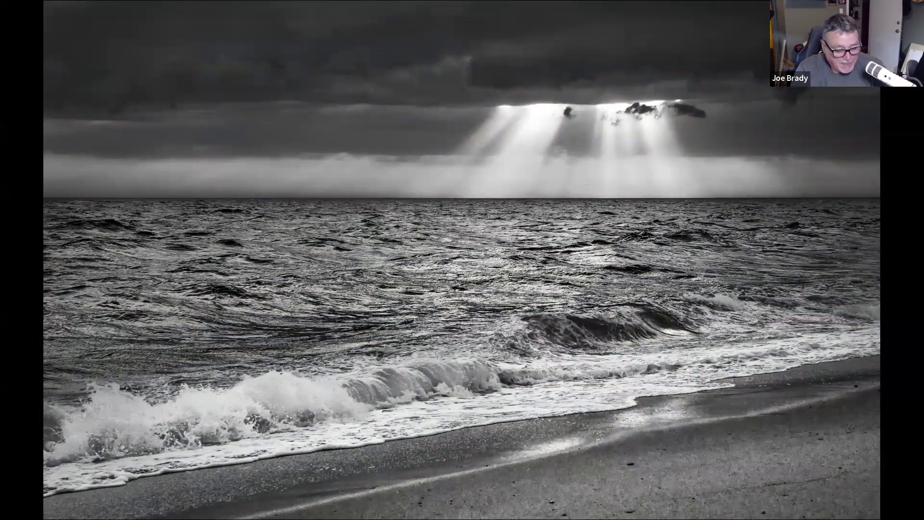
pyautogui.press('p')
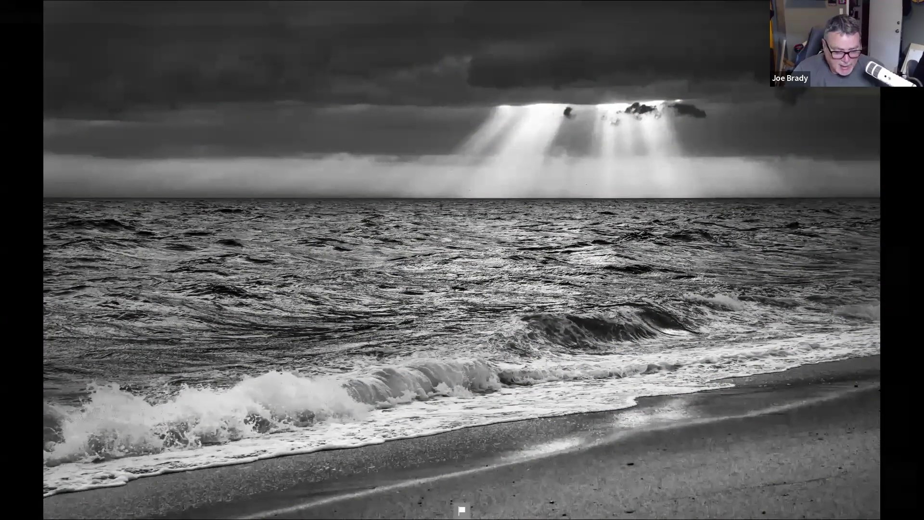
pyautogui.press('f')
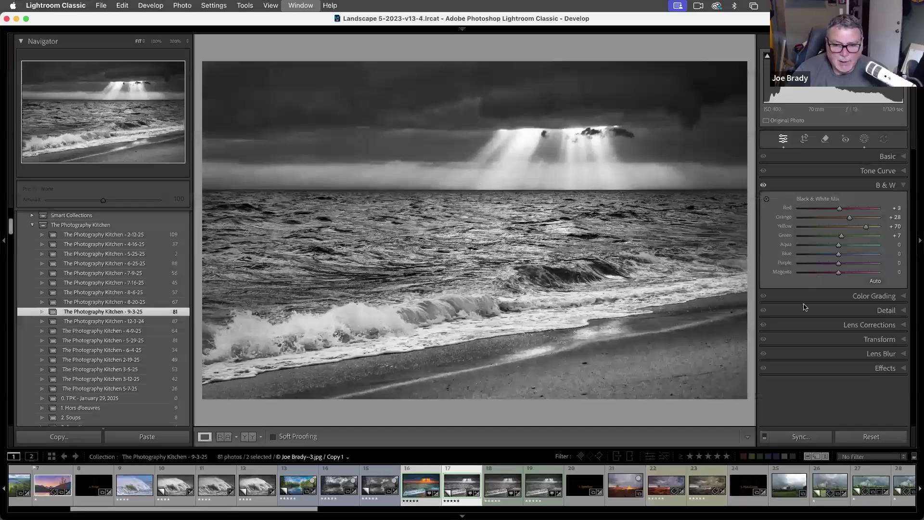
# - Create a virtual copy of the desert buttes photo DSC08630 2.ARW and show its basic adjustments
pyautogui.click(585, 490)
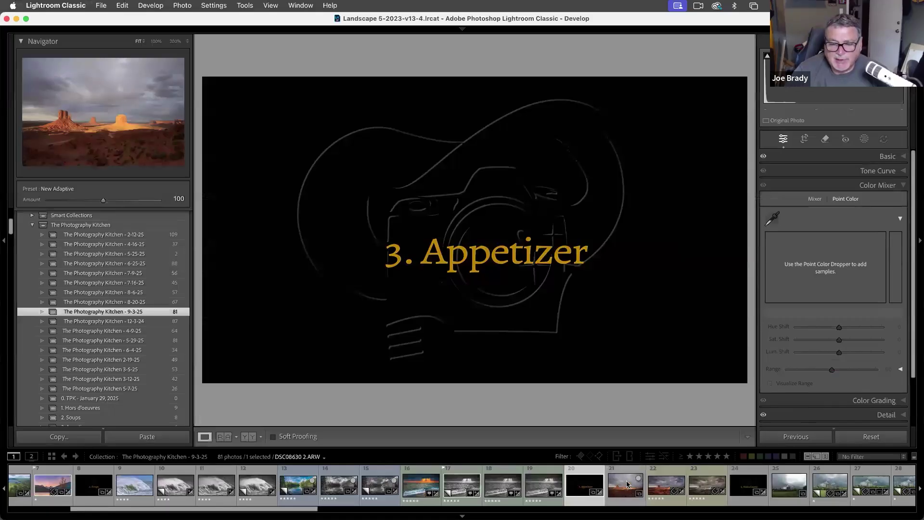
pyautogui.click(627, 484)
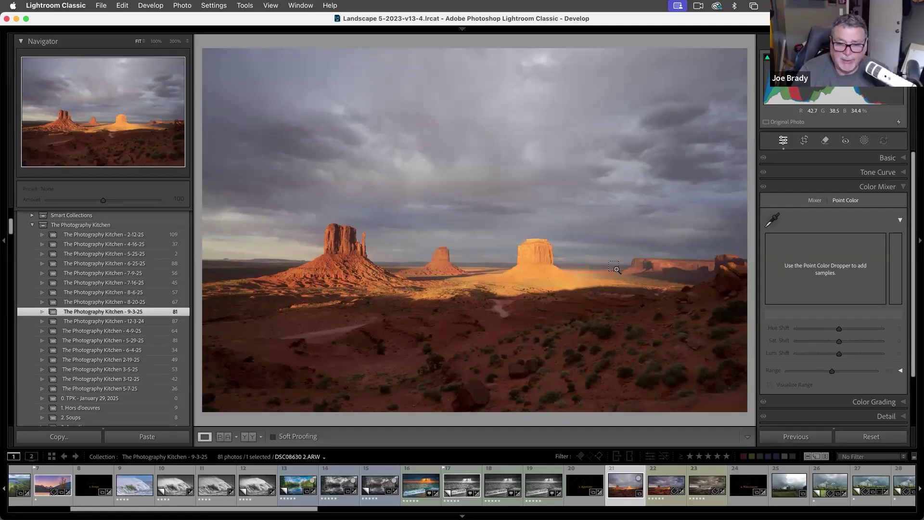
pyautogui.press('super+apostrophe')
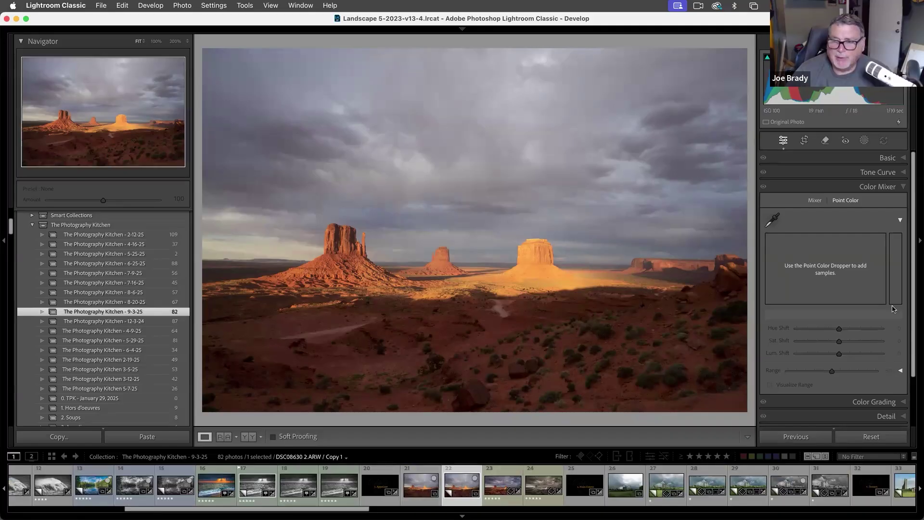
pyautogui.click(888, 158)
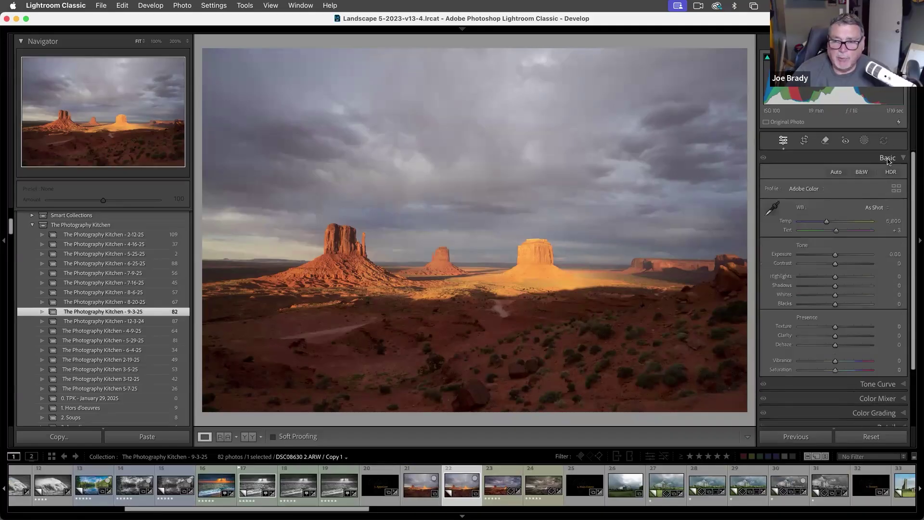
pyautogui.click(698, 9)
pyautogui.click(704, 20)
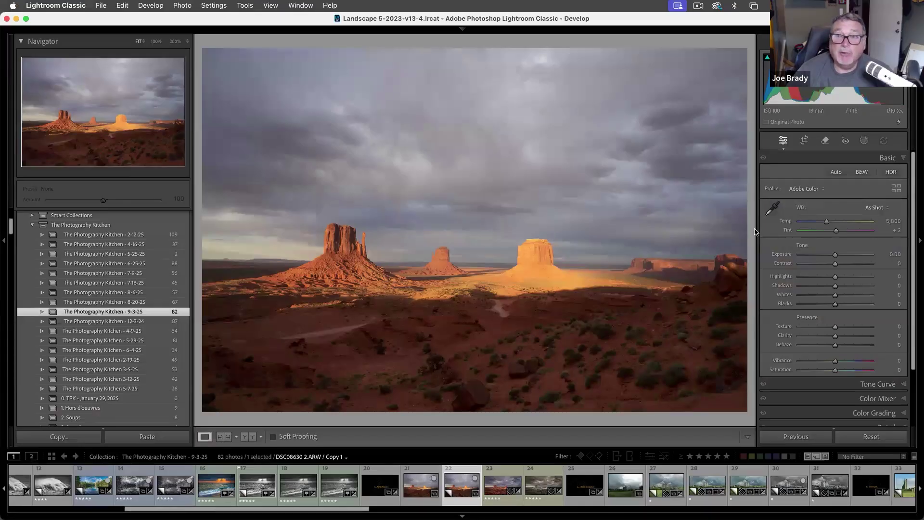
pyautogui.moveTo(700, 24)
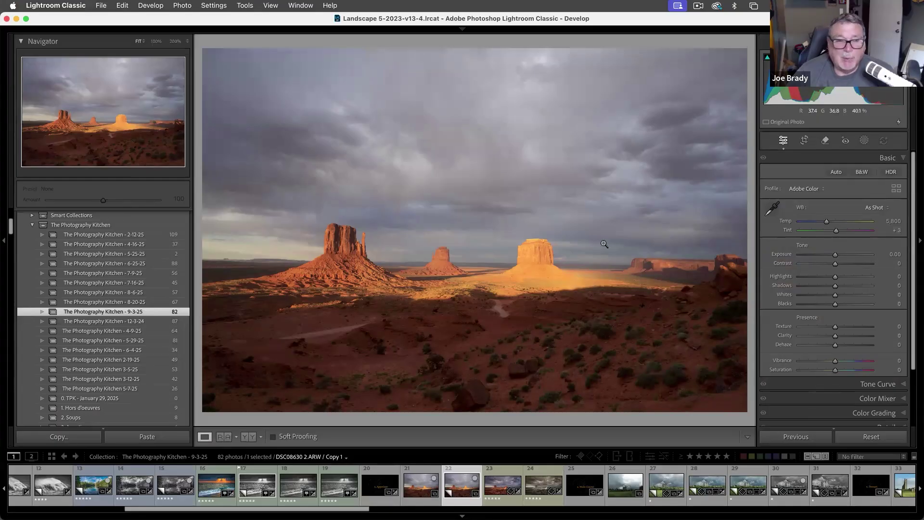
# - Cycle through the info overlays to examine the desert photo's file details and camera settings, leaving the overlay hidden
pyautogui.press('i')
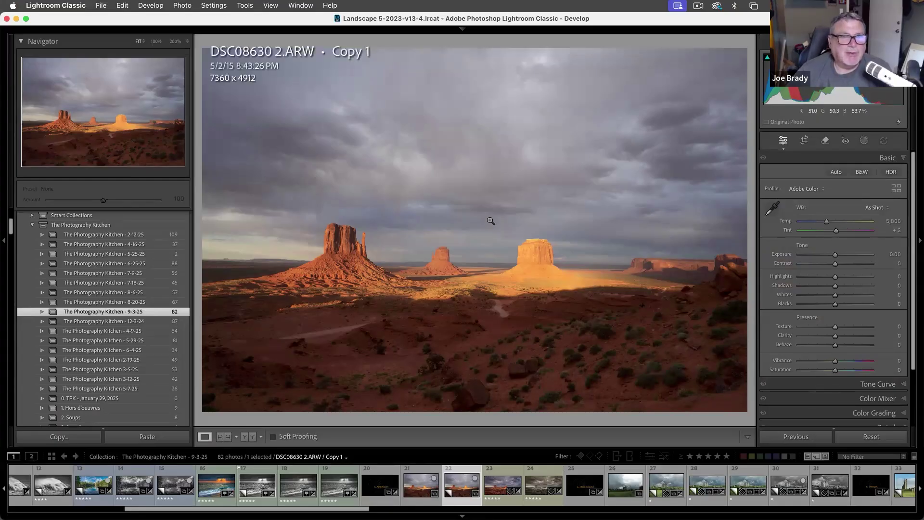
pyautogui.press('i')
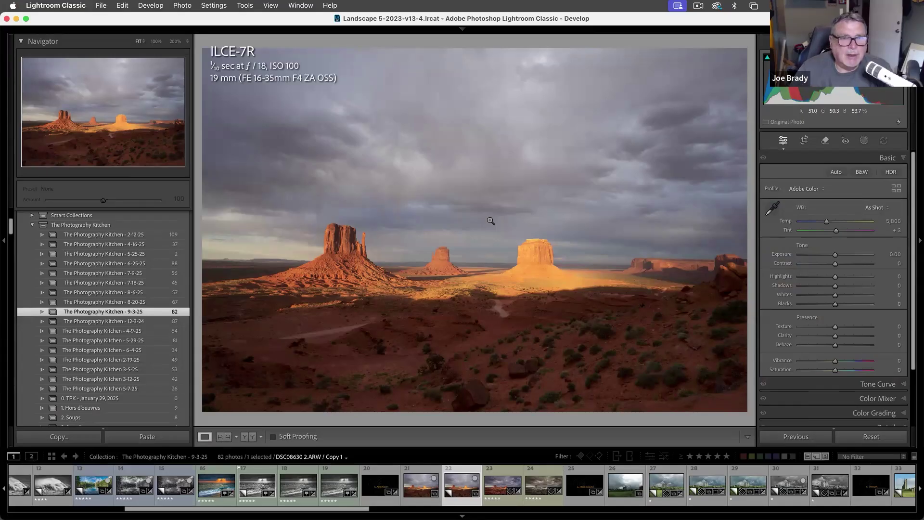
pyautogui.press('i')
pyautogui.press('i')
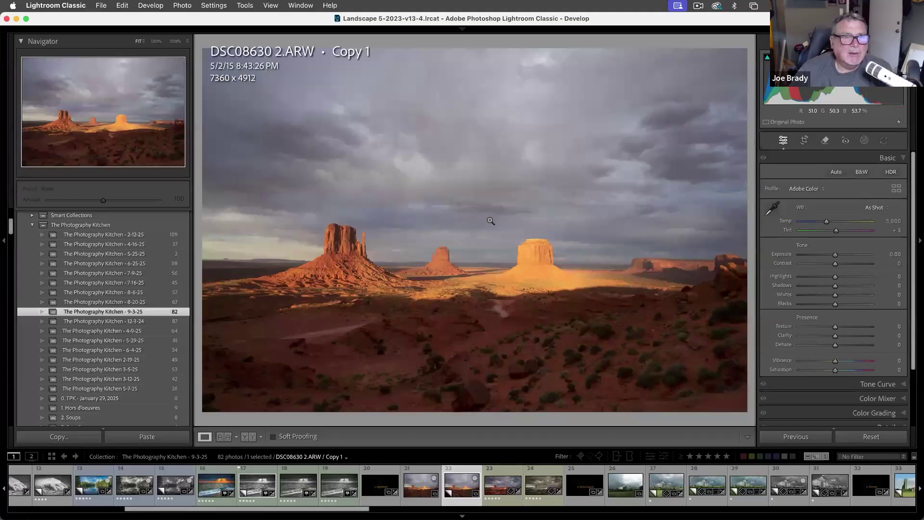
pyautogui.press('i')
pyautogui.press('i')
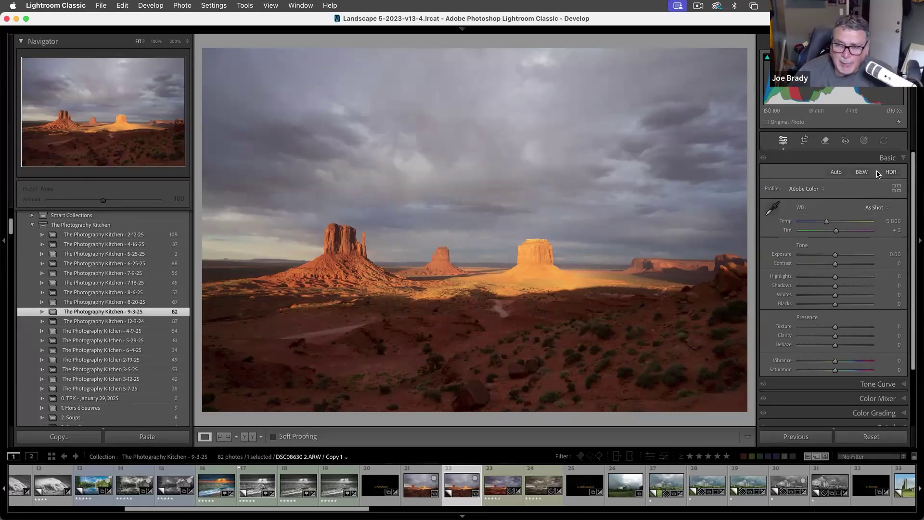
# - Create a sky mask on the desert photo's virtual copy and set its dehaze to 41
pyautogui.click(864, 142)
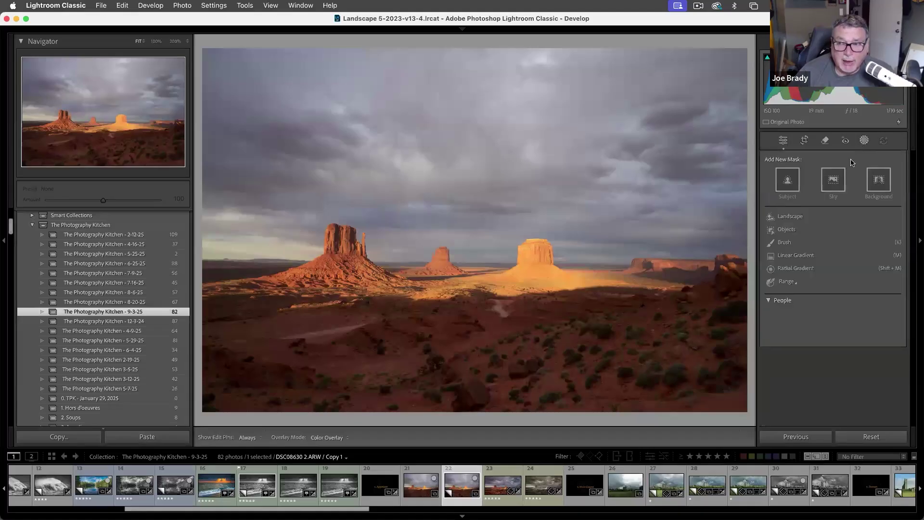
pyautogui.click(834, 180)
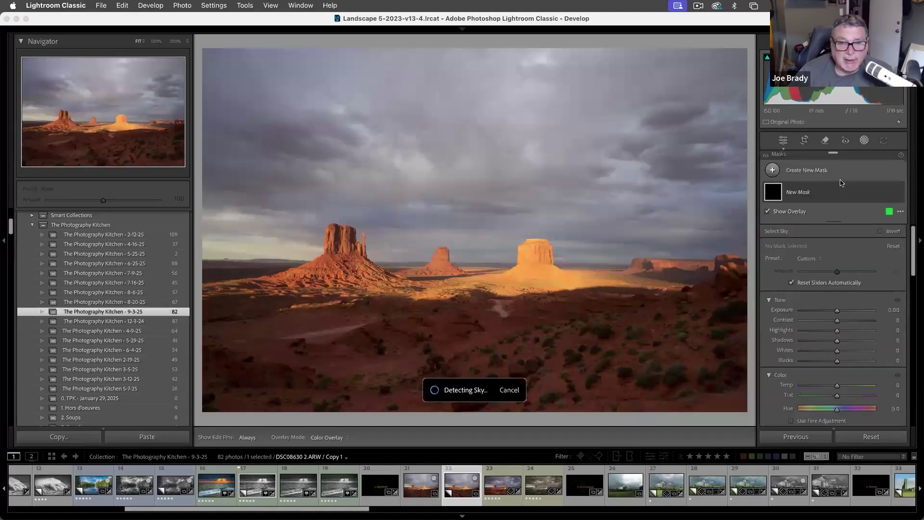
pyautogui.scroll(-10, 837, 324)
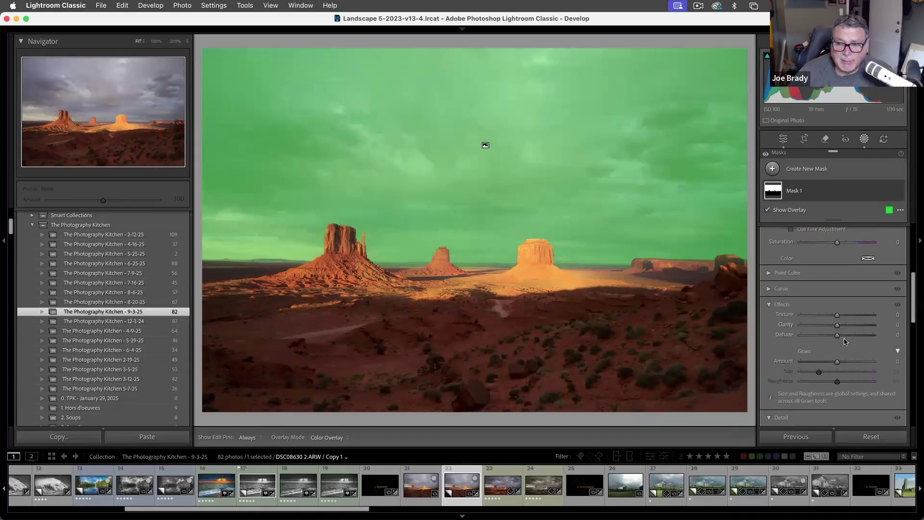
pyautogui.moveTo(838, 335); pyautogui.dragTo(852, 336)
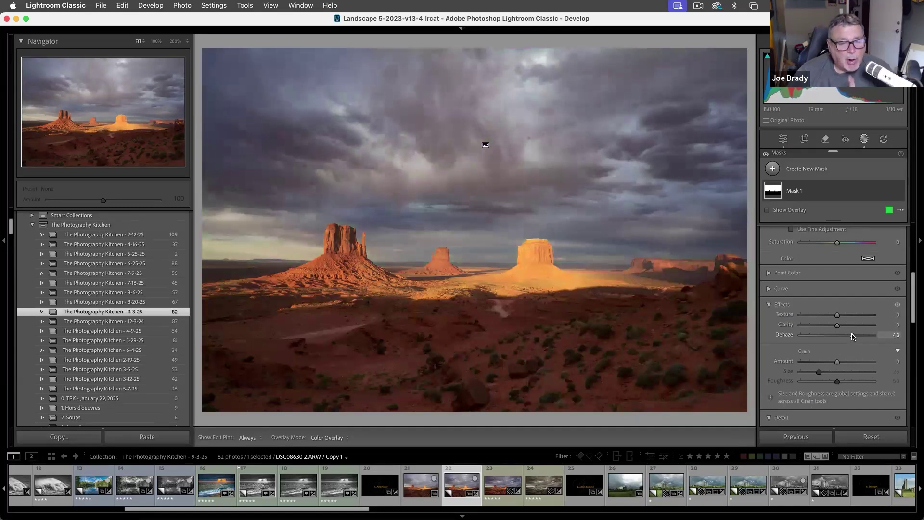
pyautogui.moveTo(850, 336); pyautogui.dragTo(851, 335)
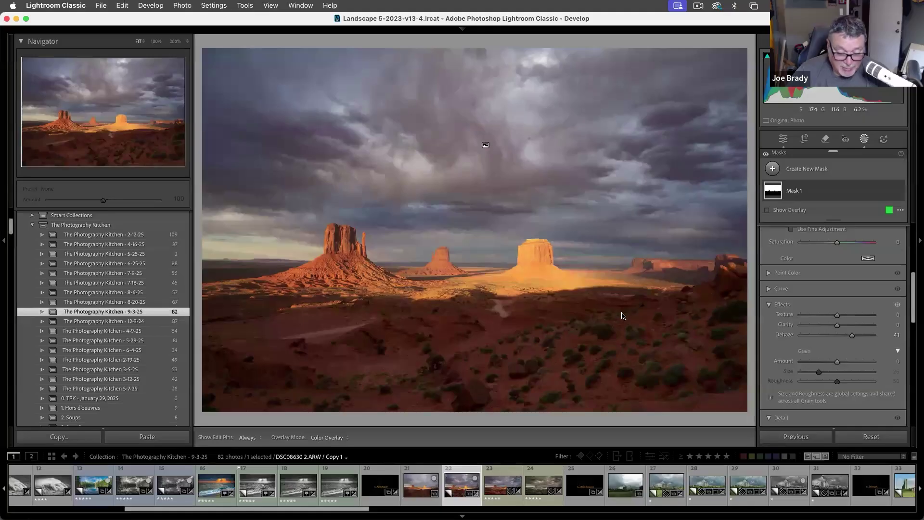
# - Brush a mask over the dark desert foreground with exposure 1.14 and shadows 41, undoing the stray stroke over the sunlit butte
pyautogui.press('k')
pyautogui.moveTo(719, 303)
pyautogui.mouseDown()
pyautogui.moveTo(480, 325)
pyautogui.moveTo(272, 323)
pyautogui.moveTo(211, 347)
pyautogui.moveTo(217, 376)
pyautogui.moveTo(337, 407)
pyautogui.moveTo(720, 391)
pyautogui.moveTo(745, 371)
pyautogui.moveTo(572, 365)
pyautogui.moveTo(314, 388)
pyautogui.moveTo(435, 398)
pyautogui.moveTo(202, 385)
pyautogui.mouseUp()
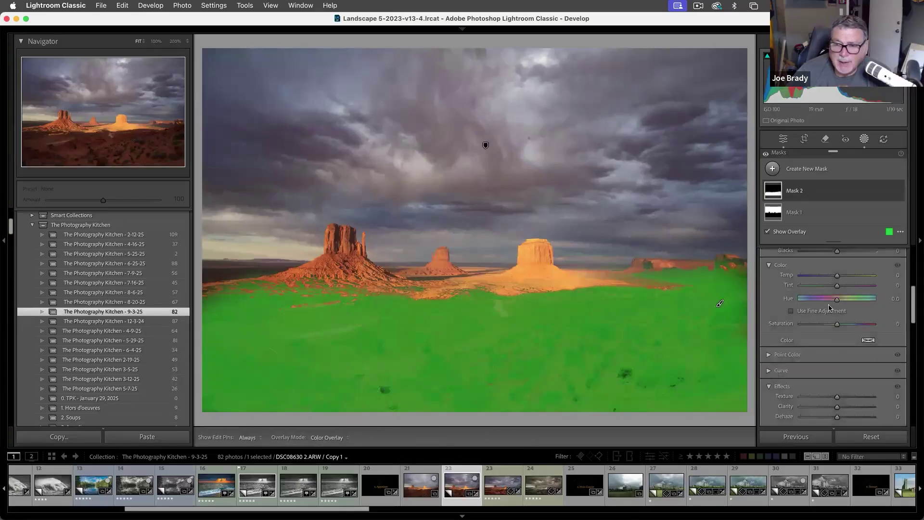
pyautogui.scroll(5, 833, 299)
pyautogui.moveTo(838, 285); pyautogui.dragTo(857, 313)
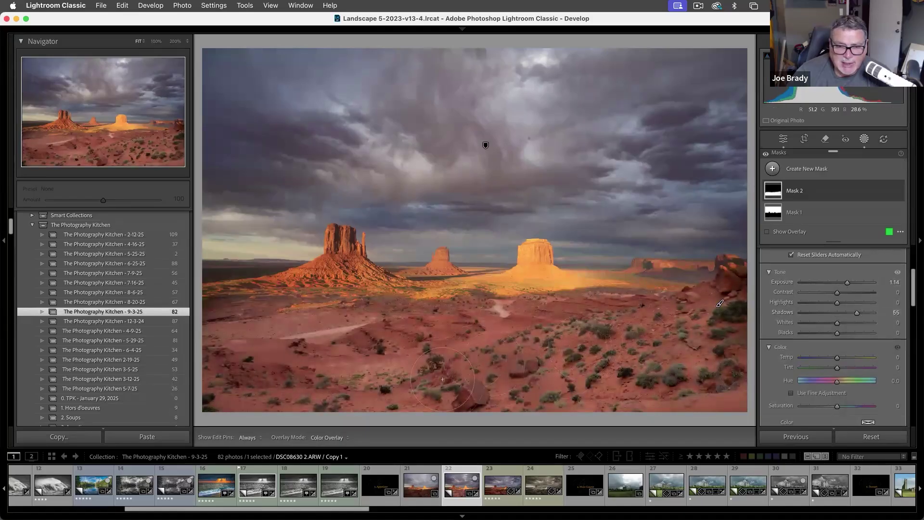
pyautogui.moveTo(857, 313); pyautogui.dragTo(850, 318)
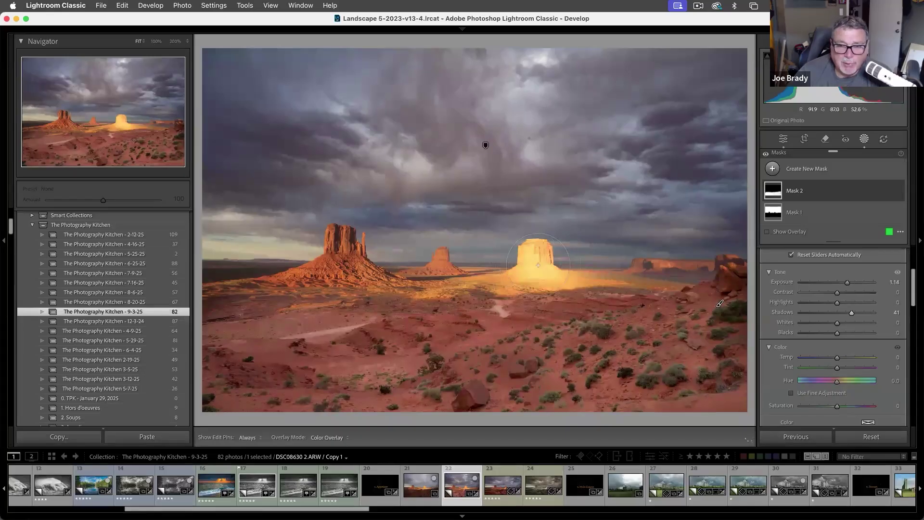
pyautogui.press('super+z')
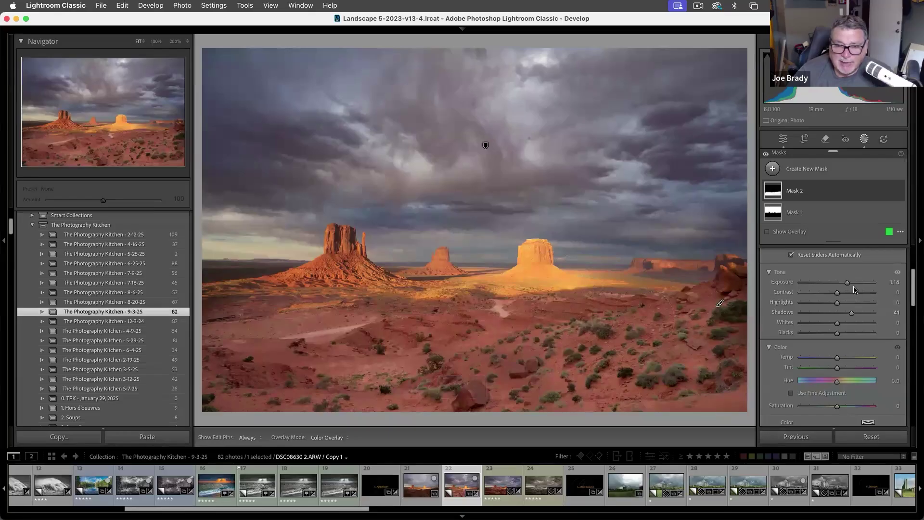
# - Brush a new mask over the brightly lit butte and its base, setting exposure to -0.49, clarity to 43 and dehaze to 23
pyautogui.press('k')
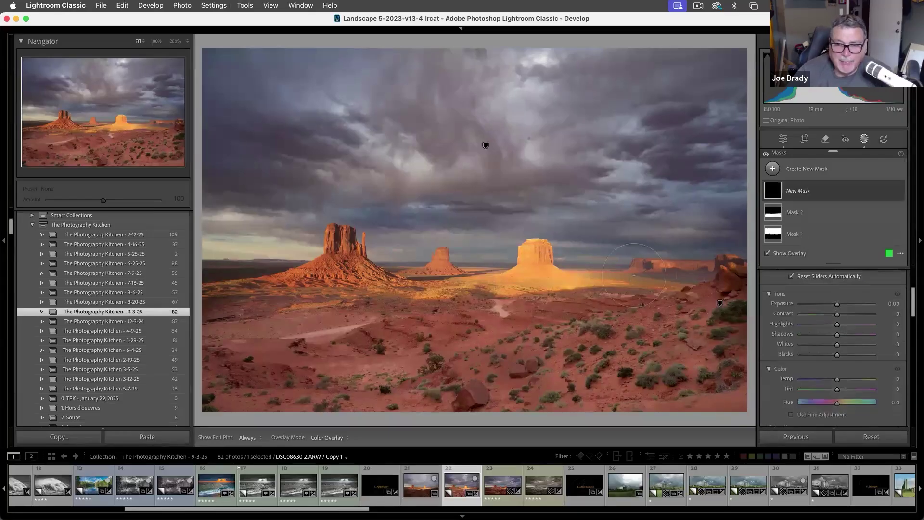
pyautogui.moveTo(535, 263)
pyautogui.mouseDown()
pyautogui.moveTo(567, 282)
pyautogui.moveTo(505, 281)
pyautogui.mouseUp()
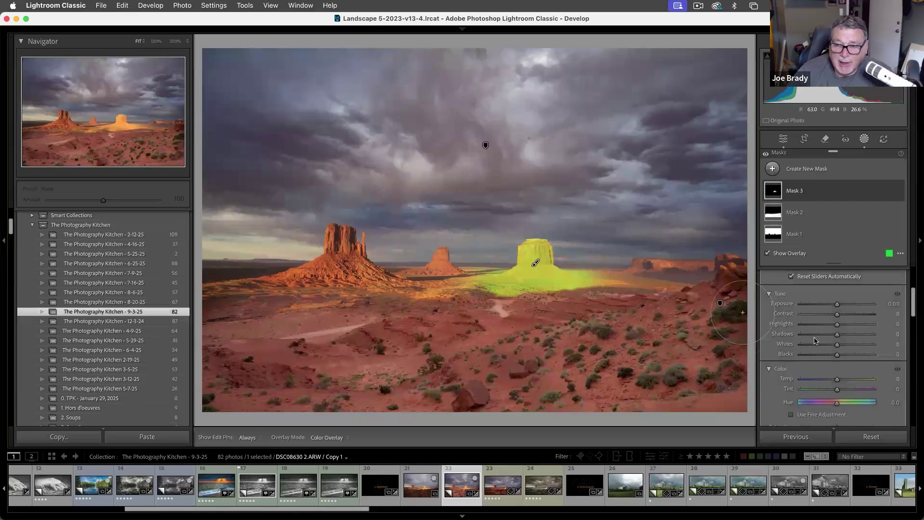
pyautogui.press('o')
pyautogui.moveTo(838, 309); pyautogui.dragTo(832, 309)
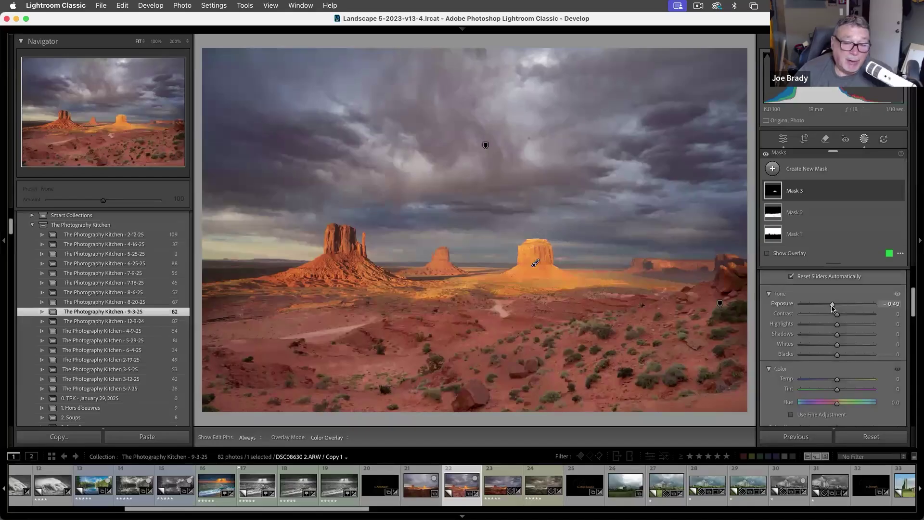
pyautogui.scroll(-5, 845, 354)
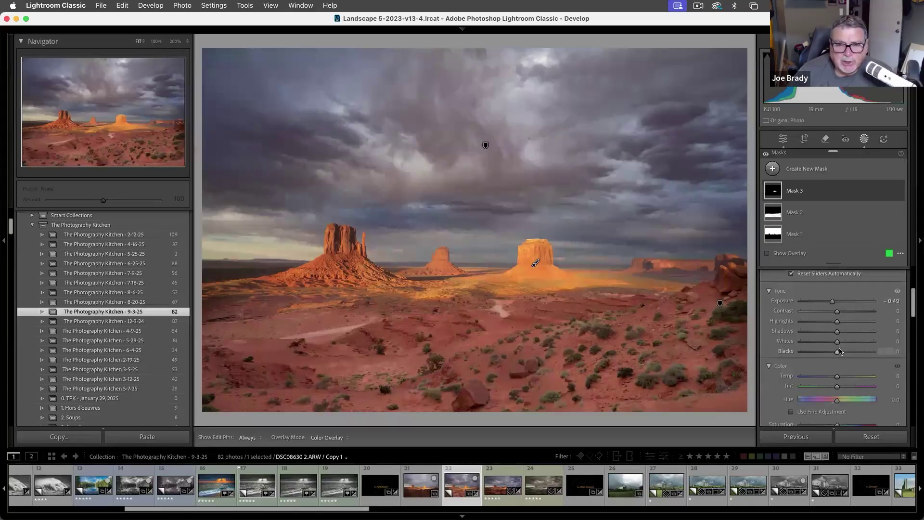
pyautogui.scroll(-5, 840, 351)
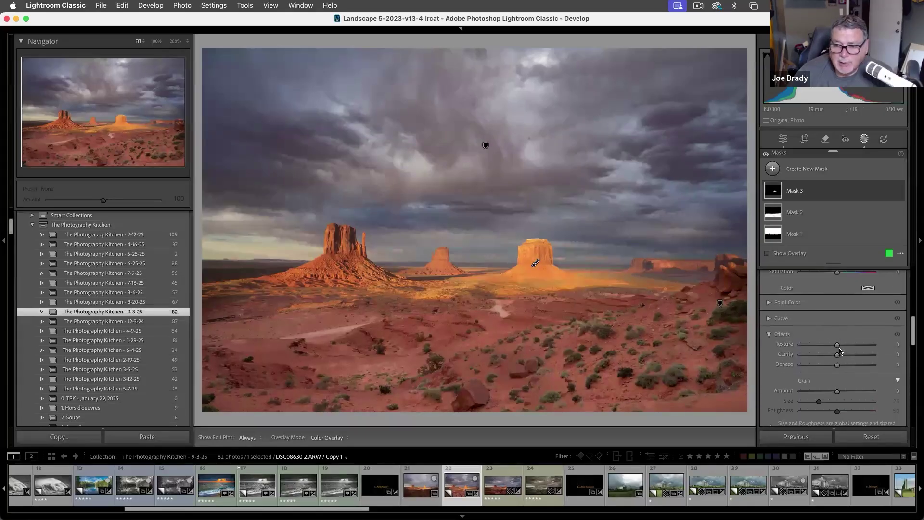
pyautogui.moveTo(847, 347); pyautogui.dragTo(847, 355)
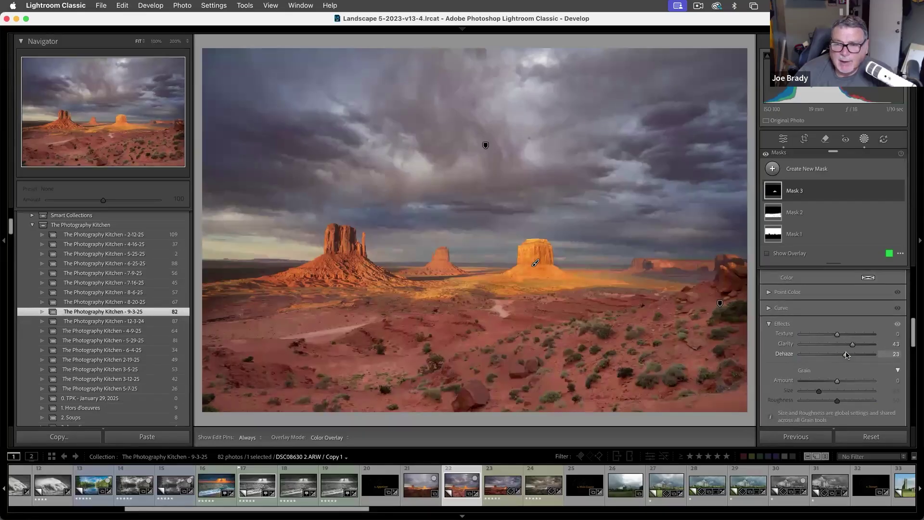
# - Set the sunlit butte mask's blacks to -20, exposure to -0.39, temp to -24 and tint to -4
pyautogui.scroll(5, 843, 351)
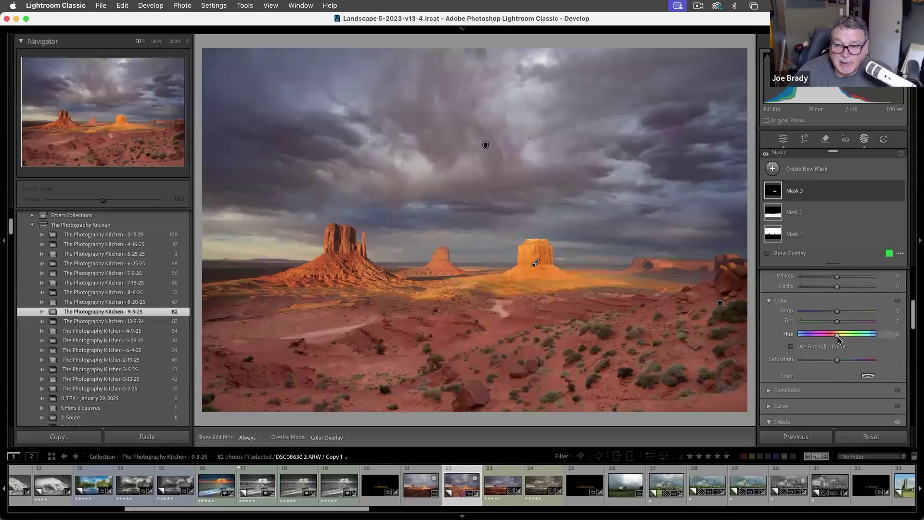
pyautogui.moveTo(834, 346); pyautogui.dragTo(830, 345)
pyautogui.moveTo(833, 297); pyautogui.dragTo(835, 298)
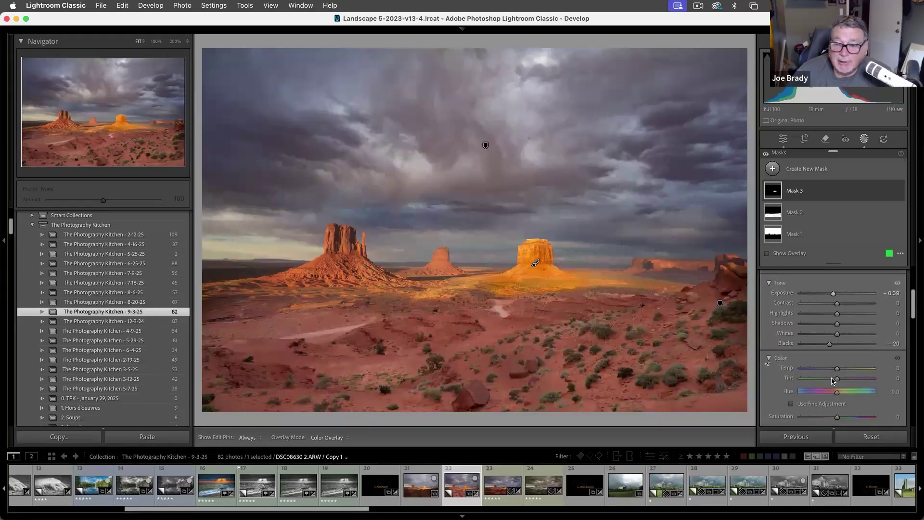
pyautogui.moveTo(838, 370)
pyautogui.mouseDown()
pyautogui.moveTo(827, 371)
pyautogui.moveTo(835, 379)
pyautogui.mouseUp()
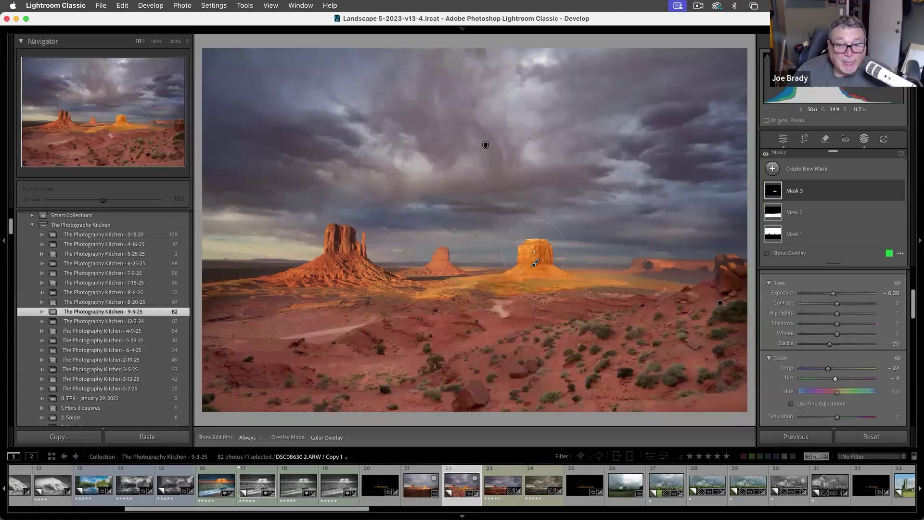
# - Refine the sunlit butte mask's tone with shadows 49, blacks -35 and exposure -0.23
pyautogui.moveTo(829, 344); pyautogui.dragTo(828, 346)
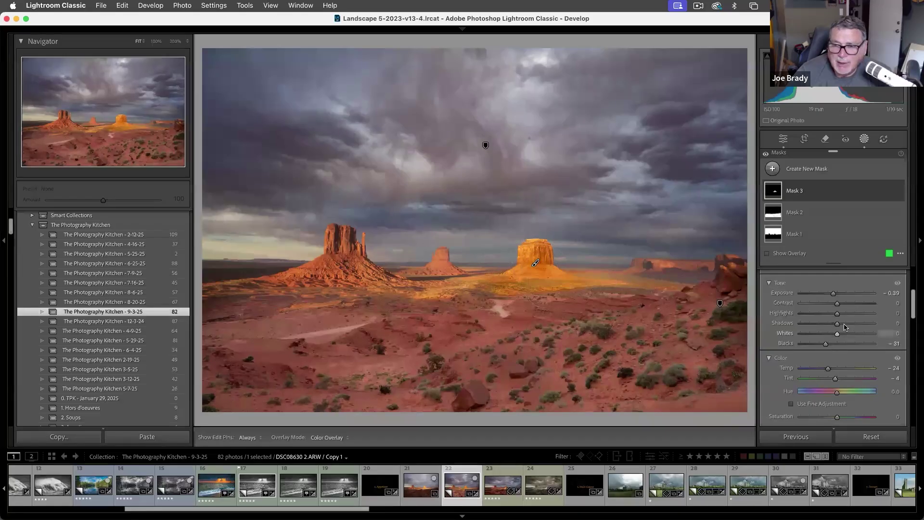
pyautogui.moveTo(847, 325); pyautogui.dragTo(823, 347)
pyautogui.moveTo(833, 296); pyautogui.dragTo(836, 296)
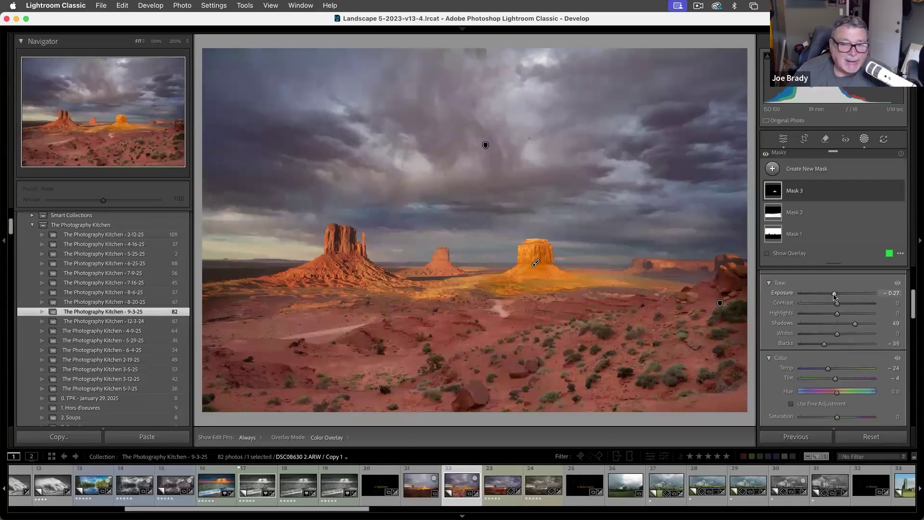
pyautogui.moveTo(835, 296); pyautogui.dragTo(836, 296)
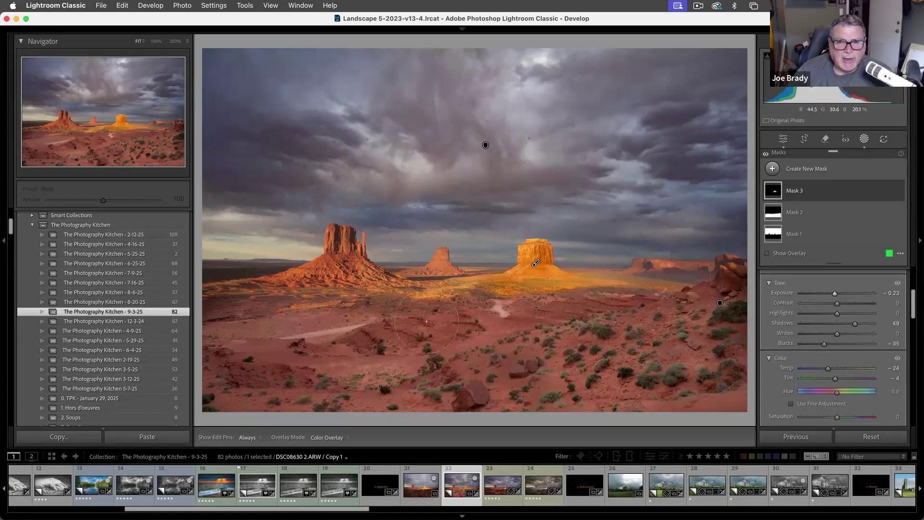
# - Brush another mask over the distant mesas beyond the sunlit butte, setting exposure to 0.47 and blacks to -46
pyautogui.moveTo(825, 218)
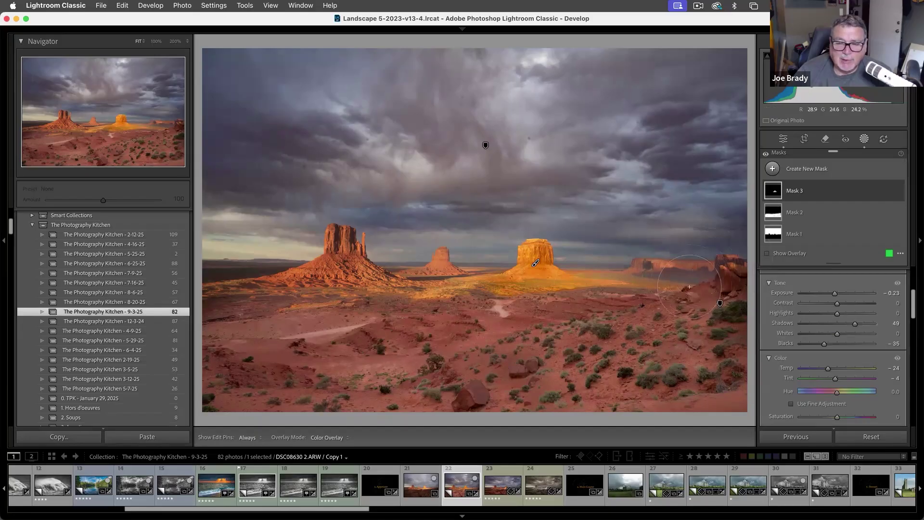
pyautogui.press('m')
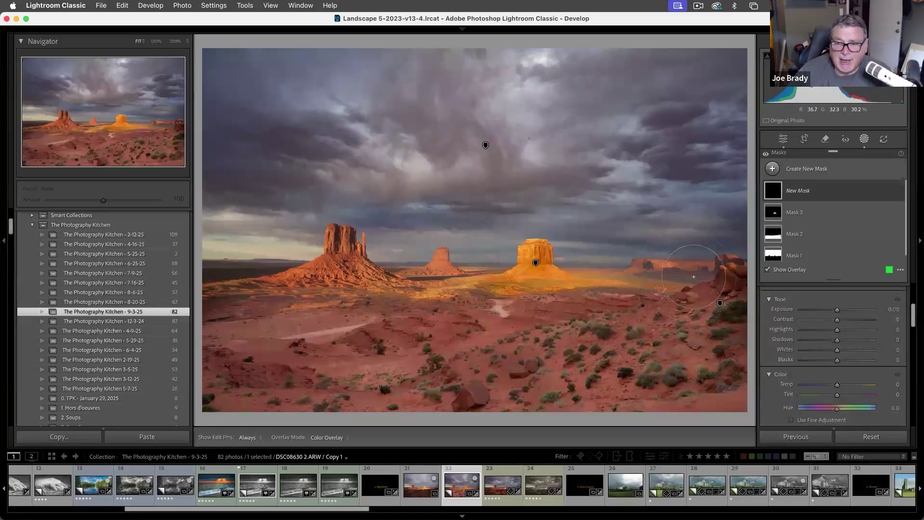
pyautogui.moveTo(691, 276)
pyautogui.mouseDown()
pyautogui.moveTo(698, 253)
pyautogui.moveTo(689, 248)
pyautogui.moveTo(641, 270)
pyautogui.mouseUp()
pyautogui.moveTo(837, 310); pyautogui.dragTo(842, 311)
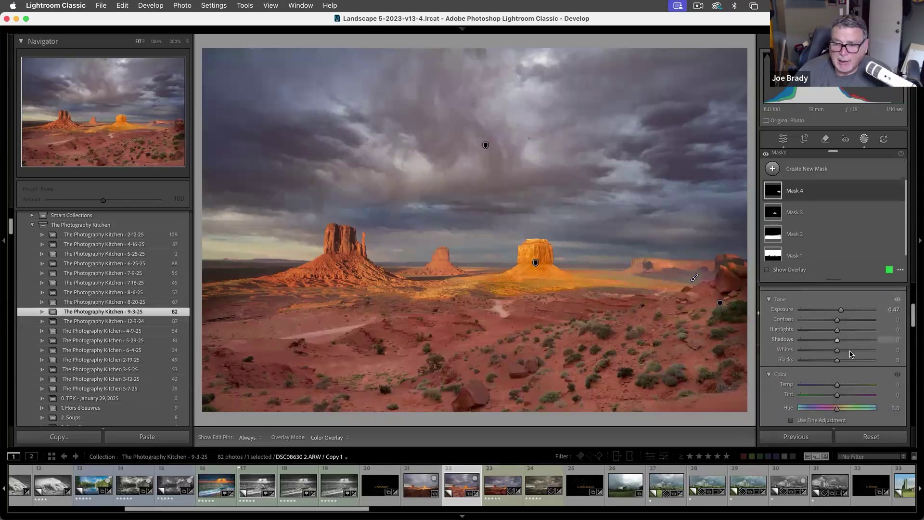
pyautogui.moveTo(827, 364); pyautogui.dragTo(824, 364)
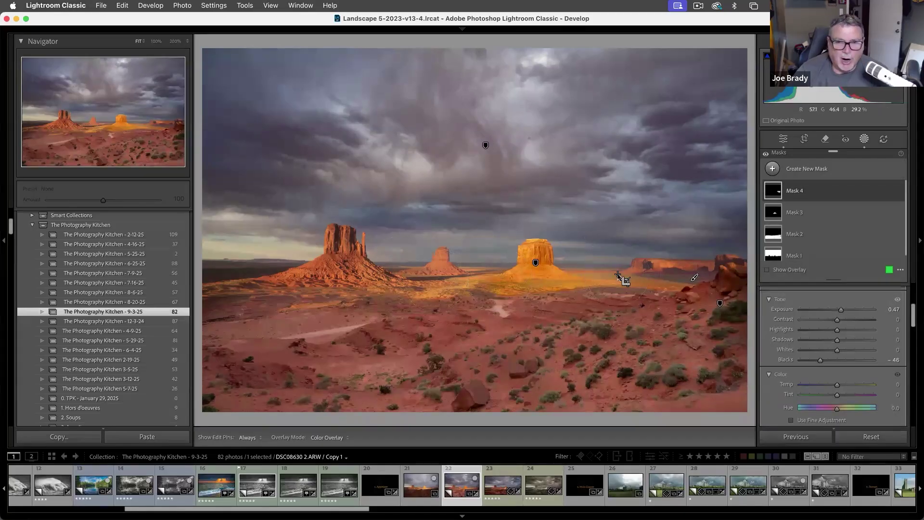
# - Straighten the desert photo to an angle of -0.87 with slightly trimmed top and bottom edges, and compare it with the unedited original
pyautogui.press('r')
pyautogui.moveTo(751, 415); pyautogui.dragTo(751, 416)
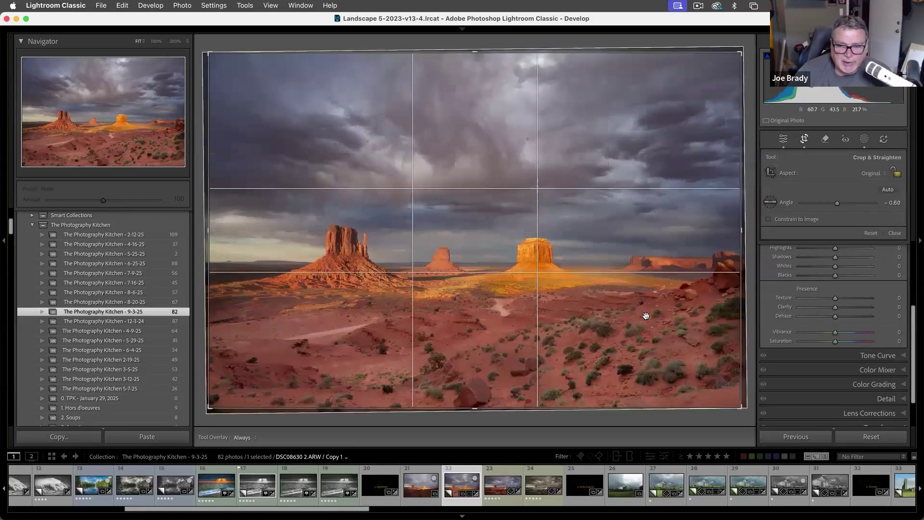
pyautogui.moveTo(747, 415); pyautogui.dragTo(744, 412)
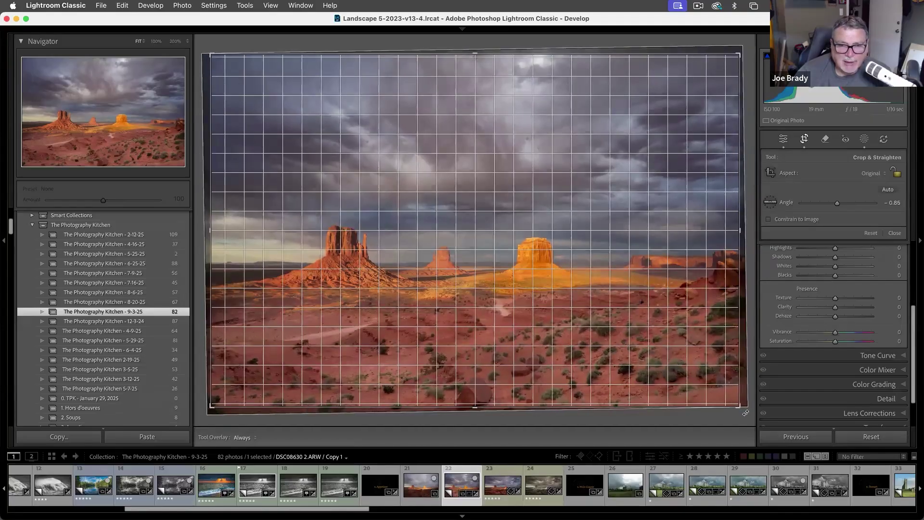
pyautogui.moveTo(527, 340); pyautogui.dragTo(385, 270)
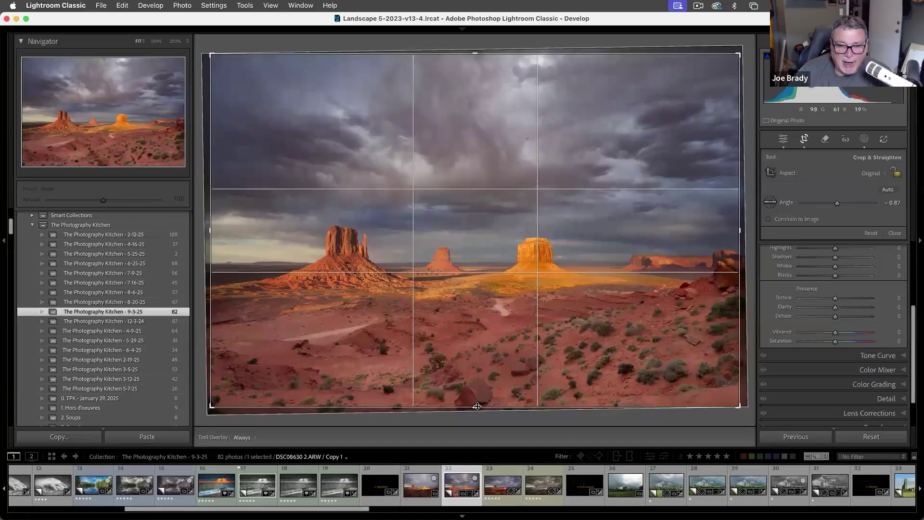
pyautogui.moveTo(477, 406); pyautogui.dragTo(478, 405)
pyautogui.moveTo(472, 53); pyautogui.dragTo(473, 54)
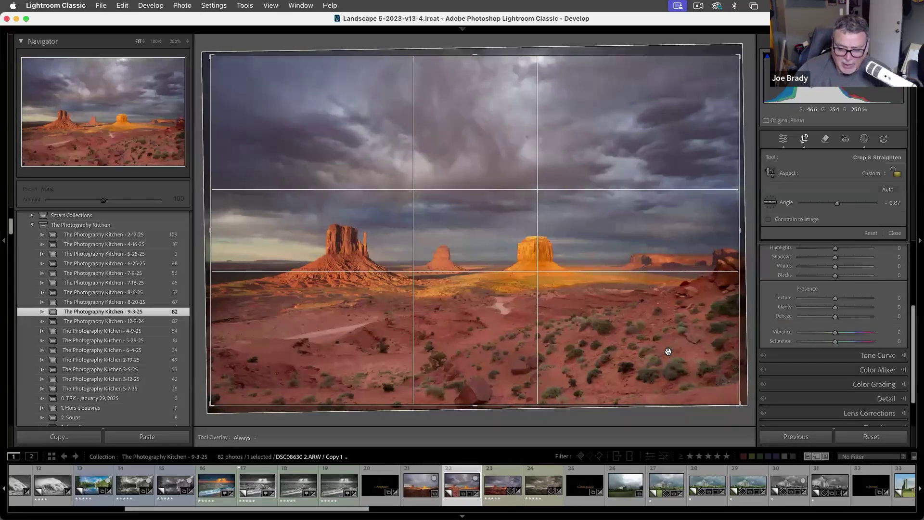
pyautogui.press('Return')
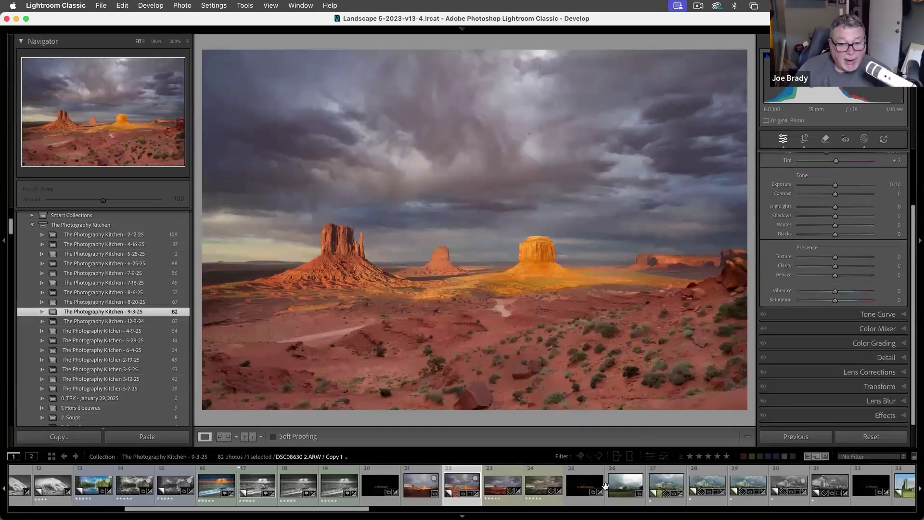
pyautogui.click(427, 489)
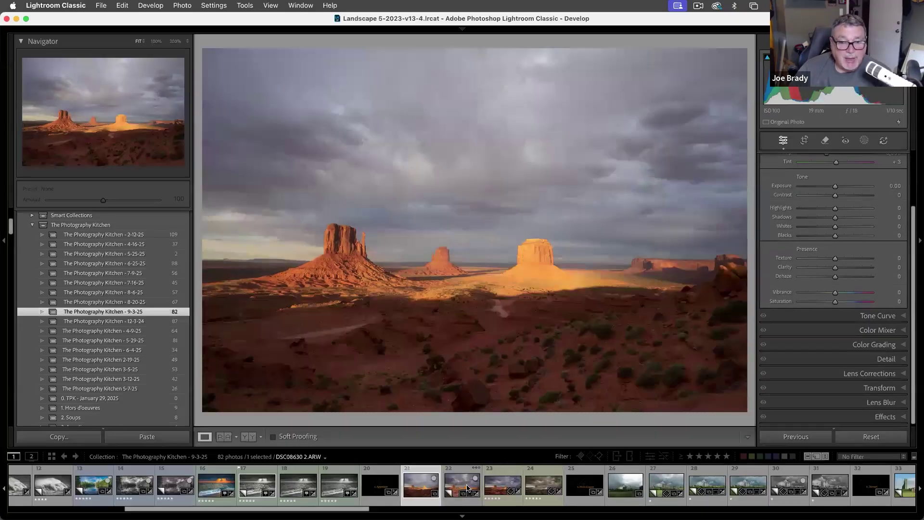
pyautogui.click(468, 488)
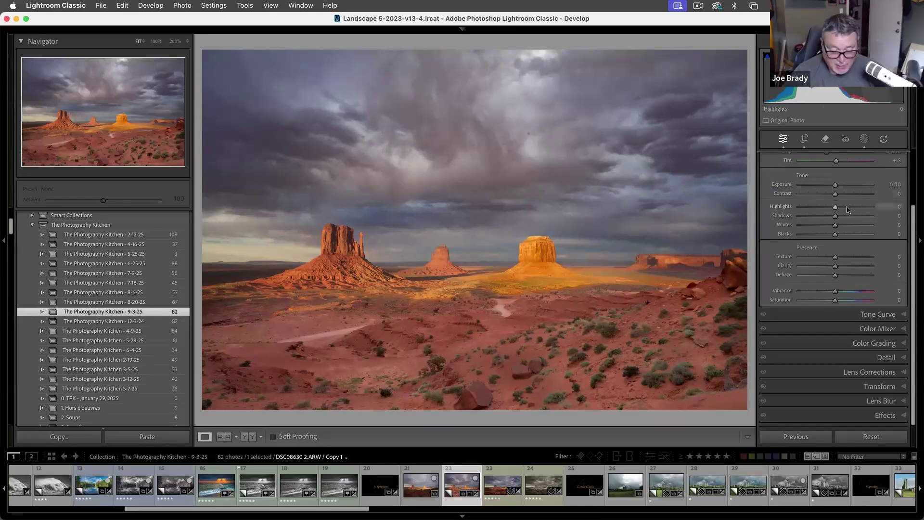
# - Create another virtual copy of the edited desert photo and convert it to black and white
pyautogui.press('super+apostrophe')
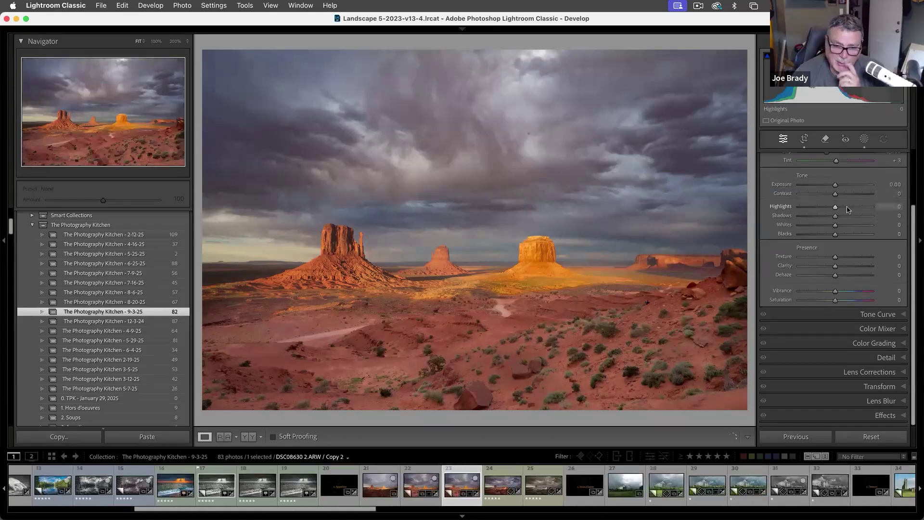
pyautogui.scroll(3, 914, 171)
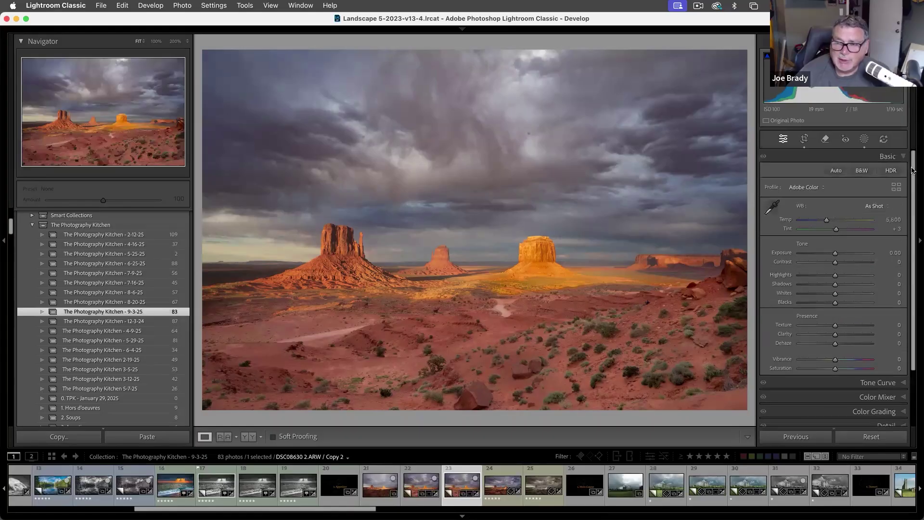
pyautogui.click(865, 171)
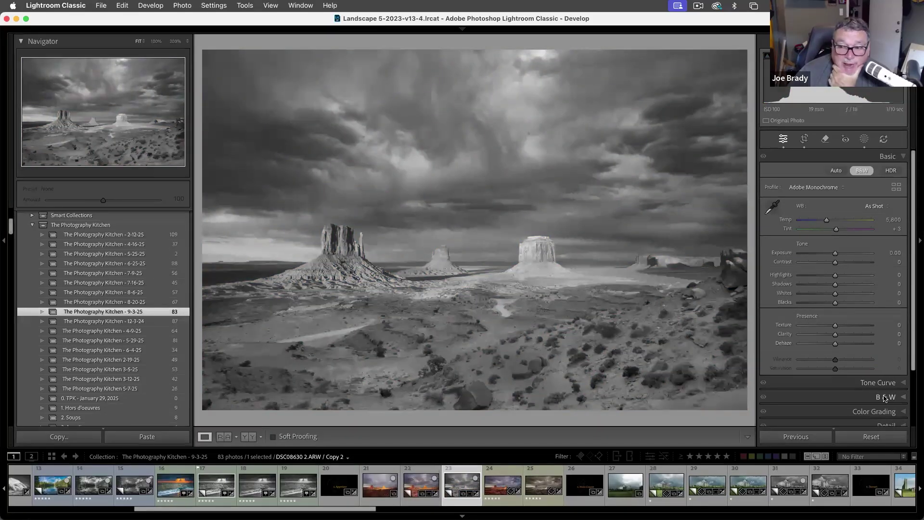
# - Adjust the black-and-white mix from areas in the photo: orange -11, yellow -37, green -2, blue -46, purple -48 and magenta +46
pyautogui.click(885, 398)
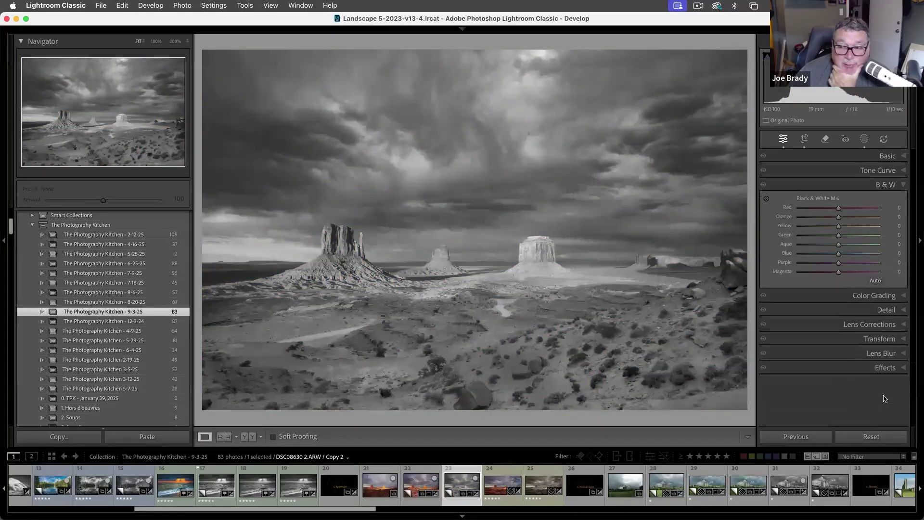
pyautogui.click(767, 200)
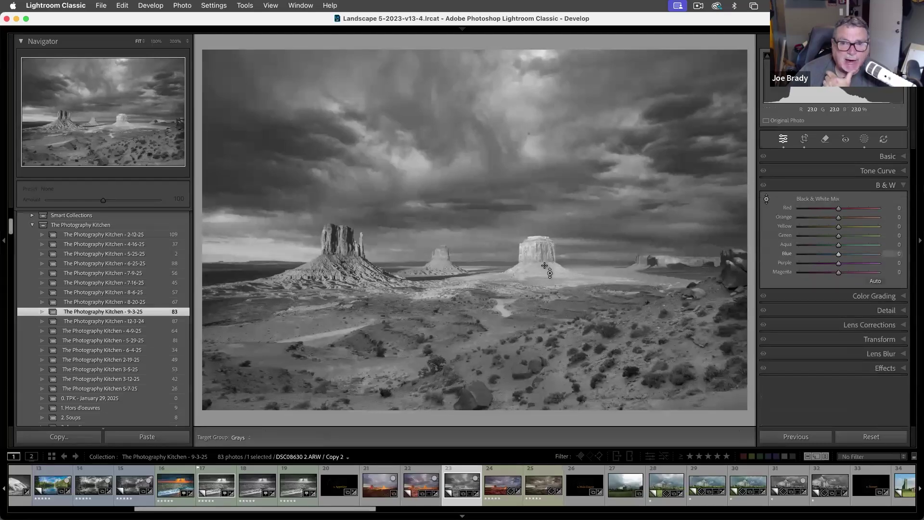
pyautogui.moveTo(537, 255); pyautogui.dragTo(537, 262)
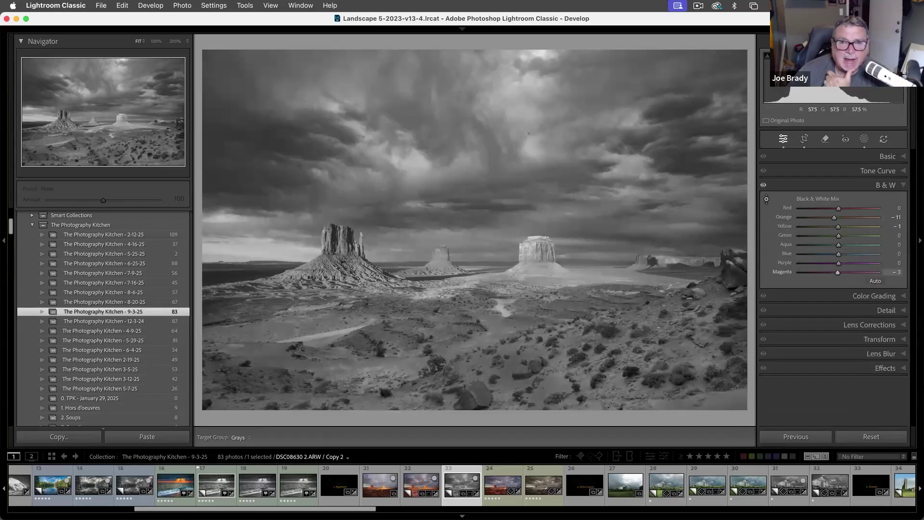
pyautogui.moveTo(435, 126); pyautogui.dragTo(600, 113)
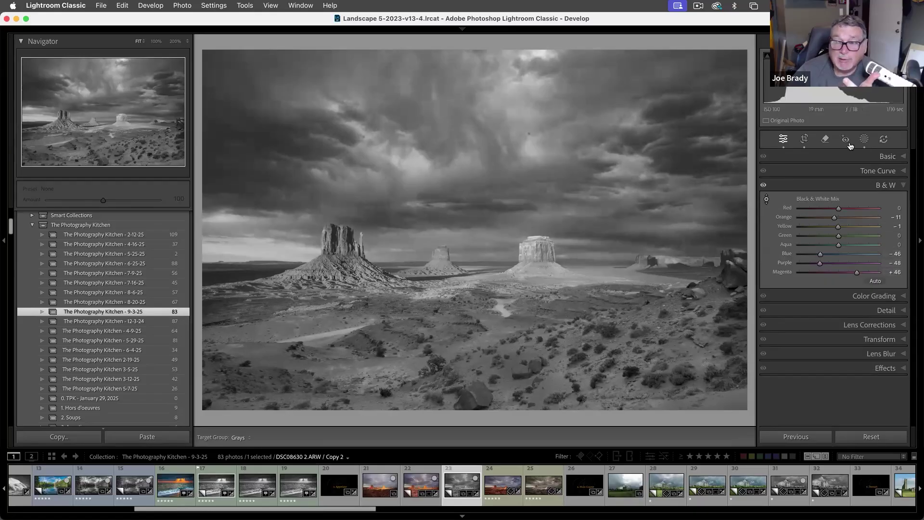
pyautogui.moveTo(289, 251); pyautogui.dragTo(284, 254)
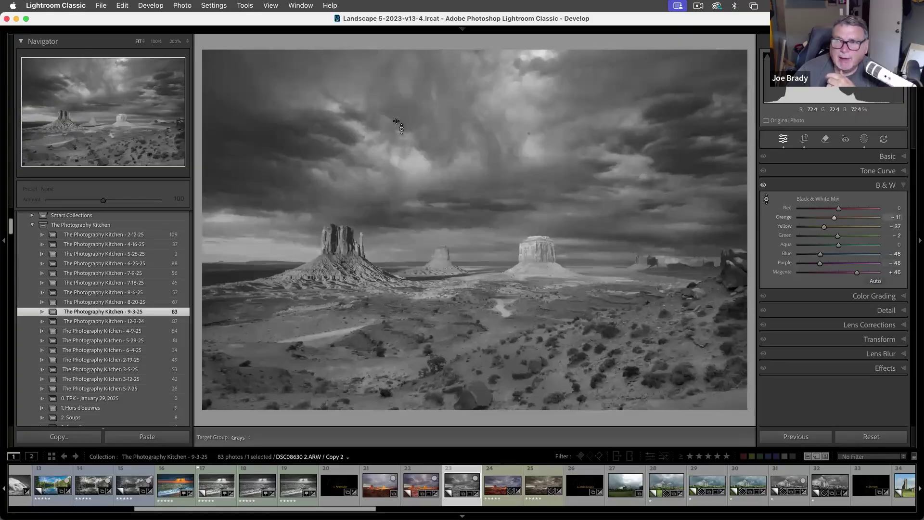
# - Add a sky mask to the black-and-white photo with exposure 0.21 and contrast 27
pyautogui.click(864, 139)
pyautogui.click(808, 170)
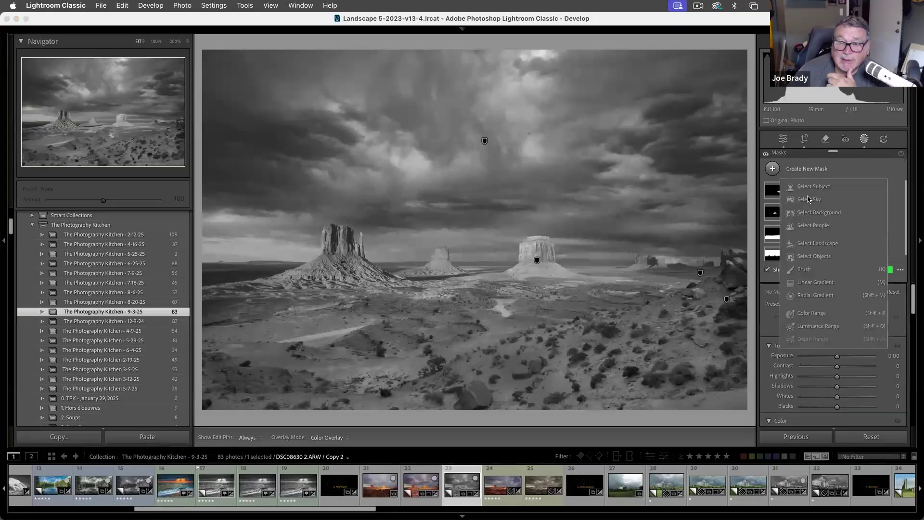
pyautogui.click(809, 201)
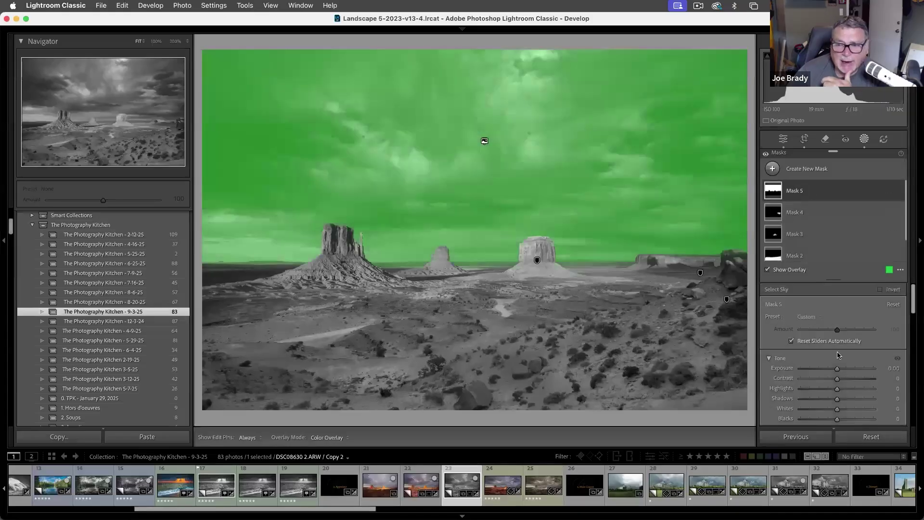
pyautogui.scroll(-3, 844, 351)
pyautogui.moveTo(838, 324)
pyautogui.mouseDown()
pyautogui.moveTo(839, 343)
pyautogui.moveTo(847, 338)
pyautogui.mouseUp()
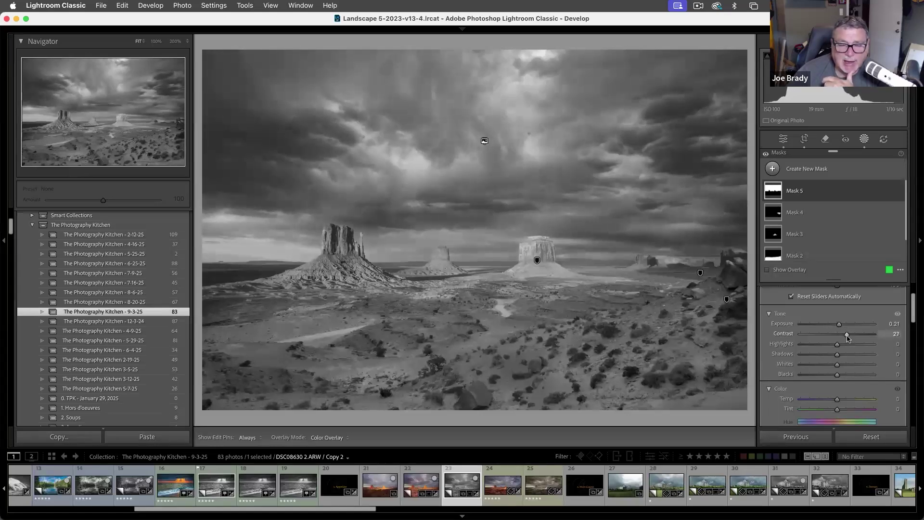
# - Duplicate and invert the new sky mask to cover the land, setting its exposure to 0.28 and contrast to 66
pyautogui.rightClick(889, 192)
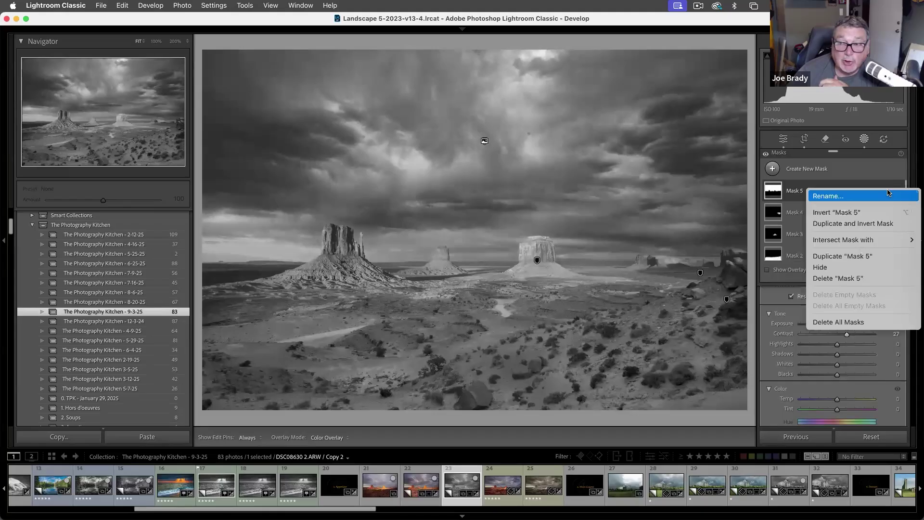
pyautogui.click(883, 224)
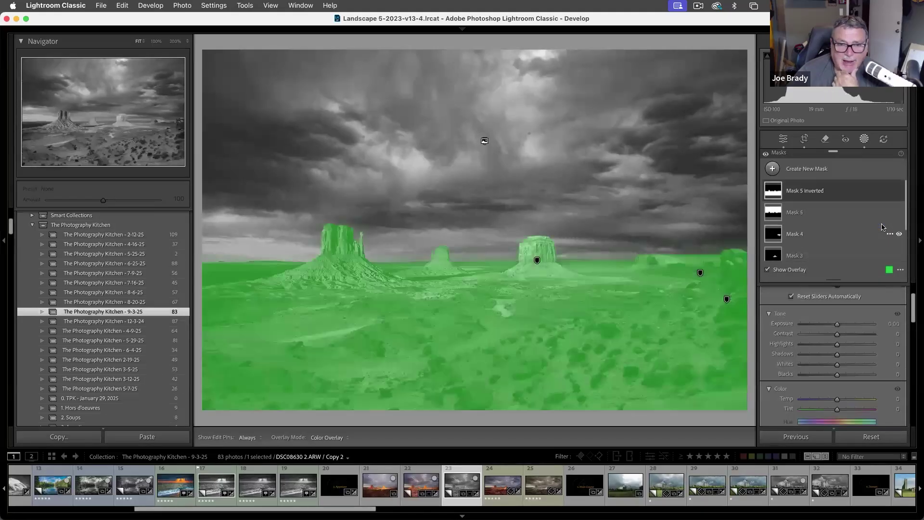
pyautogui.moveTo(838, 324); pyautogui.dragTo(861, 334)
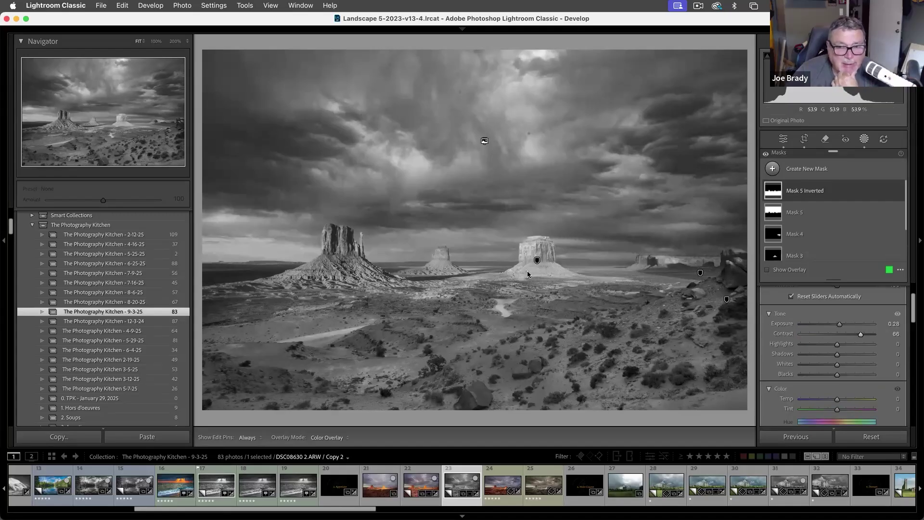
# - Set the exposure of the existing mask on the brightest butte to -0.62
pyautogui.click(538, 260)
pyautogui.moveTo(843, 384); pyautogui.dragTo(833, 386)
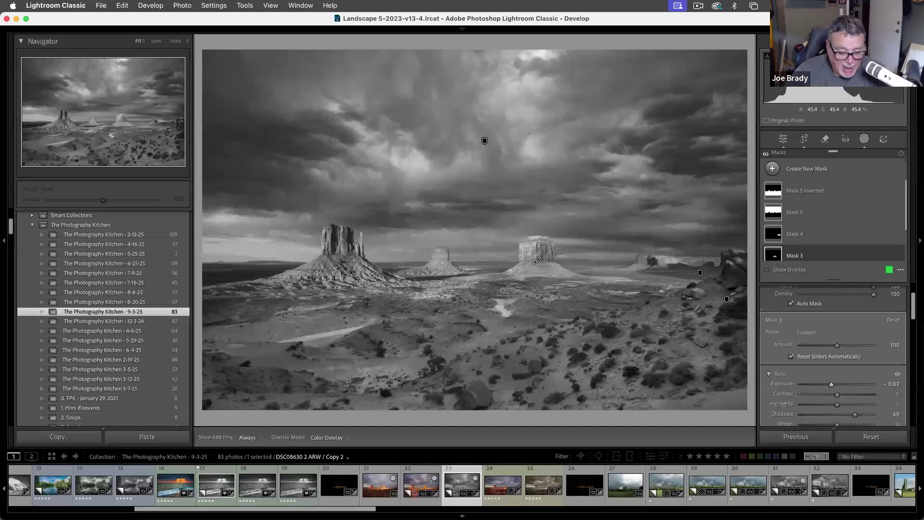
# - Brush a new mask over the small middle butte, setting exposure to 0.23 and clarity to 58
pyautogui.press('o')
pyautogui.moveTo(442, 263)
pyautogui.mouseDown()
pyautogui.moveTo(428, 260)
pyautogui.moveTo(454, 257)
pyautogui.moveTo(440, 258)
pyautogui.mouseUp()
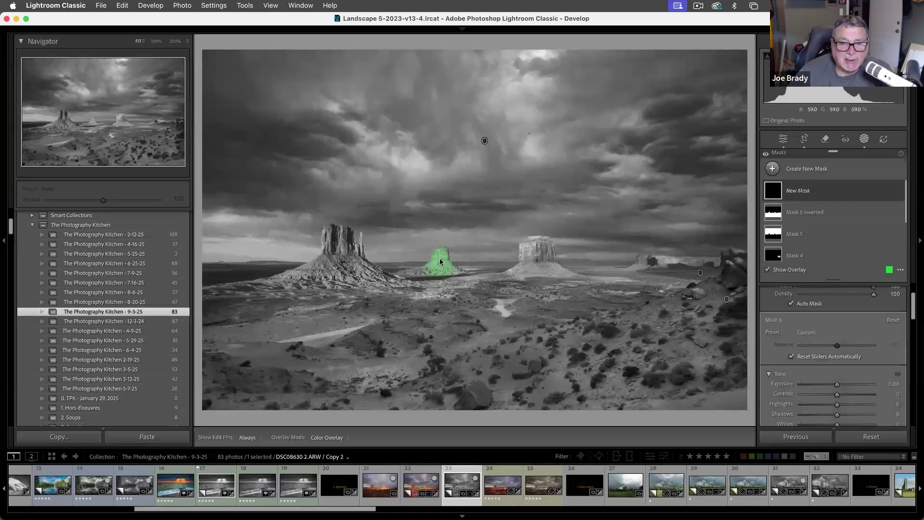
pyautogui.moveTo(837, 386); pyautogui.dragTo(839, 388)
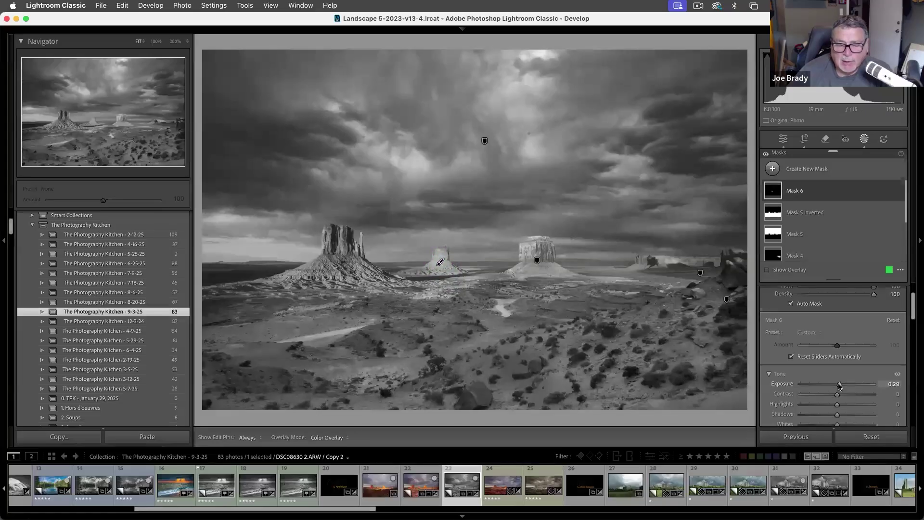
pyautogui.moveTo(839, 386); pyautogui.dragTo(838, 386)
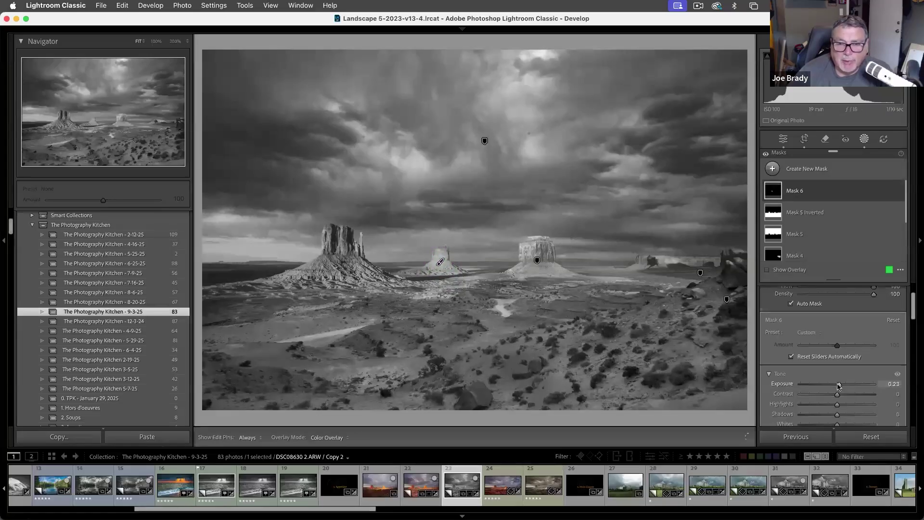
pyautogui.scroll(-10, 843, 407)
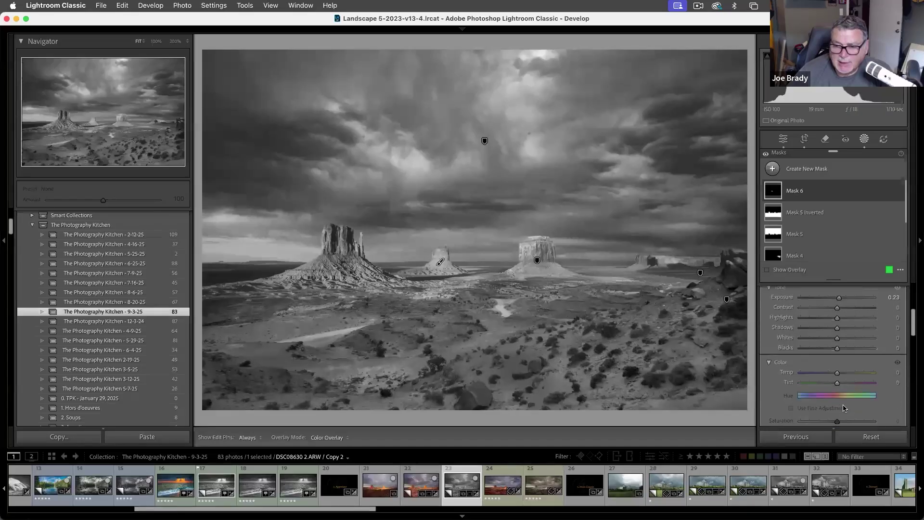
pyautogui.click(853, 381)
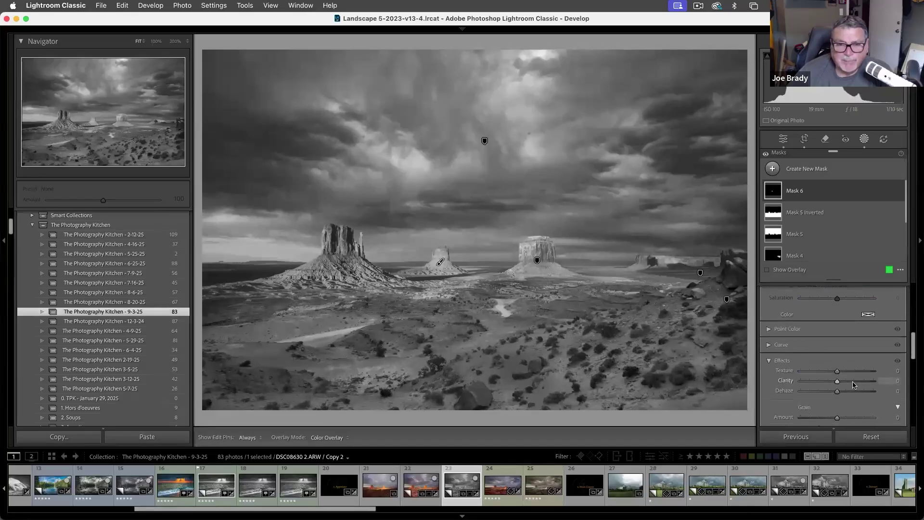
pyautogui.moveTo(857, 383); pyautogui.dragTo(859, 381)
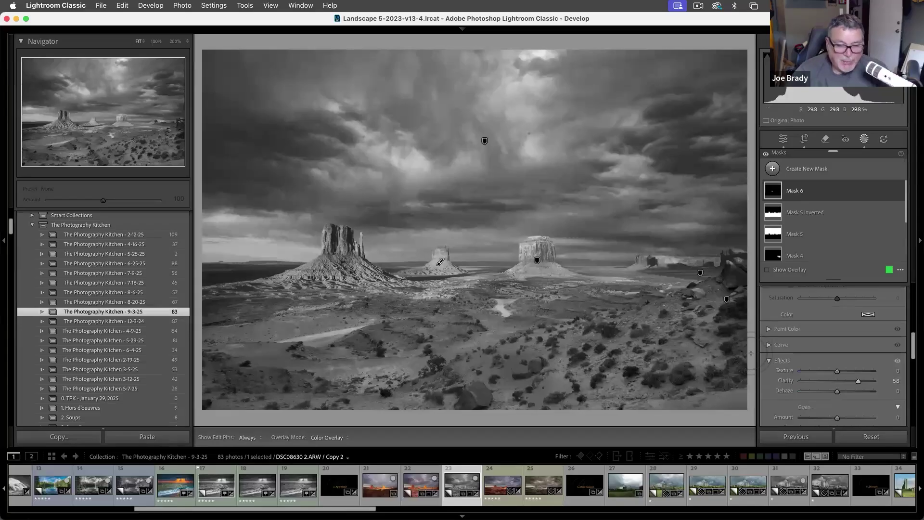
# - Crop the black-and-white photo to a panoramic format by trimming sky, foreground and a little of the sides, and check it full screen
pyautogui.press('r')
pyautogui.moveTo(476, 56); pyautogui.dragTo(475, 84)
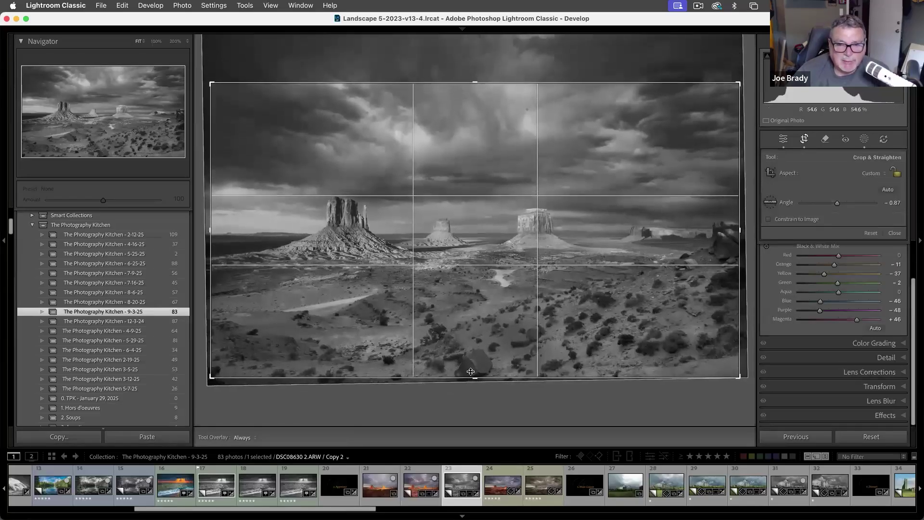
pyautogui.moveTo(470, 379); pyautogui.dragTo(475, 354)
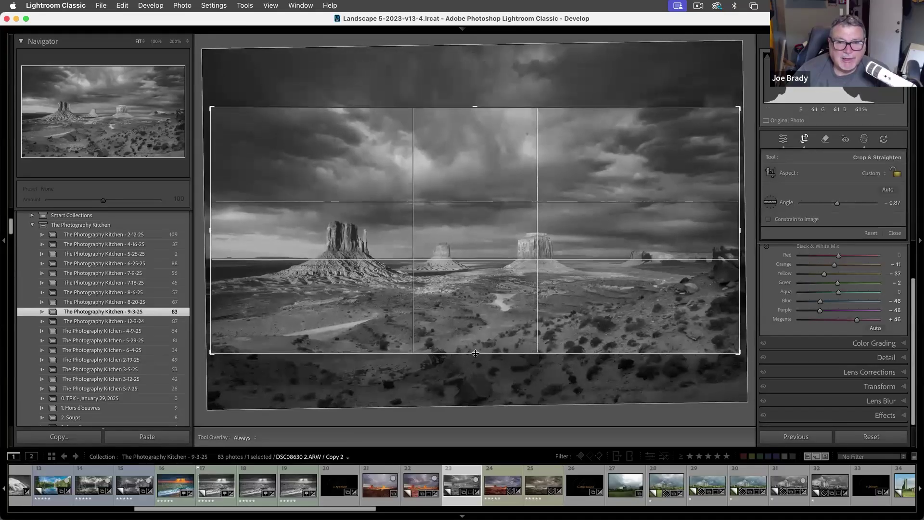
pyautogui.moveTo(751, 231)
pyautogui.mouseDown()
pyautogui.moveTo(722, 232)
pyautogui.moveTo(735, 232)
pyautogui.mouseUp()
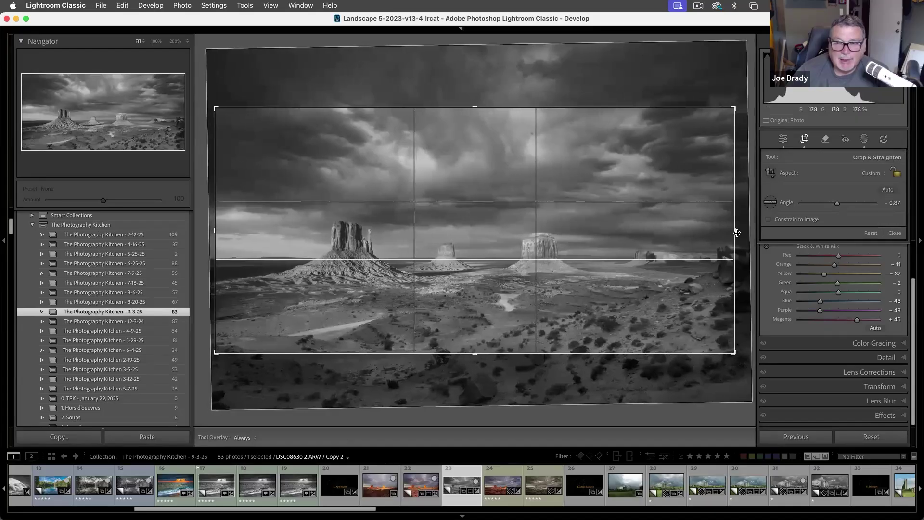
pyautogui.moveTo(215, 231); pyautogui.dragTo(219, 231)
pyautogui.press('Return')
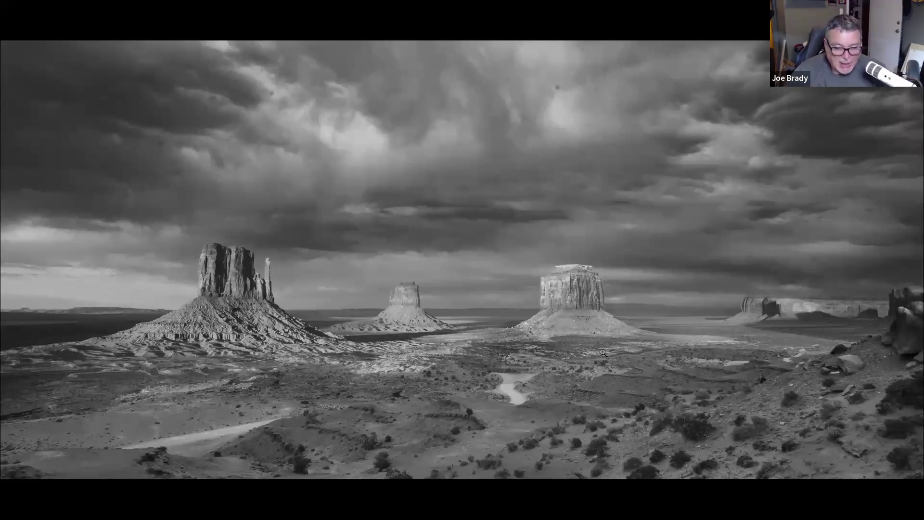
pyautogui.press('Escape')
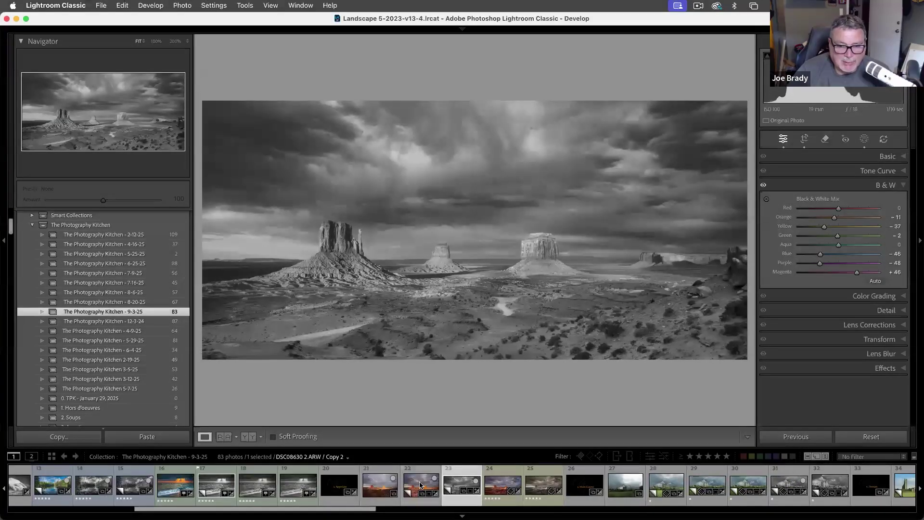
# - Crop the edited color copy to a wider format by trimming its foreground and sky
pyautogui.click(420, 485)
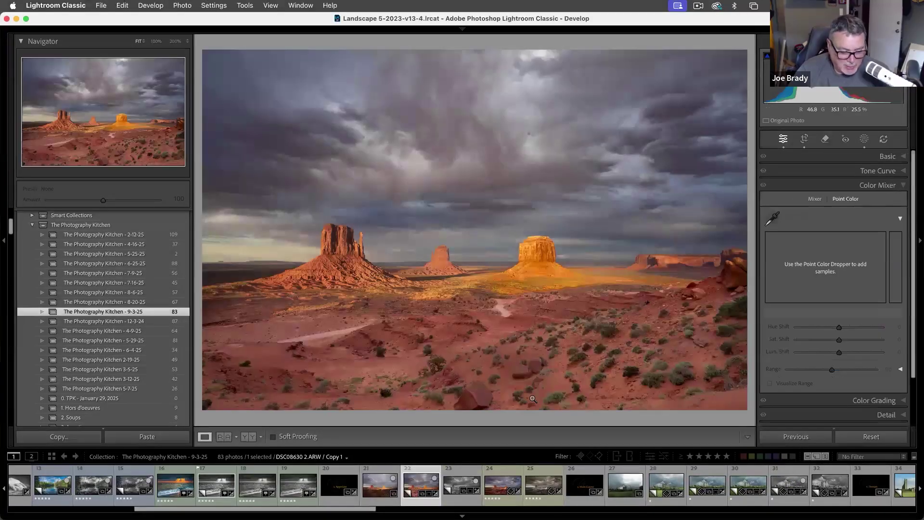
pyautogui.press('r')
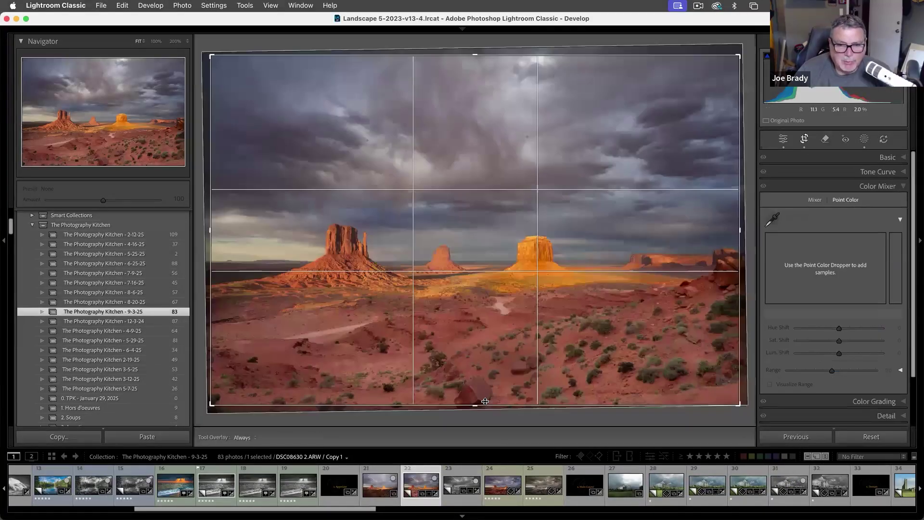
pyautogui.moveTo(479, 406); pyautogui.dragTo(477, 384)
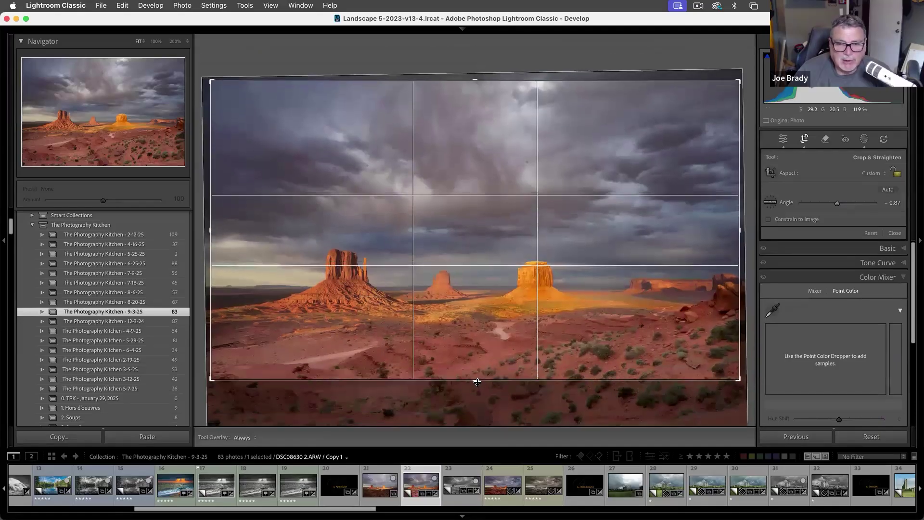
pyautogui.moveTo(473, 81); pyautogui.dragTo(475, 92)
pyautogui.press('Return')
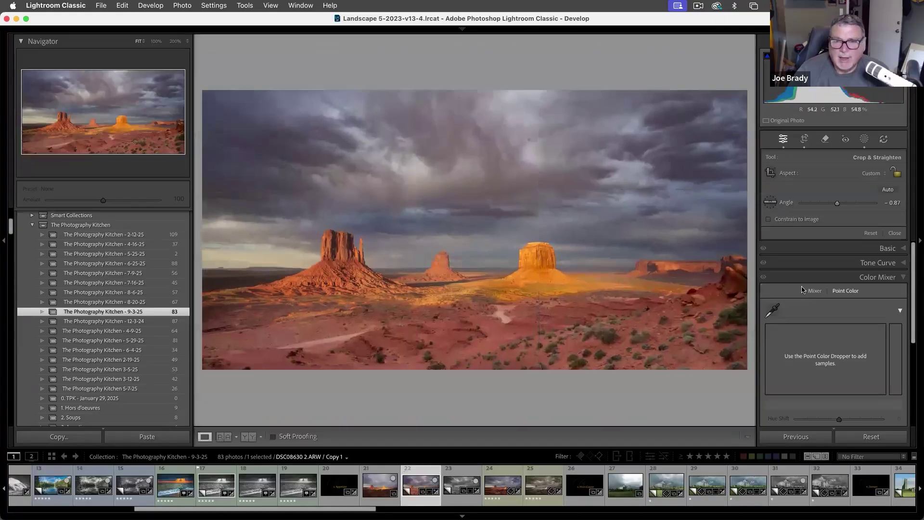
# - Add a linear gradient mask over the land of the color copy, fading into the low sky, with contrast 23 and shadows -20
pyautogui.hotkey('shift', 'w')
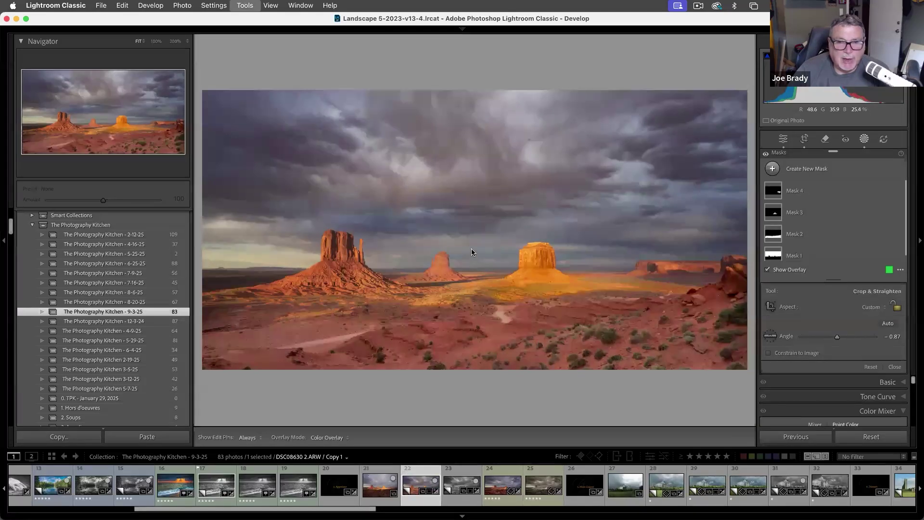
pyautogui.press('m')
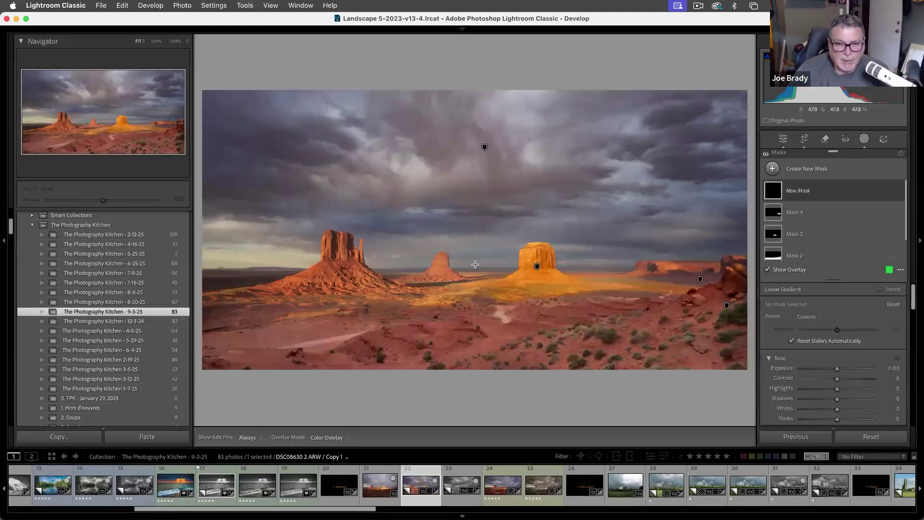
pyautogui.moveTo(475, 264); pyautogui.dragTo(476, 220)
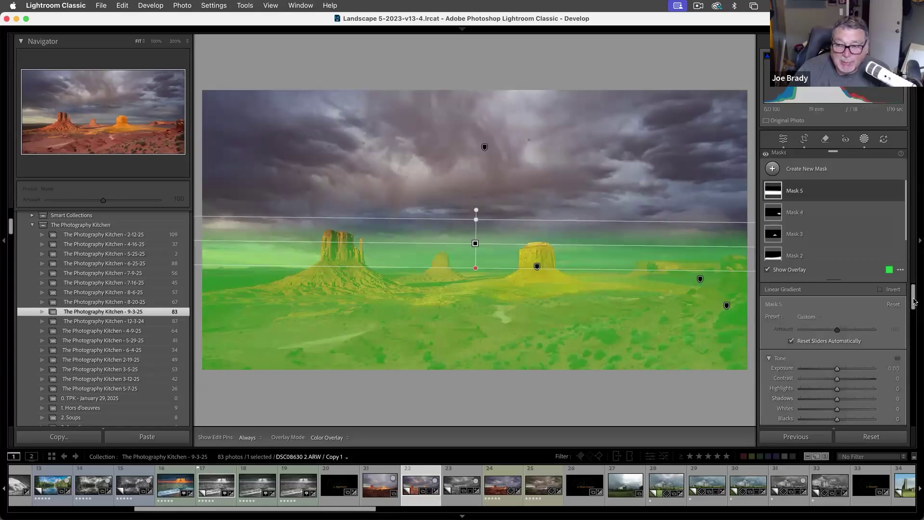
pyautogui.scroll(-5, 914, 328)
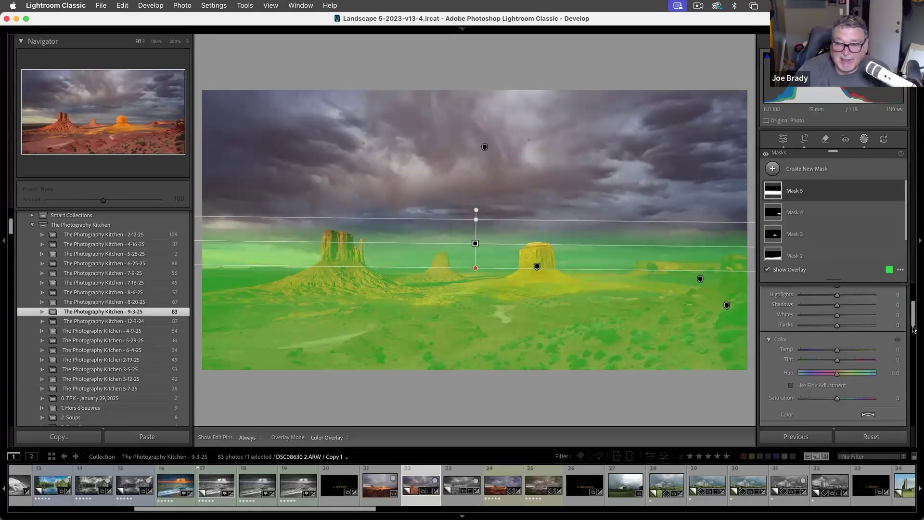
pyautogui.press('o')
pyautogui.scroll(5, 830, 401)
pyautogui.click(830, 398)
pyautogui.click(846, 378)
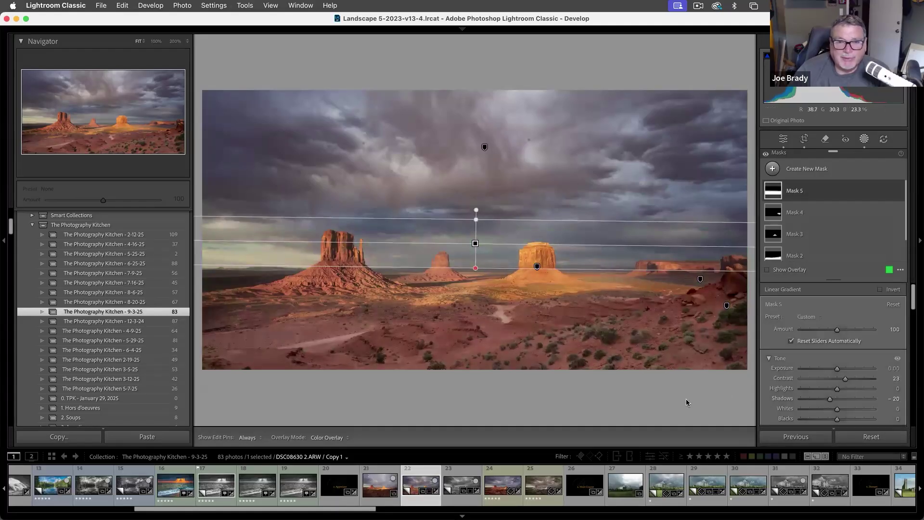
pyautogui.hotkey('shift', 'w')
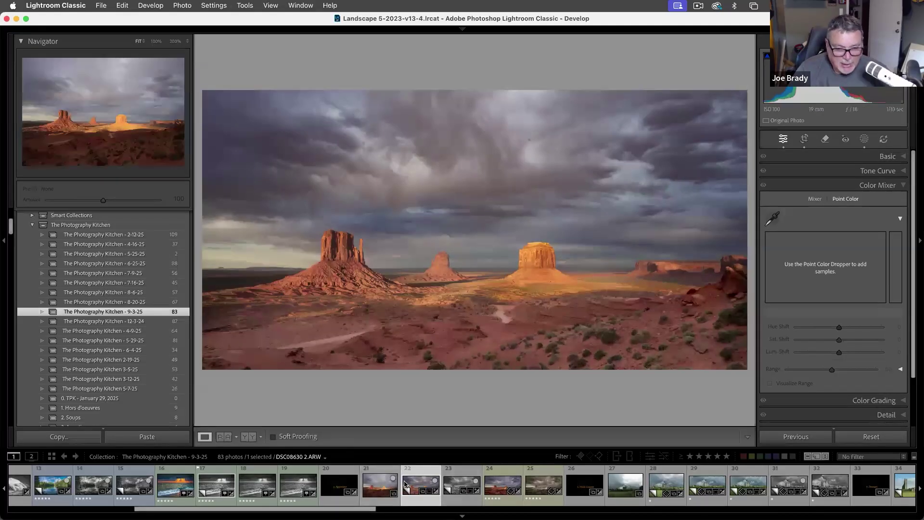
# - Select the original, color and black-and-white versions of the desert photo and compare them one after another in full screen
pyautogui.click(383, 483)
pyautogui.keyDown('shift'); pyautogui.click(466, 478); pyautogui.keyUp('shift')
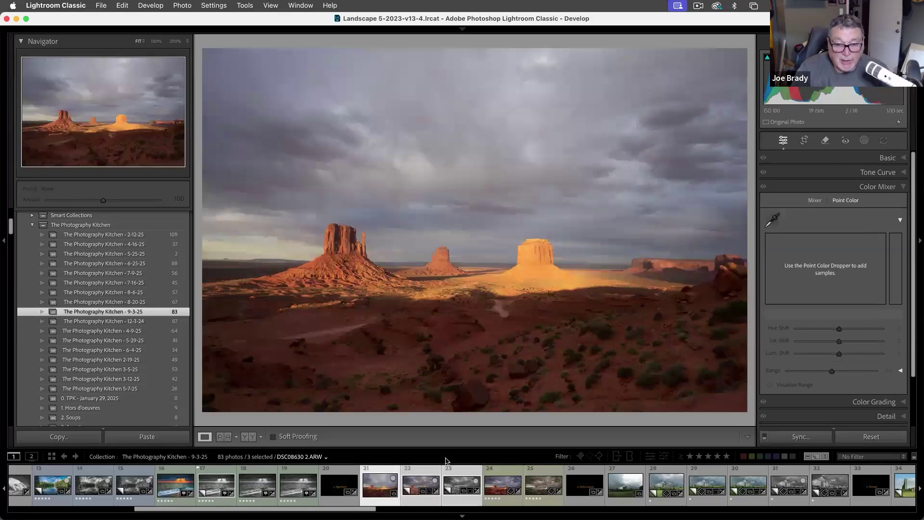
pyautogui.press('f')
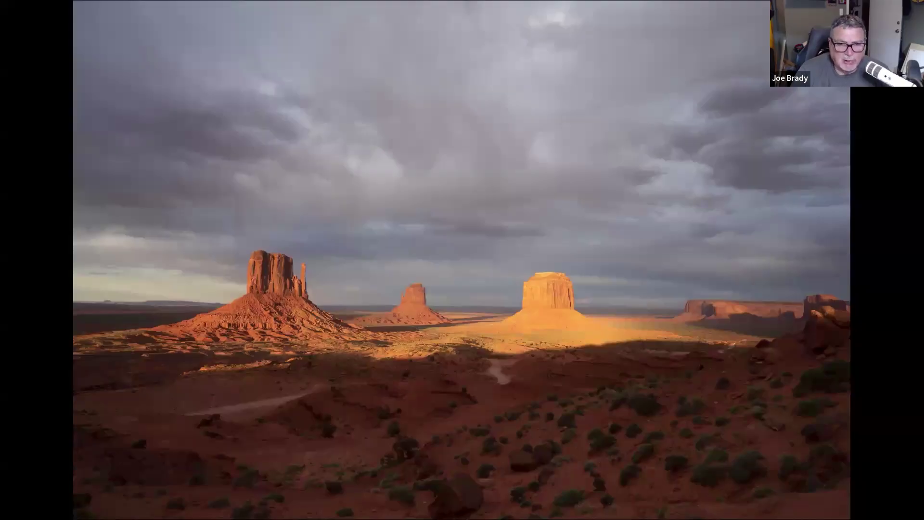
pyautogui.press('Right')
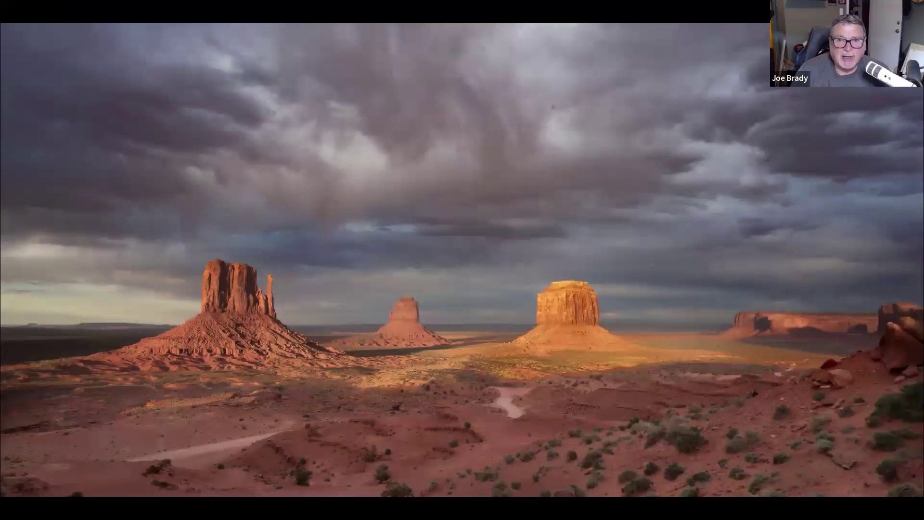
pyautogui.press('Right')
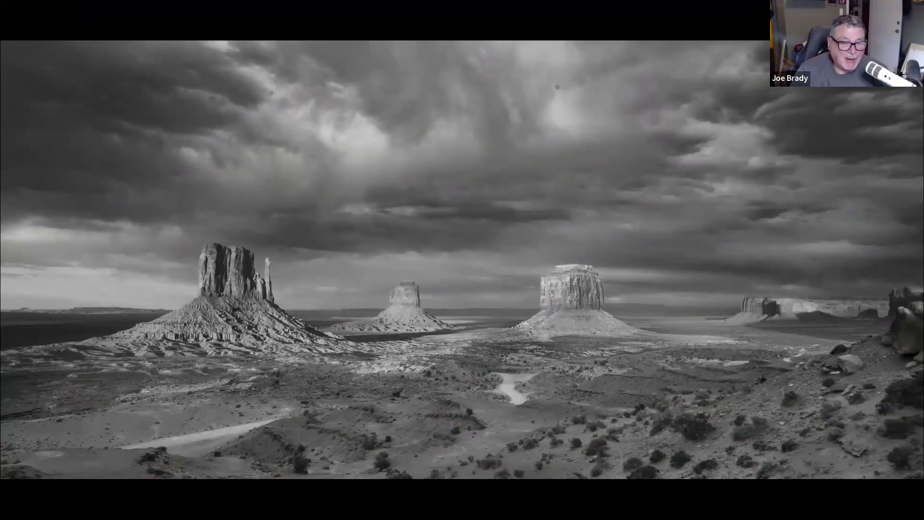
pyautogui.press('Escape')
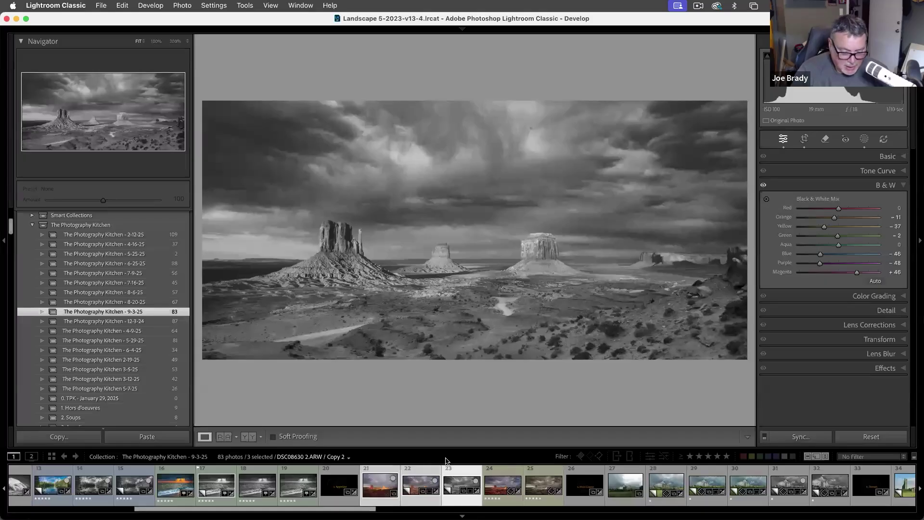
# - Create a virtual copy of the cropped black-and-white desert photo
pyautogui.press('super')
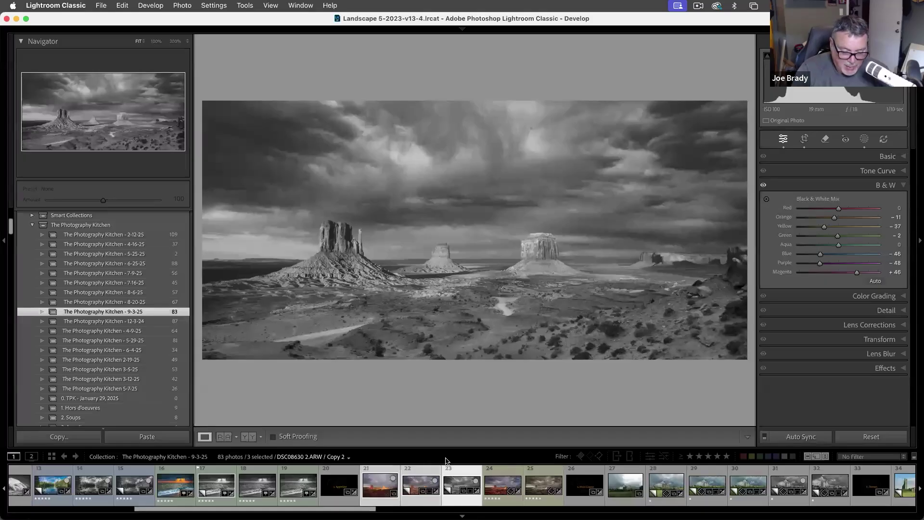
pyautogui.press('super+apostrophe')
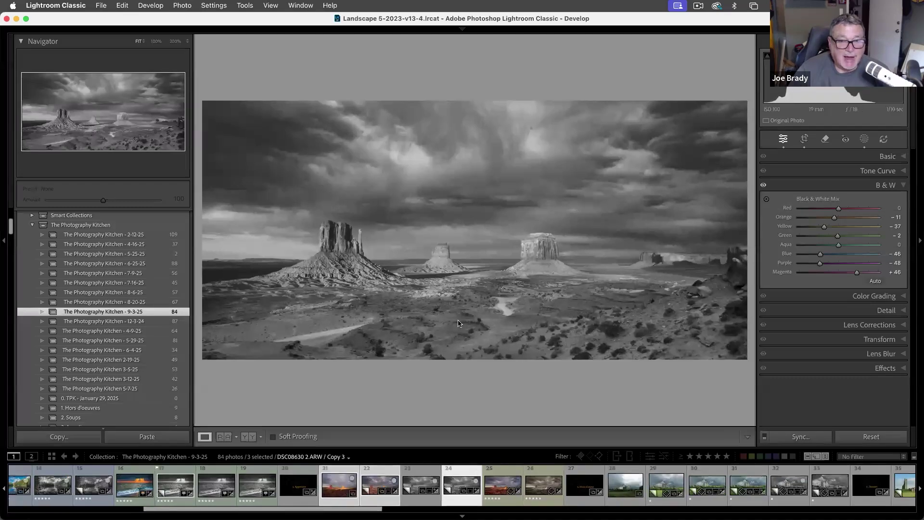
# - Crop the black-and-white copy to a vertical format around the large left butte and the small butte beside it
pyautogui.press('r')
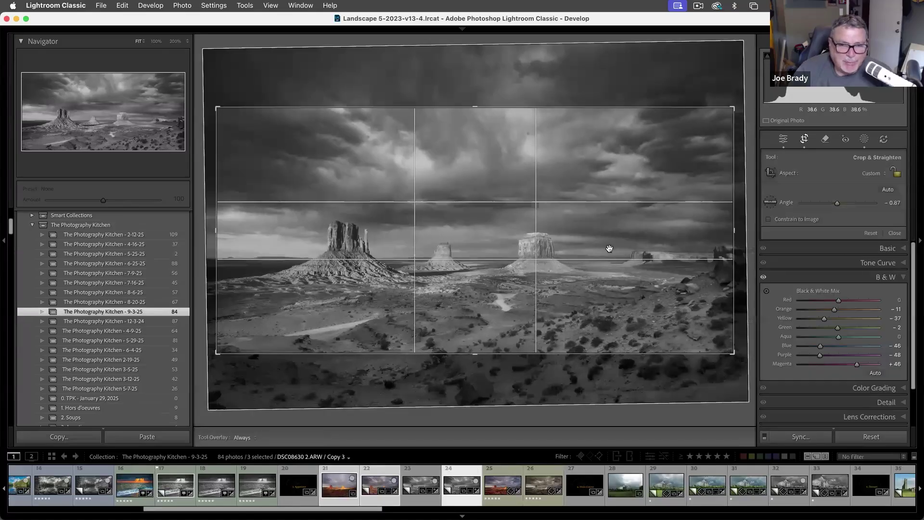
pyautogui.moveTo(734, 231); pyautogui.dragTo(607, 245)
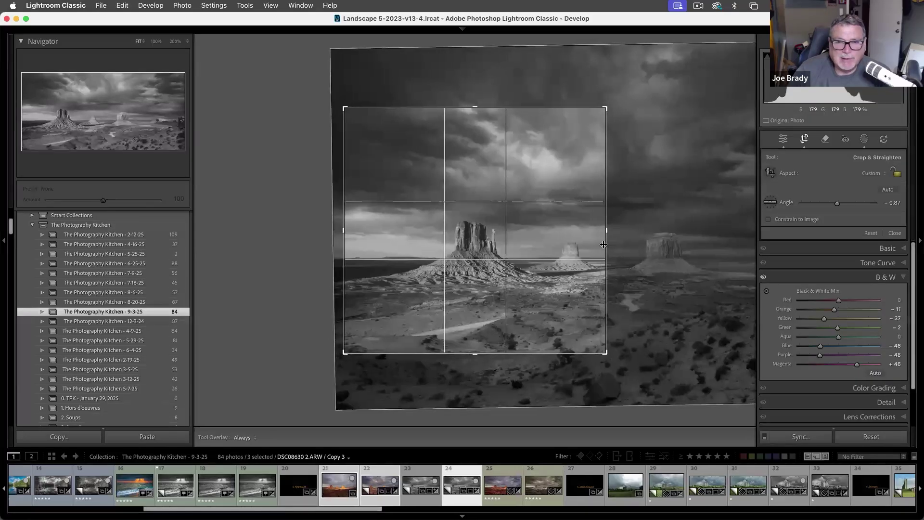
pyautogui.moveTo(342, 232); pyautogui.dragTo(376, 224)
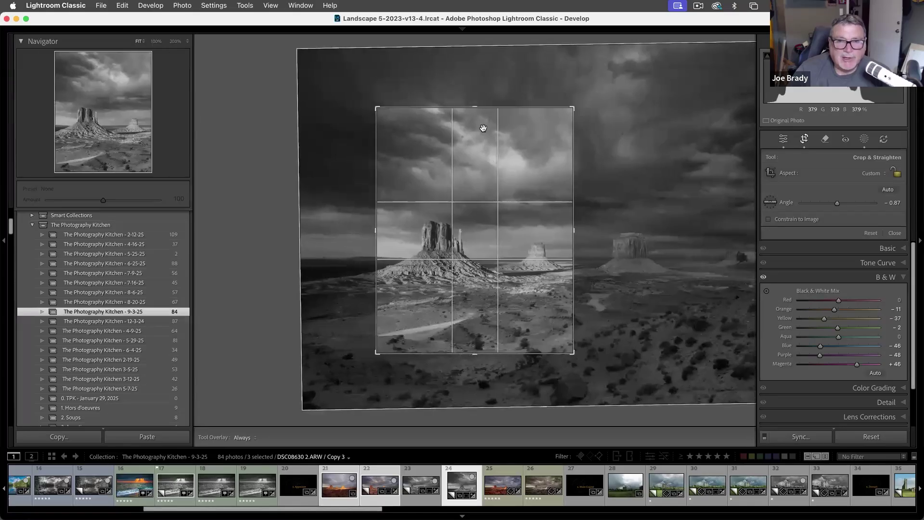
pyautogui.moveTo(474, 106); pyautogui.dragTo(474, 98)
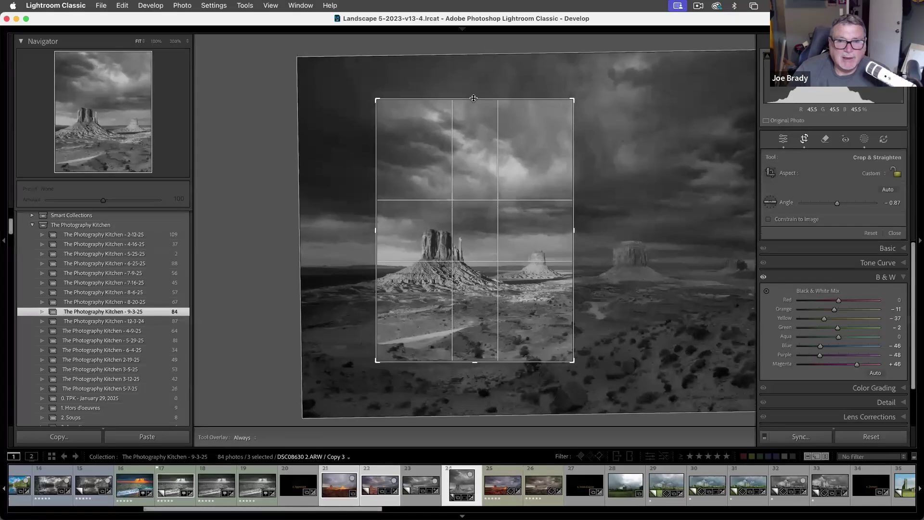
pyautogui.moveTo(518, 226)
pyautogui.mouseDown()
pyautogui.moveTo(534, 219)
pyautogui.moveTo(525, 219)
pyautogui.mouseUp()
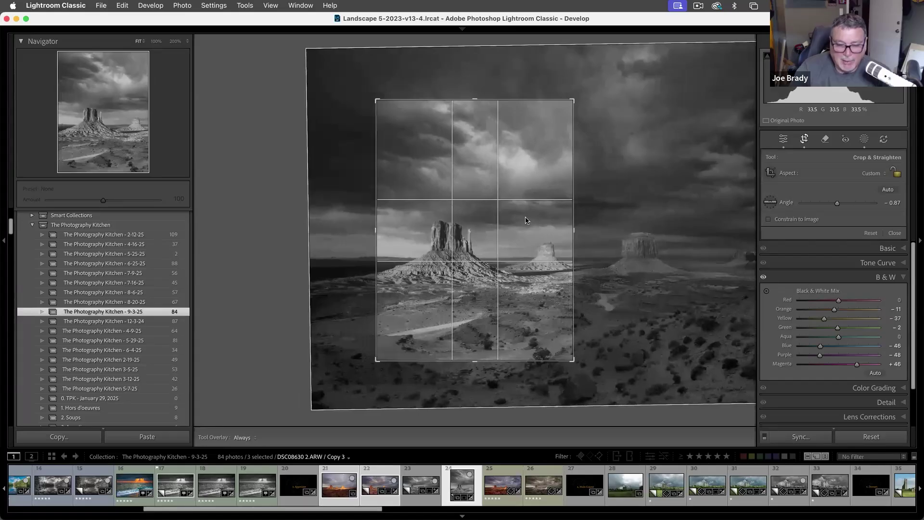
pyautogui.press('Return')
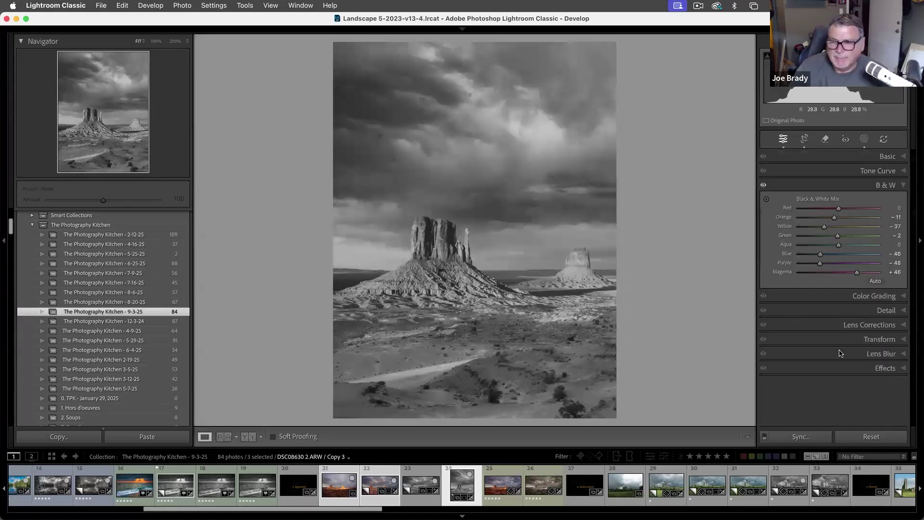
# - Add a post-crop vignette with amount -22 to the vertical black-and-white copy and preview it in full screen
pyautogui.click(880, 364)
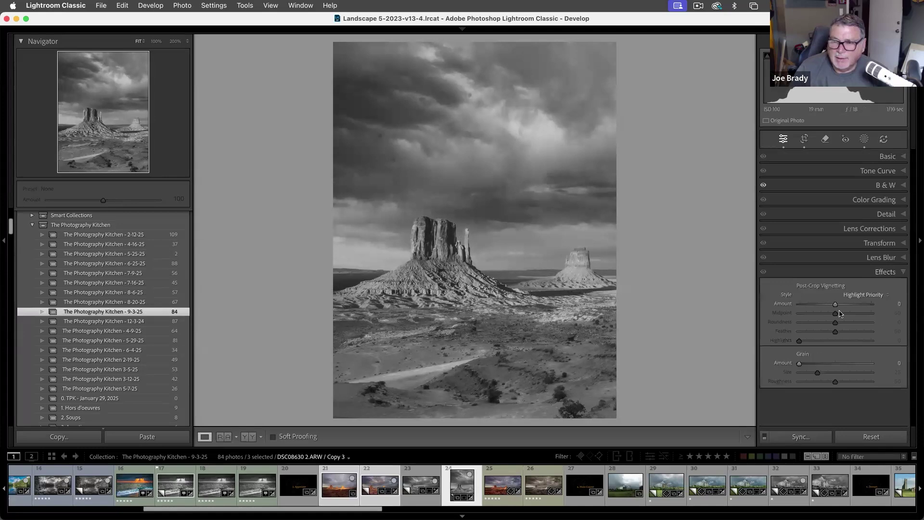
pyautogui.click(828, 305)
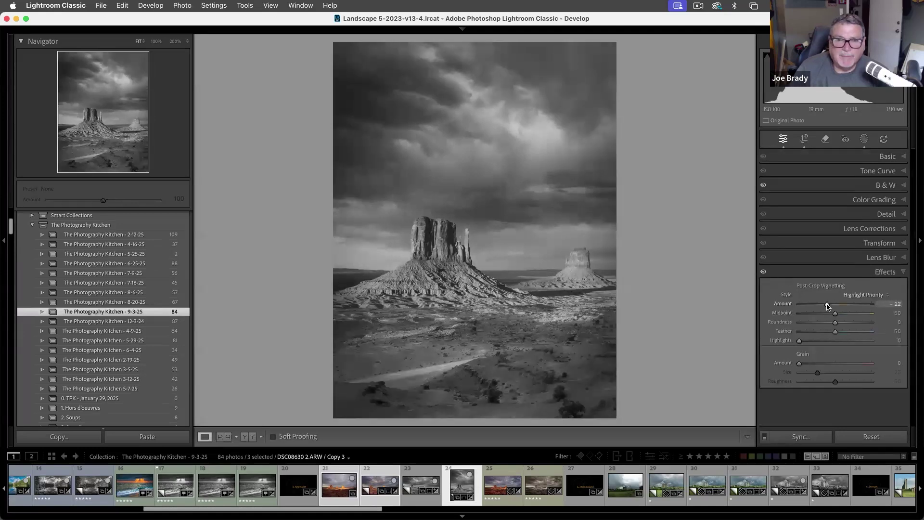
pyautogui.press('f')
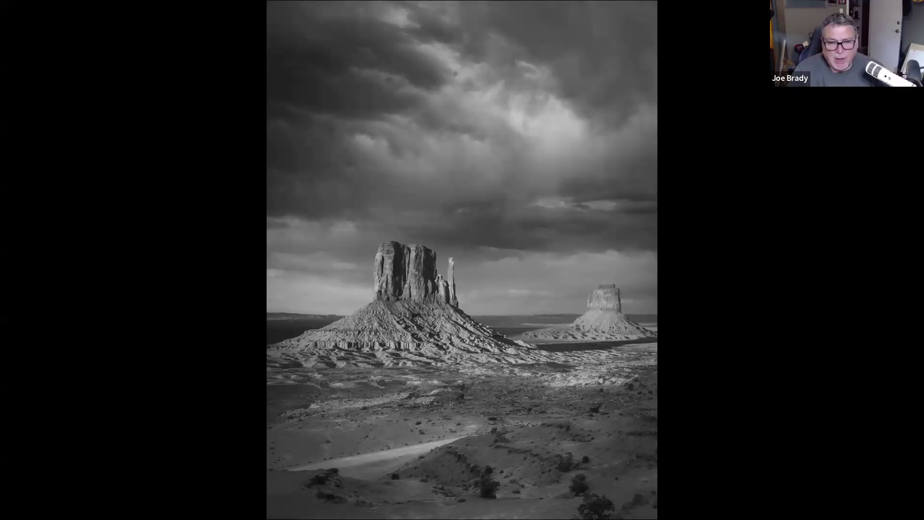
pyautogui.press('f')
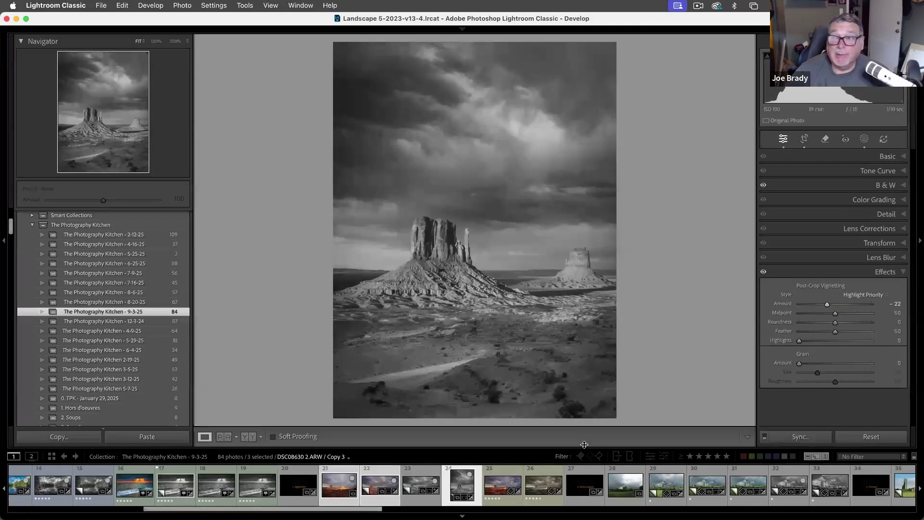
# - Open the unedited castle photo untitled-00243.ARW and heal the large dust spot in its upper-left sky
pyautogui.click(583, 484)
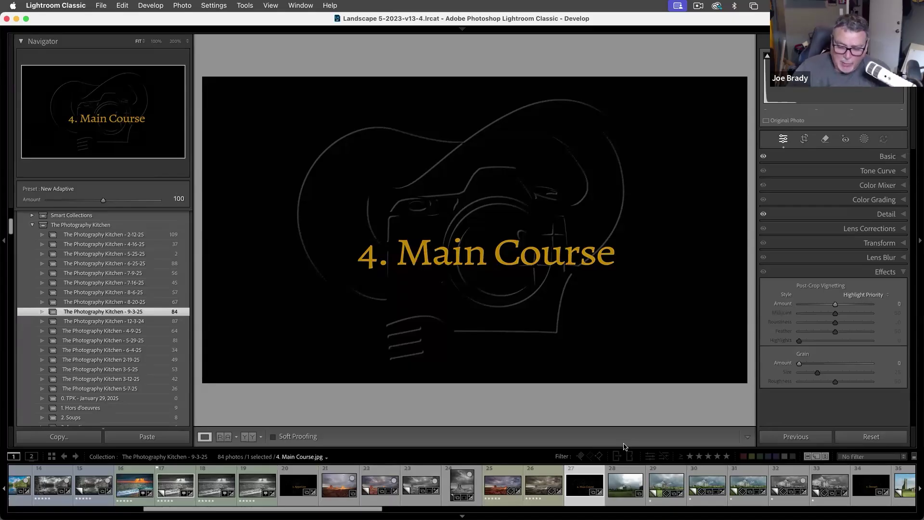
pyautogui.click(629, 484)
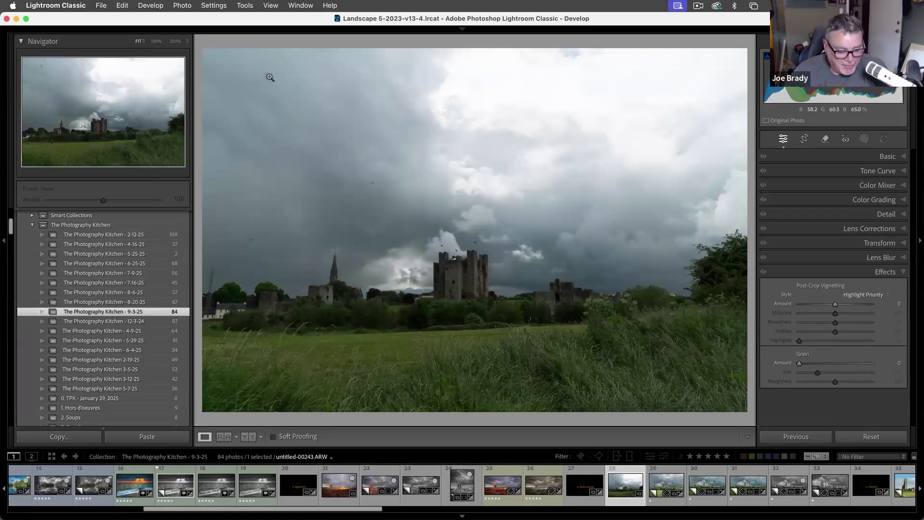
pyautogui.press('q')
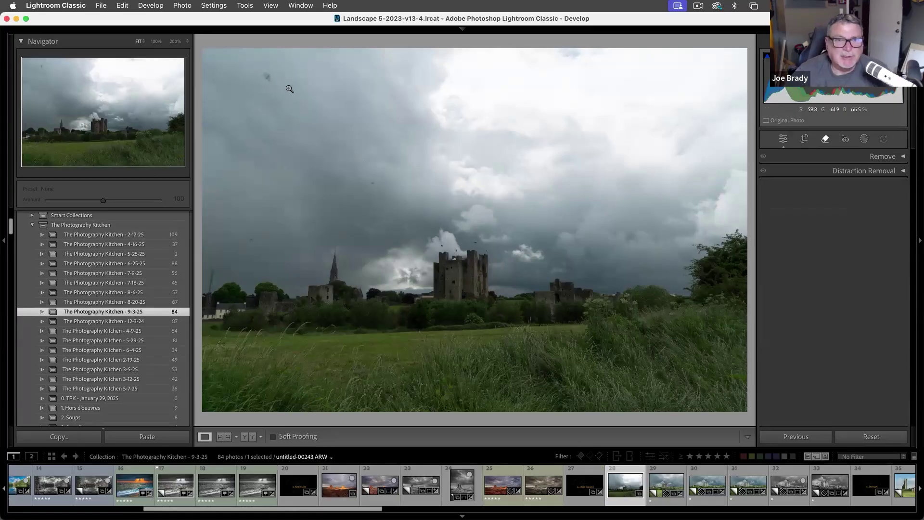
pyautogui.click(826, 140)
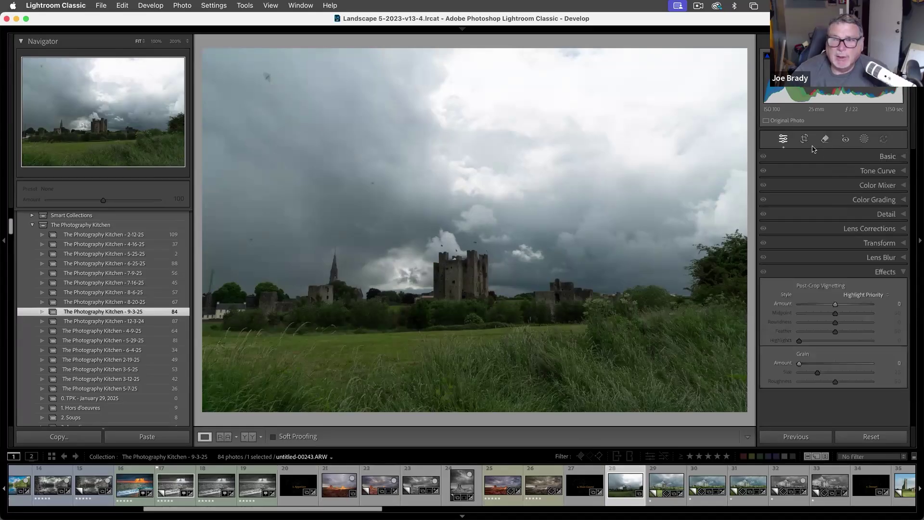
pyautogui.click(825, 141)
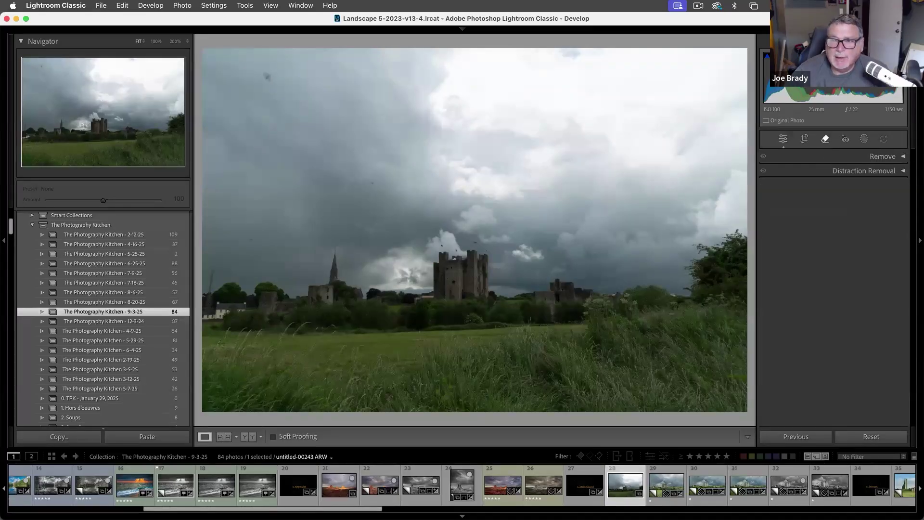
pyautogui.click(903, 159)
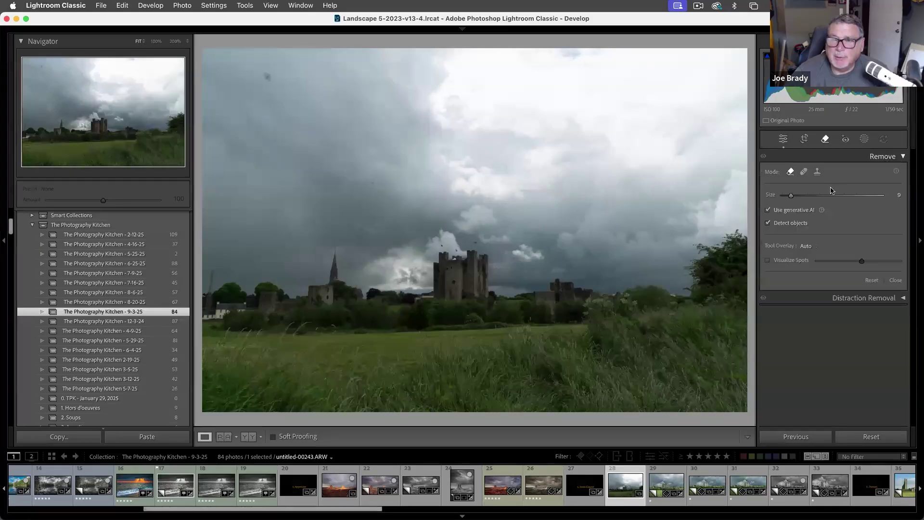
pyautogui.click(805, 173)
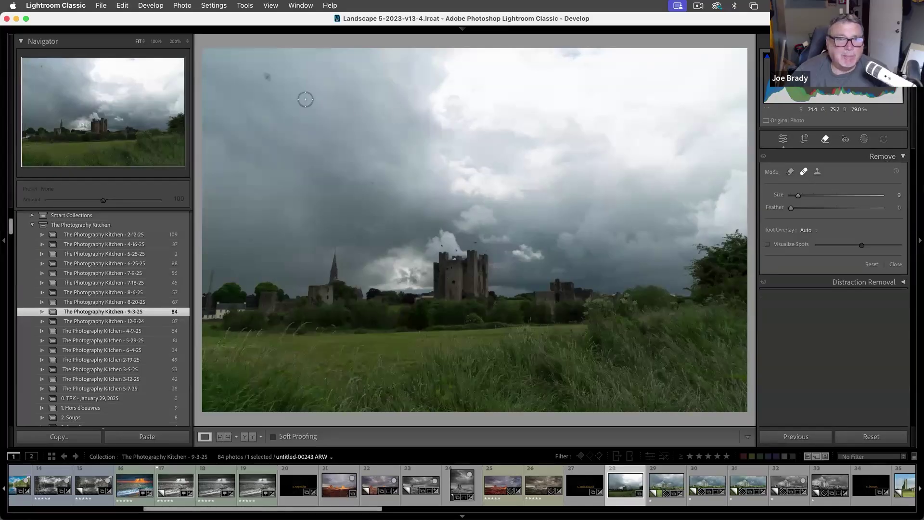
pyautogui.click(267, 77)
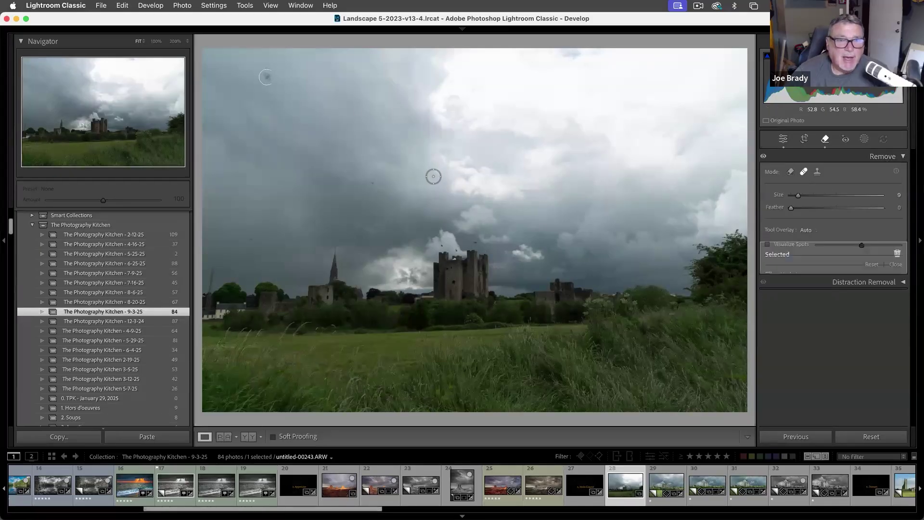
pyautogui.press('q')
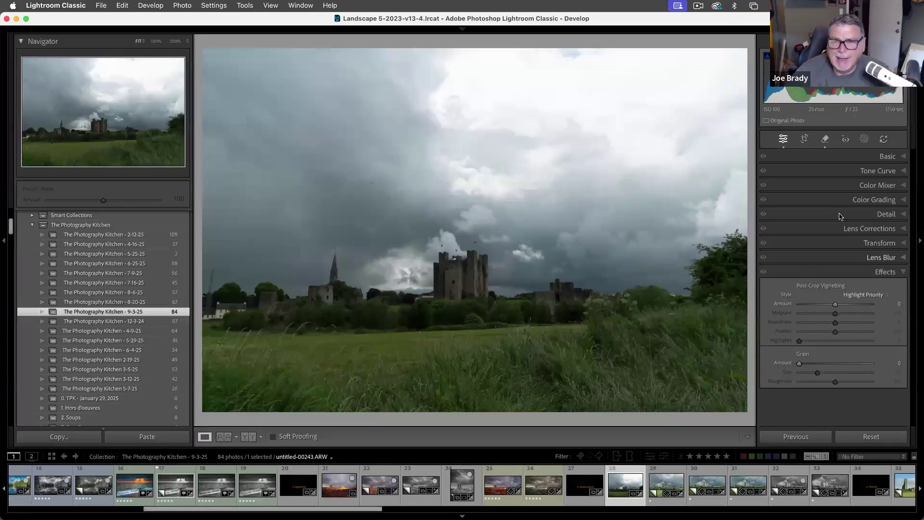
# - Set the castle photo's highlights to -100, shadows to +98 and exposure to +0.15
pyautogui.click(889, 157)
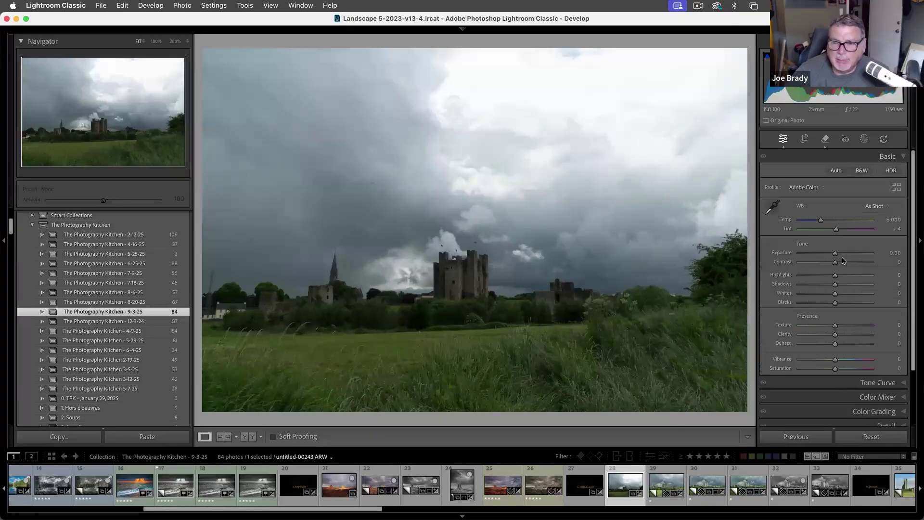
pyautogui.click(802, 276)
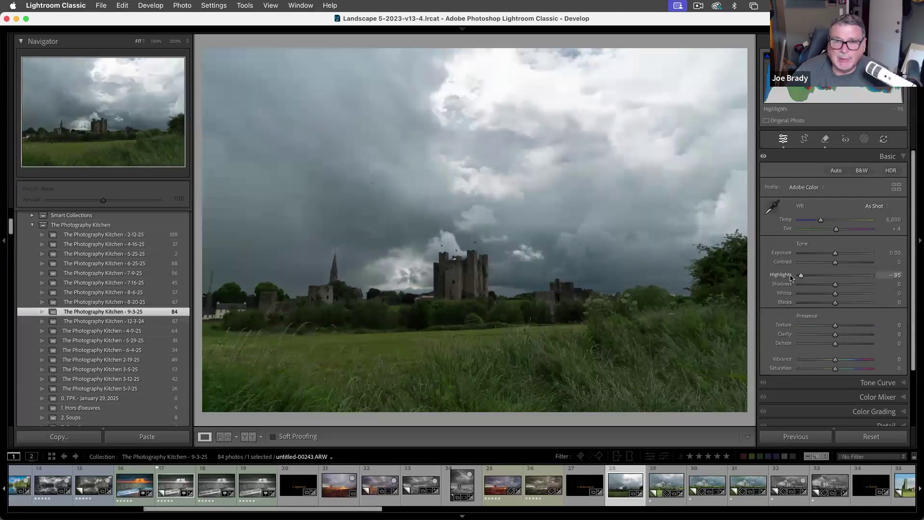
pyautogui.click(873, 285)
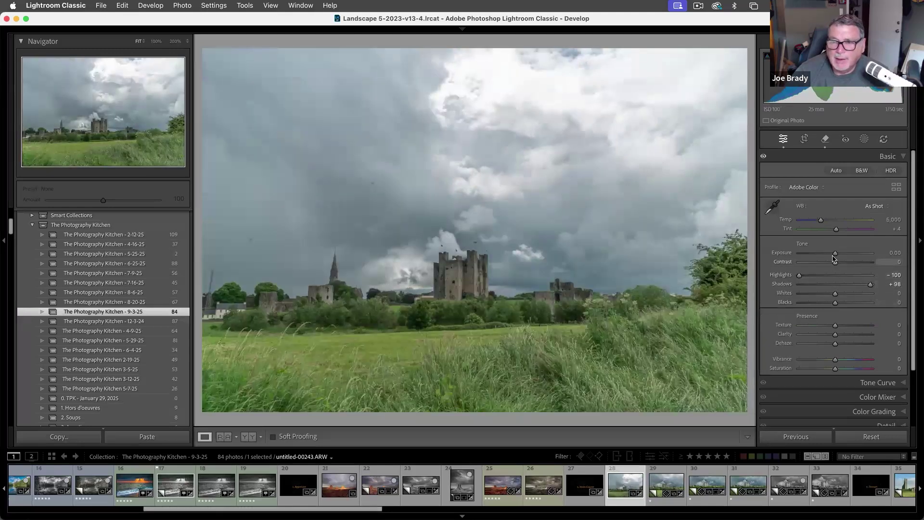
pyautogui.moveTo(835, 255); pyautogui.dragTo(836, 255)
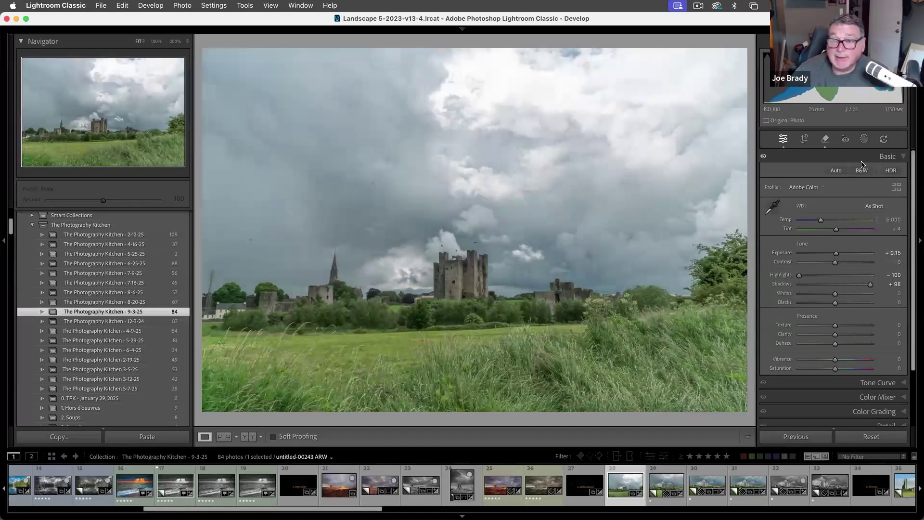
# - Add a sky mask to the castle photo with exposure -0.30, highlights -100 and whites -25
pyautogui.click(864, 138)
pyautogui.click(828, 174)
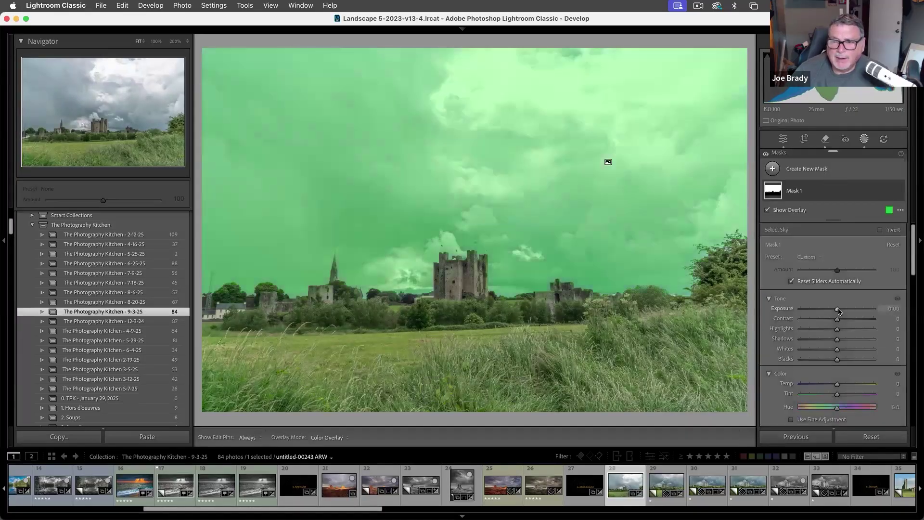
pyautogui.click(837, 310)
pyautogui.moveTo(837, 311); pyautogui.dragTo(796, 332)
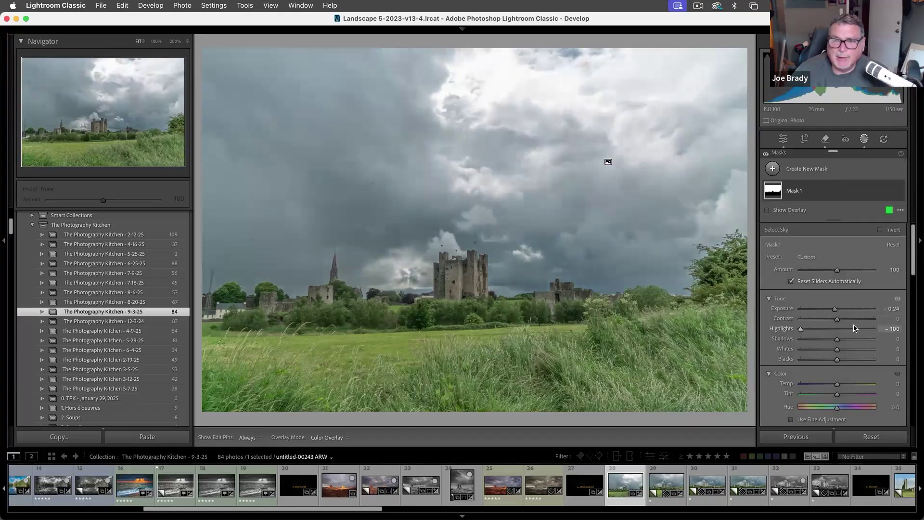
pyautogui.click(828, 349)
pyautogui.moveTo(834, 311); pyautogui.dragTo(835, 311)
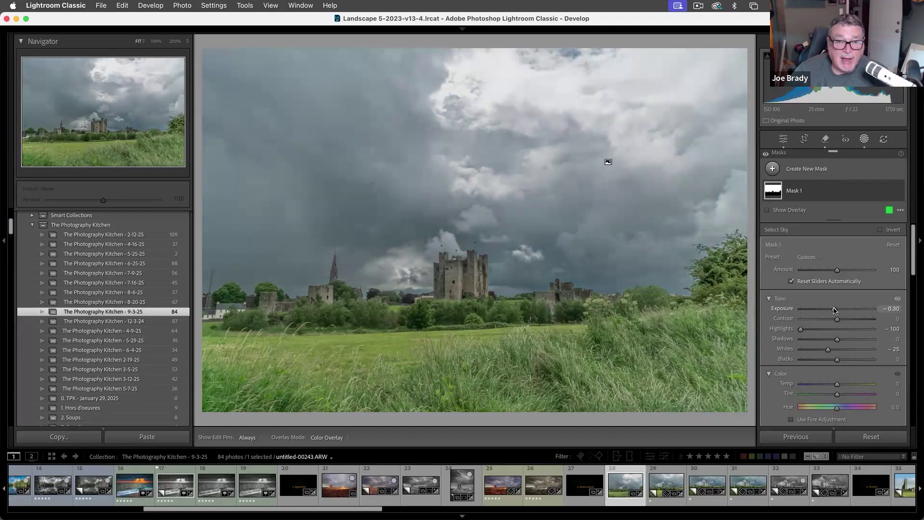
# - Set the sky mask's clarity to 27 and dehaze to 8
pyautogui.scroll(-3, 848, 370)
pyautogui.scroll(-3, 848, 370)
pyautogui.click(847, 357)
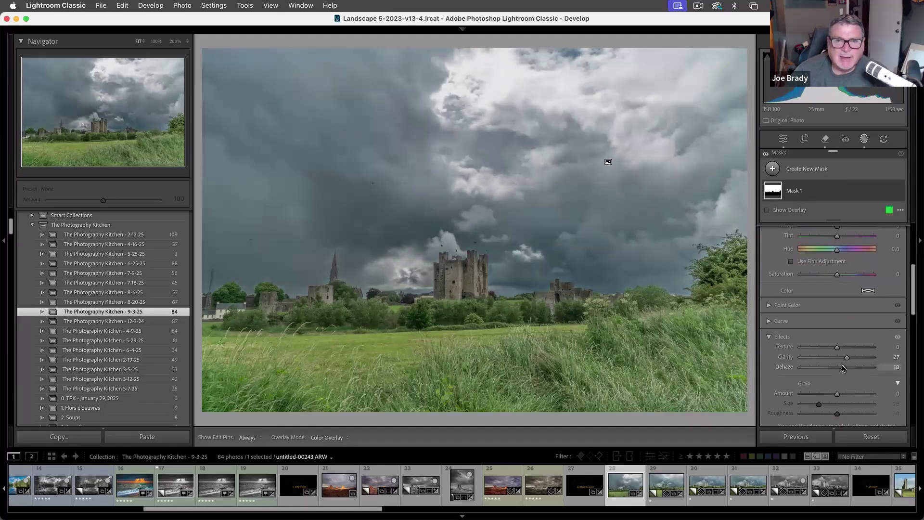
pyautogui.moveTo(839, 368); pyautogui.dragTo(839, 367)
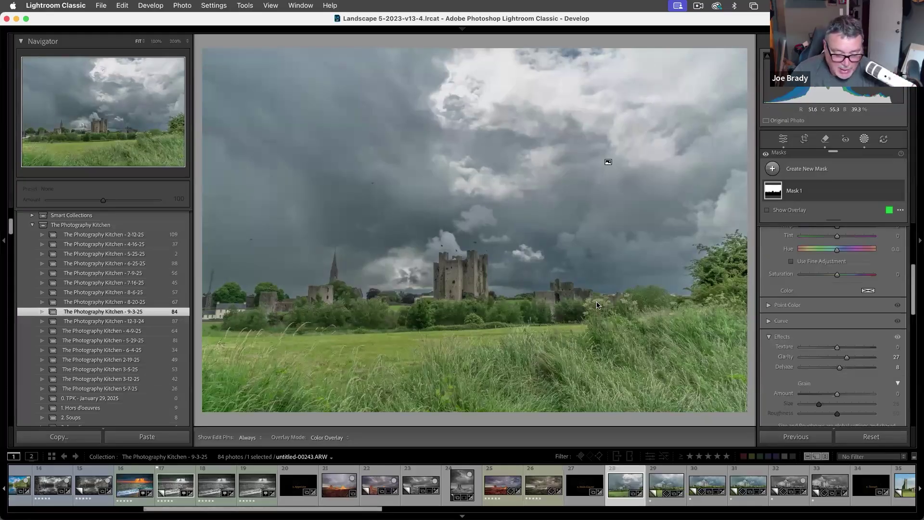
# - Paint a brush mask over the castle, church and ruins along the horizon and subtract the sky from it
pyautogui.press('k')
pyautogui.moveTo(458, 281)
pyautogui.mouseDown()
pyautogui.moveTo(476, 272)
pyautogui.moveTo(436, 279)
pyautogui.moveTo(434, 260)
pyautogui.moveTo(459, 283)
pyautogui.mouseUp()
pyautogui.moveTo(550, 299)
pyautogui.mouseDown()
pyautogui.moveTo(583, 296)
pyautogui.moveTo(551, 284)
pyautogui.mouseUp()
pyautogui.moveTo(337, 288)
pyautogui.mouseDown()
pyautogui.moveTo(344, 284)
pyautogui.moveTo(332, 262)
pyautogui.moveTo(330, 293)
pyautogui.moveTo(308, 303)
pyautogui.mouseUp()
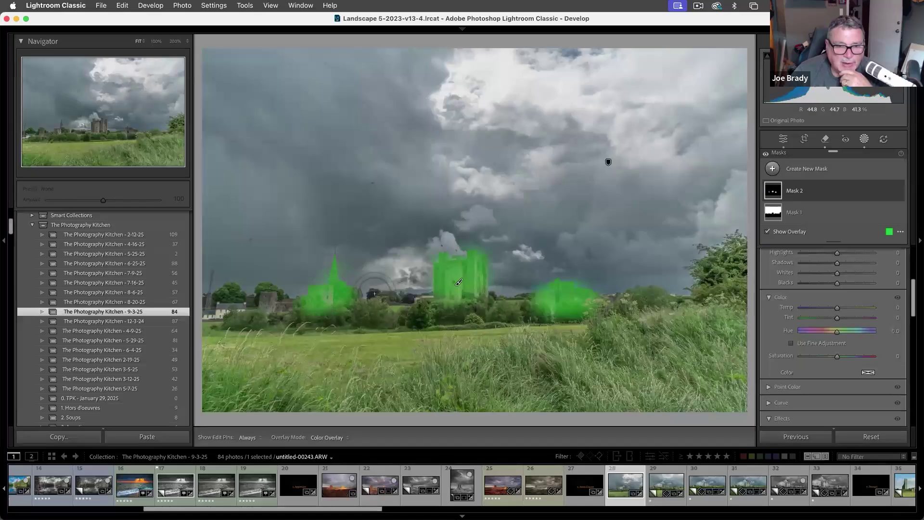
pyautogui.moveTo(374, 301)
pyautogui.mouseDown()
pyautogui.moveTo(337, 288)
pyautogui.moveTo(433, 308)
pyautogui.moveTo(470, 303)
pyautogui.moveTo(484, 289)
pyautogui.mouseUp()
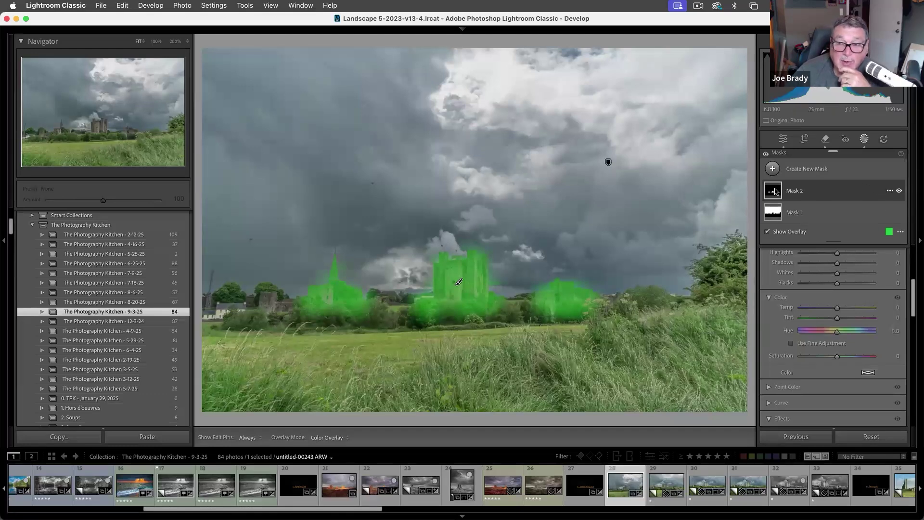
pyautogui.click(859, 193)
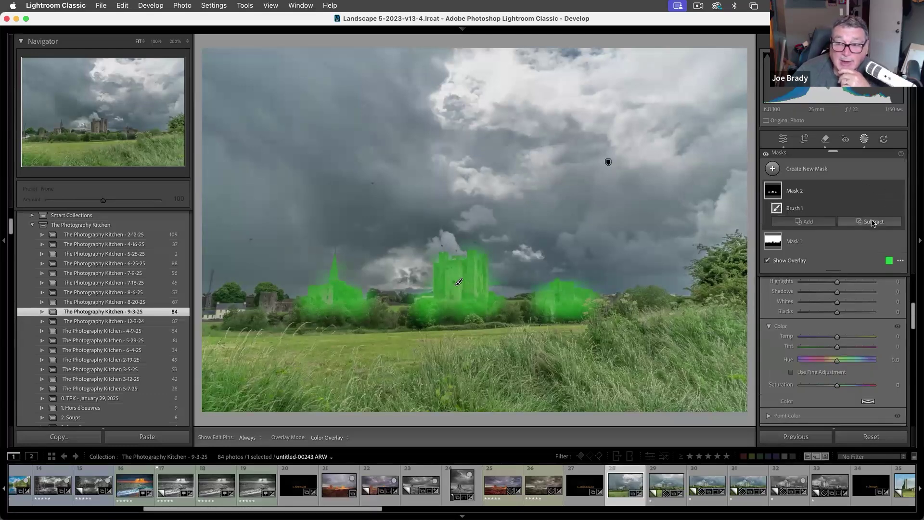
pyautogui.click(874, 222)
pyautogui.click(867, 255)
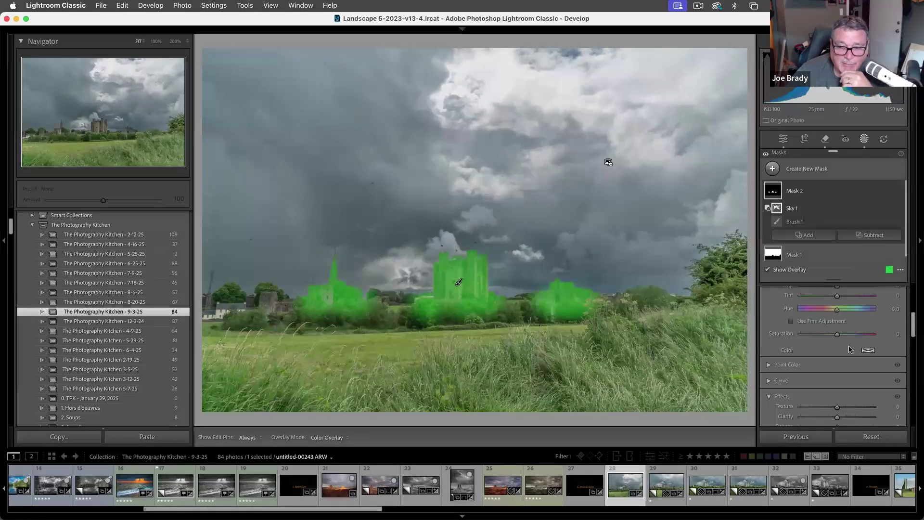
# - Set the castle and ruins mask's exposure to 1.01 and finish masking
pyautogui.scroll(6, 847, 350)
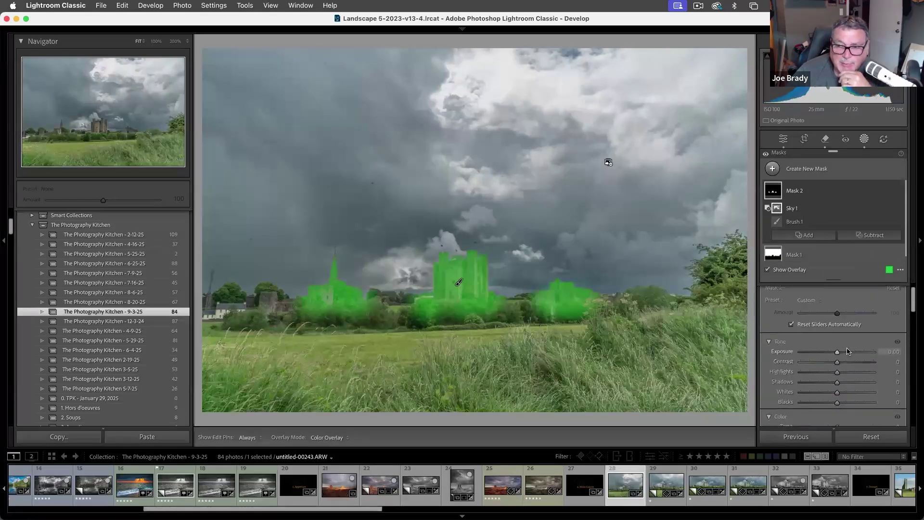
pyautogui.moveTo(838, 359); pyautogui.dragTo(846, 359)
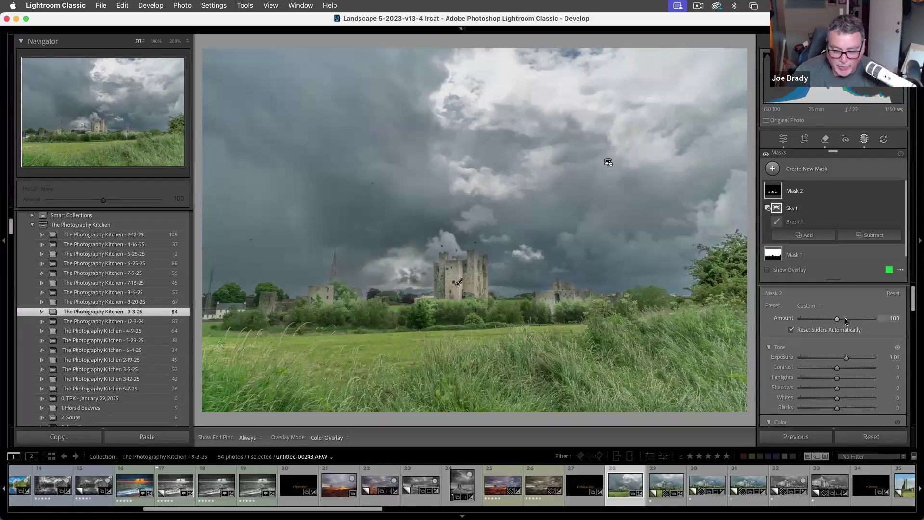
pyautogui.press('Escape')
pyautogui.hotkey('shift', 'w')
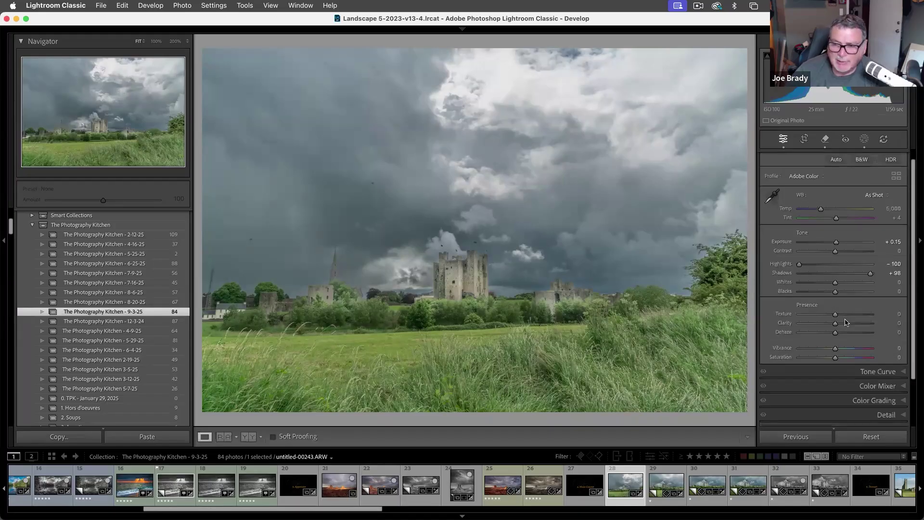
# - Correct the castle photo's perspective with a Transform Vertical value of -25 and a Y Offset of -4.4
pyautogui.scroll(-2, 914, 405)
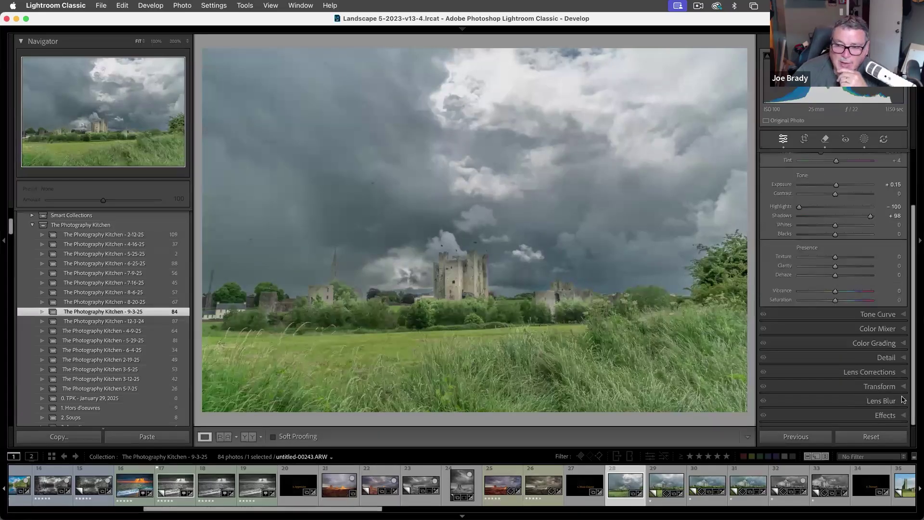
pyautogui.click(880, 384)
pyautogui.moveTo(836, 312); pyautogui.dragTo(827, 313)
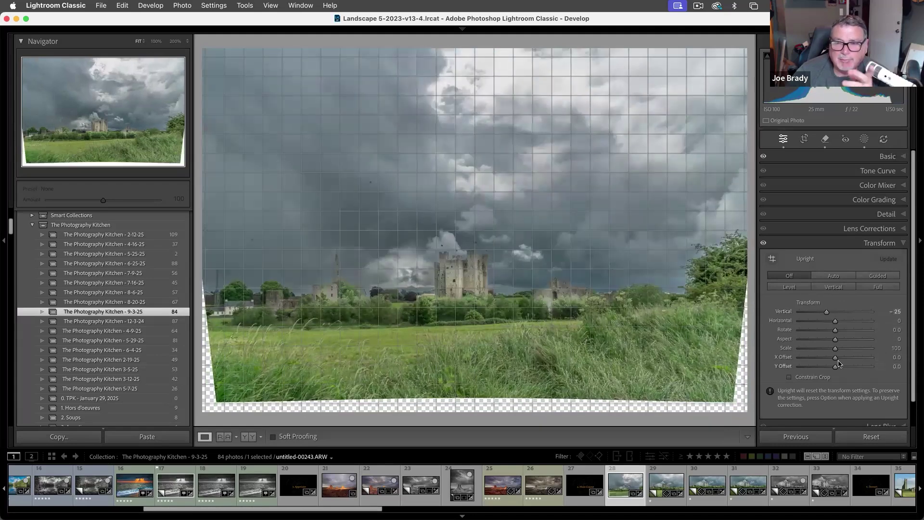
pyautogui.moveTo(838, 363); pyautogui.dragTo(835, 368)
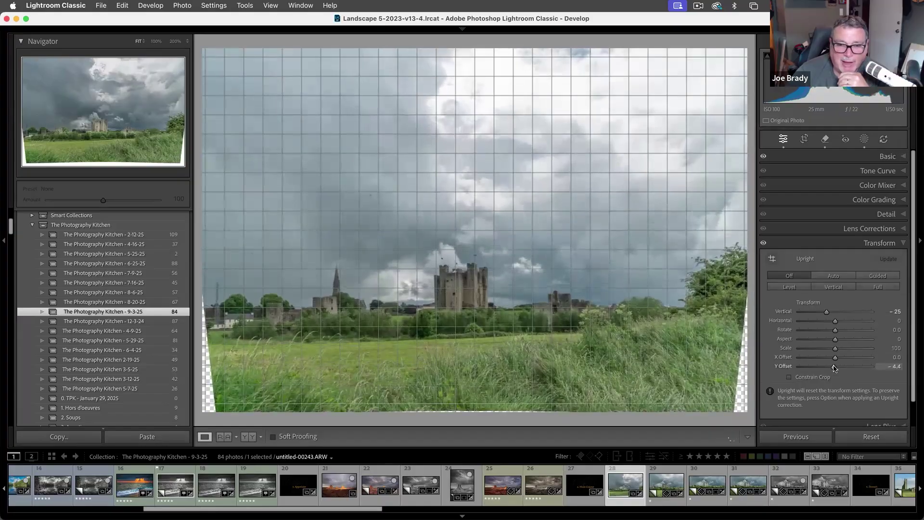
# - Crop the castle photo to a wide panorama with the castle left of centre, cutting off upper sky and the blank transformed corners
pyautogui.click(666, 234)
pyautogui.press('n')
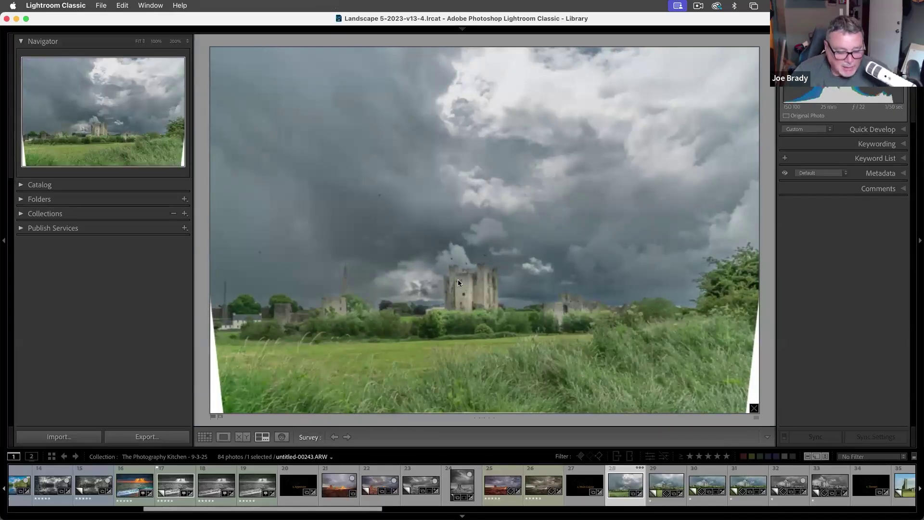
pyautogui.press('d')
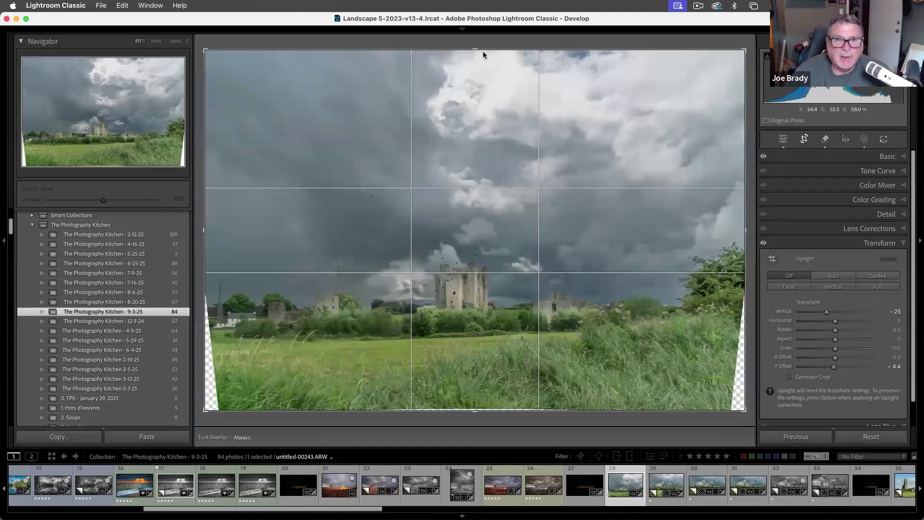
pyautogui.moveTo(472, 47); pyautogui.dragTo(473, 128)
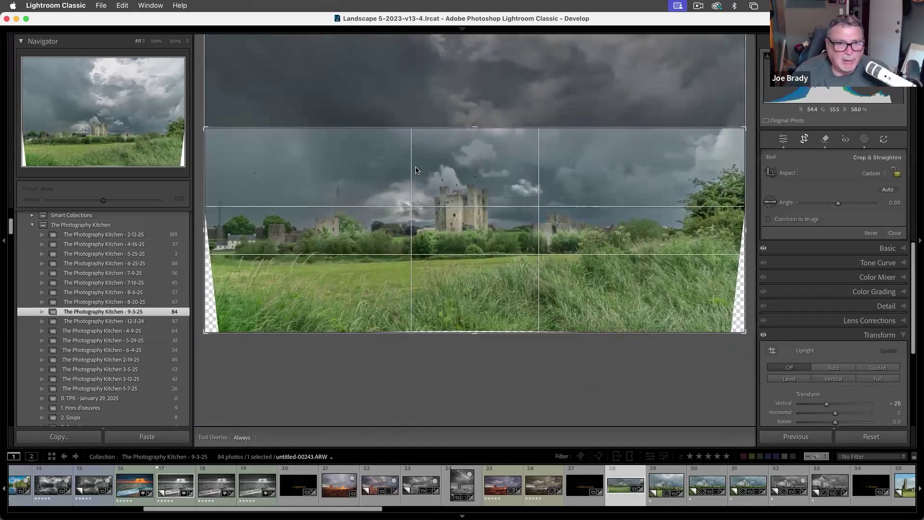
pyautogui.moveTo(205, 232); pyautogui.dragTo(273, 226)
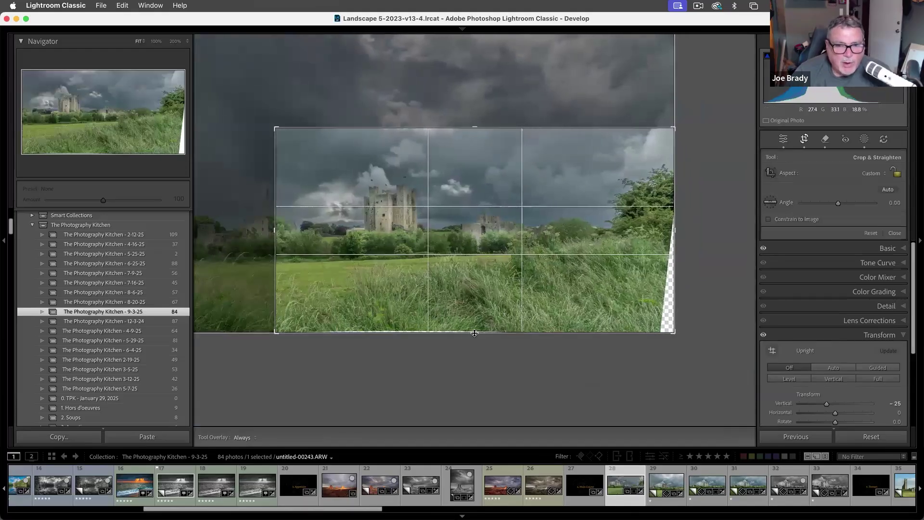
pyautogui.moveTo(474, 330); pyautogui.dragTo(476, 320)
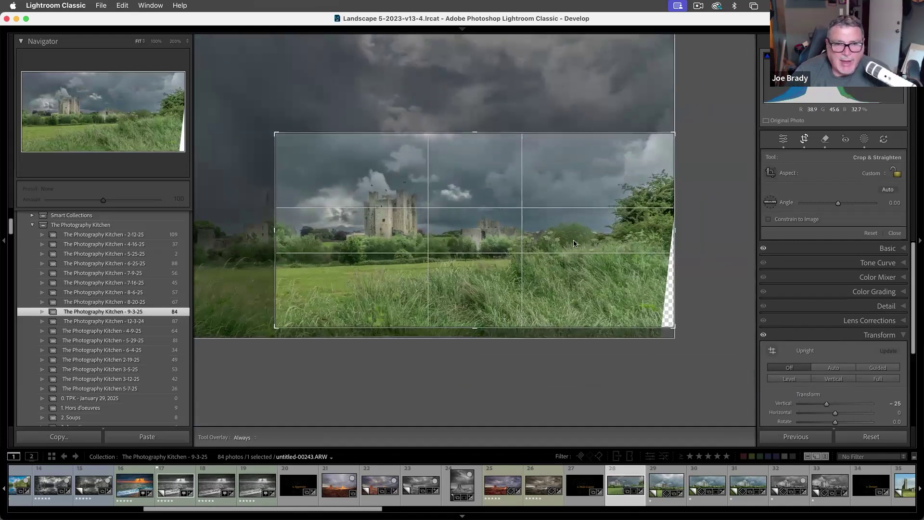
pyautogui.moveTo(673, 230); pyautogui.dragTo(663, 230)
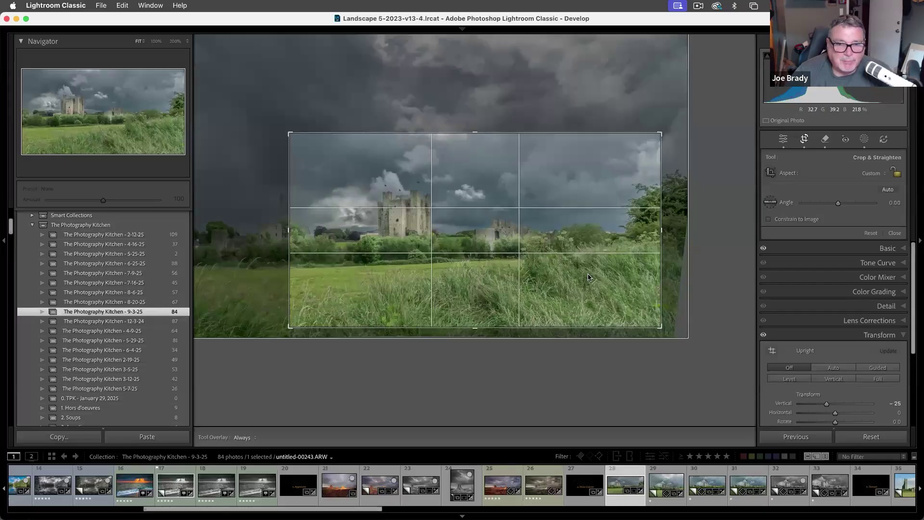
pyautogui.press('Return')
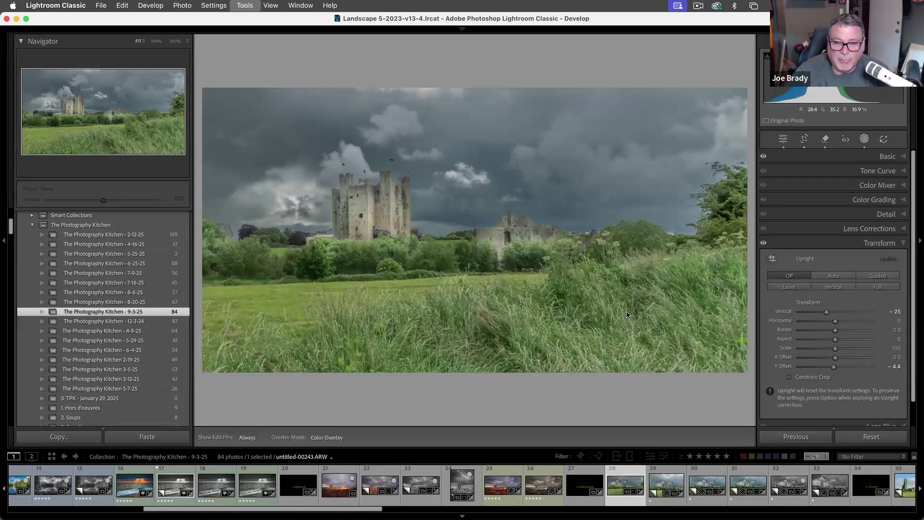
# - Paint a new brush mask over the foreground grass and set its exposure to -0.64
pyautogui.press('k')
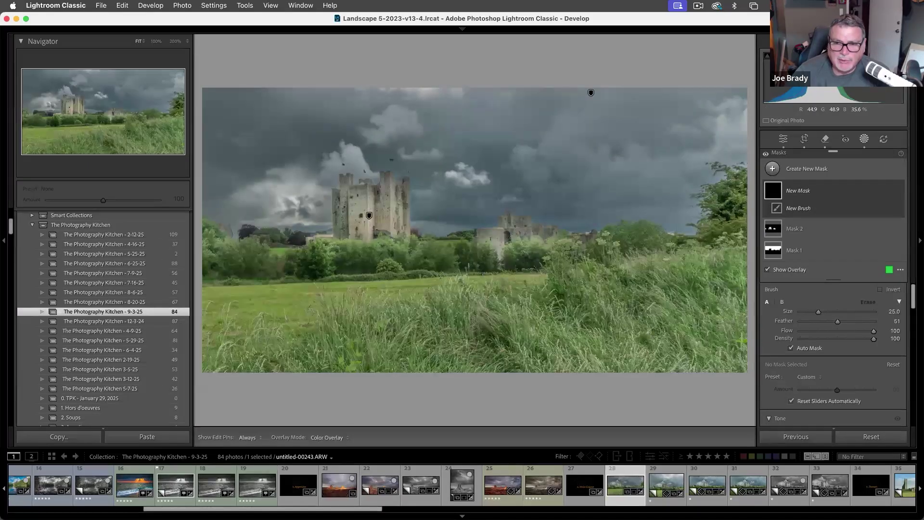
pyautogui.moveTo(717, 318); pyautogui.dragTo(354, 346)
pyautogui.moveTo(459, 381)
pyautogui.mouseDown()
pyautogui.moveTo(239, 387)
pyautogui.moveTo(192, 373)
pyautogui.mouseUp()
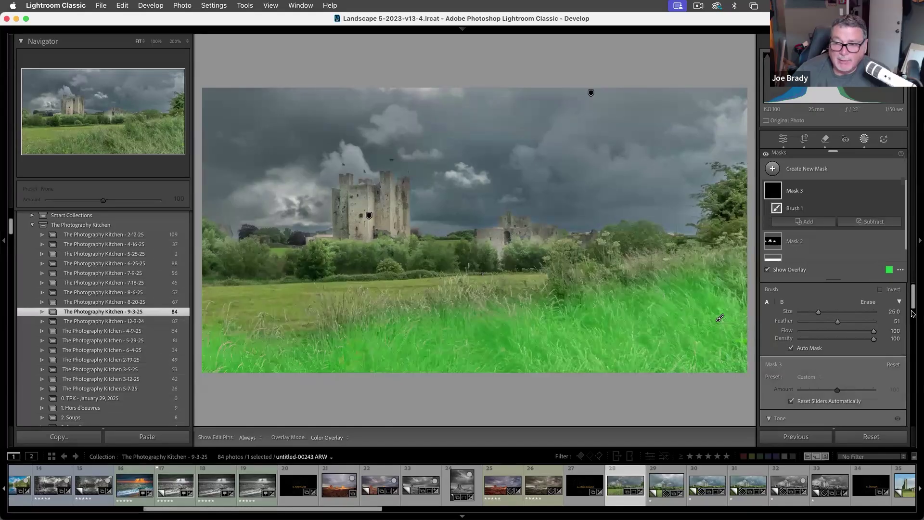
pyautogui.scroll(-3, 913, 311)
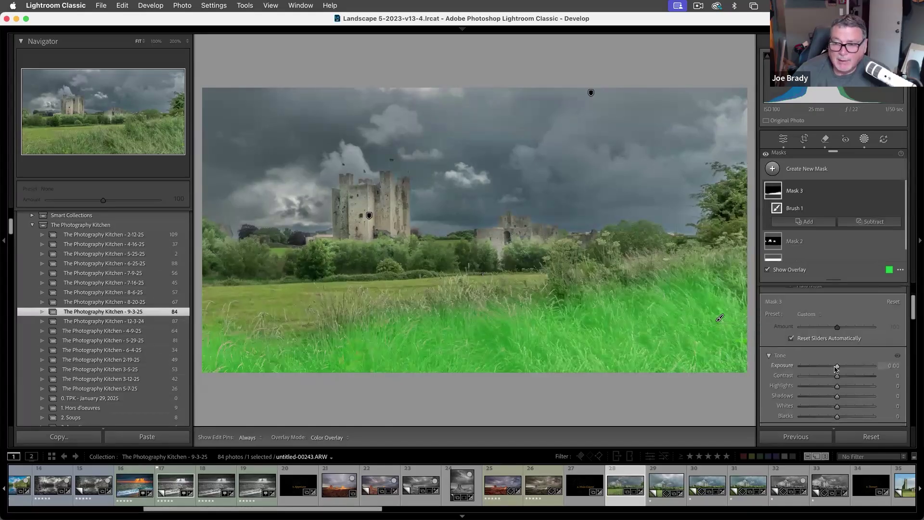
pyautogui.moveTo(834, 369); pyautogui.dragTo(832, 368)
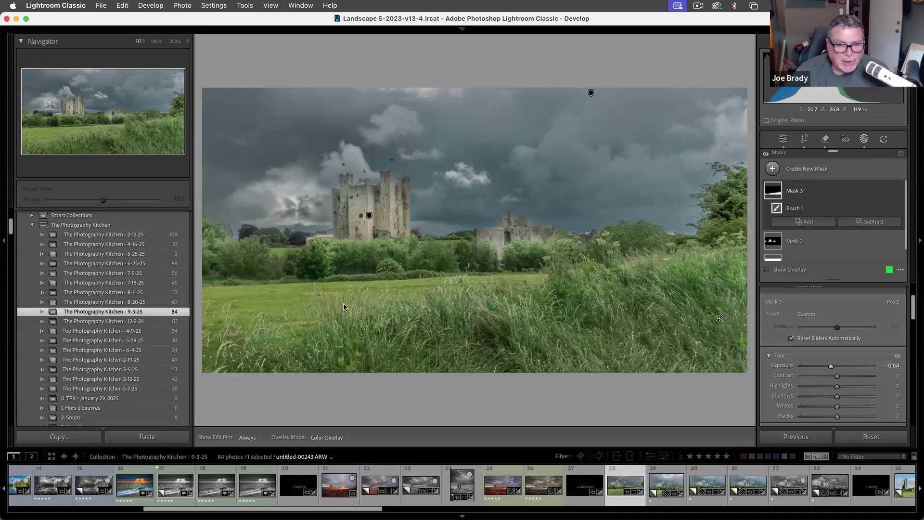
pyautogui.press('m')
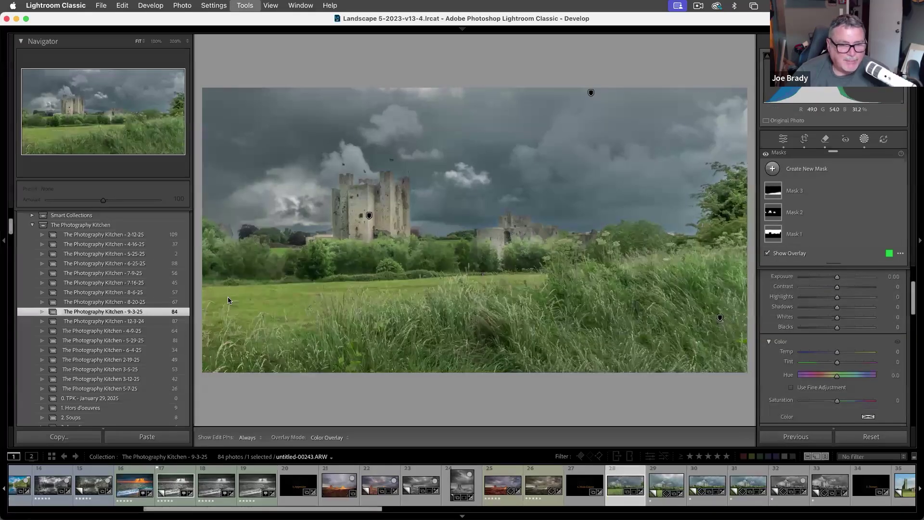
# - Brush a new mask over the left field edge and the bushes around the ruins, erase it from the ruins, and set exposure to -0.65
pyautogui.press('k')
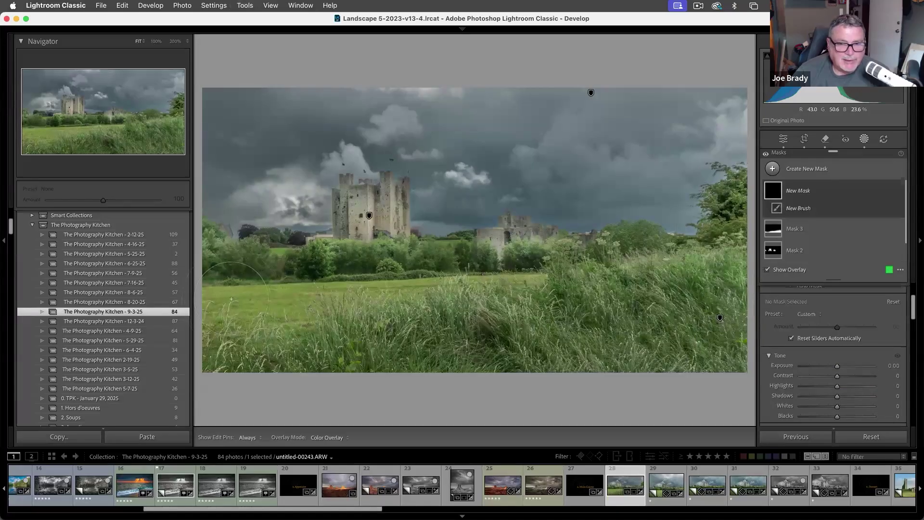
pyautogui.moveTo(231, 299); pyautogui.dragTo(241, 308)
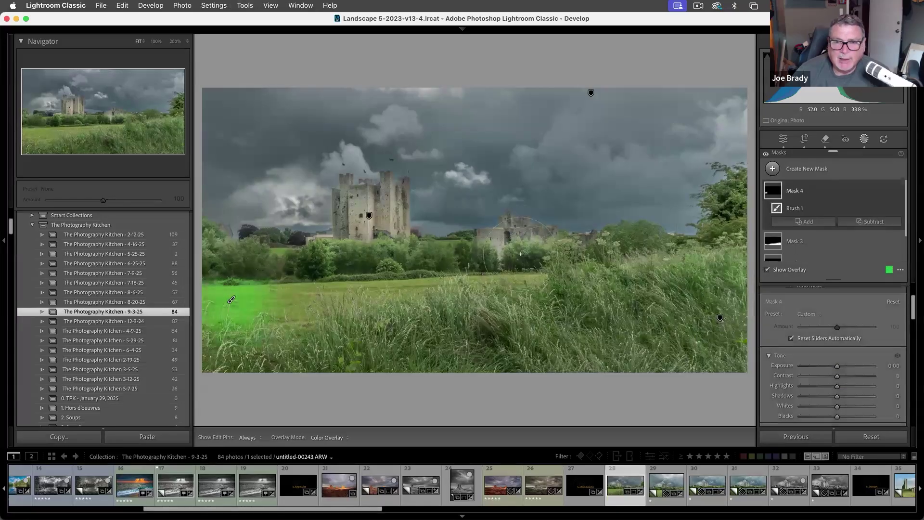
pyautogui.moveTo(532, 226); pyautogui.dragTo(558, 274)
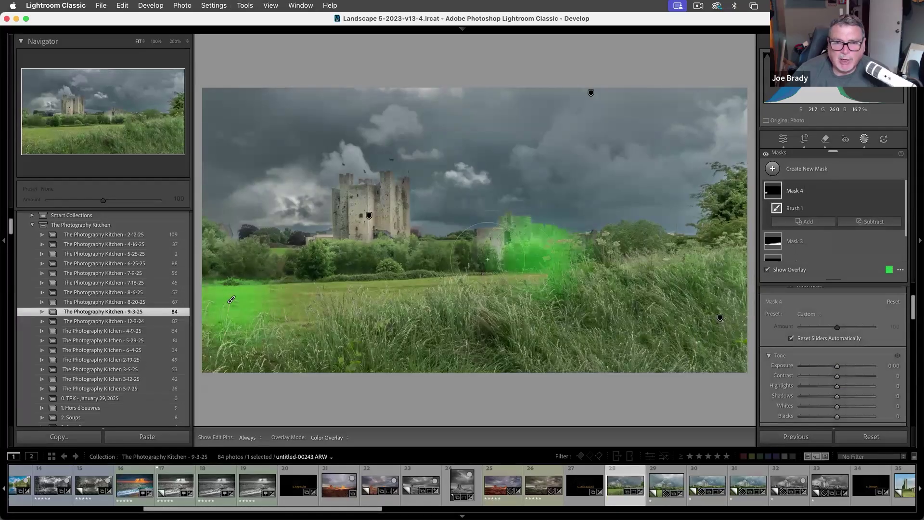
pyautogui.moveTo(487, 259); pyautogui.dragTo(462, 251)
pyautogui.moveTo(694, 258); pyautogui.dragTo(626, 236)
pyautogui.press('alt')
pyautogui.moveTo(516, 220)
pyautogui.mouseDown()
pyautogui.moveTo(486, 234)
pyautogui.moveTo(495, 241)
pyautogui.moveTo(559, 234)
pyautogui.moveTo(515, 218)
pyautogui.moveTo(477, 232)
pyautogui.moveTo(498, 241)
pyautogui.mouseUp()
pyautogui.press('h')
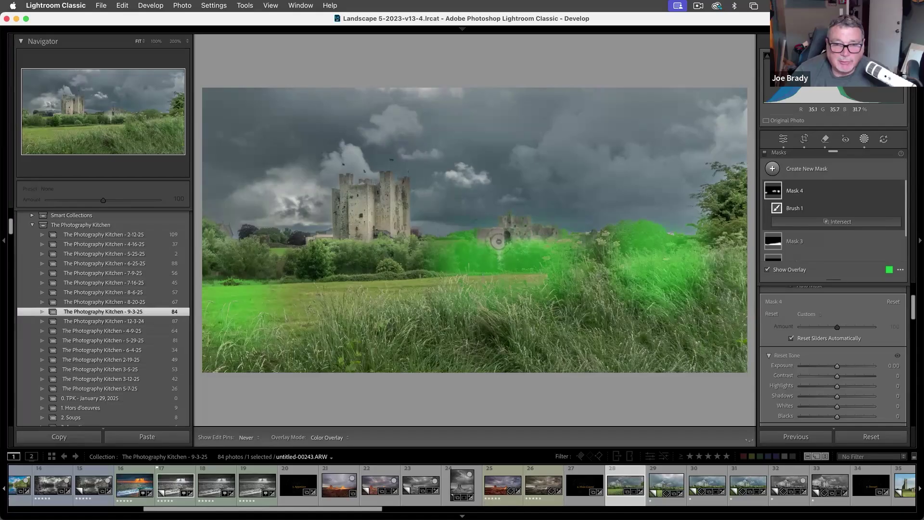
pyautogui.press('h')
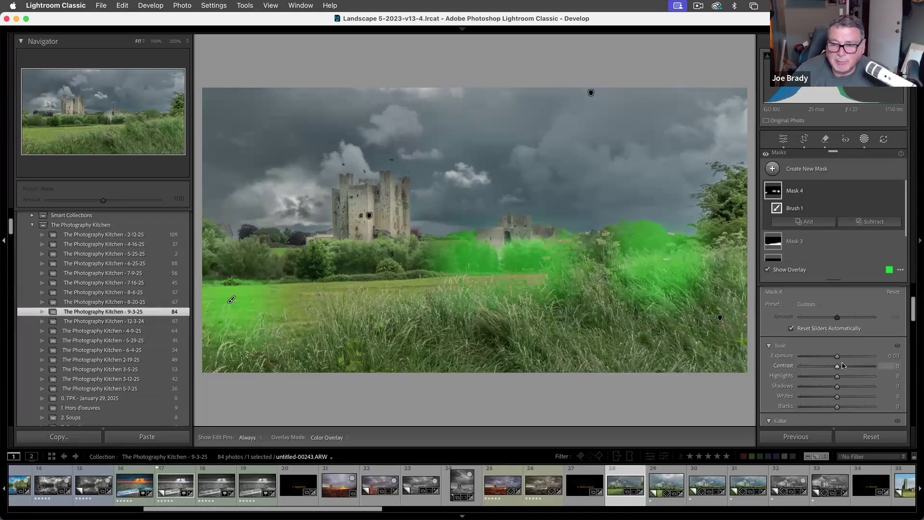
pyautogui.moveTo(839, 358); pyautogui.dragTo(831, 353)
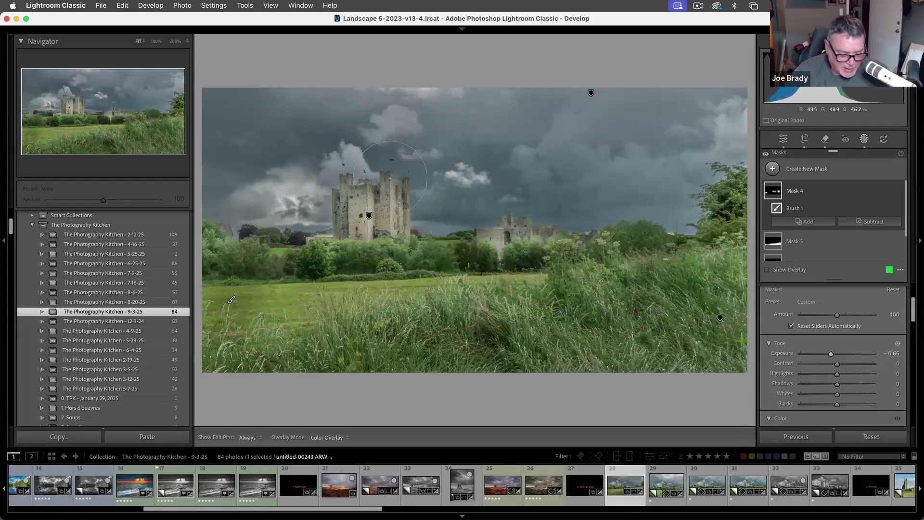
# - Paint a new brush mask over the darker tops of the castle towers, working at 200% zoom
pyautogui.press('z')
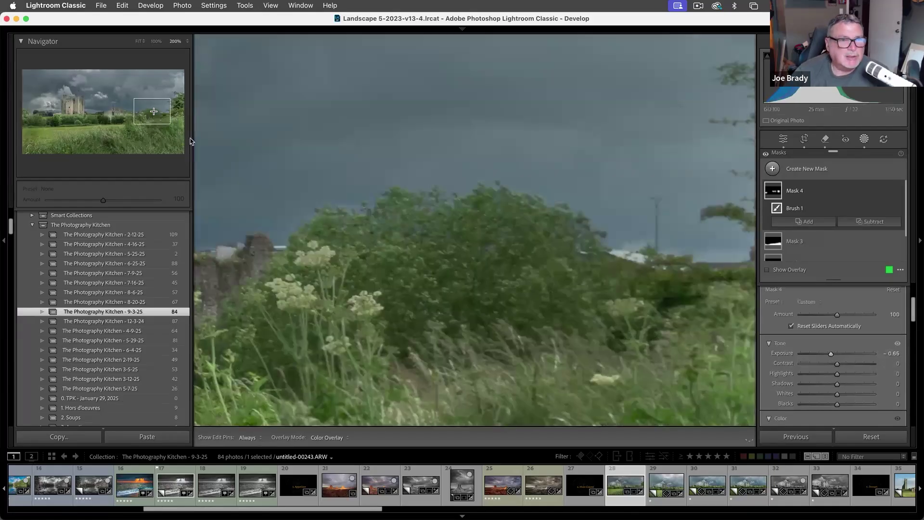
pyautogui.click(72, 99)
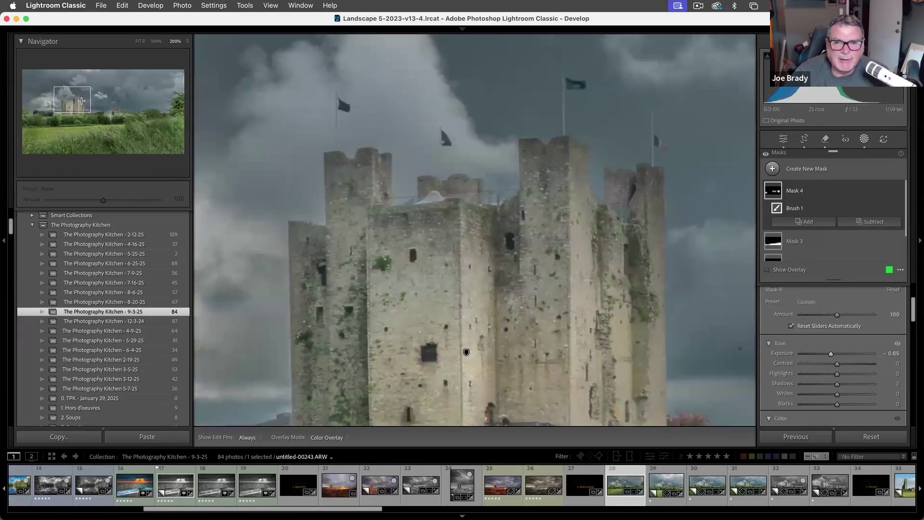
pyautogui.press('k')
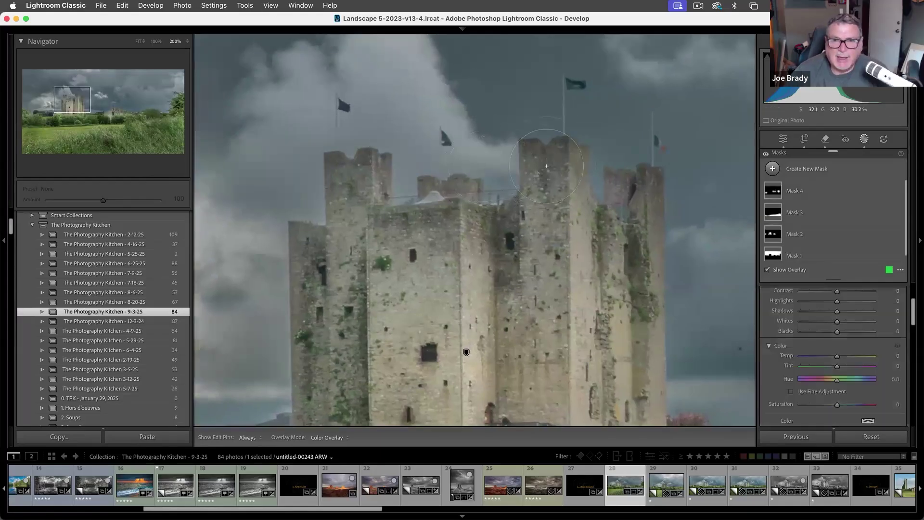
pyautogui.moveTo(546, 161)
pyautogui.mouseDown()
pyautogui.moveTo(518, 163)
pyautogui.moveTo(577, 190)
pyautogui.moveTo(649, 189)
pyautogui.moveTo(635, 256)
pyautogui.moveTo(608, 207)
pyautogui.mouseUp()
pyautogui.press('h')
pyautogui.press('h')
pyautogui.press('h')
pyautogui.moveTo(370, 169)
pyautogui.mouseDown()
pyautogui.moveTo(351, 172)
pyautogui.moveTo(335, 163)
pyautogui.moveTo(375, 167)
pyautogui.moveTo(371, 193)
pyautogui.moveTo(337, 216)
pyautogui.mouseUp()
pyautogui.press('h')
pyautogui.moveTo(317, 256); pyautogui.dragTo(315, 289)
pyautogui.press('h')
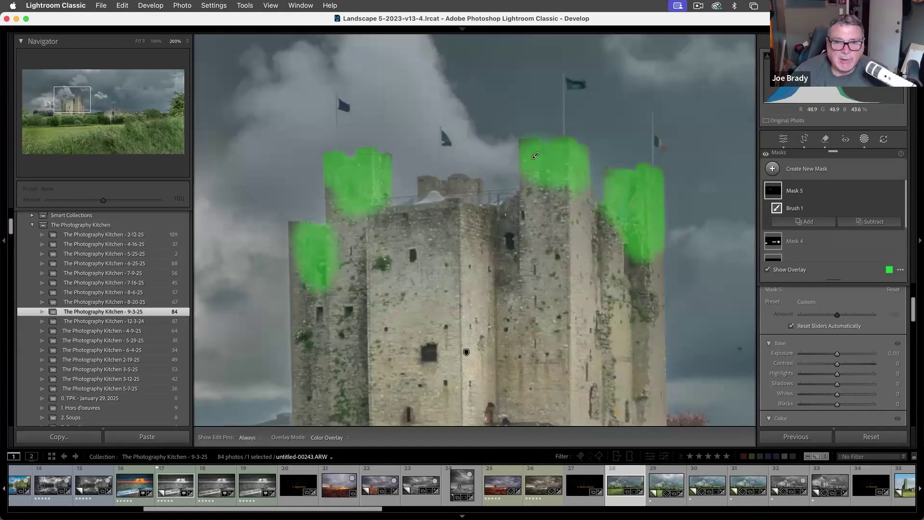
pyautogui.moveTo(532, 212); pyautogui.dragTo(536, 169)
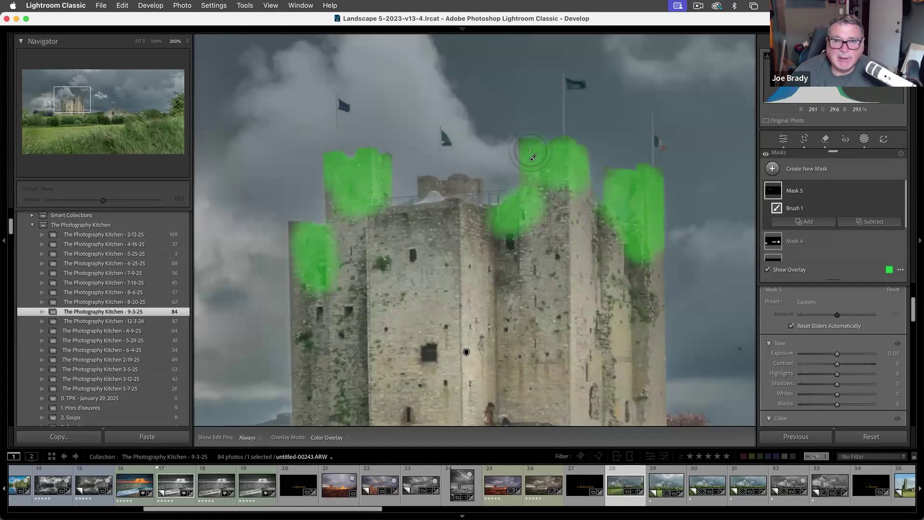
pyautogui.press('h')
pyautogui.press('super+z')
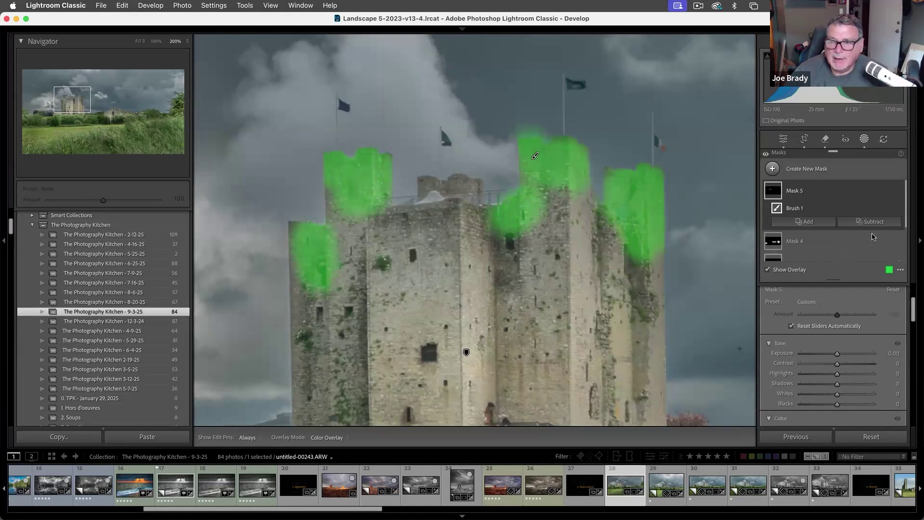
# - Subtract the sky from the tower tops mask and set its exposure to 0.65
pyautogui.click(874, 222)
pyautogui.click(864, 255)
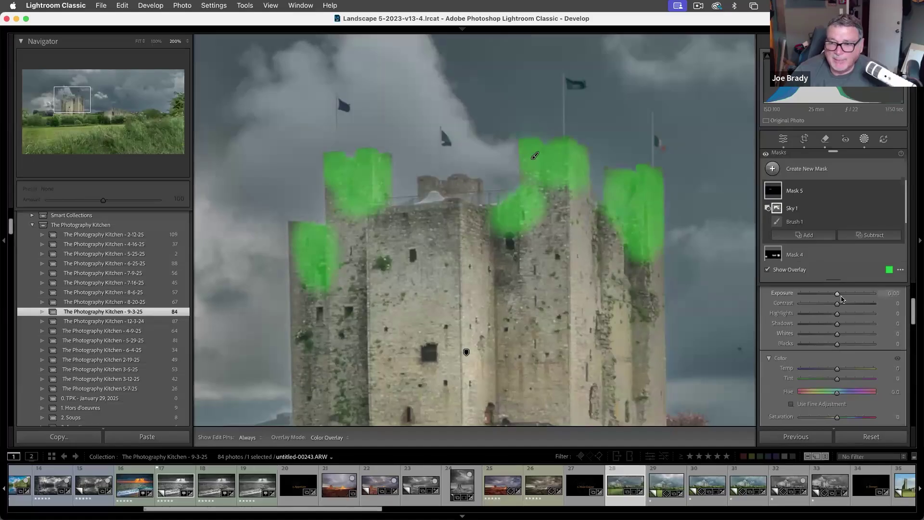
pyautogui.moveTo(838, 296); pyautogui.dragTo(842, 296)
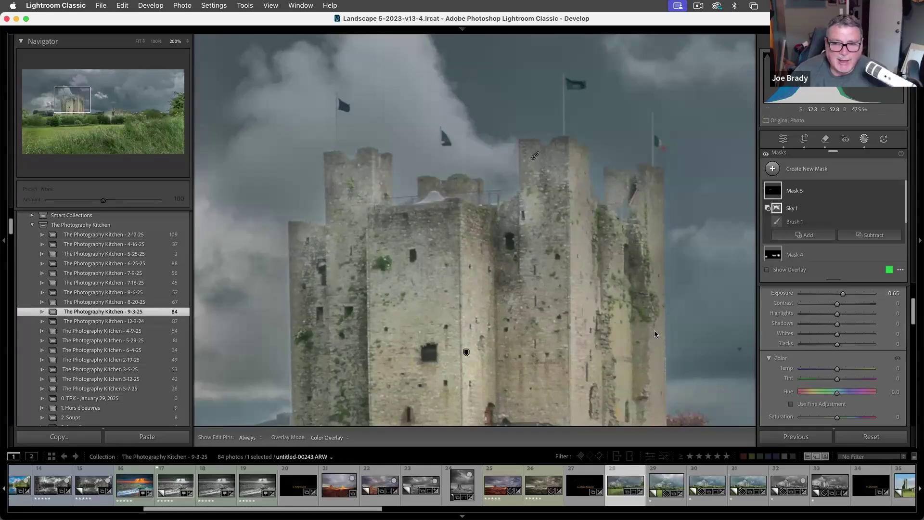
# - Heal the small dark speck in the sky beside the castle and create a virtual copy of the edited photo
pyautogui.moveTo(624, 289); pyautogui.dragTo(406, 195)
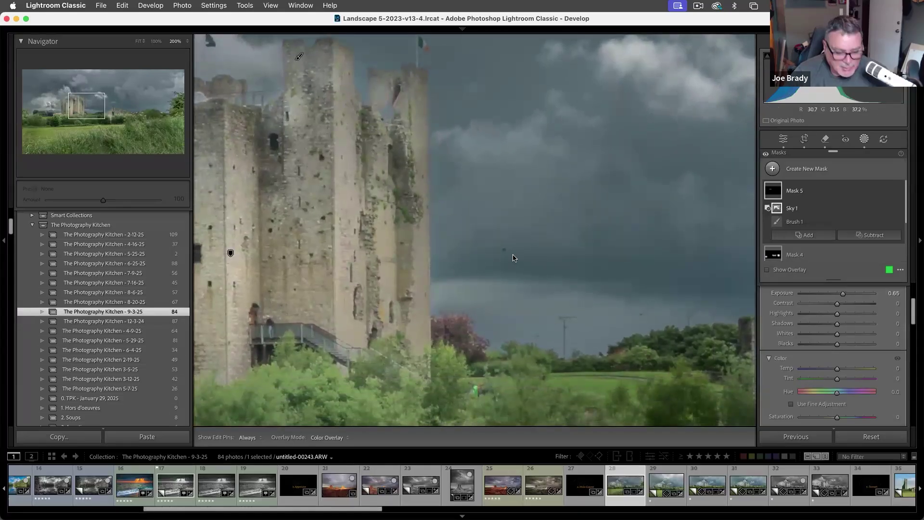
pyautogui.press('q')
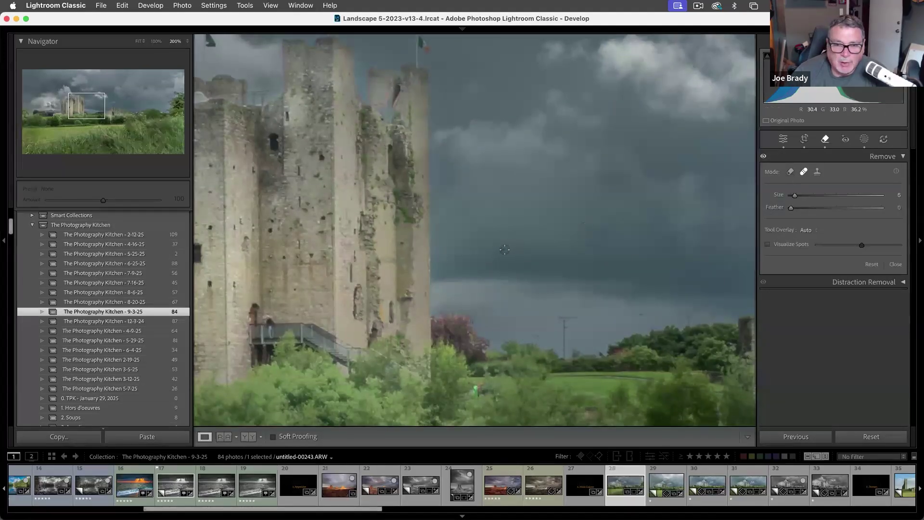
pyautogui.click(504, 249)
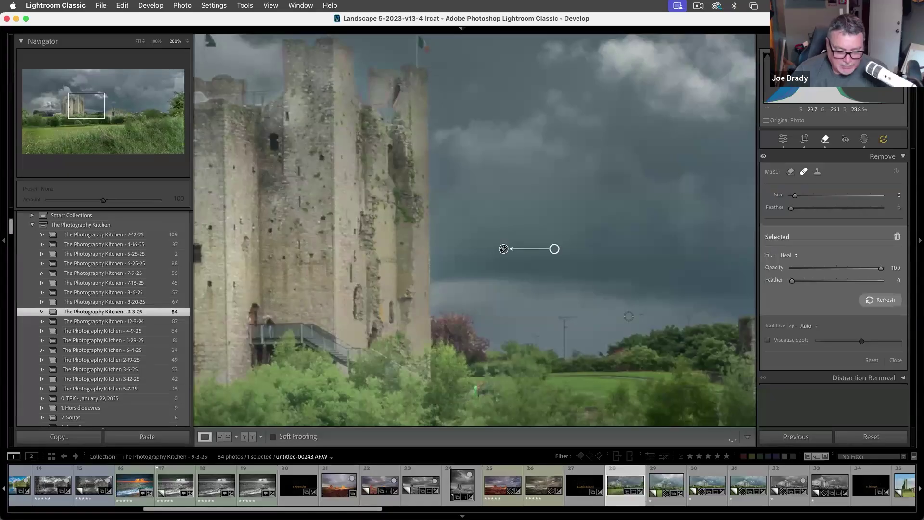
pyautogui.press('q')
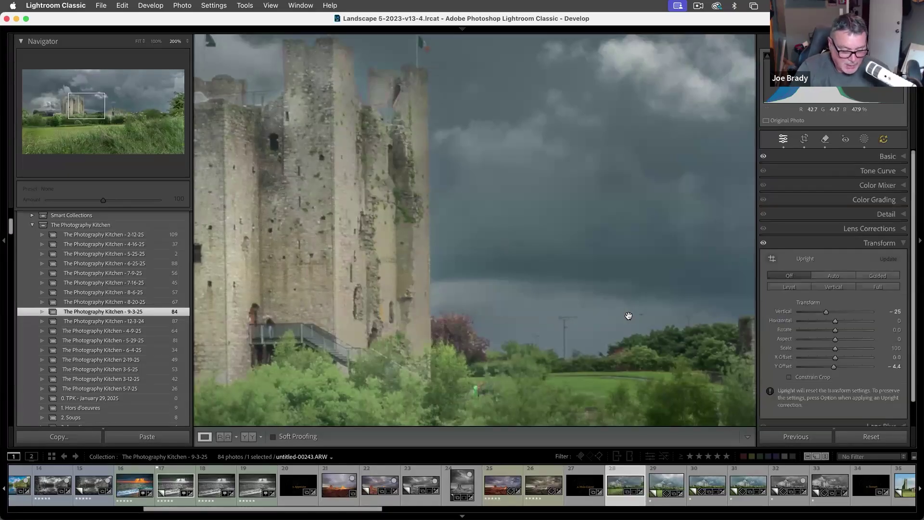
pyautogui.click(629, 317)
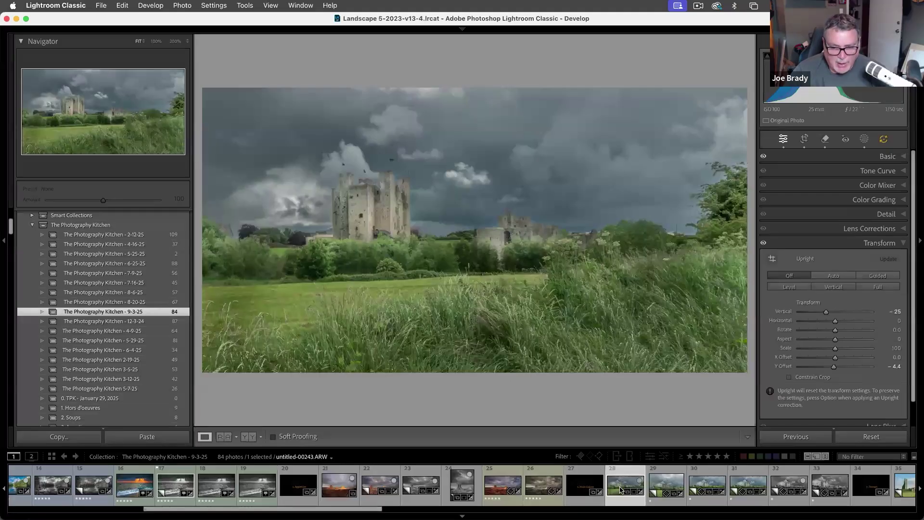
pyautogui.press('super+apostrophe')
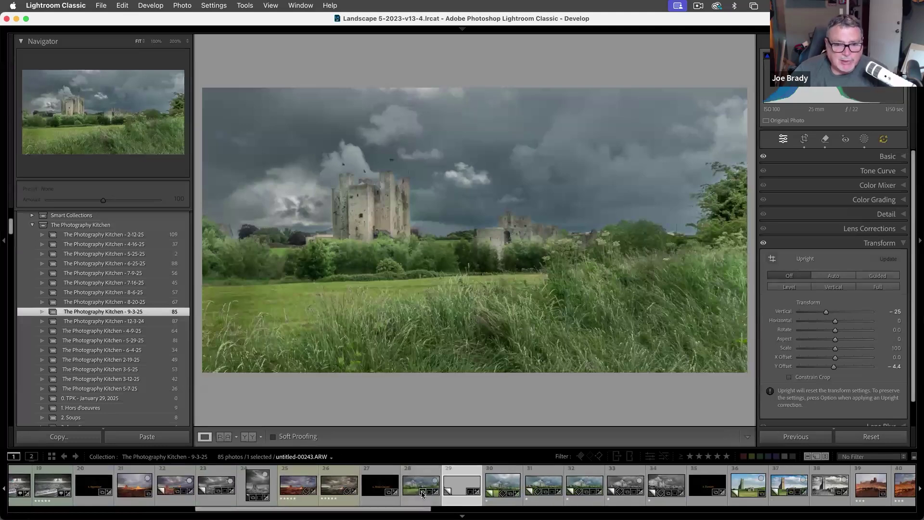
# - Reset all edits on the original castle photo and compare it full-screen with the edited virtual copy, inspecting the castle up close
pyautogui.click(413, 483)
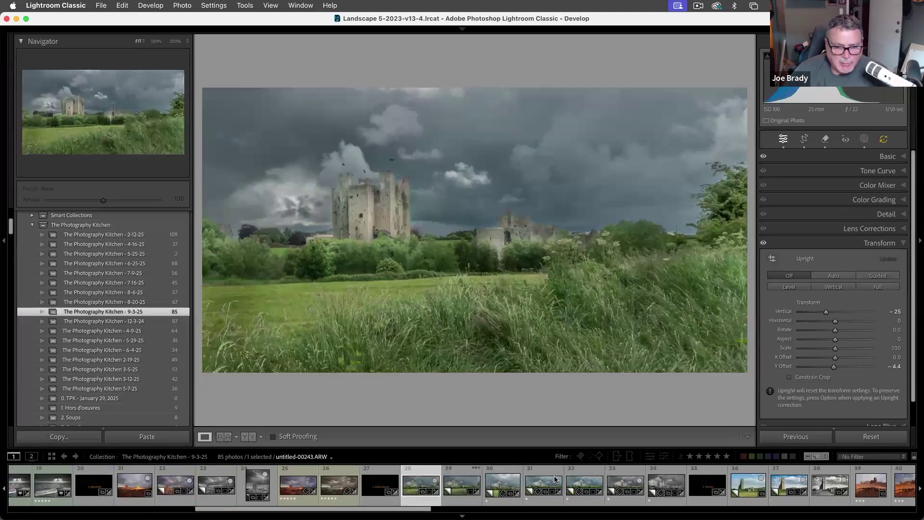
pyautogui.click(845, 440)
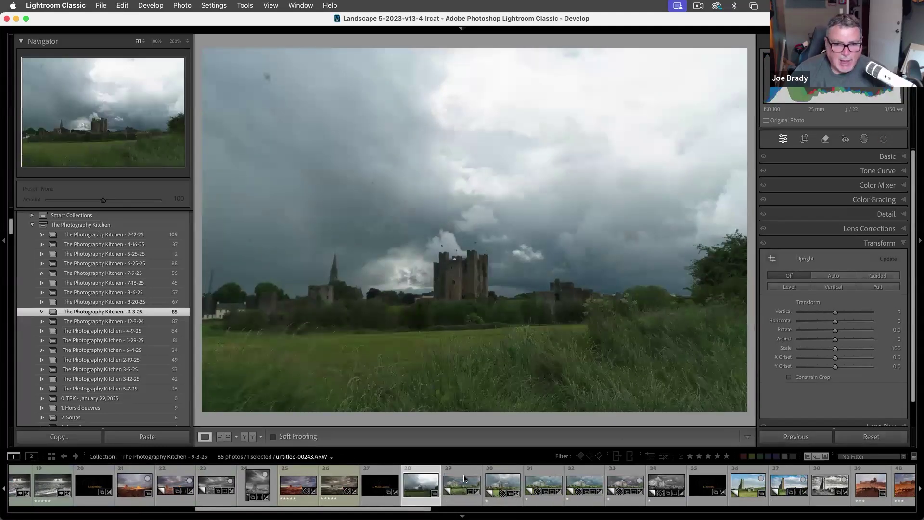
pyautogui.click(463, 484)
pyautogui.press('f')
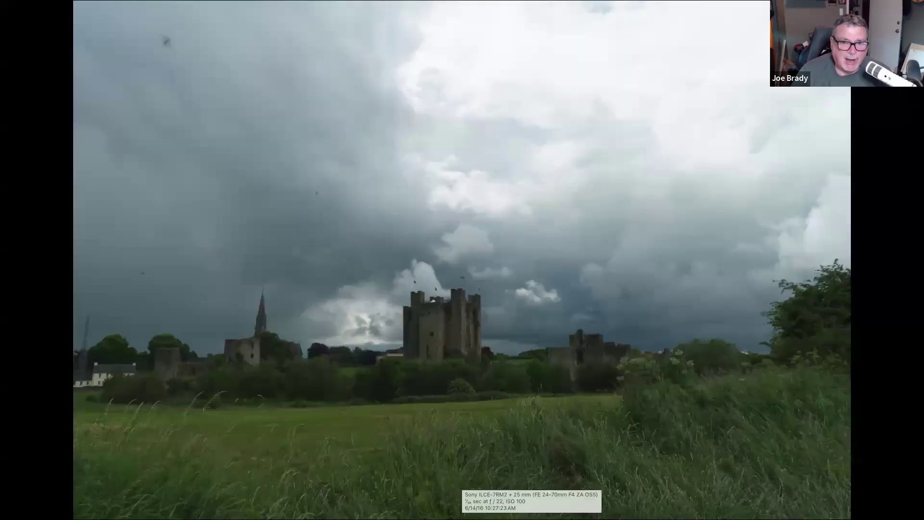
pyautogui.press('Right')
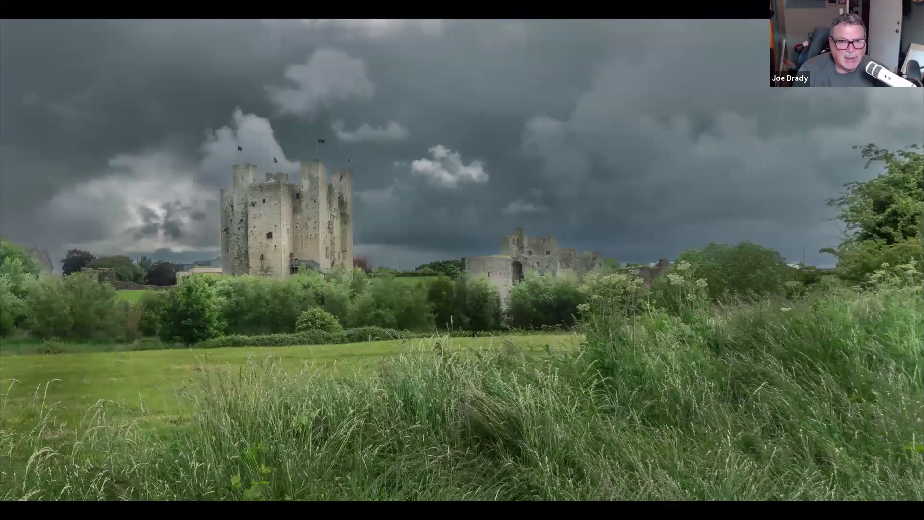
pyautogui.click(310, 255)
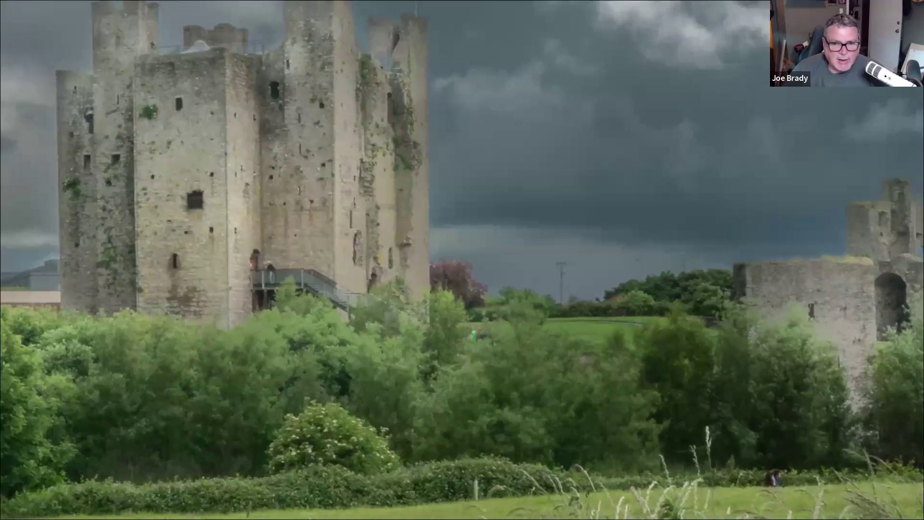
pyautogui.click(440, 484)
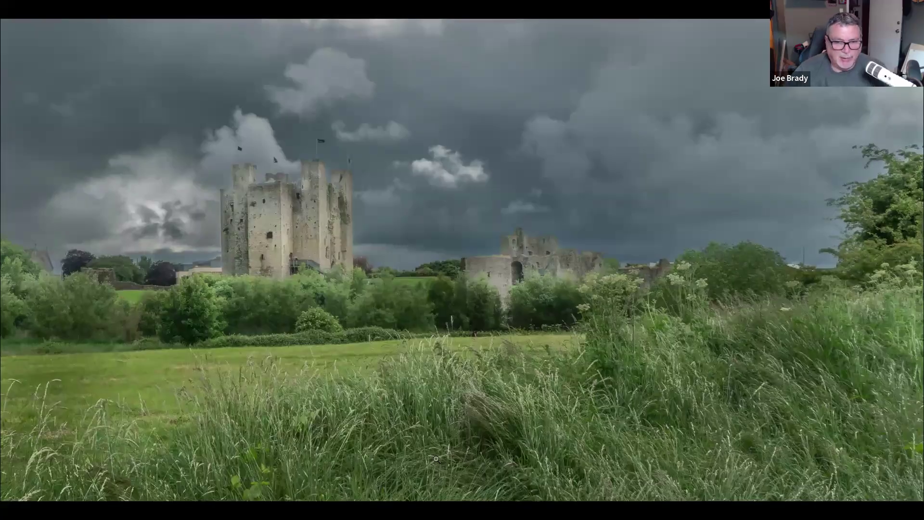
pyautogui.press('Escape')
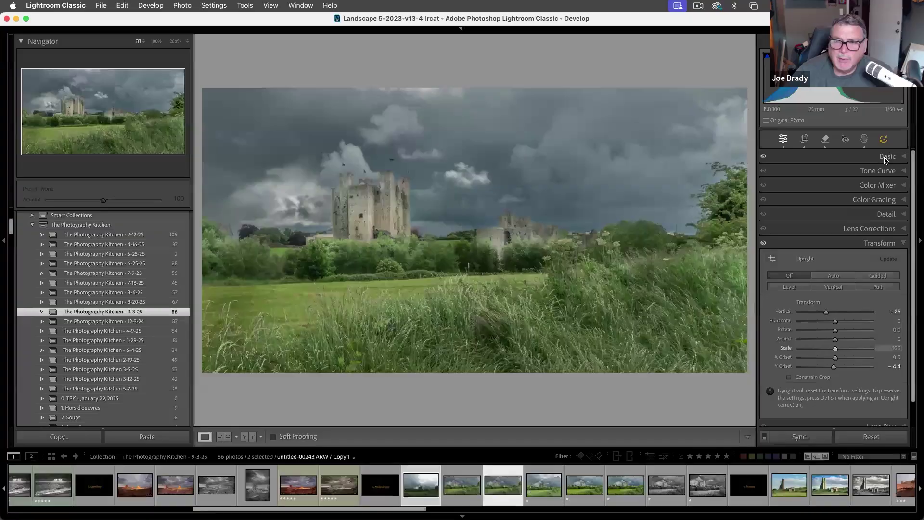
# - Create another virtual copy of the edited castle photo and convert it to black and white
pyautogui.press('super+alt+o')
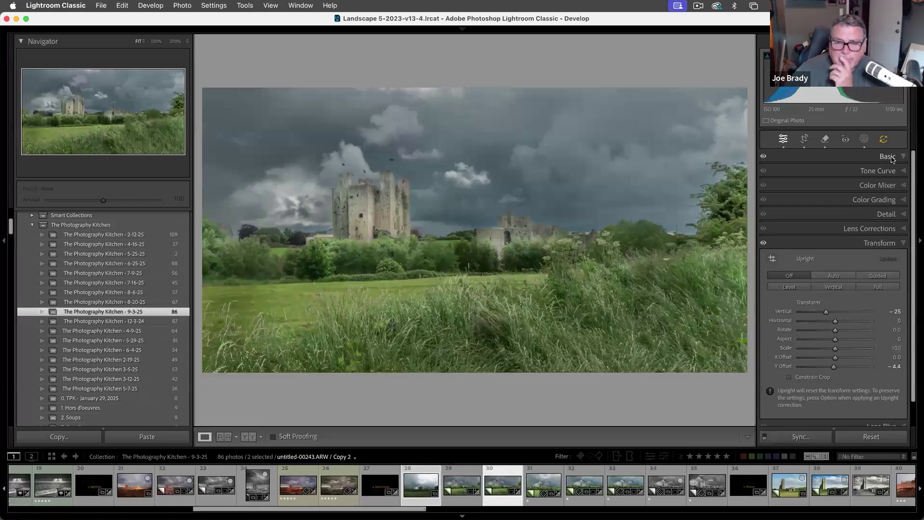
pyautogui.click(891, 158)
pyautogui.click(861, 171)
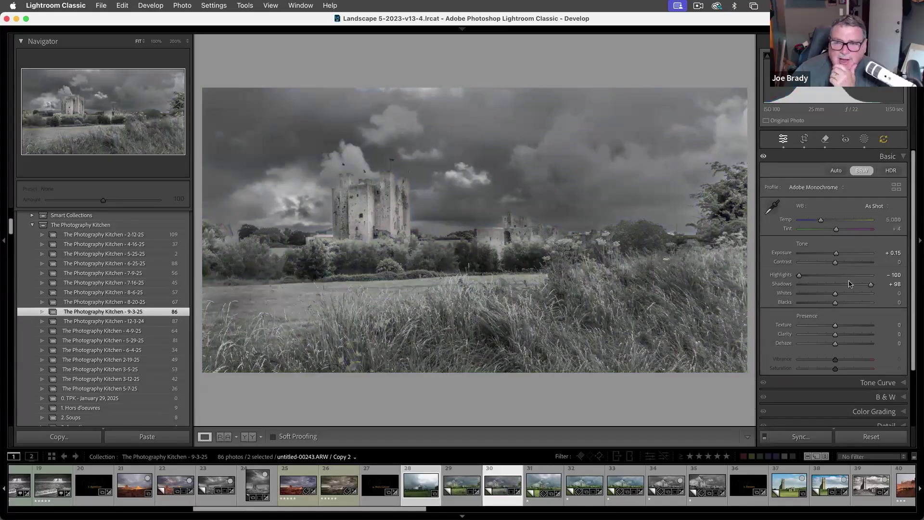
# - Set the black-and-white copy's contrast to +28, exposure to +0.30 and shadows to +84
pyautogui.click(842, 263)
pyautogui.moveTo(843, 263); pyautogui.dragTo(837, 255)
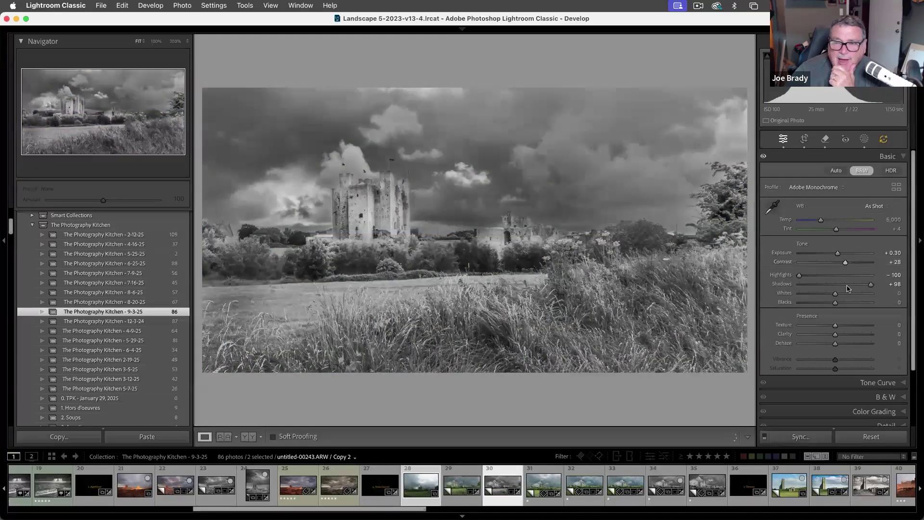
pyautogui.moveTo(866, 287); pyautogui.dragTo(866, 285)
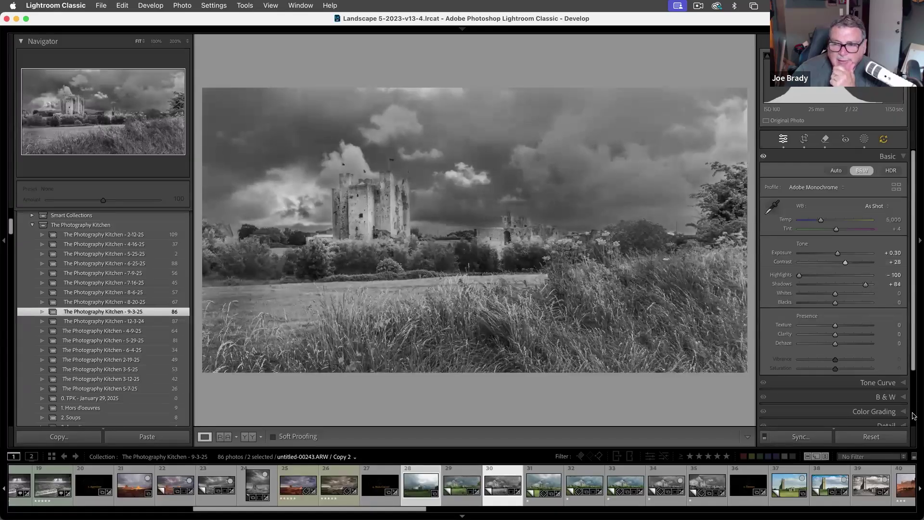
# - Add a post-crop vignette with an amount of -10 to the black-and-white castle photo
pyautogui.scroll(-3, 901, 418)
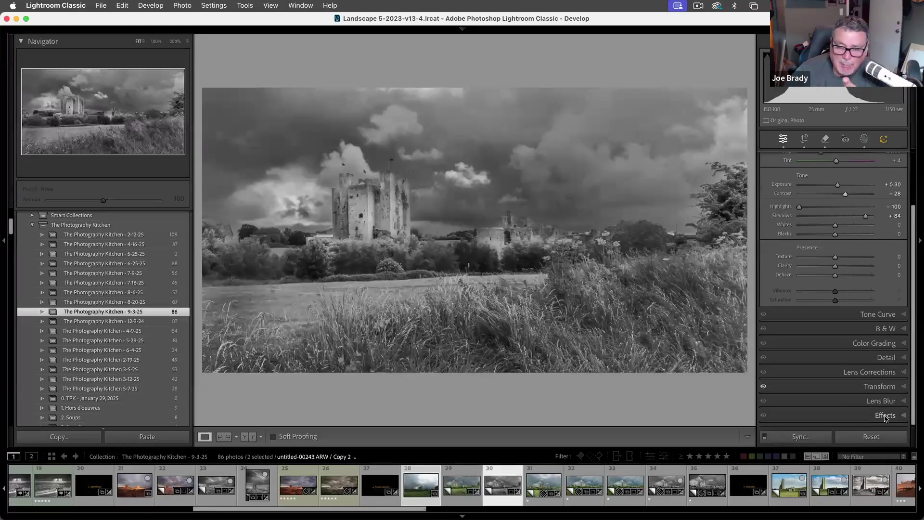
pyautogui.click(886, 416)
pyautogui.moveTo(836, 306); pyautogui.dragTo(833, 307)
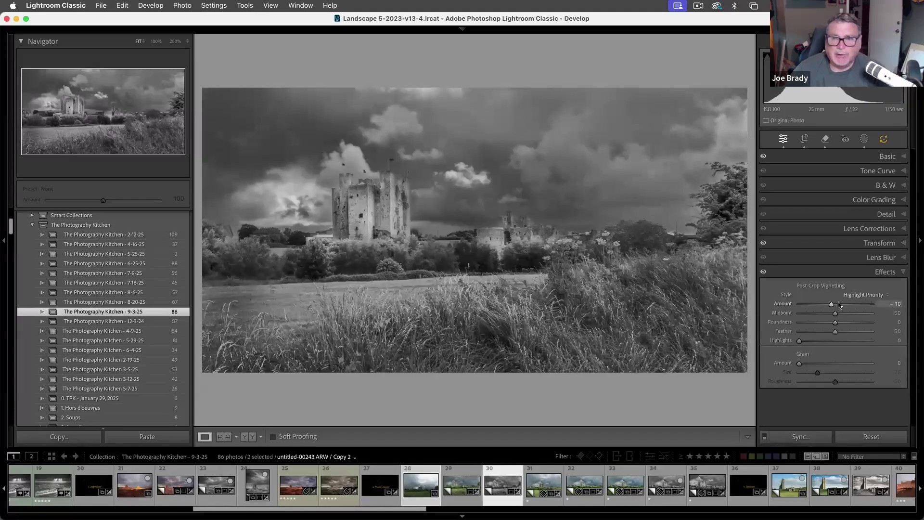
# - Brighten the field and bushes with the targeted Black & White Mix adjustment, raising green to +10 and yellow to +2
pyautogui.click(881, 186)
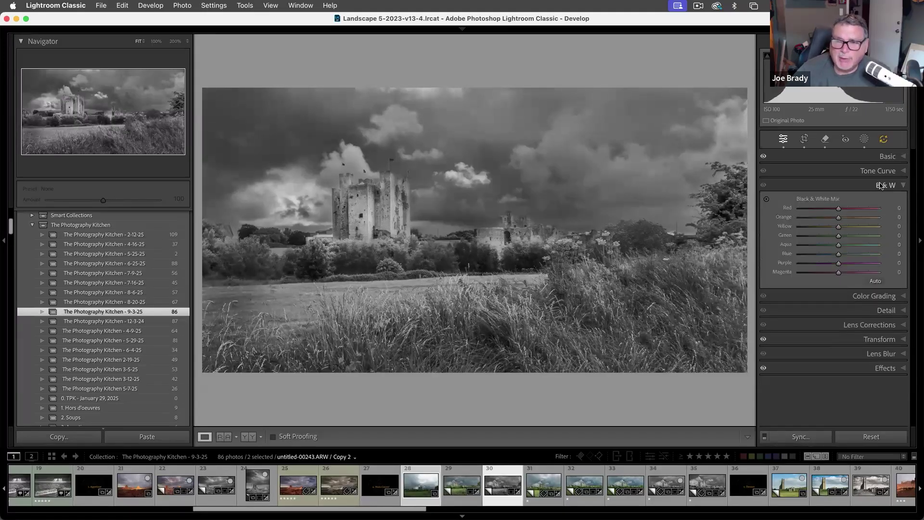
pyautogui.click(767, 200)
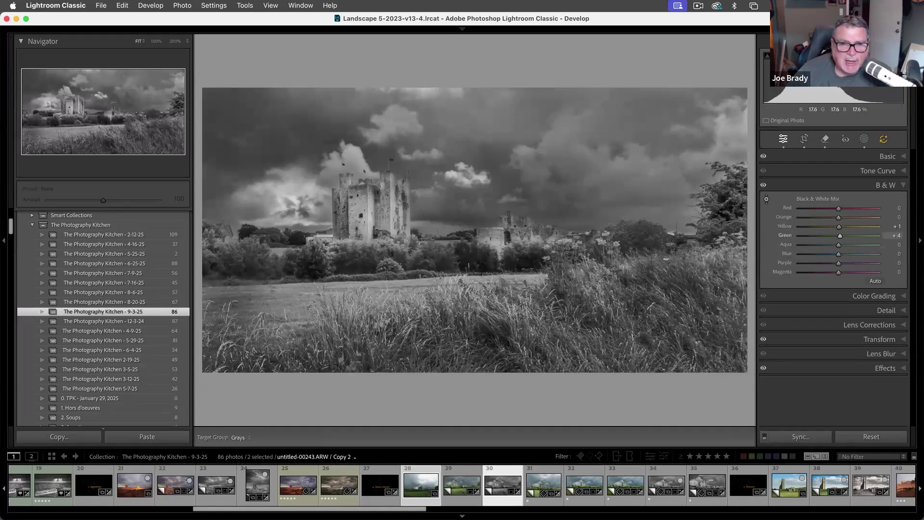
pyautogui.moveTo(289, 295)
pyautogui.mouseDown()
pyautogui.moveTo(289, 284)
pyautogui.moveTo(288, 295)
pyautogui.mouseUp()
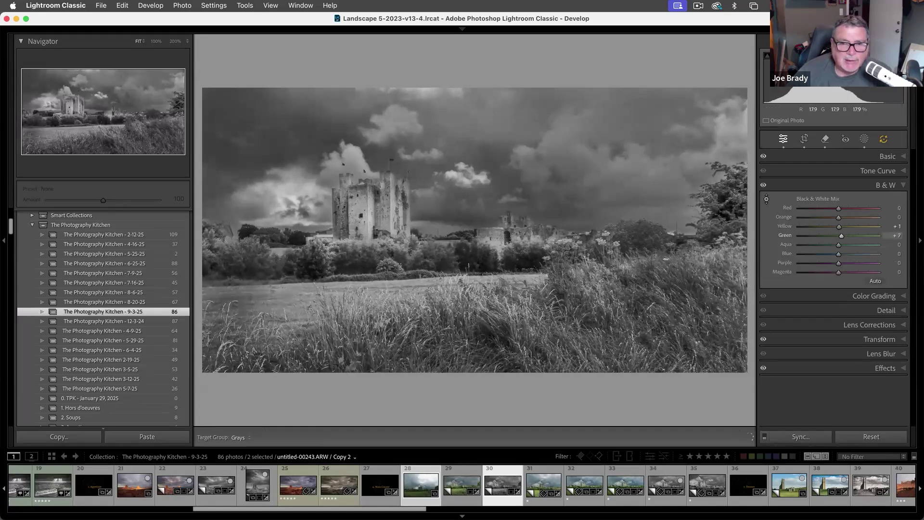
pyautogui.moveTo(452, 266); pyautogui.dragTo(452, 269)
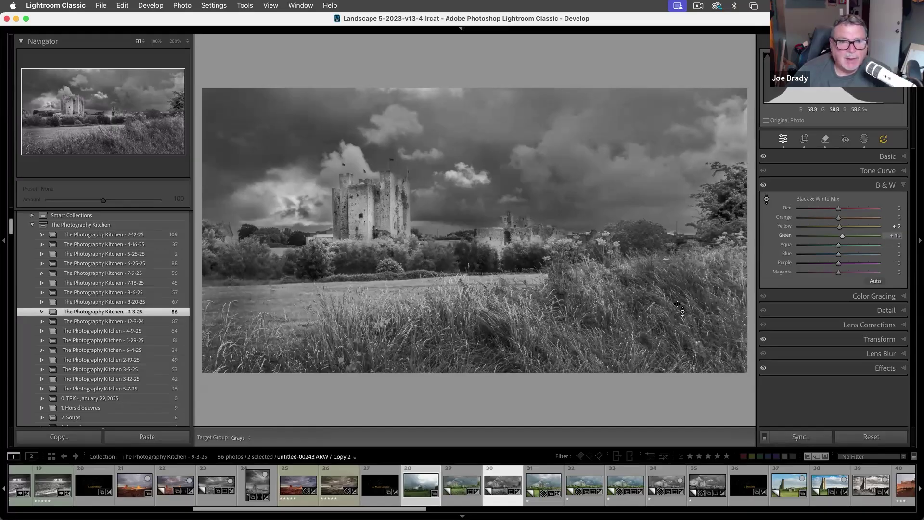
# - Open the edited colour version of the castle photo in Nik 8 Silver Efex as a copy with Lightroom adjustments
pyautogui.click(461, 488)
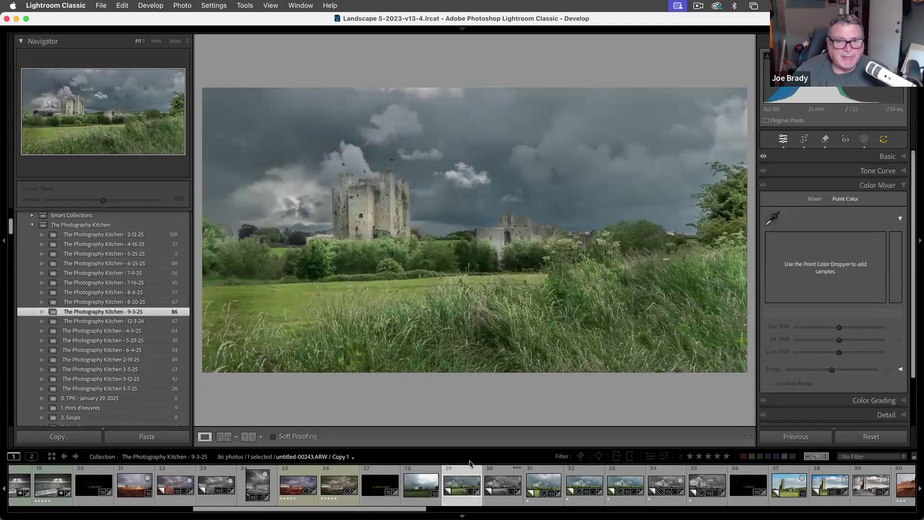
pyautogui.click(183, 6)
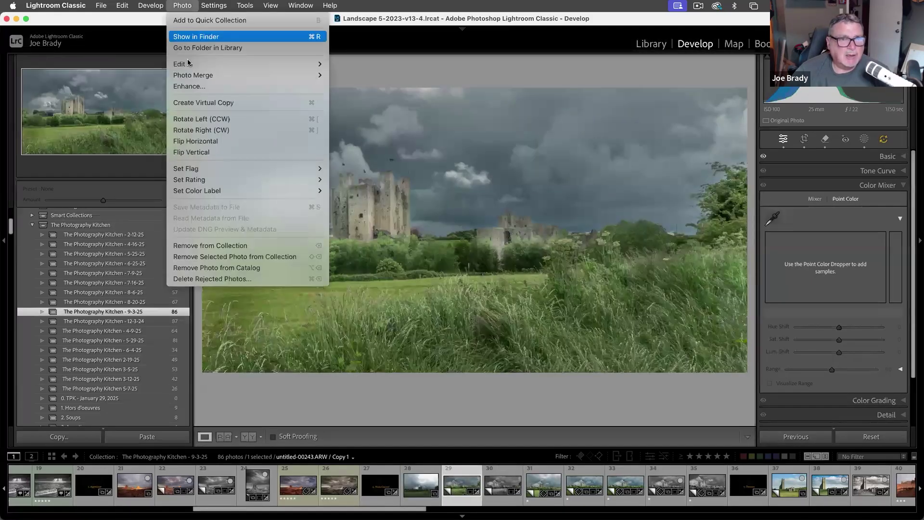
pyautogui.moveTo(189, 66)
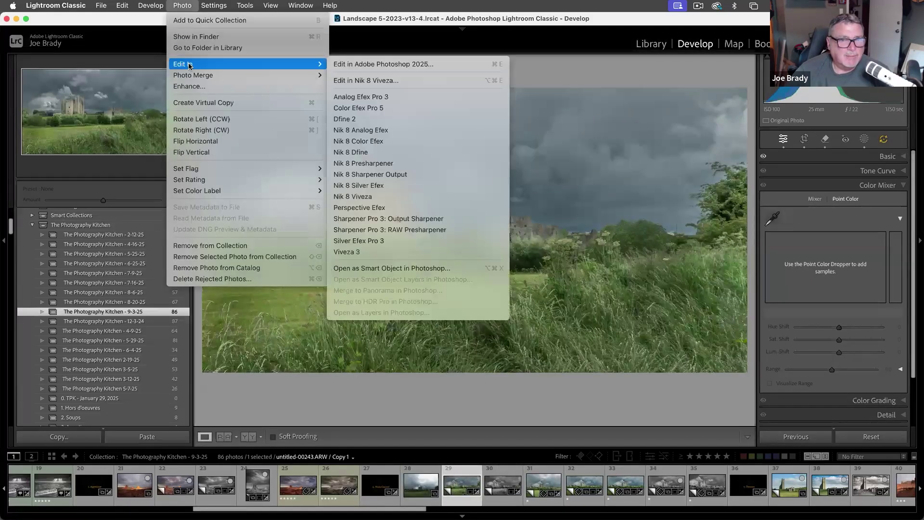
pyautogui.click(409, 196)
pyautogui.click(482, 233)
pyautogui.click(115, 6)
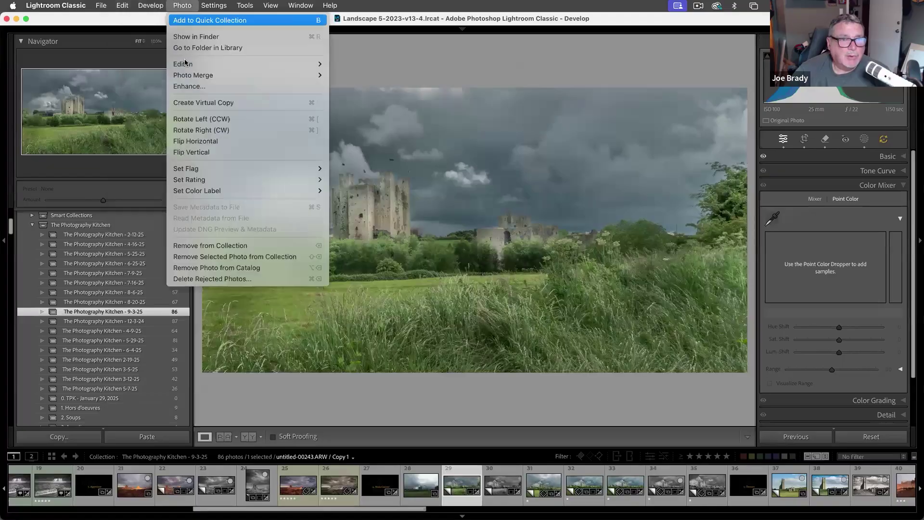
pyautogui.moveTo(187, 66)
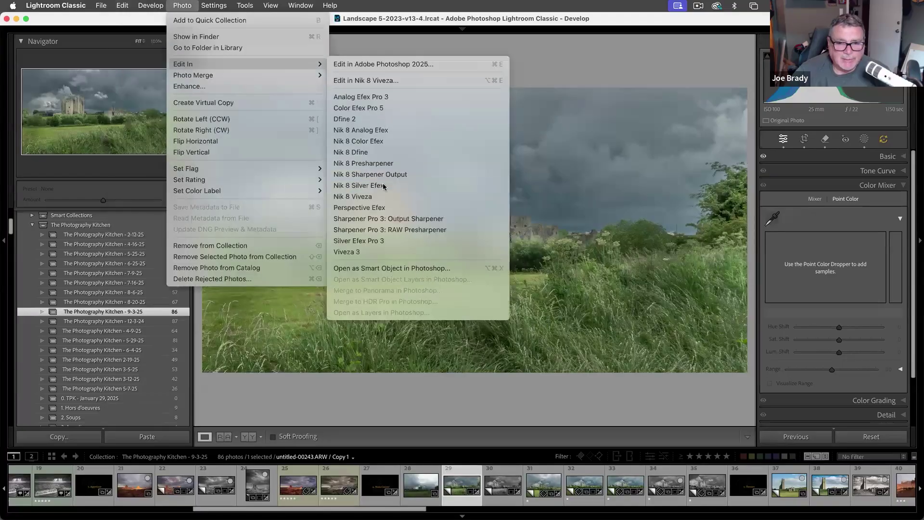
pyautogui.click(574, 249)
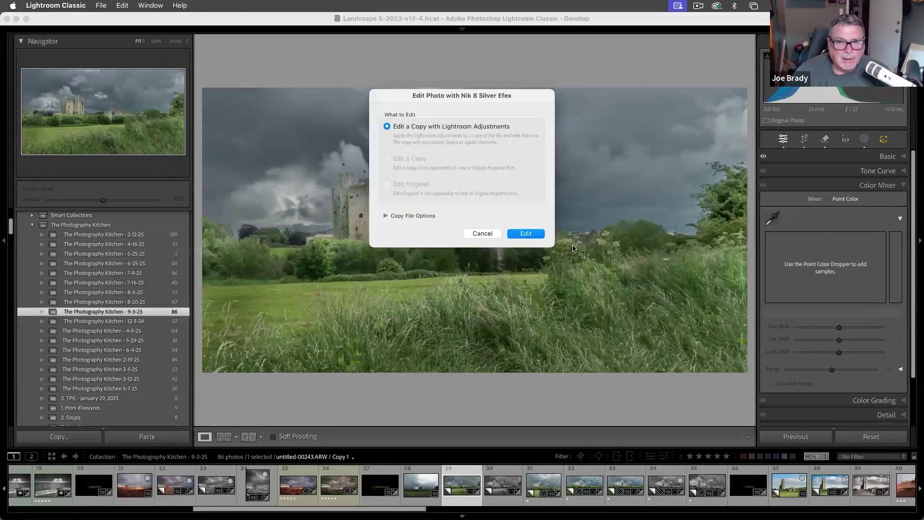
pyautogui.click(523, 235)
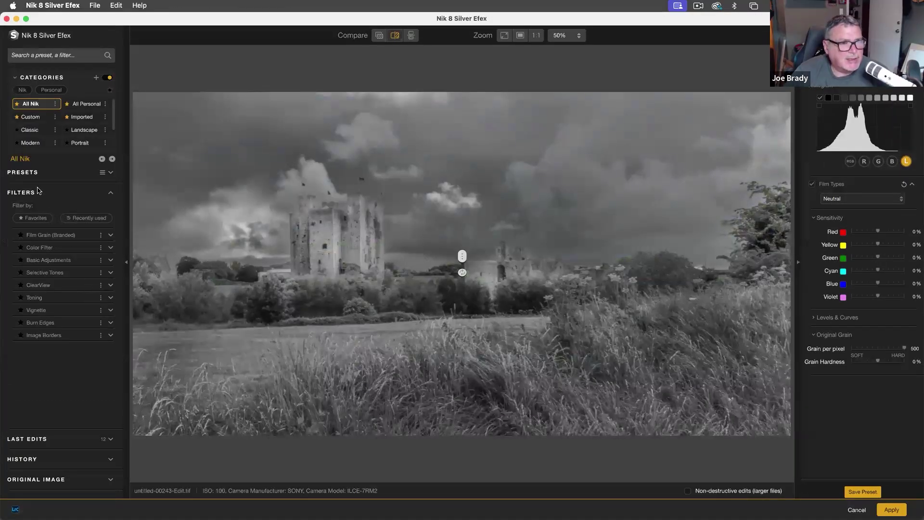
# - Try the 003 High Contrast (harsh) preset and move the comparison divider to the photo's left edge
pyautogui.click(36, 173)
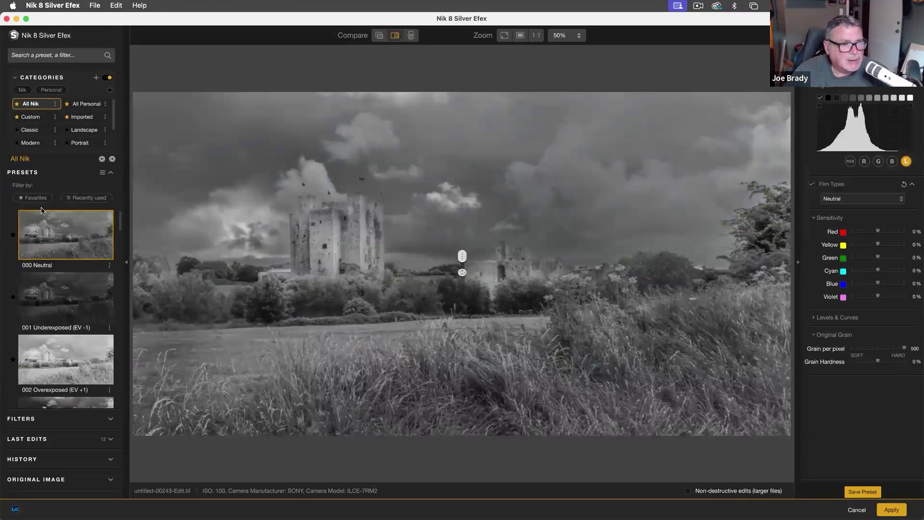
pyautogui.scroll(-1, 74, 269)
pyautogui.scroll(-3, 73, 270)
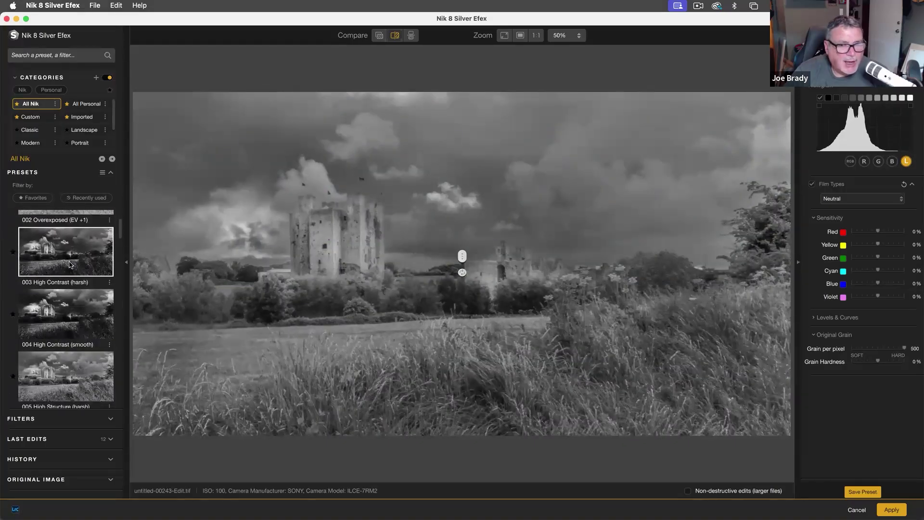
pyautogui.click(70, 265)
pyautogui.moveTo(463, 259); pyautogui.dragTo(91, 259)
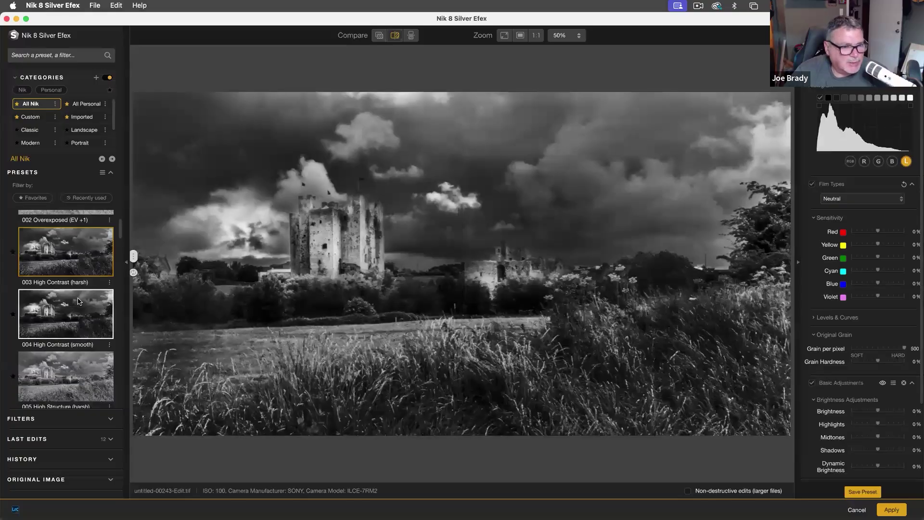
# - Compare the 005 High Structure (harsh) and 006 High Structure (smooth) presets and apply 006 High Structure (smooth)
pyautogui.scroll(-3, 77, 299)
pyautogui.click(74, 295)
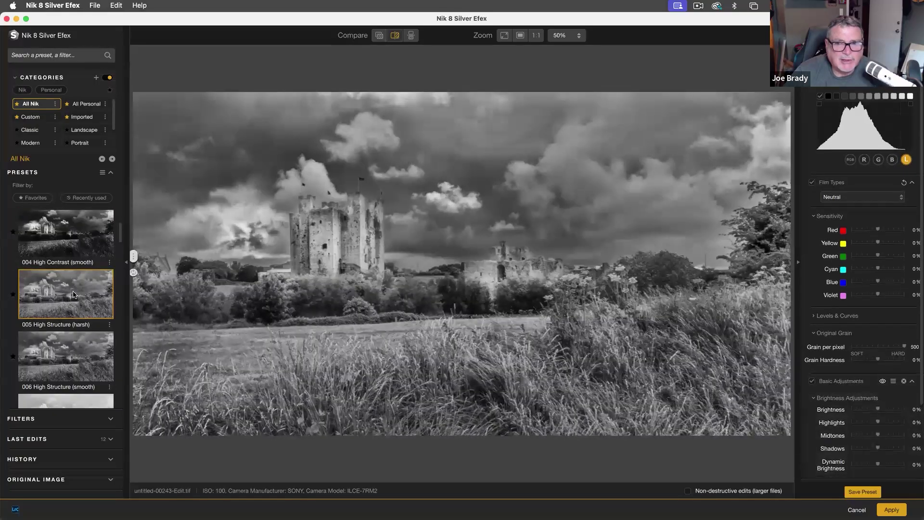
pyautogui.scroll(-1, 75, 301)
pyautogui.click(79, 322)
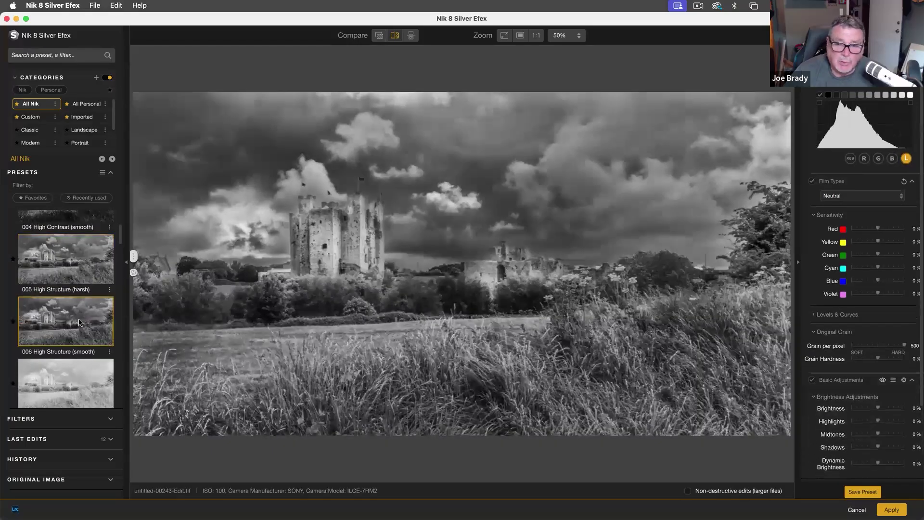
pyautogui.click(80, 275)
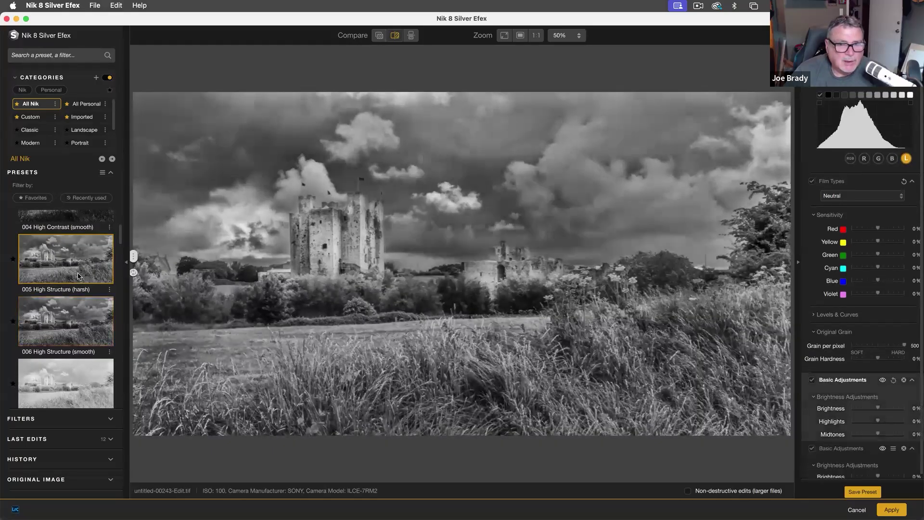
pyautogui.click(79, 322)
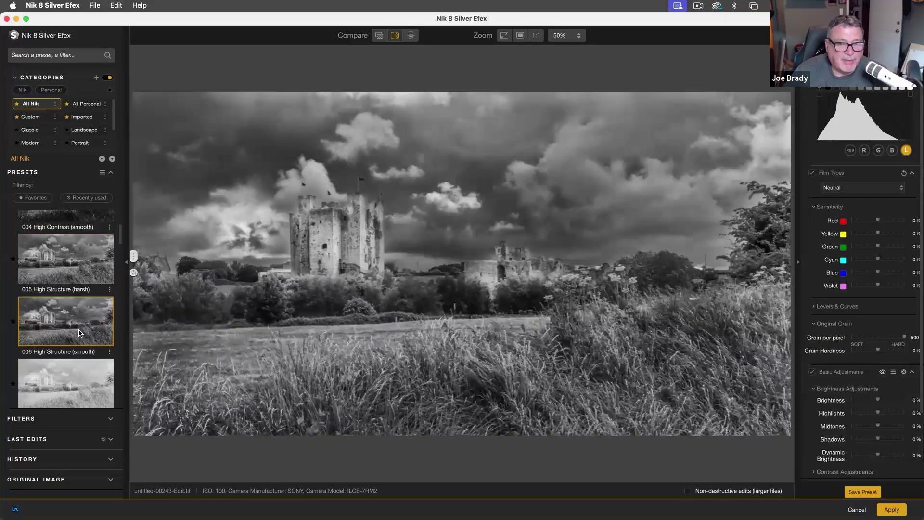
# - Browse the presets beyond High Structure and try 016 Full Dynamic (smooth) on the castle photo
pyautogui.scroll(-5, 79, 329)
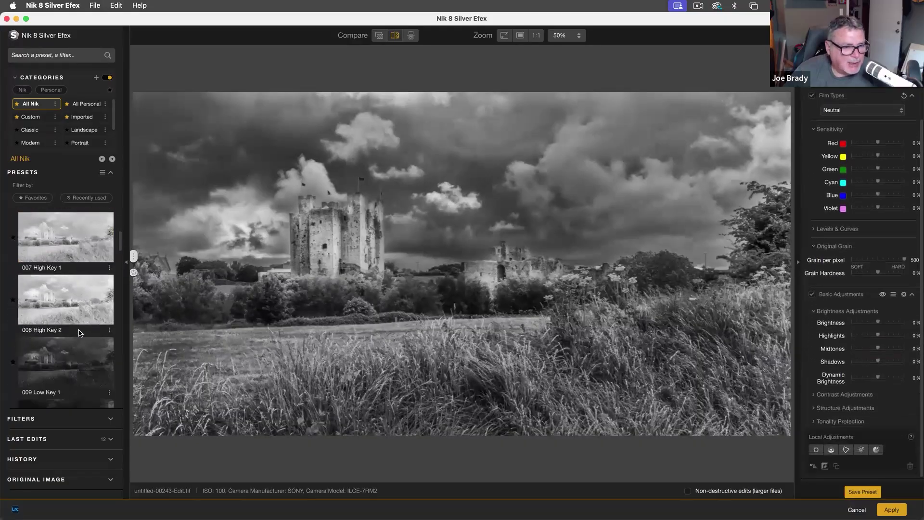
pyautogui.scroll(-3, 83, 330)
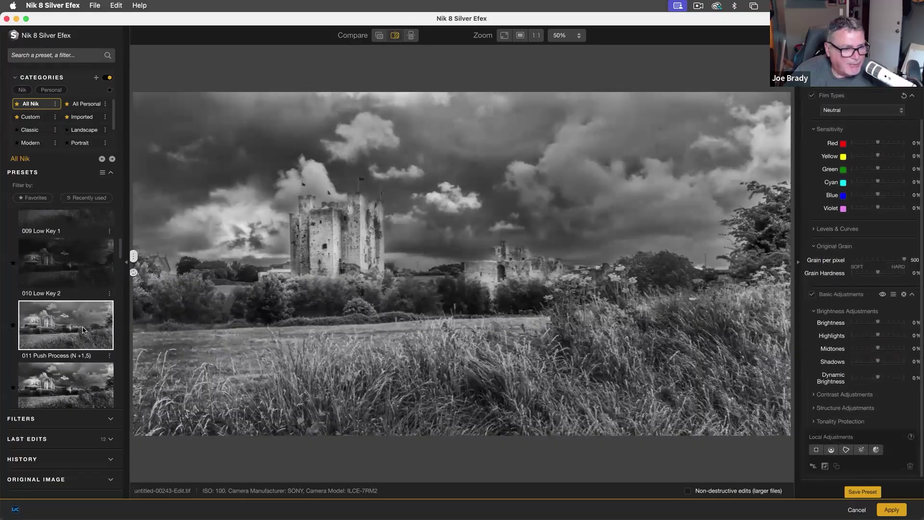
pyautogui.scroll(-4, 83, 330)
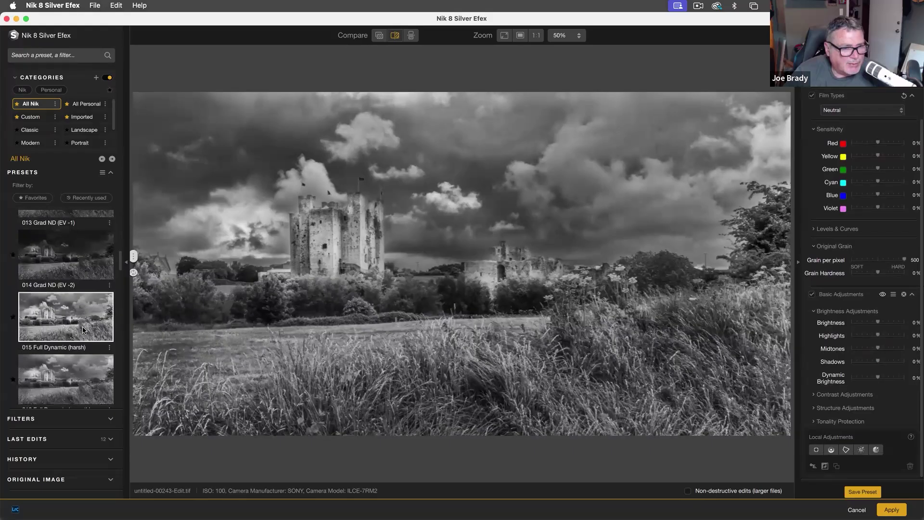
pyautogui.scroll(-2, 83, 330)
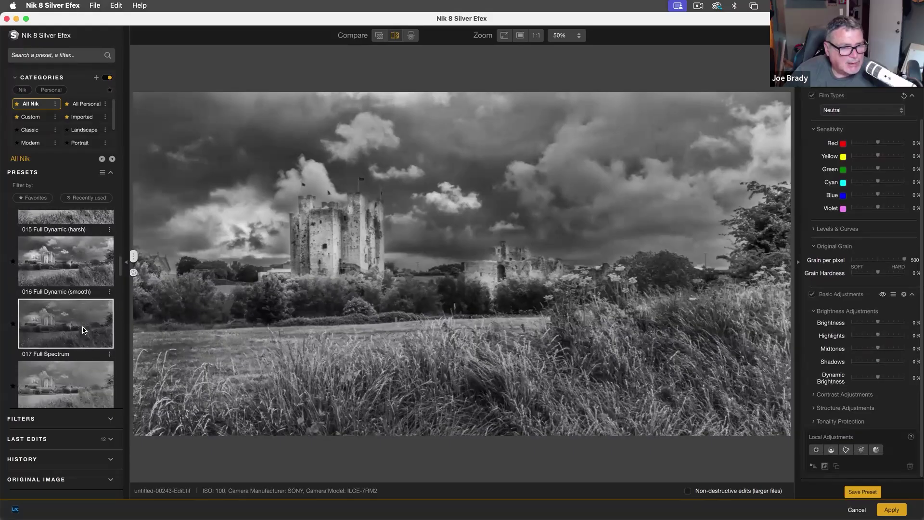
pyautogui.click(79, 271)
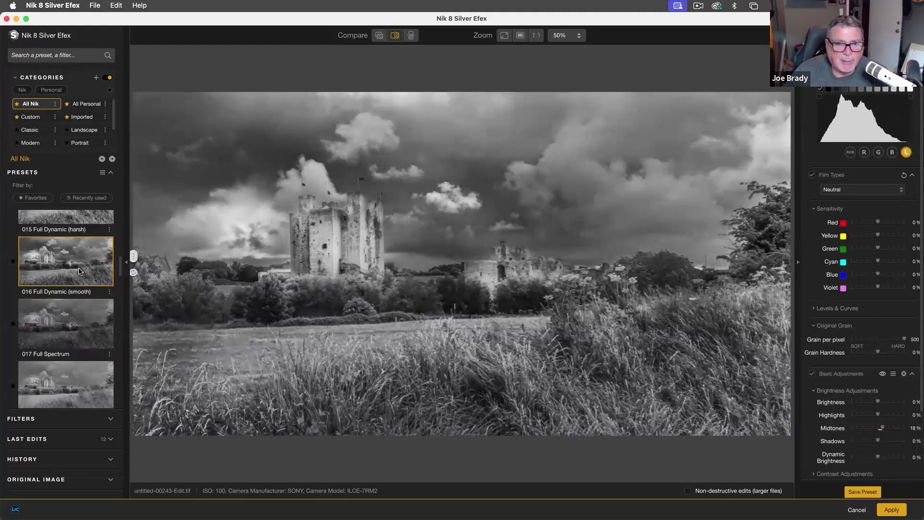
# - Try the 023 Wet Rocks preset on the castle photo
pyautogui.scroll(-5, 79, 271)
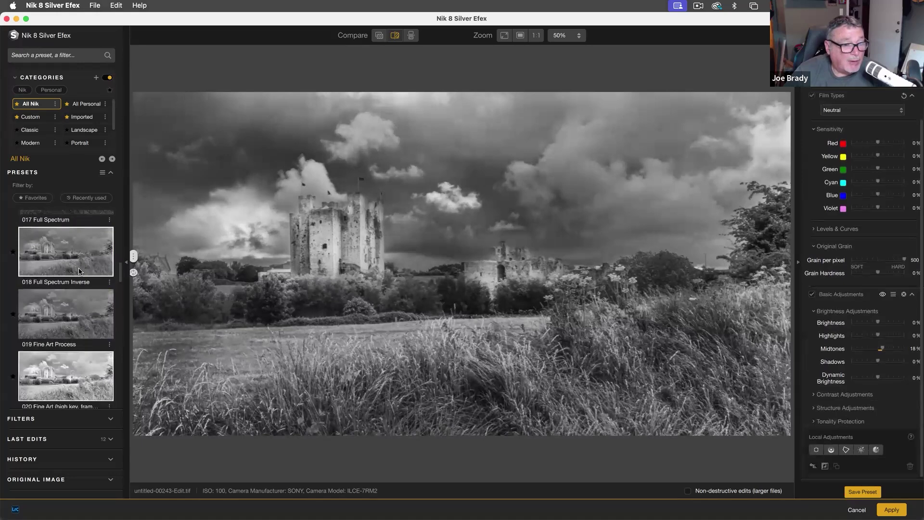
pyautogui.scroll(-3, 79, 271)
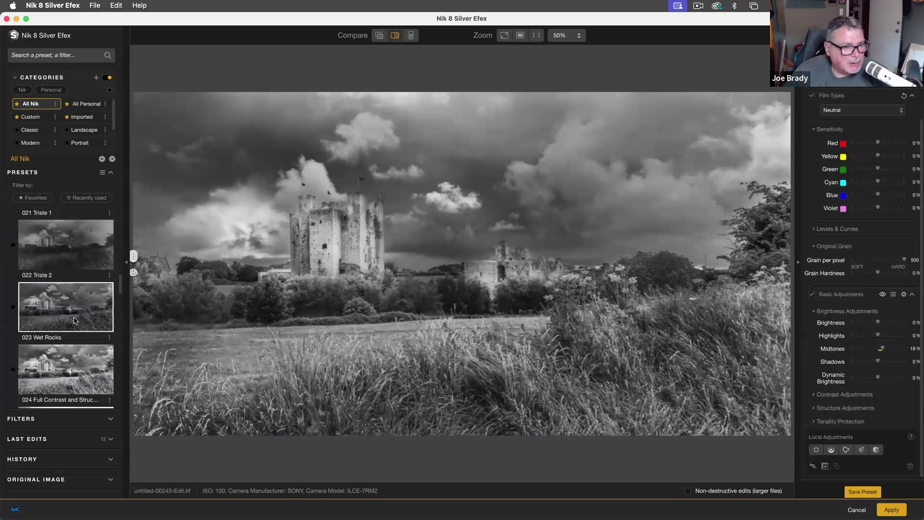
pyautogui.click(77, 321)
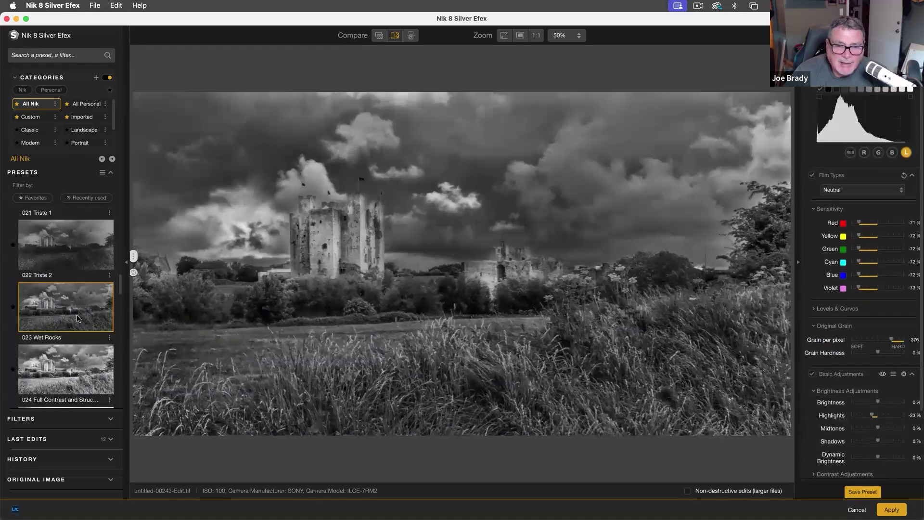
# - Apply the 005 High Structure (harsh) preset to the castle photo
pyautogui.scroll(10, 72, 315)
pyautogui.scroll(6, 72, 316)
pyautogui.scroll(4, 71, 313)
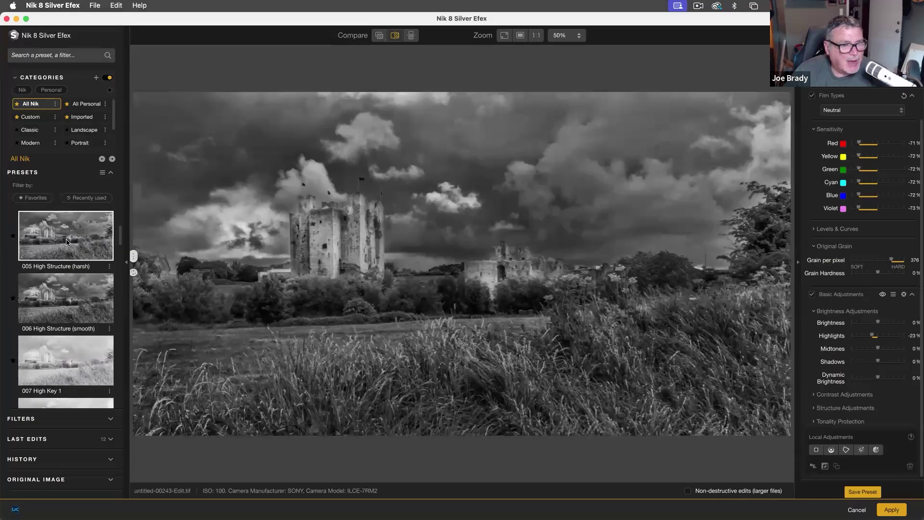
pyautogui.click(68, 242)
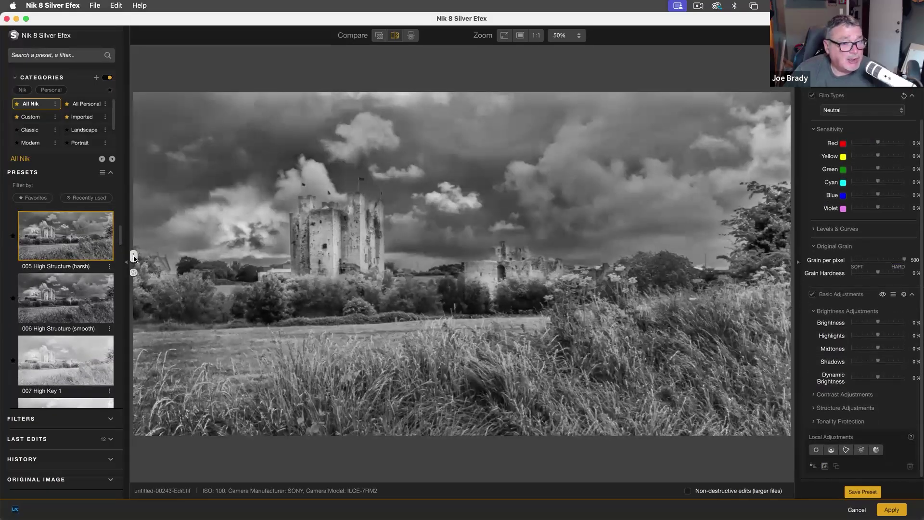
# - Sweep the comparison divider across the photo to compare the original with the black-and-white version, returning it to the photo's left edge
pyautogui.moveTo(133, 259); pyautogui.dragTo(536, 270)
pyautogui.moveTo(745, 313); pyautogui.dragTo(69, 301)
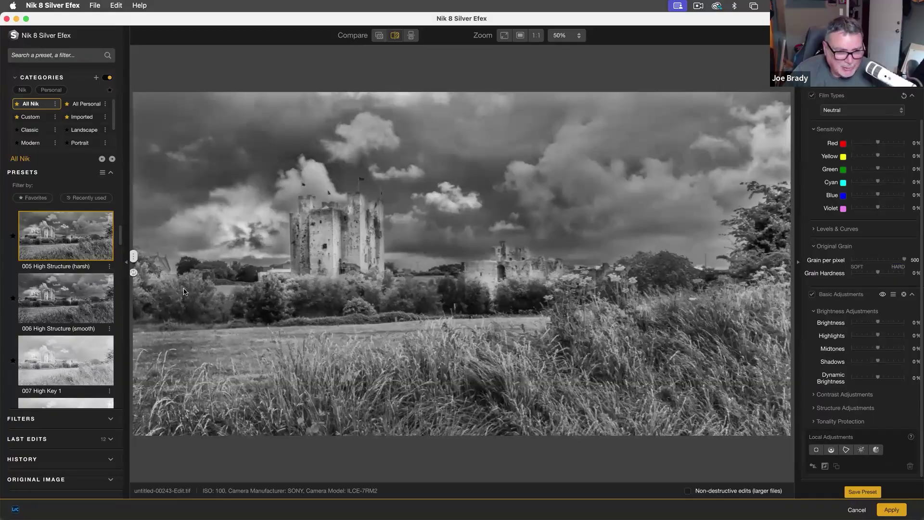
pyautogui.moveTo(129, 262)
pyautogui.mouseDown()
pyautogui.moveTo(532, 260)
pyautogui.moveTo(133, 269)
pyautogui.mouseUp()
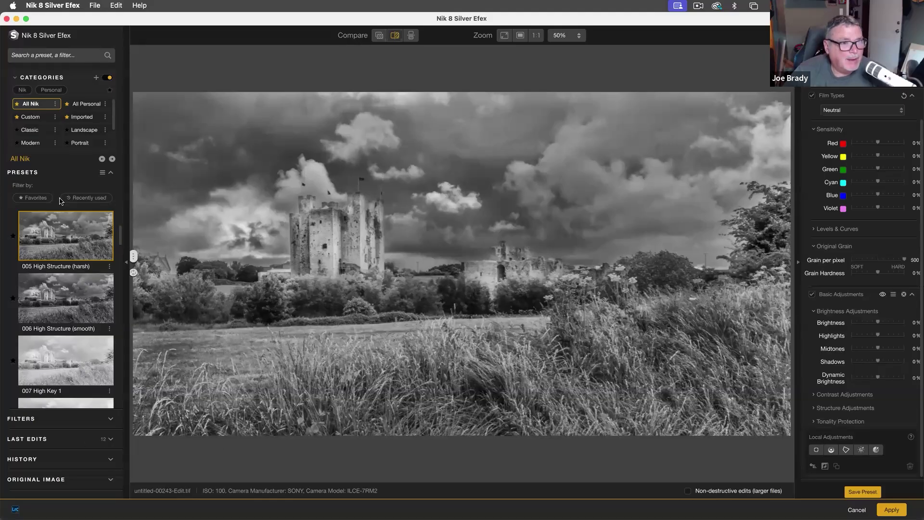
# - Add the Image Borders filter to the castle photo and expand its settings
pyautogui.scroll(-5, 54, 328)
pyautogui.click(60, 419)
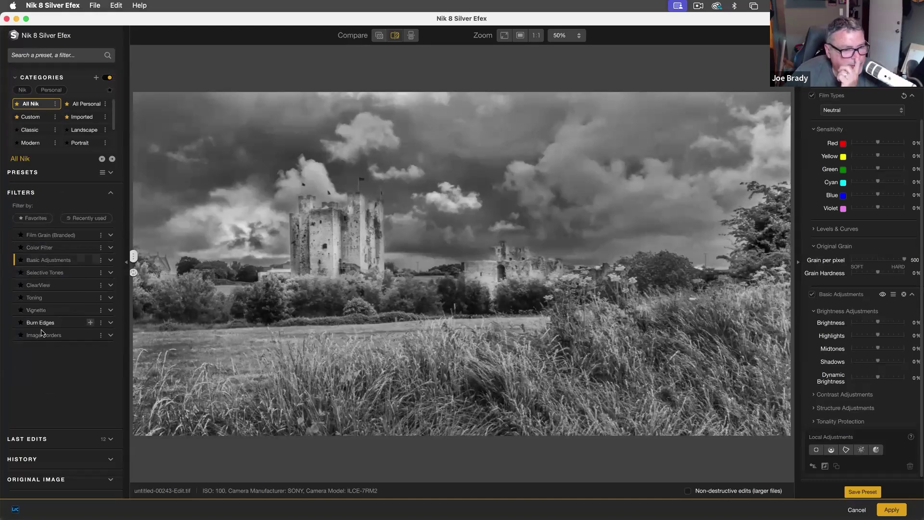
pyautogui.click(43, 337)
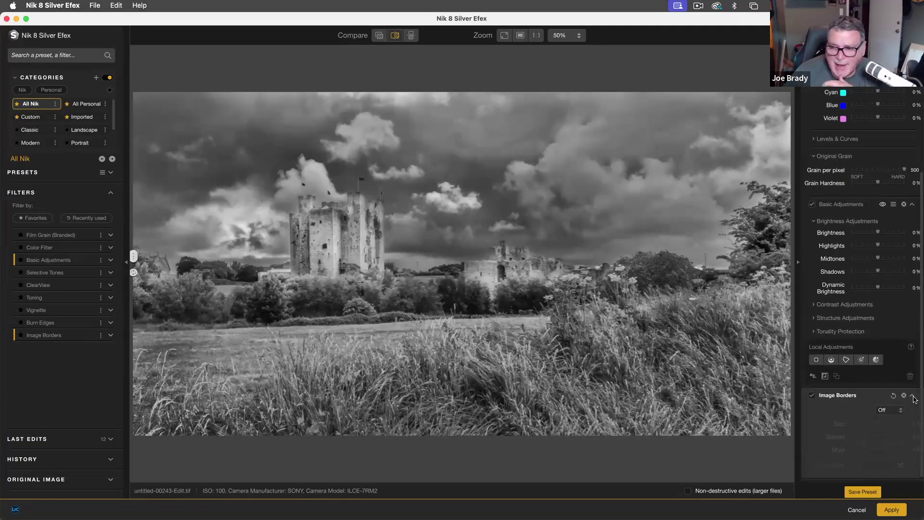
pyautogui.click(913, 396)
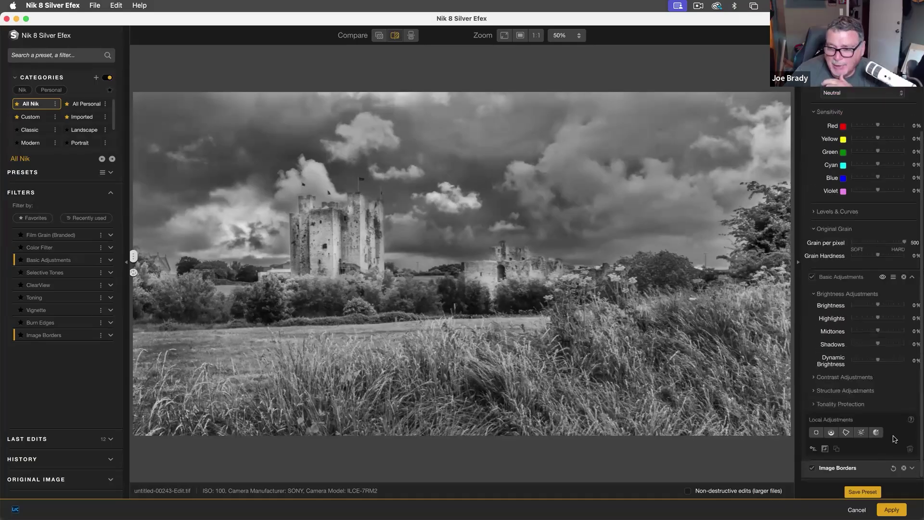
pyautogui.click(912, 468)
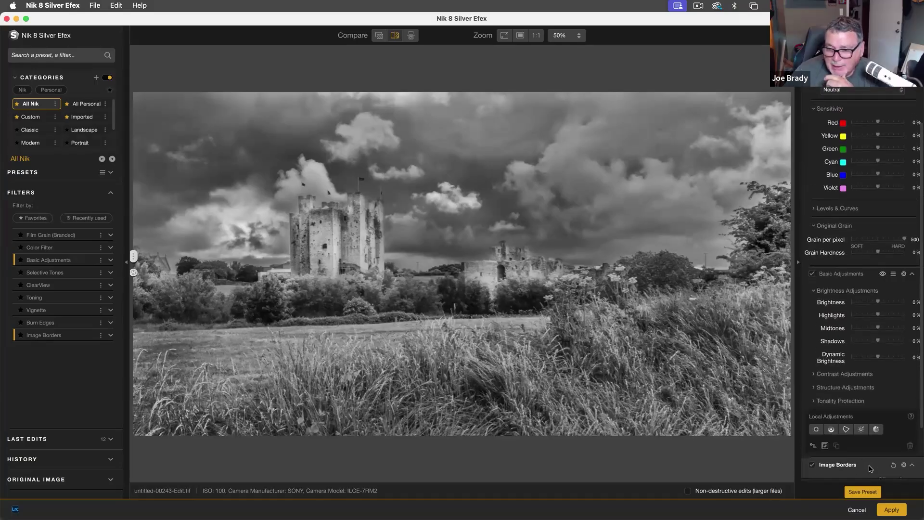
# - Preview image border styles Type 1 through Type 8 on the castle photo
pyautogui.click(898, 412)
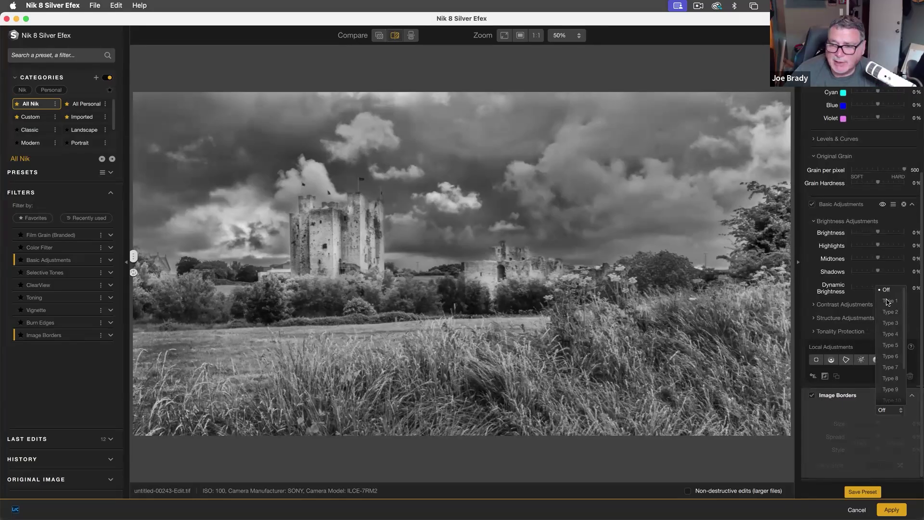
pyautogui.click(889, 300)
pyautogui.click(890, 312)
pyautogui.click(890, 323)
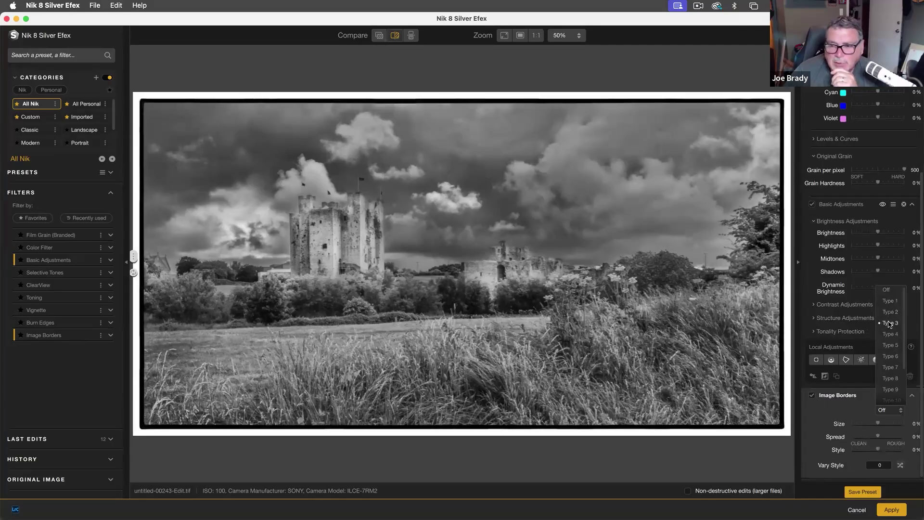
pyautogui.click(890, 335)
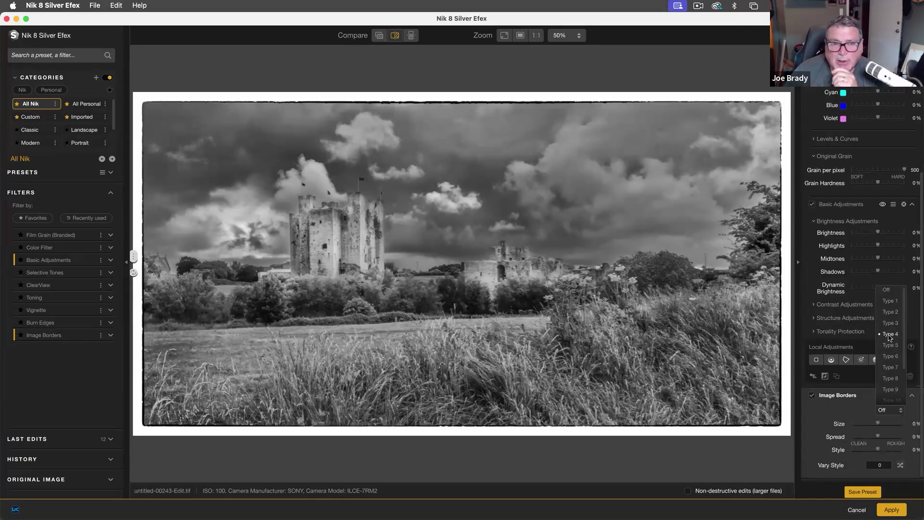
pyautogui.click(889, 345)
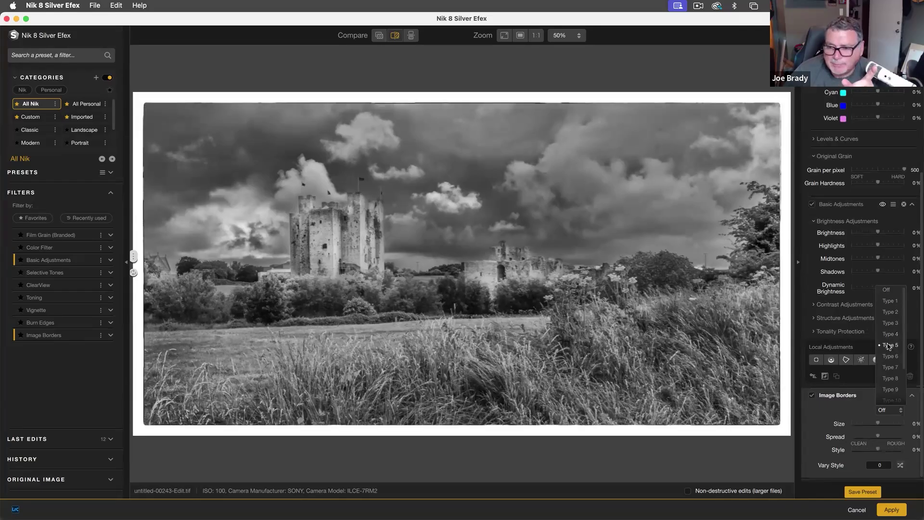
pyautogui.click(889, 357)
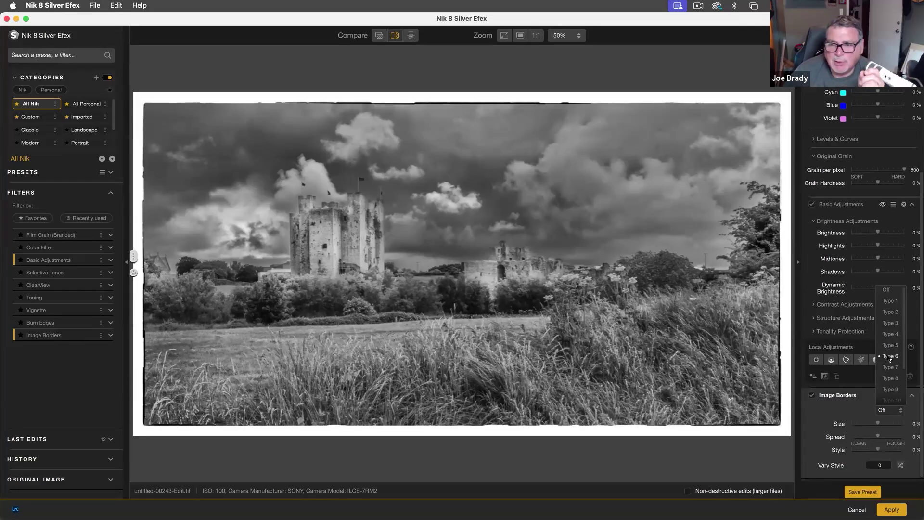
pyautogui.click(888, 368)
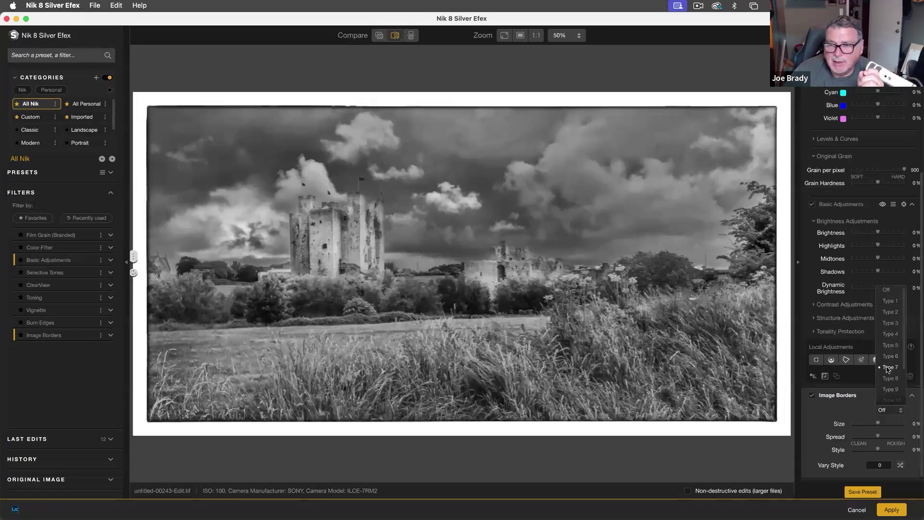
pyautogui.click(890, 379)
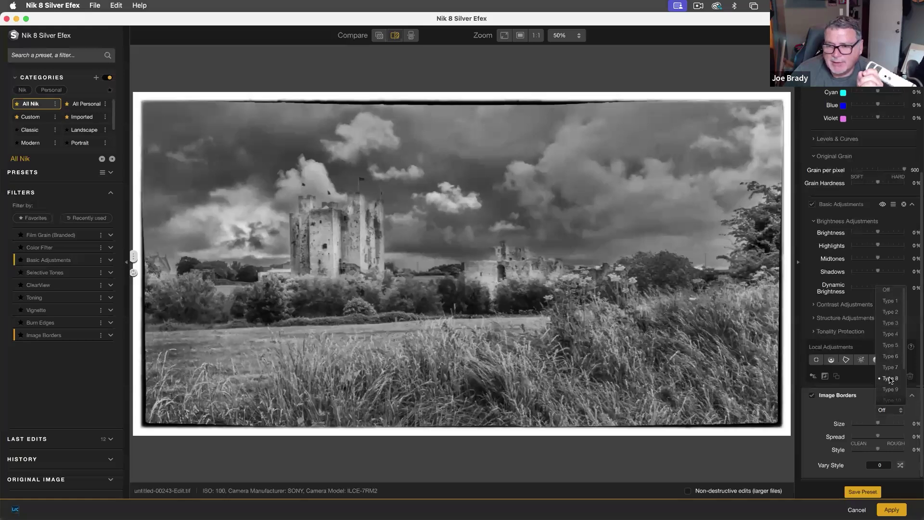
# - Preview the remaining image border styles, Type 9 through Type 14, on the castle photo
pyautogui.scroll(-2, 890, 380)
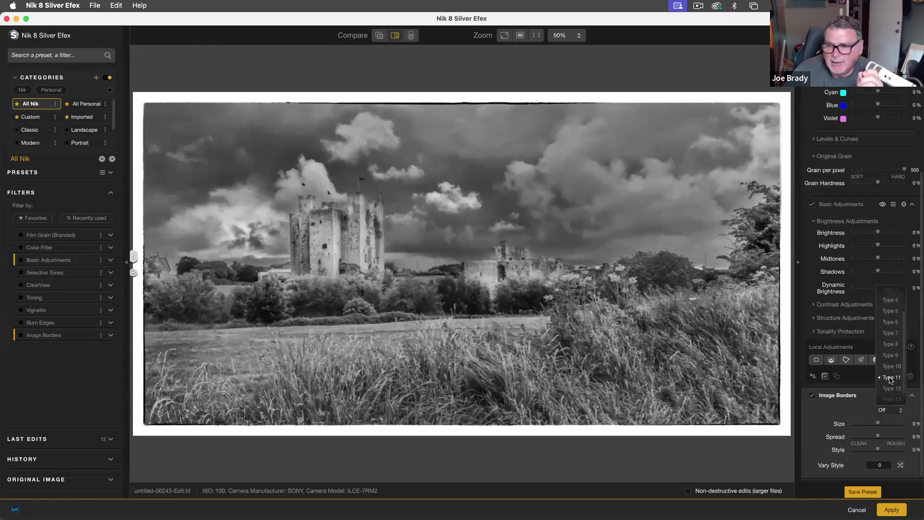
pyautogui.click(891, 343)
pyautogui.click(892, 354)
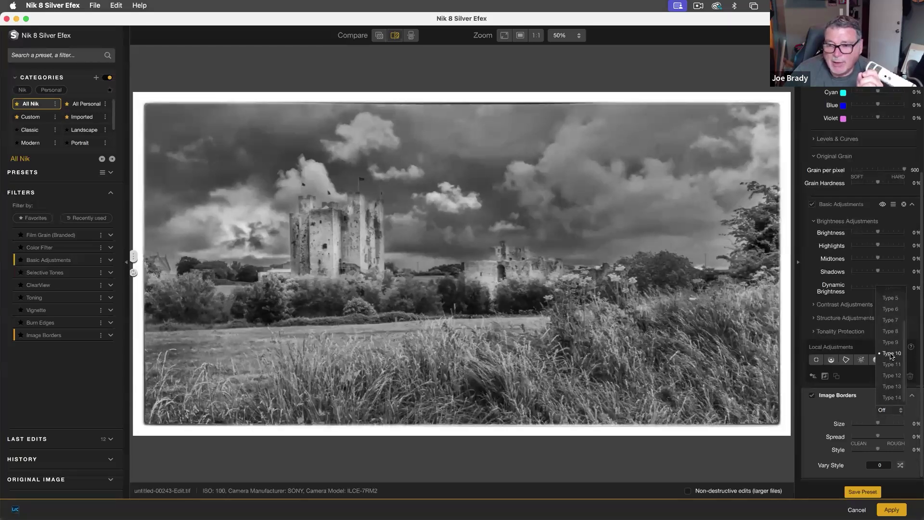
pyautogui.click(891, 363)
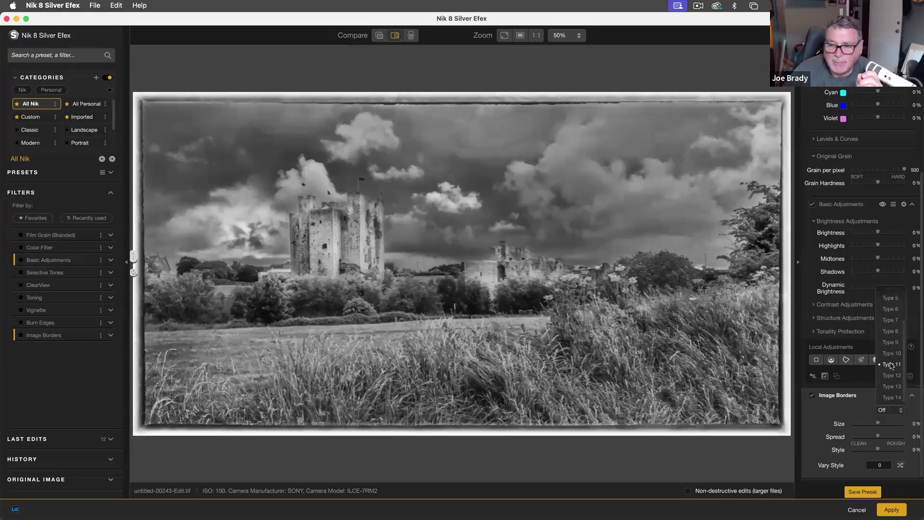
pyautogui.click(893, 376)
pyautogui.click(892, 387)
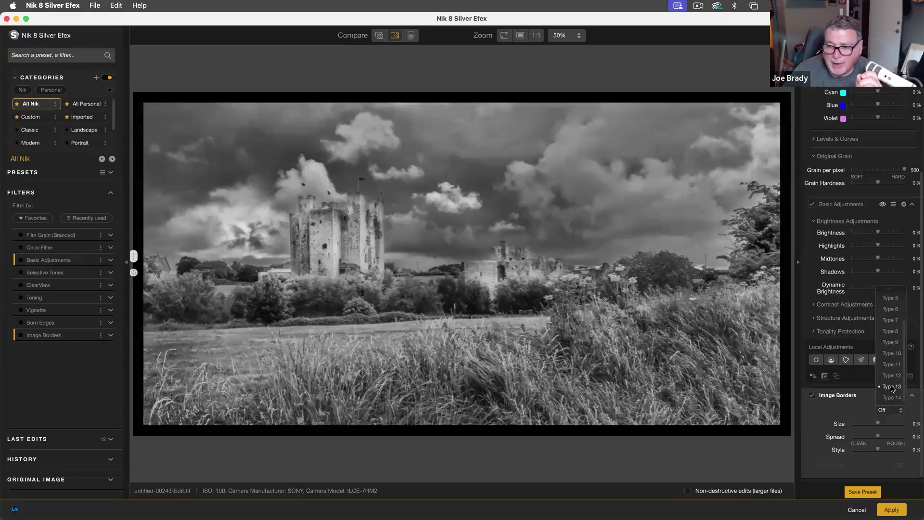
pyautogui.click(892, 397)
# - Choose the Type 4 image border and set its size to -44% and its spread to -100%
pyautogui.click(893, 374)
pyautogui.click(892, 352)
pyautogui.click(891, 307)
pyautogui.click(889, 297)
pyautogui.click(890, 307)
pyautogui.scroll(2, 890, 313)
pyautogui.click(889, 311)
pyautogui.click(889, 322)
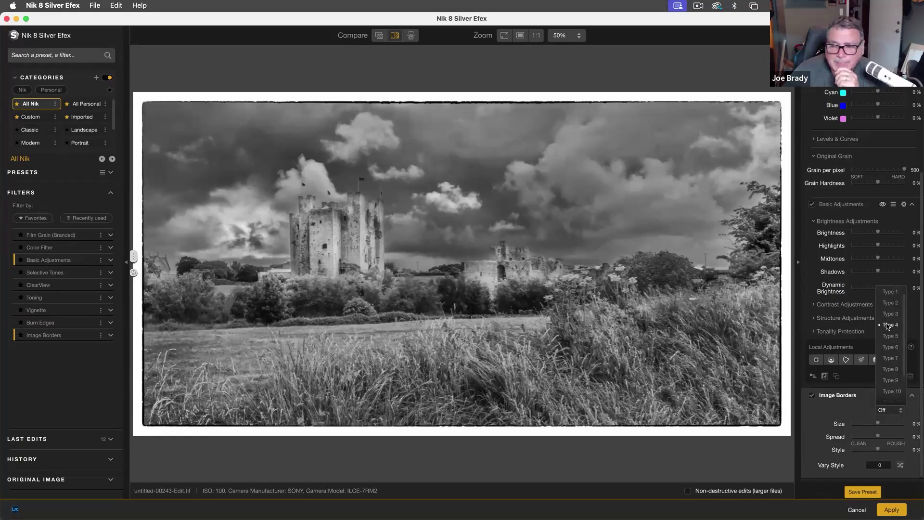
pyautogui.click(889, 326)
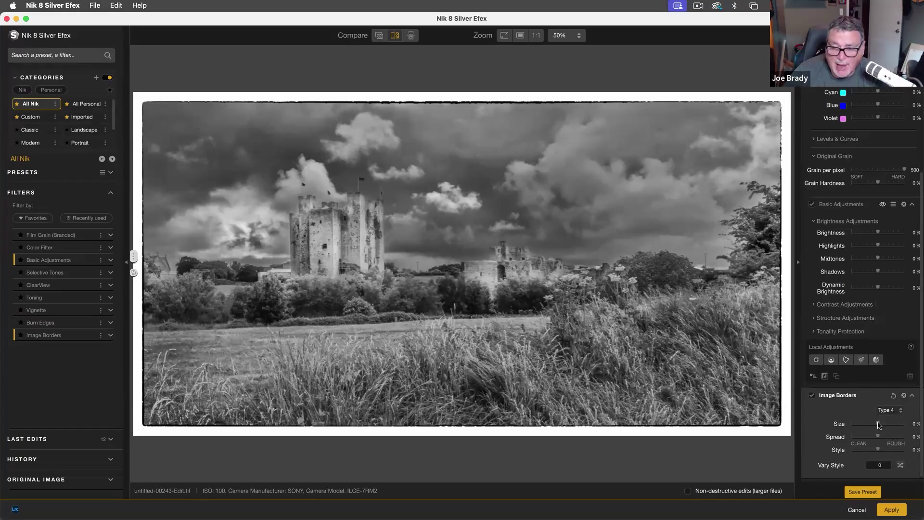
pyautogui.moveTo(879, 424); pyautogui.dragTo(803, 436)
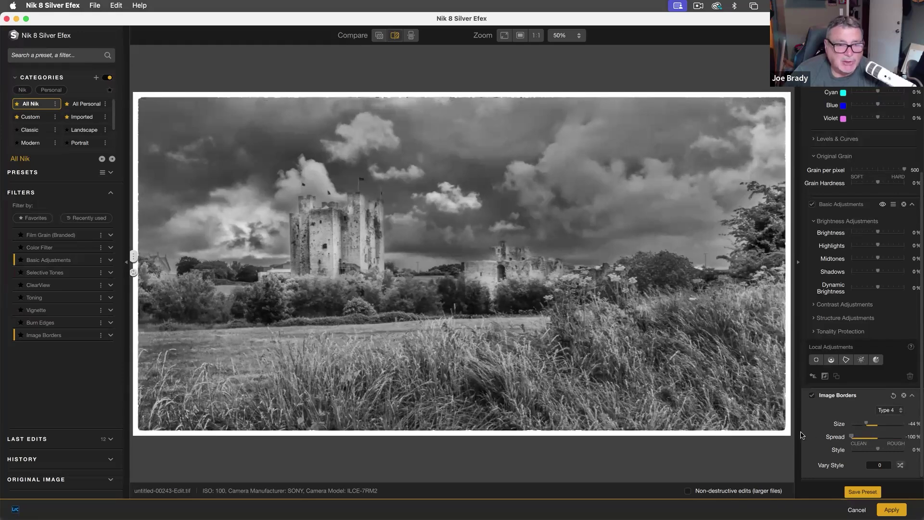
# - Set the Type 4 image border's spread to -25% and its style to 62% towards rough
pyautogui.click(864, 437)
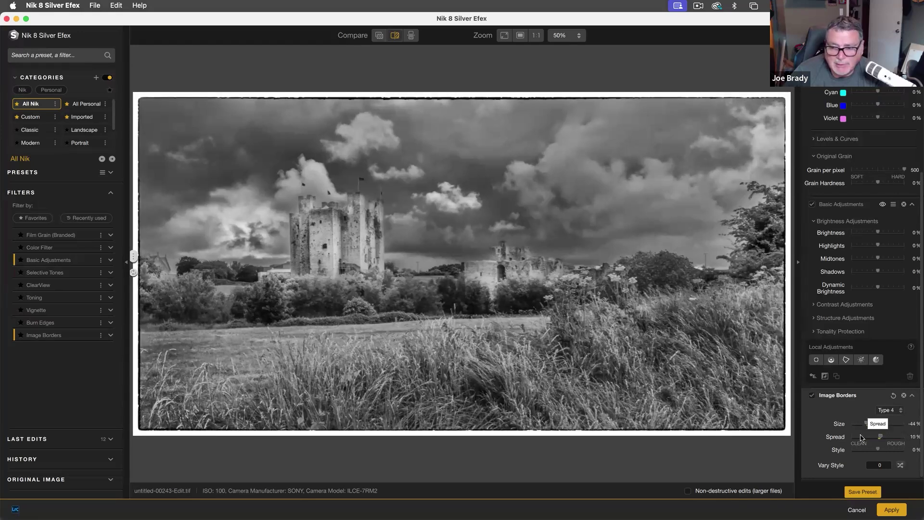
pyautogui.moveTo(863, 437)
pyautogui.mouseDown()
pyautogui.moveTo(904, 439)
pyautogui.moveTo(873, 444)
pyautogui.mouseUp()
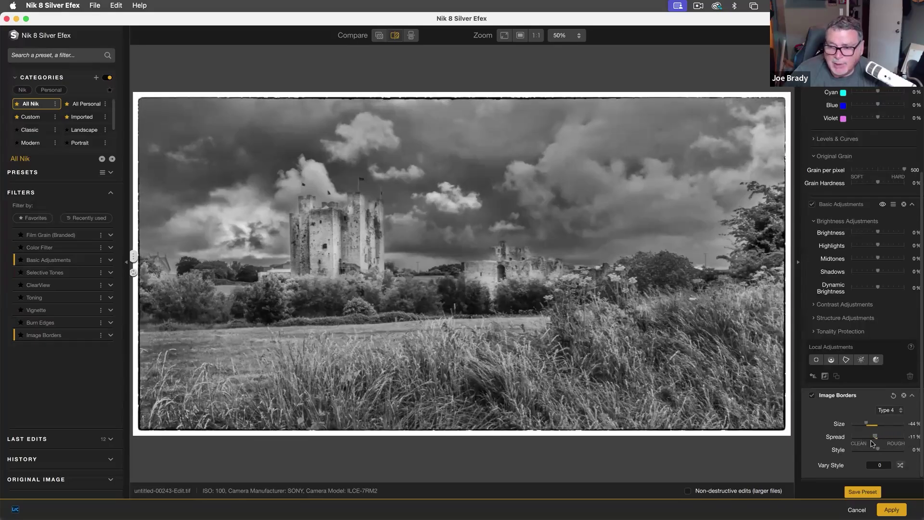
pyautogui.moveTo(877, 451)
pyautogui.mouseDown()
pyautogui.moveTo(837, 450)
pyautogui.moveTo(880, 451)
pyautogui.mouseUp()
pyautogui.click(892, 453)
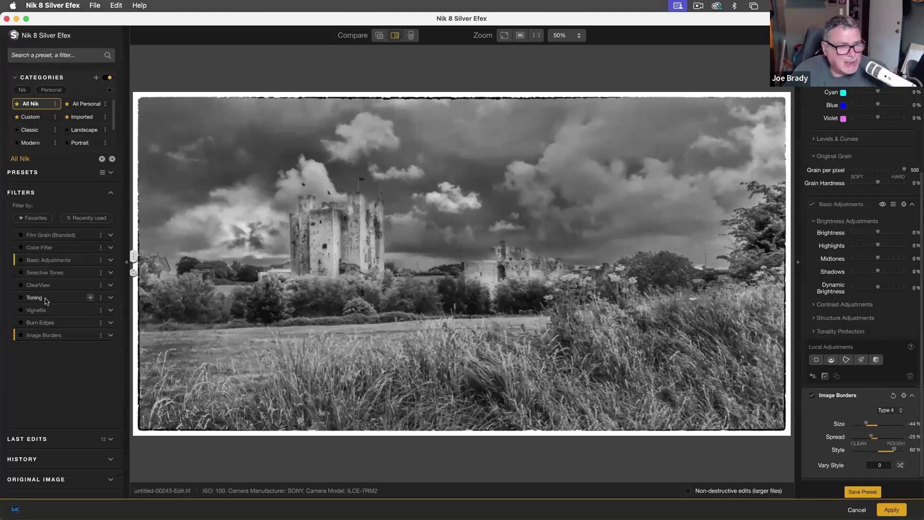
# - Add a Toning filter to the castle photo and choose Coffee toning preset 13
pyautogui.click(46, 301)
pyautogui.scroll(-1, 918, 436)
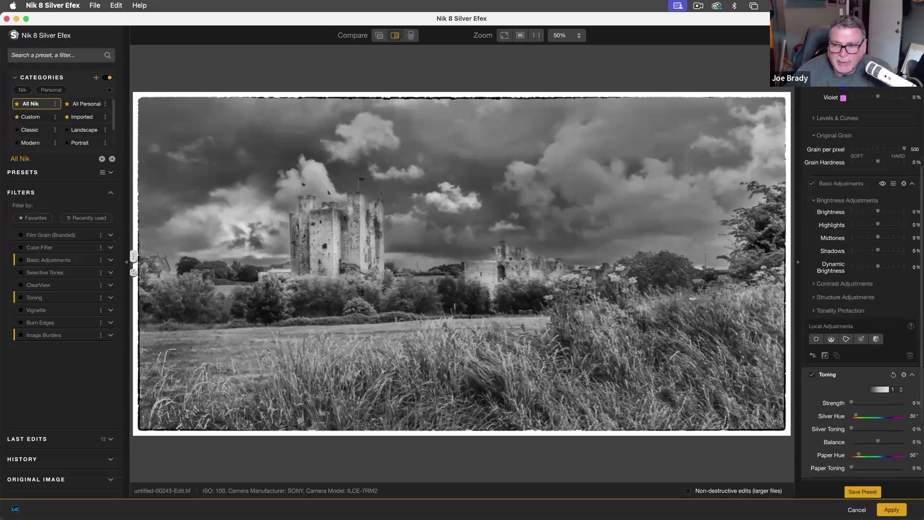
pyautogui.click(902, 392)
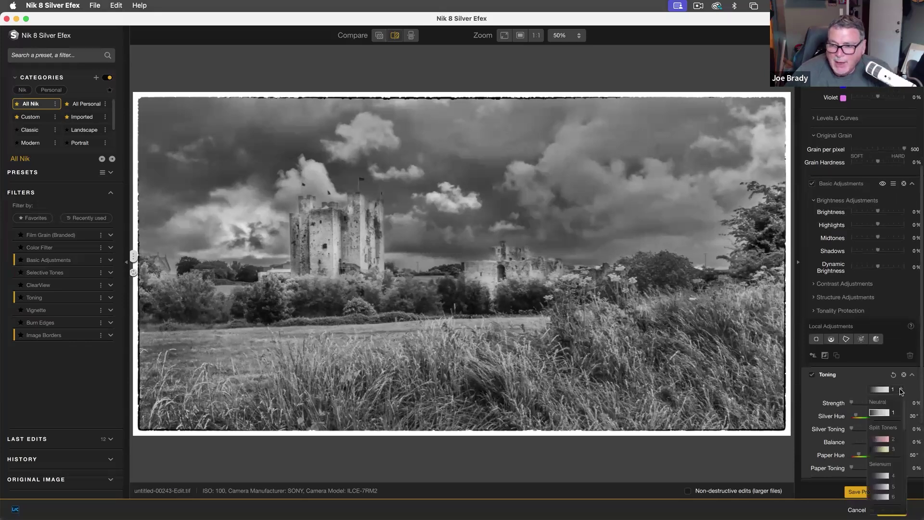
pyautogui.scroll(-5, 899, 422)
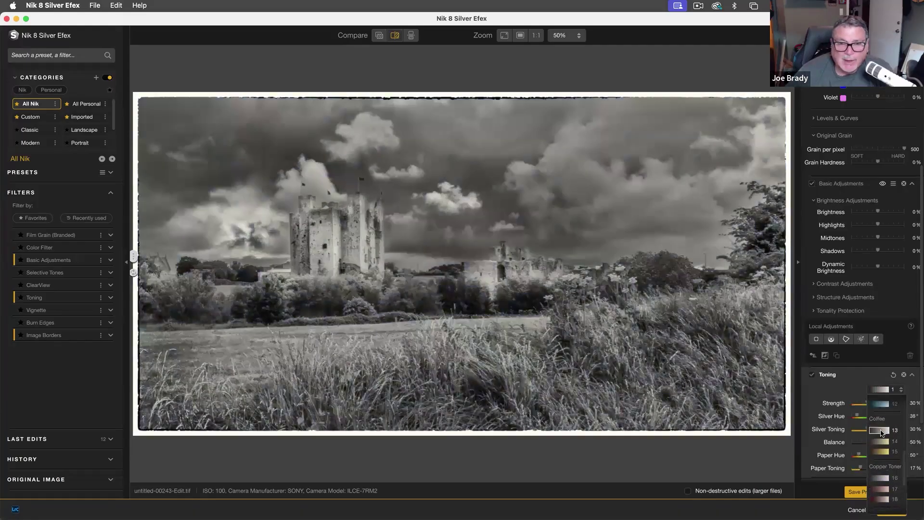
pyautogui.click(881, 432)
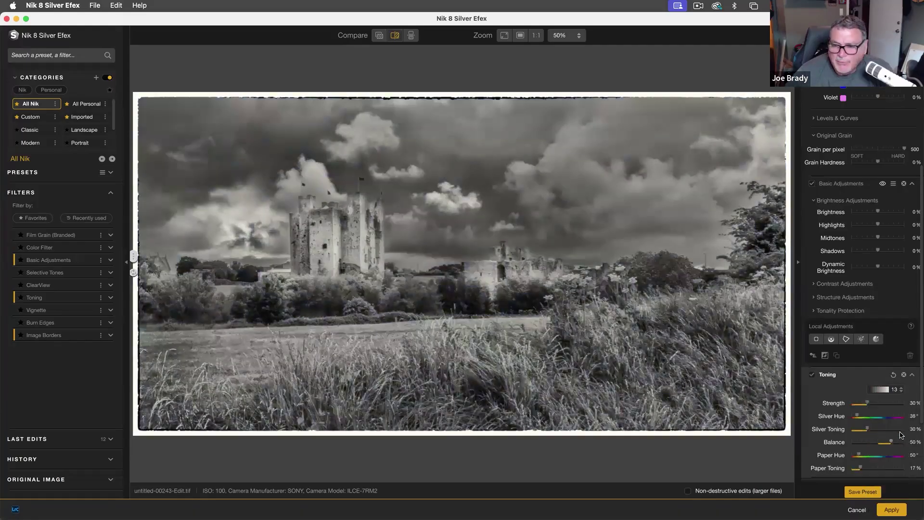
# - Reduce the Toning strength to 6% and apply the edits to return to Lightroom Classic
pyautogui.scroll(-2, 877, 364)
pyautogui.moveTo(867, 355); pyautogui.dragTo(860, 356)
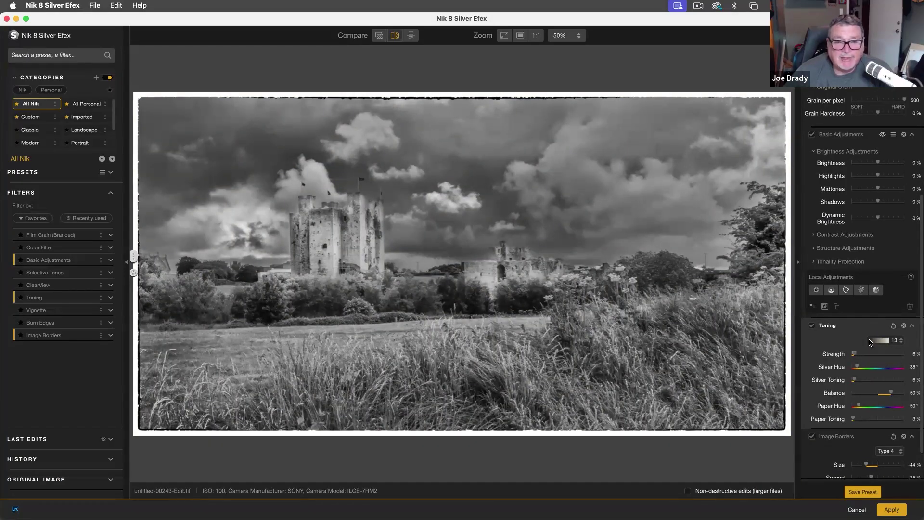
pyautogui.click(892, 509)
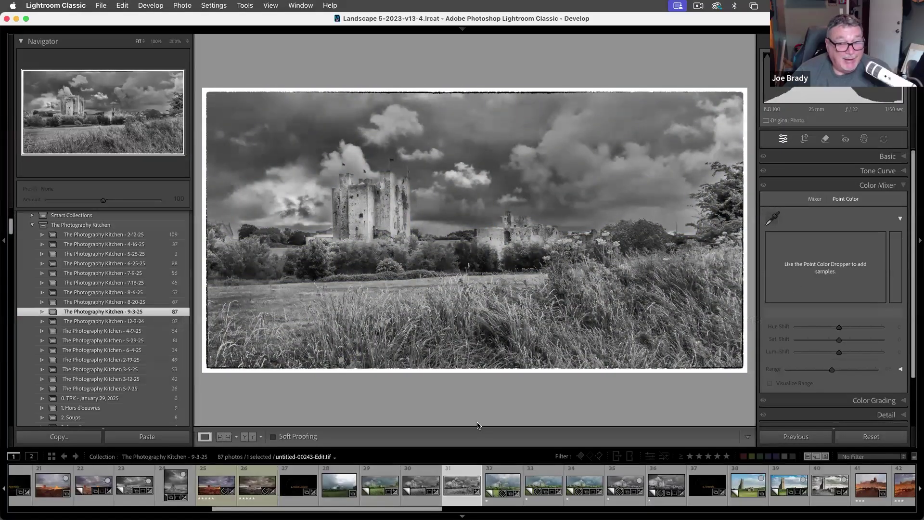
# - Brush a new mask over the foreground grass and the tree at the photo's right edge, and set its exposure to -0.87
pyautogui.click(887, 158)
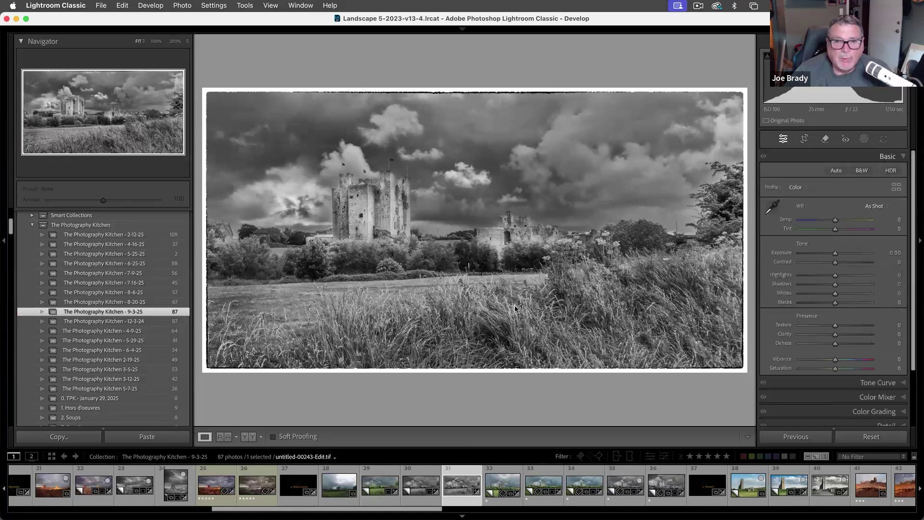
pyautogui.press('k')
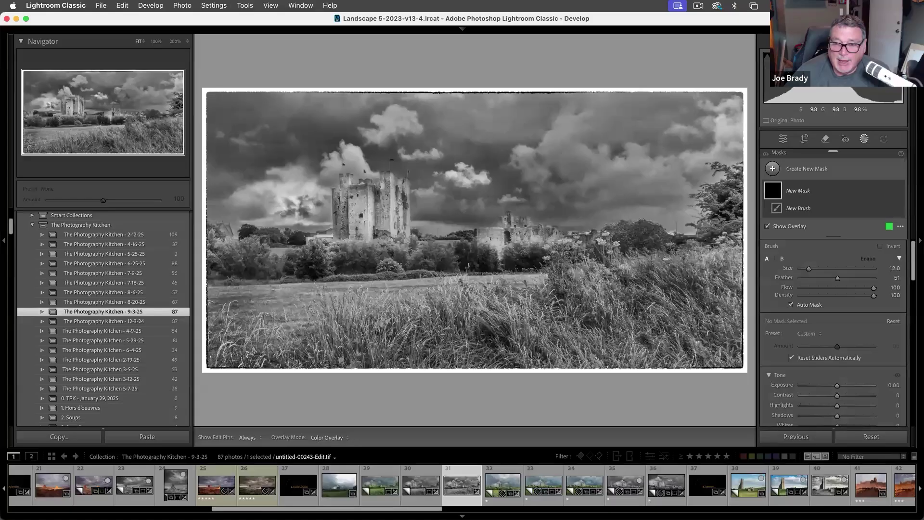
pyautogui.moveTo(722, 260)
pyautogui.mouseDown()
pyautogui.moveTo(719, 294)
pyautogui.moveTo(645, 356)
pyautogui.moveTo(696, 291)
pyautogui.moveTo(672, 368)
pyautogui.moveTo(577, 370)
pyautogui.moveTo(553, 349)
pyautogui.mouseUp()
pyautogui.moveTo(621, 332); pyautogui.dragTo(638, 280)
pyautogui.moveTo(553, 351)
pyautogui.mouseDown()
pyautogui.moveTo(443, 337)
pyautogui.moveTo(423, 308)
pyautogui.moveTo(434, 333)
pyautogui.moveTo(414, 318)
pyautogui.mouseUp()
pyautogui.moveTo(354, 371)
pyautogui.mouseDown()
pyautogui.moveTo(289, 344)
pyautogui.moveTo(205, 349)
pyautogui.moveTo(231, 352)
pyautogui.moveTo(222, 328)
pyautogui.mouseUp()
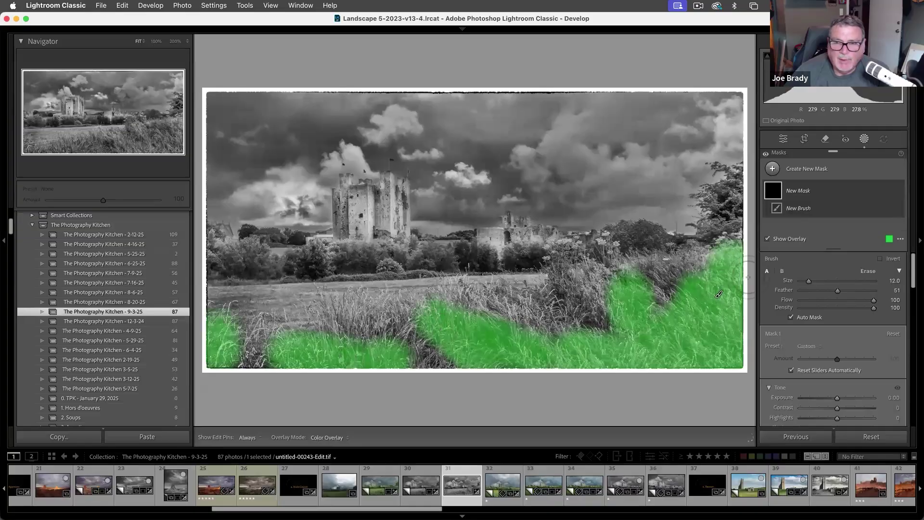
pyautogui.moveTo(715, 245)
pyautogui.mouseDown()
pyautogui.moveTo(744, 183)
pyautogui.moveTo(739, 240)
pyautogui.moveTo(712, 255)
pyautogui.mouseUp()
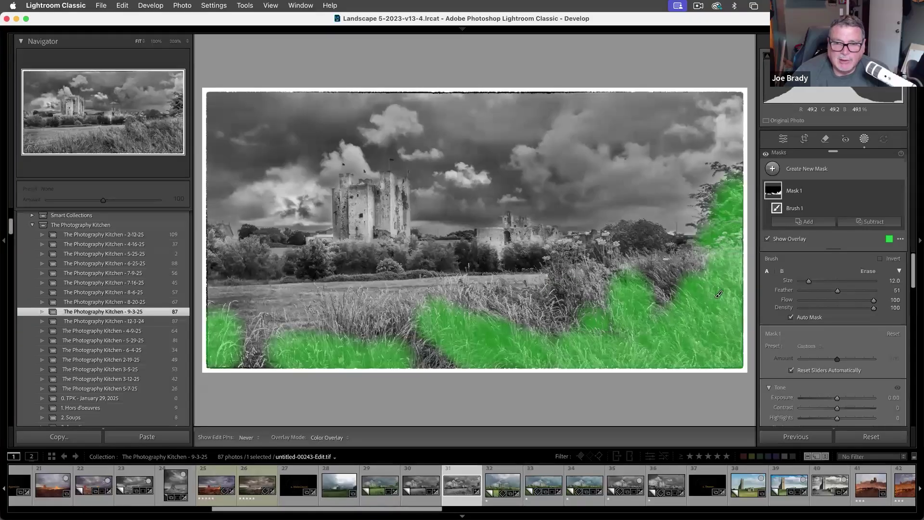
pyautogui.press('h')
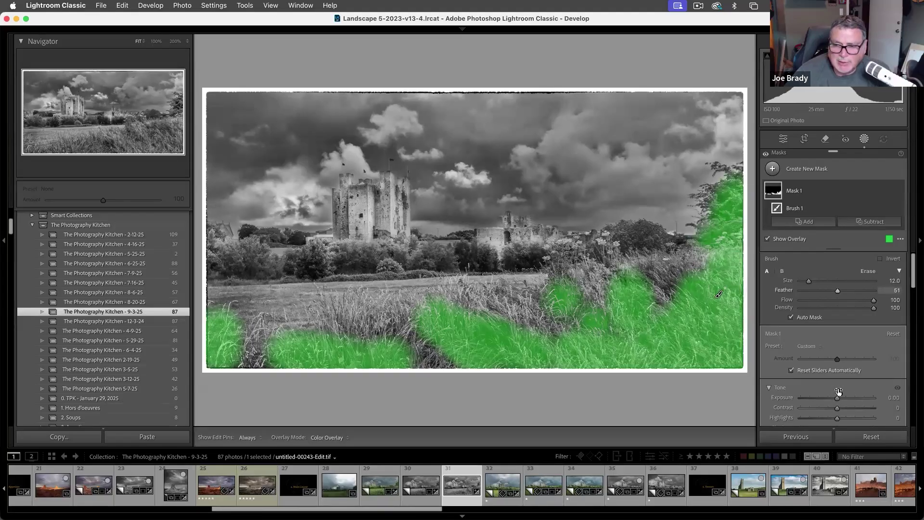
pyautogui.moveTo(838, 397); pyautogui.dragTo(829, 397)
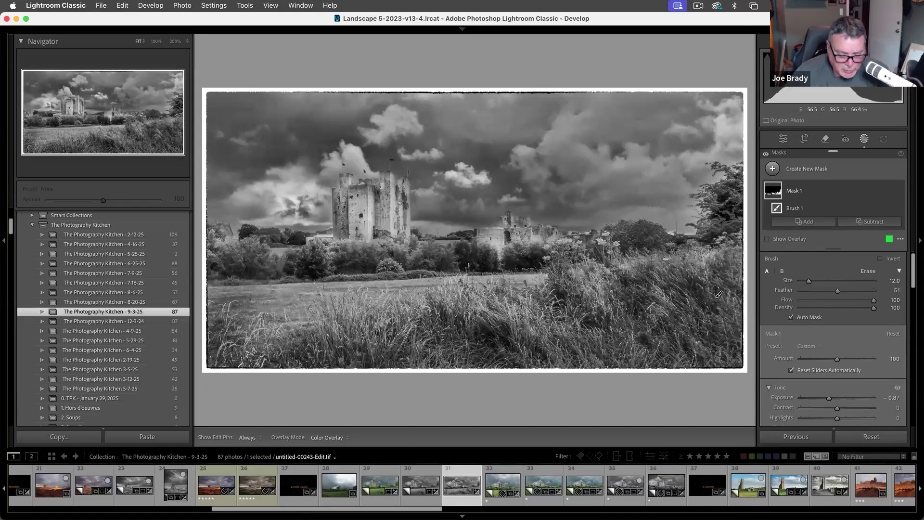
# - Brush a second mask over the dark bushes below the smaller ruins, setting exposure to 1.15 and shadows to 33
pyautogui.press('k')
pyautogui.moveTo(511, 263)
pyautogui.mouseDown()
pyautogui.moveTo(527, 262)
pyautogui.moveTo(463, 259)
pyautogui.mouseUp()
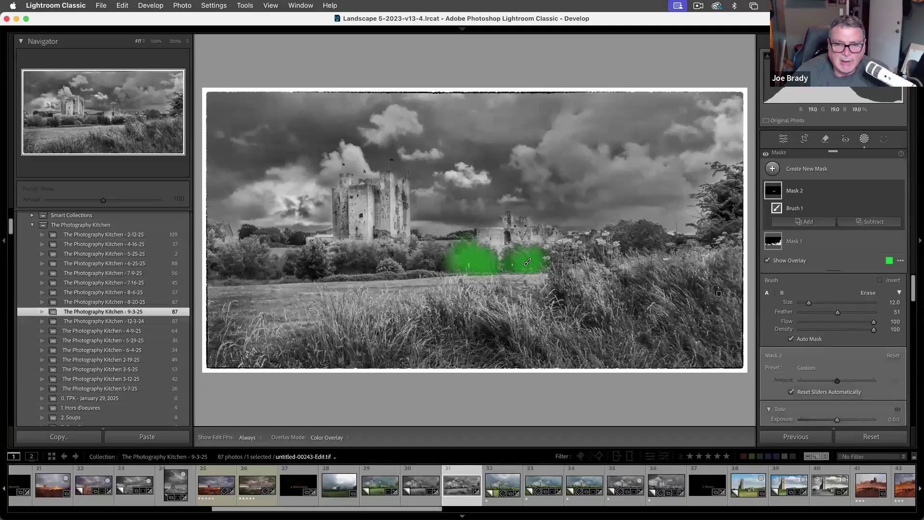
pyautogui.moveTo(836, 420); pyautogui.dragTo(846, 420)
pyautogui.scroll(-4, 847, 414)
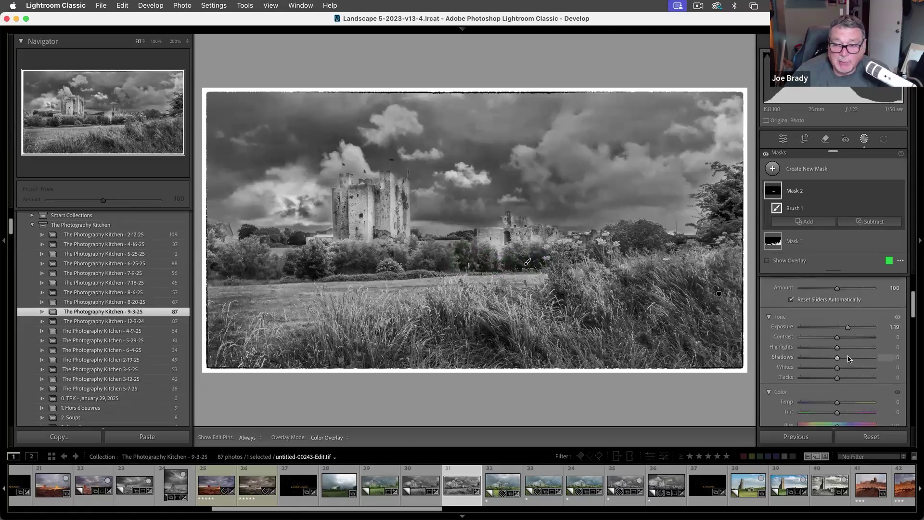
pyautogui.click(849, 358)
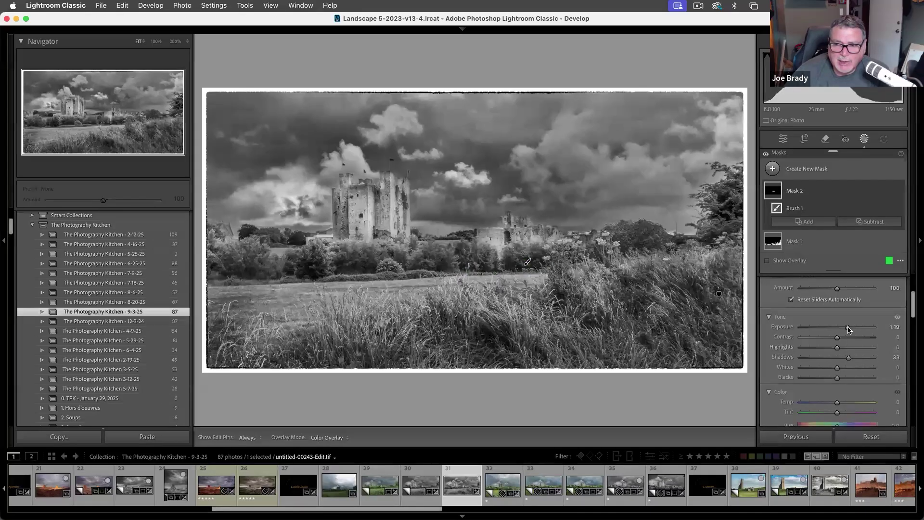
pyautogui.moveTo(849, 329); pyautogui.dragTo(849, 329)
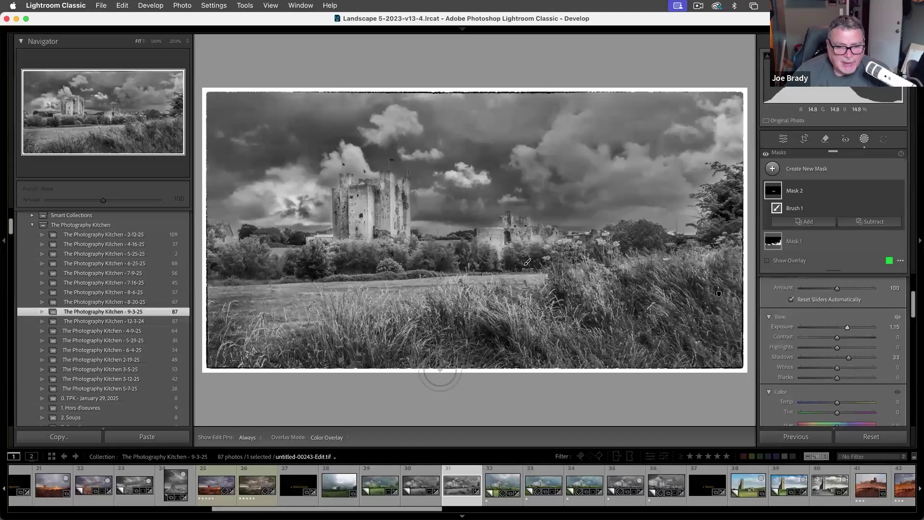
# - Select the four versions of the castle photo and view the original untitled-00243.ARW full screen for comparison
pyautogui.keyDown('super'); pyautogui.click(336, 489); pyautogui.keyUp('super')
pyautogui.keyDown('super'); pyautogui.click(381, 487); pyautogui.keyUp('super')
pyautogui.keyDown('super'); pyautogui.click(417, 485); pyautogui.keyUp('super')
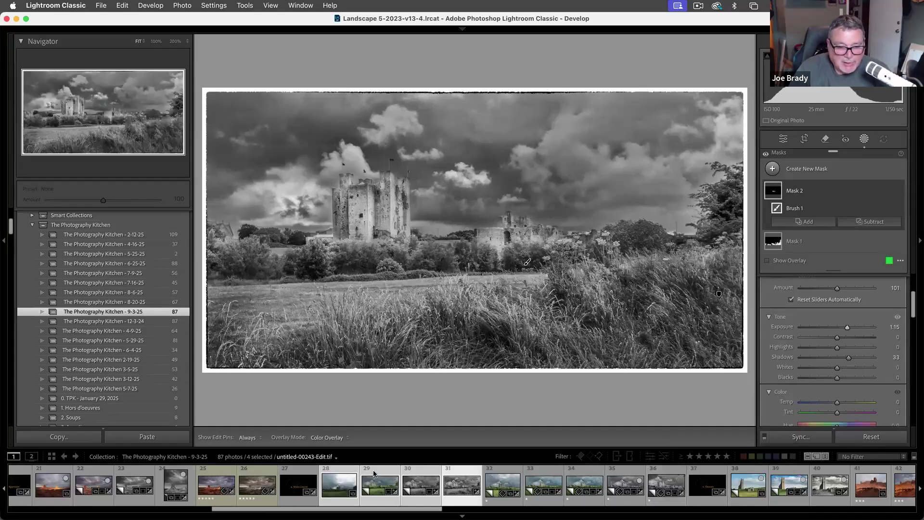
pyautogui.click(344, 483)
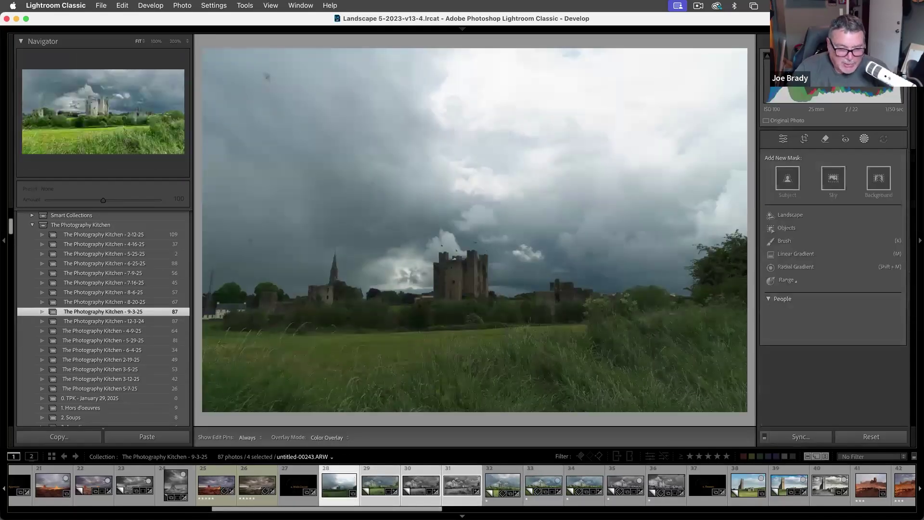
pyautogui.press('f')
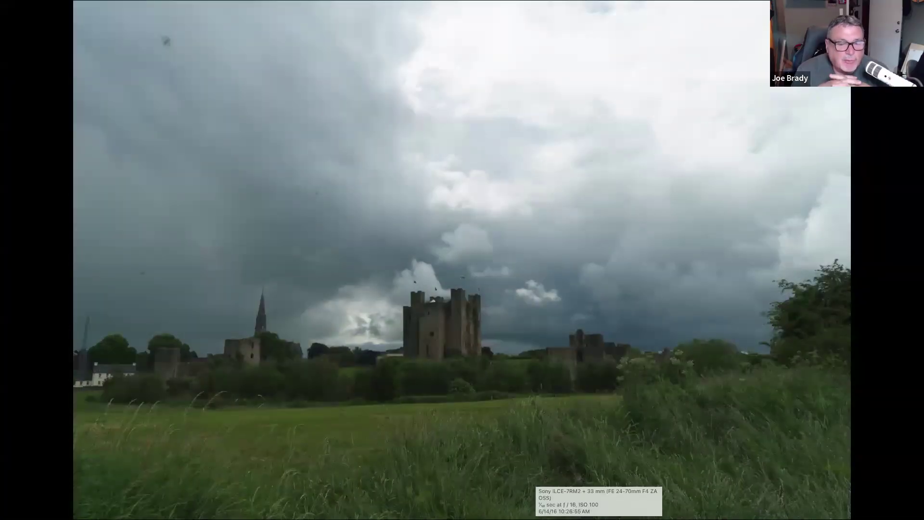
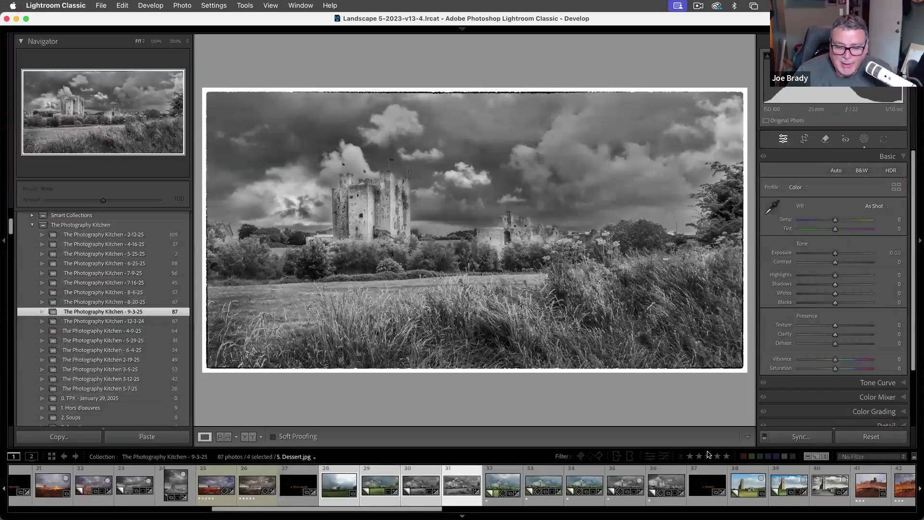
# - Open the collection The Photography Kitchen - 8-20-25 in grid view with smaller thumbnails to browse its photos
pyautogui.click(705, 491)
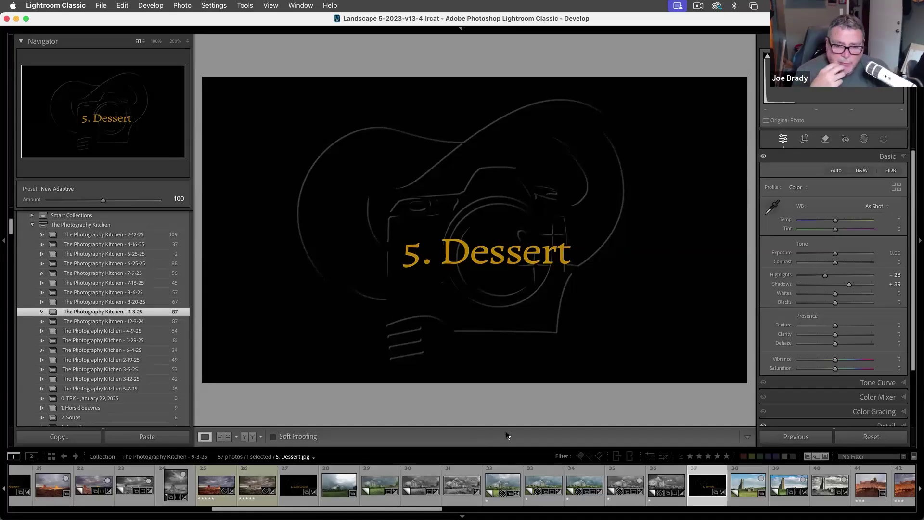
pyautogui.click(142, 303)
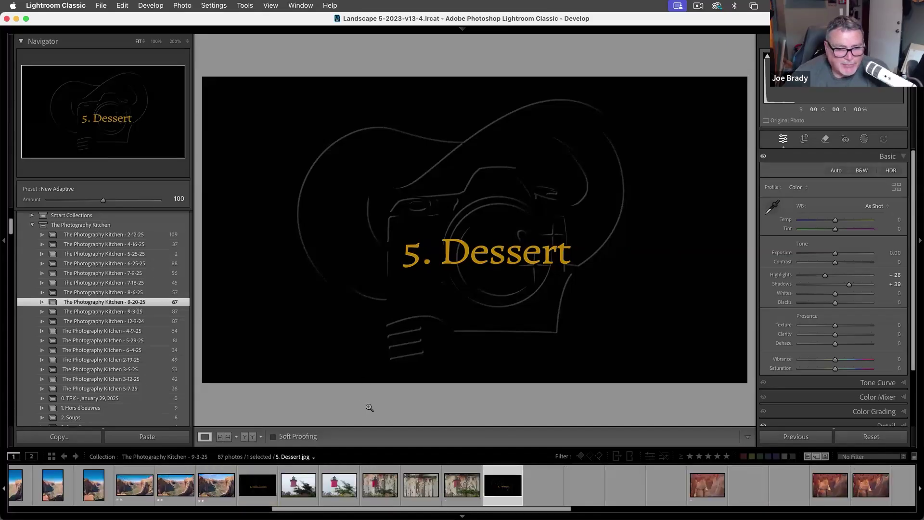
pyautogui.press('g')
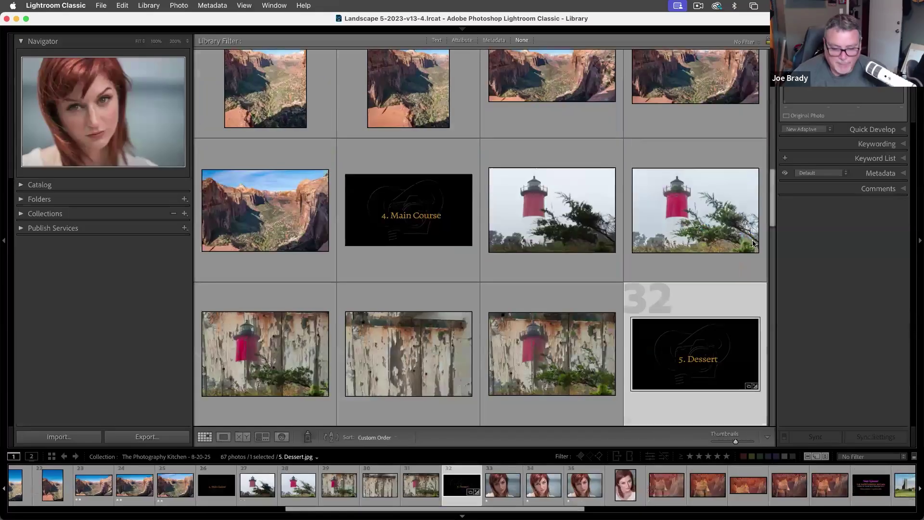
pyautogui.moveTo(725, 443); pyautogui.dragTo(722, 443)
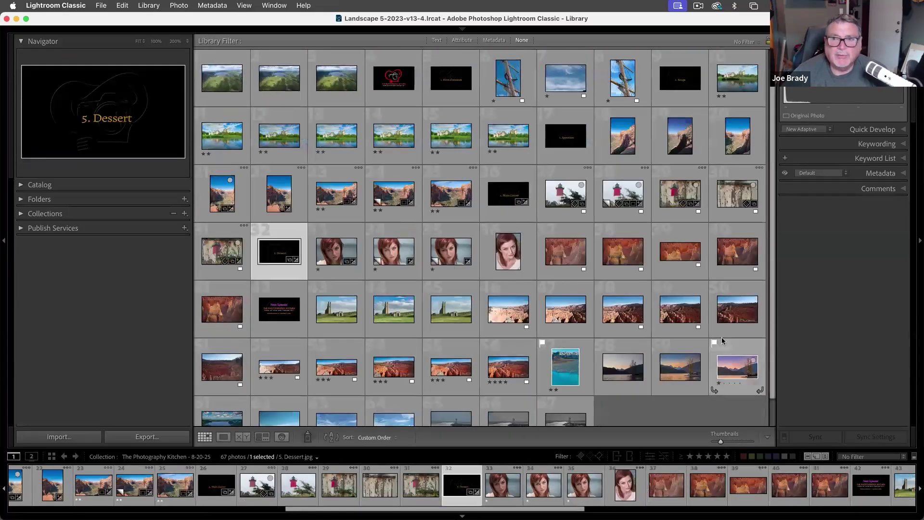
pyautogui.scroll(-2, 599, 292)
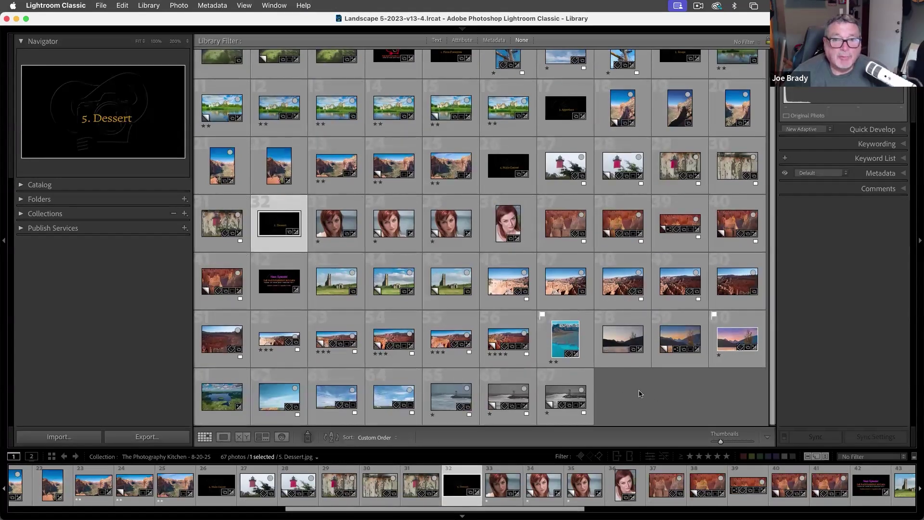
pyautogui.scroll(2, 640, 394)
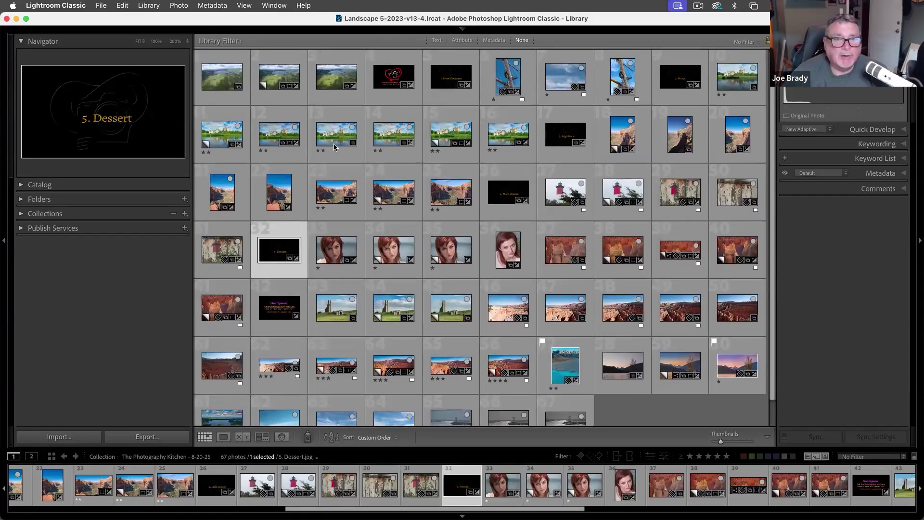
# - Open the castle river reflection photo Trim-00033.ARW / Copy 1 in Develop, convert it to black and white, and display its Black & White Mix
pyautogui.click(446, 138)
pyautogui.press('e')
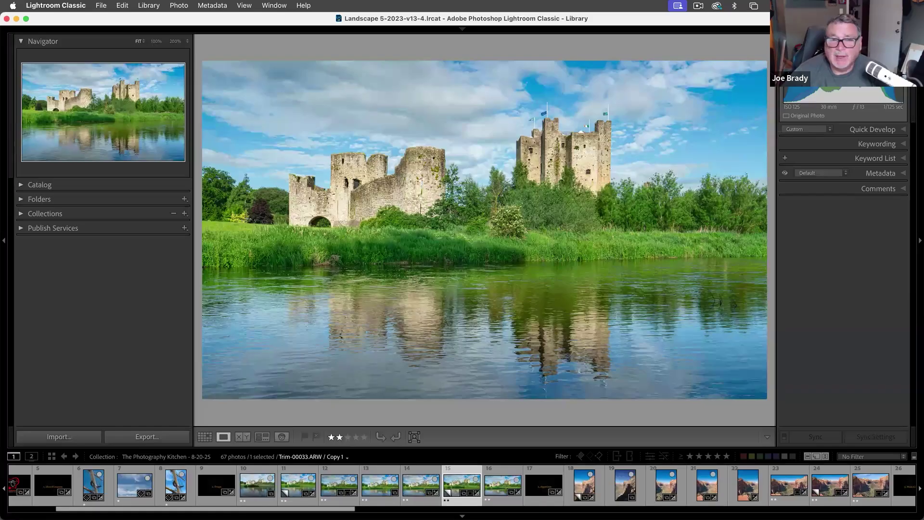
pyautogui.scroll(-3, 843, 144)
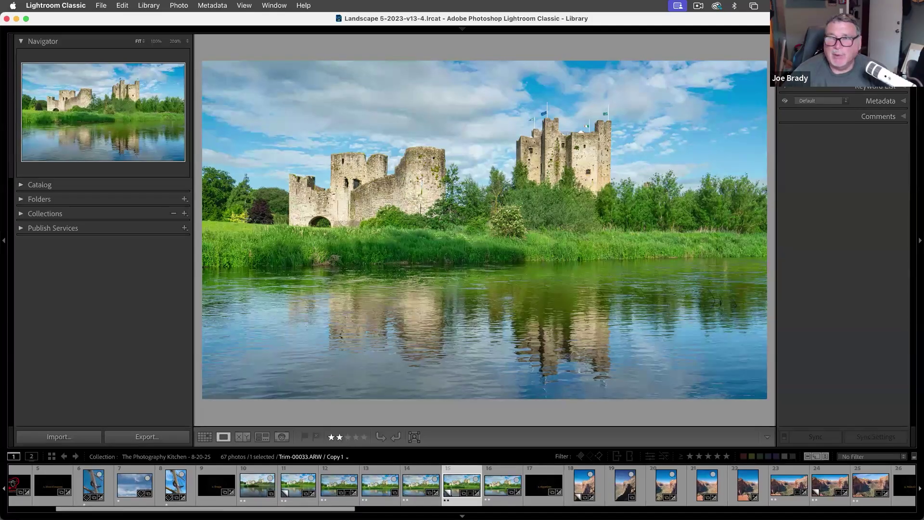
pyautogui.click(462, 29)
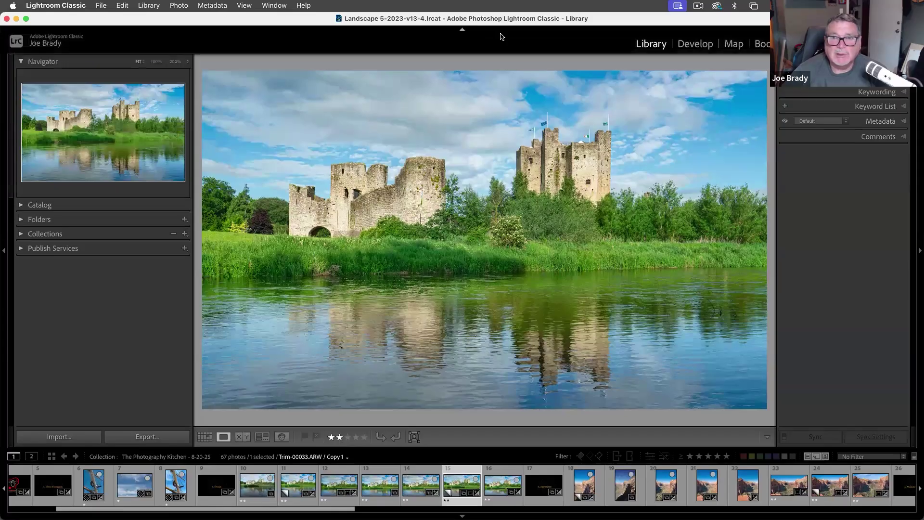
pyautogui.click(693, 46)
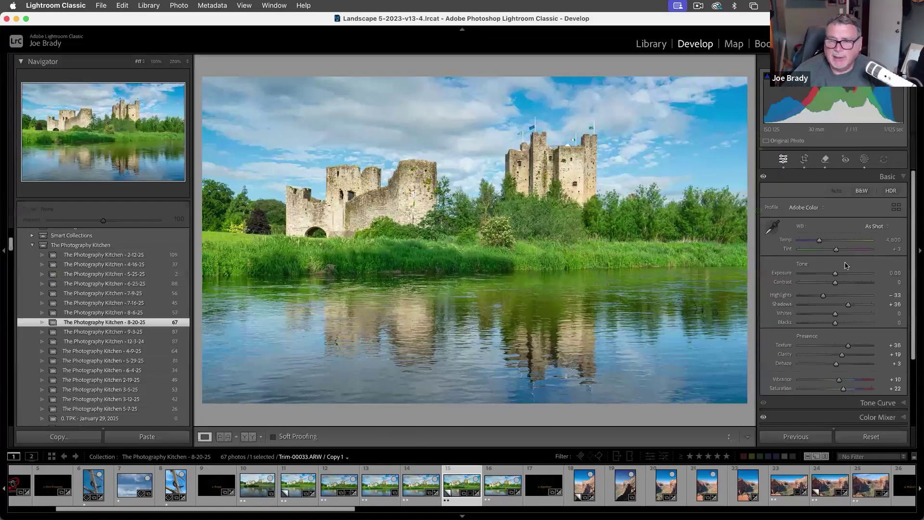
pyautogui.click(863, 191)
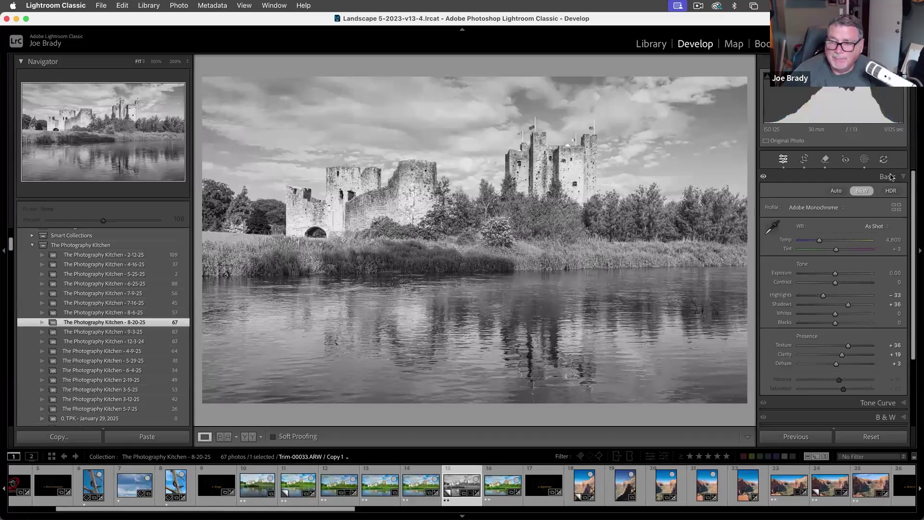
pyautogui.click(884, 418)
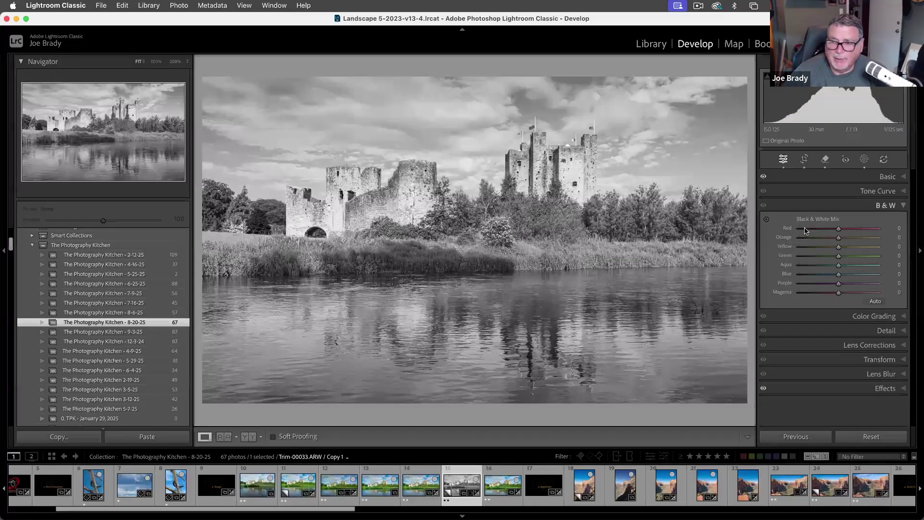
# - Darken the blue sky with the Black & White Mix targeted adjustment, bringing Blue to -59 and Aqua to -3
pyautogui.click(767, 221)
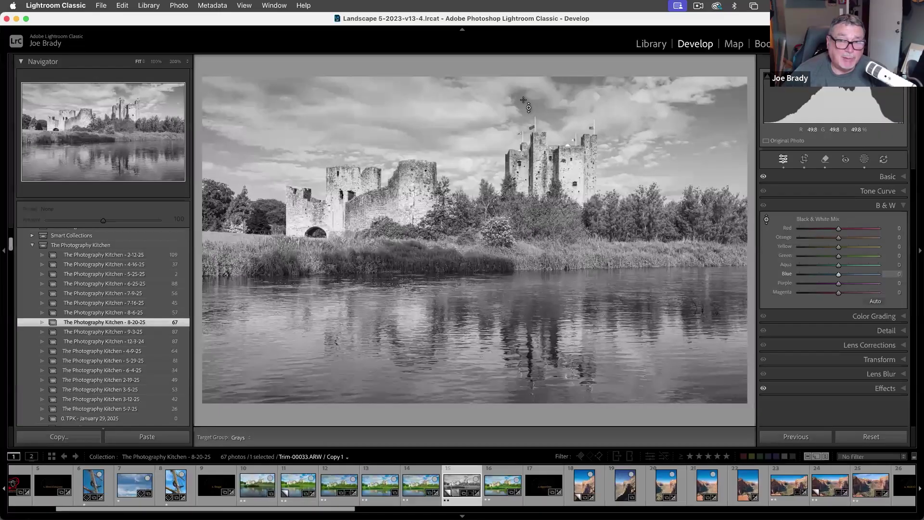
pyautogui.moveTo(527, 105); pyautogui.dragTo(526, 141)
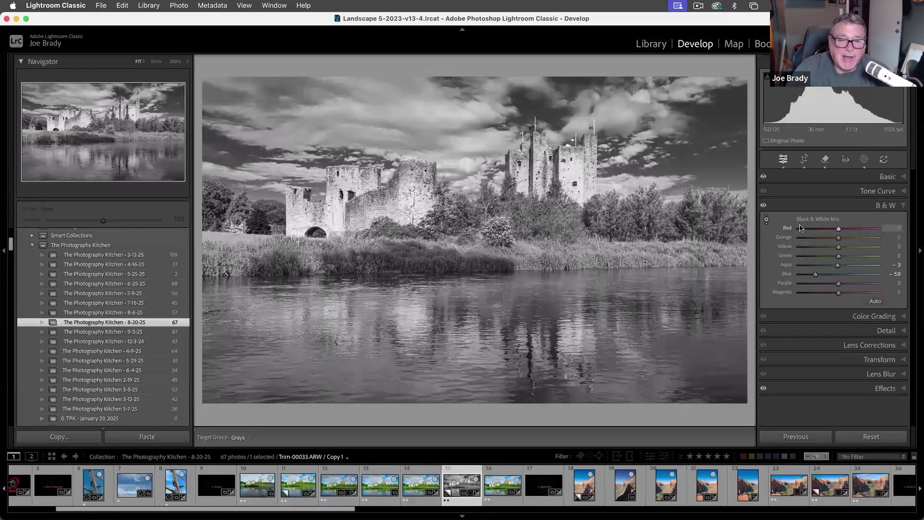
# - Open the collection The Photography Kitchen - 9-3-25 and view the original untitled-00243.ARW followed by its edited color Copy 1
pyautogui.click(118, 332)
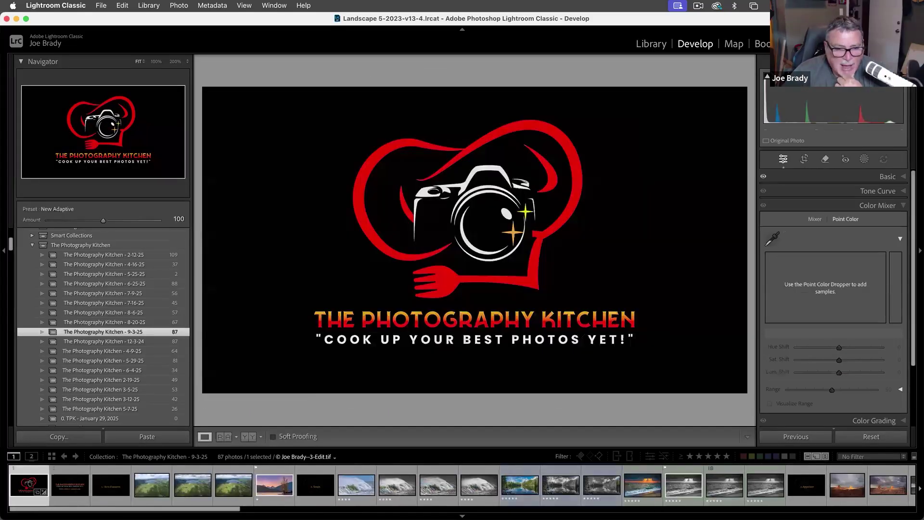
pyautogui.scroll(-15, 462, 487)
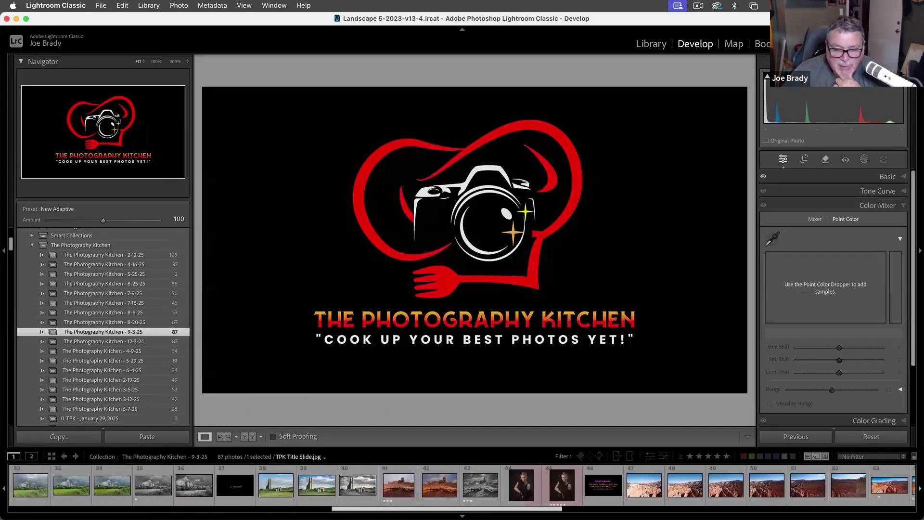
pyautogui.scroll(-5, 462, 486)
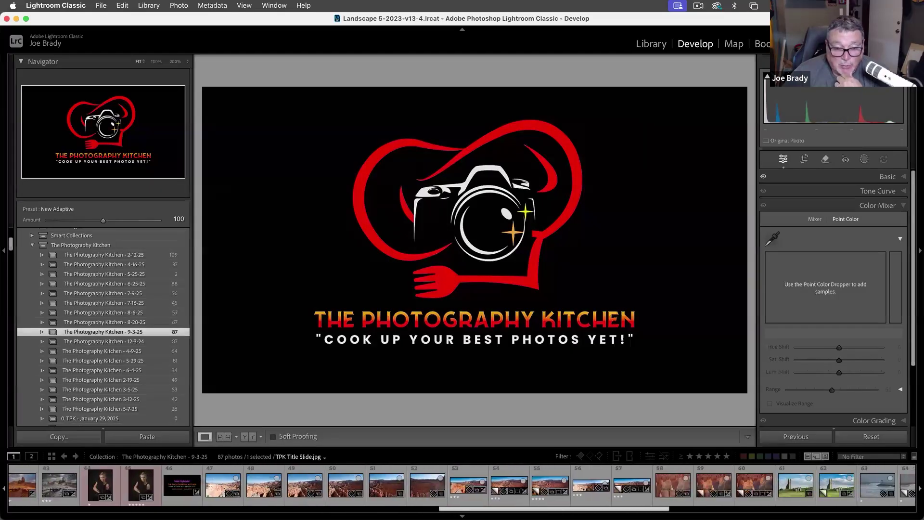
pyautogui.scroll(7, 463, 486)
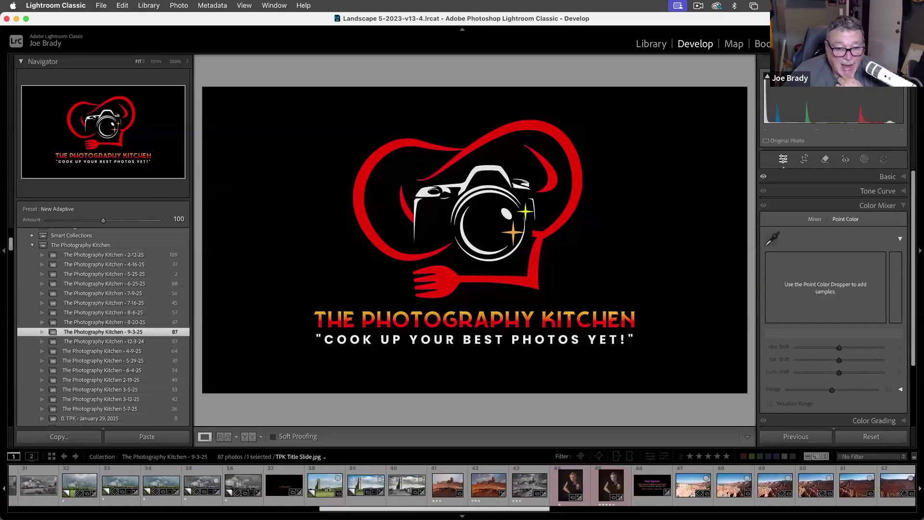
pyautogui.scroll(2, 462, 487)
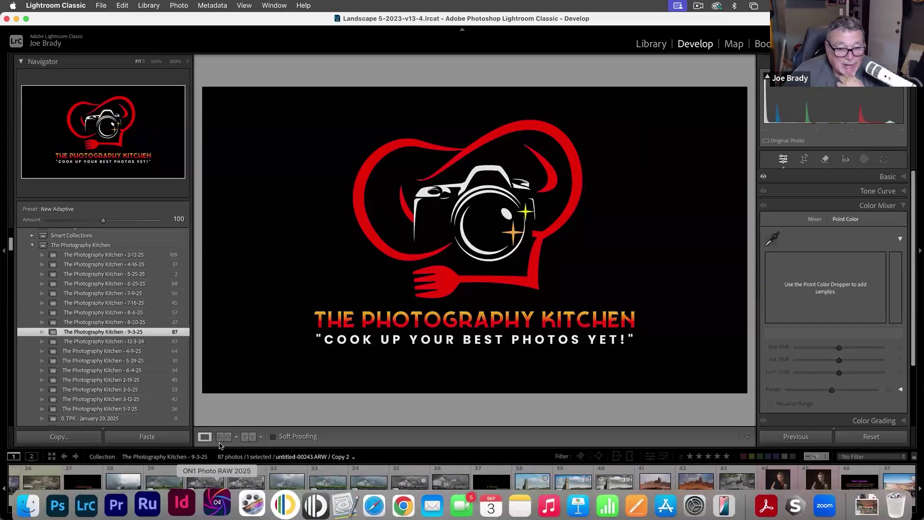
pyautogui.click(124, 484)
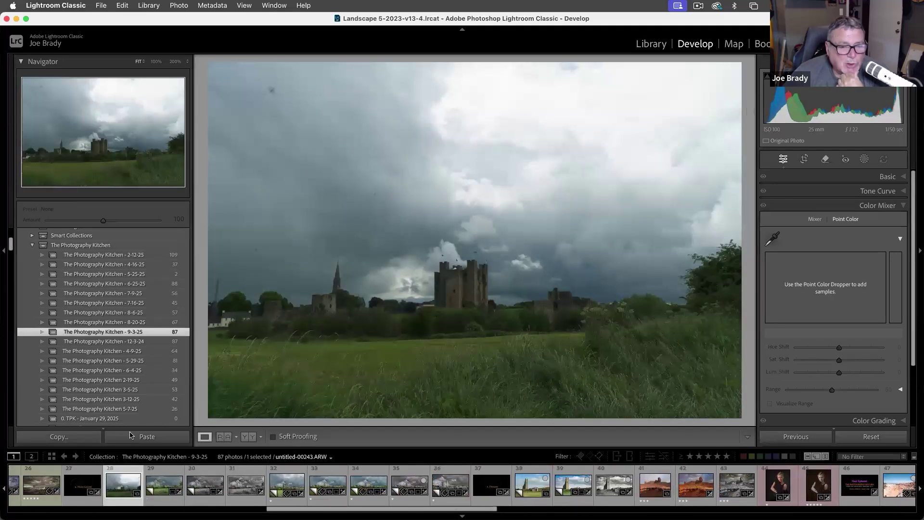
pyautogui.click(163, 485)
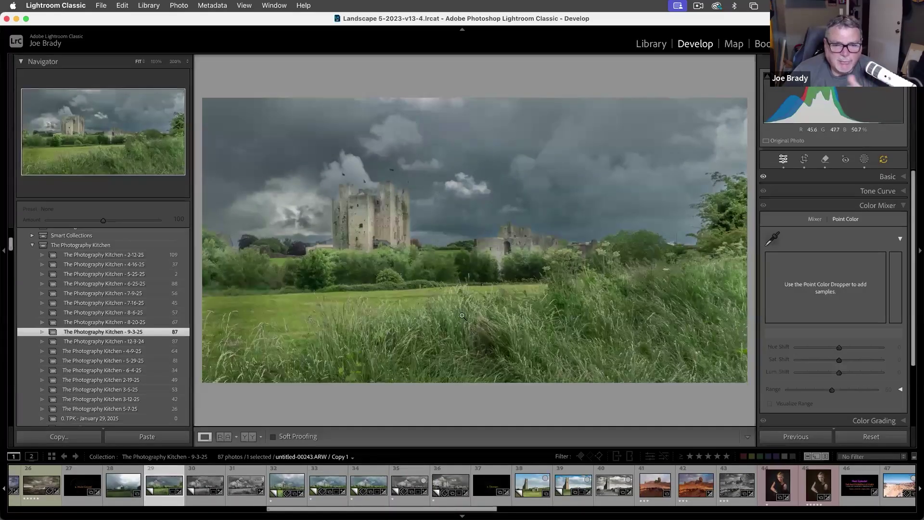
# - Open the bordered black-and-white photo untitled-00243-Edit.tif and set its exposure to +0.10 and shadows to -14
pyautogui.click(252, 474)
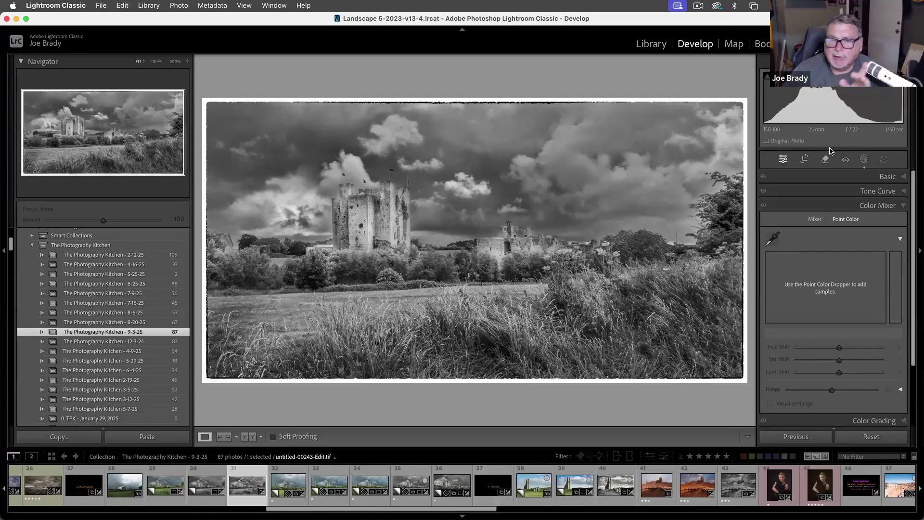
pyautogui.click(886, 176)
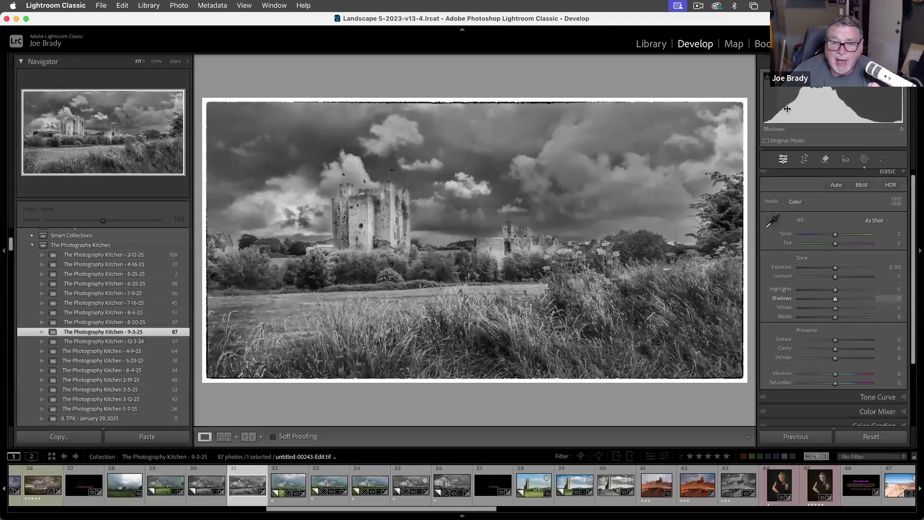
pyautogui.moveTo(778, 108)
pyautogui.mouseDown()
pyautogui.moveTo(818, 108)
pyautogui.moveTo(766, 109)
pyautogui.mouseUp()
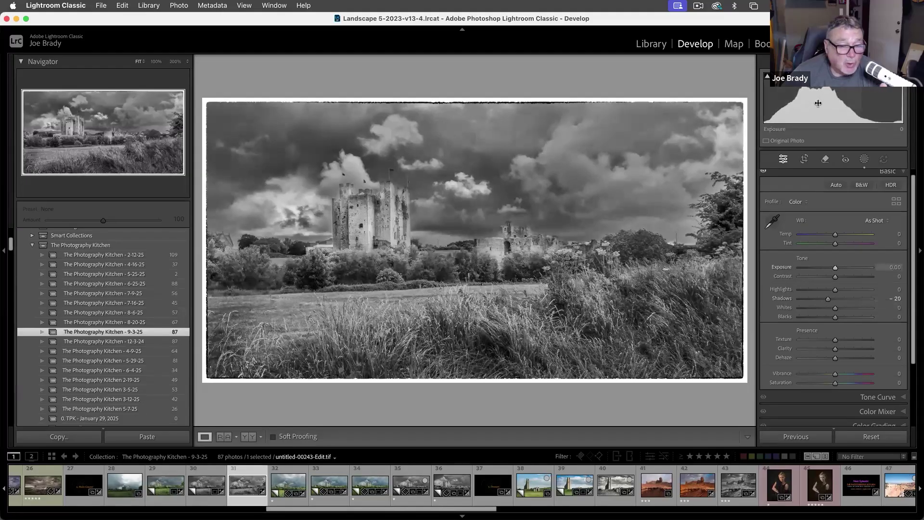
pyautogui.moveTo(848, 109); pyautogui.dragTo(849, 109)
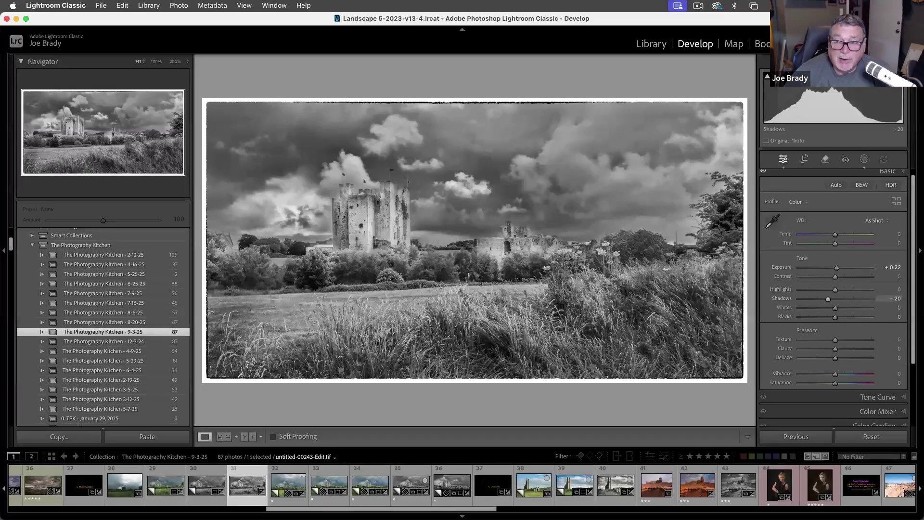
pyautogui.moveTo(828, 299)
pyautogui.mouseDown()
pyautogui.moveTo(851, 298)
pyautogui.moveTo(831, 299)
pyautogui.mouseUp()
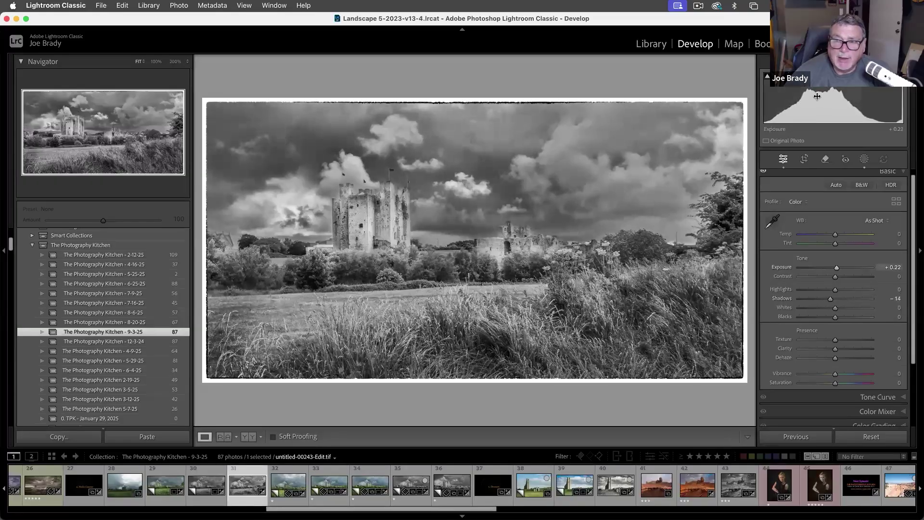
pyautogui.moveTo(837, 268); pyautogui.dragTo(837, 268)
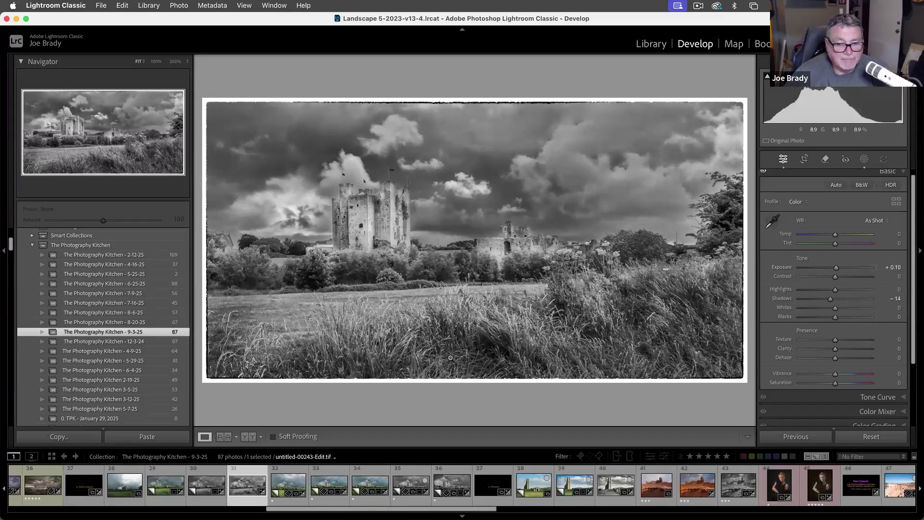
# - Open the ruined tower photo Trim-00042.ARW / Copy 2 and set shadows to +50, clarity to +29 and temperature to 4,844
pyautogui.click(489, 482)
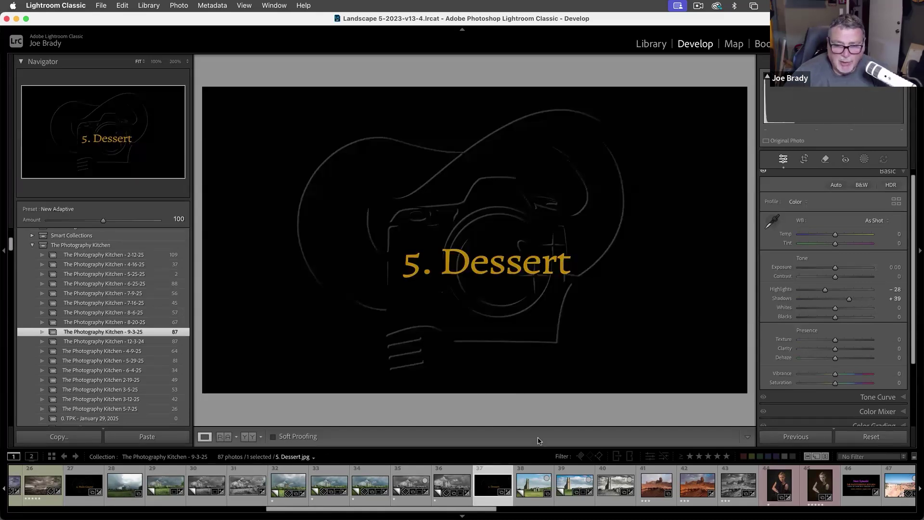
pyautogui.click(534, 489)
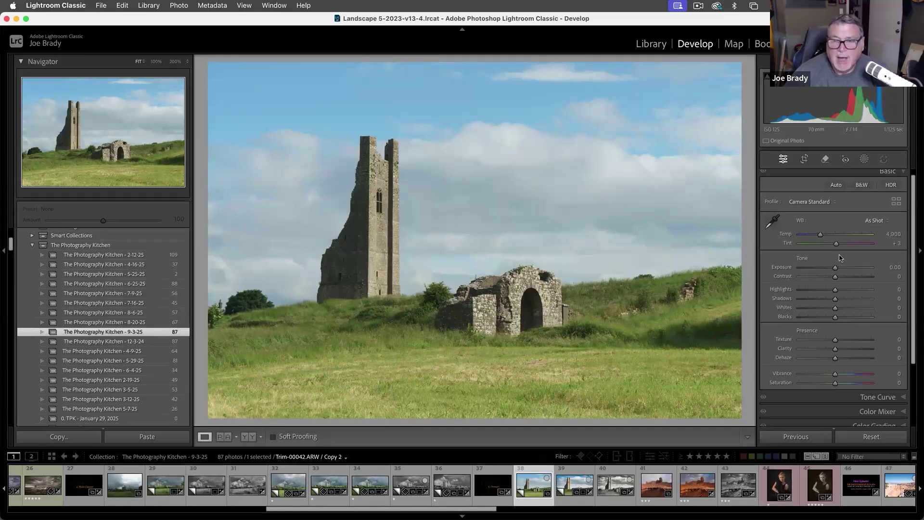
pyautogui.scroll(1, 840, 260)
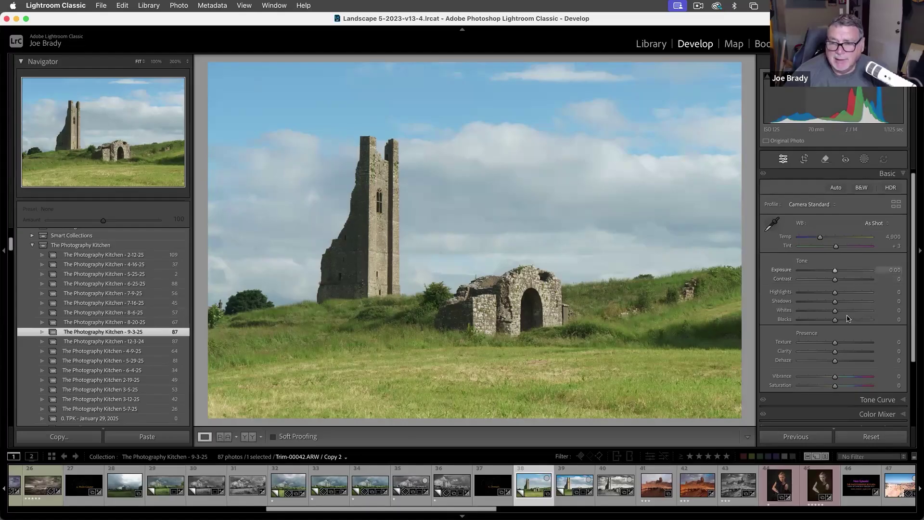
pyautogui.scroll(-5, 847, 319)
pyautogui.moveTo(835, 266)
pyautogui.mouseDown()
pyautogui.moveTo(850, 266)
pyautogui.moveTo(840, 277)
pyautogui.mouseUp()
pyautogui.doubleClick(836, 276)
pyautogui.moveTo(851, 216); pyautogui.dragTo(853, 217)
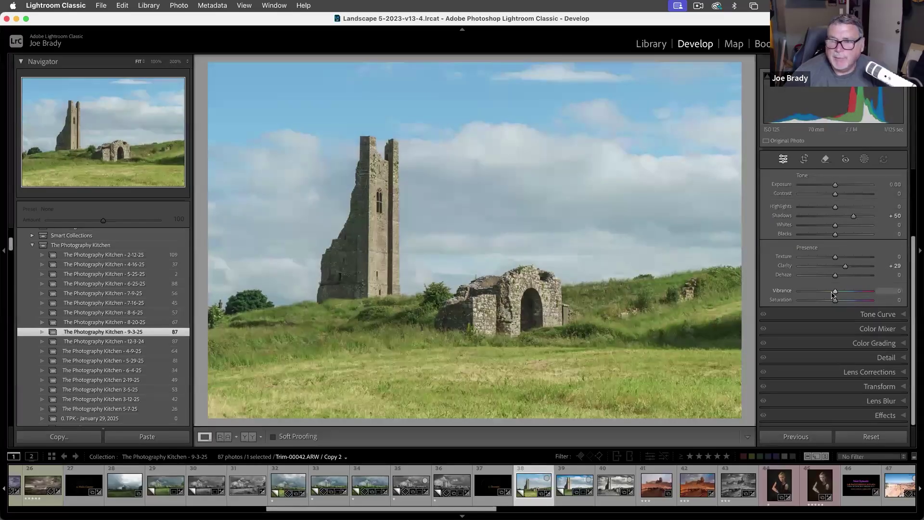
pyautogui.scroll(3, 842, 243)
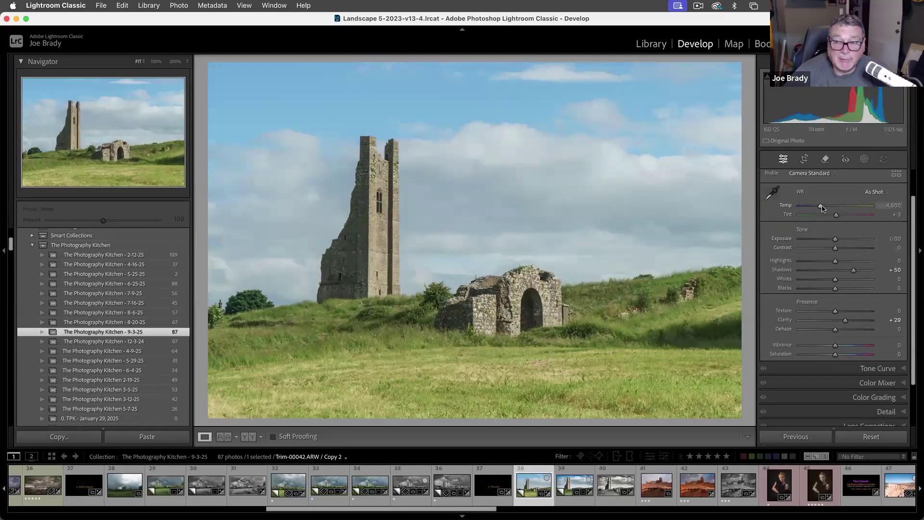
pyautogui.moveTo(816, 206); pyautogui.dragTo(819, 206)
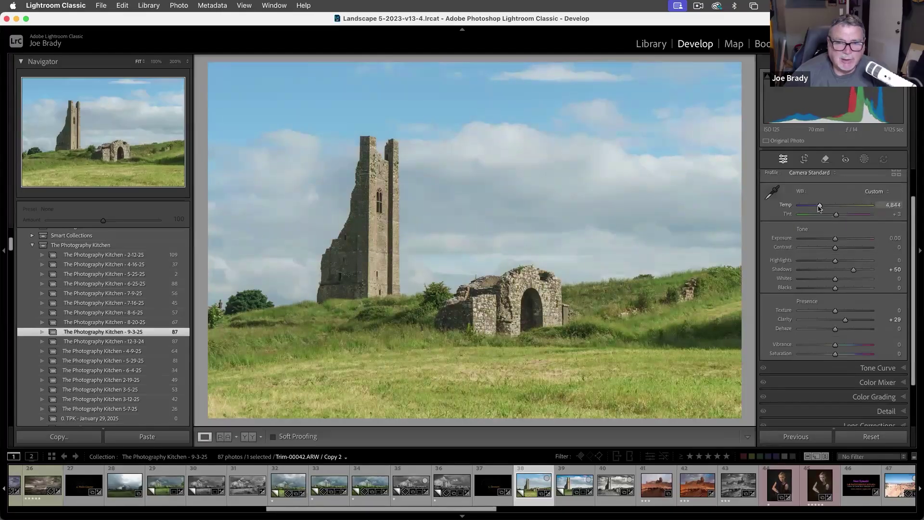
# - Add a sky mask to the tower photo with dehaze set to 31, and close masking
pyautogui.click(865, 160)
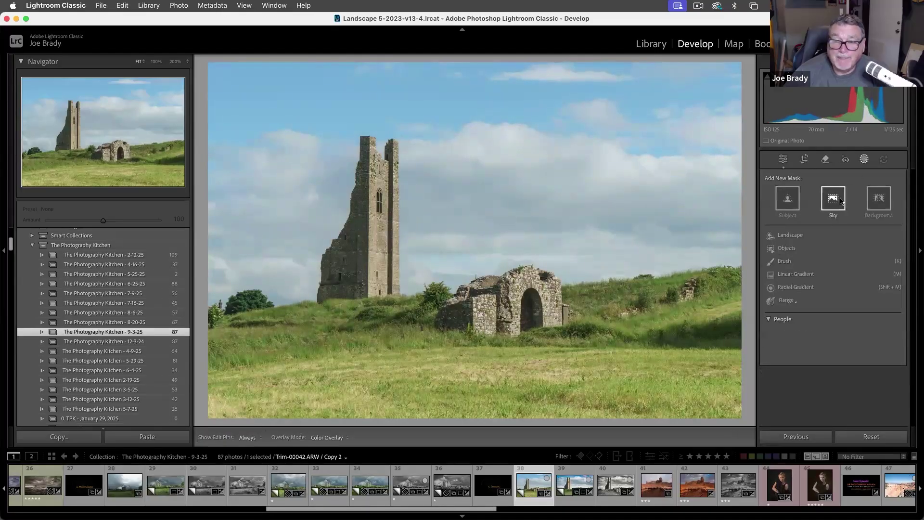
pyautogui.click(842, 199)
pyautogui.scroll(-8, 841, 350)
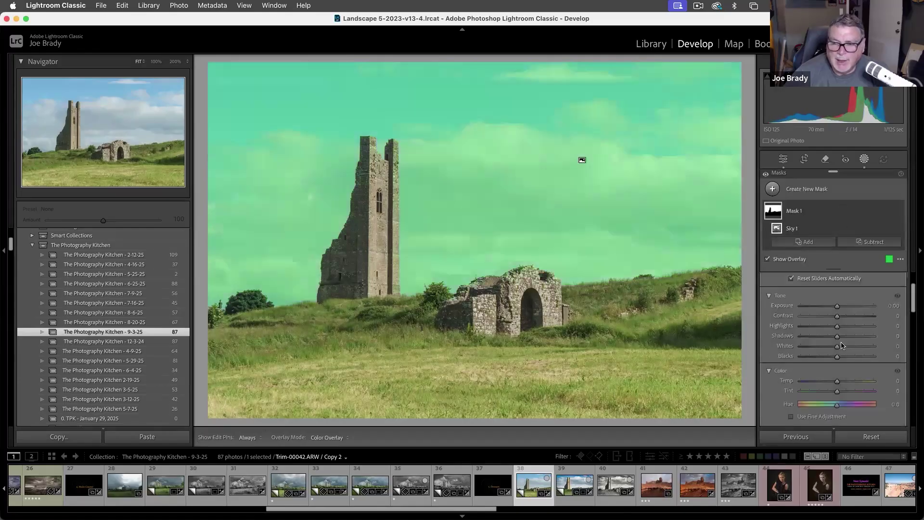
pyautogui.scroll(-1, 841, 351)
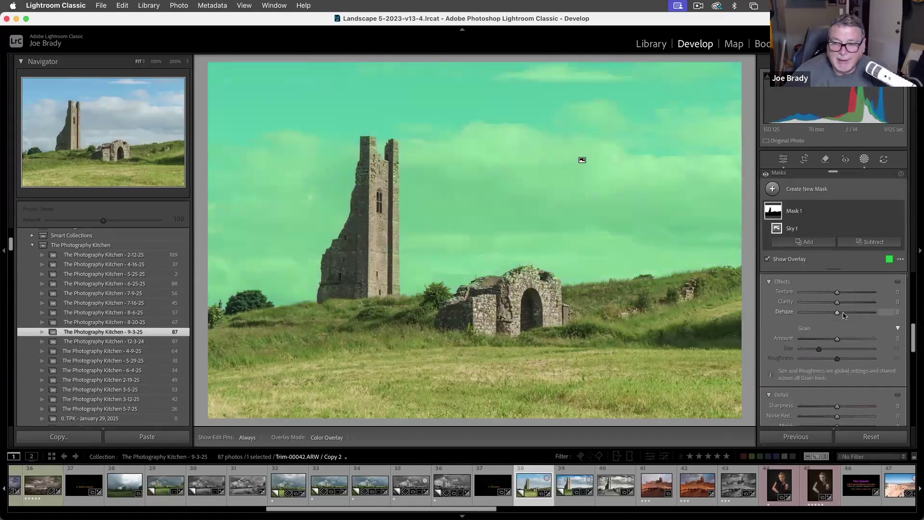
pyautogui.moveTo(845, 316); pyautogui.dragTo(846, 312)
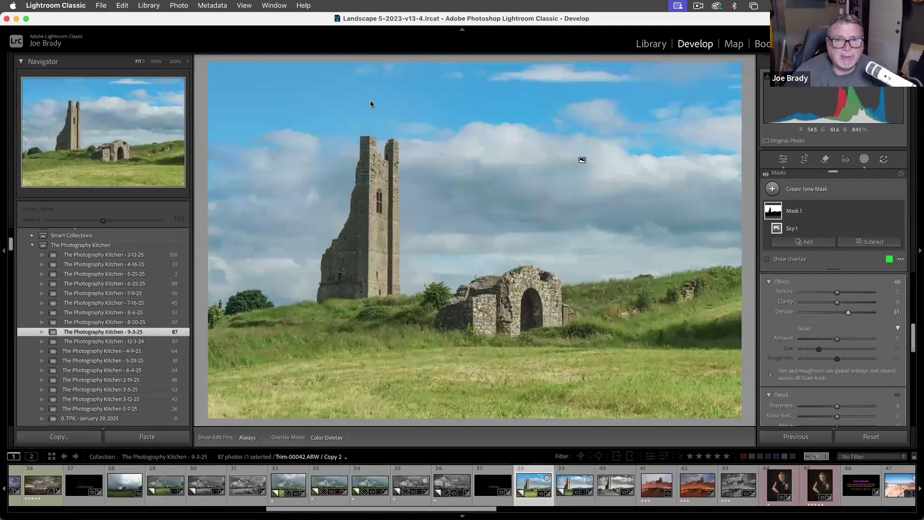
pyautogui.moveTo(913, 342); pyautogui.dragTo(914, 363)
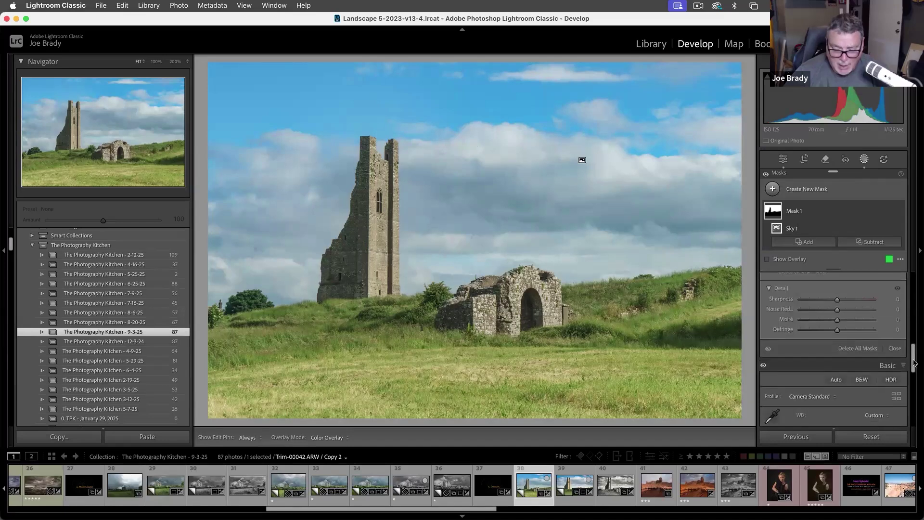
pyautogui.click(895, 348)
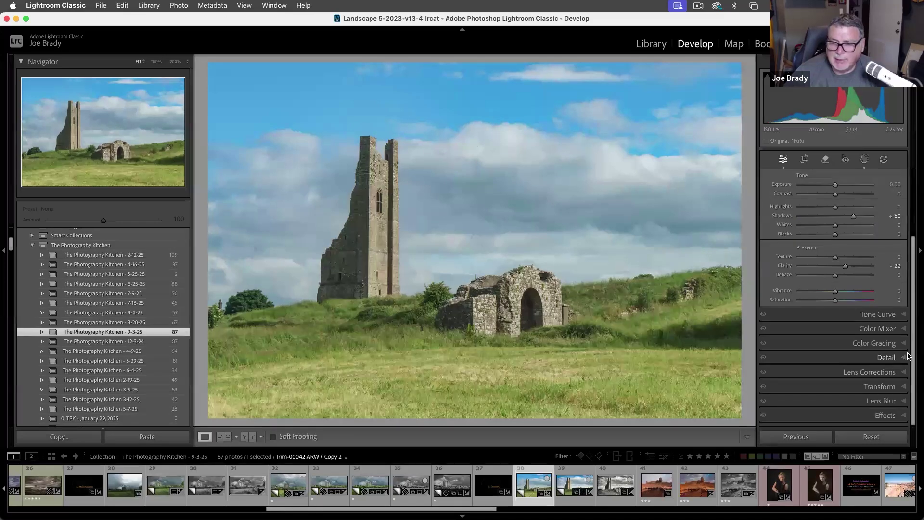
# - Sample the blue sky with Point Color and set its hue shift to 5 and saturation shift to 18
pyautogui.click(875, 328)
pyautogui.click(772, 239)
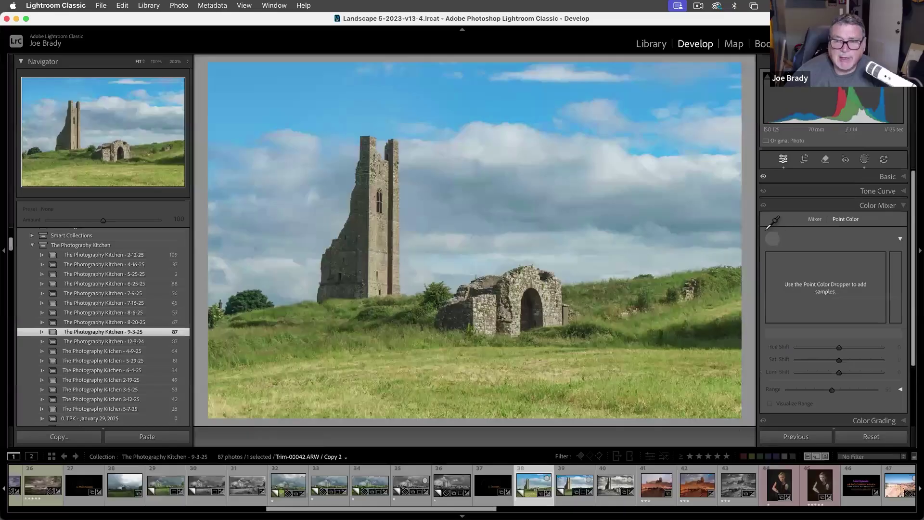
pyautogui.click(413, 100)
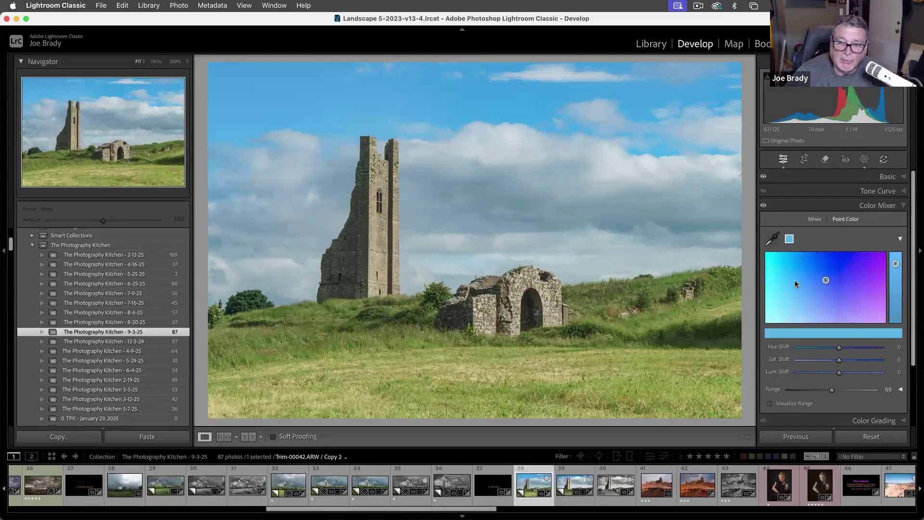
pyautogui.moveTo(827, 282); pyautogui.dragTo(831, 279)
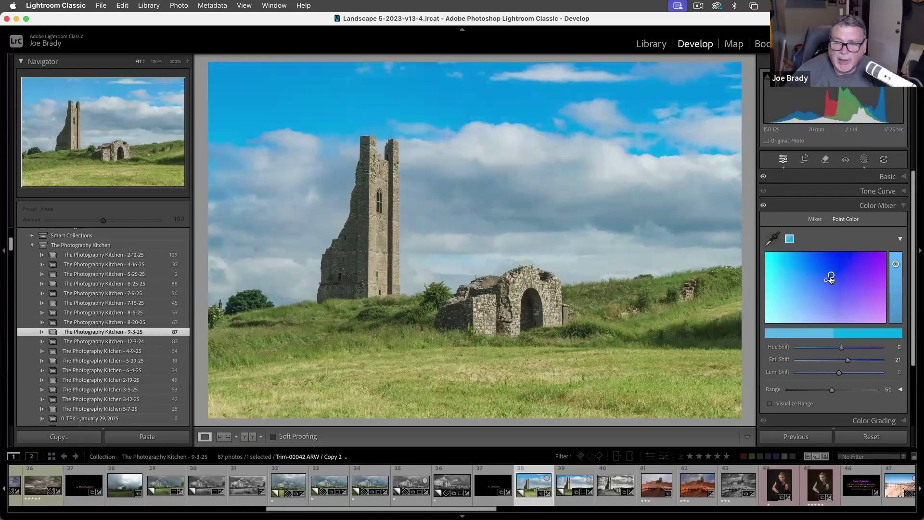
pyautogui.moveTo(849, 364); pyautogui.dragTo(848, 363)
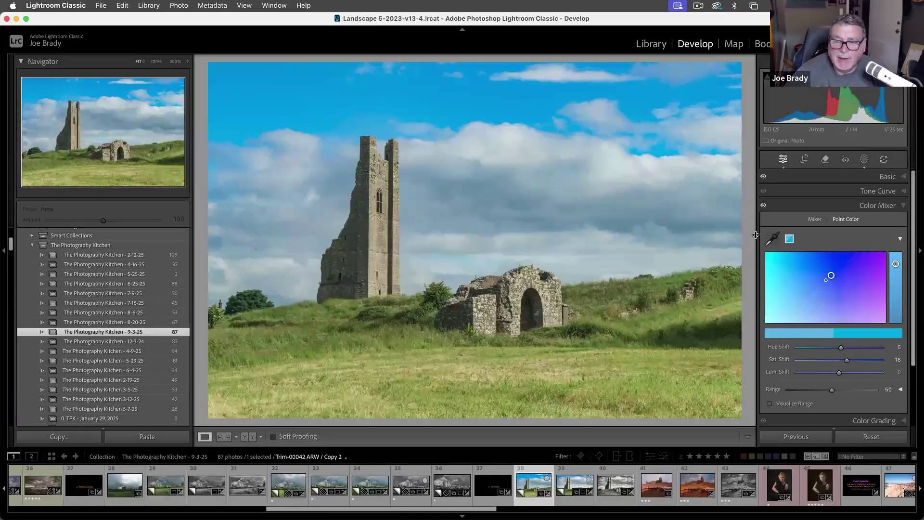
# - Sample the grass as a second point color, set hue shift 18 and saturation shift 12, and create a virtual copy of the photo
pyautogui.click(774, 237)
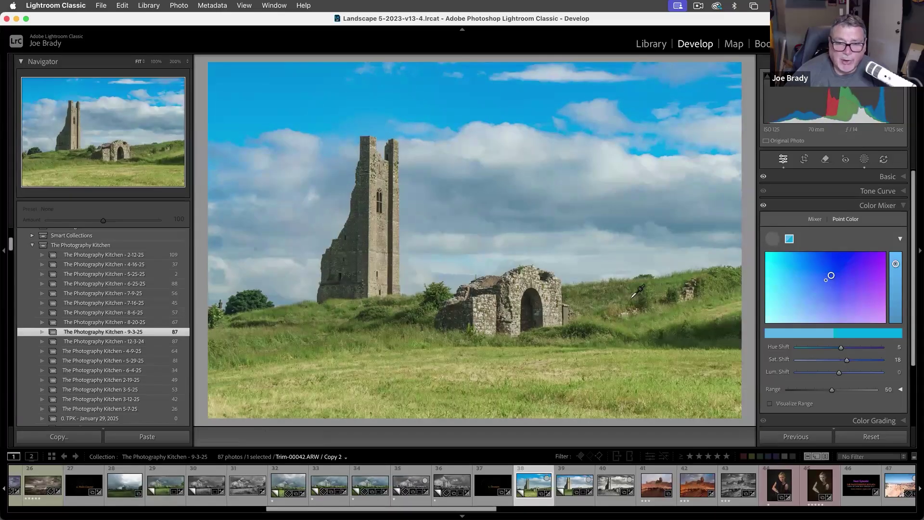
pyautogui.click(481, 362)
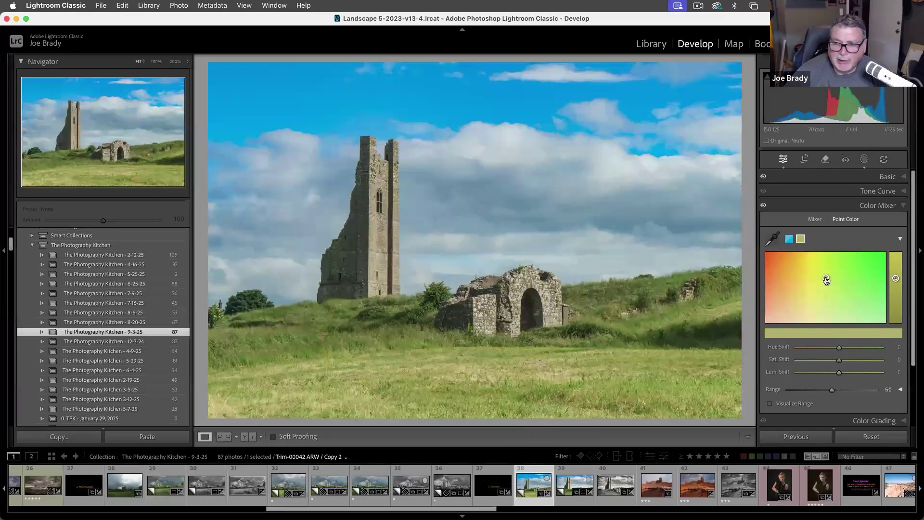
pyautogui.moveTo(826, 281); pyautogui.dragTo(842, 280)
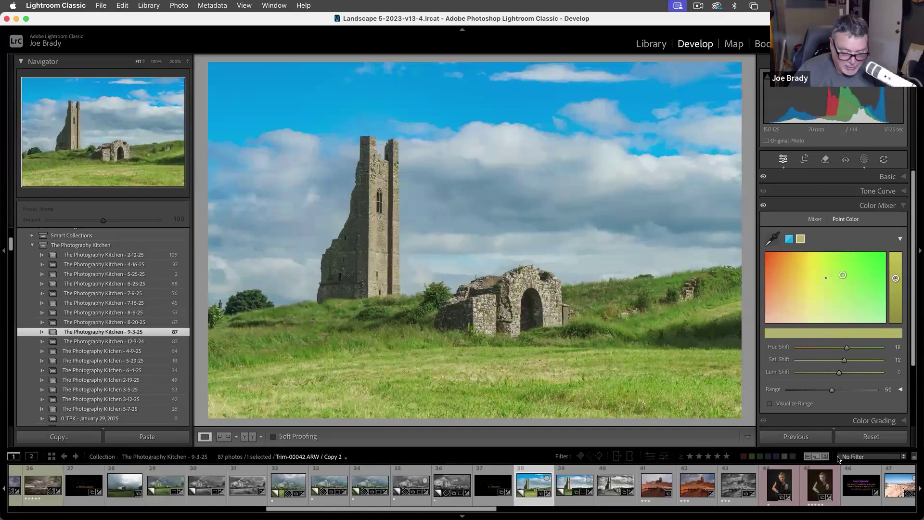
pyautogui.press('super+apostrophe')
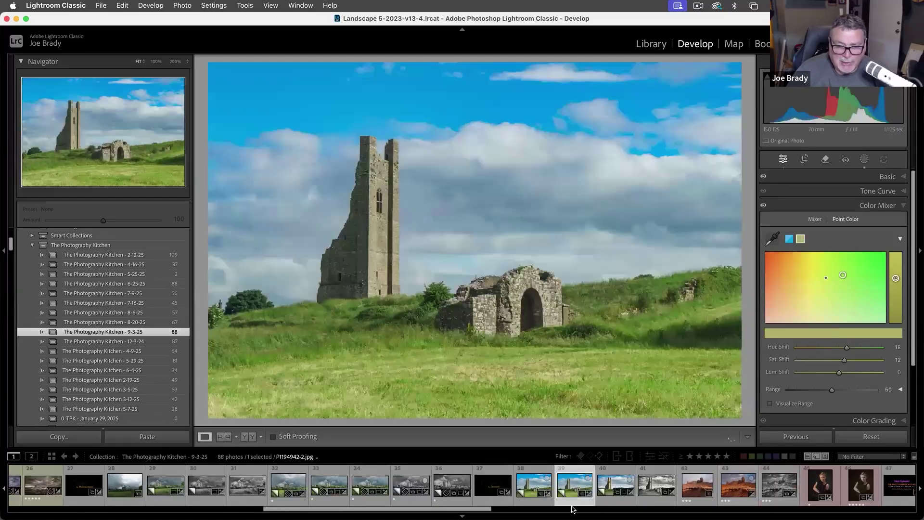
# - Reset all edits on the tower photo Trim-00042.ARW / Copy 2, and return to the edited Copy 5
pyautogui.click(534, 488)
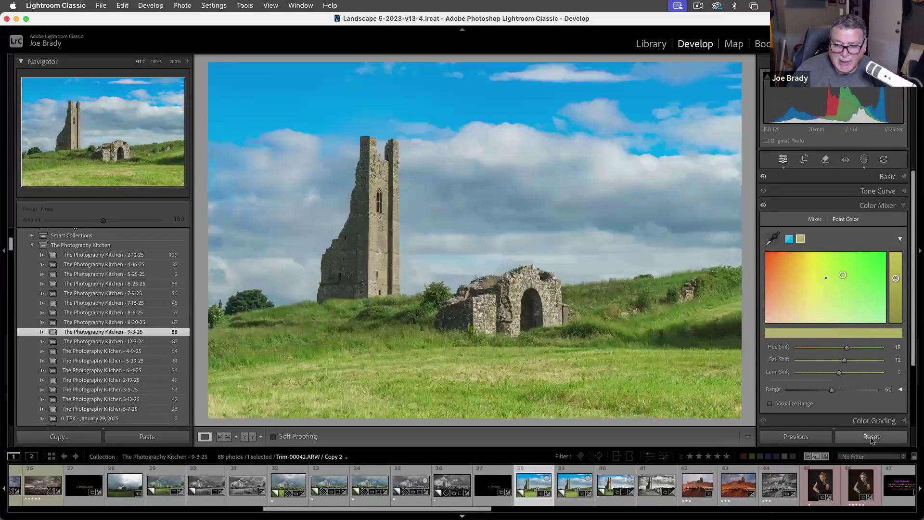
pyautogui.click(889, 439)
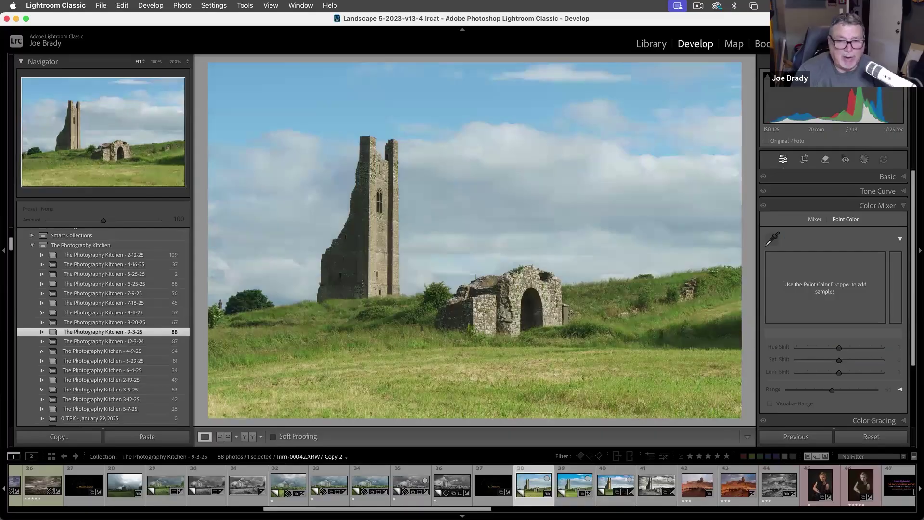
pyautogui.press('Right')
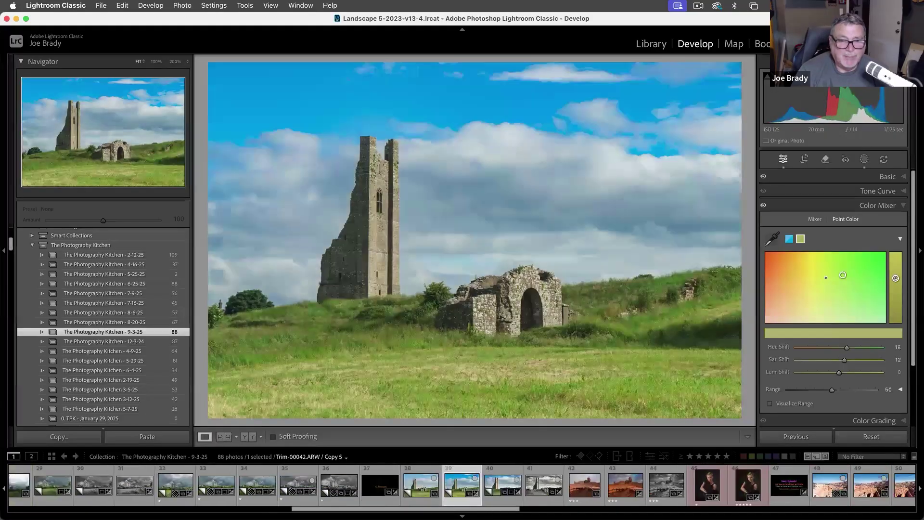
pyautogui.press('Right')
pyautogui.press('Left')
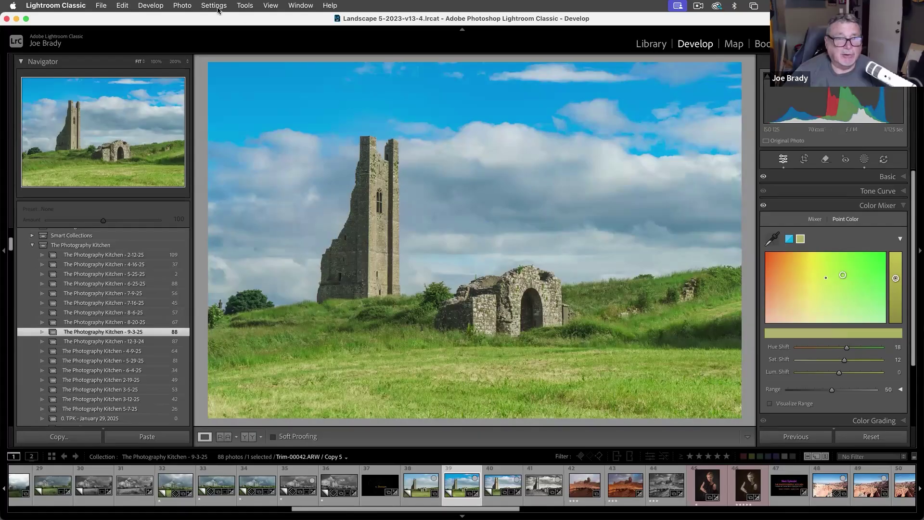
pyautogui.click(183, 6)
pyautogui.click(190, 5)
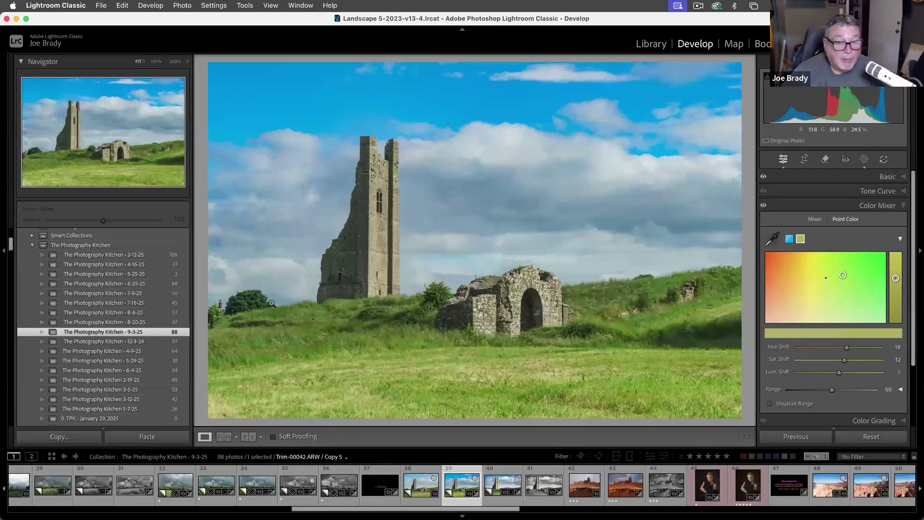
# - Examine the tree and the chimney beside it in the tower photo at 200%
pyautogui.click(224, 315)
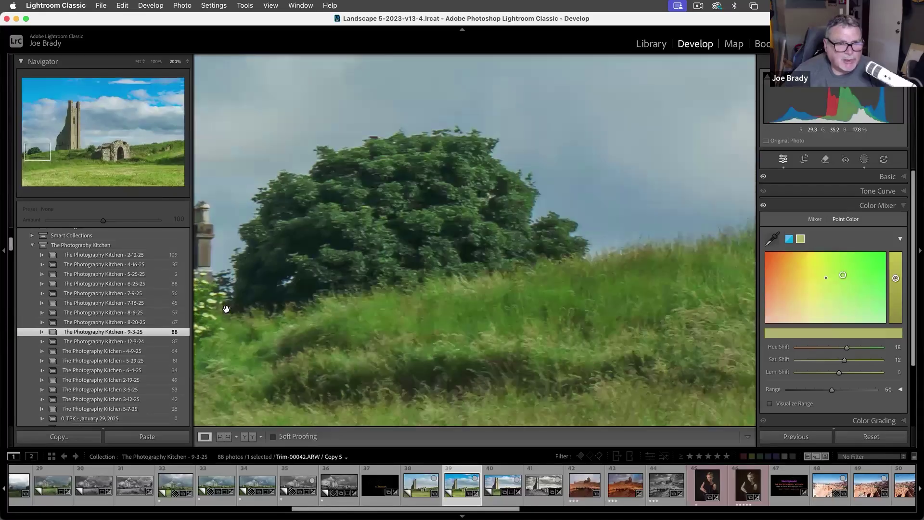
pyautogui.click(224, 337)
pyautogui.click(307, 310)
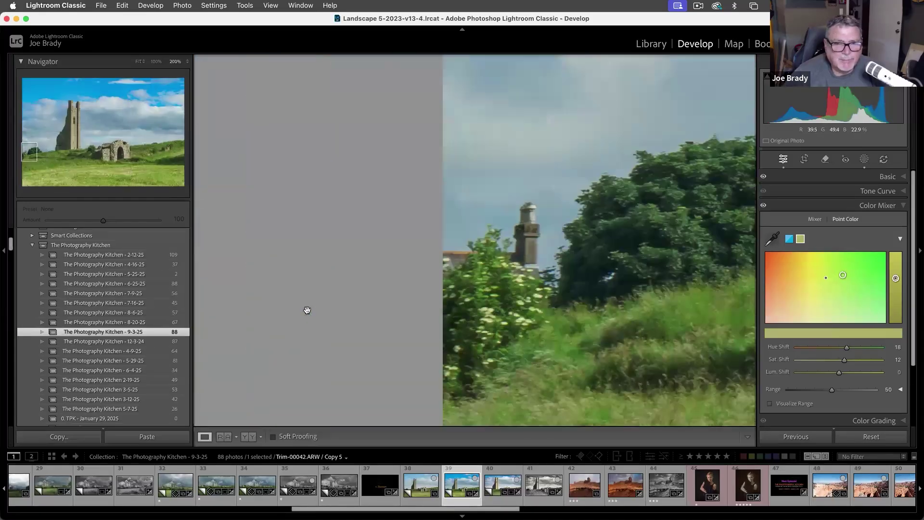
pyautogui.click(541, 389)
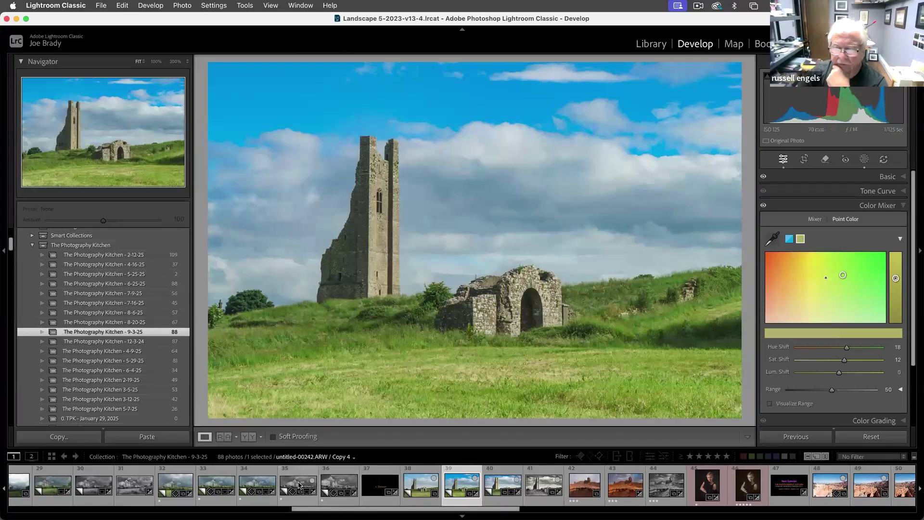
# - Compare the castle and bushes in untitled-00243-Edit.tif and untitled-00242.ARW / Copy 5 at 200%
pyautogui.click(125, 488)
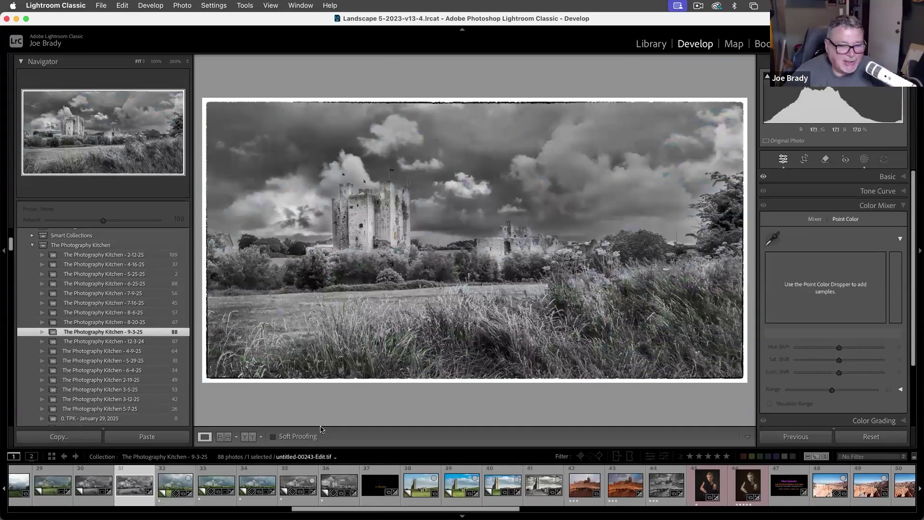
pyautogui.click(321, 253)
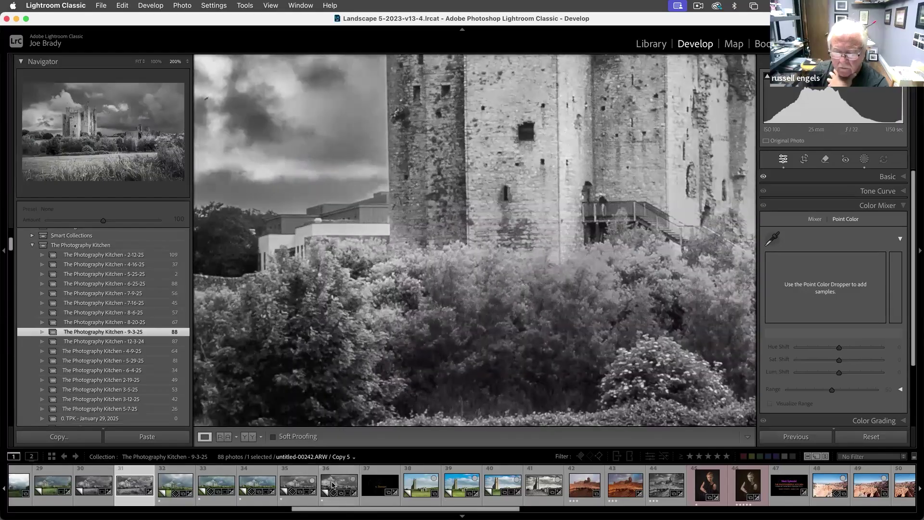
pyautogui.click(332, 485)
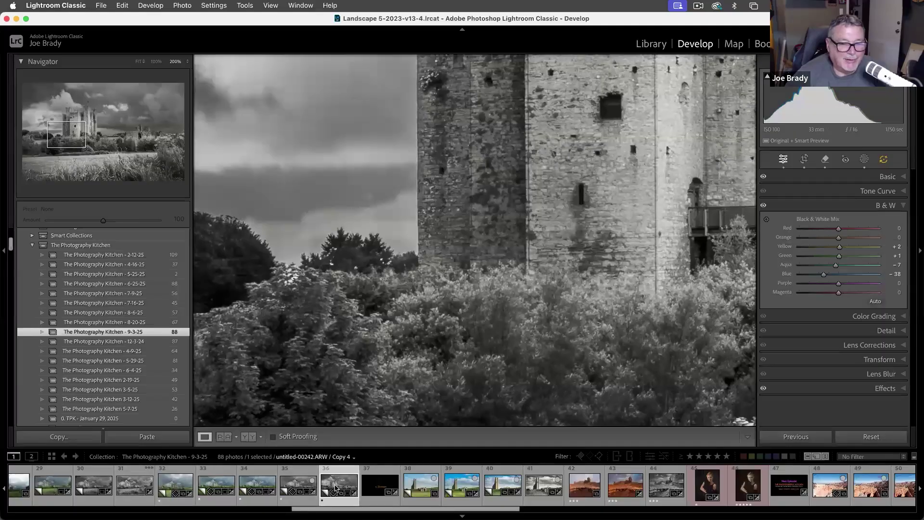
pyautogui.click(133, 487)
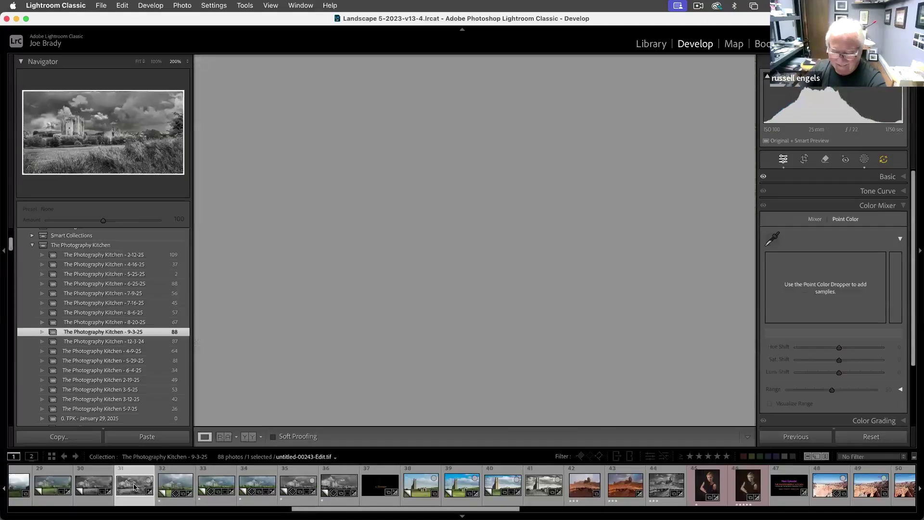
pyautogui.click(331, 485)
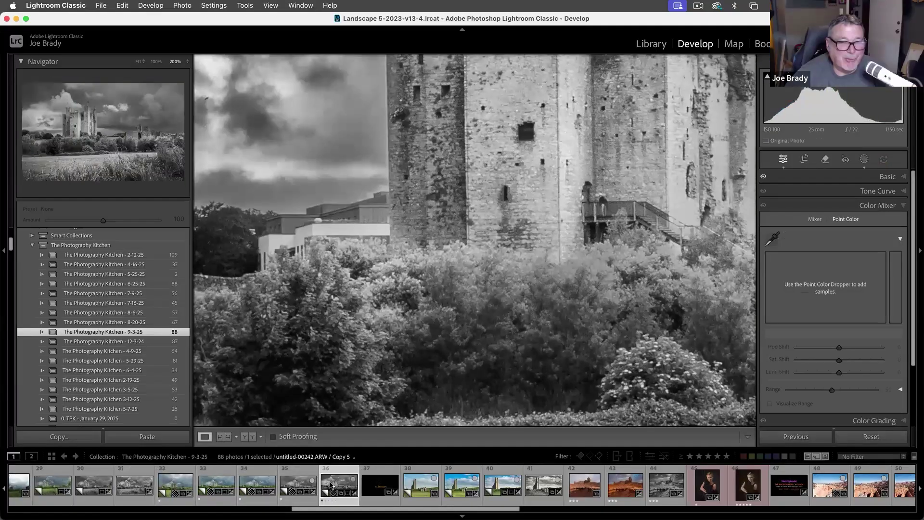
pyautogui.click(145, 480)
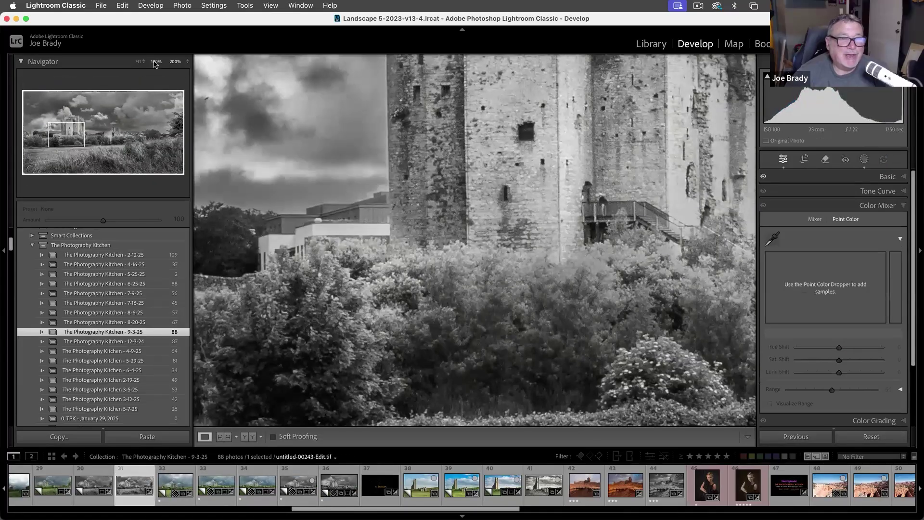
# - Compare both black-and-white castle photos at 100% and in full view, and inspect the foreground grass of Copy 5
pyautogui.click(156, 62)
pyautogui.click(337, 486)
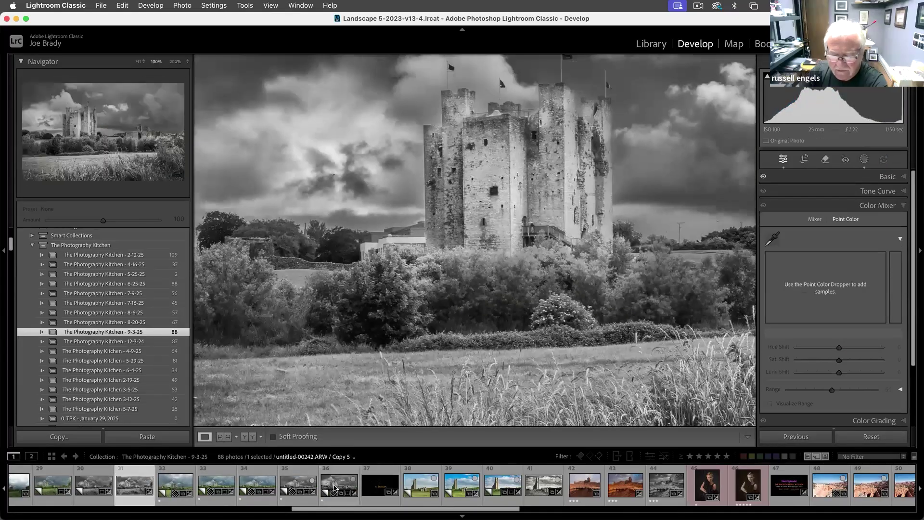
pyautogui.press('z')
pyautogui.click(137, 484)
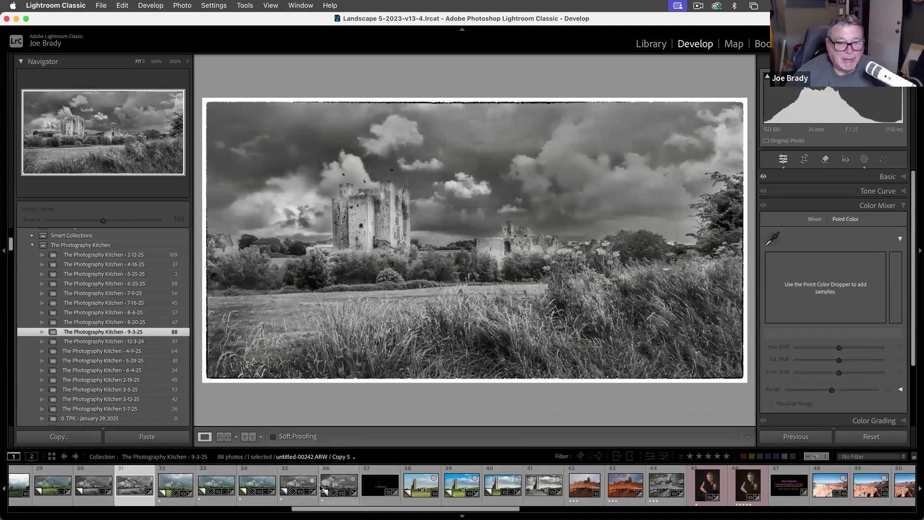
pyautogui.click(340, 486)
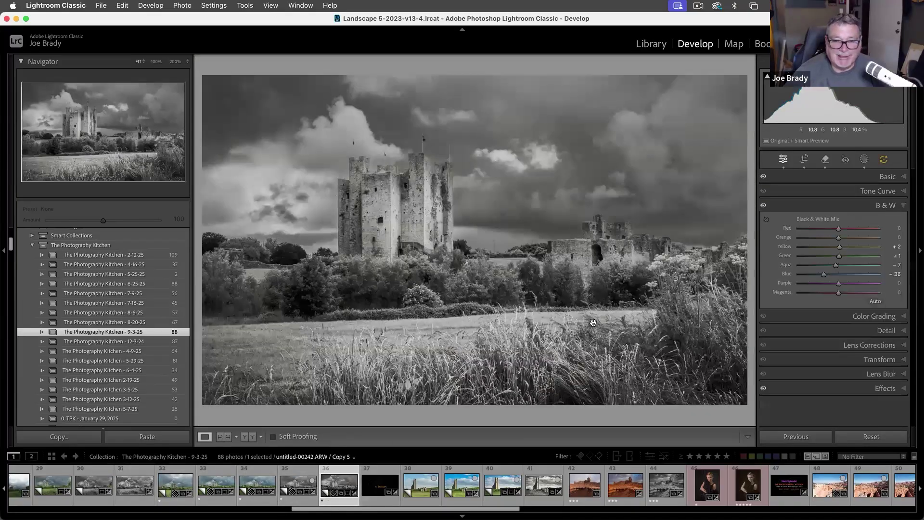
pyautogui.click(535, 370)
pyautogui.click(535, 371)
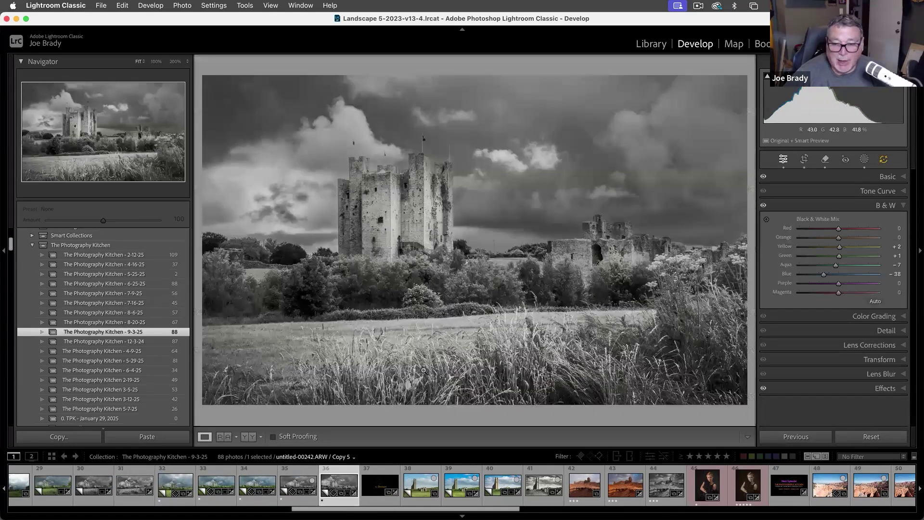
pyautogui.click(422, 371)
pyautogui.click(424, 371)
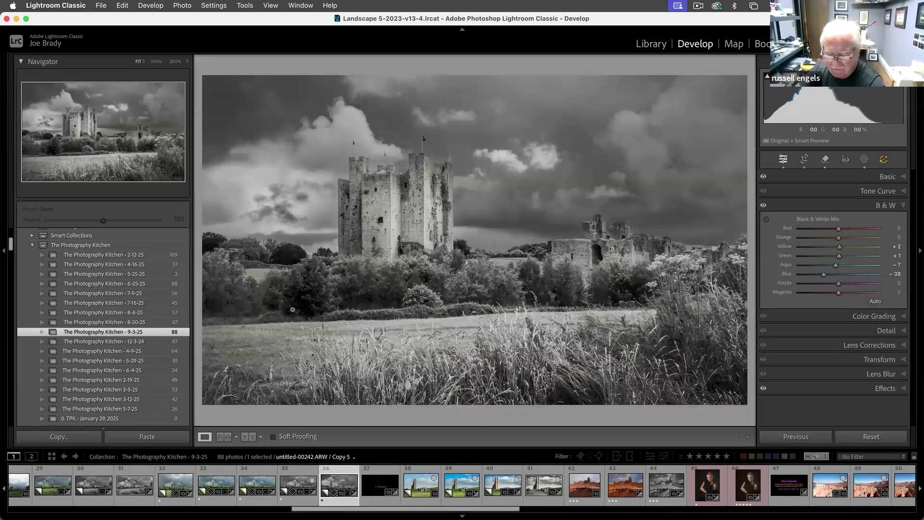
# - Open the edited tower photo Copy 5, erase the chimney beside the tree with generative Remove, and choose the third variation
pyautogui.click(434, 487)
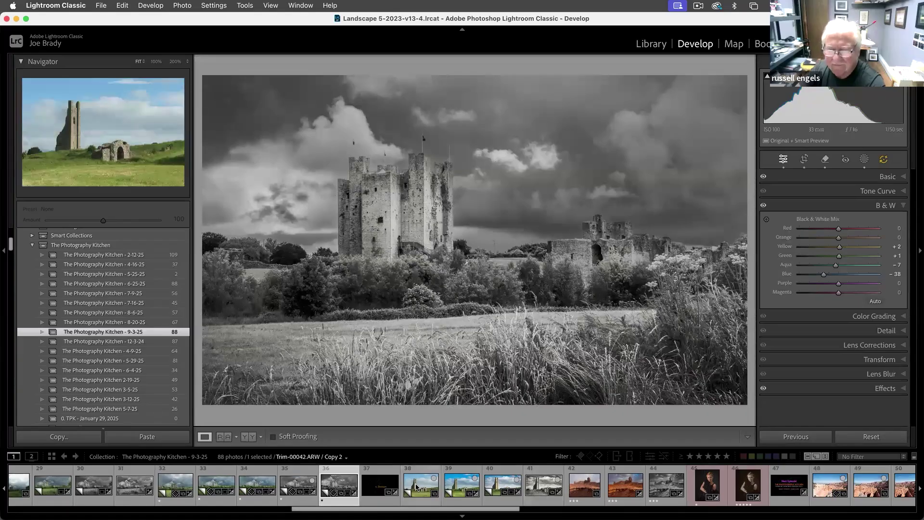
pyautogui.click(458, 484)
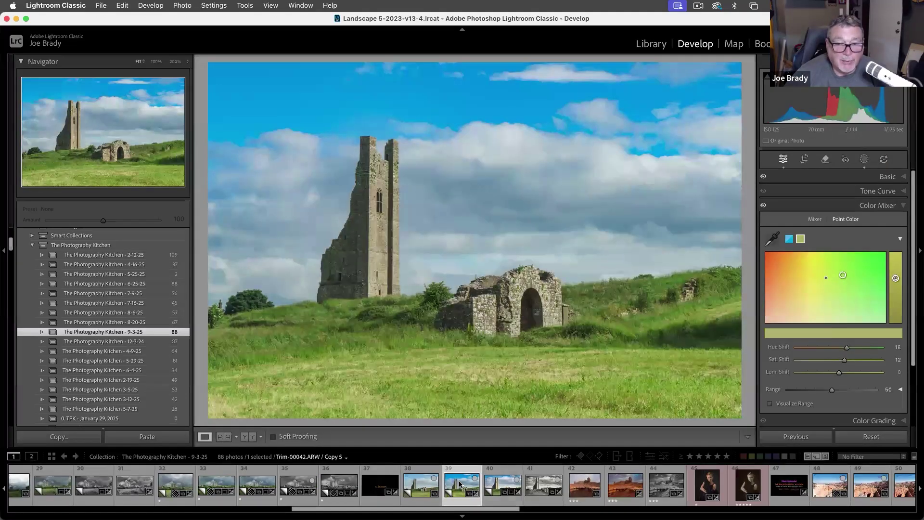
pyautogui.click(219, 309)
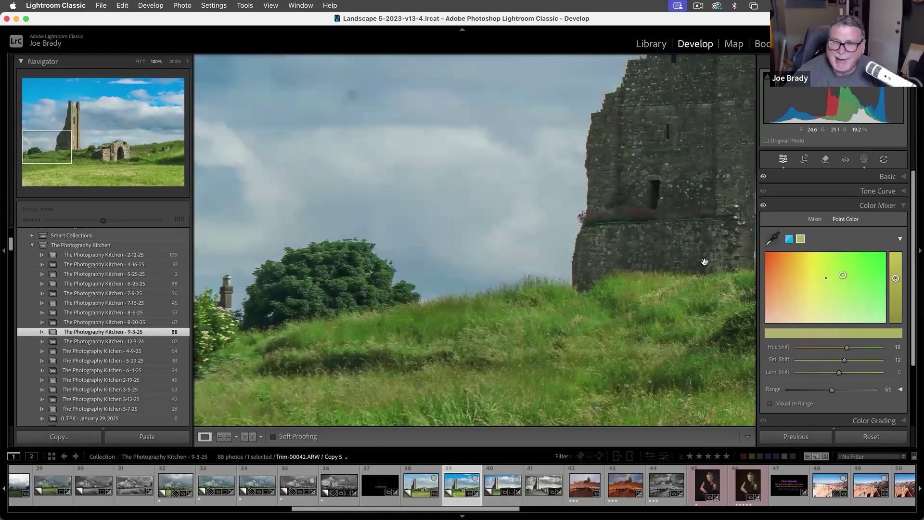
pyautogui.click(824, 161)
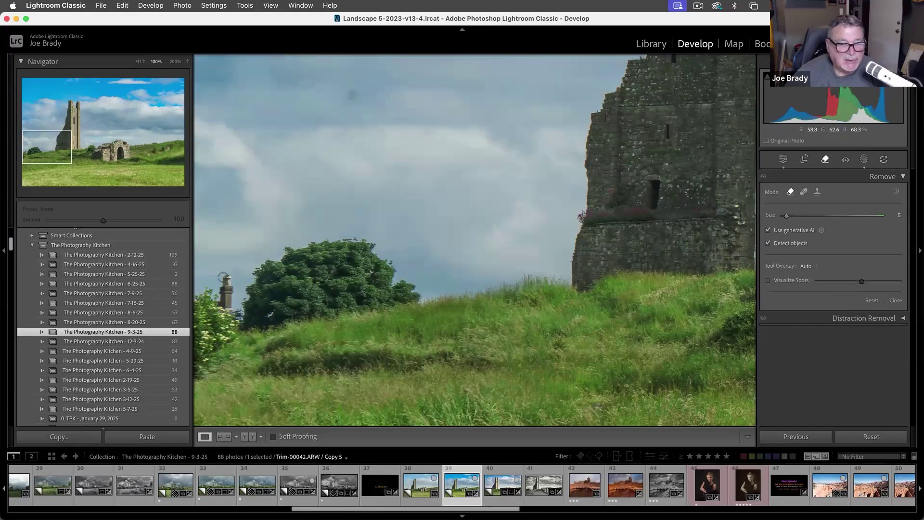
pyautogui.moveTo(225, 291)
pyautogui.mouseDown()
pyautogui.moveTo(218, 297)
pyautogui.moveTo(233, 307)
pyautogui.moveTo(222, 276)
pyautogui.moveTo(216, 296)
pyautogui.mouseUp()
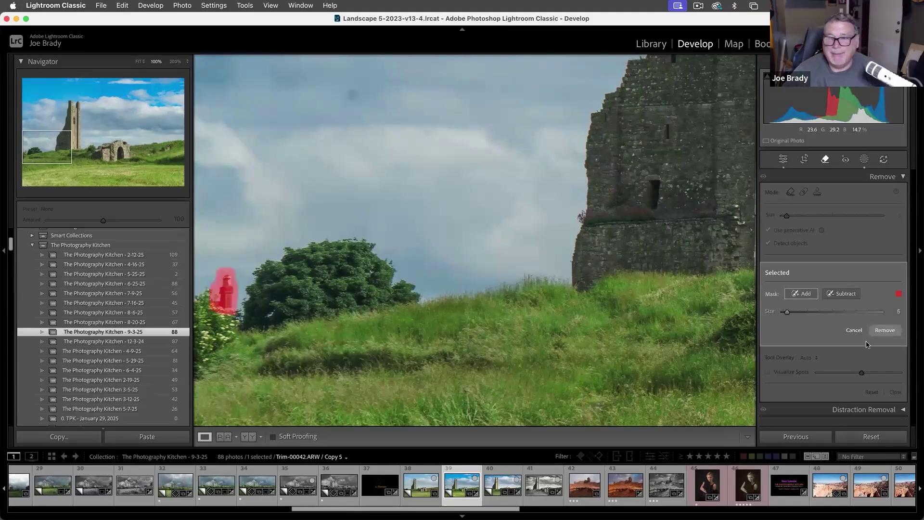
pyautogui.click(885, 330)
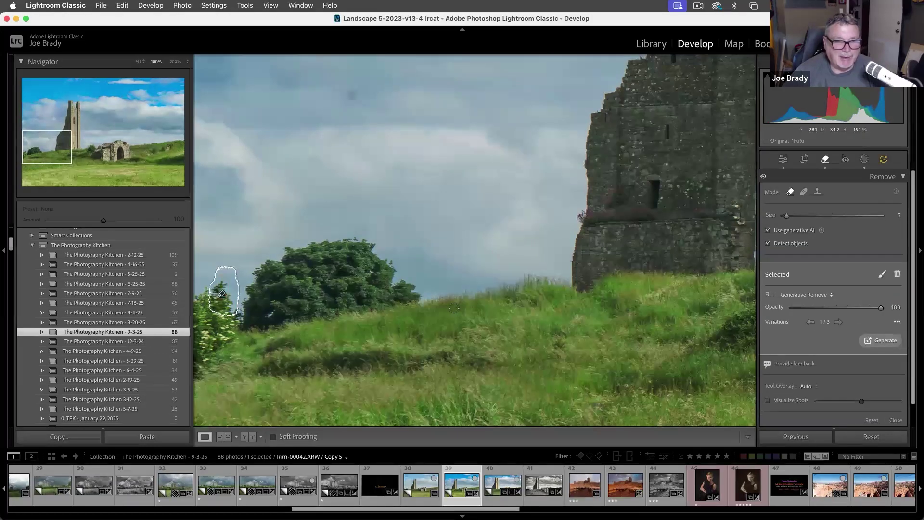
pyautogui.click(837, 323)
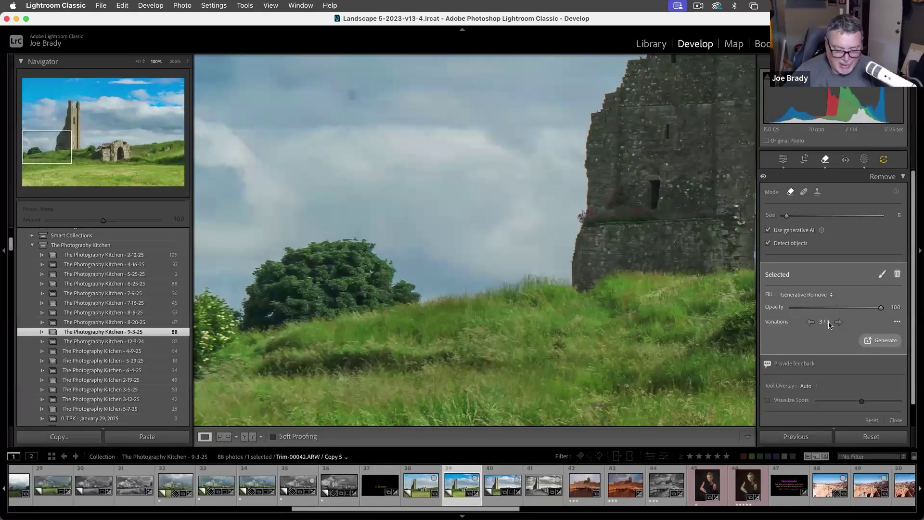
pyautogui.press('q')
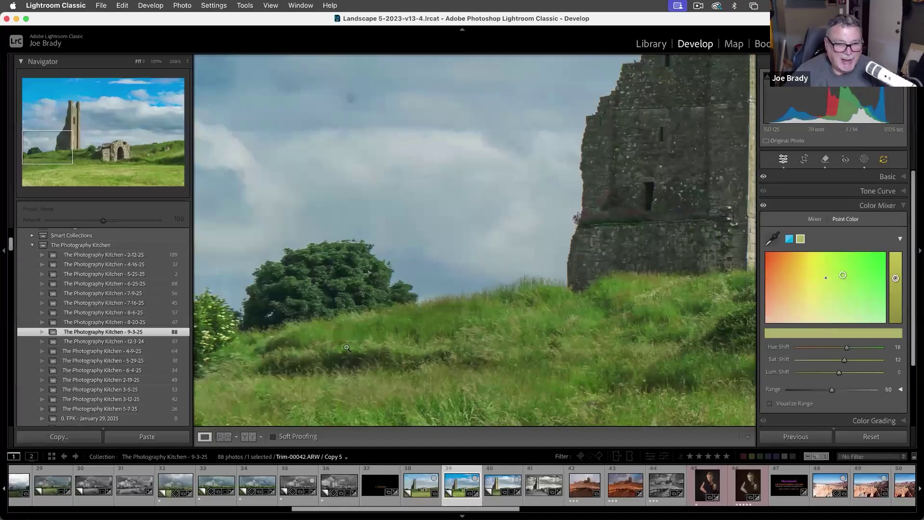
# - Check the retouched tower photo in full view and at closer magnification
pyautogui.click(347, 347)
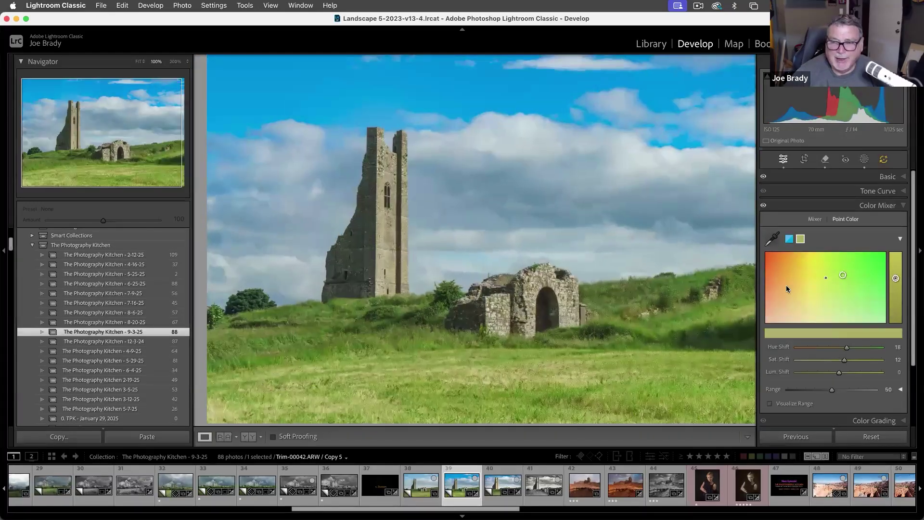
pyautogui.press('z')
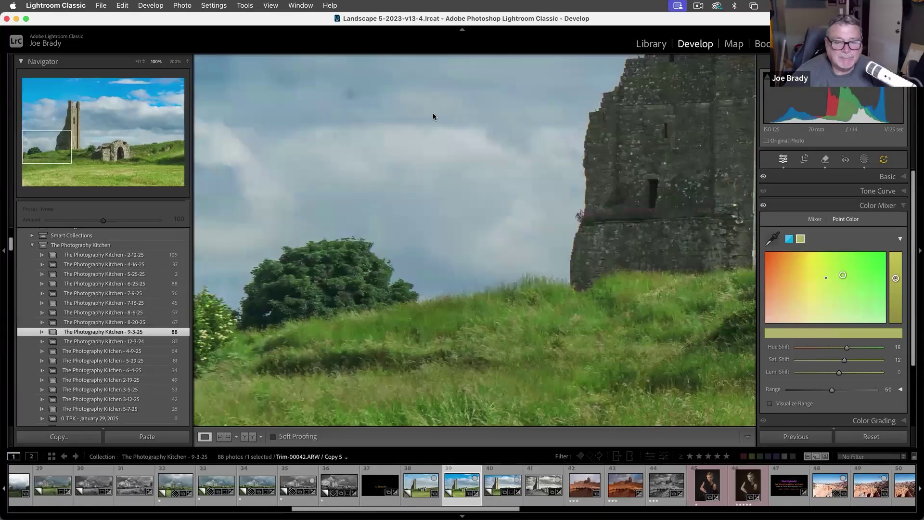
pyautogui.press('z')
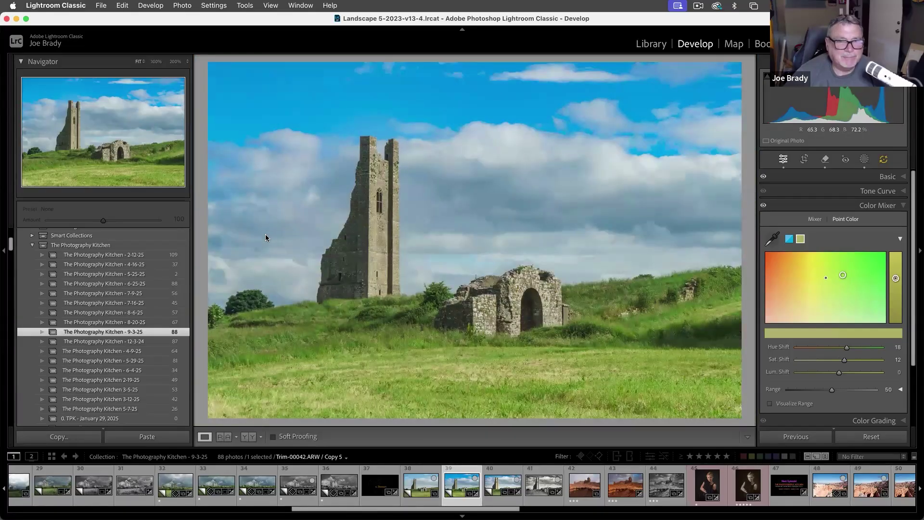
pyautogui.press('z')
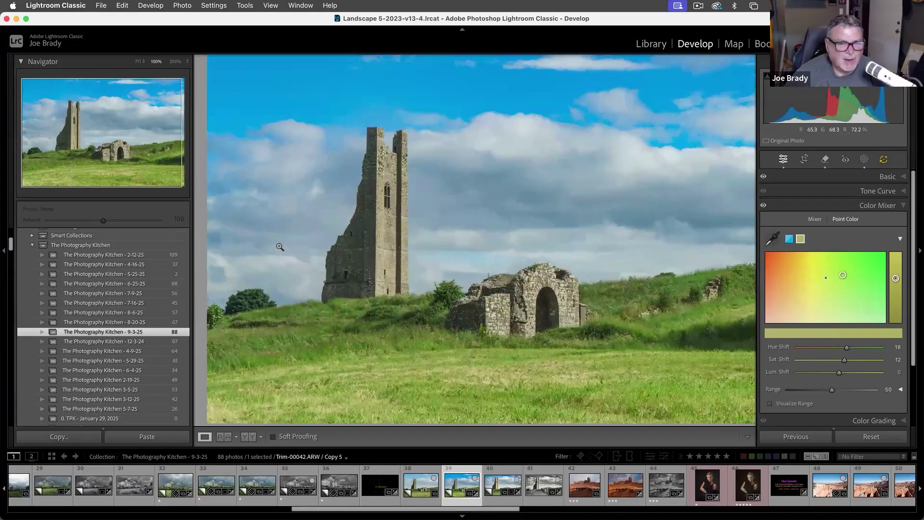
pyautogui.press('z')
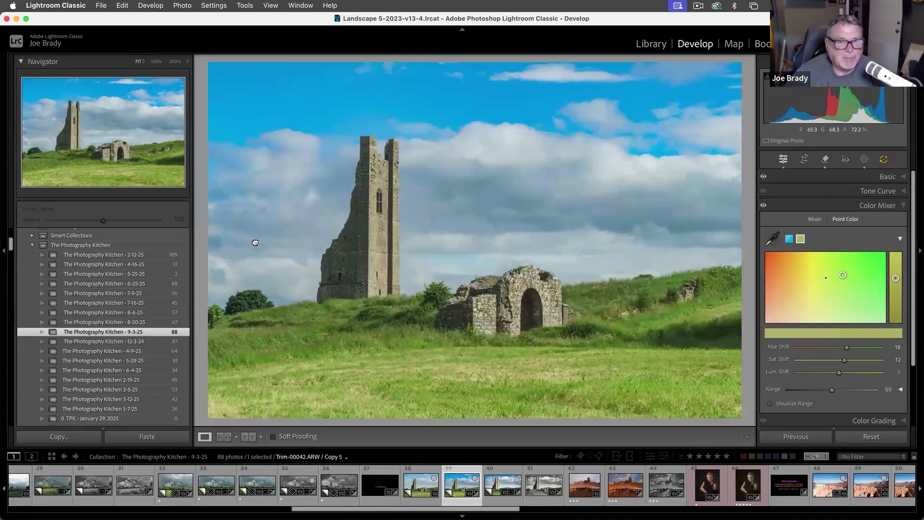
# - Heal the dust spot in the sky beside the tower using the Remove tool's Heal mode at size 9
pyautogui.click(305, 248)
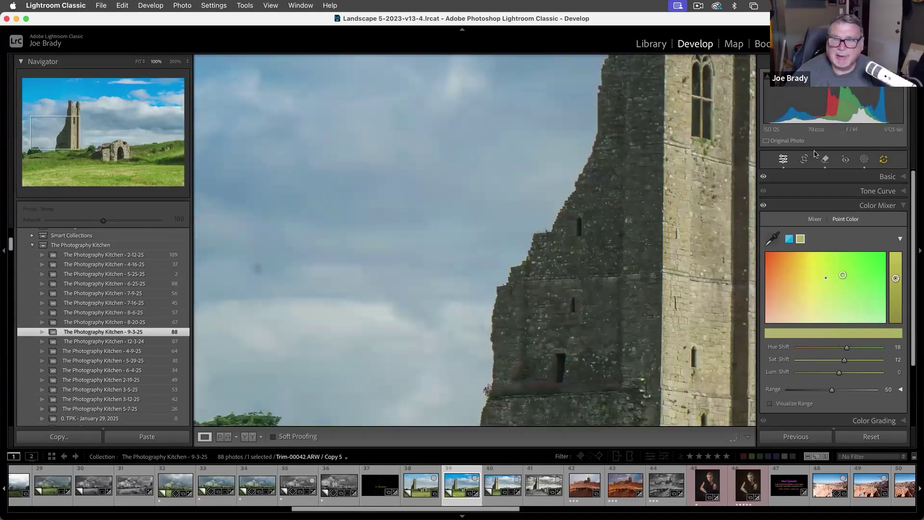
pyautogui.click(825, 159)
pyautogui.click(802, 193)
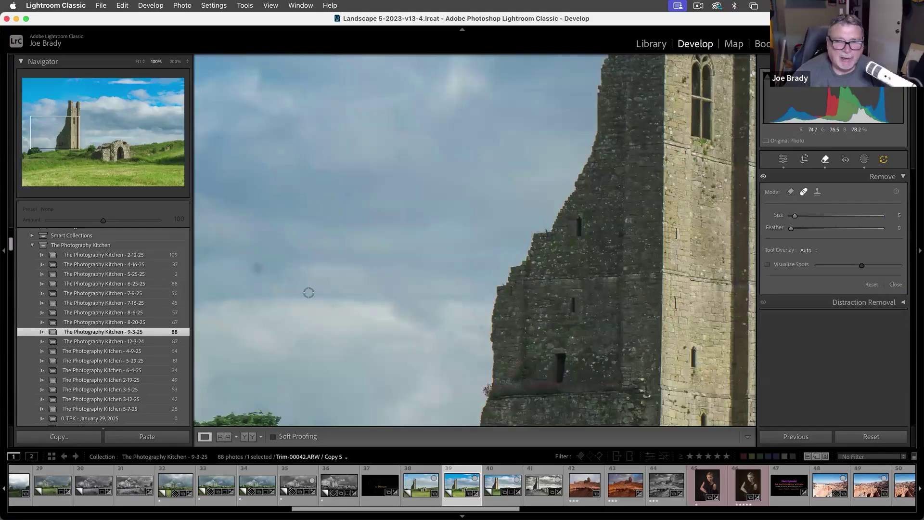
pyautogui.scroll(3, 264, 271)
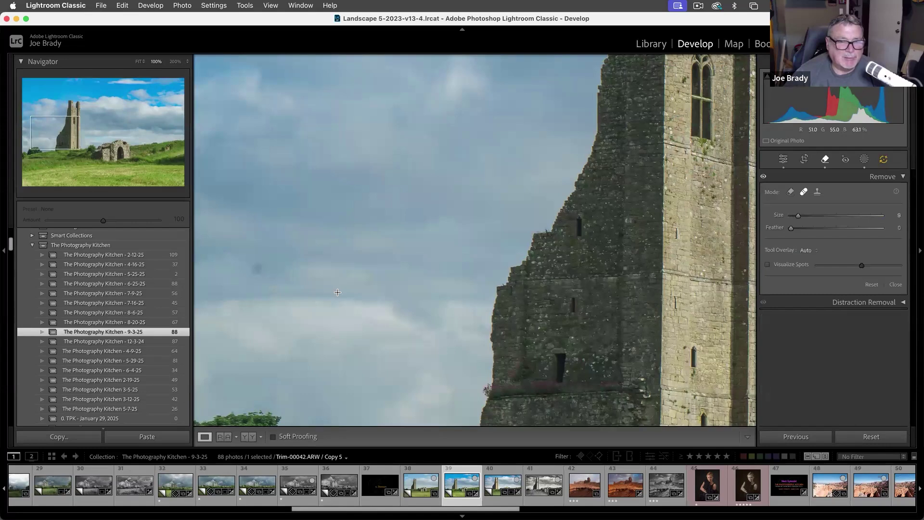
pyautogui.click(258, 268)
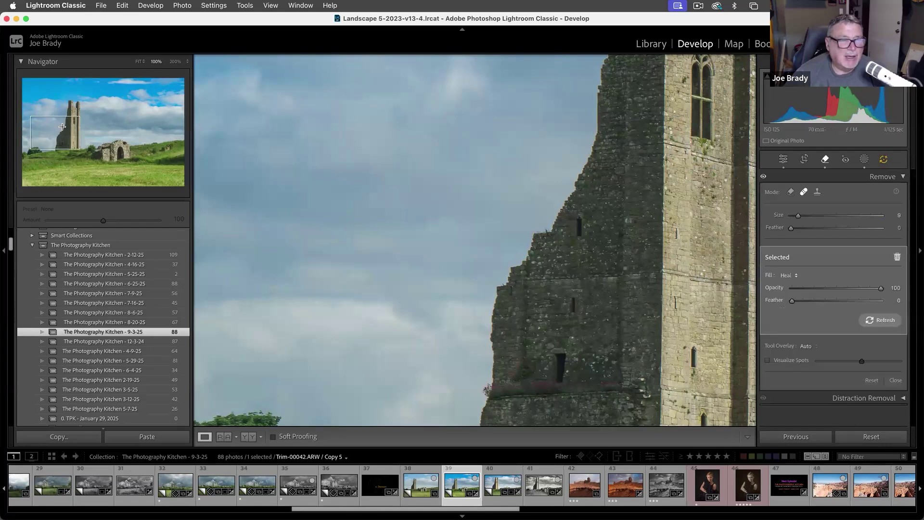
pyautogui.press('q')
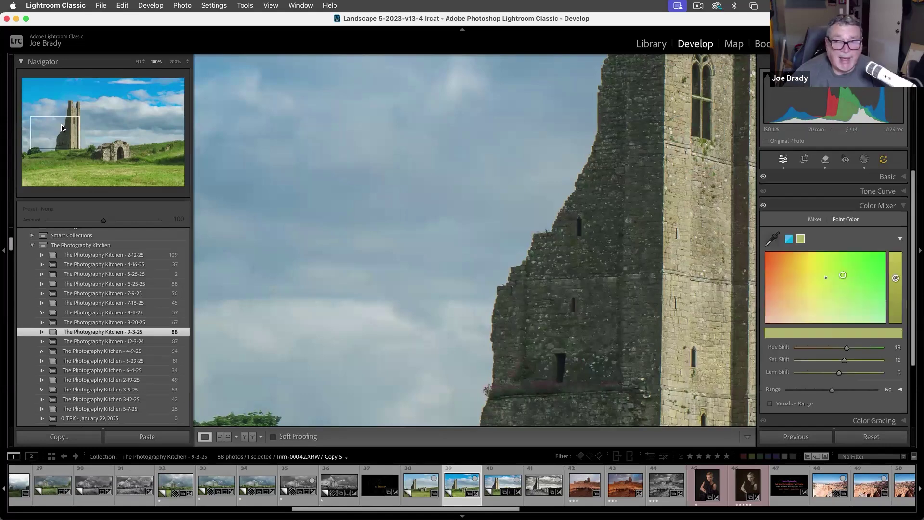
# - Examine the sky around the tower at 100% for remaining dust spots, using the Visualize Spots view
pyautogui.click(62, 128)
pyautogui.press('q')
pyautogui.click(63, 126)
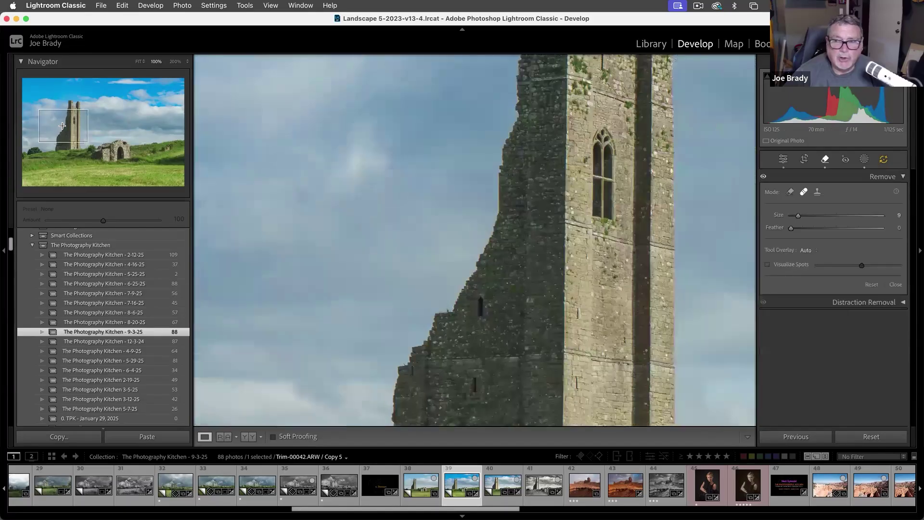
pyautogui.press('a')
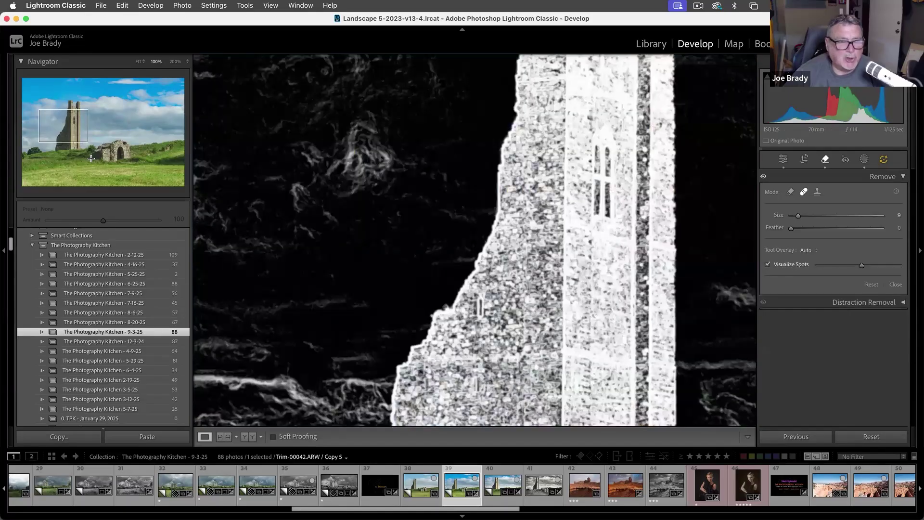
pyautogui.moveTo(66, 126); pyautogui.dragTo(169, 100)
pyautogui.moveTo(168, 116); pyautogui.dragTo(47, 132)
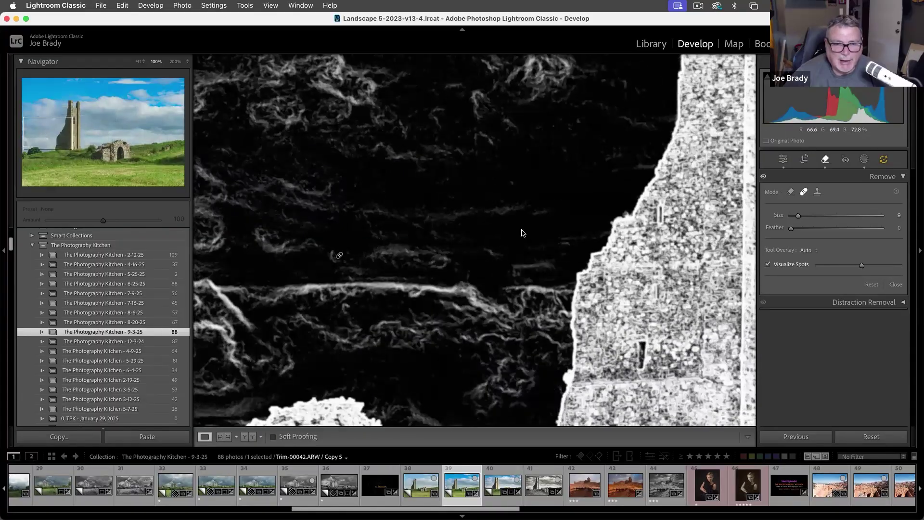
pyautogui.press('a')
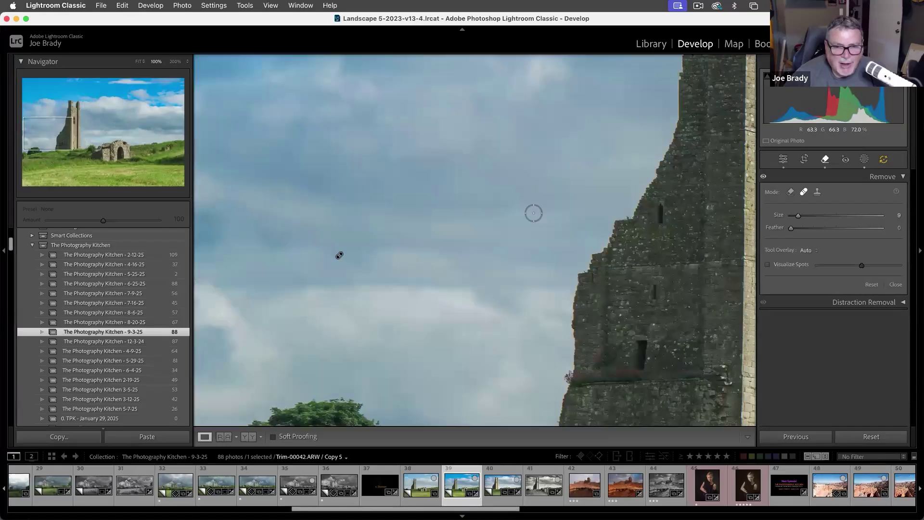
pyautogui.press('a')
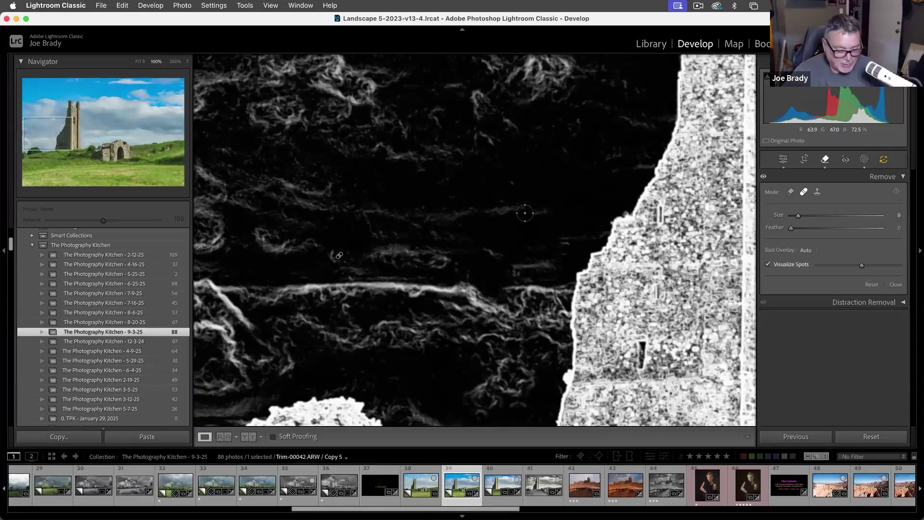
pyautogui.press('q')
pyautogui.click(524, 213)
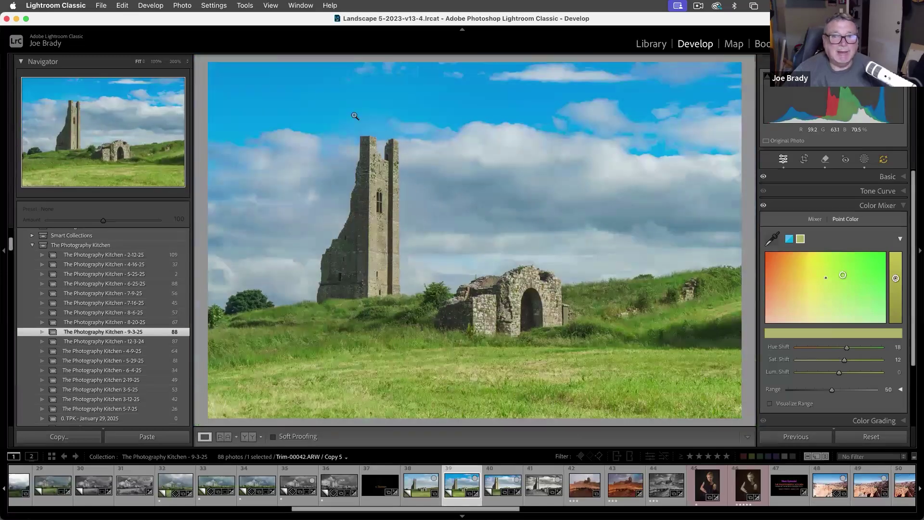
# - Send a copy of the tower photo with Lightroom adjustments to Nik 8 Silver Efex for editing
pyautogui.click(177, 6)
pyautogui.moveTo(185, 64)
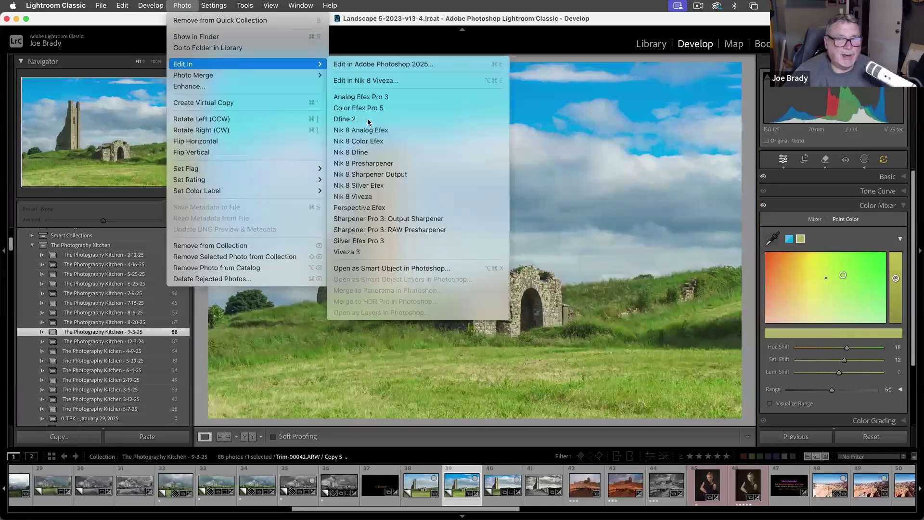
pyautogui.click(389, 187)
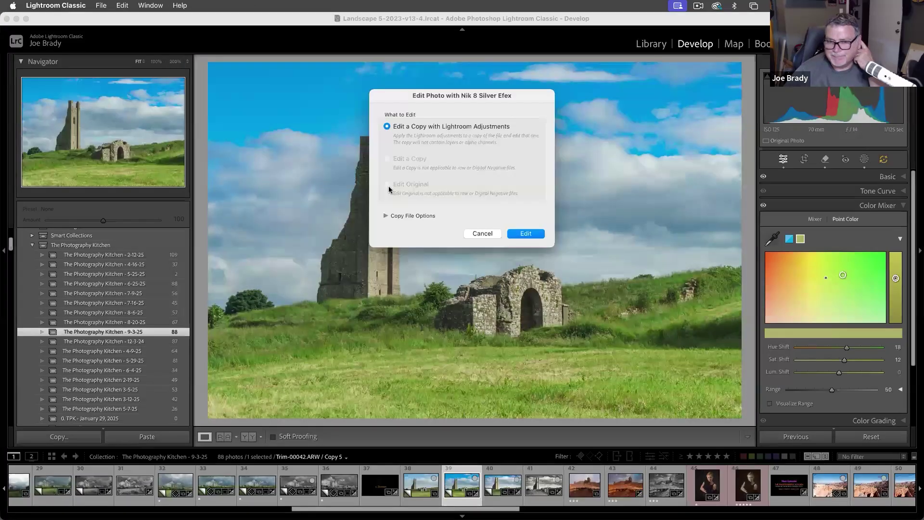
pyautogui.click(519, 235)
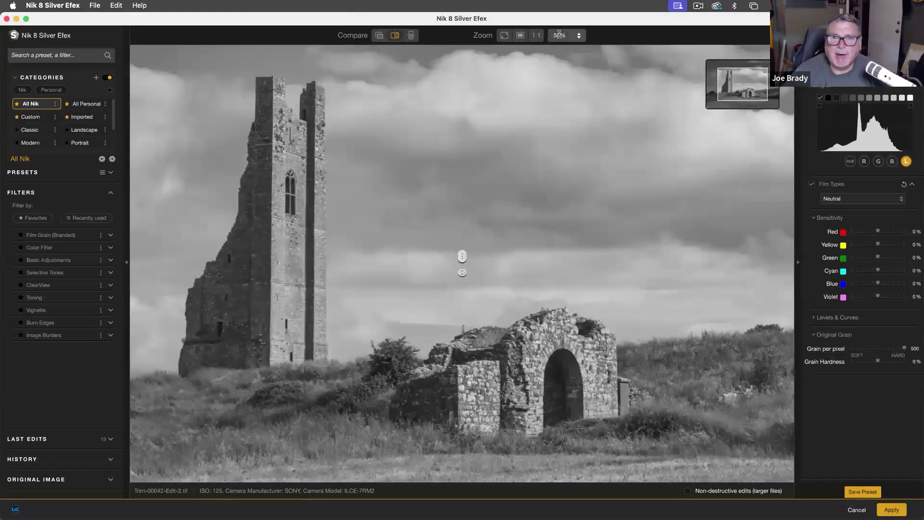
# - Set the preview zoom to 33% and move the comparison divider to the photo's edge to show the whole black-and-white version
pyautogui.click(579, 37)
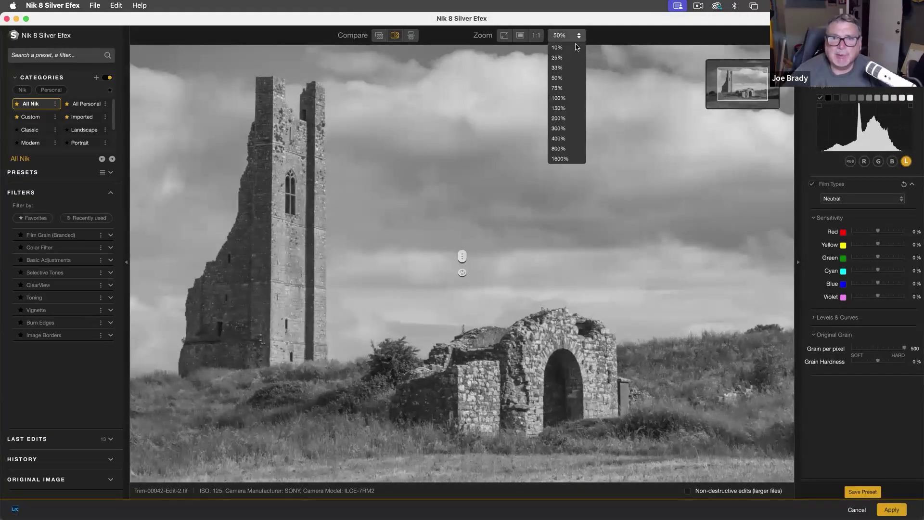
pyautogui.click(557, 68)
pyautogui.moveTo(462, 256)
pyautogui.mouseDown()
pyautogui.moveTo(536, 253)
pyautogui.moveTo(461, 244)
pyautogui.mouseUp()
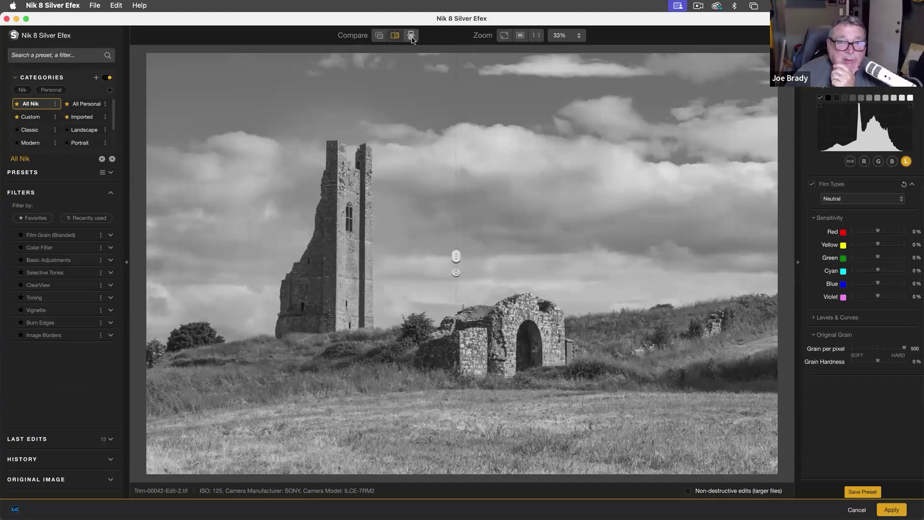
pyautogui.moveTo(456, 256); pyautogui.dragTo(149, 257)
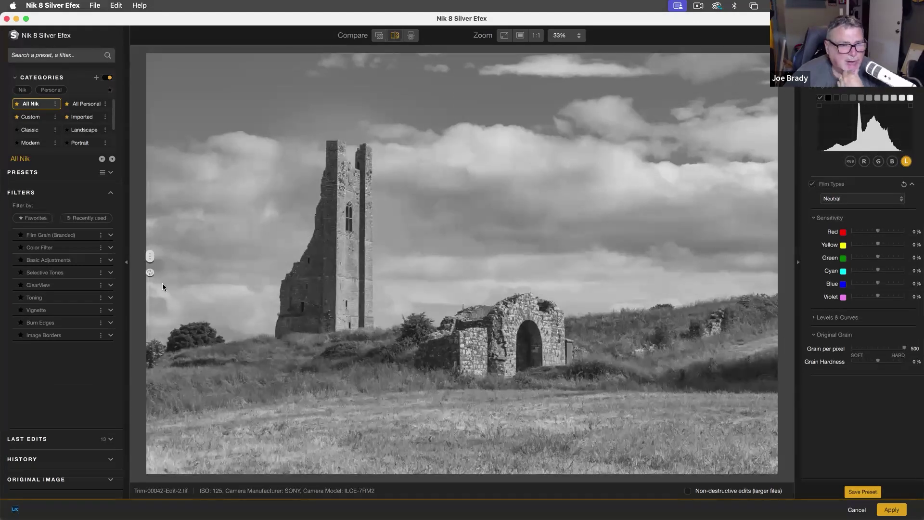
# - Try the 003 High Contrast (harsh) preset from the All Nik category and look over its adjustment settings
pyautogui.click(24, 173)
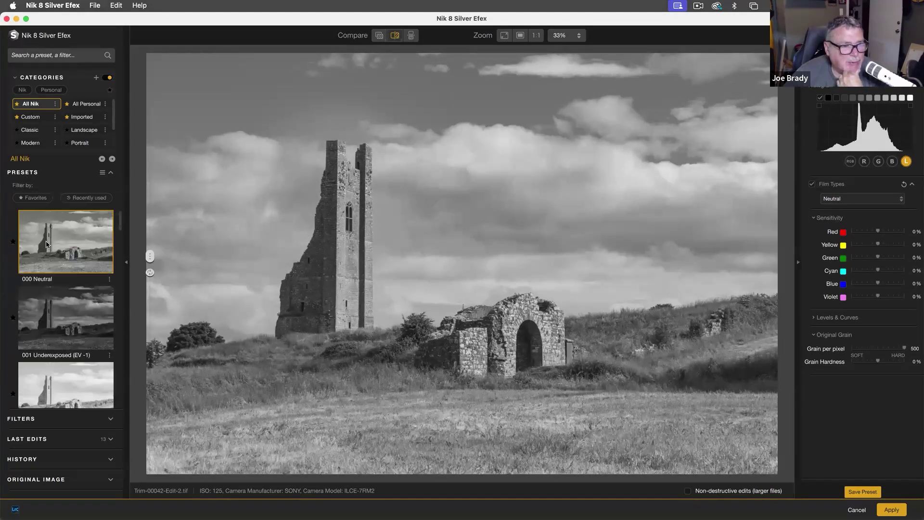
pyautogui.scroll(-6, 74, 273)
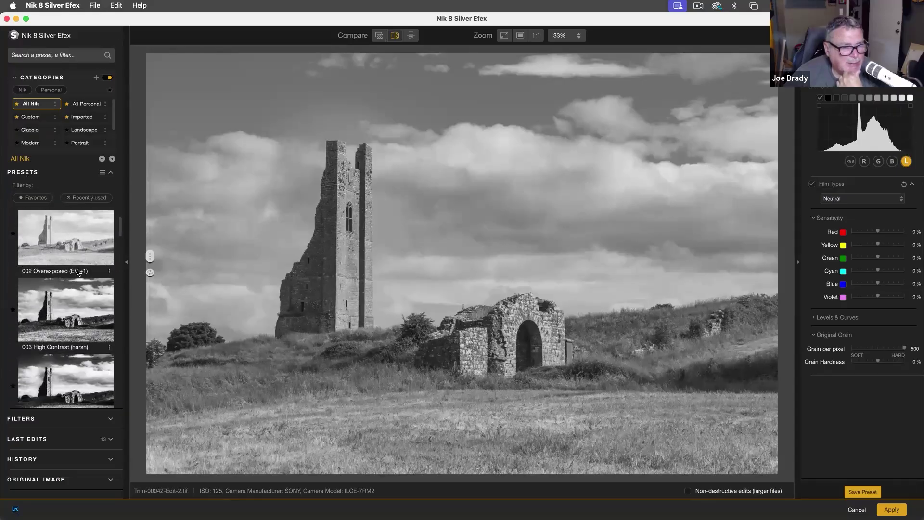
pyautogui.scroll(-2, 77, 272)
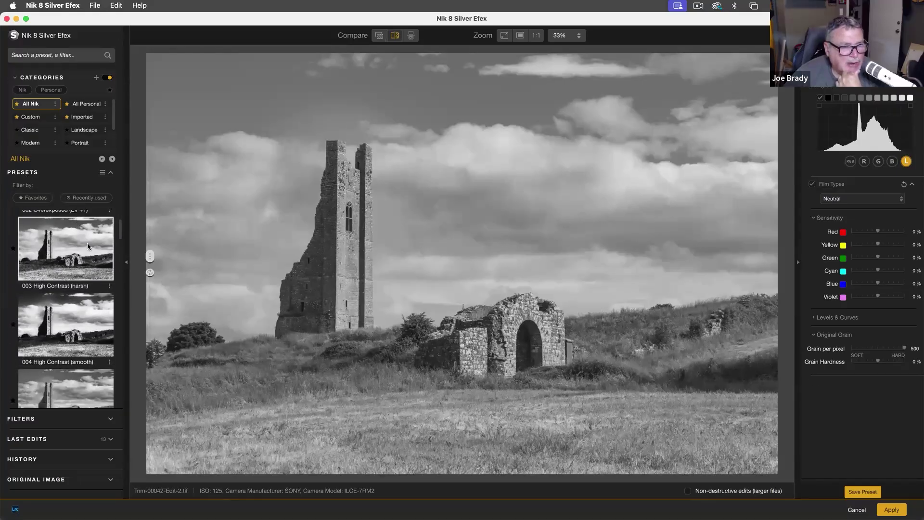
pyautogui.click(88, 243)
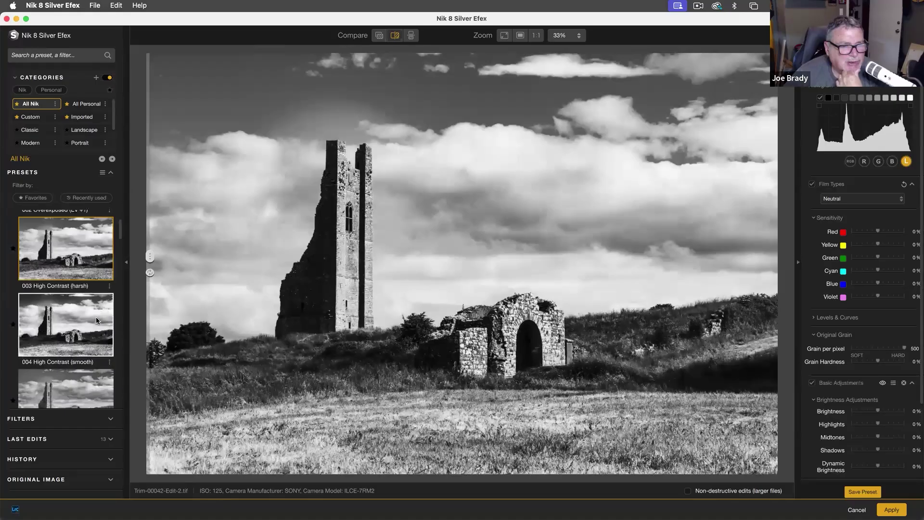
pyautogui.scroll(-2, 94, 318)
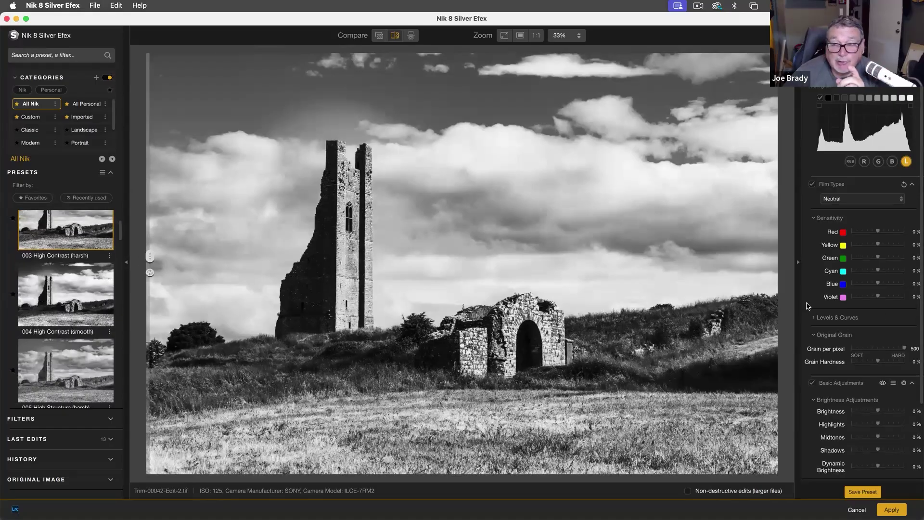
pyautogui.scroll(-4, 864, 318)
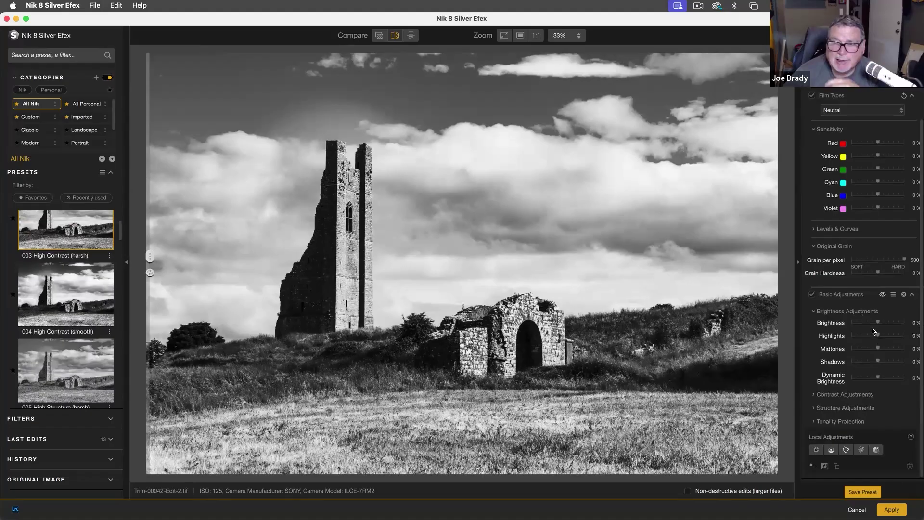
pyautogui.scroll(4, 875, 334)
pyautogui.scroll(-3, 72, 295)
# - Try the 005 High Structure (harsh) and 006 High Structure (smooth) presets in turn on the photo
pyautogui.click(80, 287)
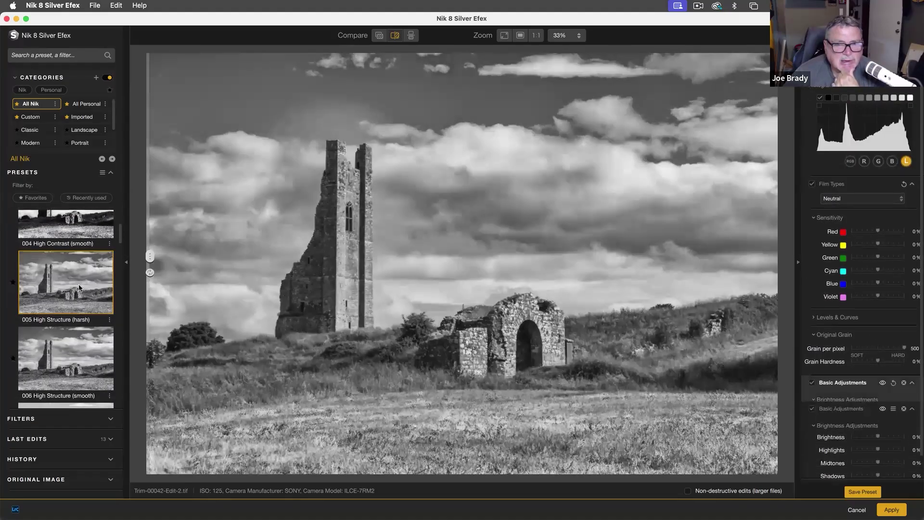
pyautogui.click(84, 356)
pyautogui.click(90, 315)
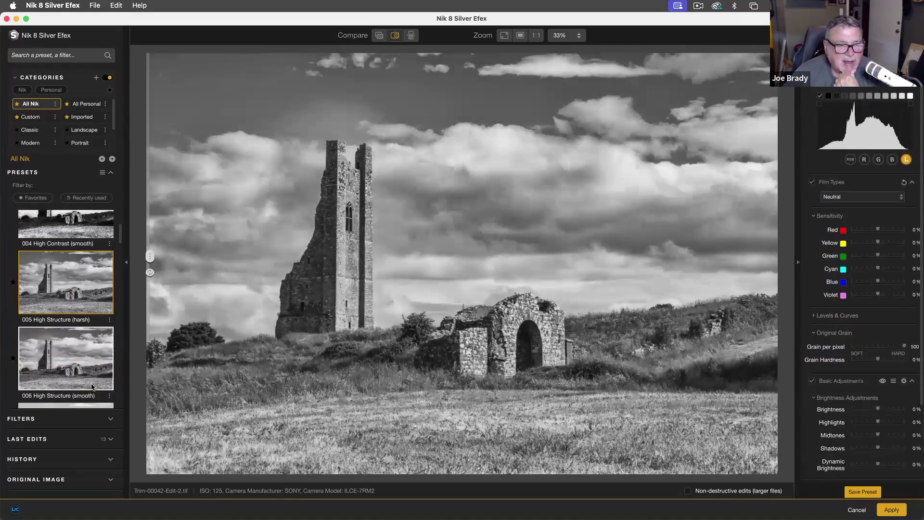
# - Browse further through the All Nik presets and try 016 Full Dynamic (smooth)
pyautogui.scroll(-5, 89, 374)
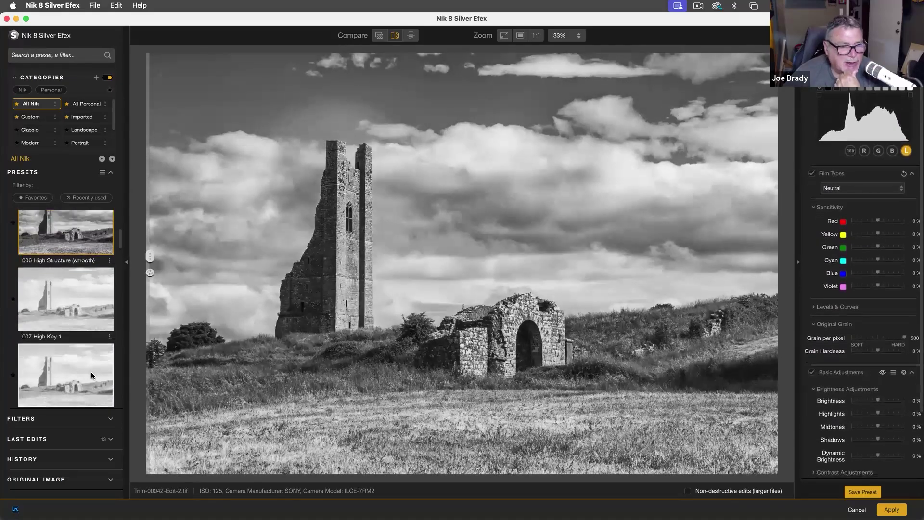
pyautogui.scroll(-5, 91, 375)
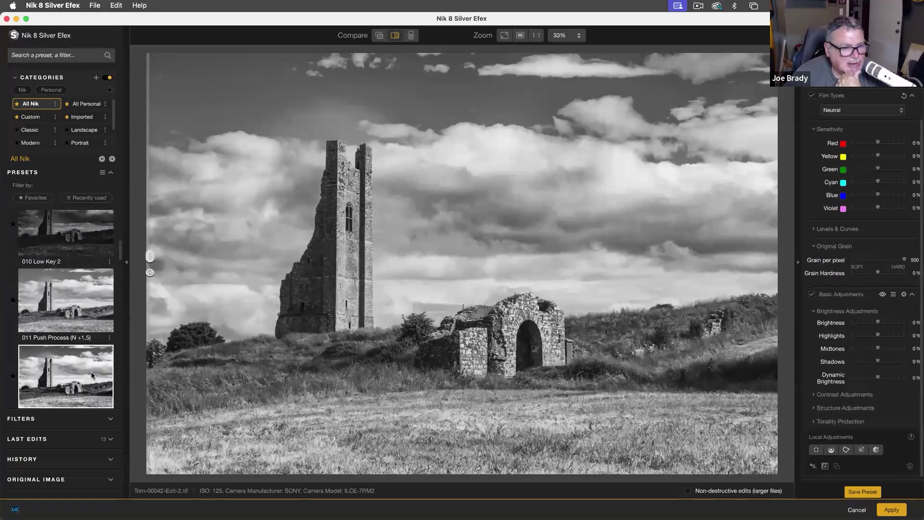
pyautogui.scroll(-2, 91, 375)
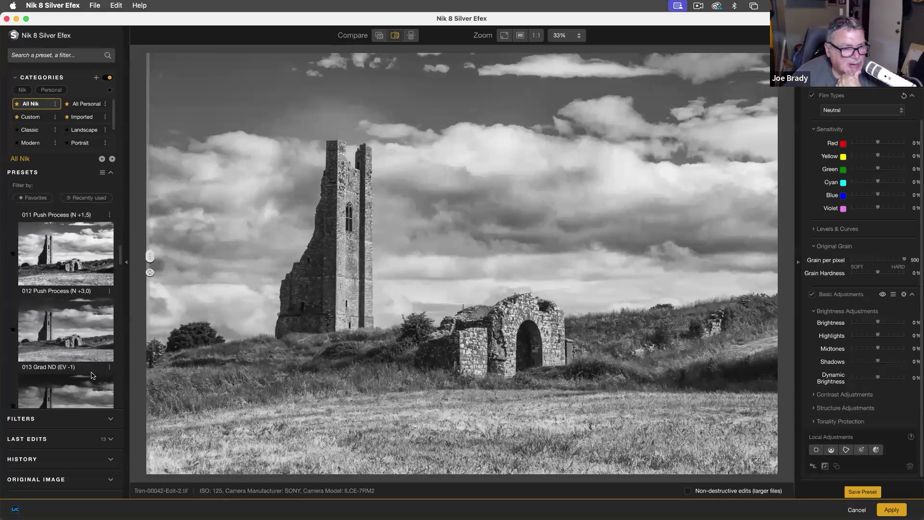
pyautogui.scroll(-5, 91, 375)
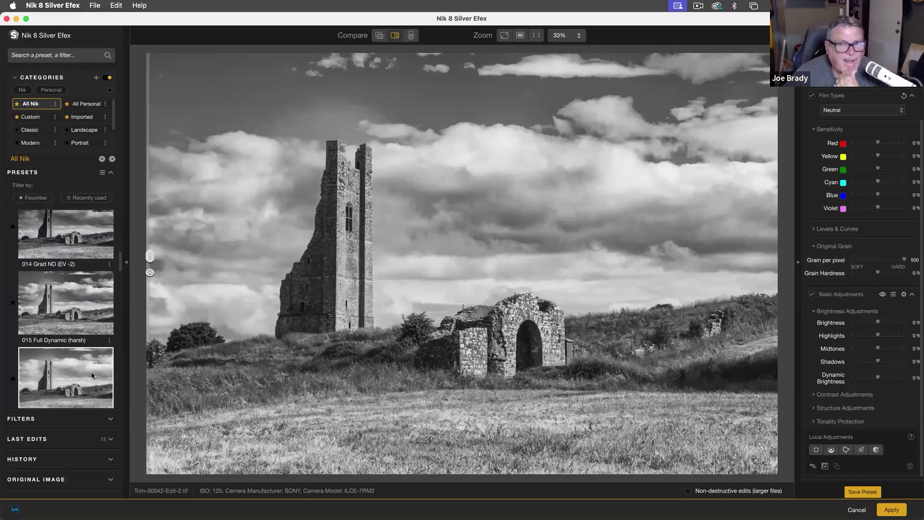
pyautogui.scroll(-2, 91, 375)
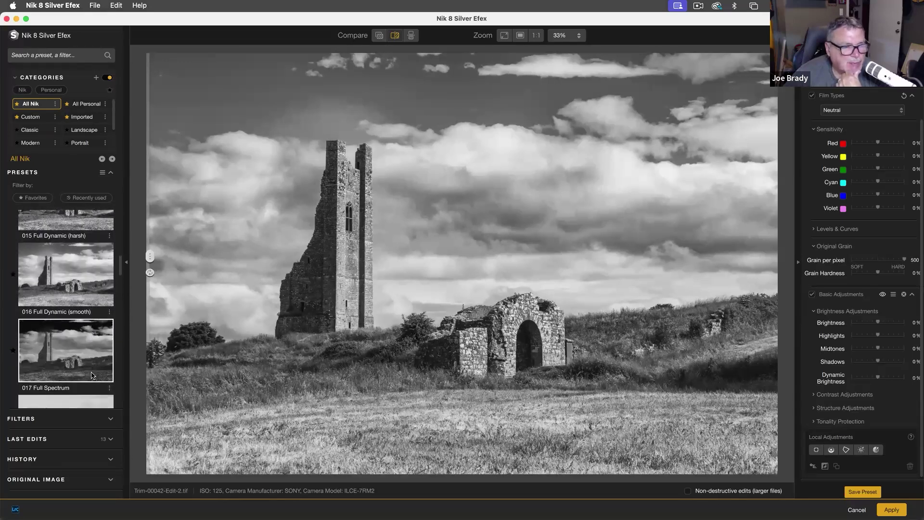
pyautogui.click(84, 275)
# - Apply the 006 High Structure (smooth) preset and compare it with the original by sweeping the divider across the photo
pyautogui.scroll(6, 84, 276)
pyautogui.scroll(6, 84, 277)
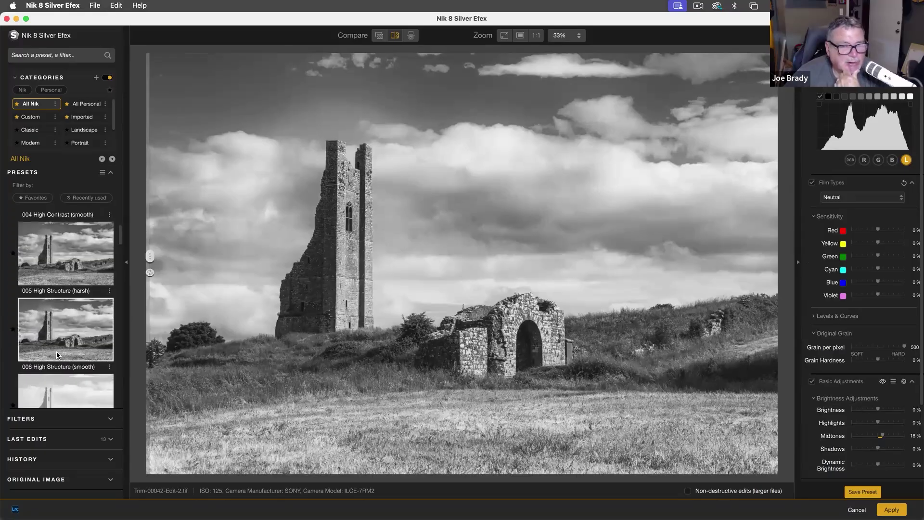
pyautogui.click(72, 330)
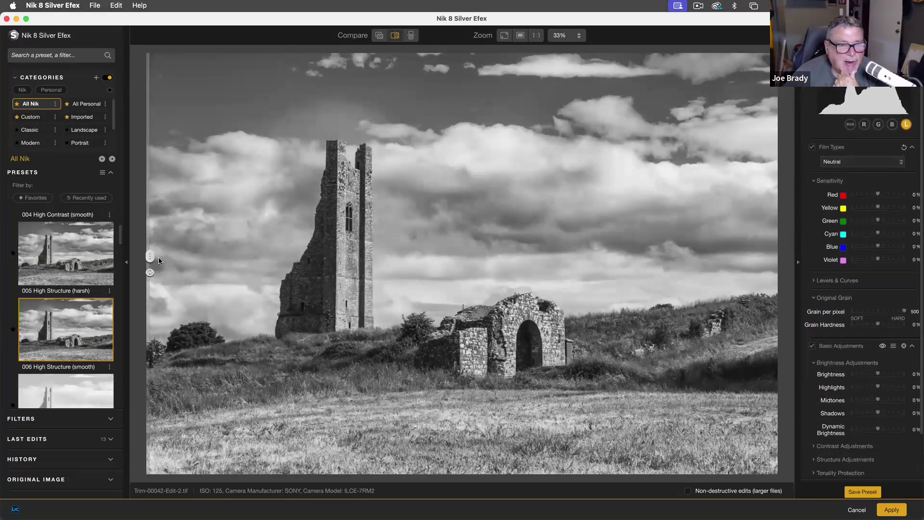
pyautogui.moveTo(149, 256); pyautogui.dragTo(355, 256)
pyautogui.moveTo(682, 297); pyautogui.dragTo(146, 269)
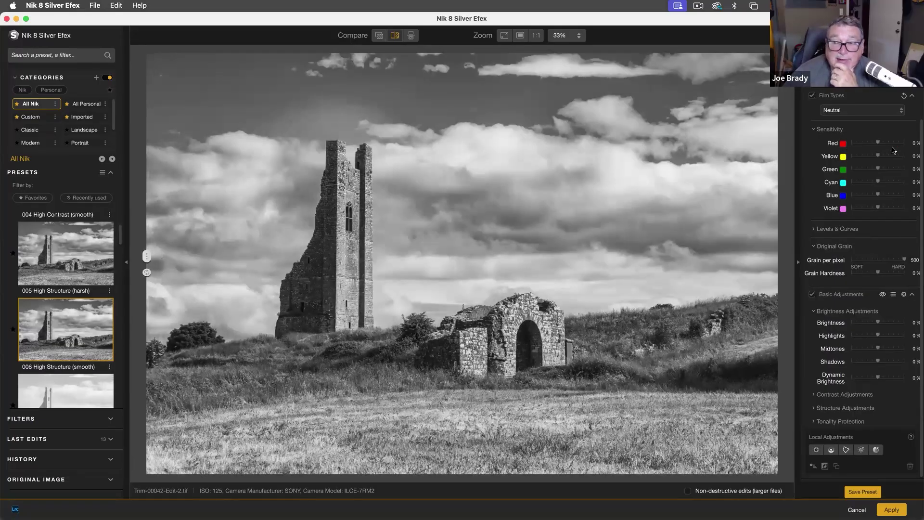
# - Set the film sensitivity to 3% for Red and -3% for Blue
pyautogui.moveTo(879, 144); pyautogui.dragTo(880, 143)
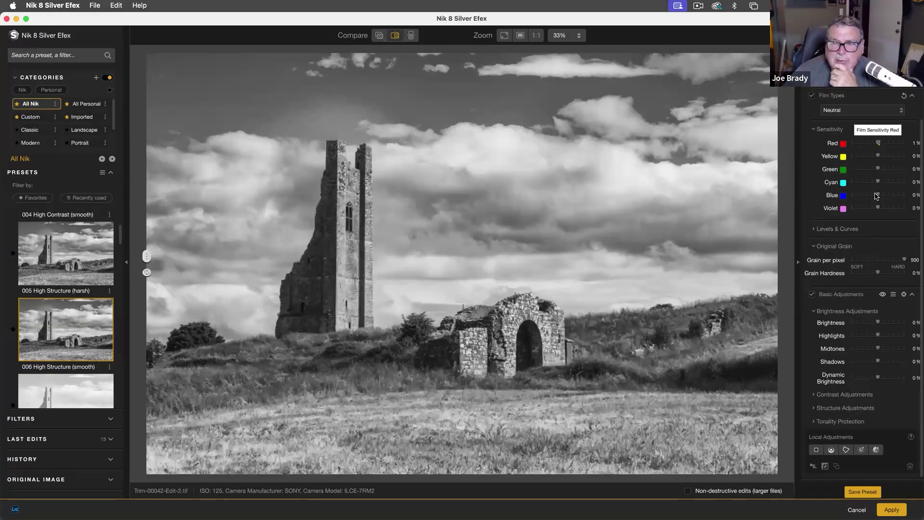
pyautogui.moveTo(878, 196)
pyautogui.mouseDown()
pyautogui.moveTo(862, 199)
pyautogui.moveTo(877, 197)
pyautogui.mouseUp()
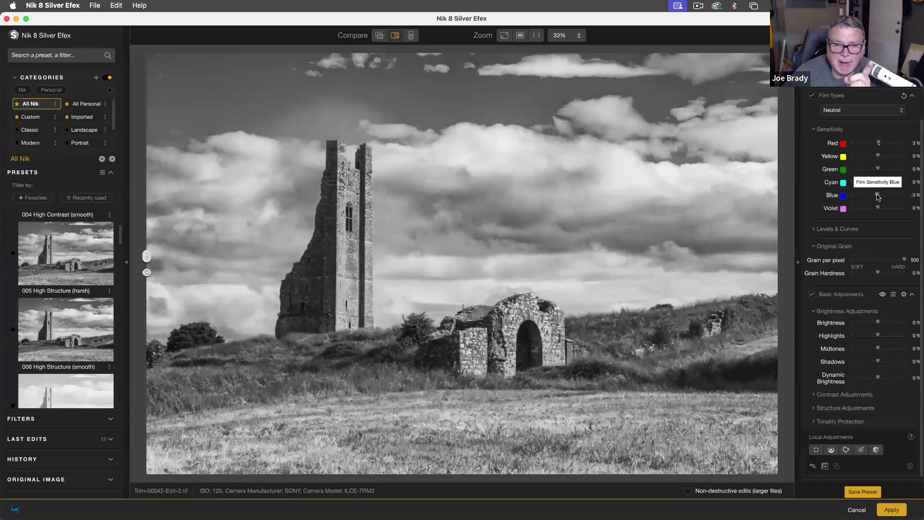
# - Set the Blue film sensitivity to 12% and Shadows to 33%, and compare with the original by sweeping the divider across the photo
pyautogui.moveTo(879, 196); pyautogui.dragTo(882, 196)
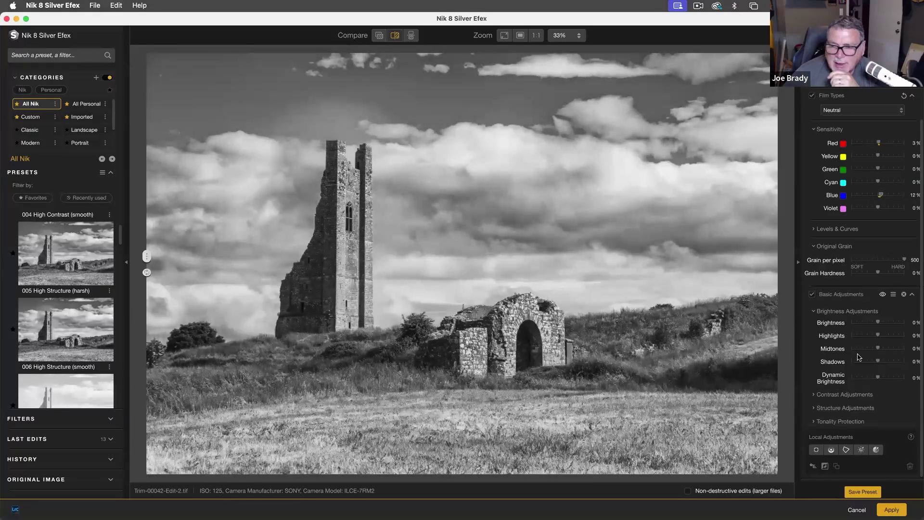
pyautogui.moveTo(880, 363); pyautogui.dragTo(887, 362)
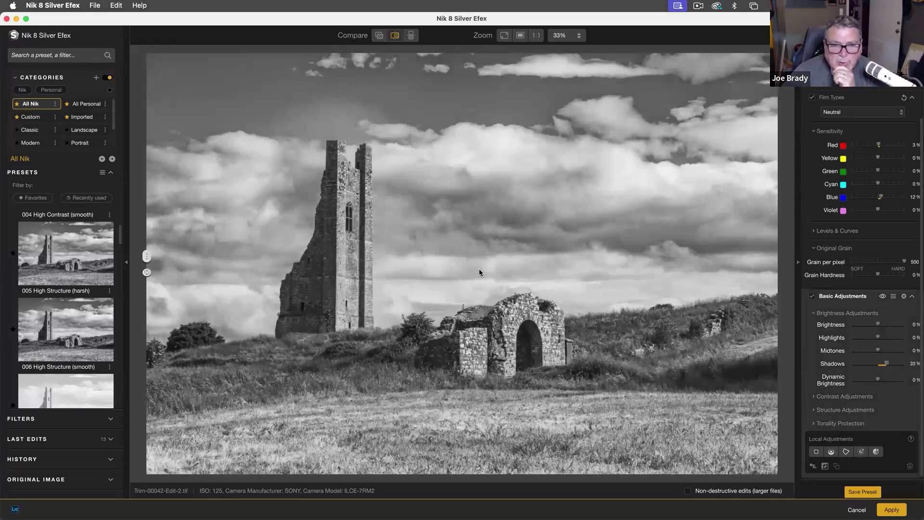
pyautogui.moveTo(141, 256); pyautogui.dragTo(776, 289)
pyautogui.moveTo(708, 291); pyautogui.dragTo(80, 276)
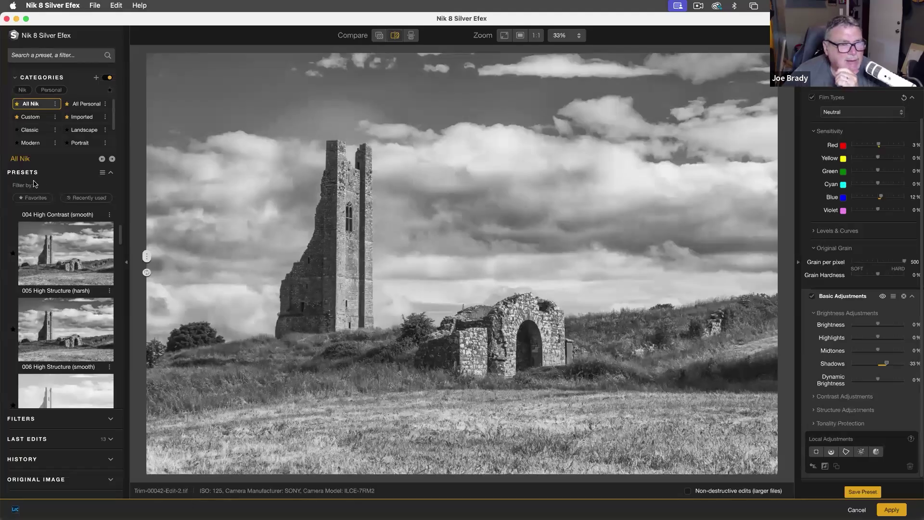
# - Add the Image Borders, Selective Tones, Burn Edges, Vignette, Toning, ClearView and Film Grain (Branded) filters to the photo
pyautogui.click(25, 418)
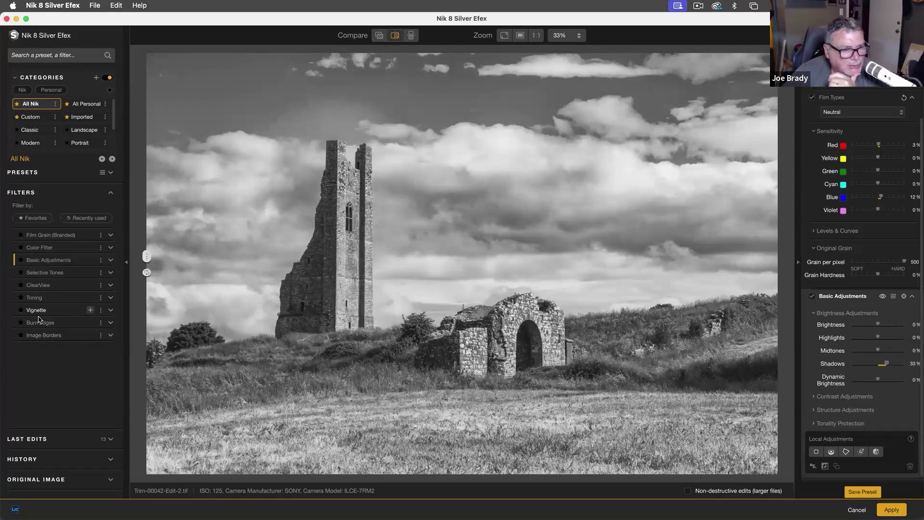
pyautogui.click(90, 335)
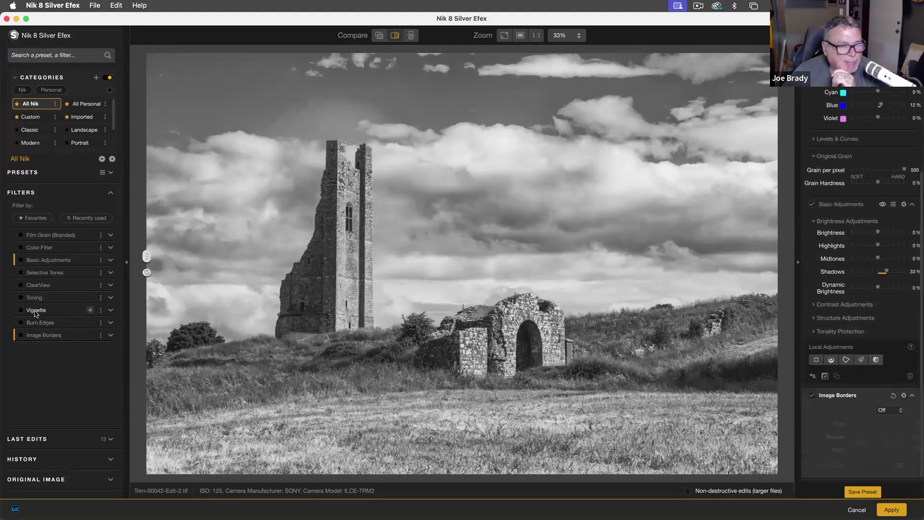
pyautogui.click(45, 272)
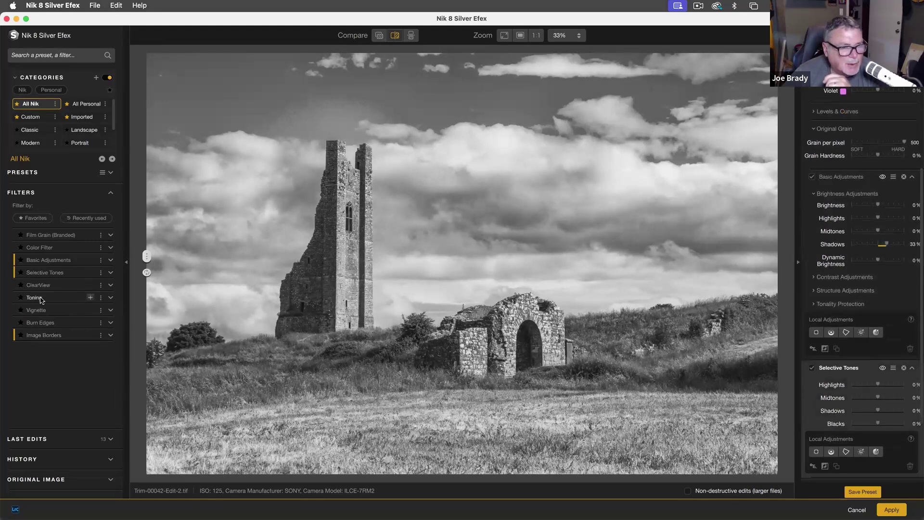
pyautogui.click(41, 323)
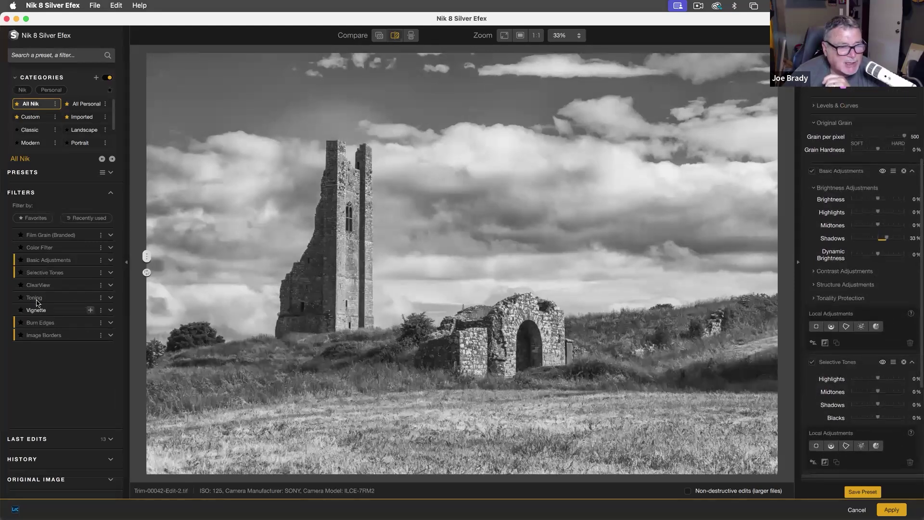
pyautogui.click(39, 285)
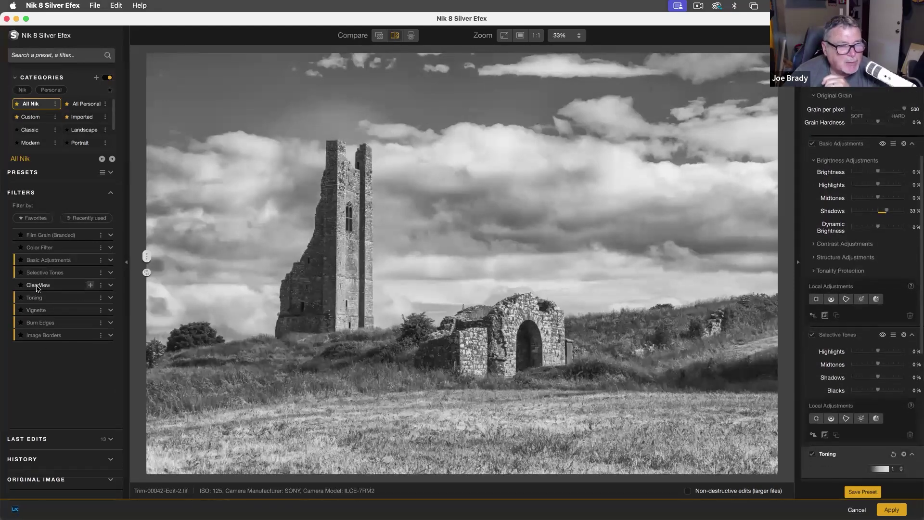
pyautogui.click(48, 235)
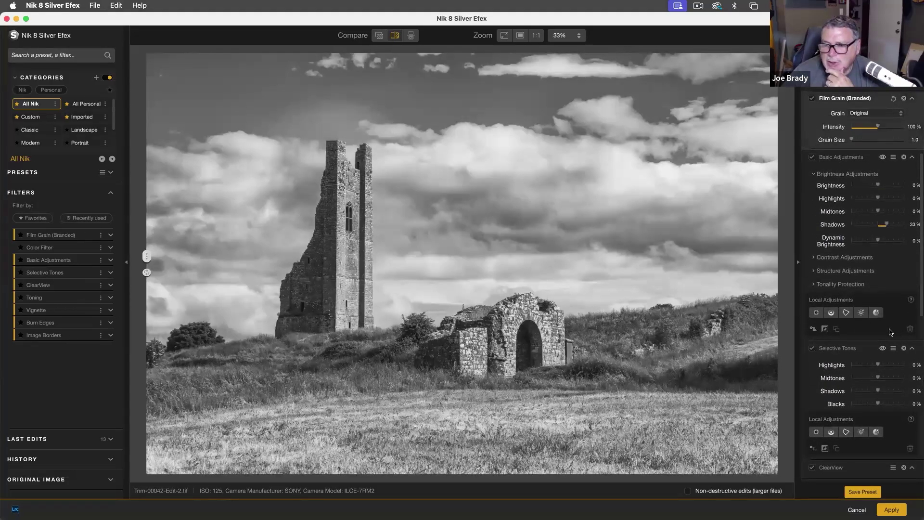
# - Look through the controls of the added filters, collapsing the Toning, Image Borders and ClearView sections
pyautogui.scroll(-10, 891, 332)
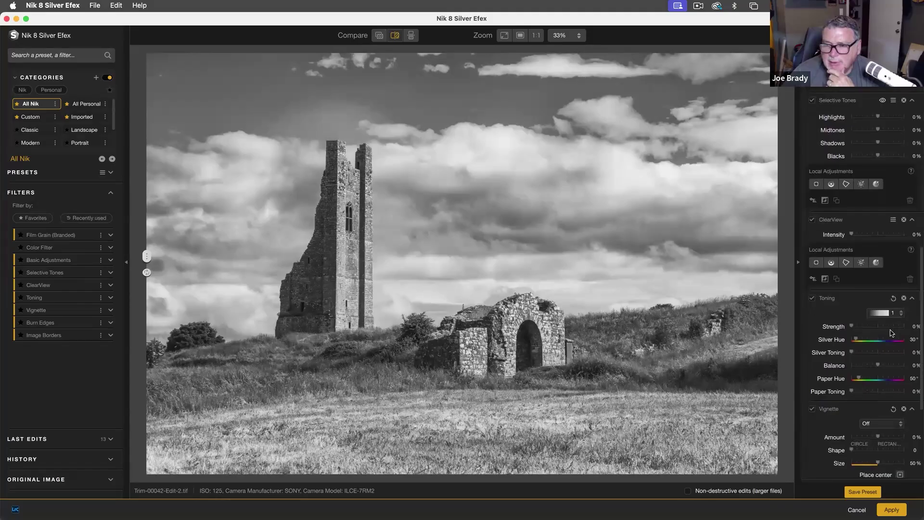
pyautogui.click(912, 298)
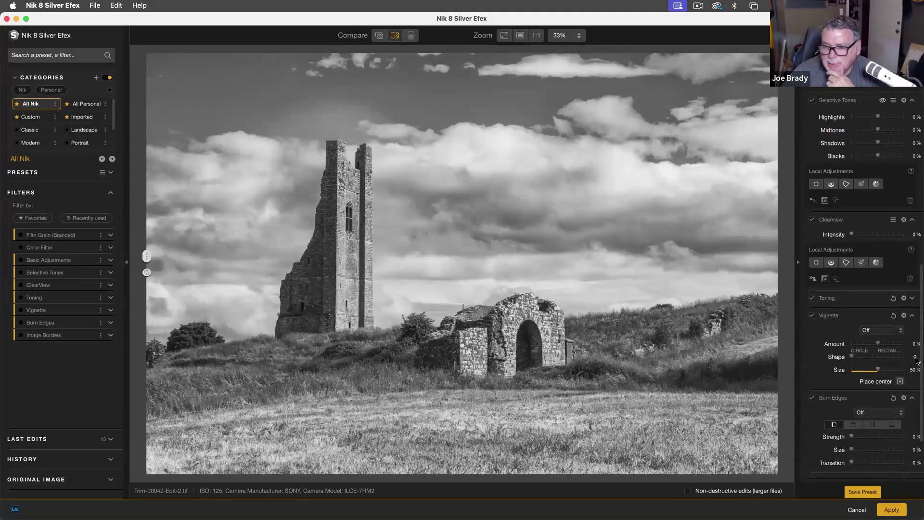
pyautogui.scroll(-5, 886, 385)
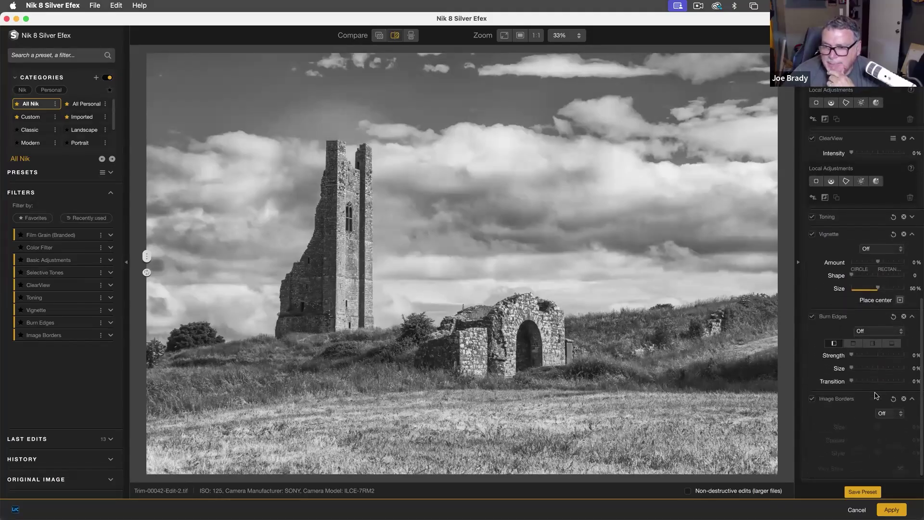
pyautogui.click(913, 395)
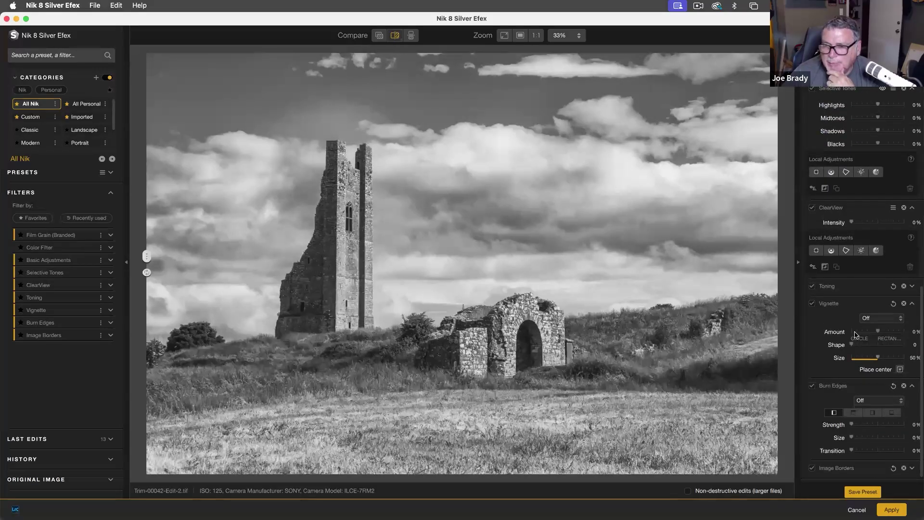
pyautogui.scroll(3, 855, 336)
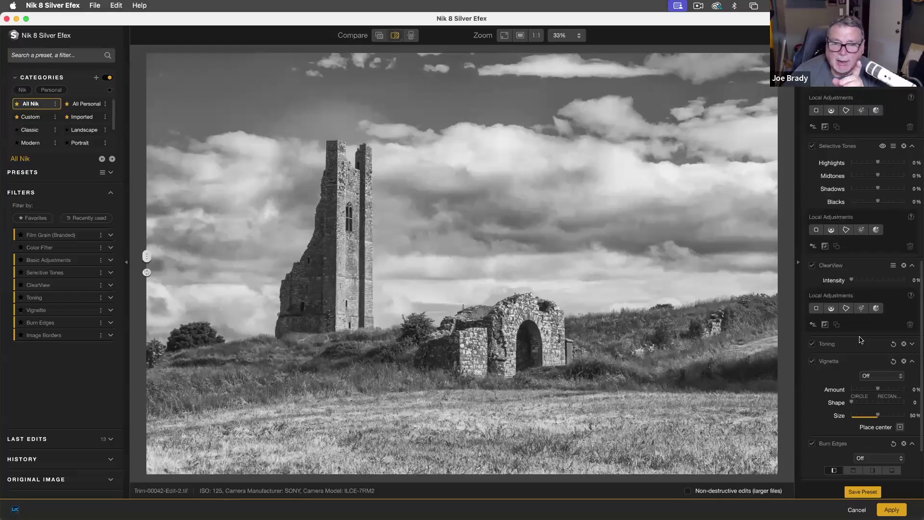
pyautogui.scroll(2, 860, 340)
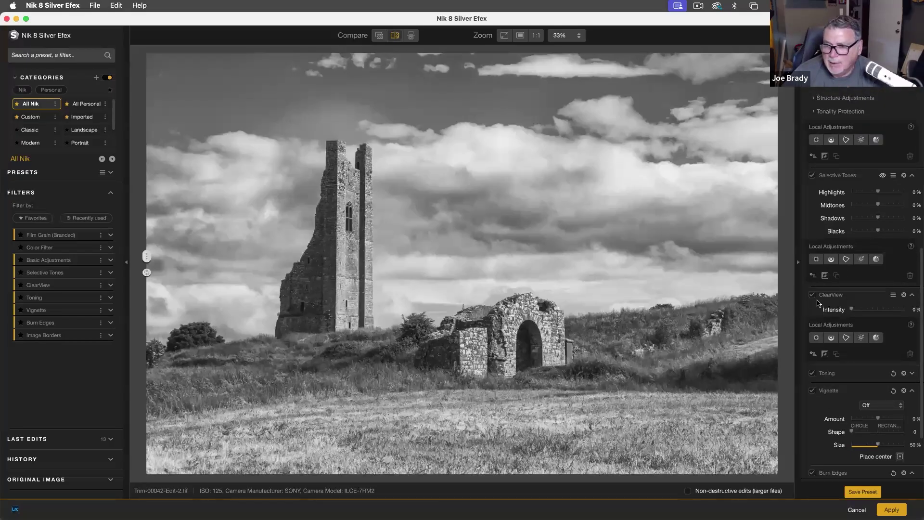
pyautogui.click(913, 296)
# - Choose the Kodak Tri-X 400 grain in the Film Grain (Branded) filter and set its grain size to 4.1
pyautogui.scroll(15, 877, 335)
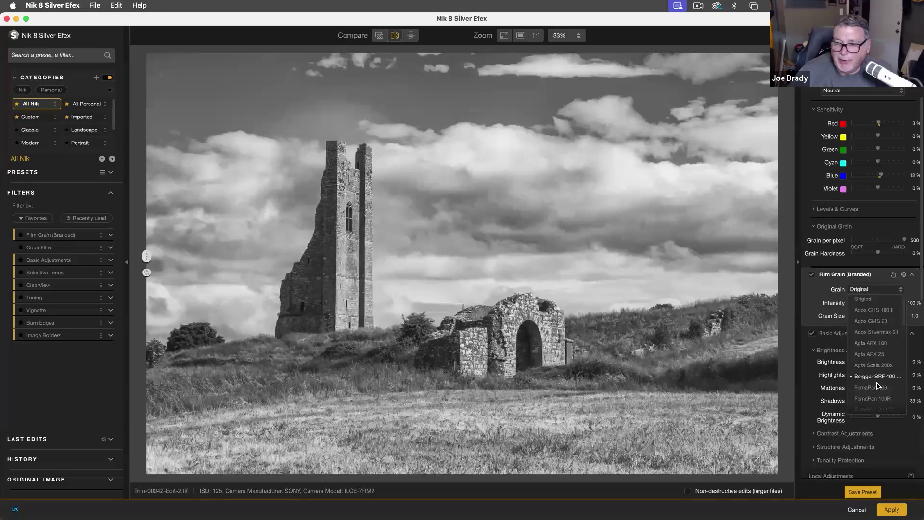
pyautogui.scroll(-5, 877, 403)
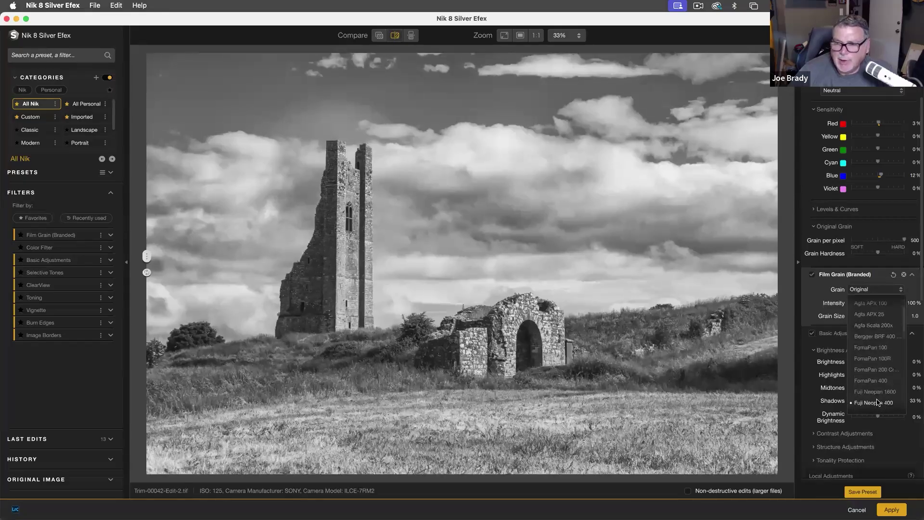
pyautogui.scroll(-8, 885, 373)
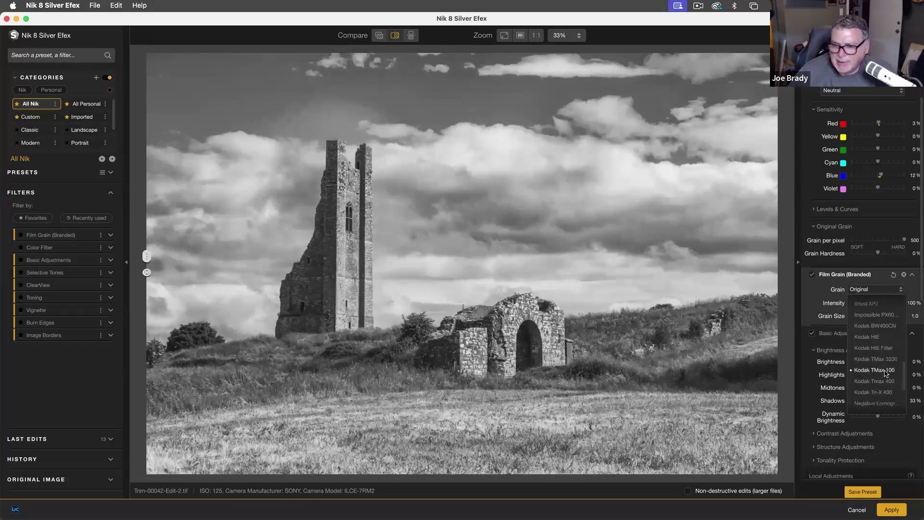
pyautogui.scroll(2, 885, 373)
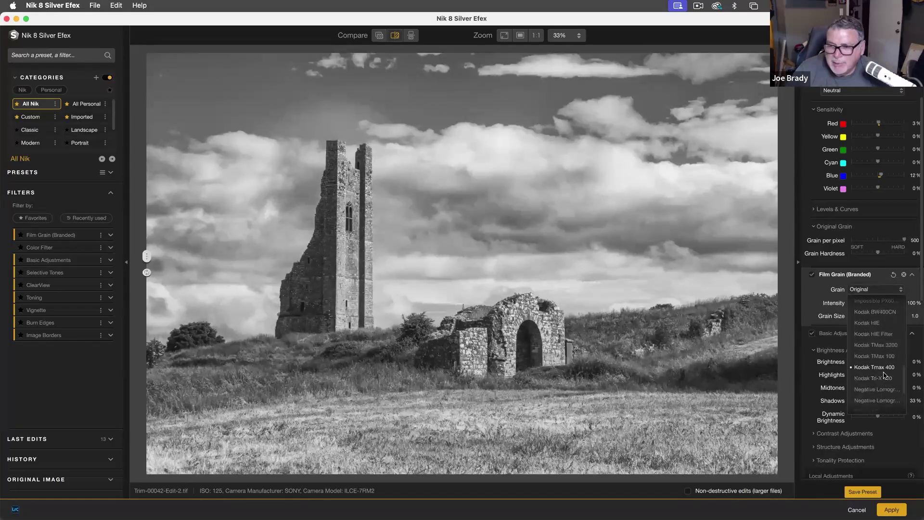
pyautogui.click(884, 379)
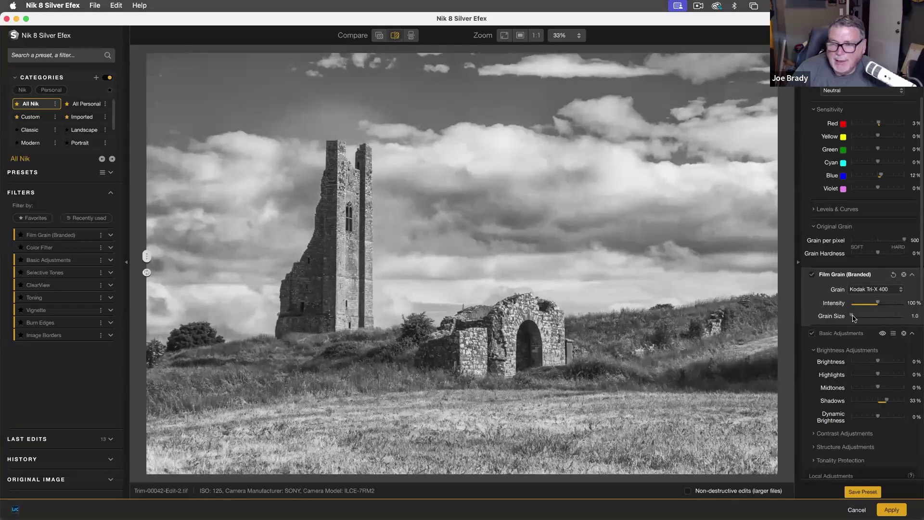
pyautogui.moveTo(853, 316); pyautogui.dragTo(875, 316)
# - Refine the film grain at 100% zoom to 67% intensity and grain size 3.9, and apply the edit back to Lightroom Classic
pyautogui.click(566, 35)
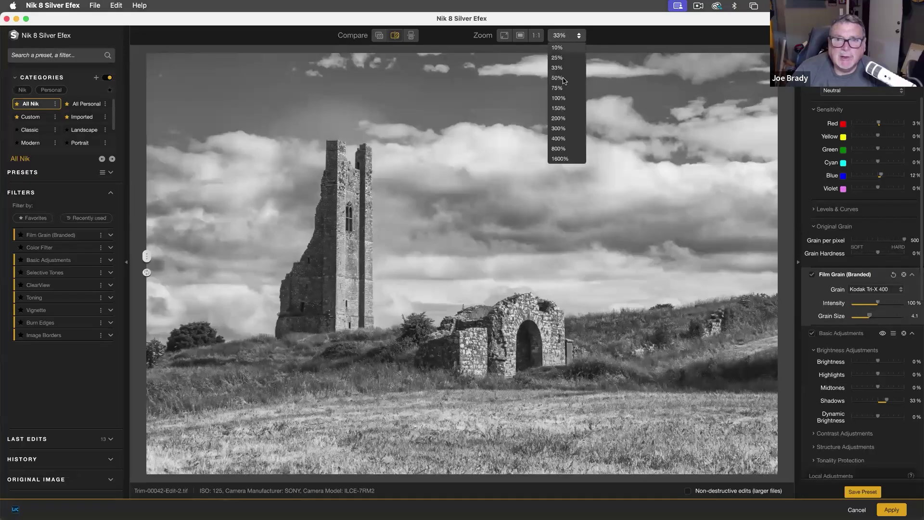
pyautogui.click(561, 98)
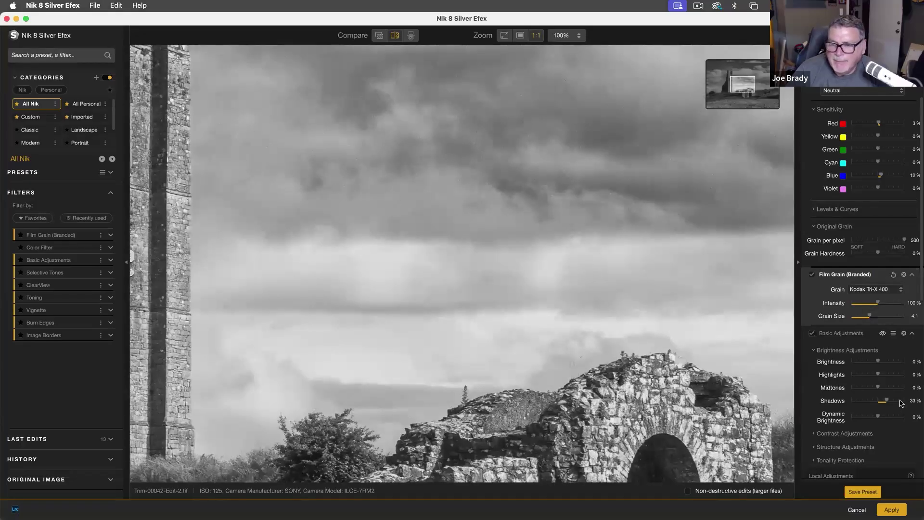
pyautogui.moveTo(872, 317)
pyautogui.mouseDown()
pyautogui.moveTo(885, 317)
pyautogui.moveTo(840, 318)
pyautogui.moveTo(881, 318)
pyautogui.mouseUp()
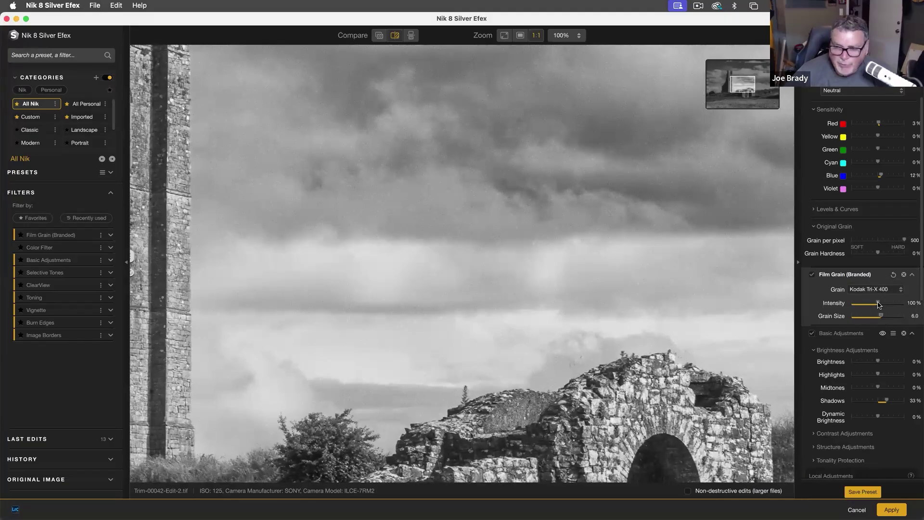
pyautogui.moveTo(879, 305); pyautogui.dragTo(884, 304)
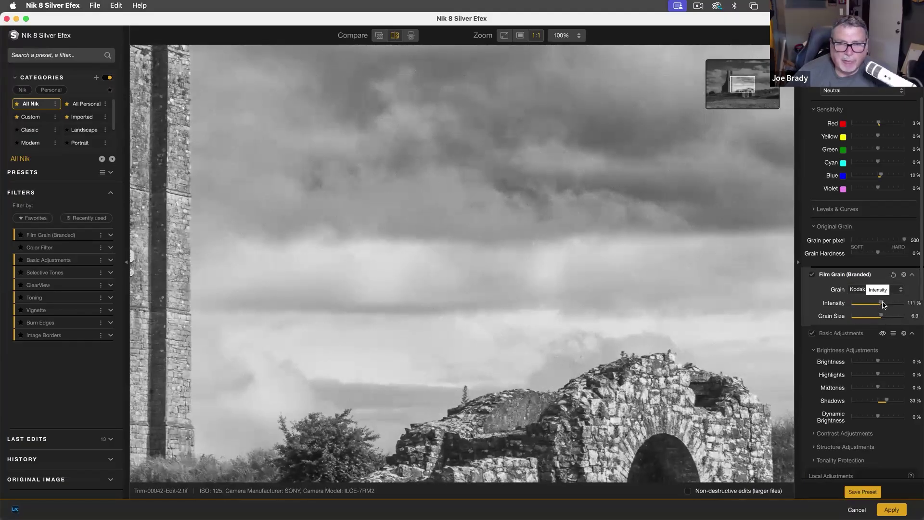
pyautogui.moveTo(885, 303); pyautogui.dragTo(870, 323)
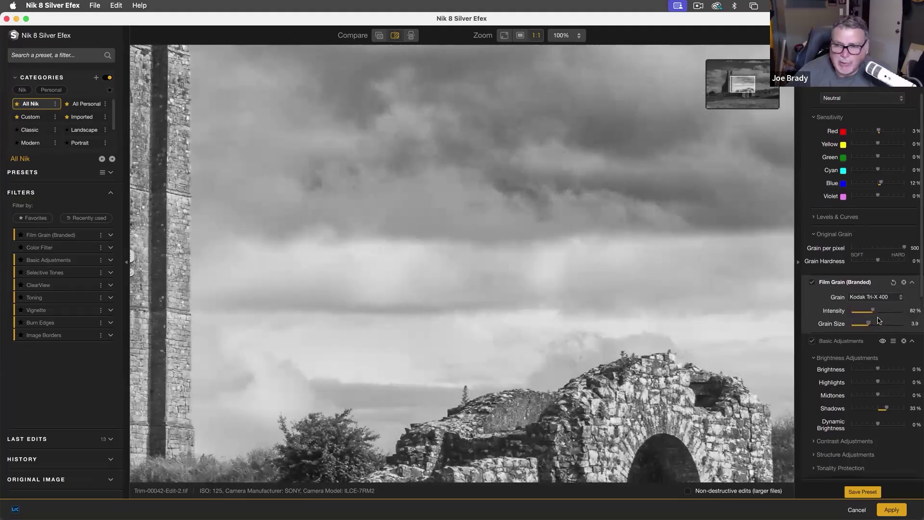
pyautogui.moveTo(874, 311); pyautogui.dragTo(869, 311)
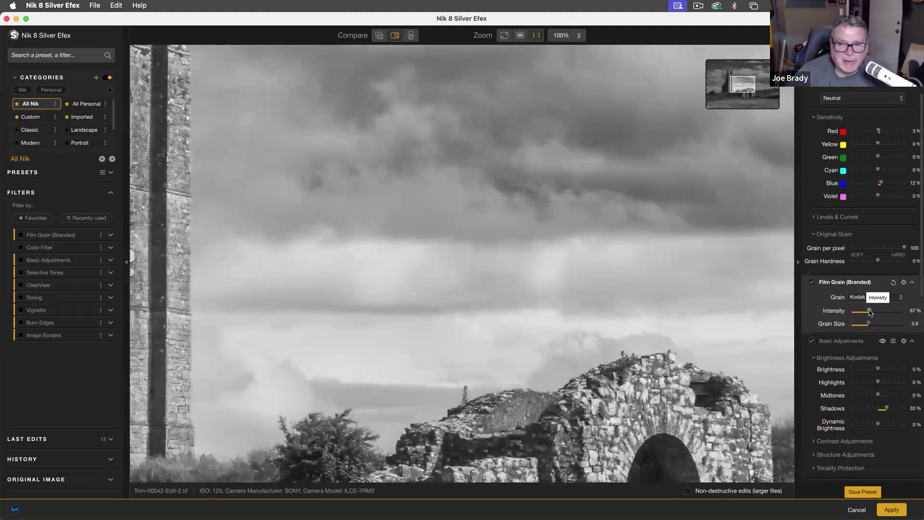
pyautogui.moveTo(738, 80); pyautogui.dragTo(729, 67)
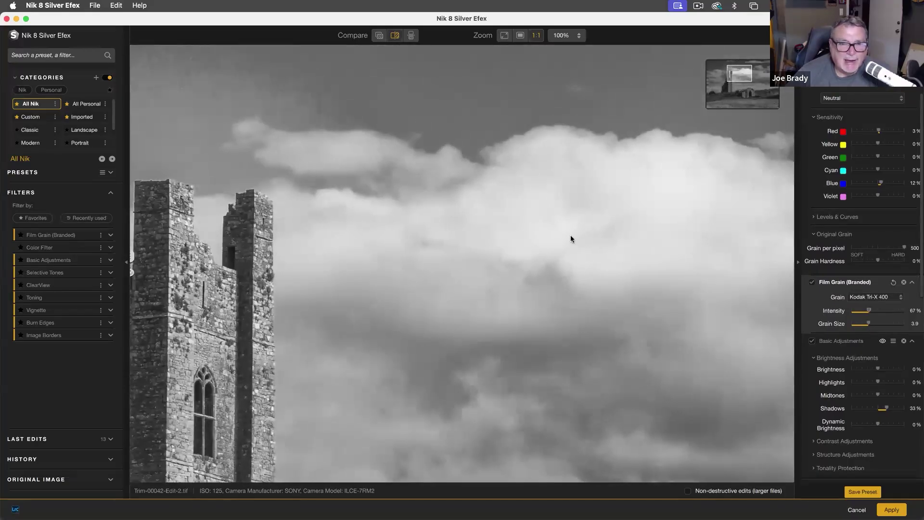
pyautogui.click(891, 509)
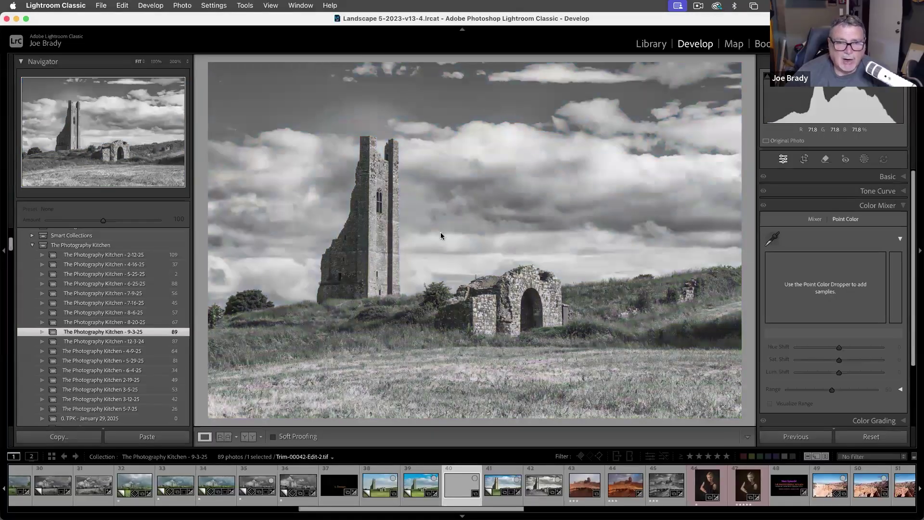
# - Set the converted photo's Highlights to -62 and Contrast to +17 in the Basic adjustments
pyautogui.click(888, 176)
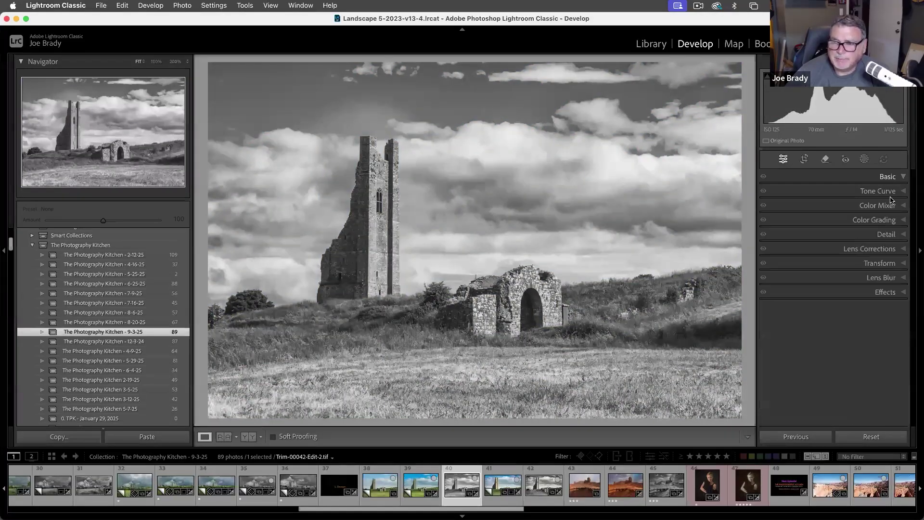
pyautogui.click(881, 180)
pyautogui.click(820, 296)
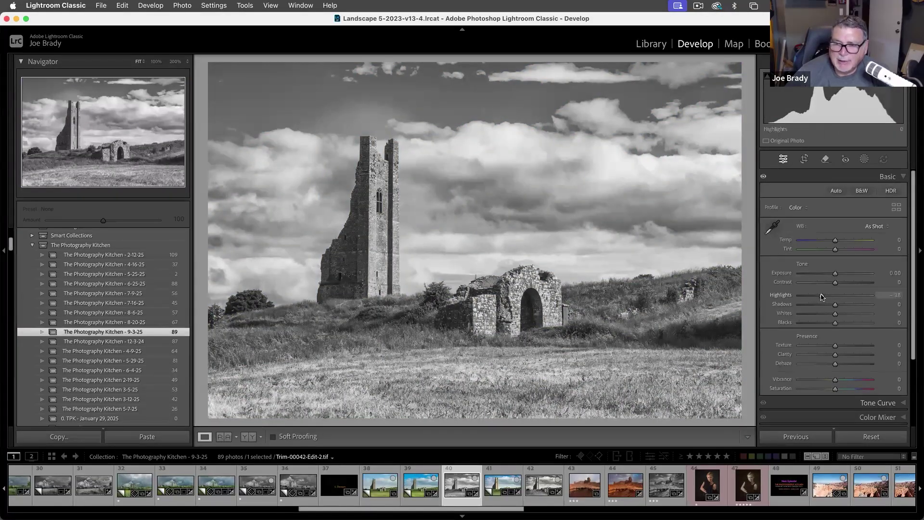
pyautogui.moveTo(817, 297); pyautogui.dragTo(809, 297)
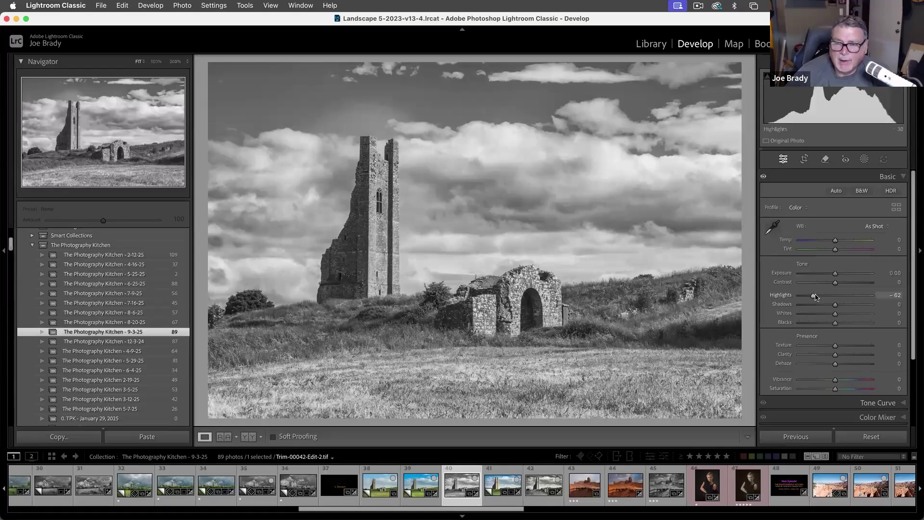
pyautogui.click(843, 283)
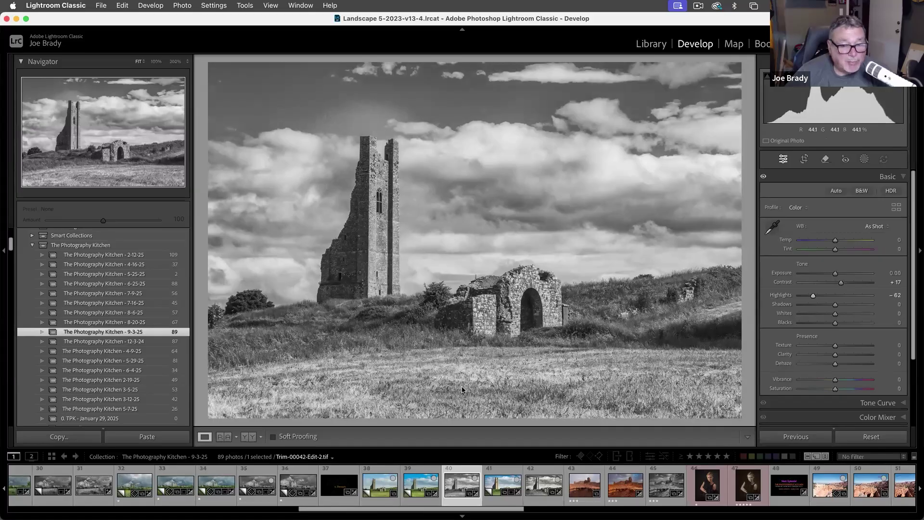
# - Paint a new brush mask over the grassy field in the foreground with brush size 32, feather 51 and Auto Mask on
pyautogui.hotkey('shift', 'w')
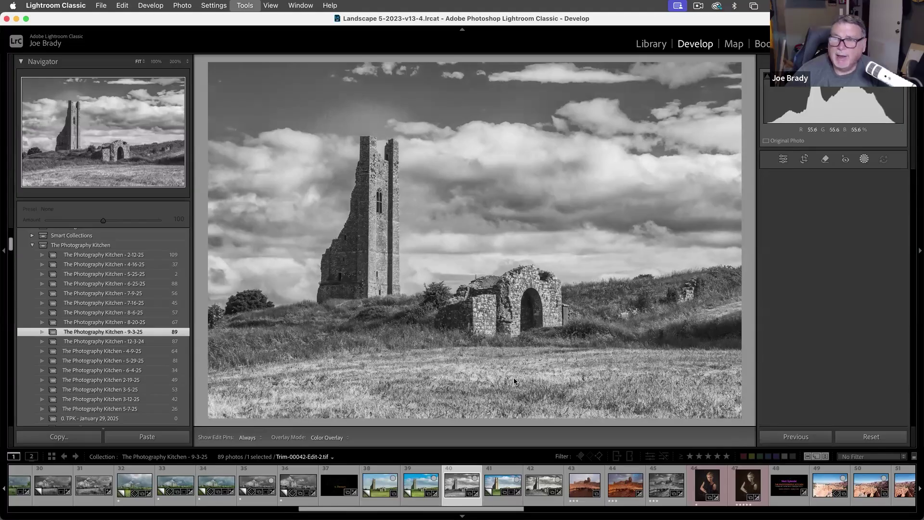
pyautogui.press('k')
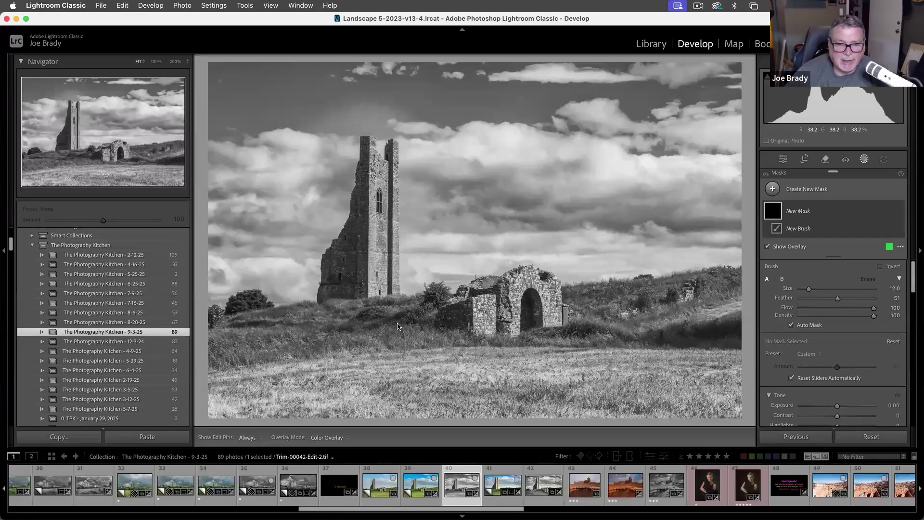
pyautogui.scroll(2, 453, 321)
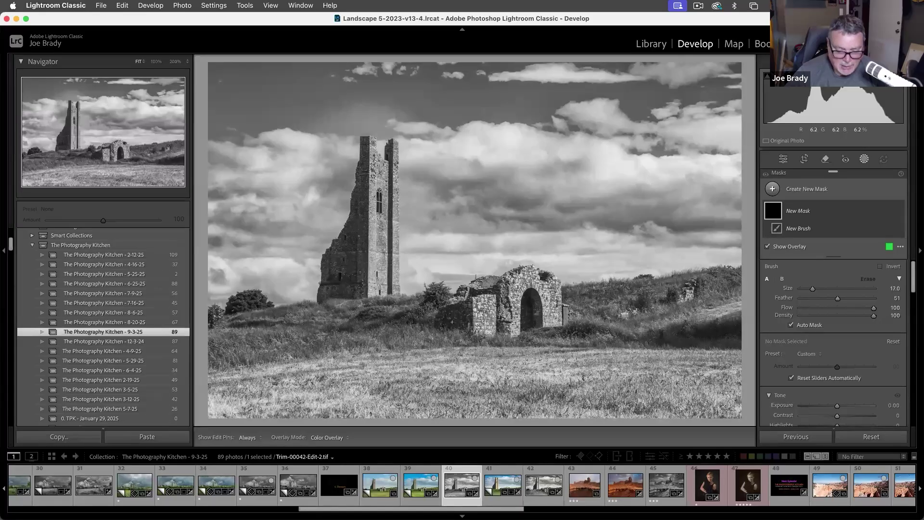
pyautogui.scroll(3, 453, 322)
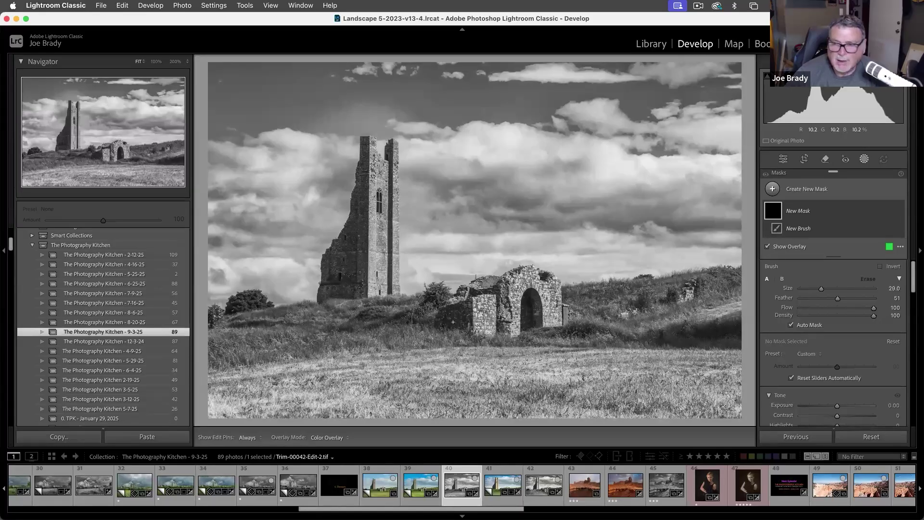
pyautogui.moveTo(686, 398)
pyautogui.mouseDown()
pyautogui.moveTo(698, 392)
pyautogui.moveTo(468, 423)
pyautogui.moveTo(207, 414)
pyautogui.mouseUp()
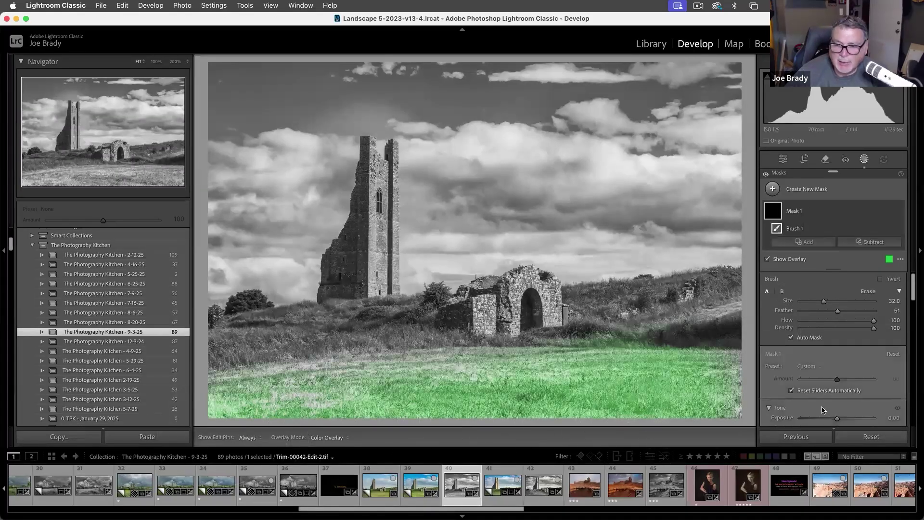
# - Darken the foreground grass mask by setting its Exposure to -1.14
pyautogui.scroll(-2, 818, 380)
pyautogui.click(837, 384)
pyautogui.moveTo(836, 385); pyautogui.dragTo(828, 383)
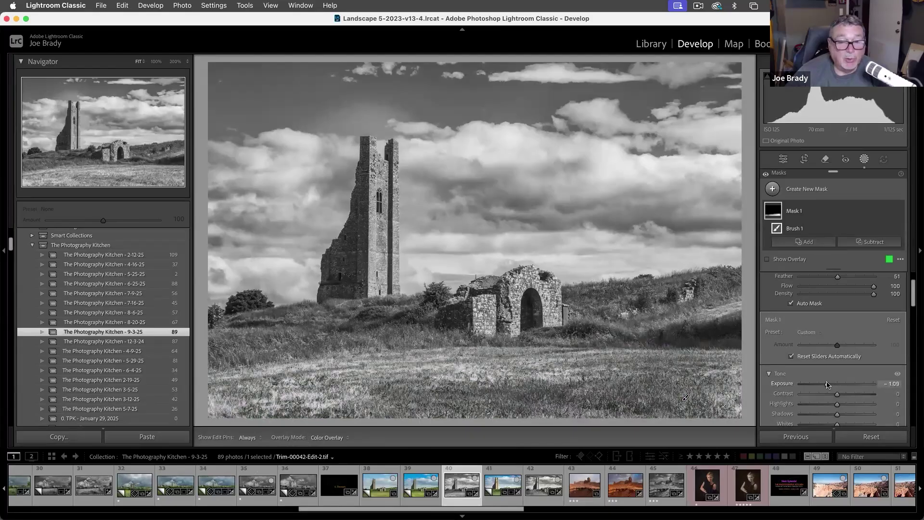
pyautogui.moveTo(826, 385); pyautogui.dragTo(826, 385)
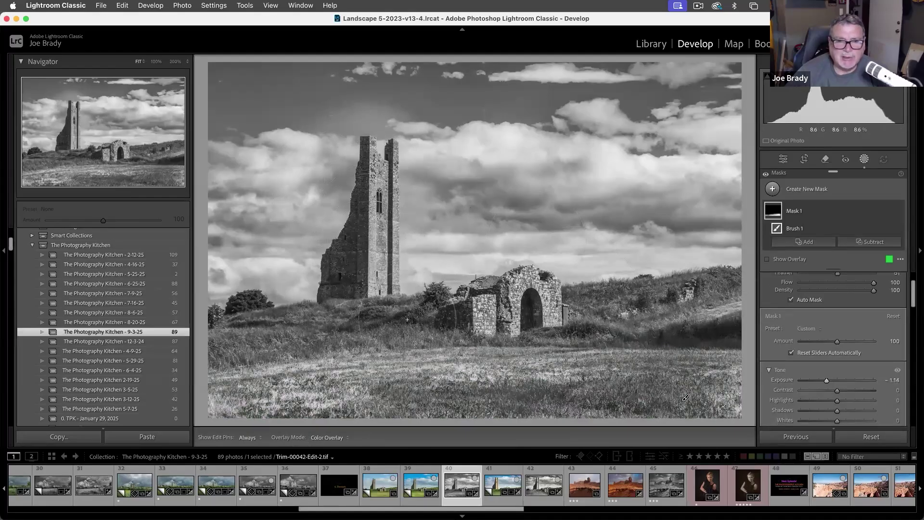
# - Brush a second mask over the shaded slope at the far right and the dark grass below the tower, with Exposure at 0.51
pyautogui.hotkey('shift', 'k')
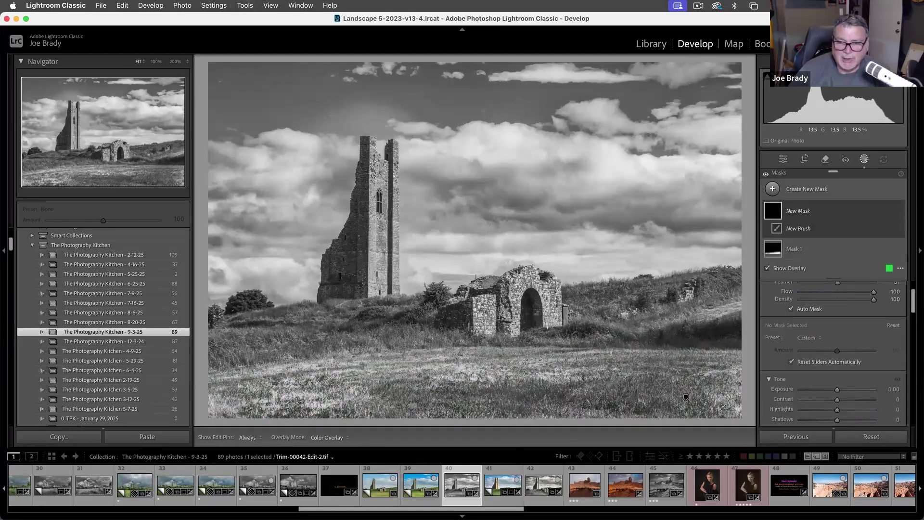
pyautogui.click(708, 331)
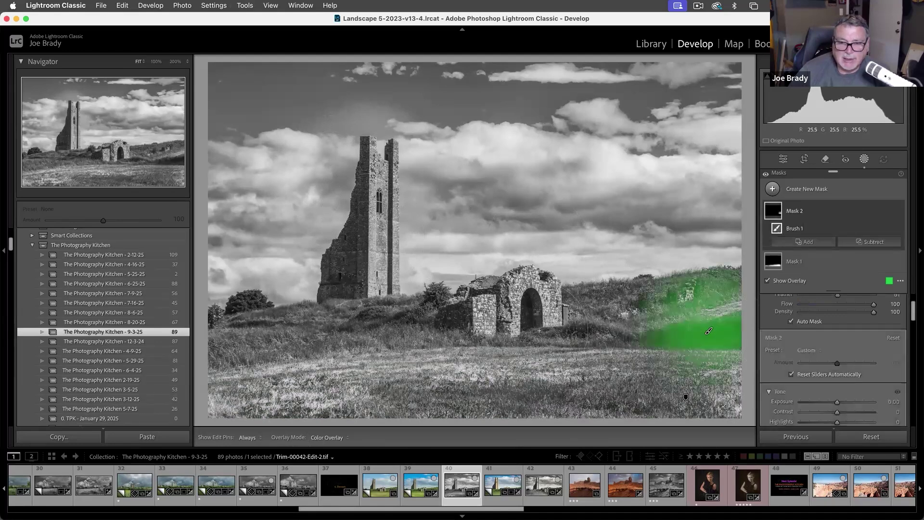
pyautogui.moveTo(431, 321)
pyautogui.mouseDown()
pyautogui.moveTo(347, 291)
pyautogui.moveTo(304, 327)
pyautogui.mouseUp()
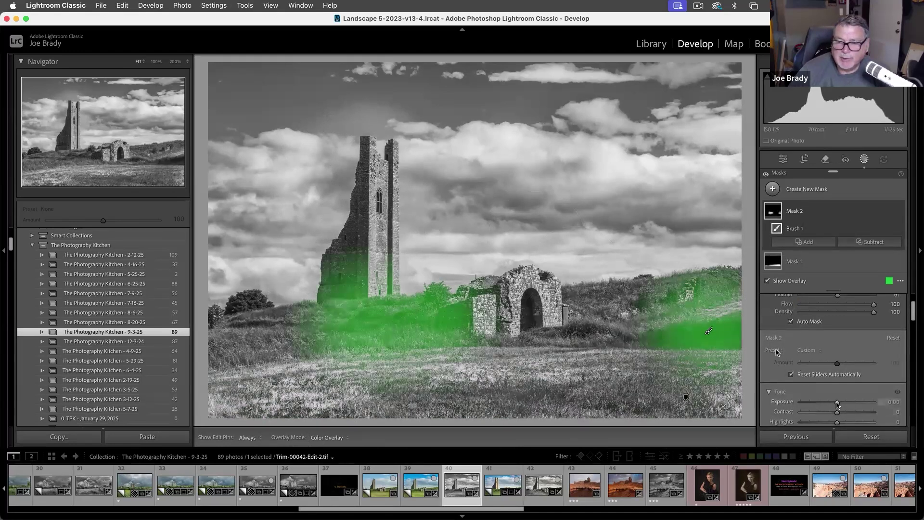
pyautogui.moveTo(837, 403); pyautogui.dragTo(842, 403)
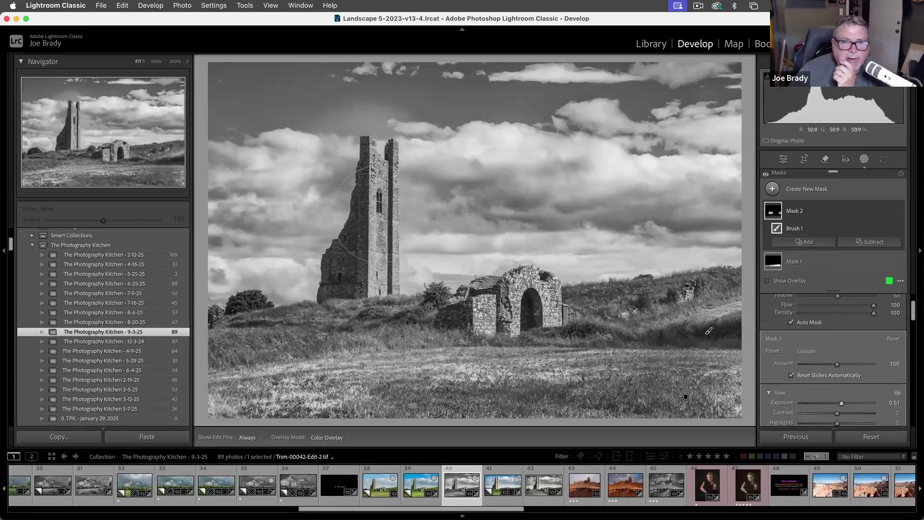
pyautogui.scroll(-5, 380, 214)
pyautogui.moveTo(385, 165); pyautogui.dragTo(389, 280)
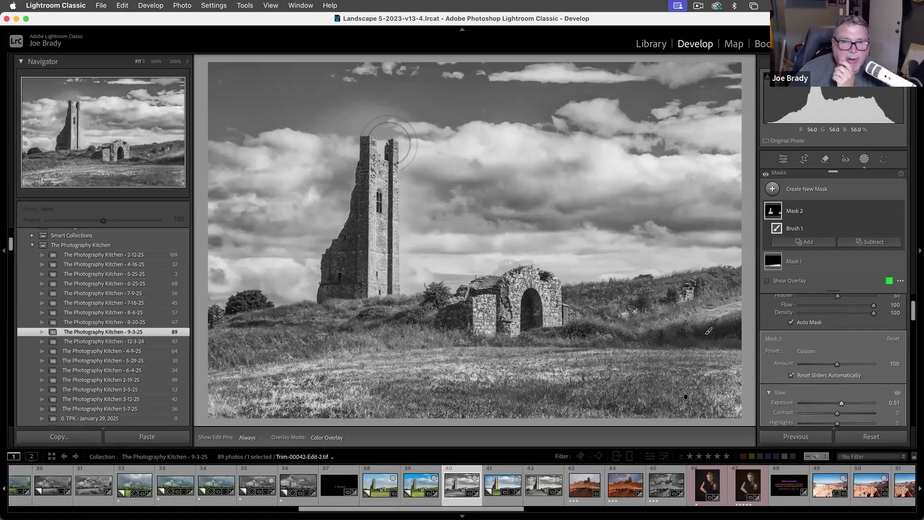
pyautogui.press('super+z')
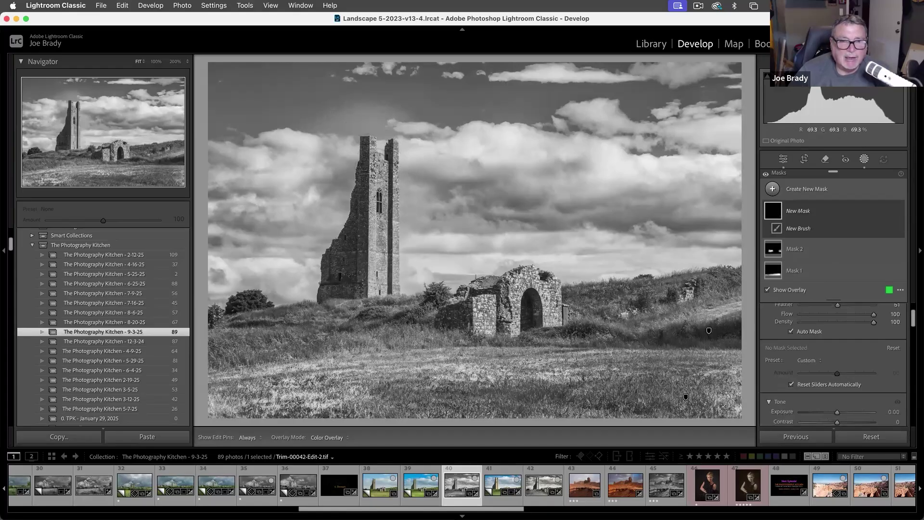
# - Brush a third mask over the tower's sunlit right side and subtract the sky from it
pyautogui.moveTo(378, 144)
pyautogui.mouseDown()
pyautogui.moveTo(378, 284)
pyautogui.moveTo(386, 255)
pyautogui.moveTo(370, 207)
pyautogui.moveTo(385, 147)
pyautogui.mouseUp()
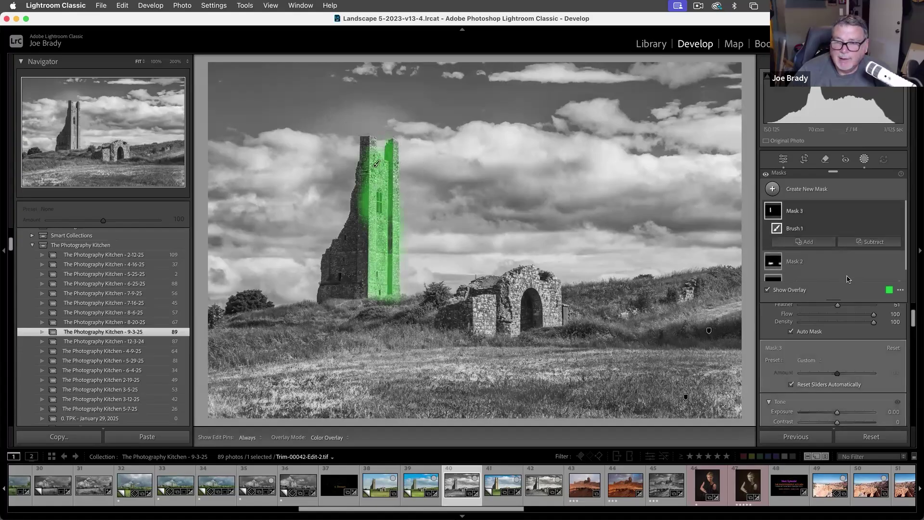
pyautogui.click(873, 246)
pyautogui.click(864, 279)
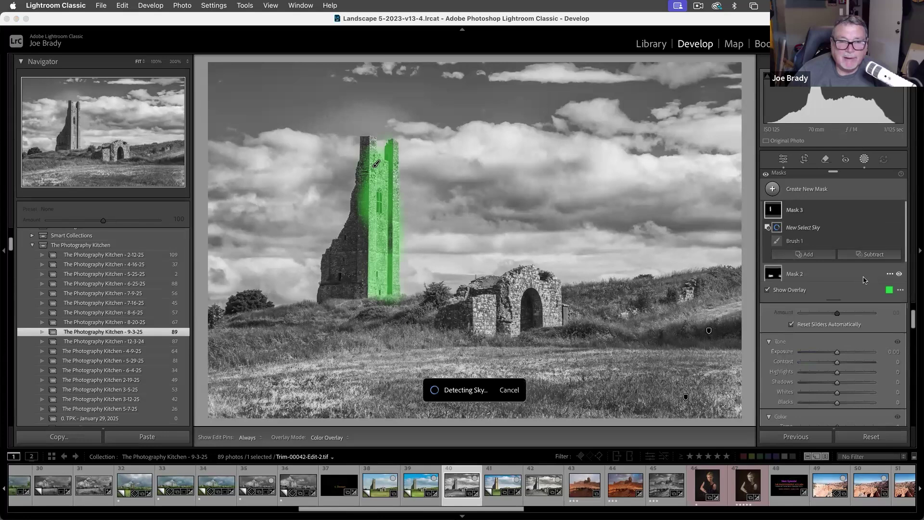
# - Set the sunlit tower mask's Exposure to 0.42 and Blacks to -18
pyautogui.moveTo(837, 354); pyautogui.dragTo(840, 354)
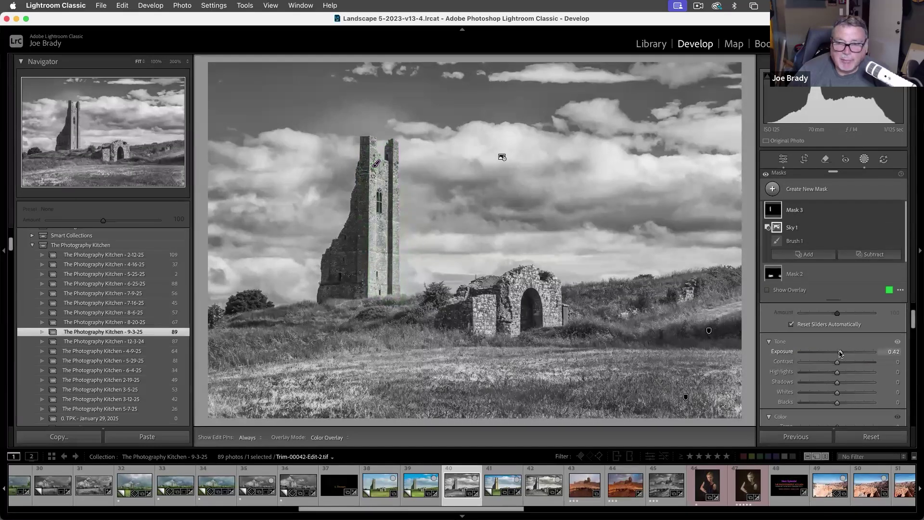
pyautogui.scroll(-1, 836, 380)
pyautogui.moveTo(837, 393); pyautogui.dragTo(829, 393)
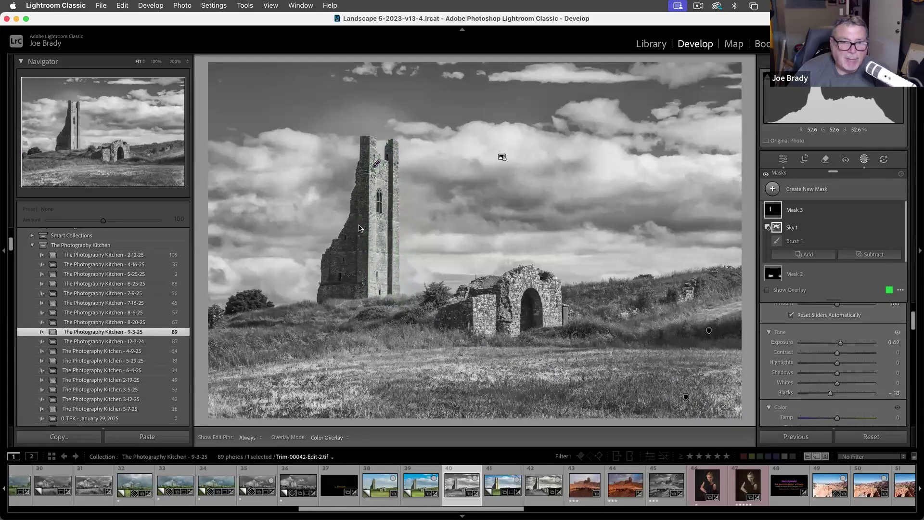
# - Brush a fourth mask over the tower's shaded left side and the tree to its left, with Exposure at 0.95
pyautogui.press('k')
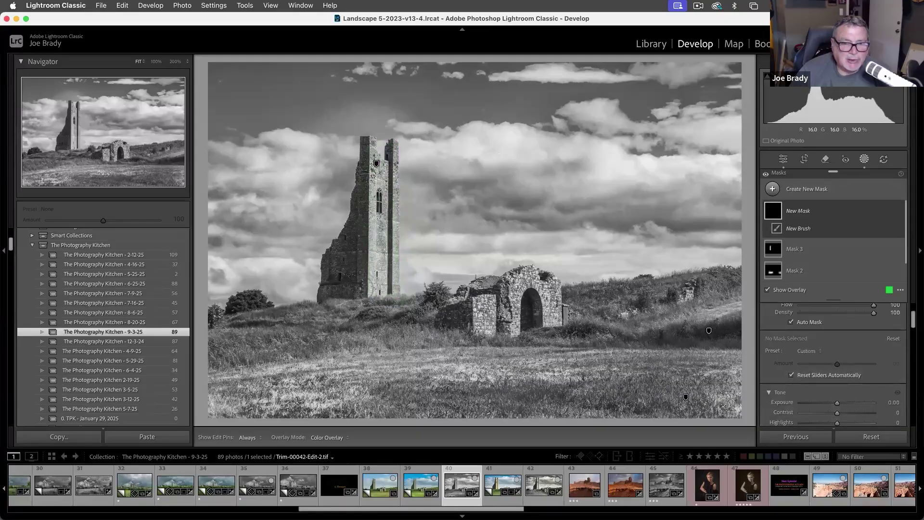
pyautogui.moveTo(371, 286)
pyautogui.mouseDown()
pyautogui.moveTo(358, 274)
pyautogui.moveTo(367, 177)
pyautogui.mouseUp()
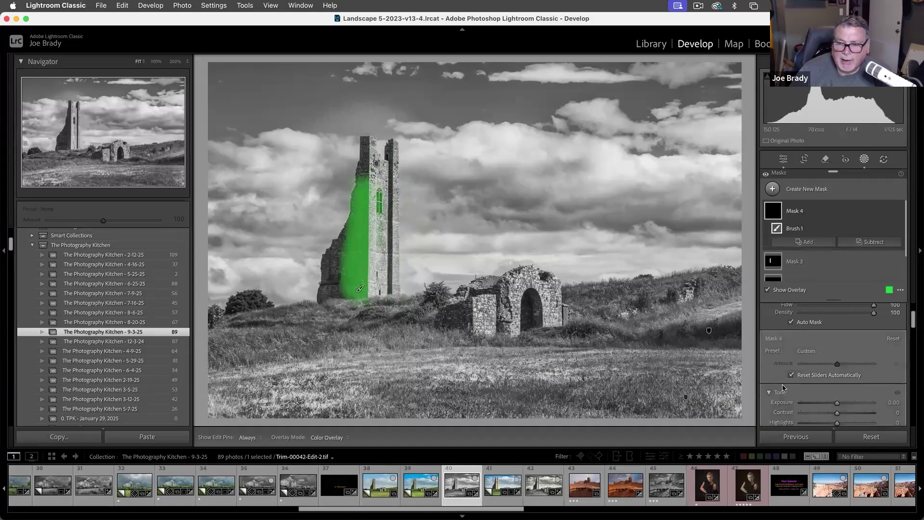
pyautogui.moveTo(836, 404); pyautogui.dragTo(845, 405)
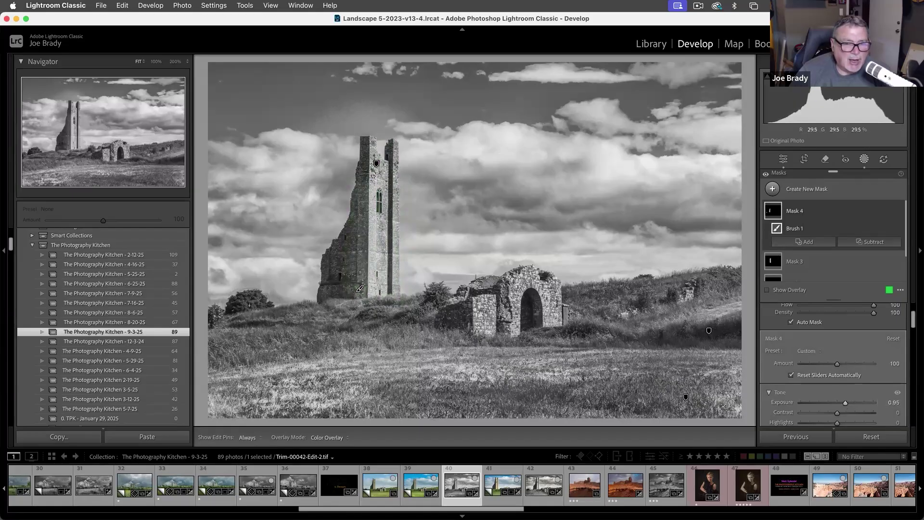
pyautogui.moveTo(264, 299); pyautogui.dragTo(273, 311)
pyautogui.press('h')
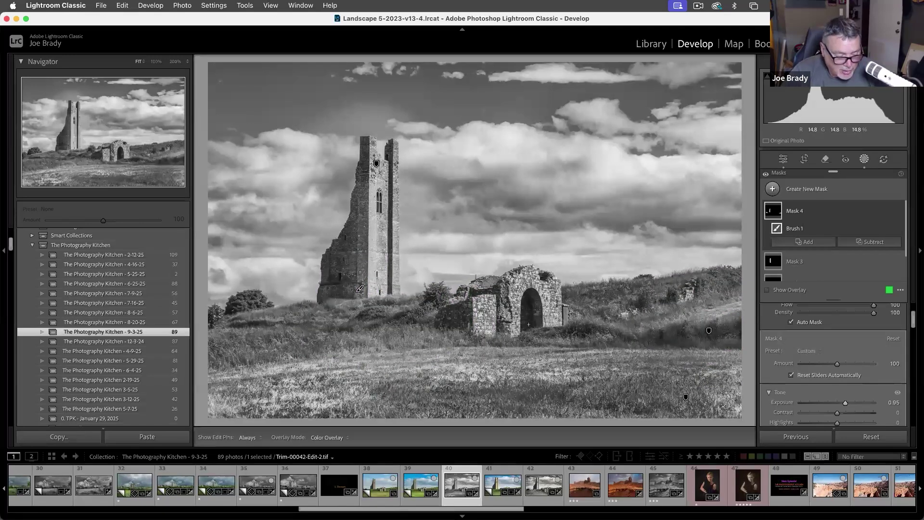
# - Extend the fourth mask into the dark opening of the stone arch at 100% zoom to brighten its interior
pyautogui.press('z')
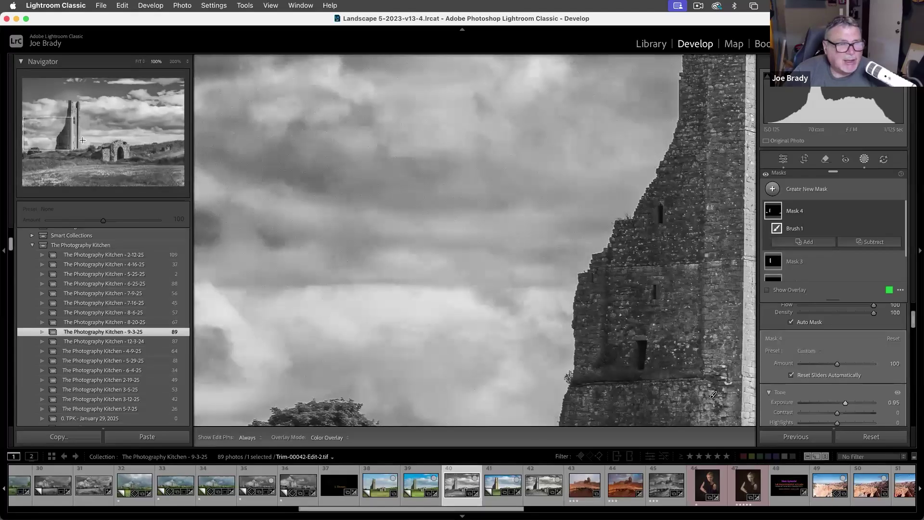
pyautogui.moveTo(44, 129); pyautogui.dragTo(123, 151)
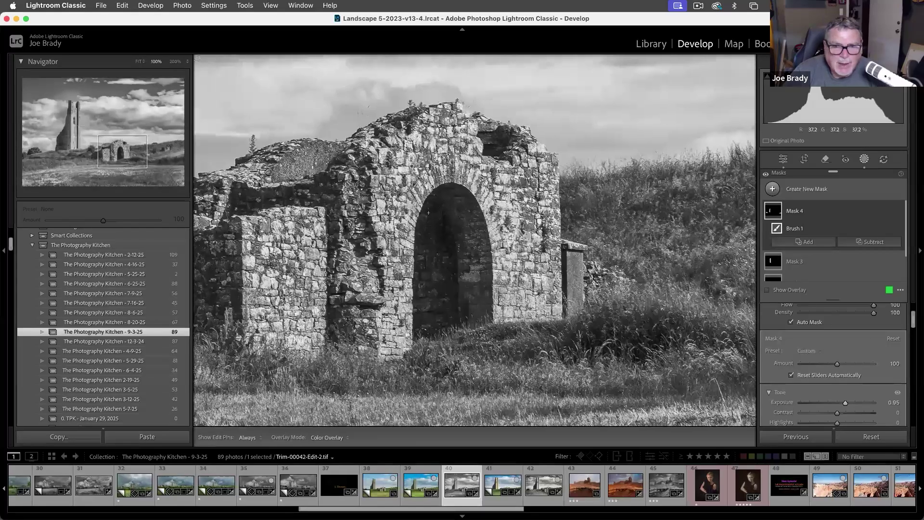
pyautogui.moveTo(457, 197); pyautogui.dragTo(474, 330)
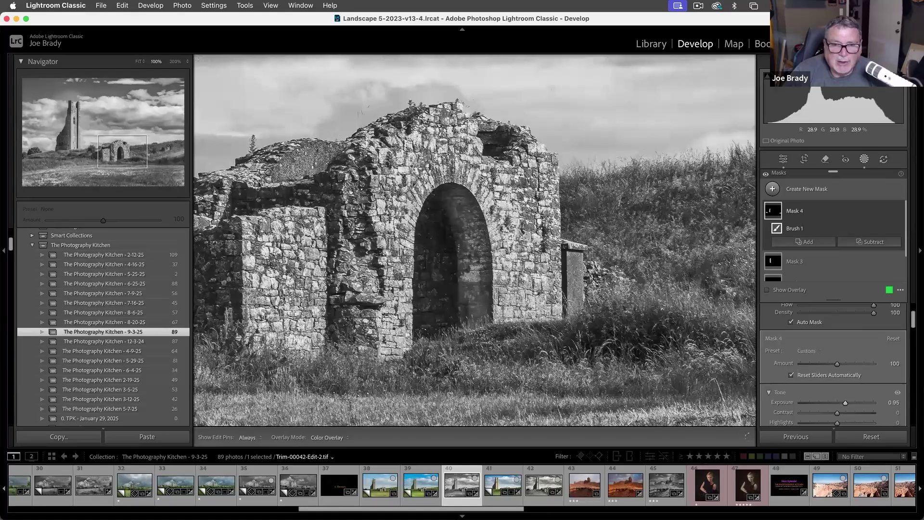
pyautogui.press('h')
pyautogui.press('h')
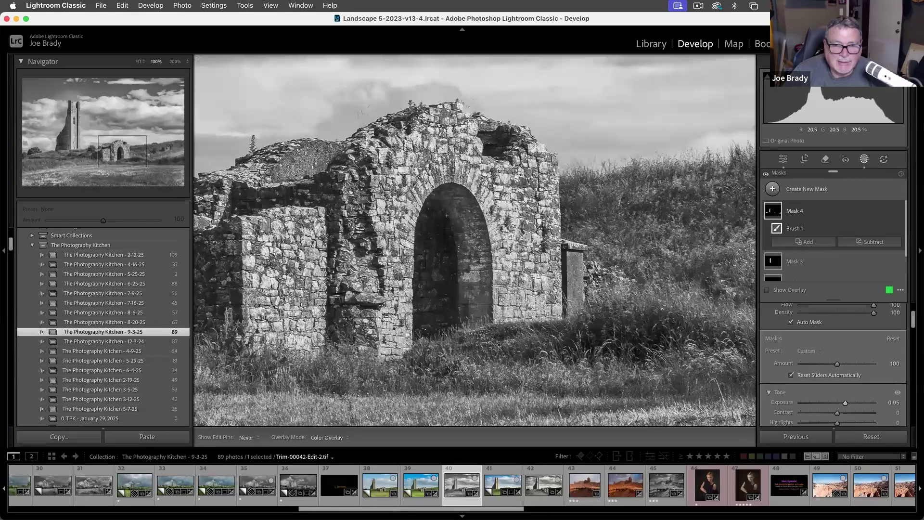
pyautogui.moveTo(428, 252); pyautogui.dragTo(436, 293)
pyautogui.moveTo(431, 242); pyautogui.dragTo(433, 331)
pyautogui.press('z')
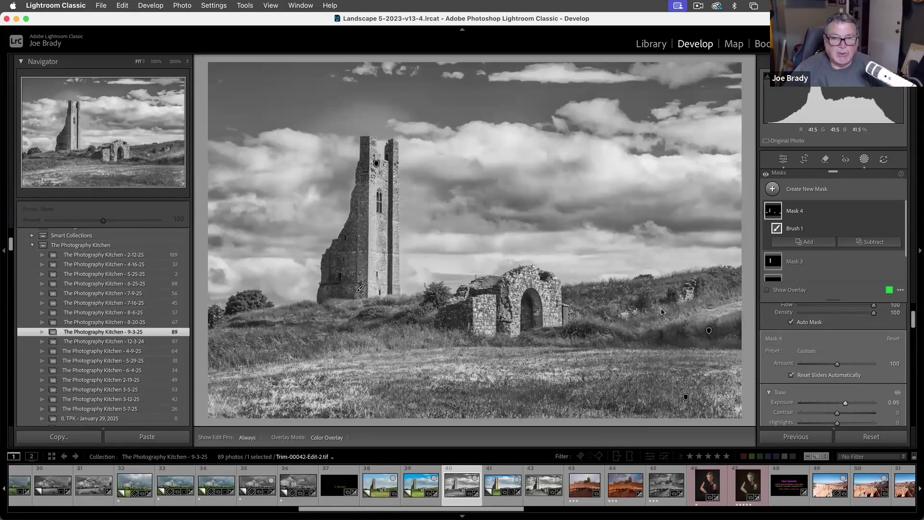
# - Crop the photo to a wider format by trimming the upper sky, the foreground grass and a strip of the right edge
pyautogui.press('r')
pyautogui.moveTo(472, 63); pyautogui.dragTo(474, 80)
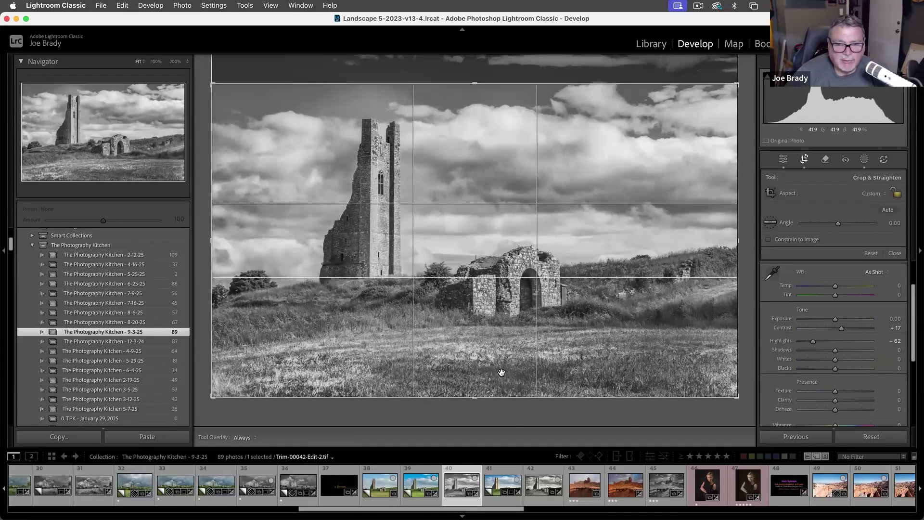
pyautogui.moveTo(475, 397); pyautogui.dragTo(477, 384)
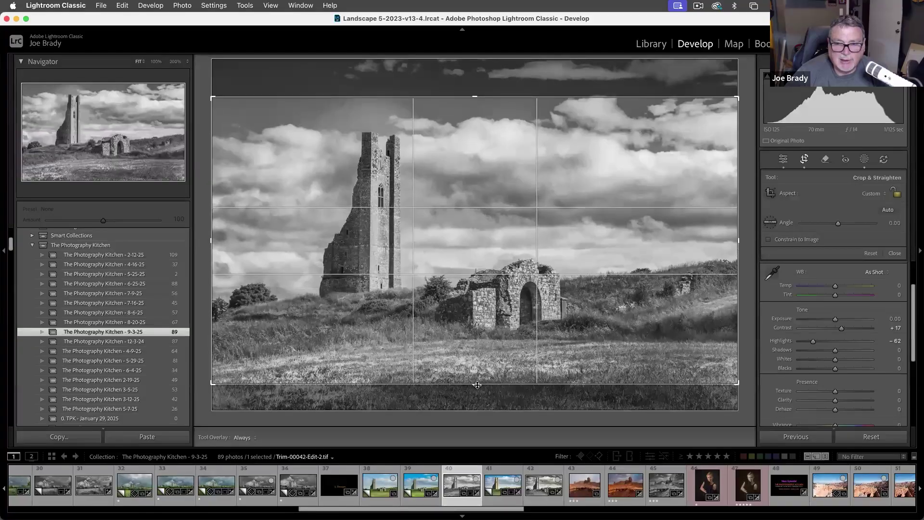
pyautogui.moveTo(739, 240); pyautogui.dragTo(716, 240)
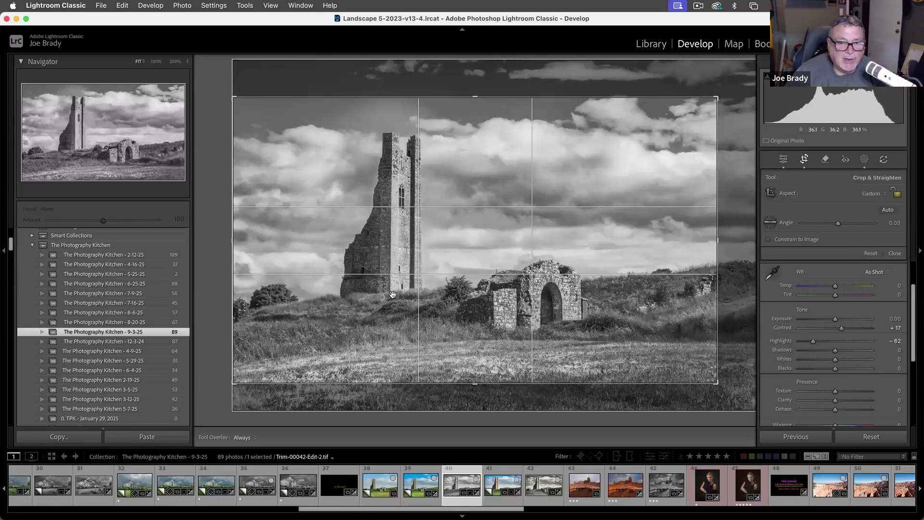
pyautogui.moveTo(463, 384)
pyautogui.mouseDown()
pyautogui.moveTo(474, 400)
pyautogui.moveTo(474, 391)
pyautogui.mouseUp()
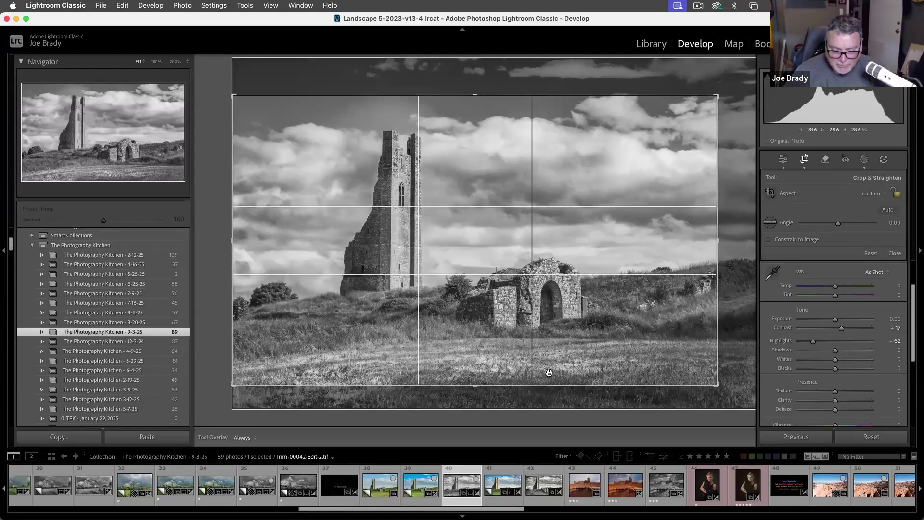
pyautogui.press('Return')
# - Add a Highlight Priority post-crop vignette with the Amount at -15
pyautogui.scroll(-2, 910, 415)
pyautogui.click(888, 415)
pyautogui.moveTo(836, 329); pyautogui.dragTo(830, 327)
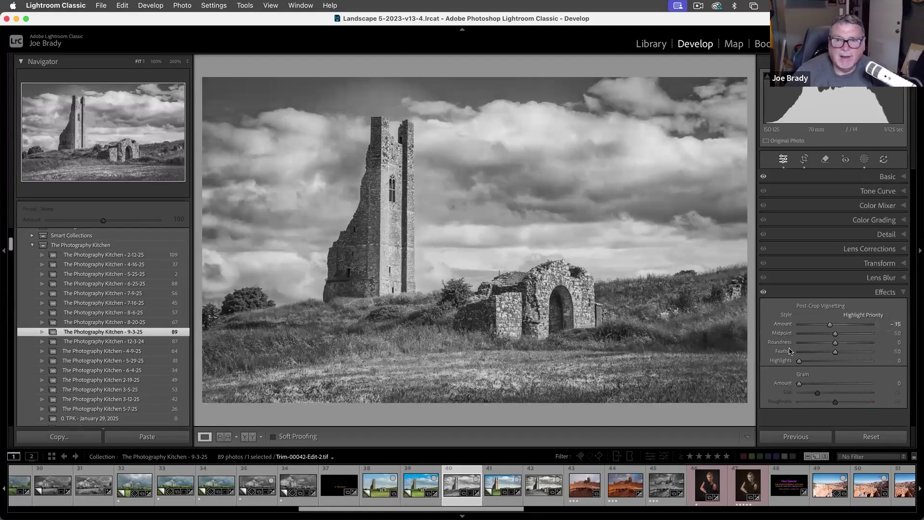
# - Add the two preceding color versions to the selection and compare them with the black-and-white photo in a full-screen slideshow
pyautogui.keyDown('super'); pyautogui.click(380, 489); pyautogui.keyUp('super')
pyautogui.keyDown('super'); pyautogui.click(417, 486); pyautogui.keyUp('super')
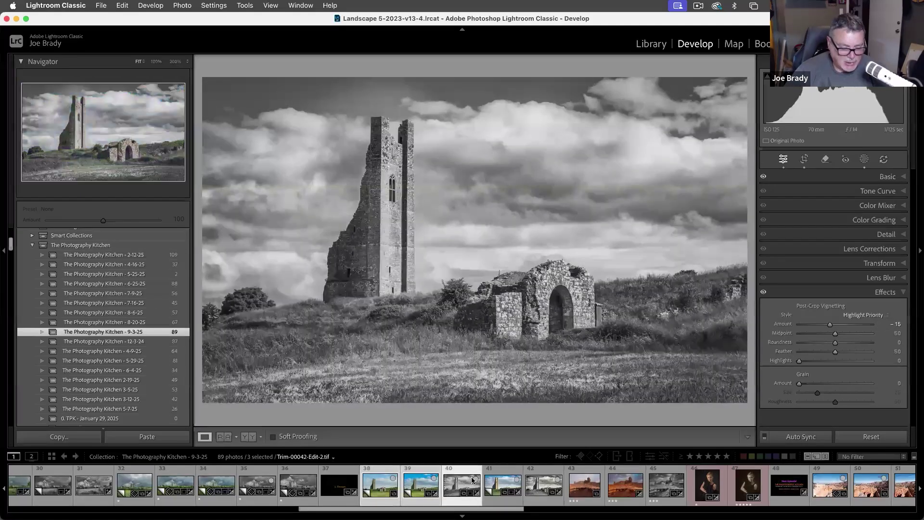
pyautogui.press('super+Return')
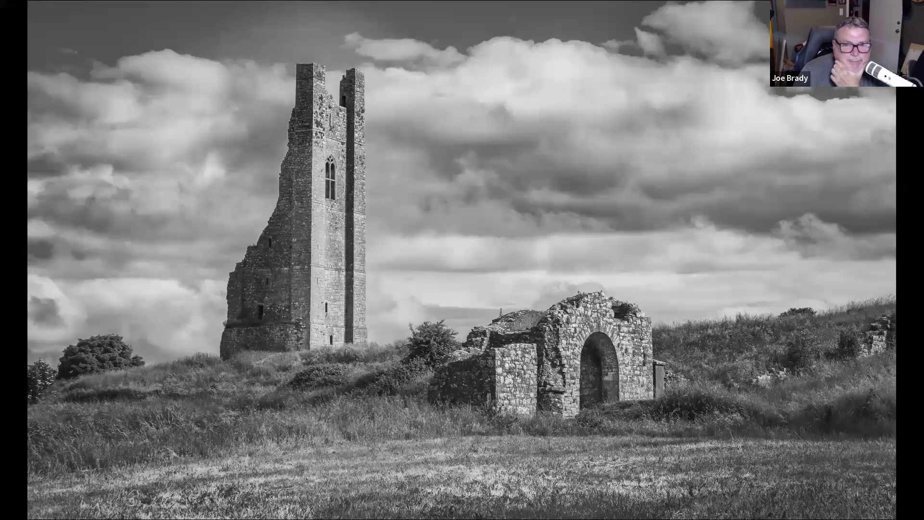
pyautogui.press('Right')
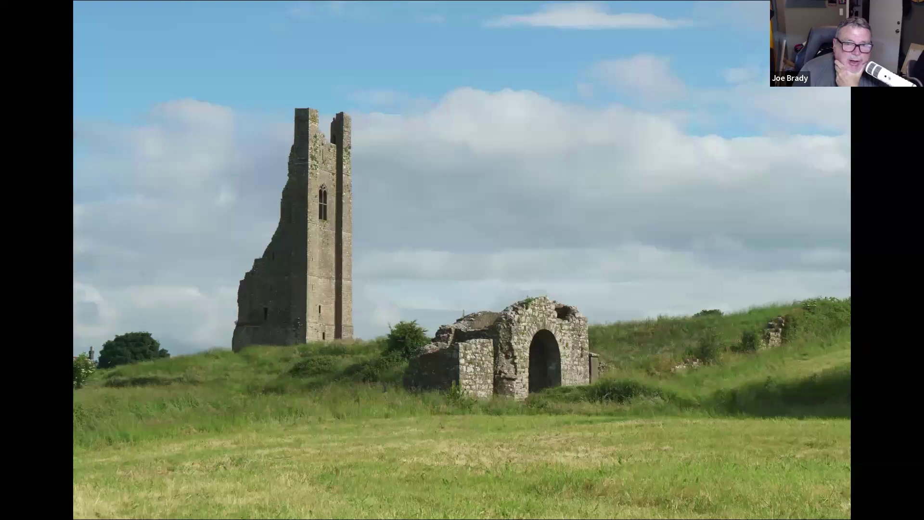
pyautogui.press('Right')
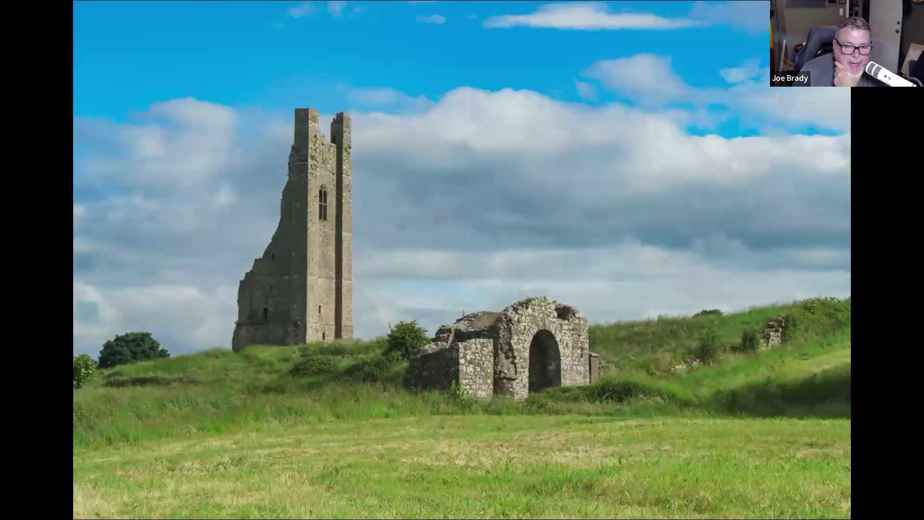
# - Add the framed black-and-white tower version to the selected photos and compare the versions in a full-screen slideshow
pyautogui.press('Right')
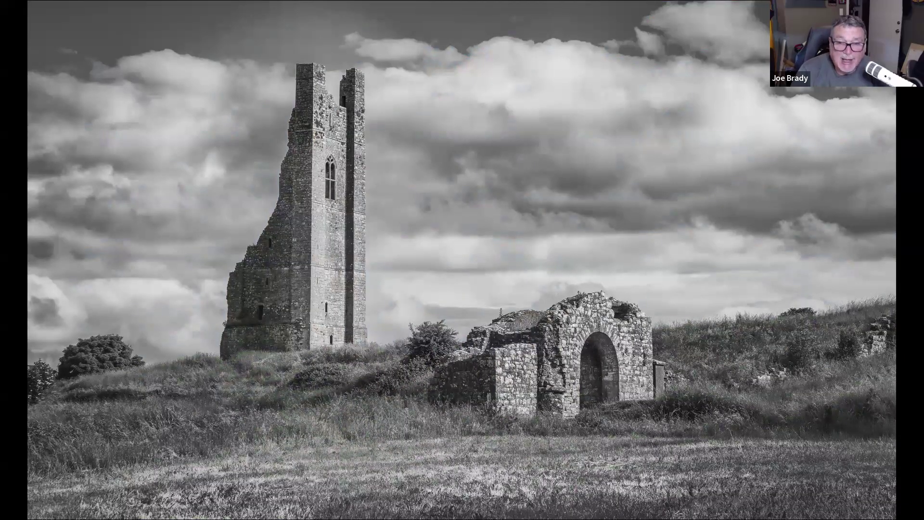
pyautogui.press('Escape')
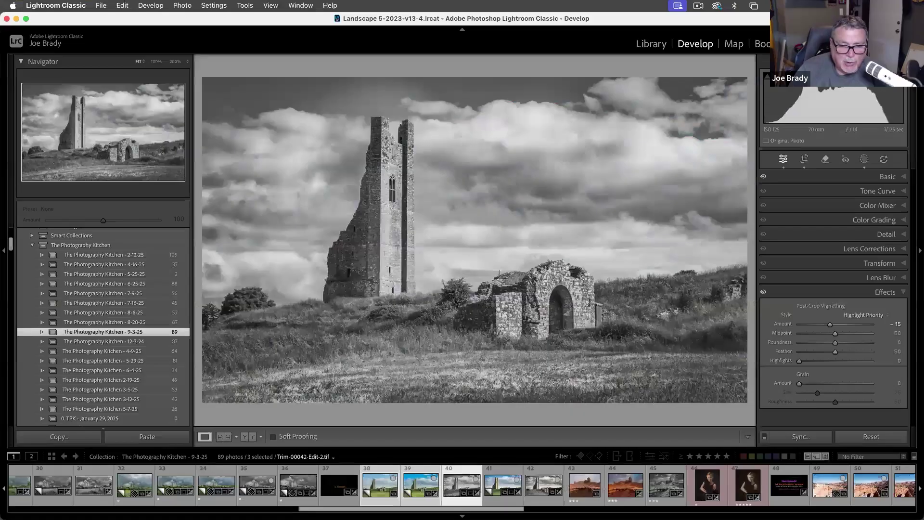
pyautogui.keyDown('super'); pyautogui.click(531, 486); pyautogui.keyUp('super')
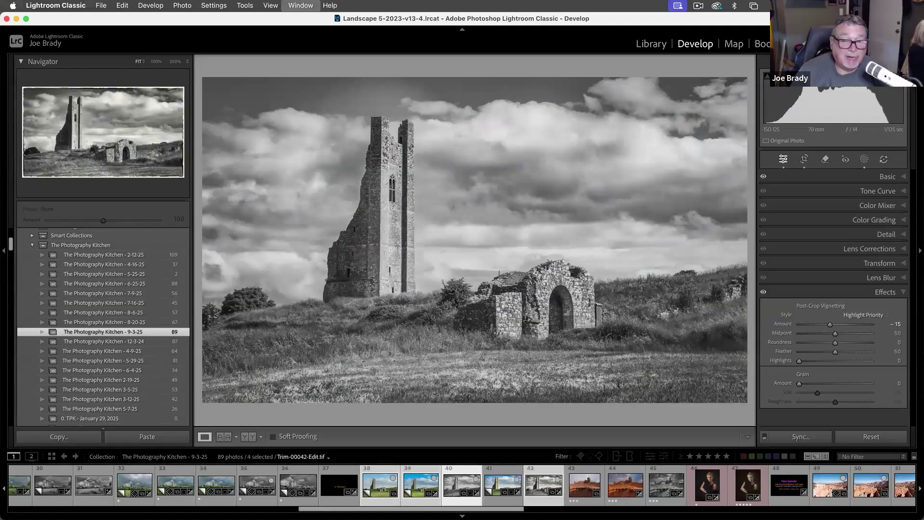
pyautogui.press('super+Return')
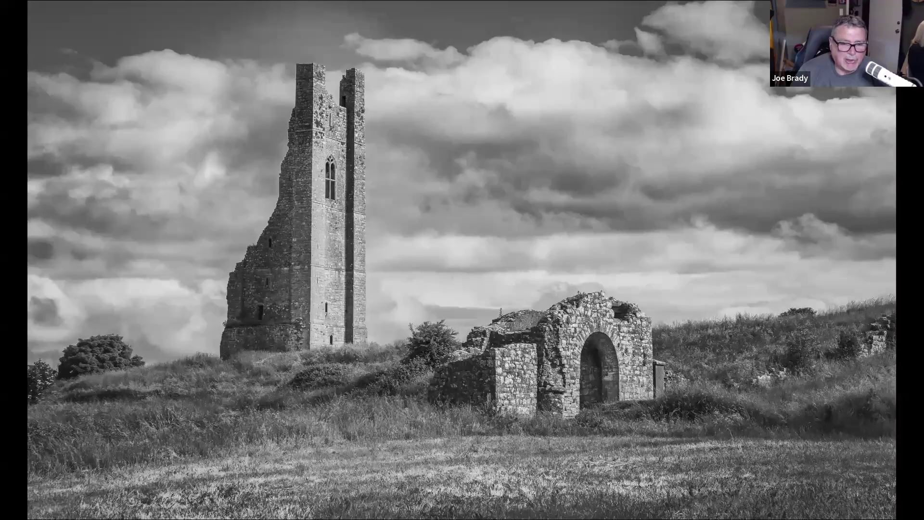
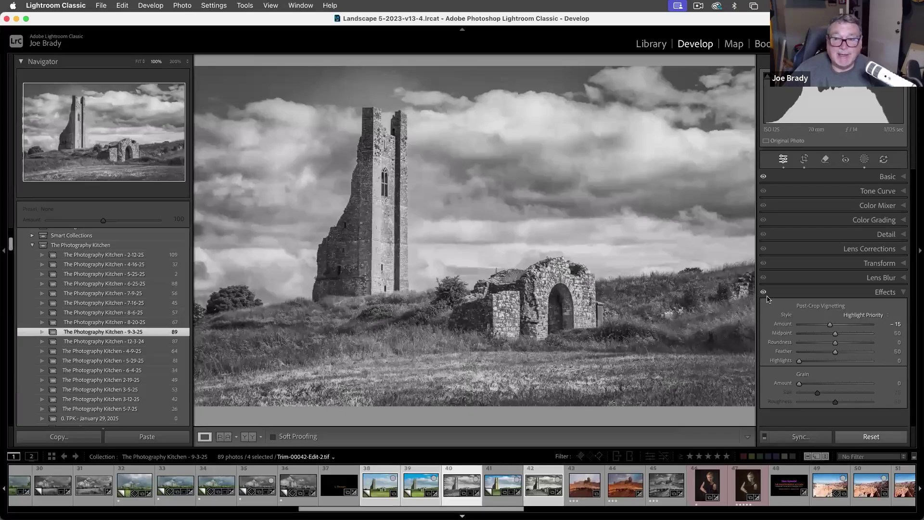
# - Fit the whole tower photo in view and toggle the post-crop vignette off and on to judge its effect
pyautogui.press('z')
pyautogui.press('z')
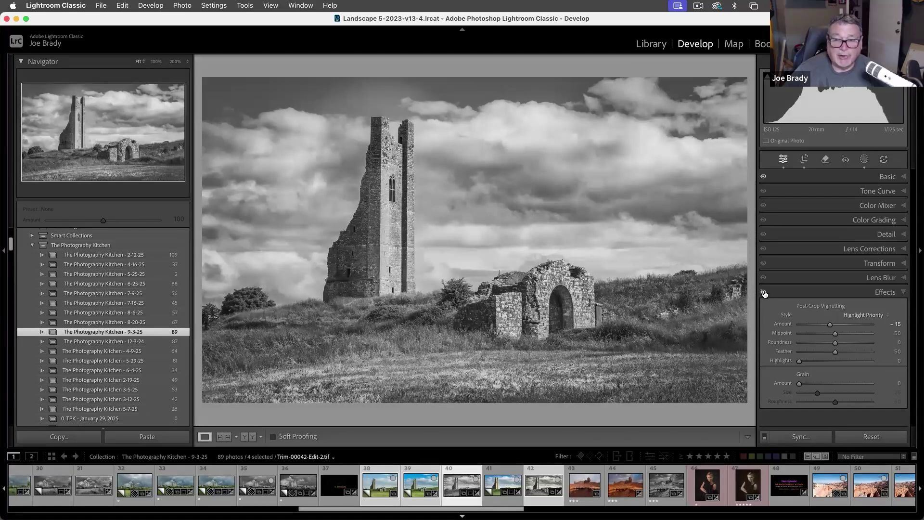
pyautogui.click(764, 294)
pyautogui.click(764, 293)
pyautogui.click(764, 293)
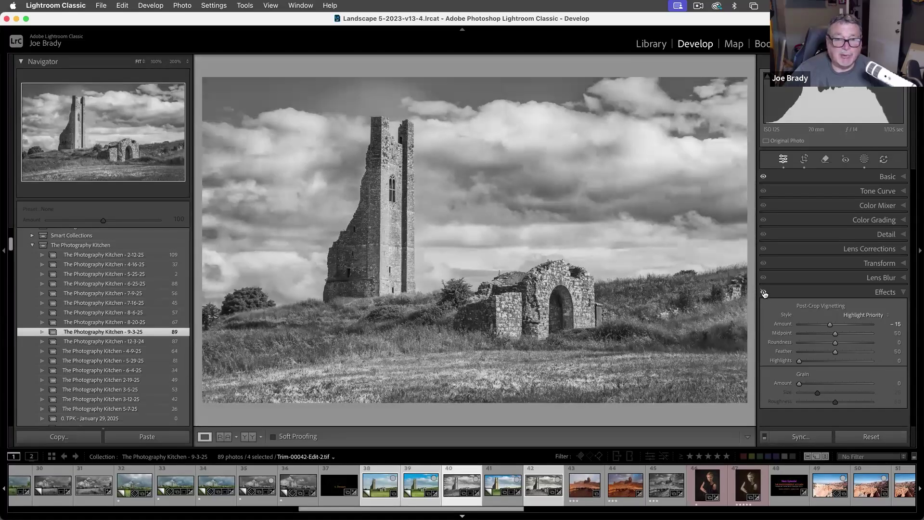
pyautogui.click(764, 294)
pyautogui.click(764, 294)
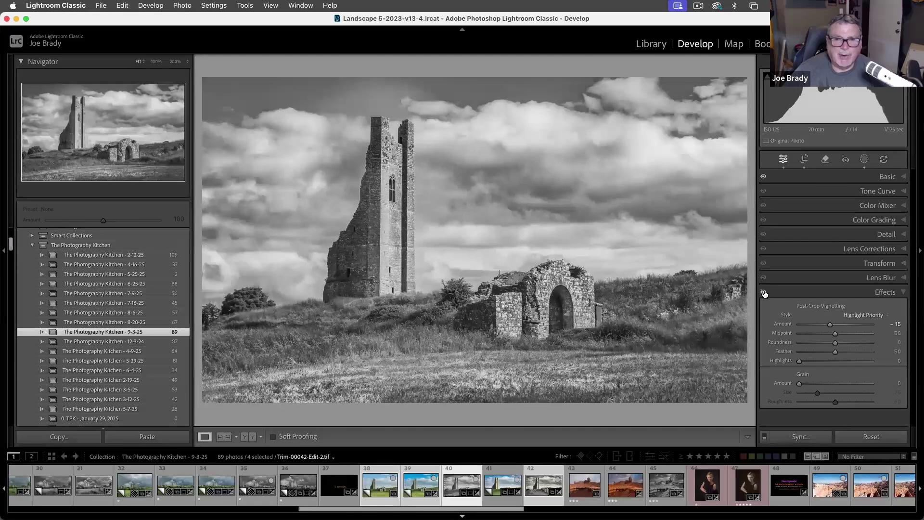
pyautogui.click(765, 293)
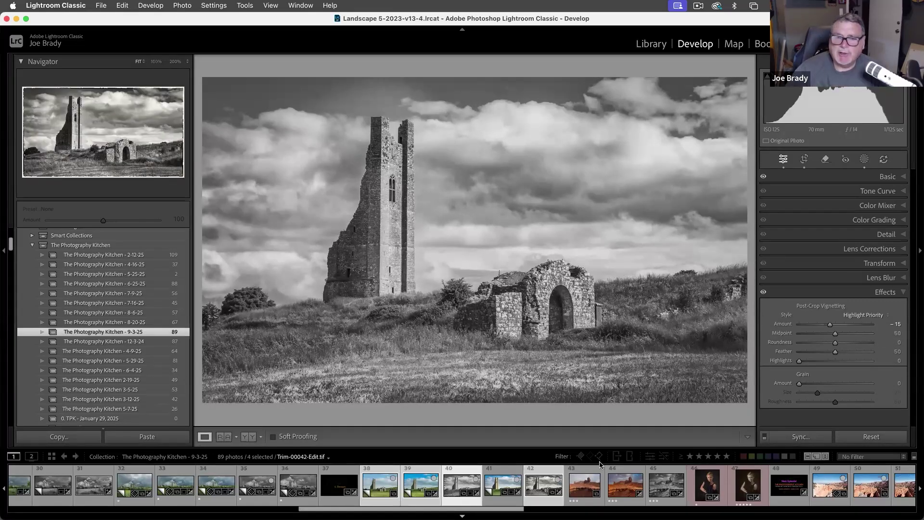
# - Open the photo's masks and select Mask 2, the brush mask over the grass below the tower and on the hillside
pyautogui.scroll(-5, 569, 484)
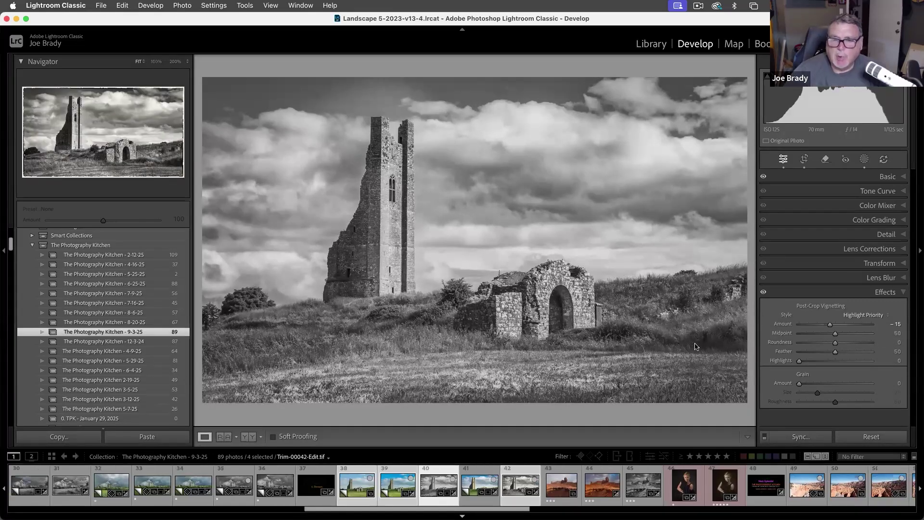
pyautogui.click(864, 159)
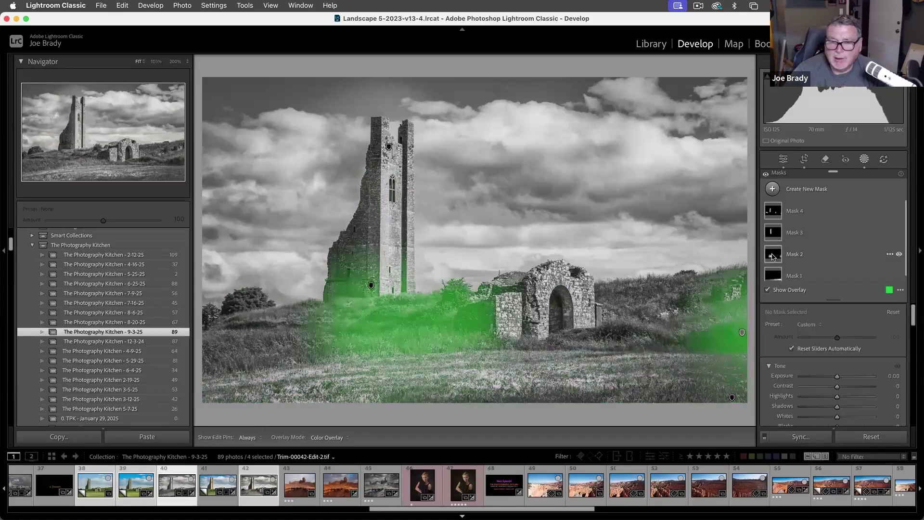
pyautogui.click(773, 255)
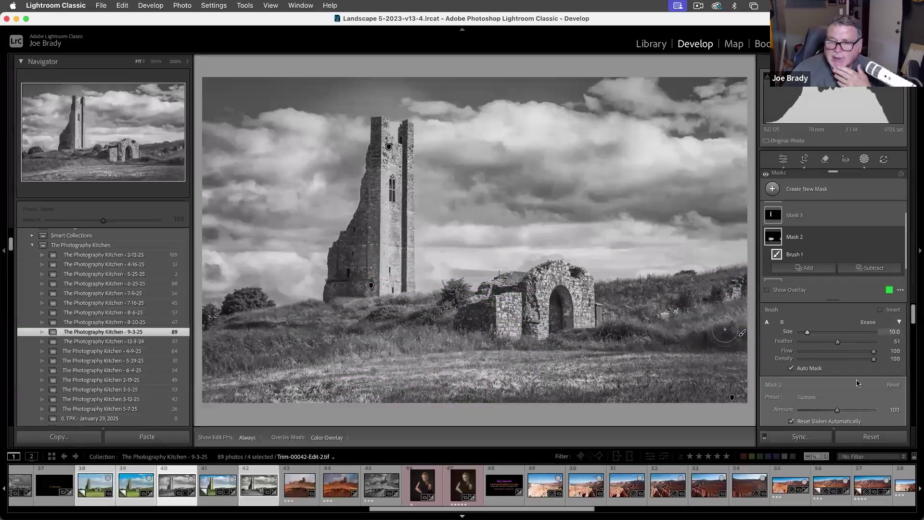
# - Try an Exposure of 0.61 on Mask 2, reset it, and display the mask overlay
pyautogui.scroll(-5, 852, 388)
pyautogui.moveTo(837, 342); pyautogui.dragTo(842, 344)
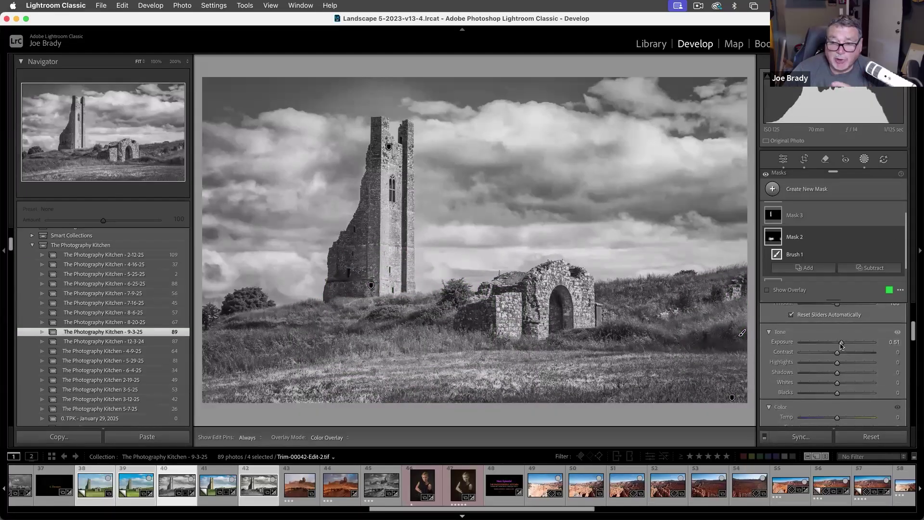
pyautogui.doubleClick(782, 342)
pyautogui.press('o')
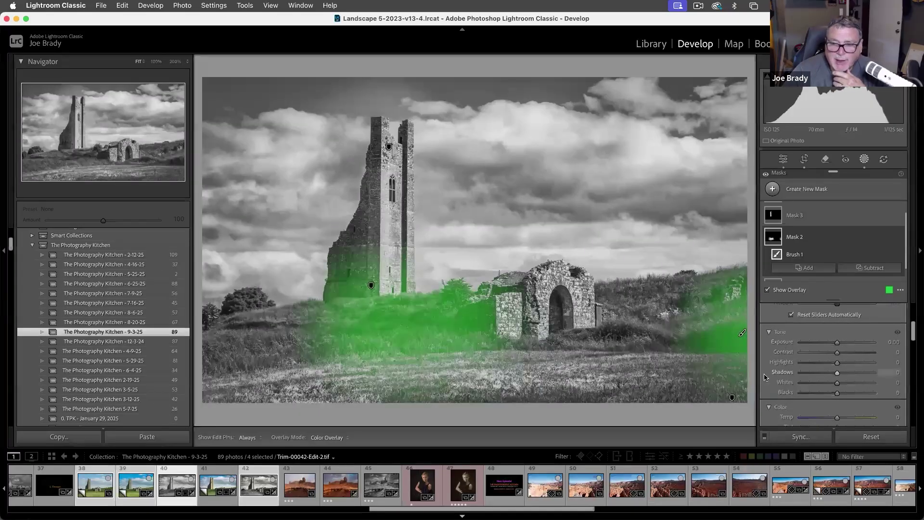
# - Brighten the Mask 2 area by setting Shadows to 34 and Exposure to 0.30
pyautogui.moveTo(836, 374); pyautogui.dragTo(838, 345)
pyautogui.moveTo(842, 377)
pyautogui.mouseDown()
pyautogui.moveTo(857, 375)
pyautogui.moveTo(830, 374)
pyautogui.moveTo(844, 373)
pyautogui.mouseUp()
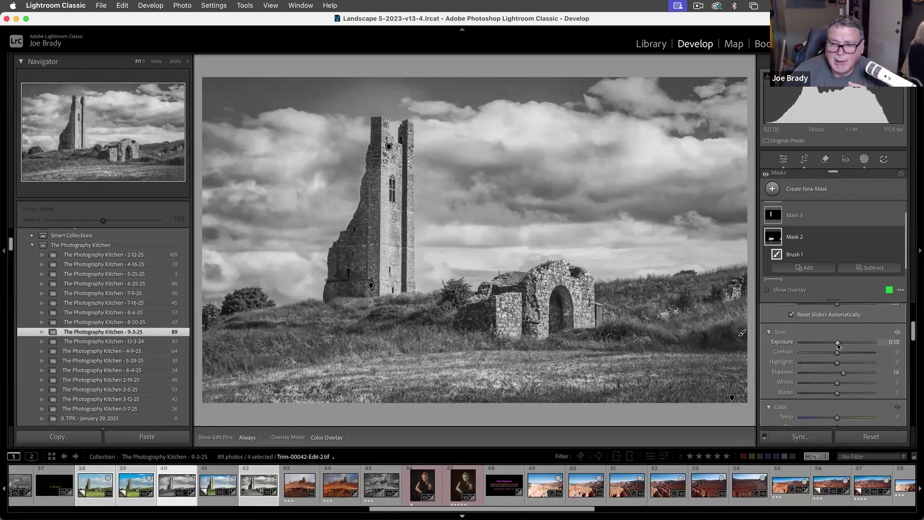
pyautogui.moveTo(843, 373); pyautogui.dragTo(850, 376)
pyautogui.moveTo(838, 344); pyautogui.dragTo(839, 345)
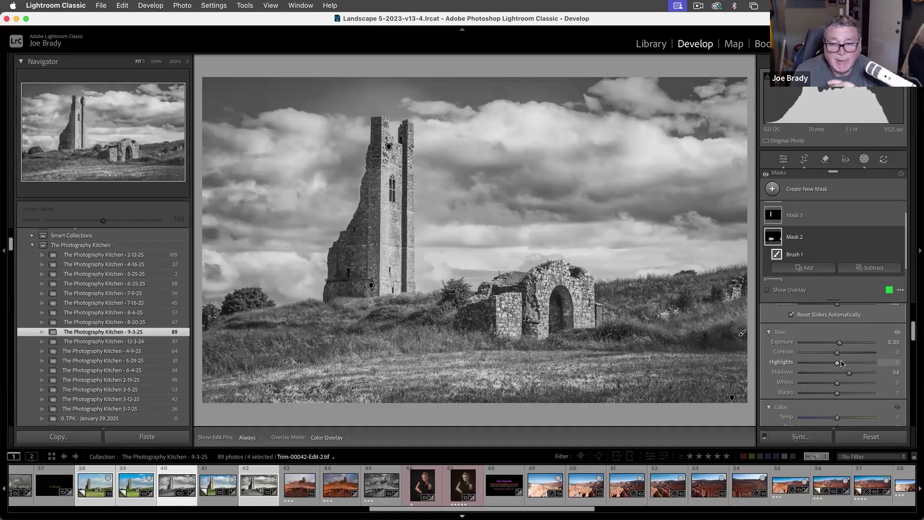
# - Rework Mask 2 by resetting its Shadows, comparing Shadows against Exposure, and setting Exposure to 0.72 and Shadows to 2, and close masking
pyautogui.doubleClick(784, 373)
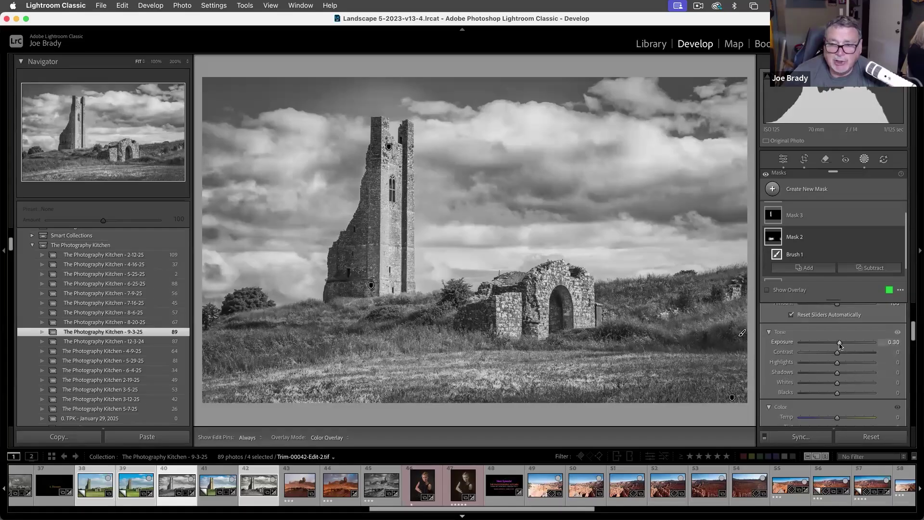
pyautogui.moveTo(840, 343); pyautogui.dragTo(837, 343)
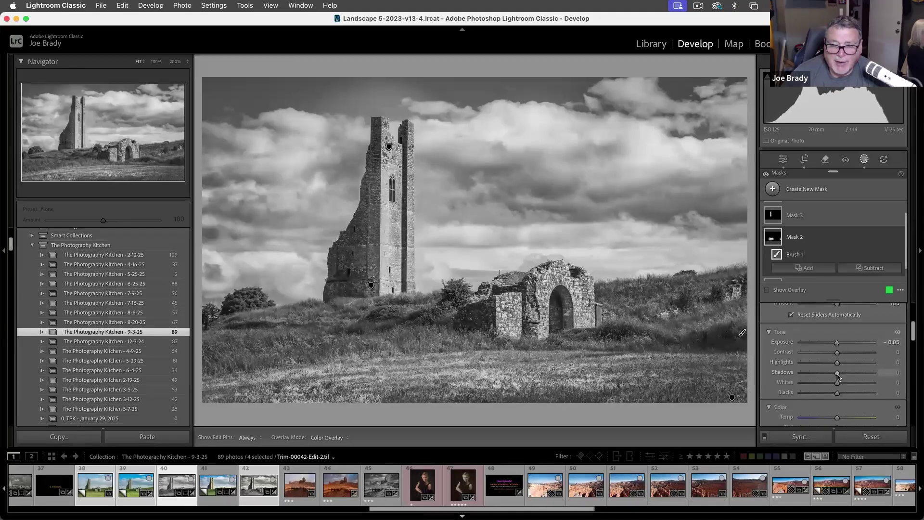
pyautogui.moveTo(838, 375)
pyautogui.mouseDown()
pyautogui.moveTo(858, 375)
pyautogui.moveTo(849, 375)
pyautogui.mouseUp()
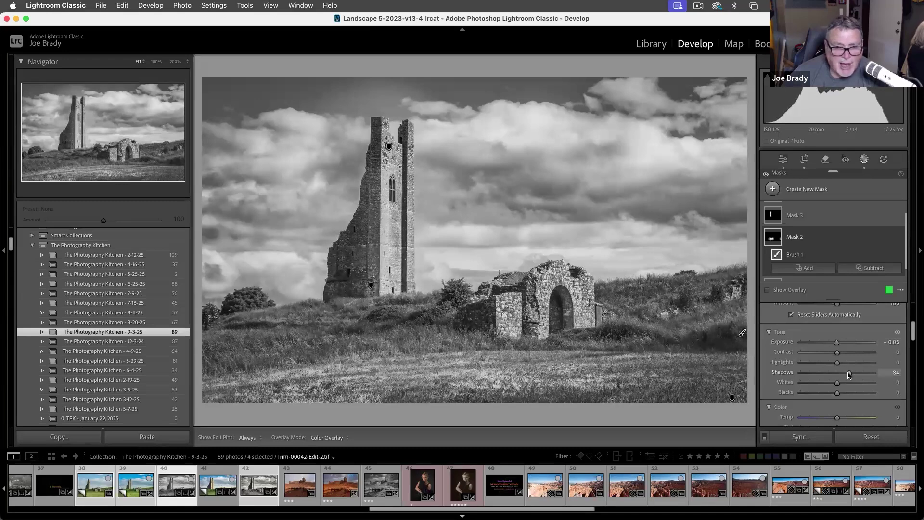
pyautogui.moveTo(847, 375); pyautogui.dragTo(843, 343)
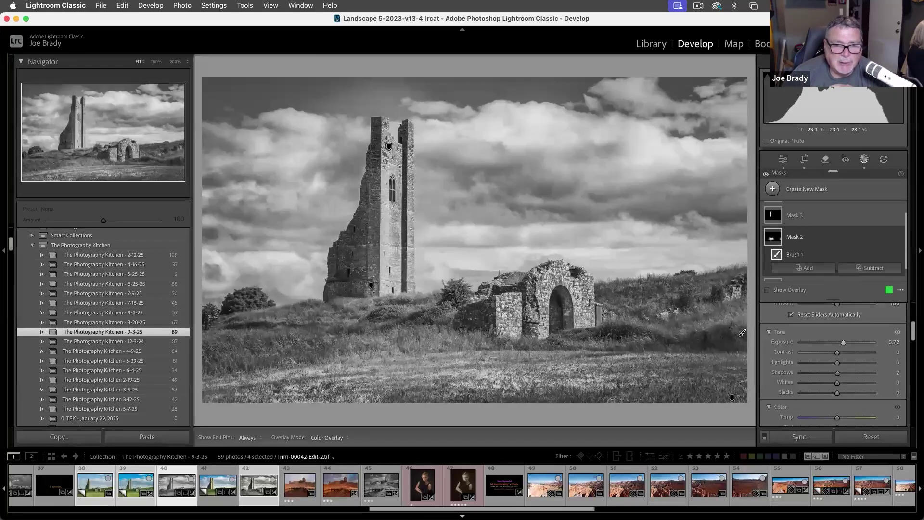
pyautogui.click(812, 437)
pyautogui.press('f')
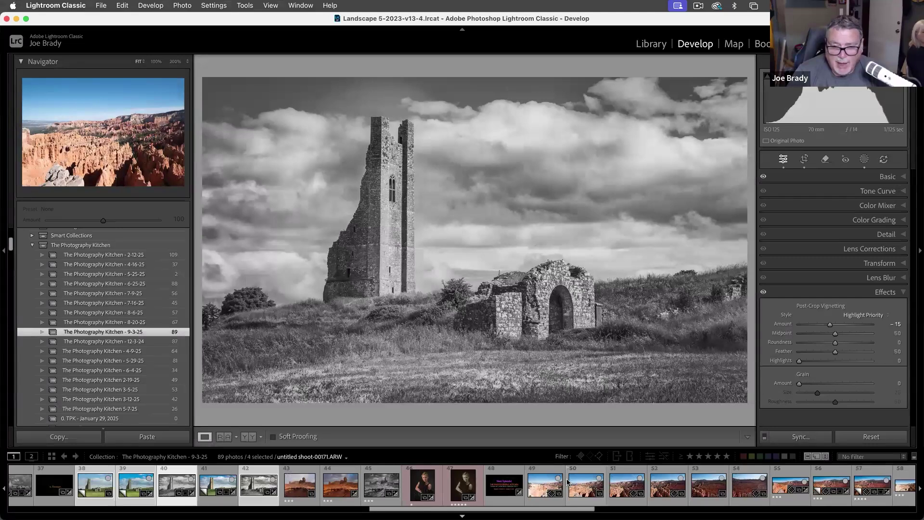
pyautogui.press('super')
pyautogui.keyDown('super'); pyautogui.click(297, 490); pyautogui.keyUp('super')
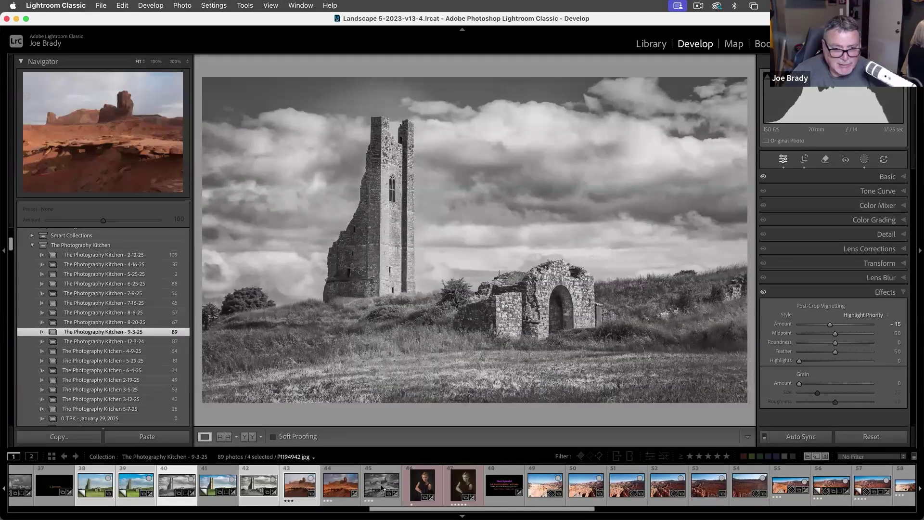
pyautogui.press('super+z')
pyautogui.press('super+z')
pyautogui.press('super+z')
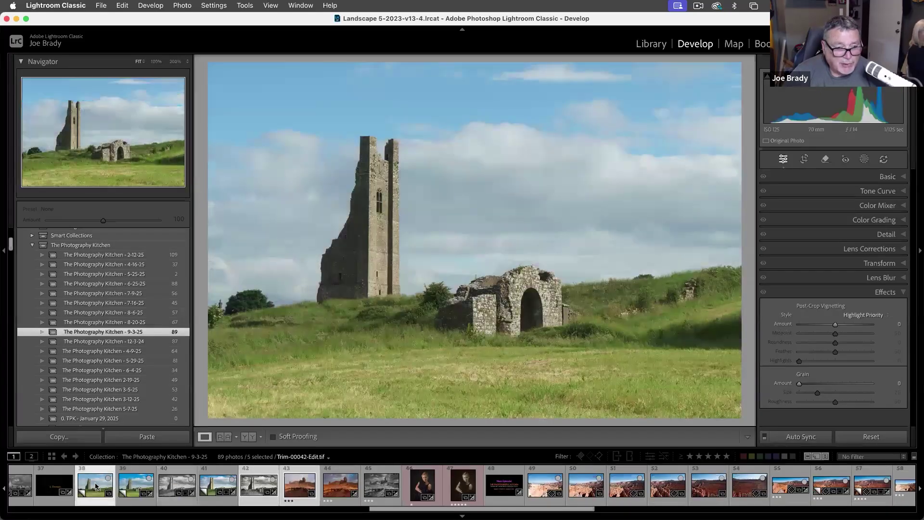
pyautogui.press('super+shift+z')
# - Replace the selection with the three red-rock desert versions and the two portraits that follow them in the filmstrip
pyautogui.click(289, 491)
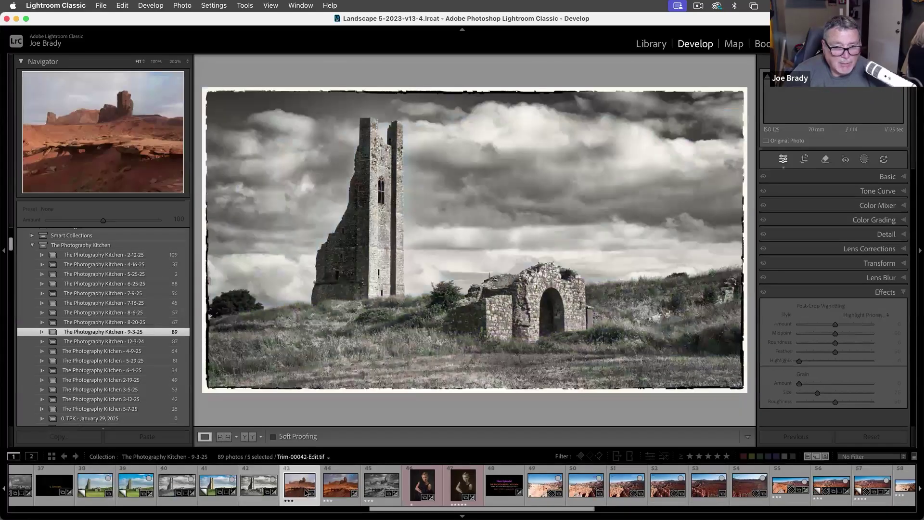
pyautogui.keyDown('super'); pyautogui.click(338, 492); pyautogui.keyUp('super')
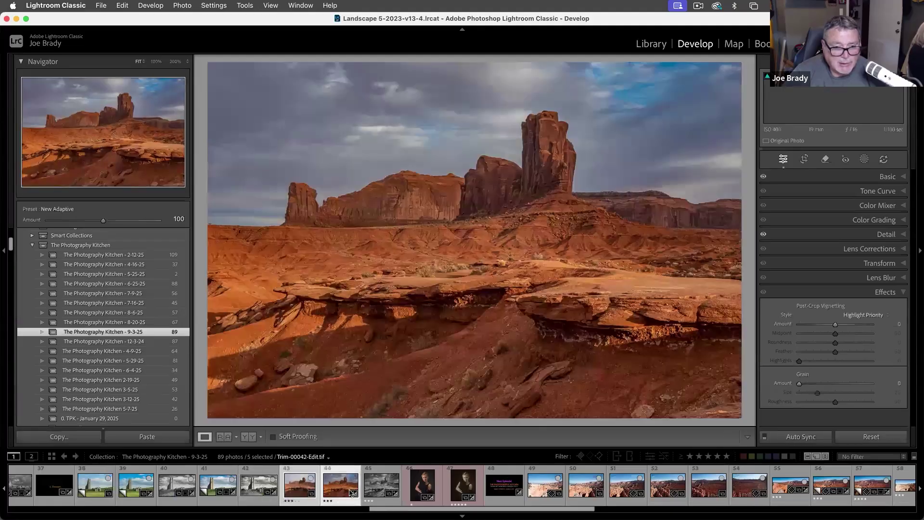
pyautogui.click(459, 488)
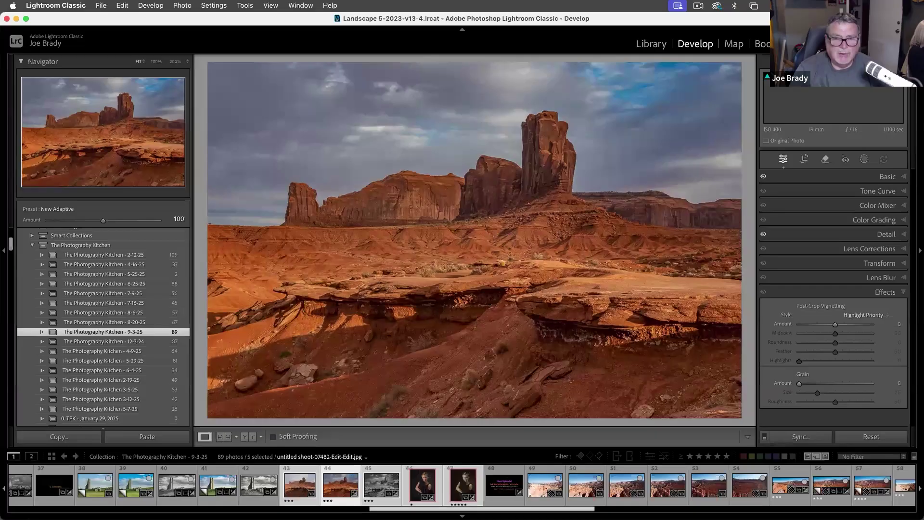
# - Compare the original, edited color and black-and-white desert versions in a full-screen slideshow and continue to the color portrait
pyautogui.press('f')
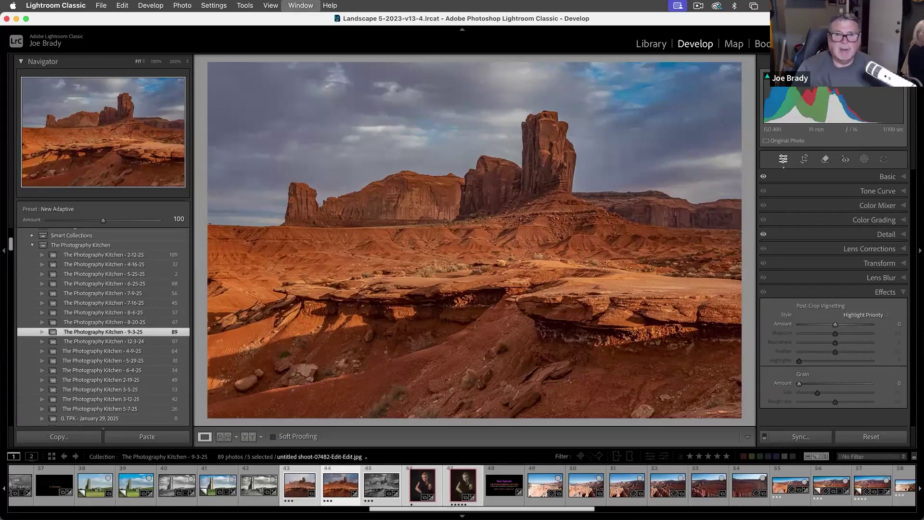
pyautogui.press('Left')
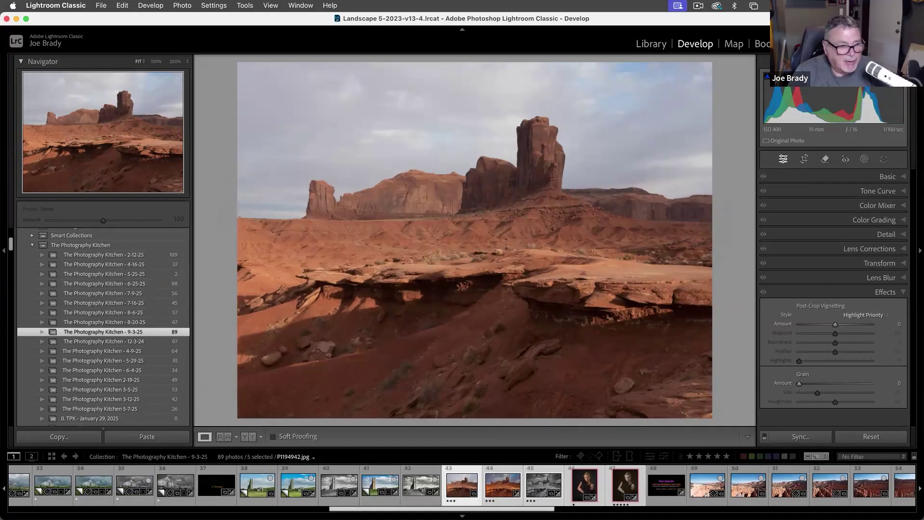
pyautogui.press('g')
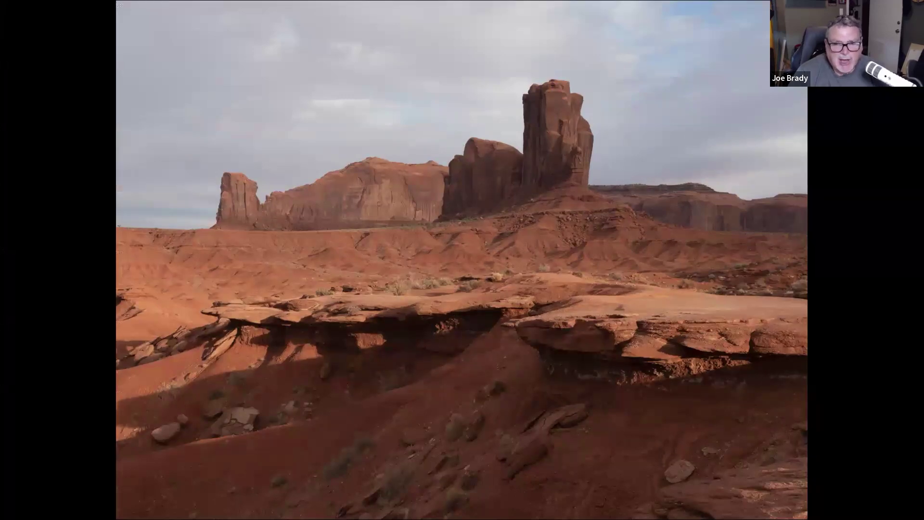
pyautogui.press('Right')
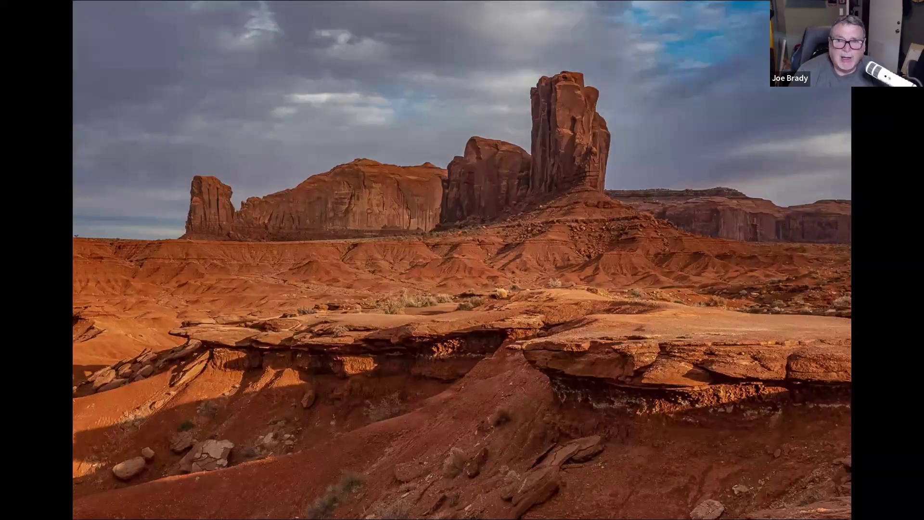
pyautogui.press('Left')
pyautogui.press('Right')
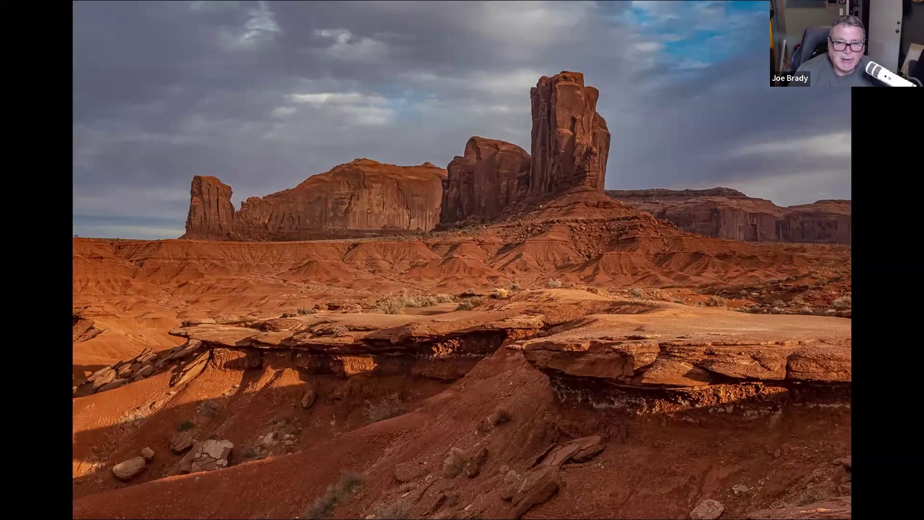
pyautogui.press('Right')
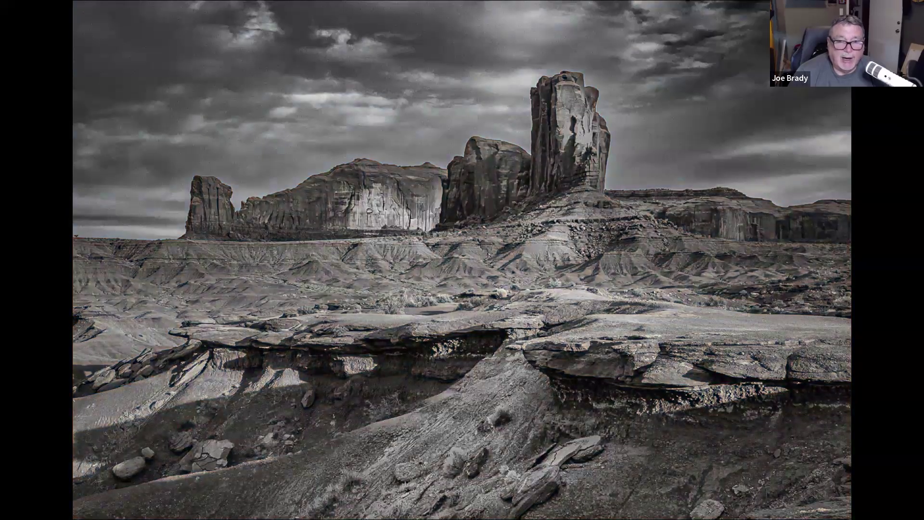
pyautogui.press('Left')
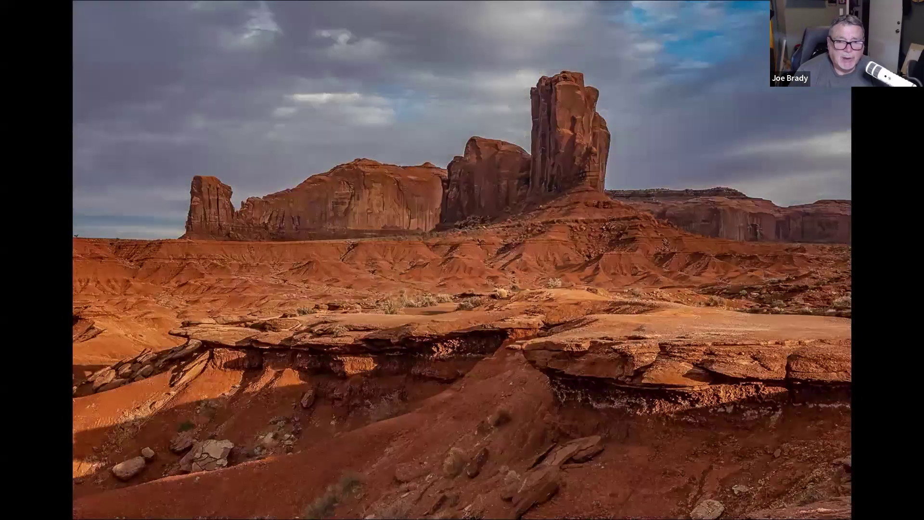
pyautogui.press('Right')
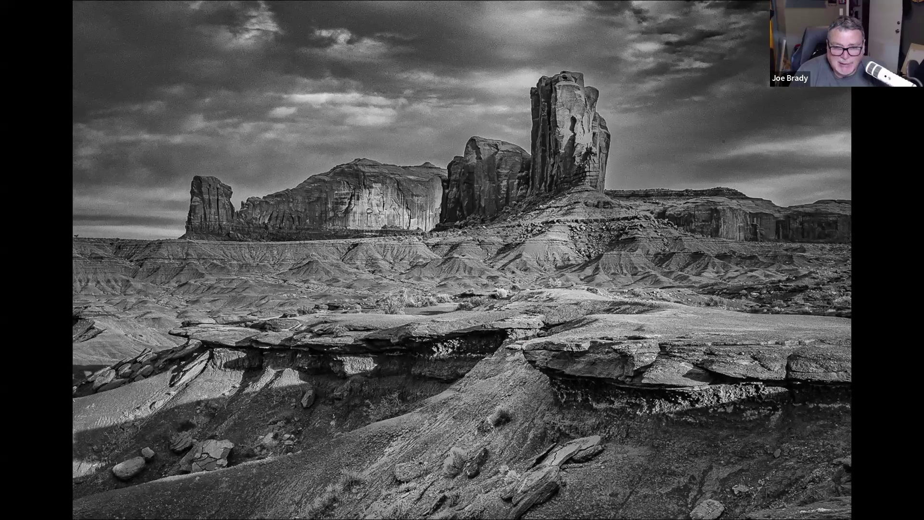
pyautogui.press('Right')
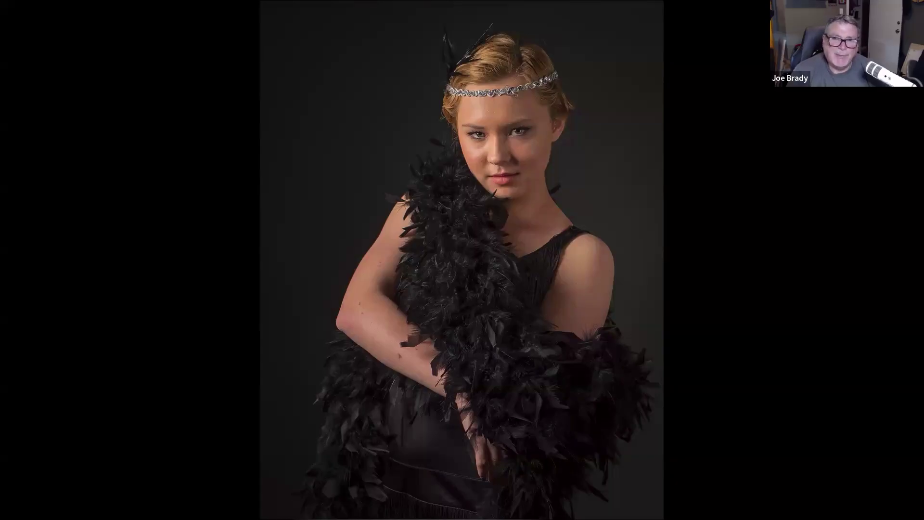
# - Compare the color portrait with its sepia version in full screen and return to the Develop view
pyautogui.press('Right')
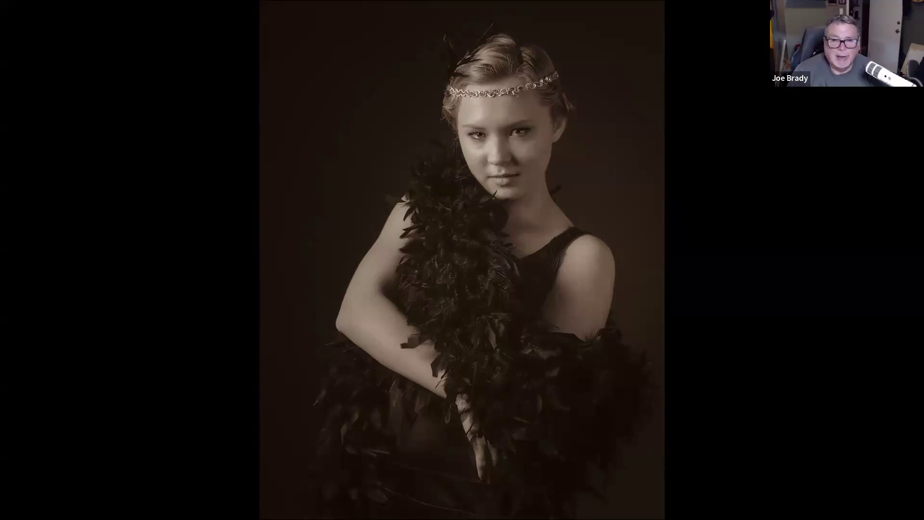
pyautogui.press('Right')
pyautogui.press('Left')
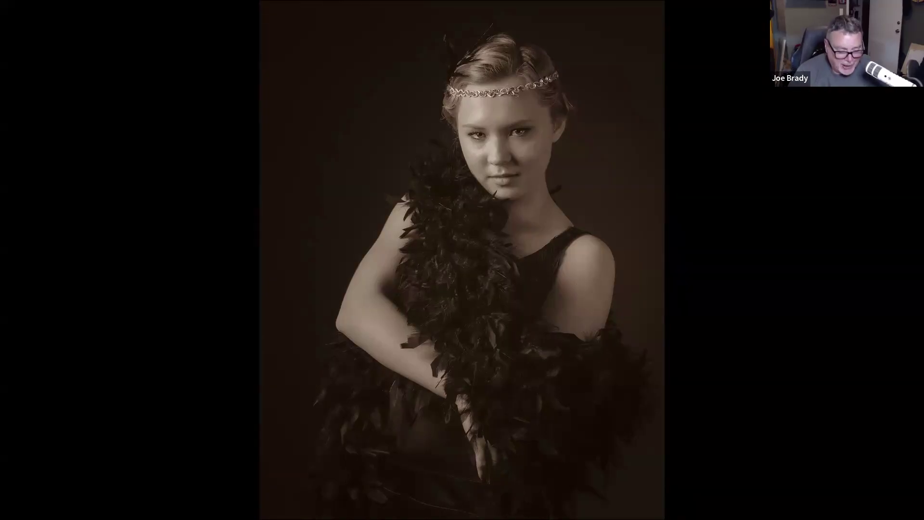
pyautogui.press('f')
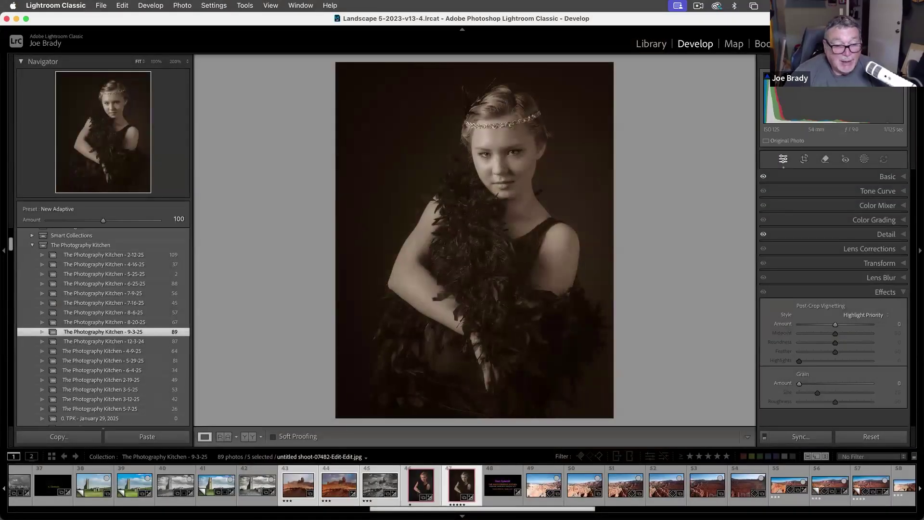
# - Go back to the ruined tower photos in the filmstrip and review the color and black-and-white versions
pyautogui.moveTo(483, 508); pyautogui.dragTo(409, 508)
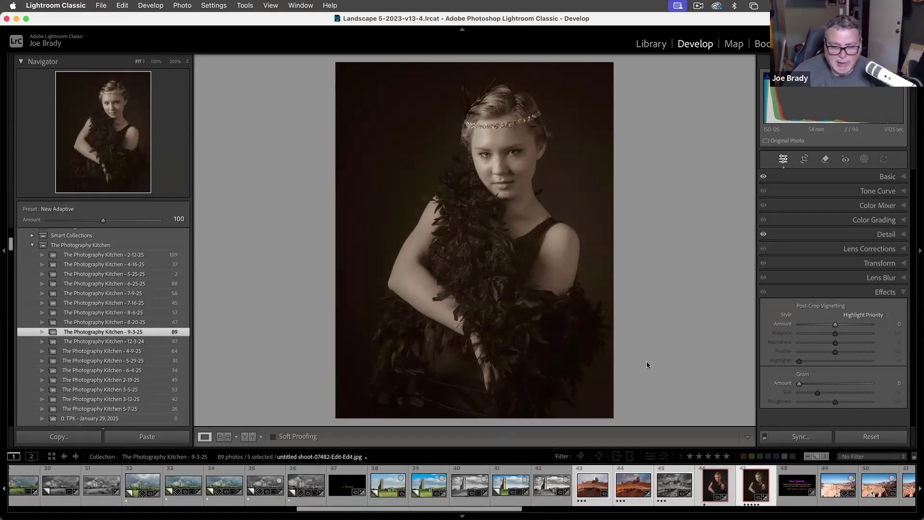
pyautogui.click(550, 489)
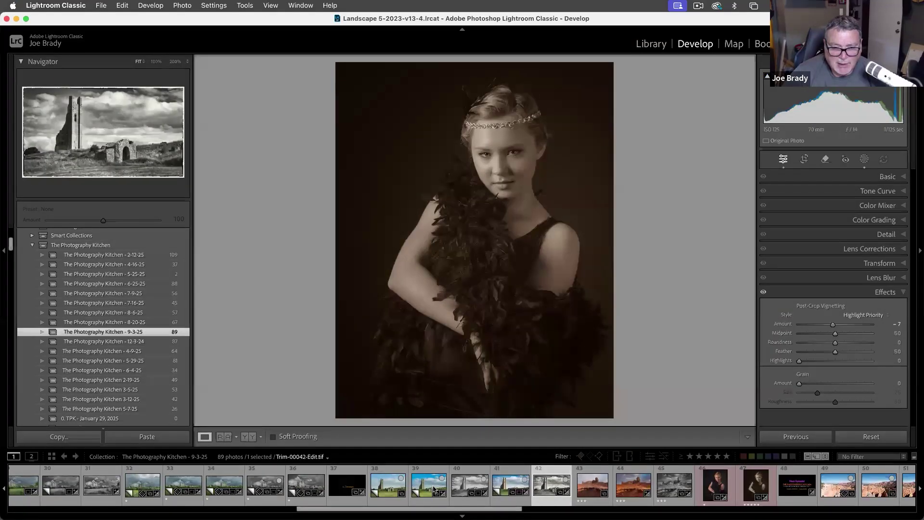
pyautogui.click(470, 488)
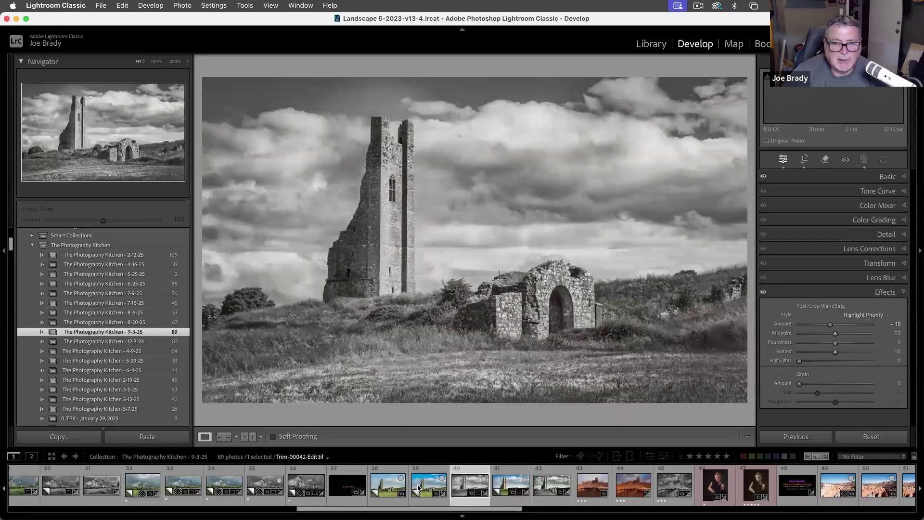
pyautogui.click(419, 488)
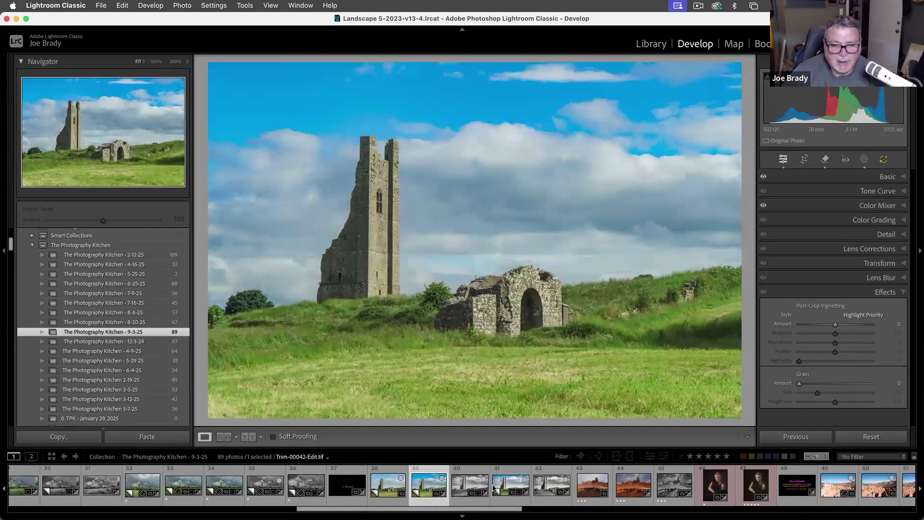
pyautogui.click(544, 488)
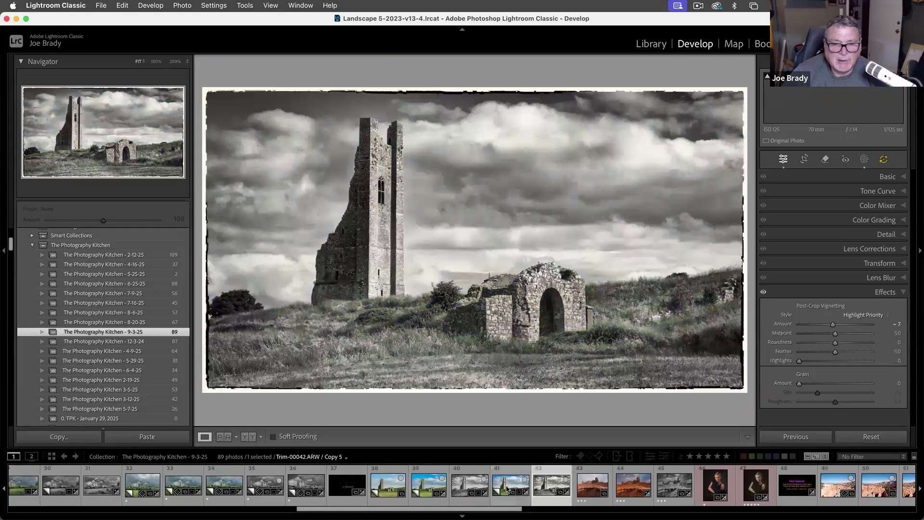
# - Select the cropped color tower photo and the bordered black-and-white version beside it, and open both as layers in Photoshop
pyautogui.click(507, 489)
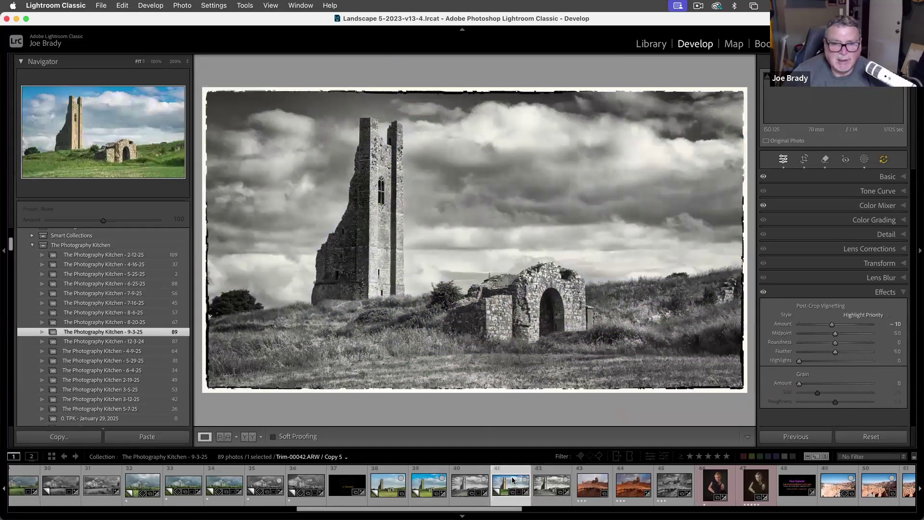
pyautogui.keyDown('super'); pyautogui.click(550, 488); pyautogui.keyUp('super')
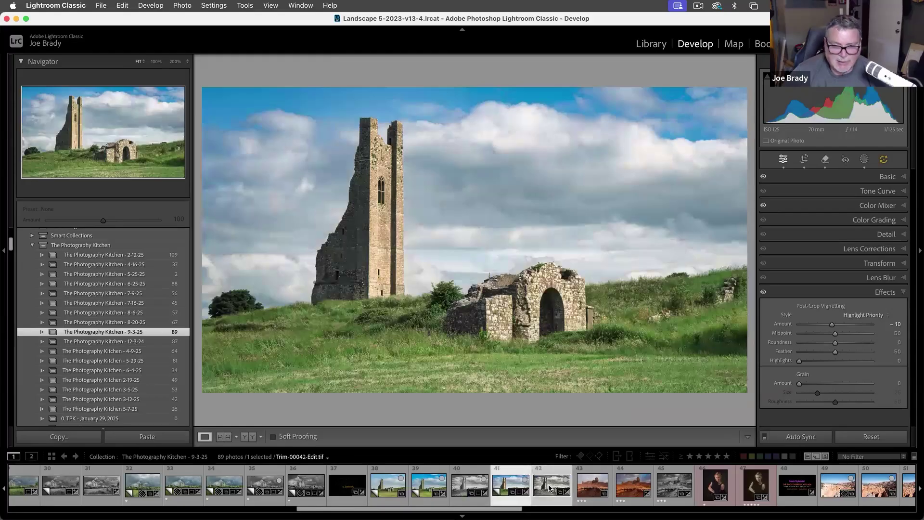
pyautogui.click(183, 6)
pyautogui.moveTo(195, 66)
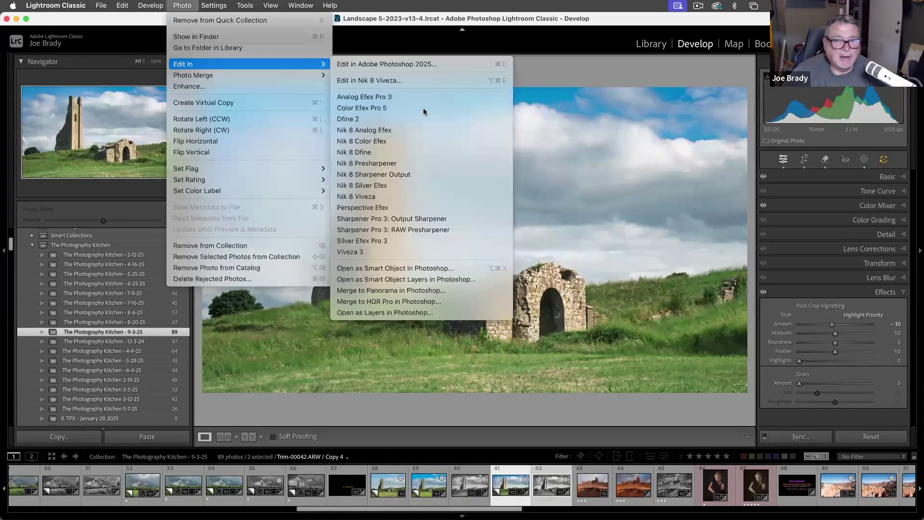
pyautogui.click(426, 311)
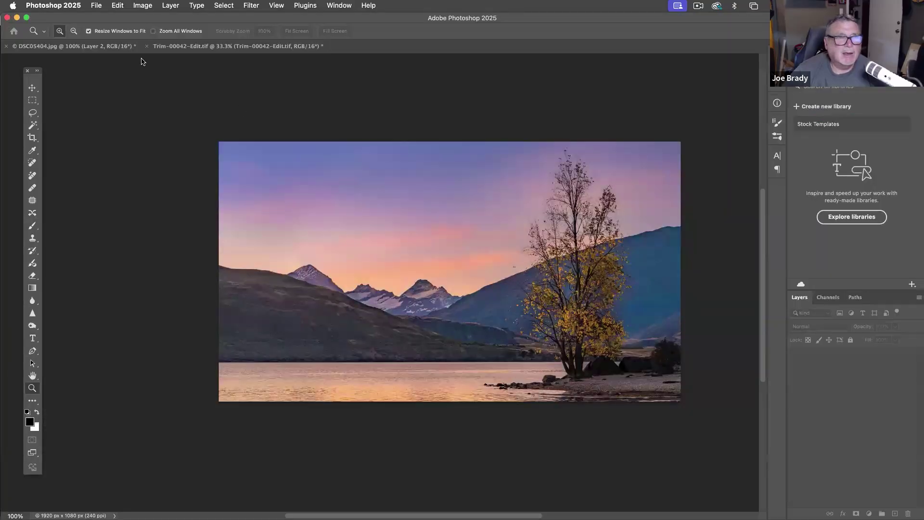
# - Copy the entire color Trim-00042.ARW image and paste it as a new layer into the Trim-00042-Edit.tif document
pyautogui.click(146, 49)
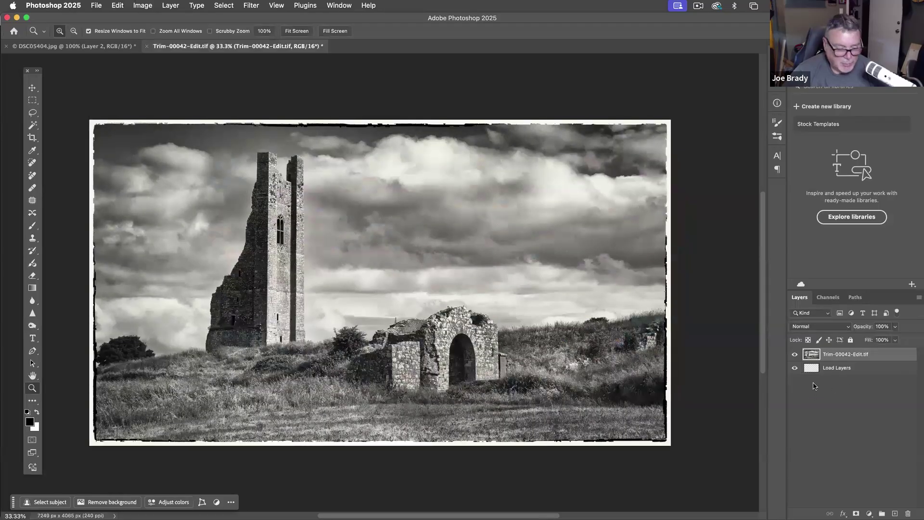
pyautogui.press('super+Tab')
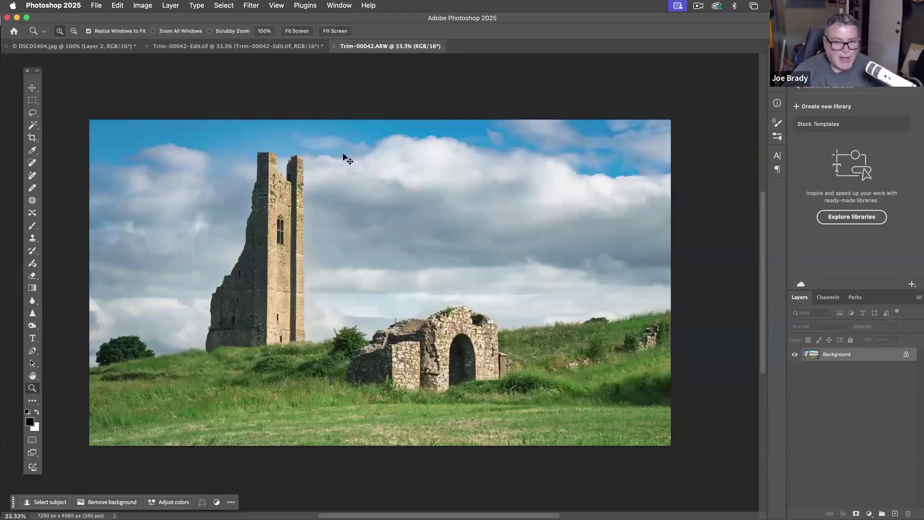
pyautogui.press('super+a')
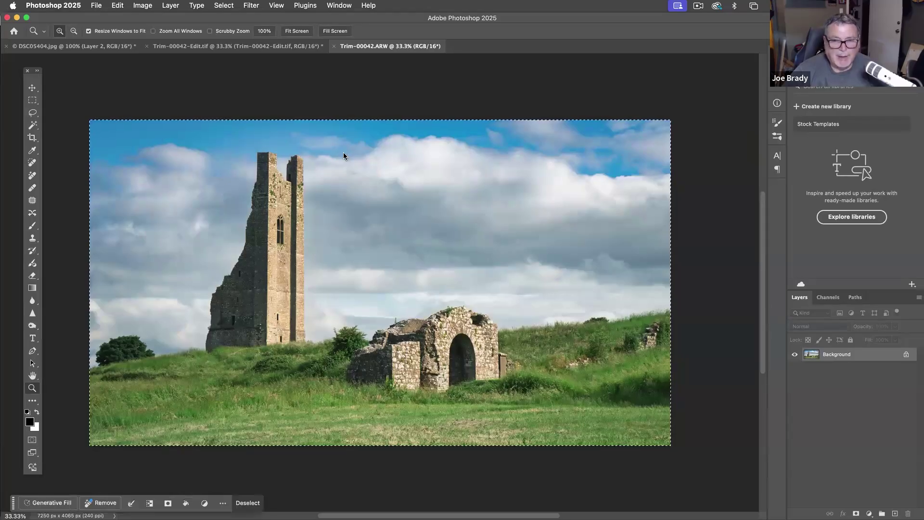
pyautogui.click(292, 47)
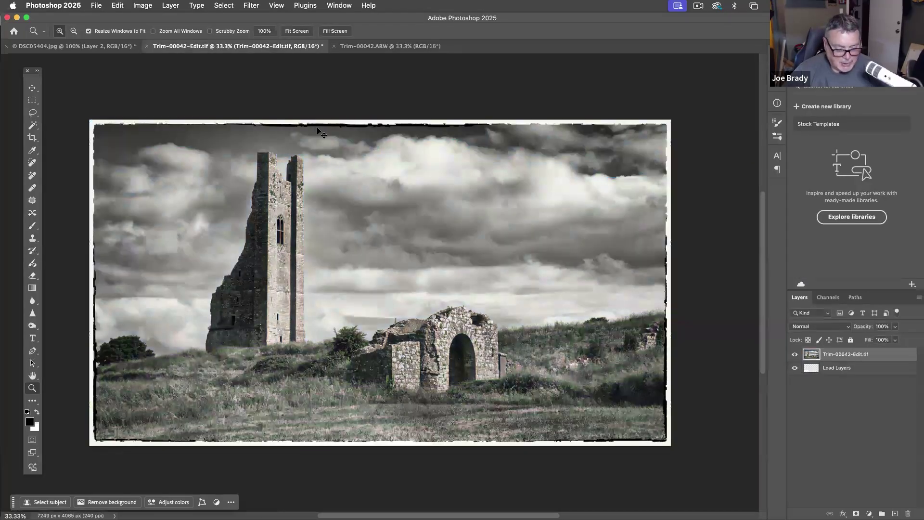
pyautogui.press('super+v')
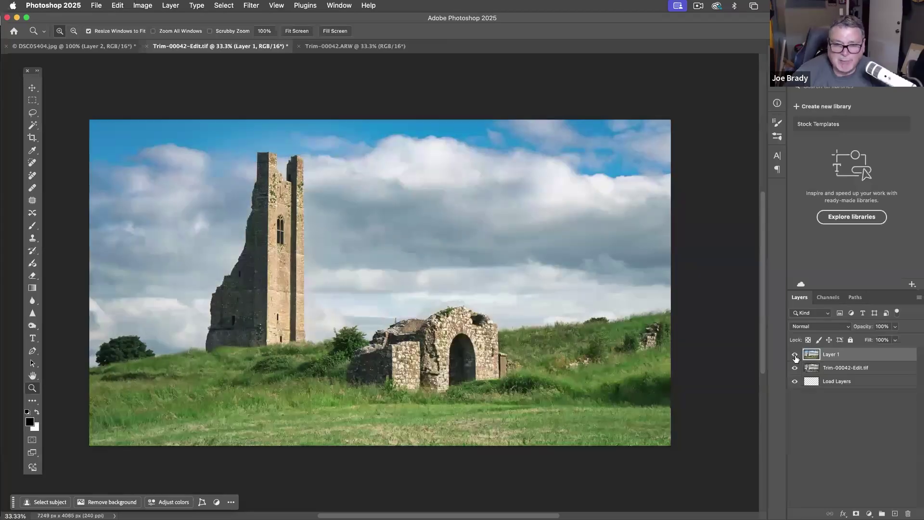
# - Compare the pasted color tower with the black-and-white version beneath by toggling the color layer's visibility
pyautogui.click(796, 355)
pyautogui.click(795, 356)
pyautogui.click(796, 357)
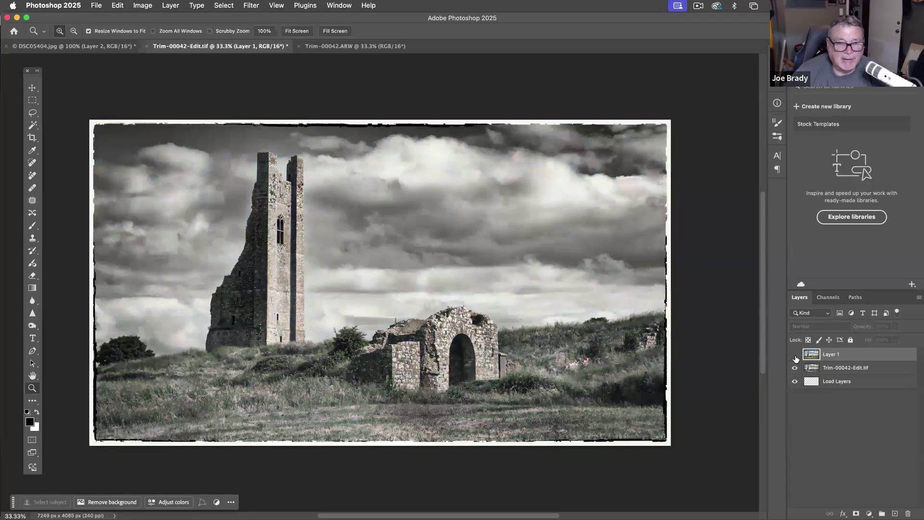
pyautogui.click(795, 356)
pyautogui.click(796, 356)
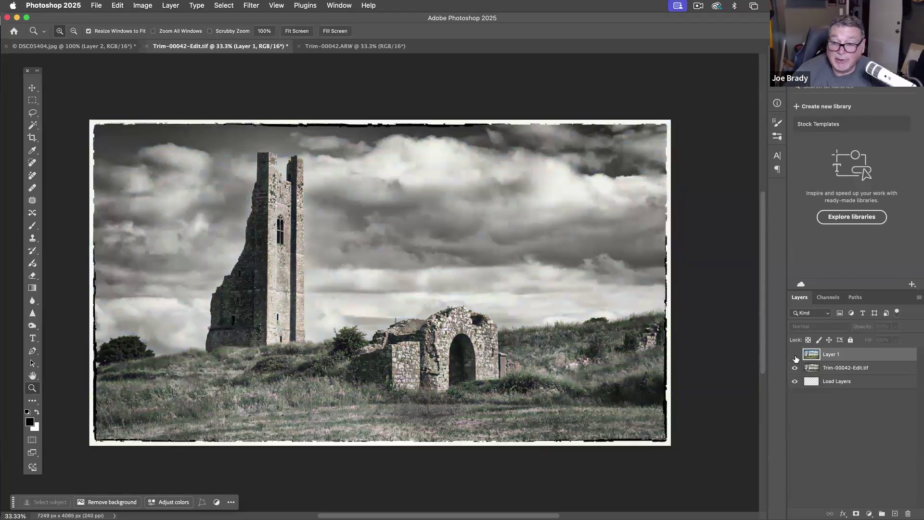
pyautogui.click(795, 357)
# - Move the black-and-white layer above the color layer and blend it in Luminosity mode at 60% opacity
pyautogui.moveTo(811, 368); pyautogui.dragTo(810, 353)
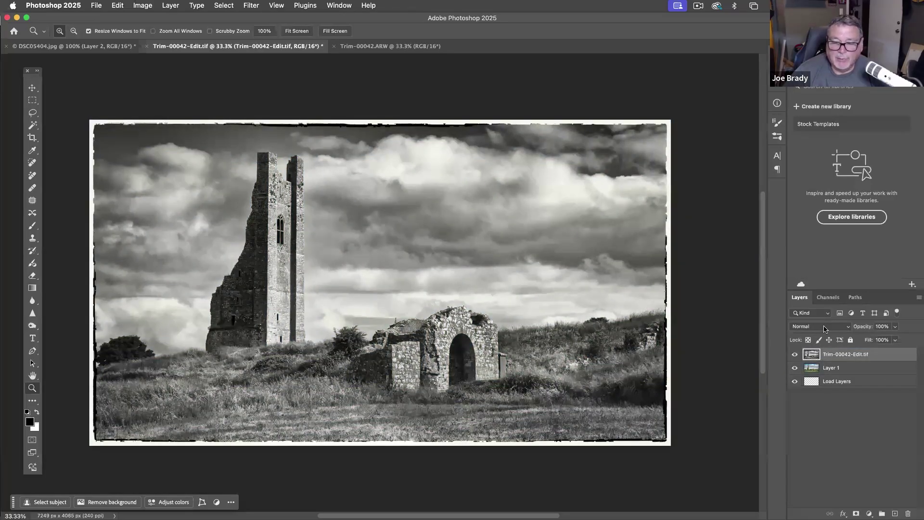
pyautogui.click(823, 327)
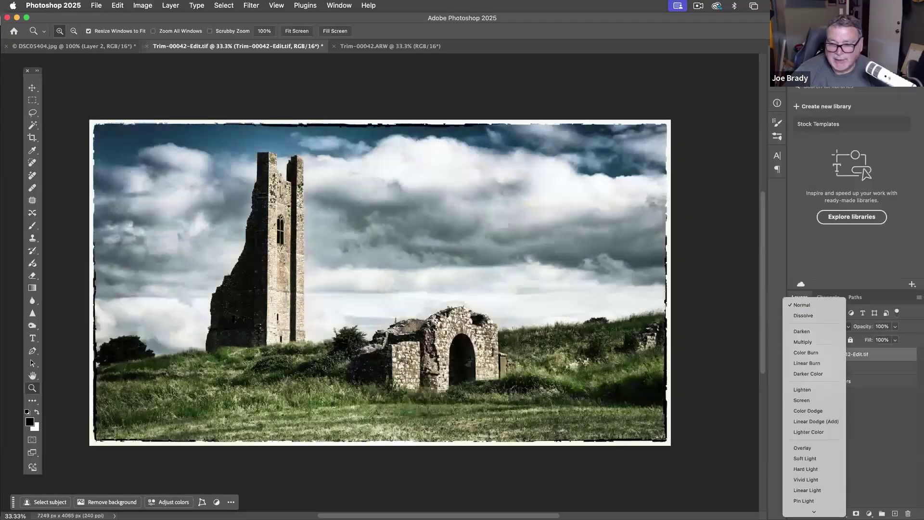
pyautogui.click(814, 506)
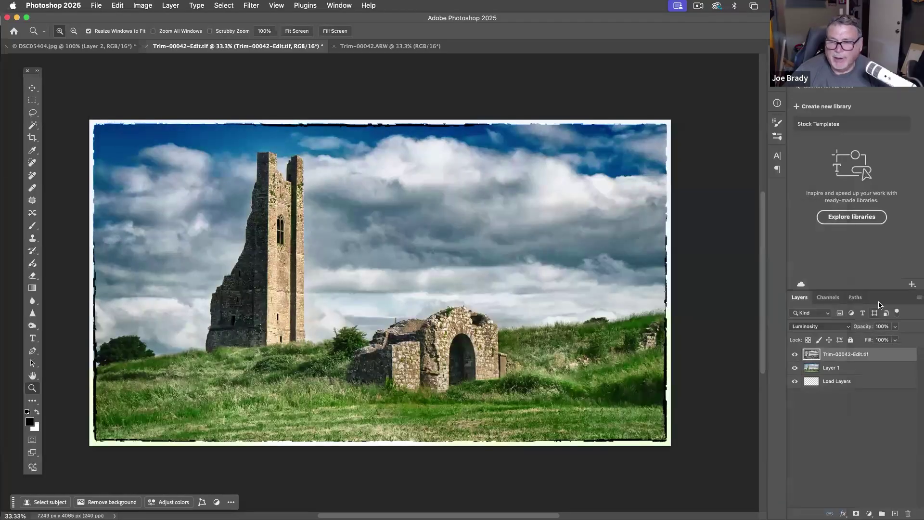
pyautogui.click(895, 327)
pyautogui.moveTo(882, 343); pyautogui.dragTo(877, 340)
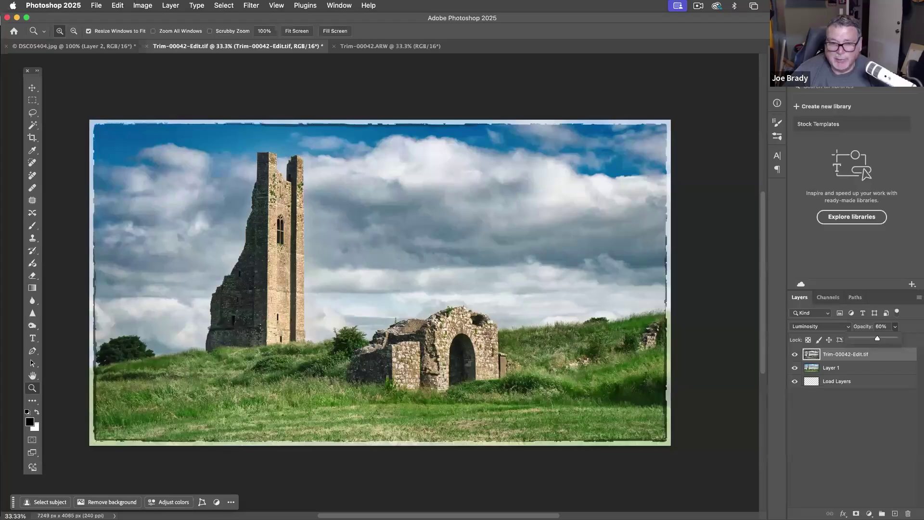
# - Add a Hue/Saturation adjustment layer on top and slightly lower its overall saturation
pyautogui.click(870, 513)
pyautogui.click(880, 414)
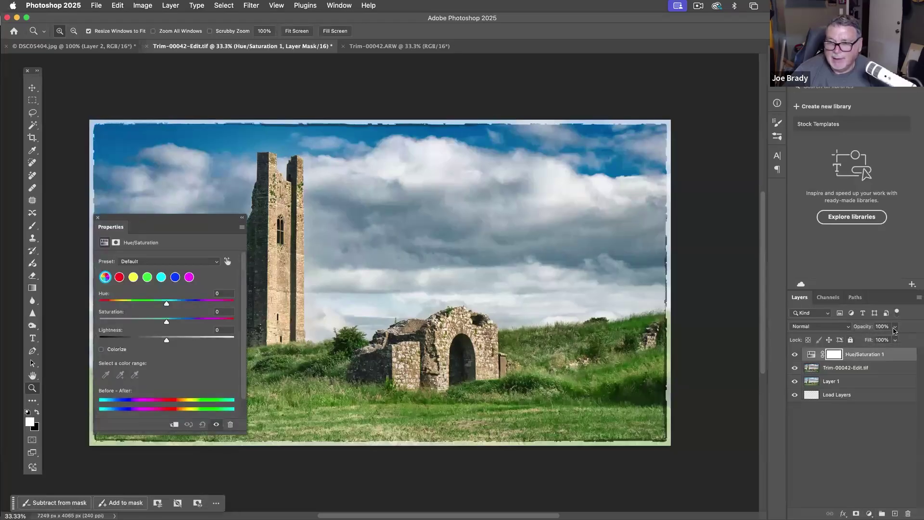
pyautogui.click(883, 326)
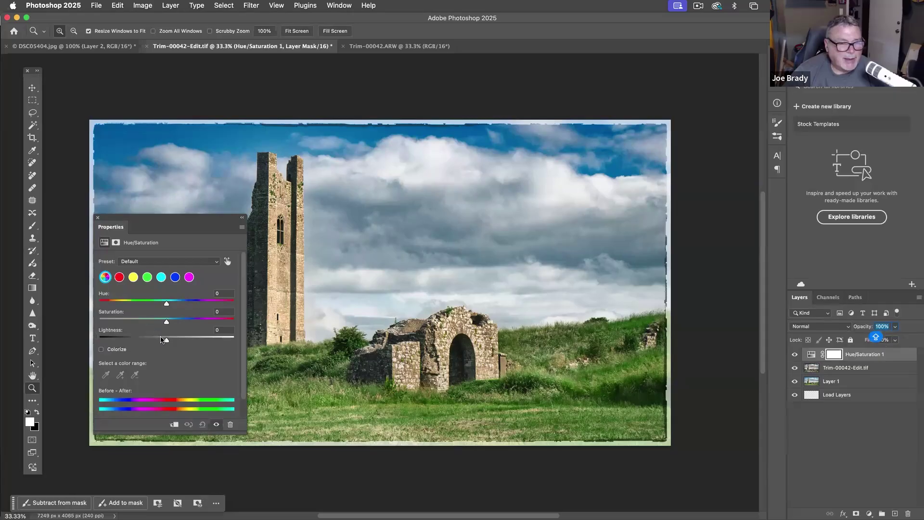
pyautogui.moveTo(166, 322); pyautogui.dragTo(156, 323)
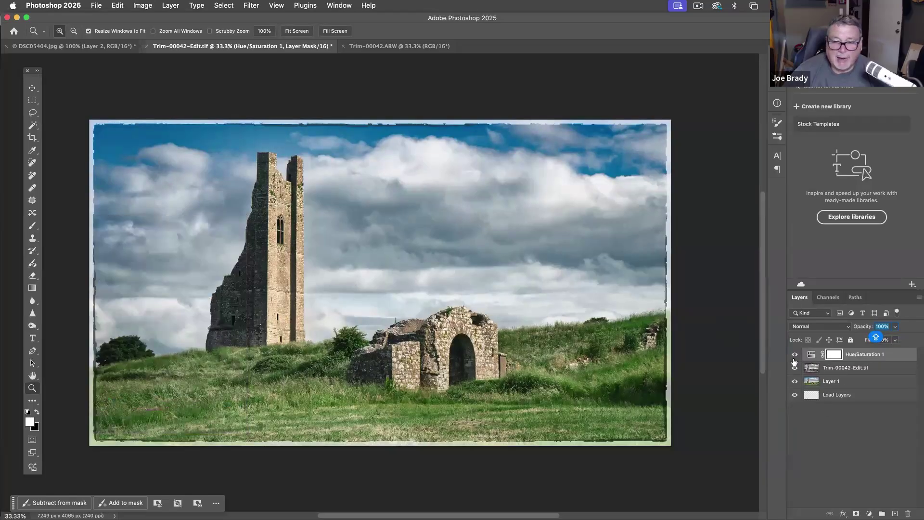
# - Toggle the visibility of the Hue/Saturation and black-and-white luminosity layers to compare their effect on the color tower photo
pyautogui.click(795, 355)
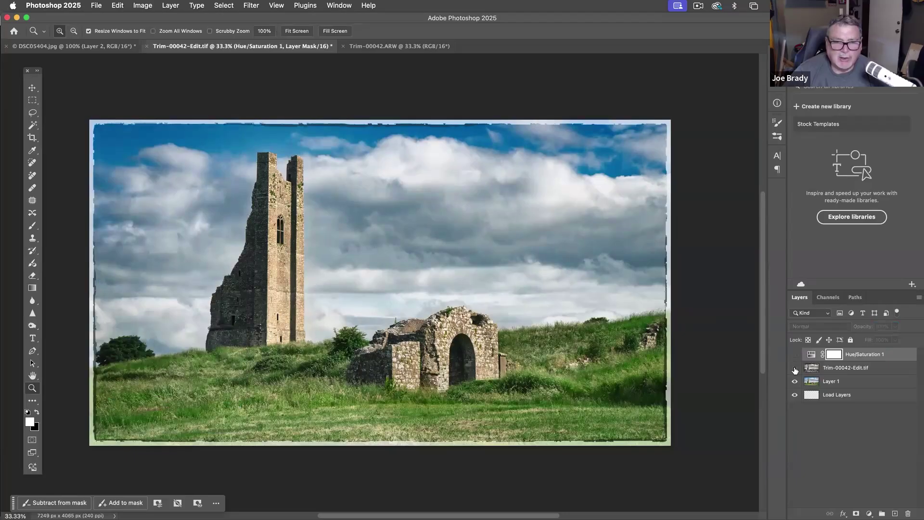
pyautogui.click(795, 368)
pyautogui.click(794, 369)
pyautogui.click(795, 369)
pyautogui.click(795, 369)
pyautogui.click(795, 369)
pyautogui.click(795, 369)
pyautogui.click(796, 355)
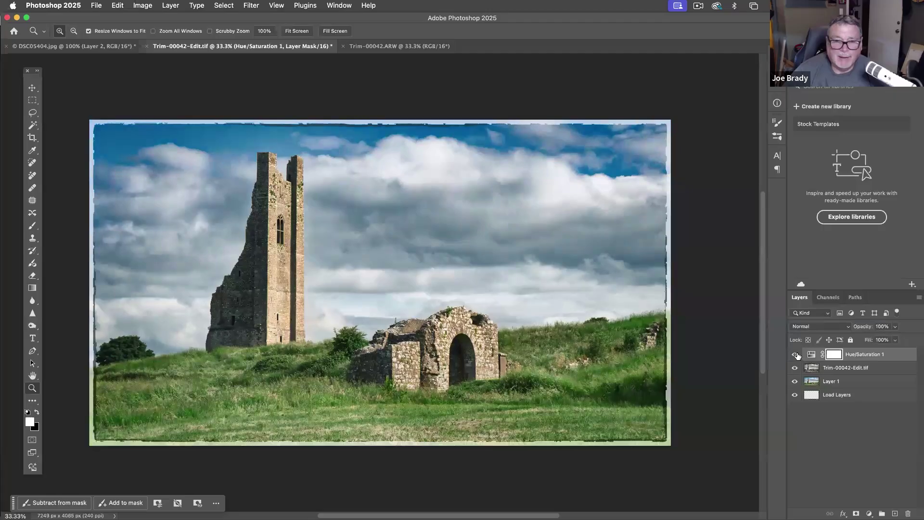
pyautogui.click(796, 355)
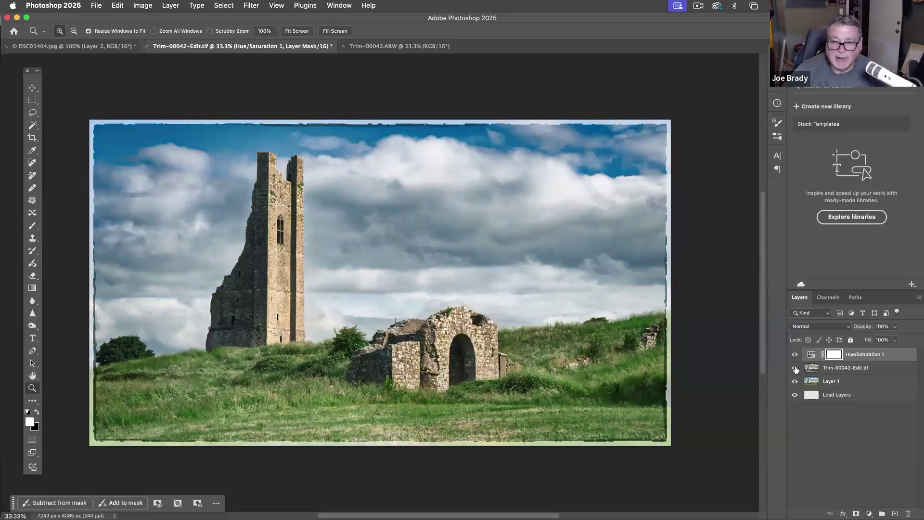
pyautogui.click(795, 369)
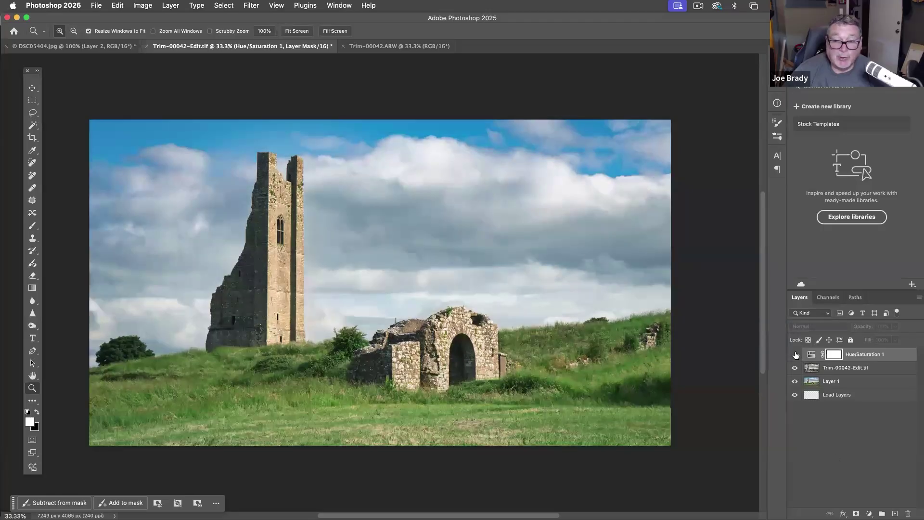
pyautogui.click(796, 355)
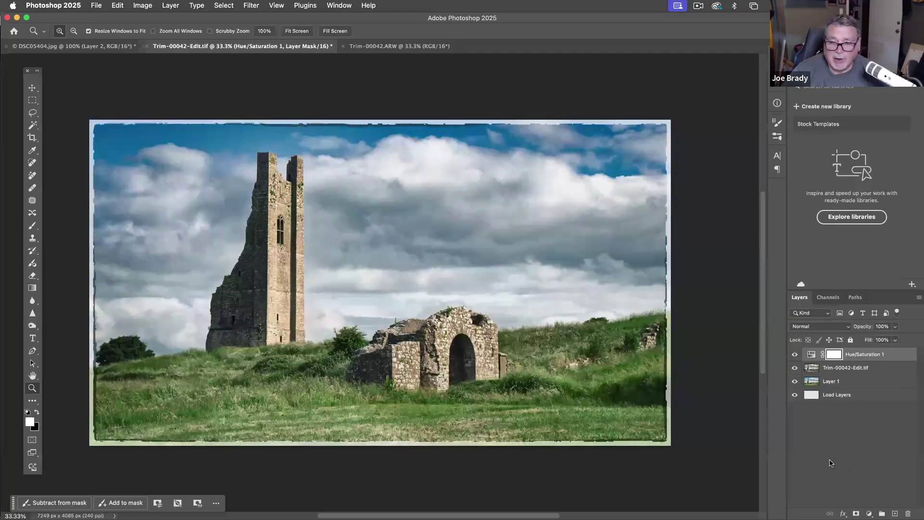
pyautogui.click(795, 354)
pyautogui.click(795, 355)
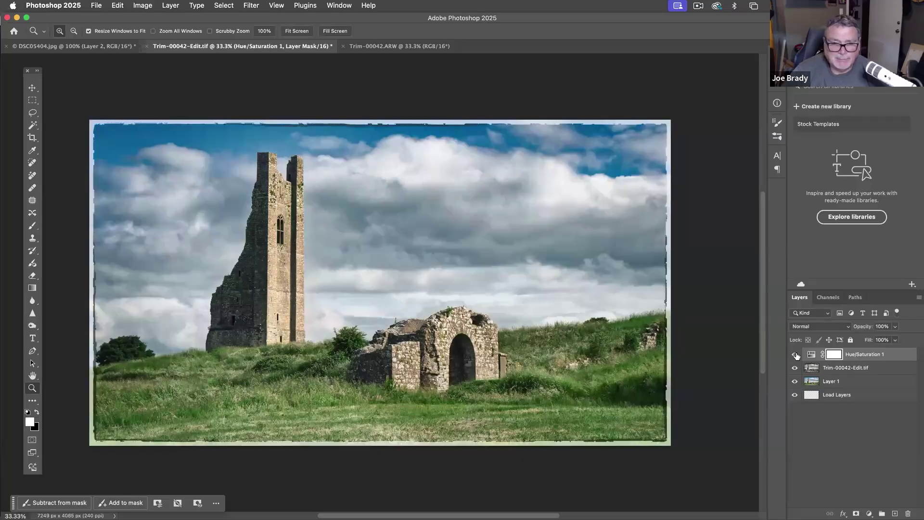